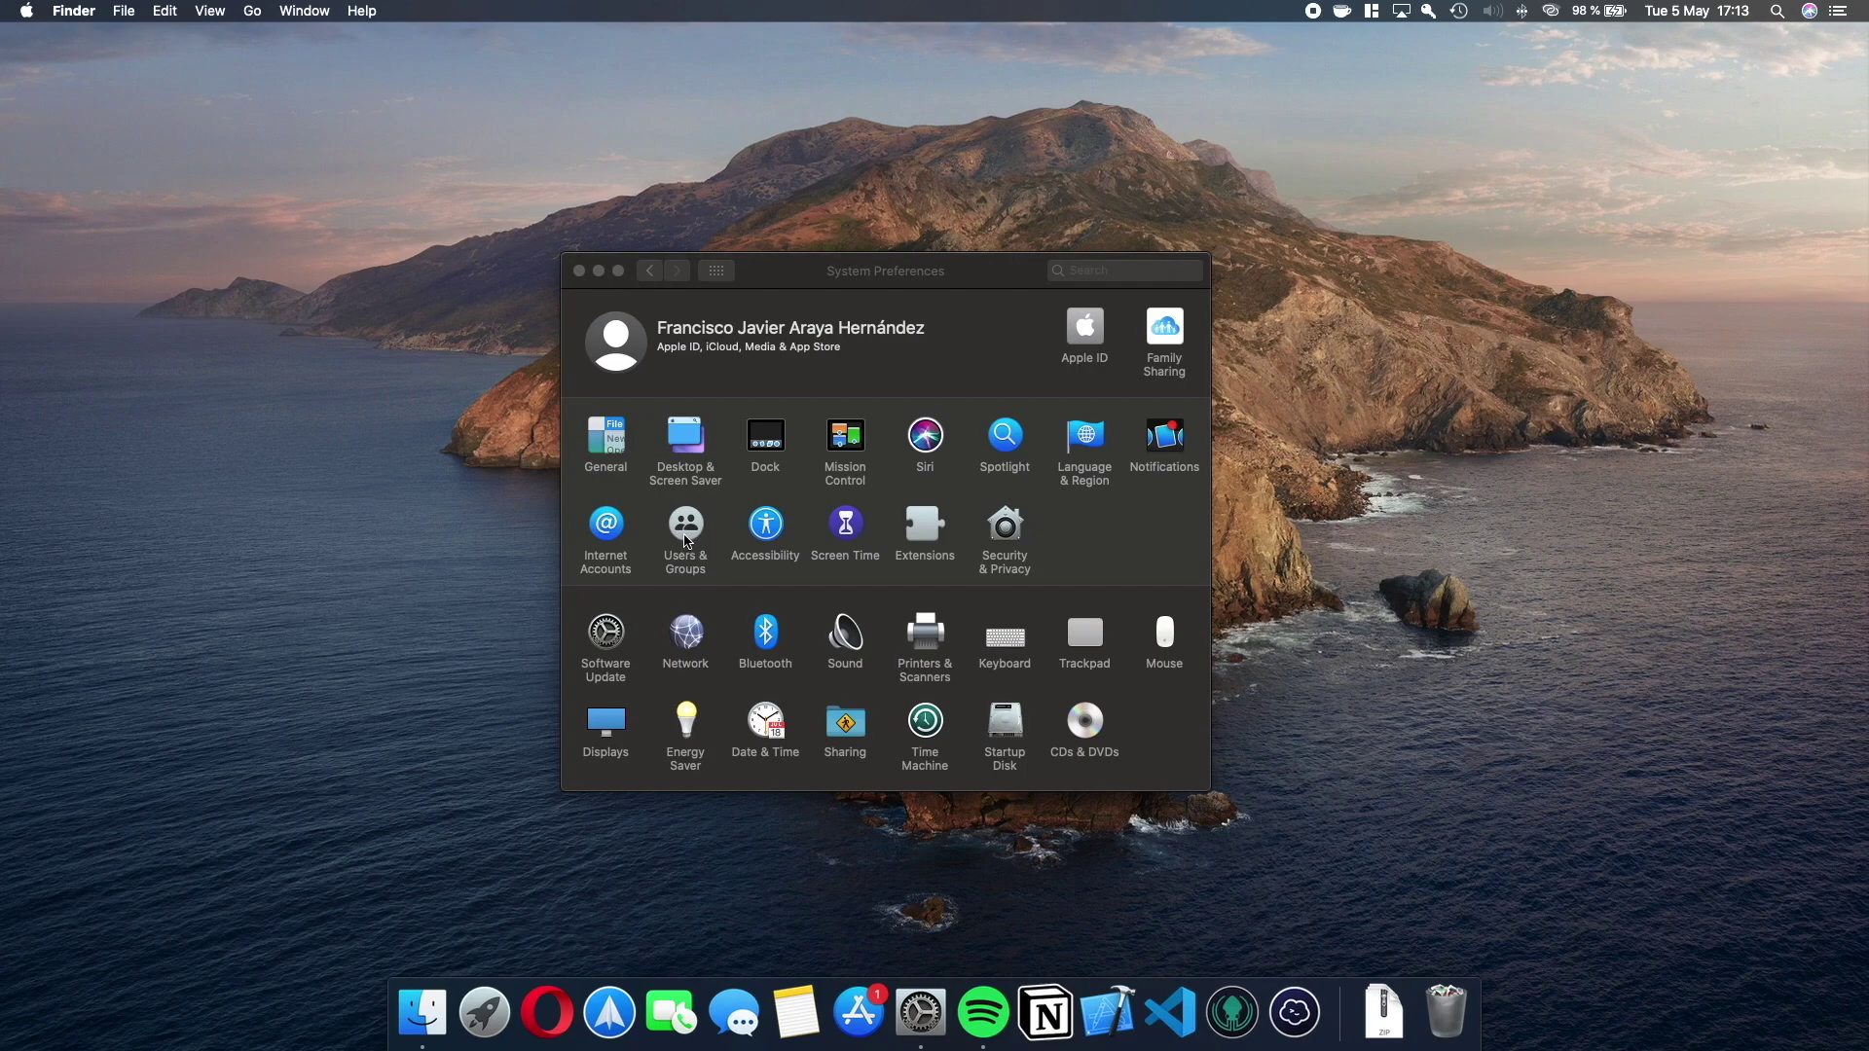
Open the Users & Groups pane from the System Preferences overview.
left_click(688, 541)
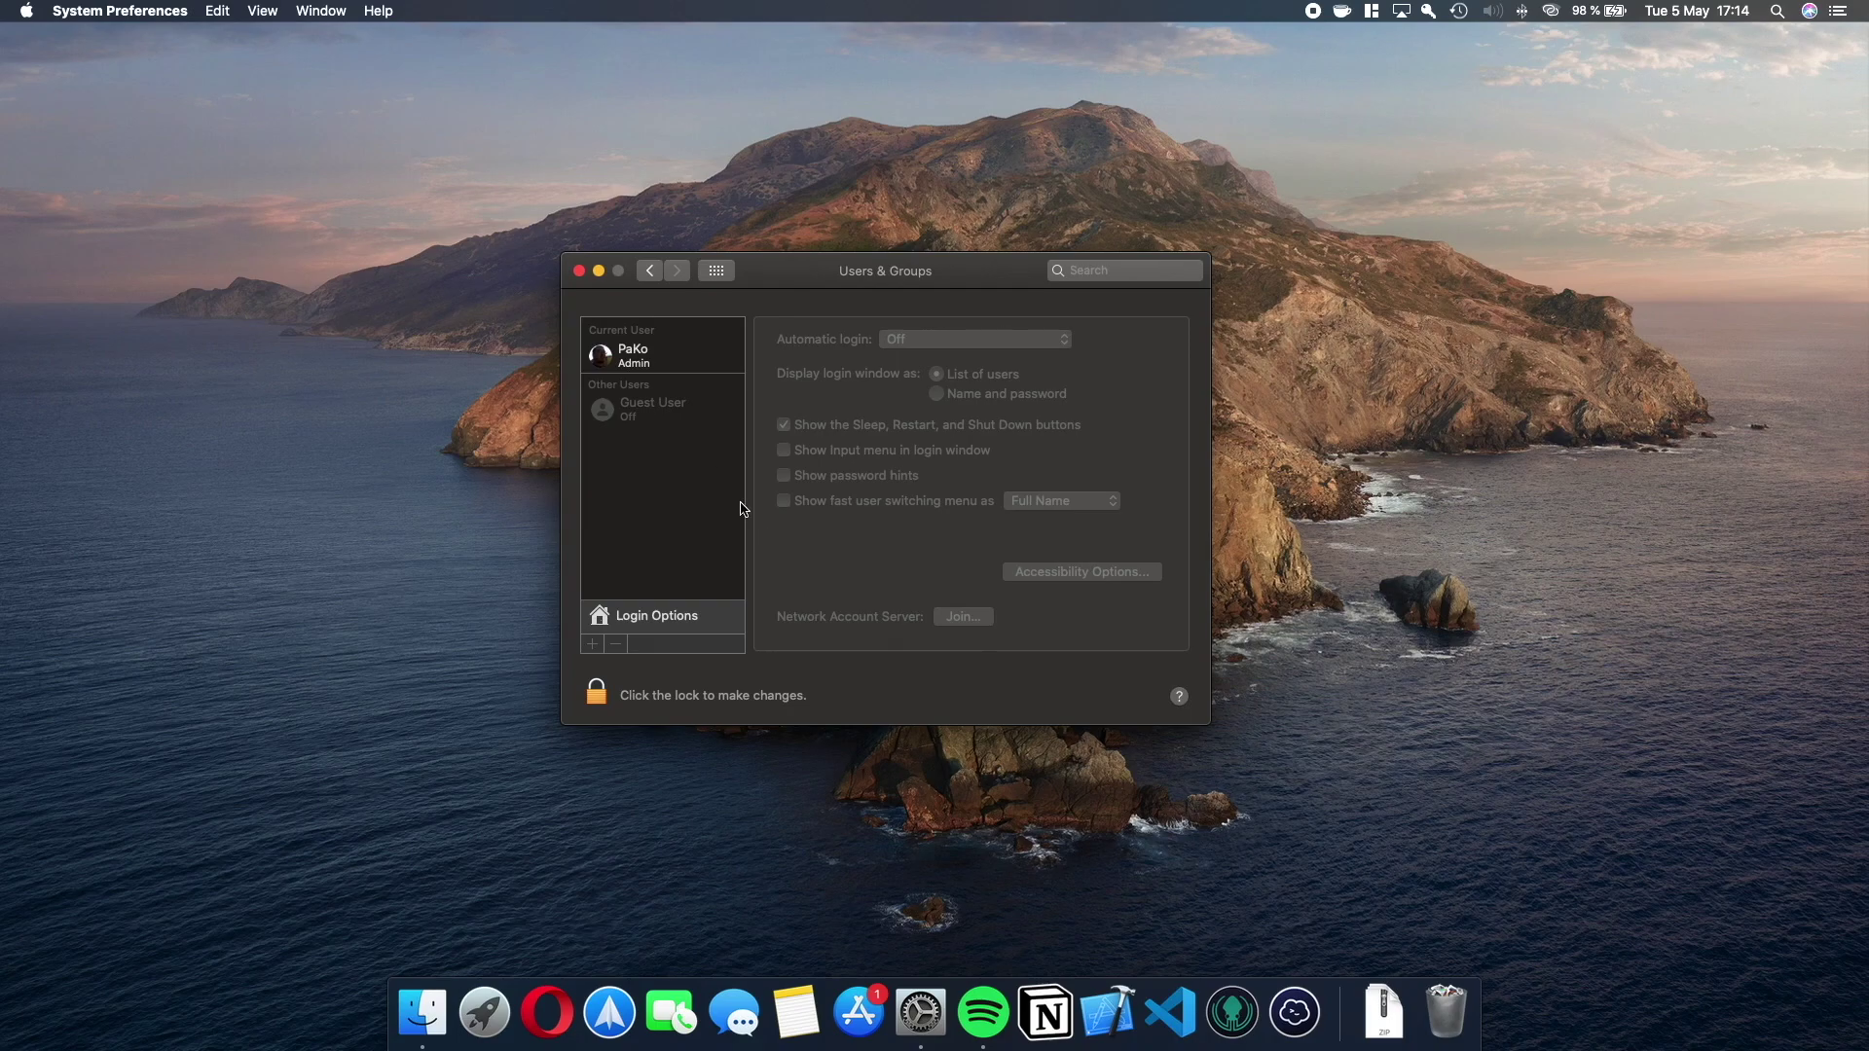
View the admin account's settings, return to the overview, and reopen Users & Groups.
left_click(608, 366)
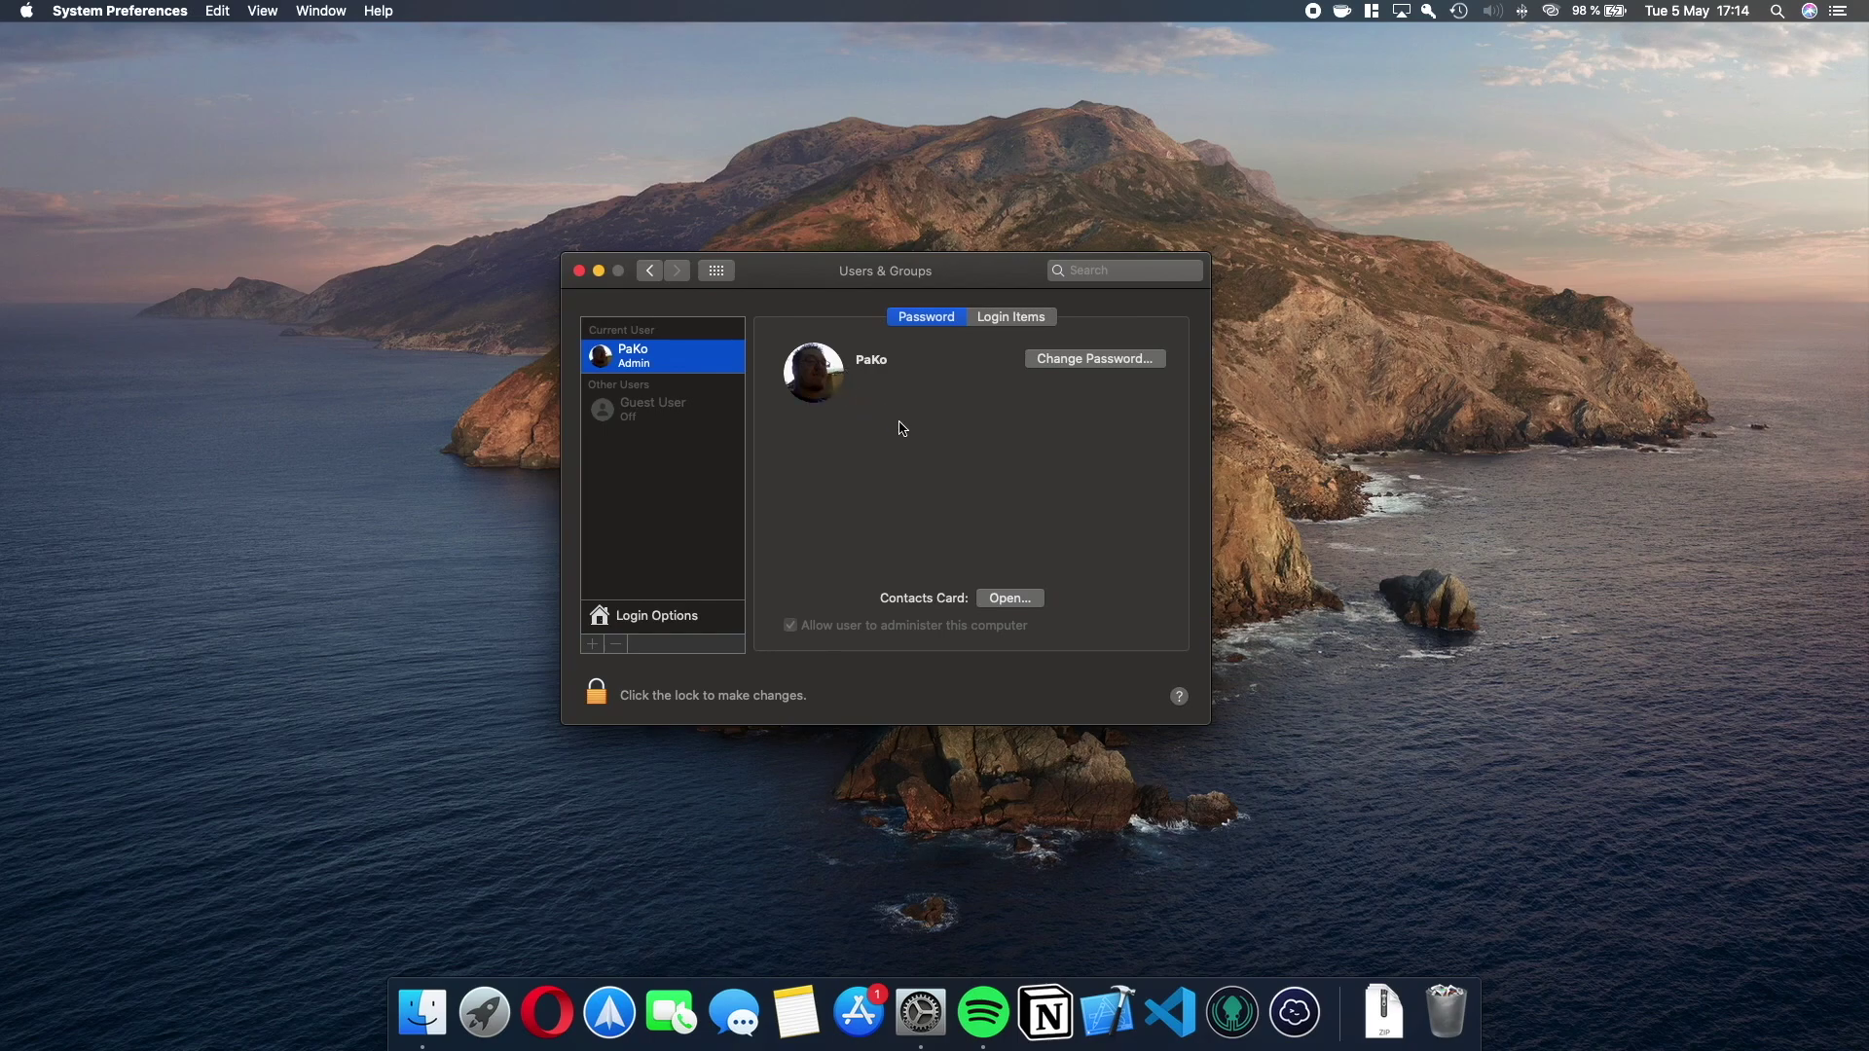
left_click(652, 273)
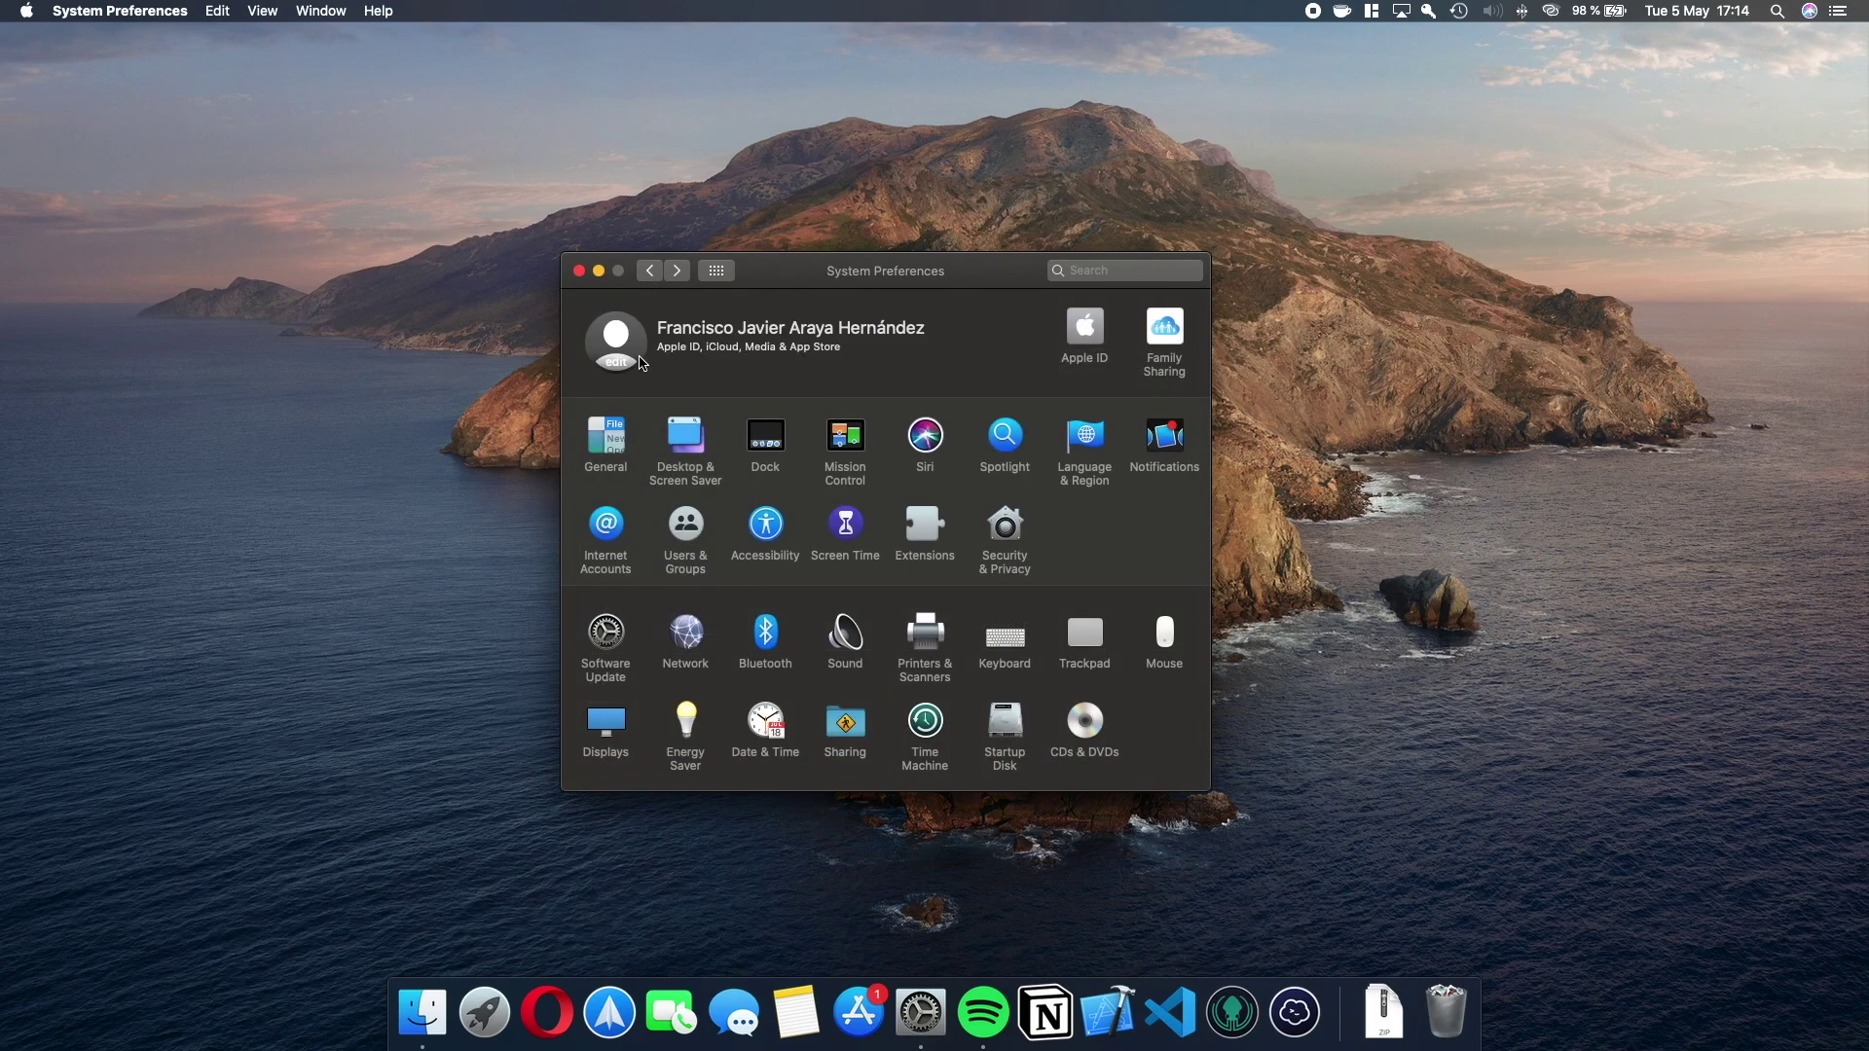
left_click(702, 524)
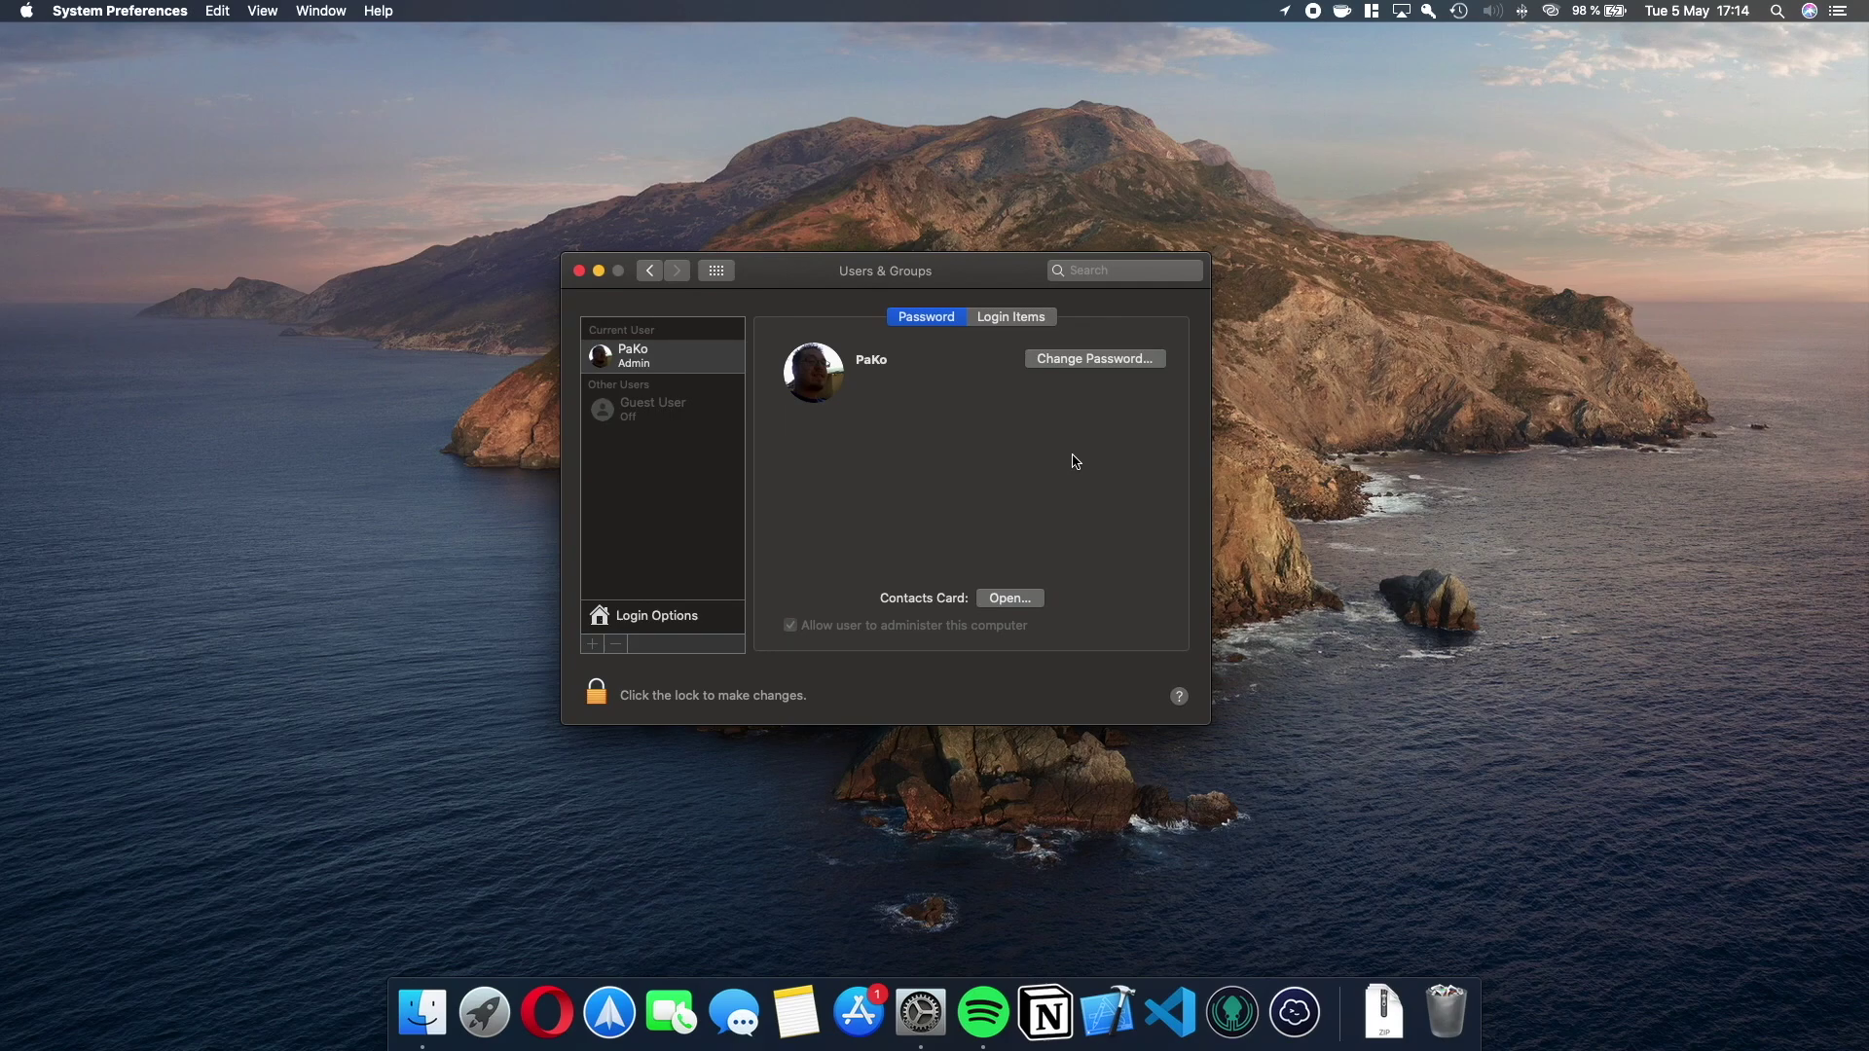
Open and cancel the account picture editor, then open the Change Password form.
left_click(823, 389)
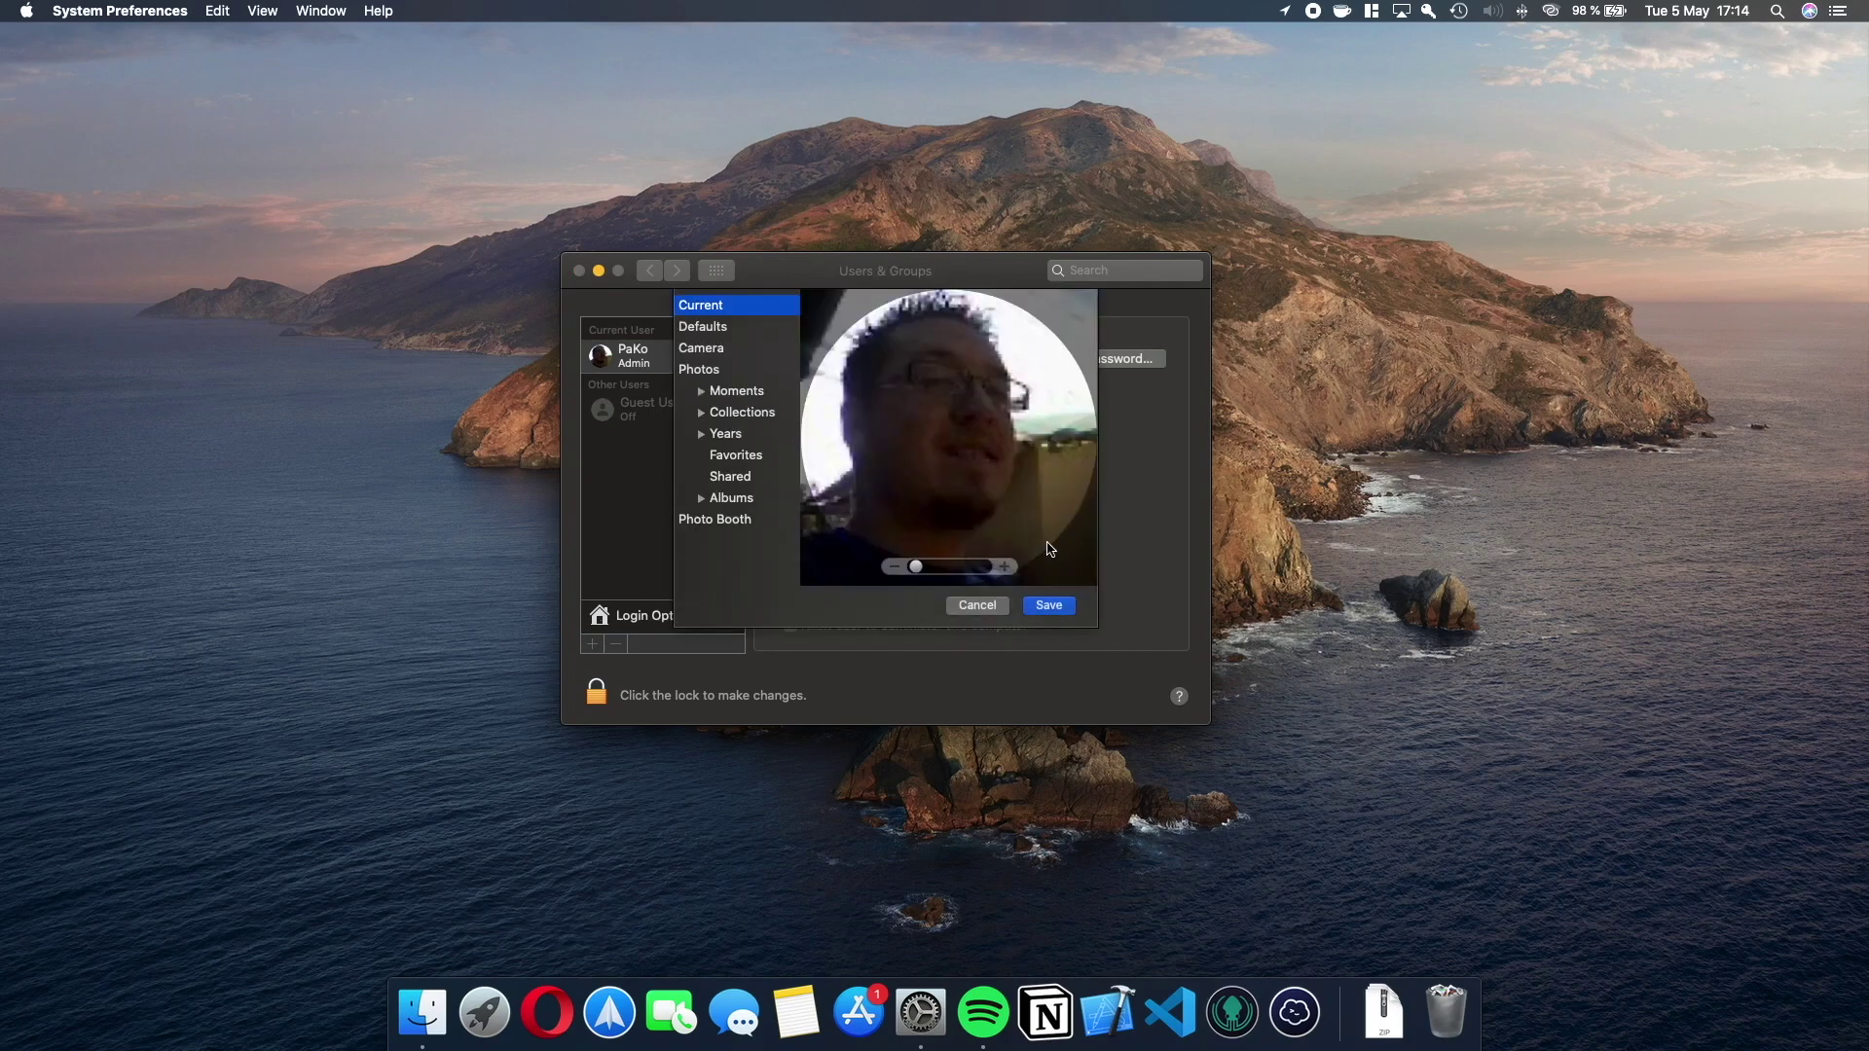
left_click(978, 606)
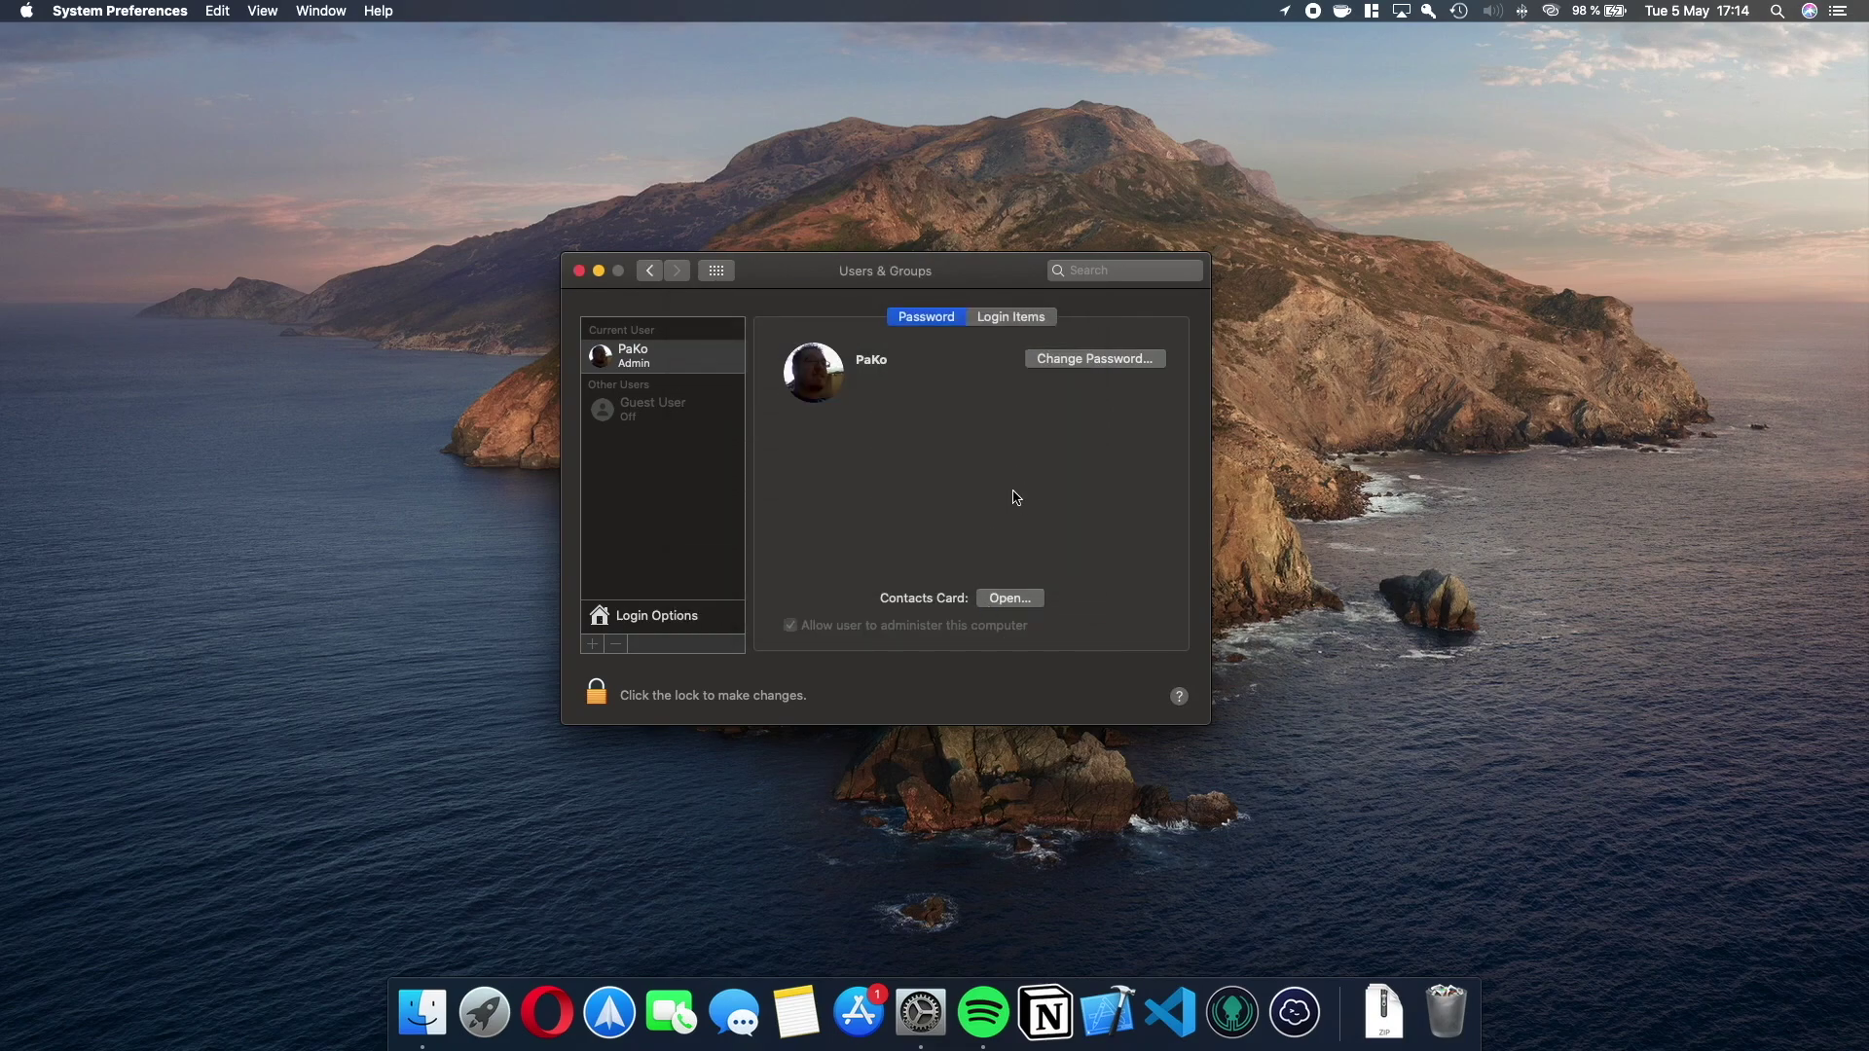
left_click(1128, 365)
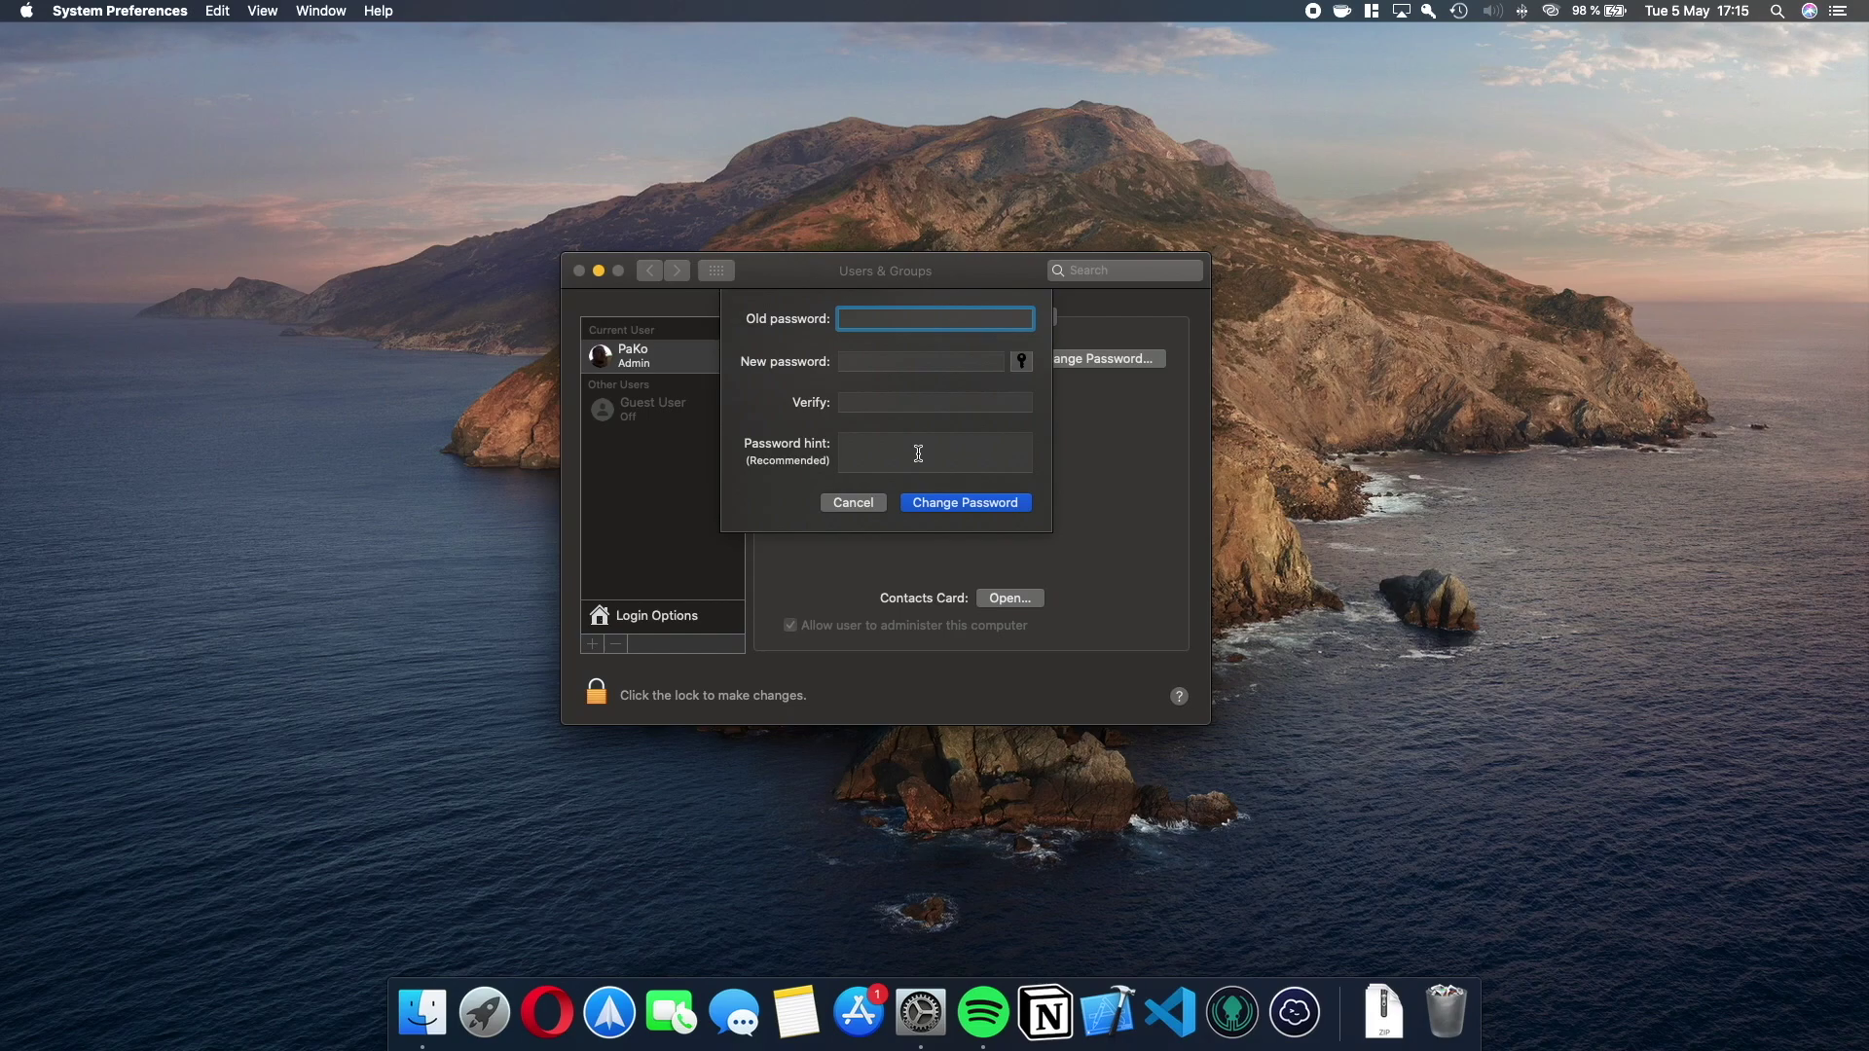
left_click(918, 454)
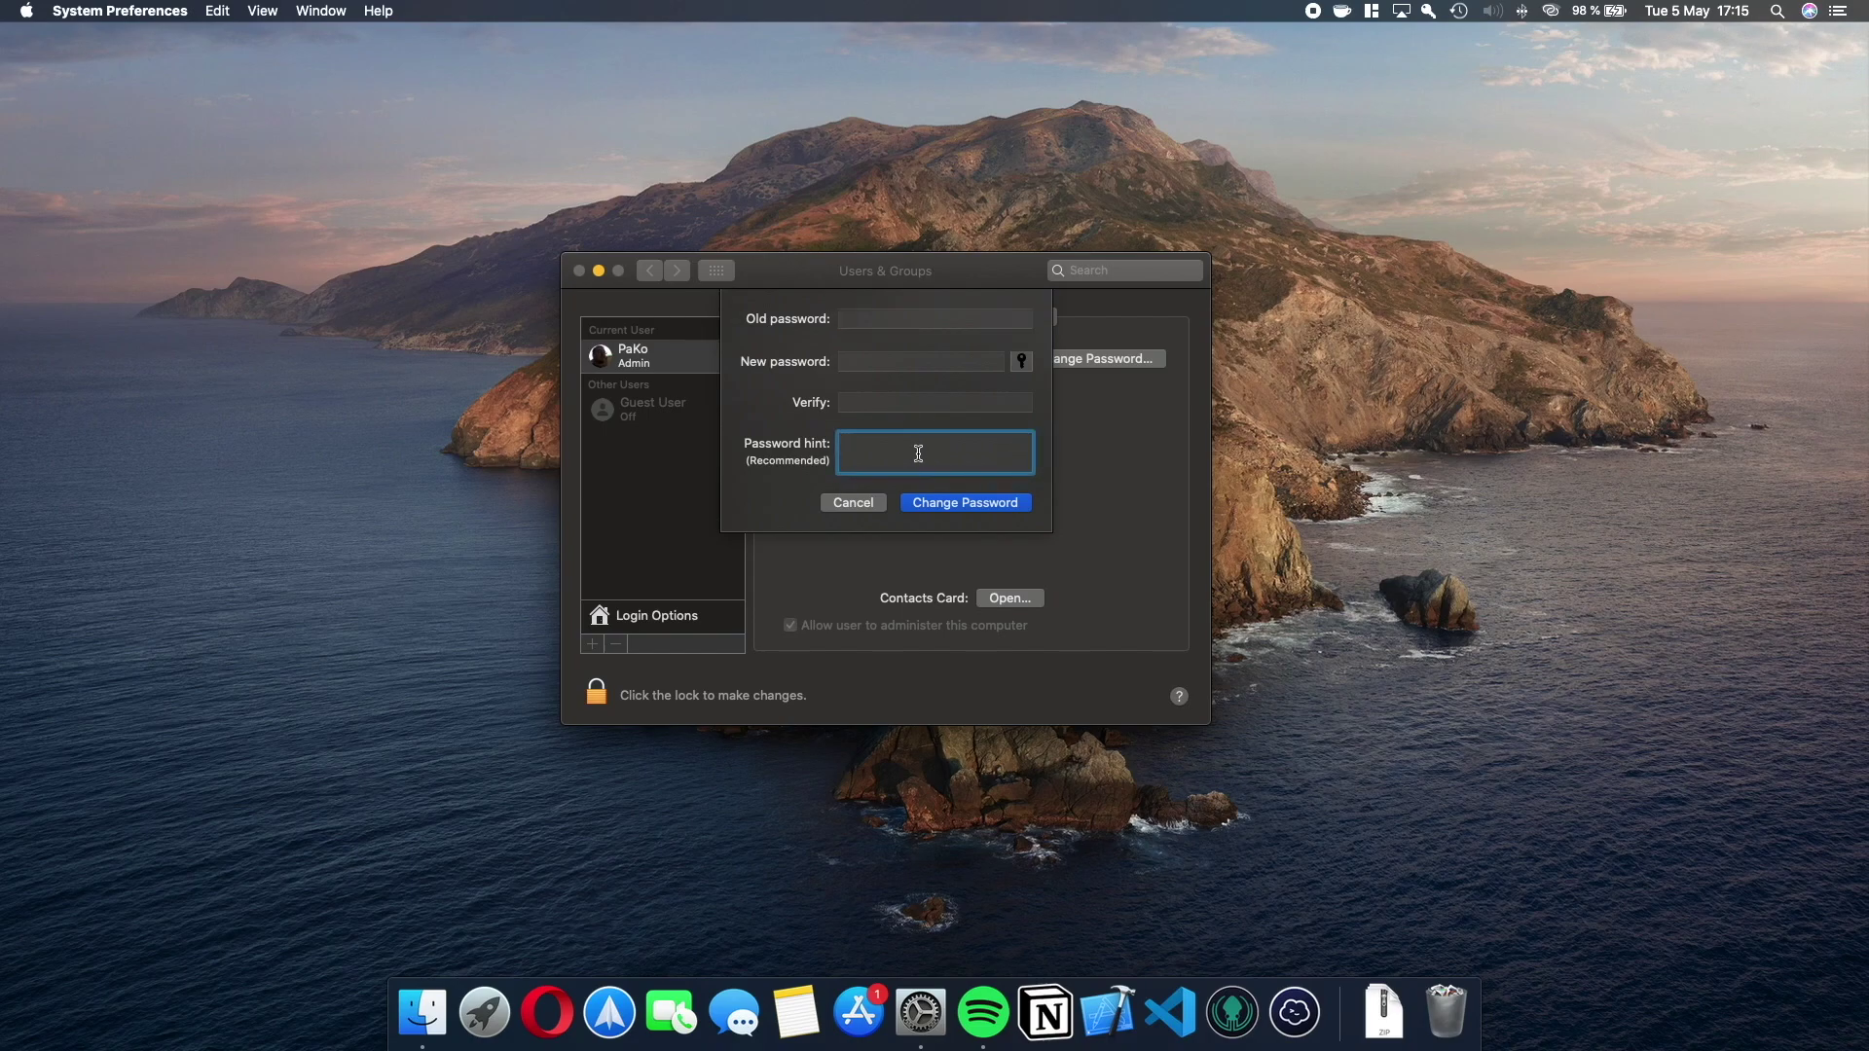
type("Tu nombr")
type("e + fecha de ")
type("na")
type("cimie")
type("nto")
type(" de mama")
key("BackSpace")
type("á.")
left_click_drag(978, 464, 827, 440)
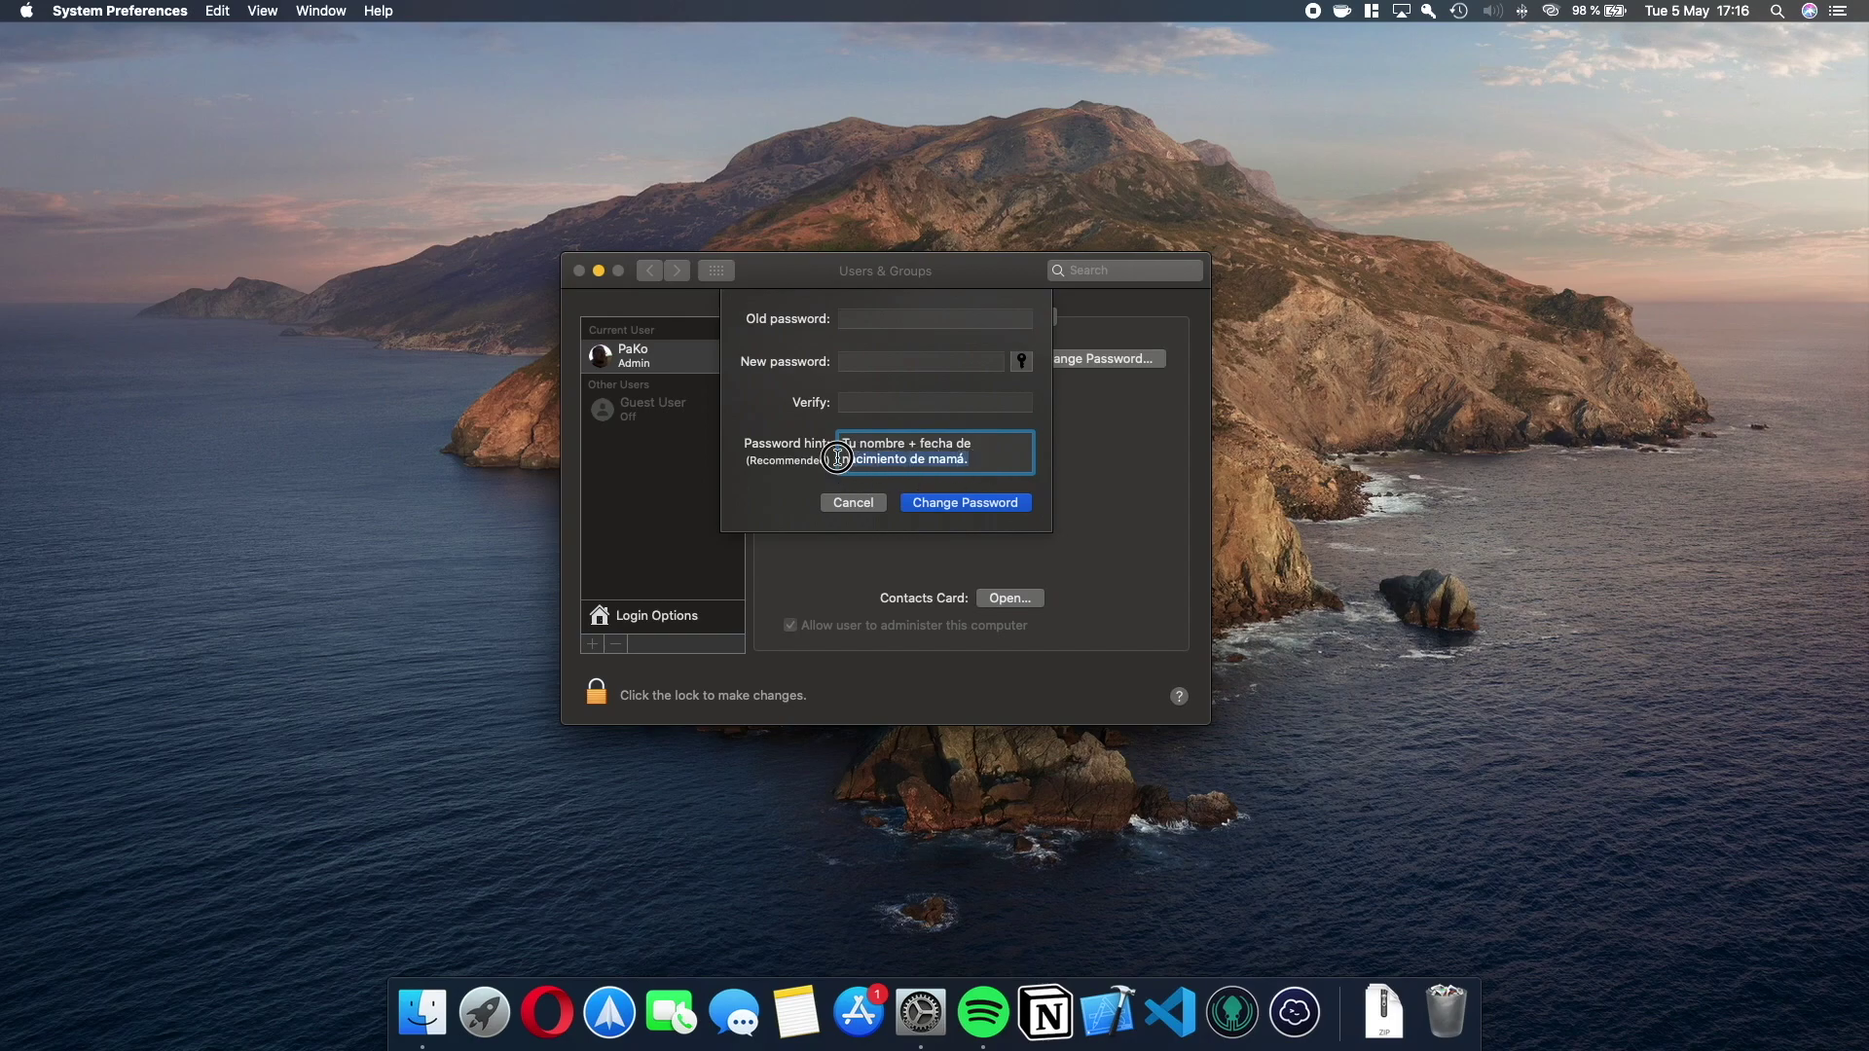
key("BackSpace")
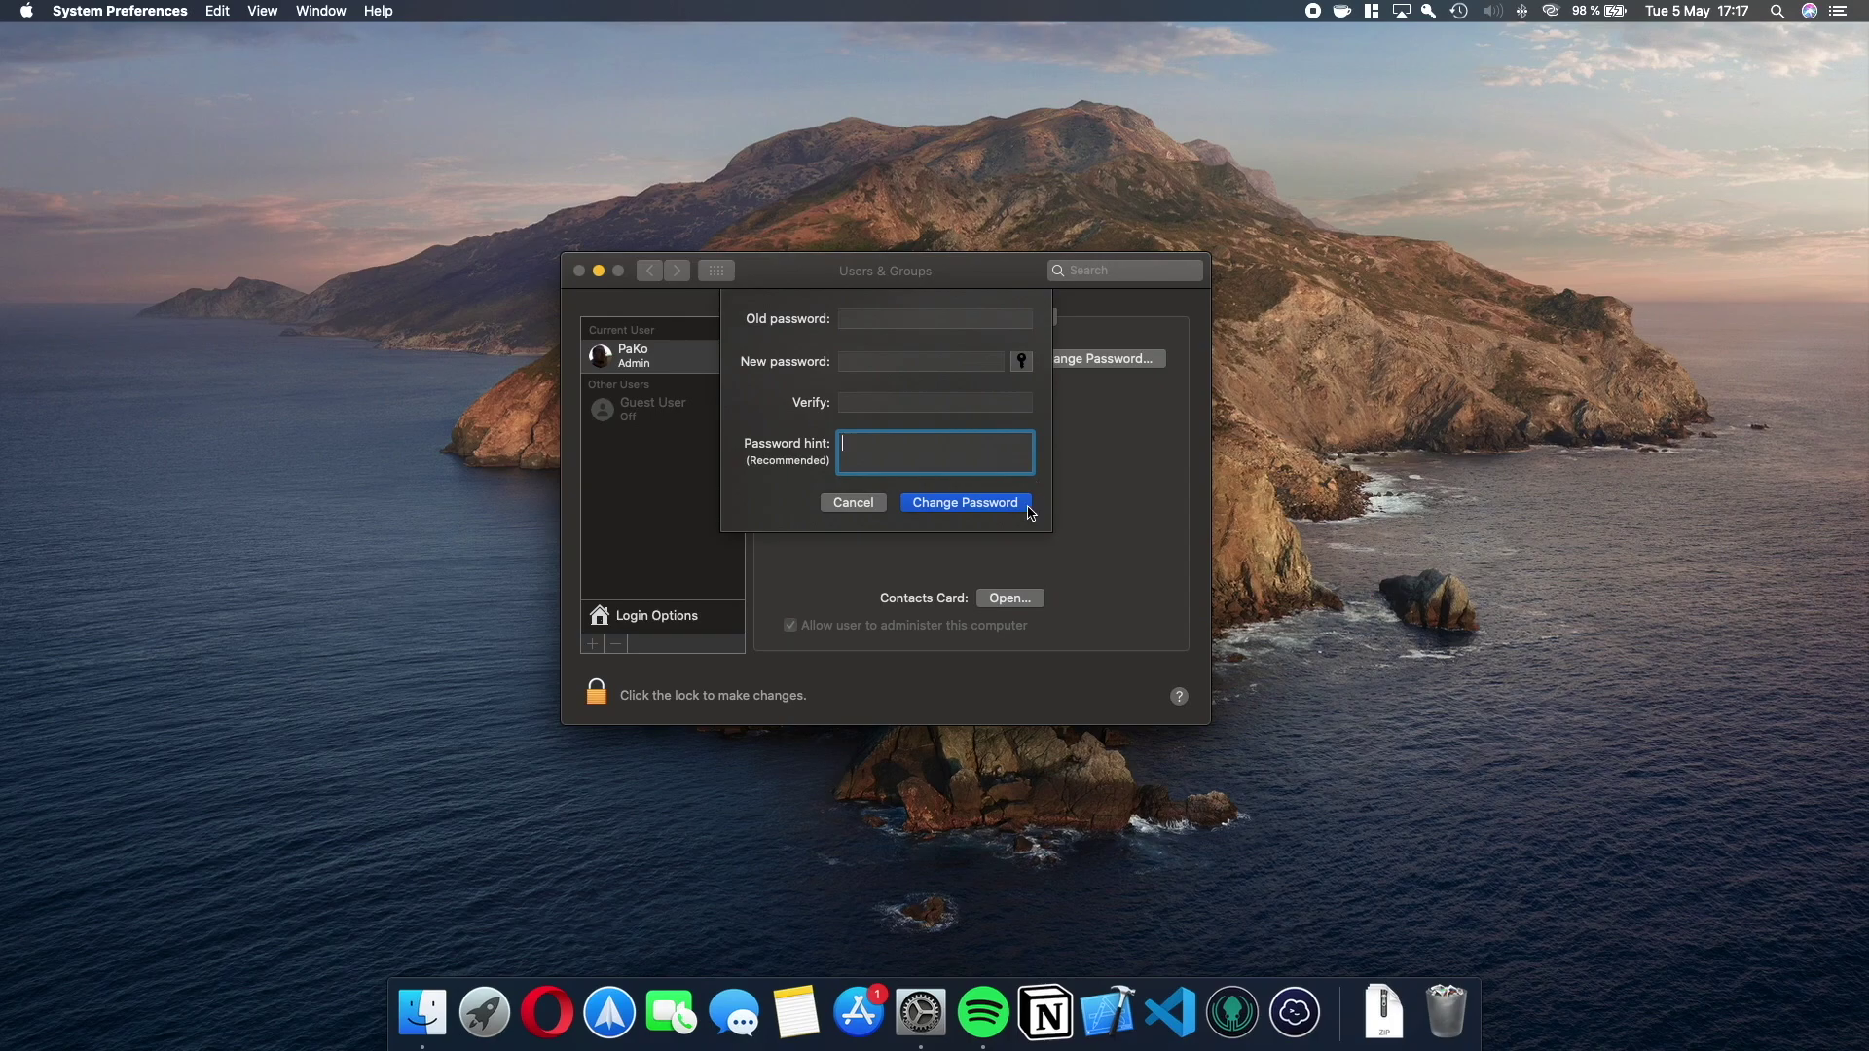
Retype the password hint so it ends in a password-like string.
left_click(945, 452)
key("BackSpace")
key("BackSpace")
key("Return")
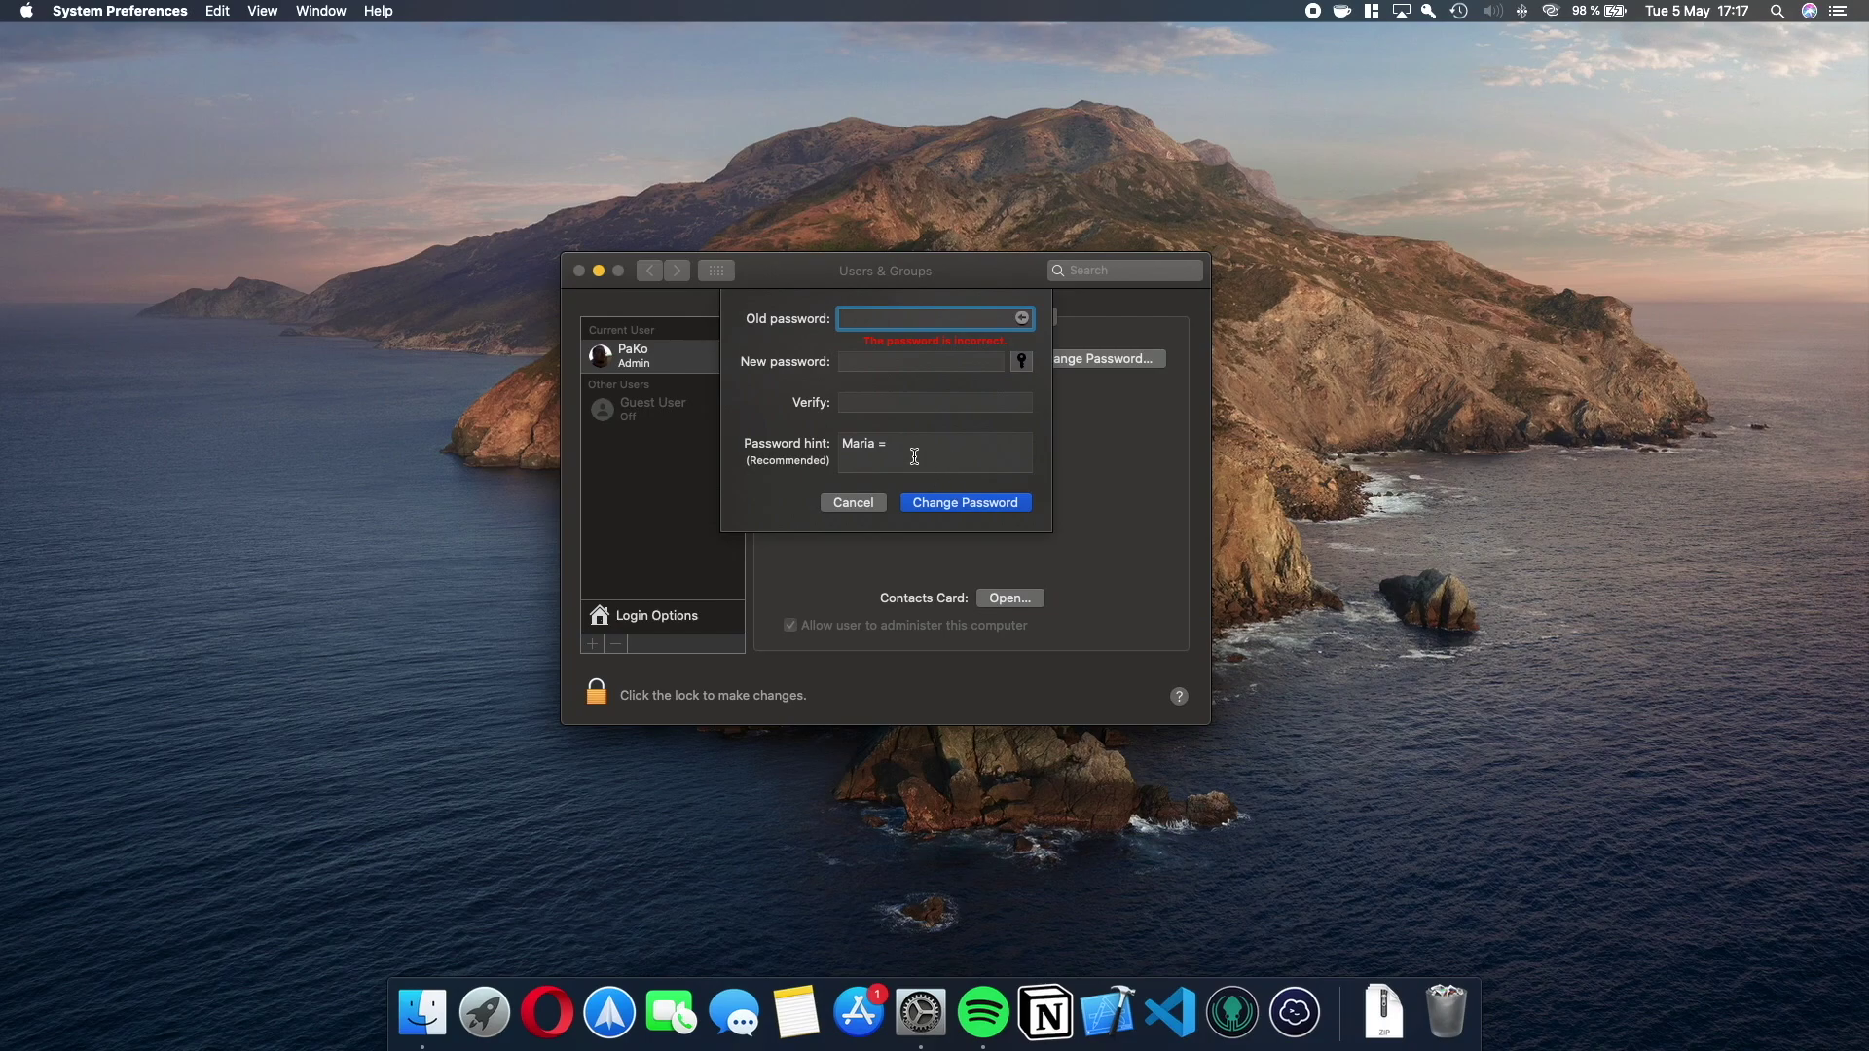
key("shift+Tab")
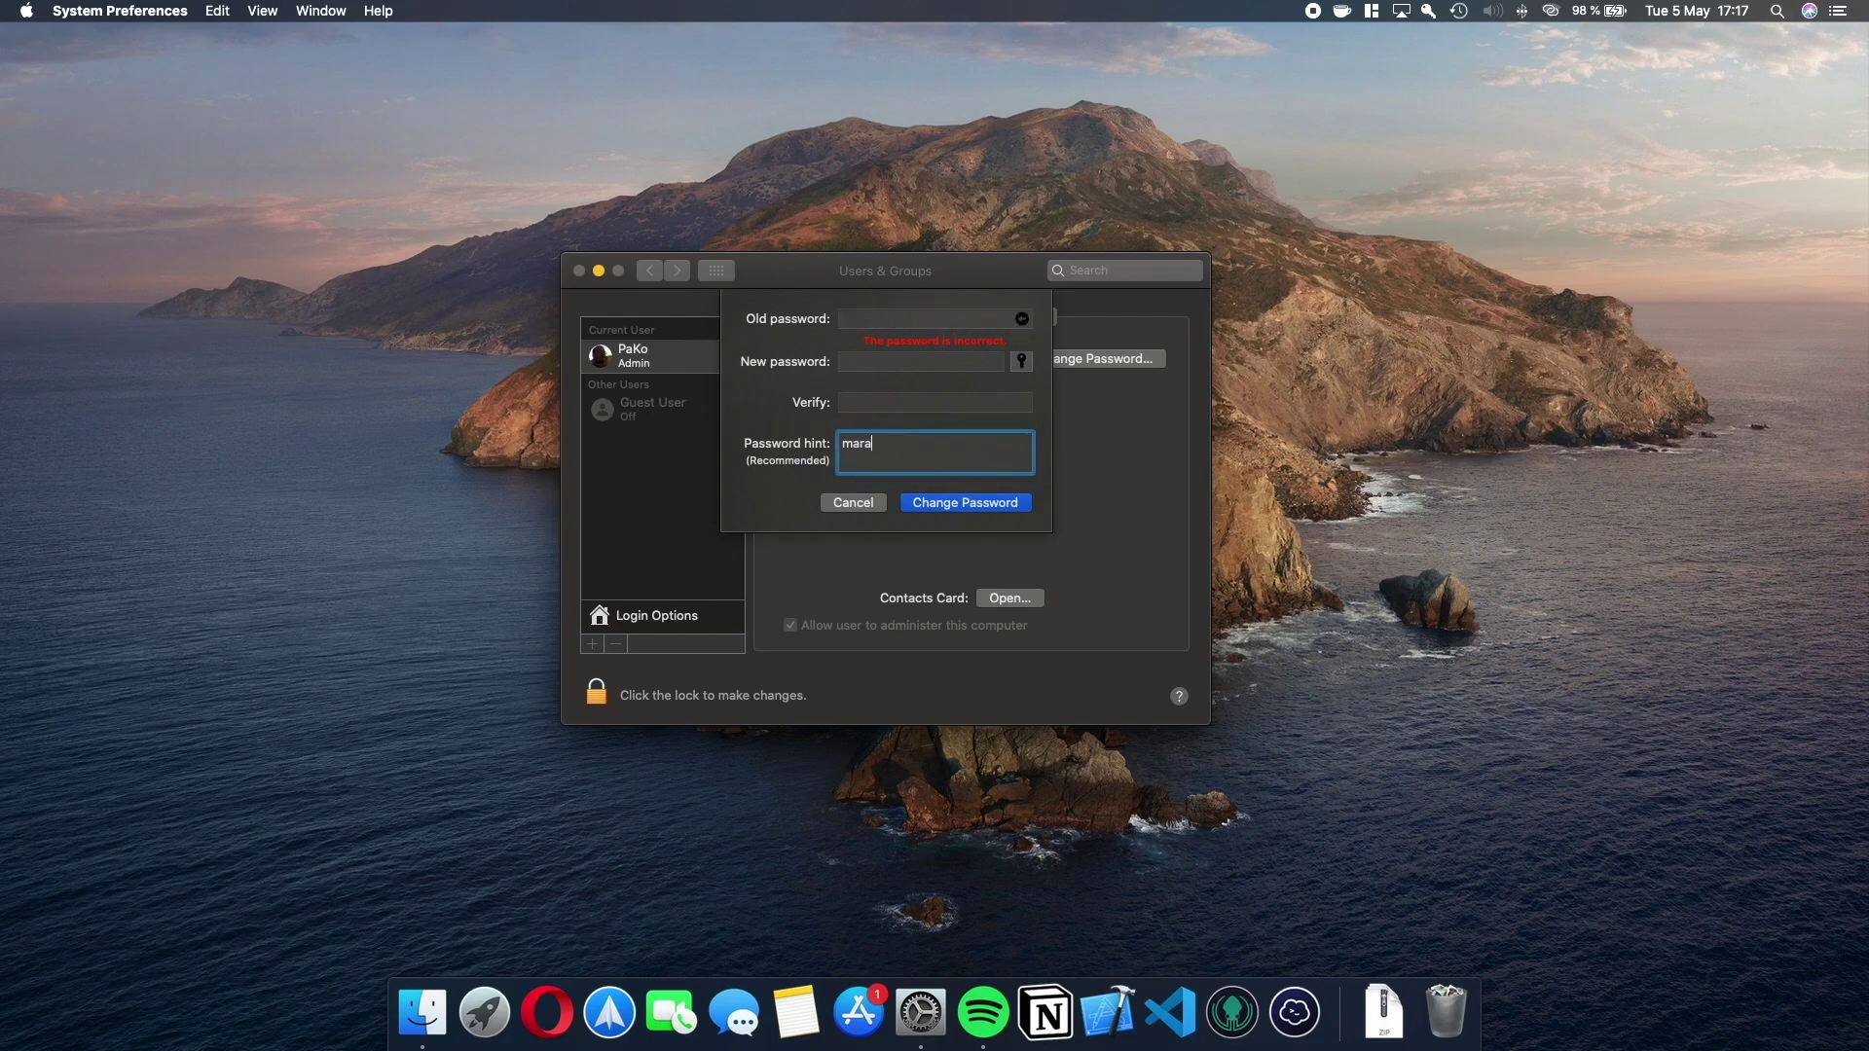
left_click(888, 443)
Trim the hint text, then cancel the password change without saving.
key("BackSpace")
key("BackSpace")
key("BackSpace")
key("BackSpace")
key("BackSpace")
key("BackSpace")
left_click_drag(942, 445, 829, 445)
left_click(878, 506)
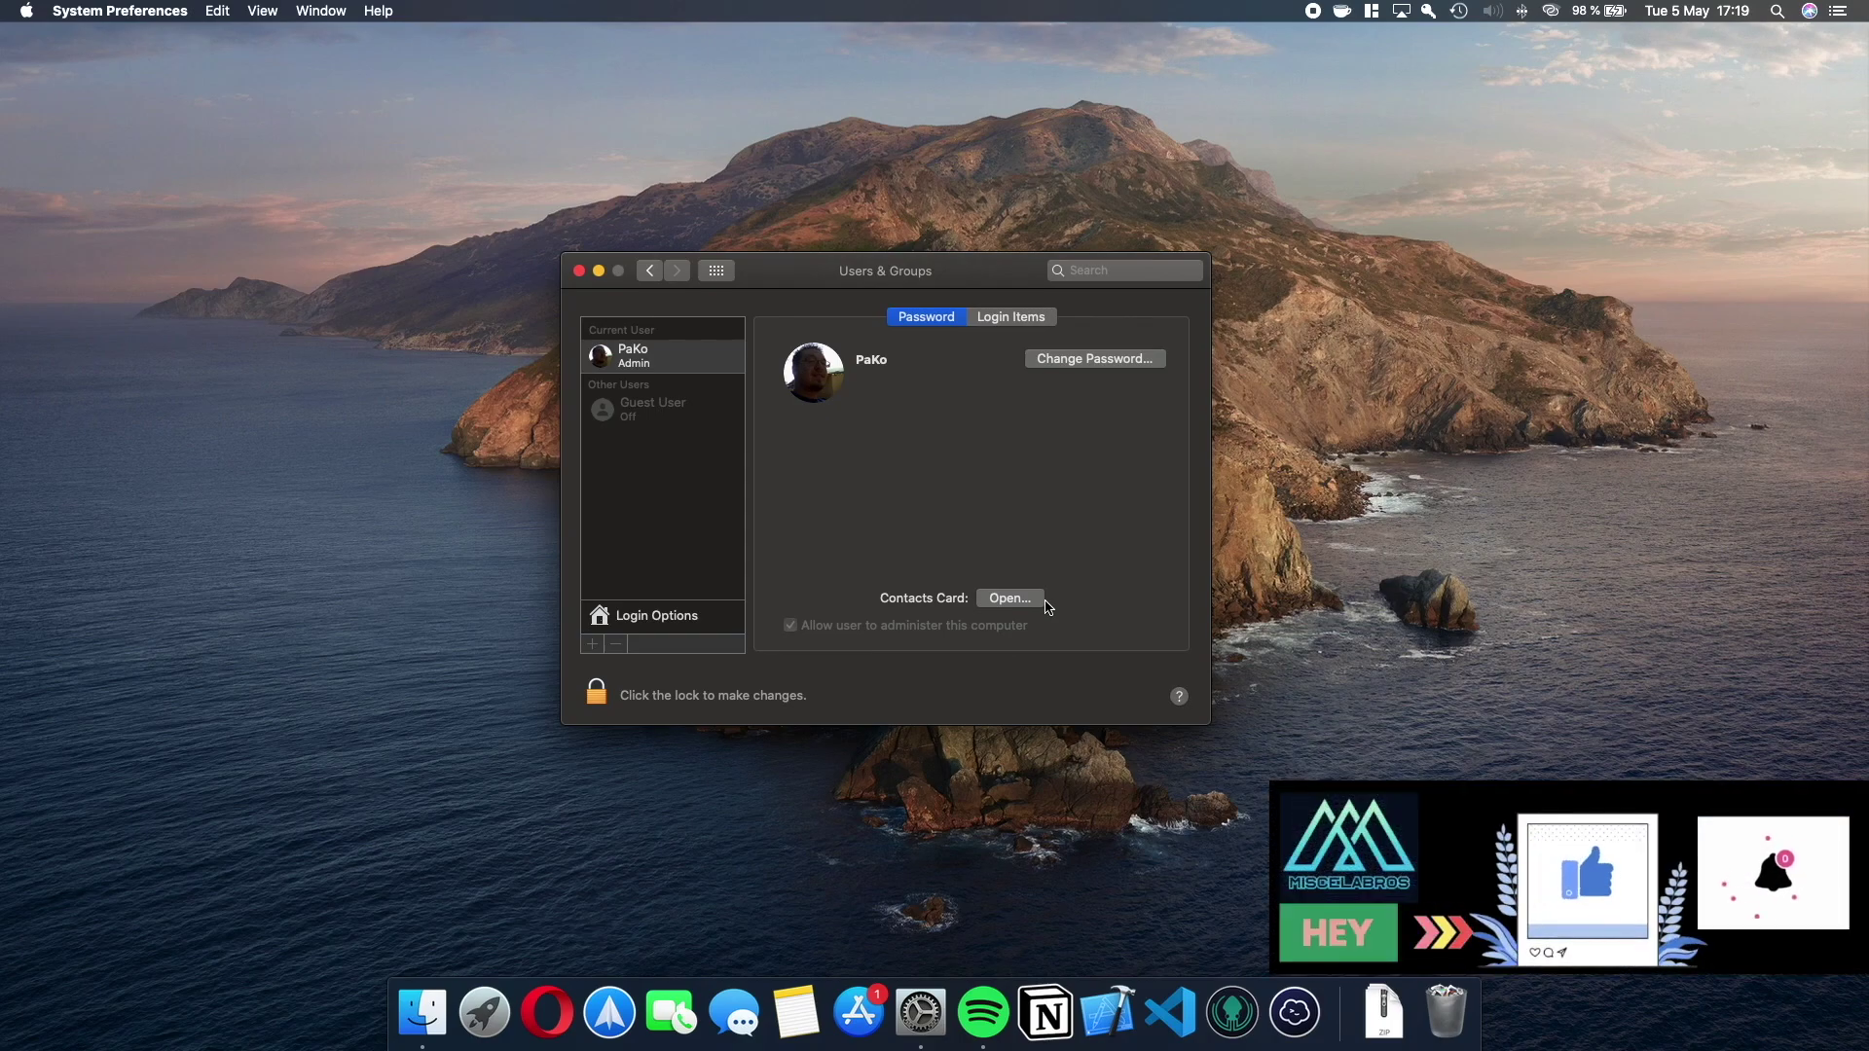
Show the Login Items tab listing Magnet and SpeechSynthesisServer.
left_click(1023, 319)
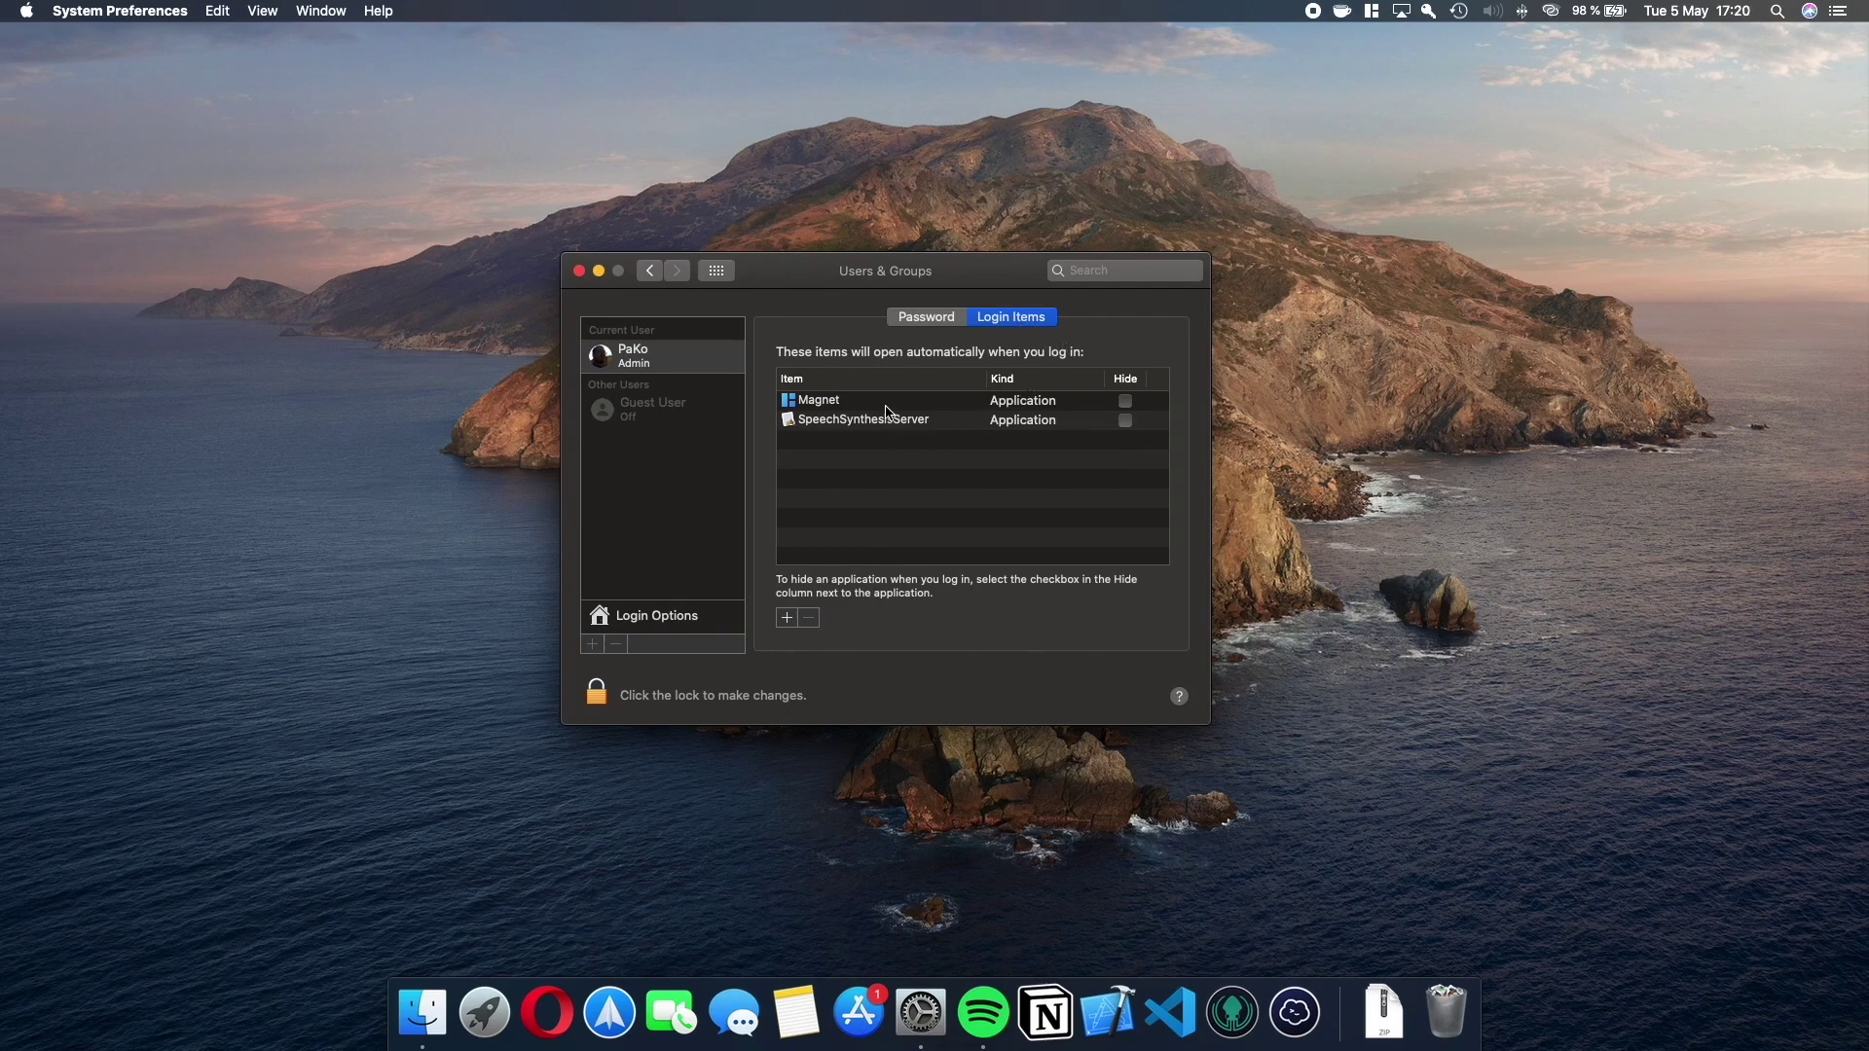
In the add-login-item sheet, select Calendar and Home in Applications.
left_click(793, 620)
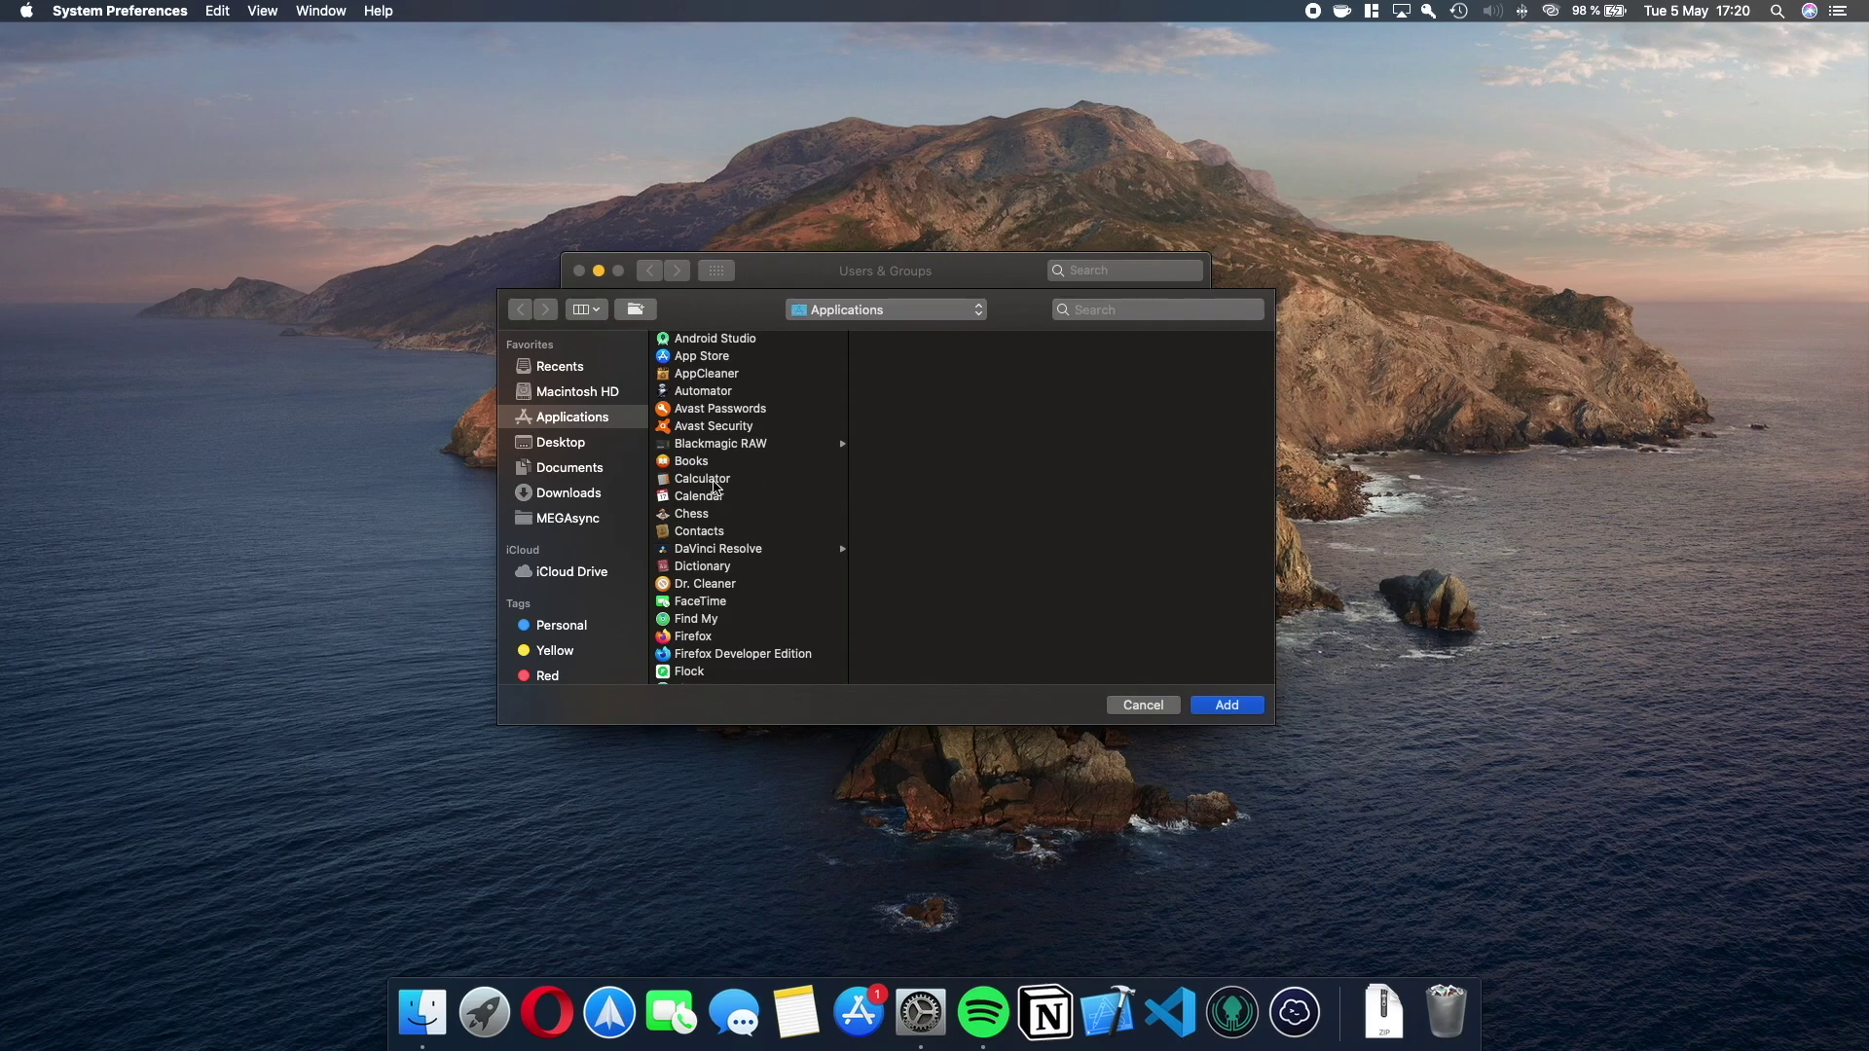
left_click(715, 480)
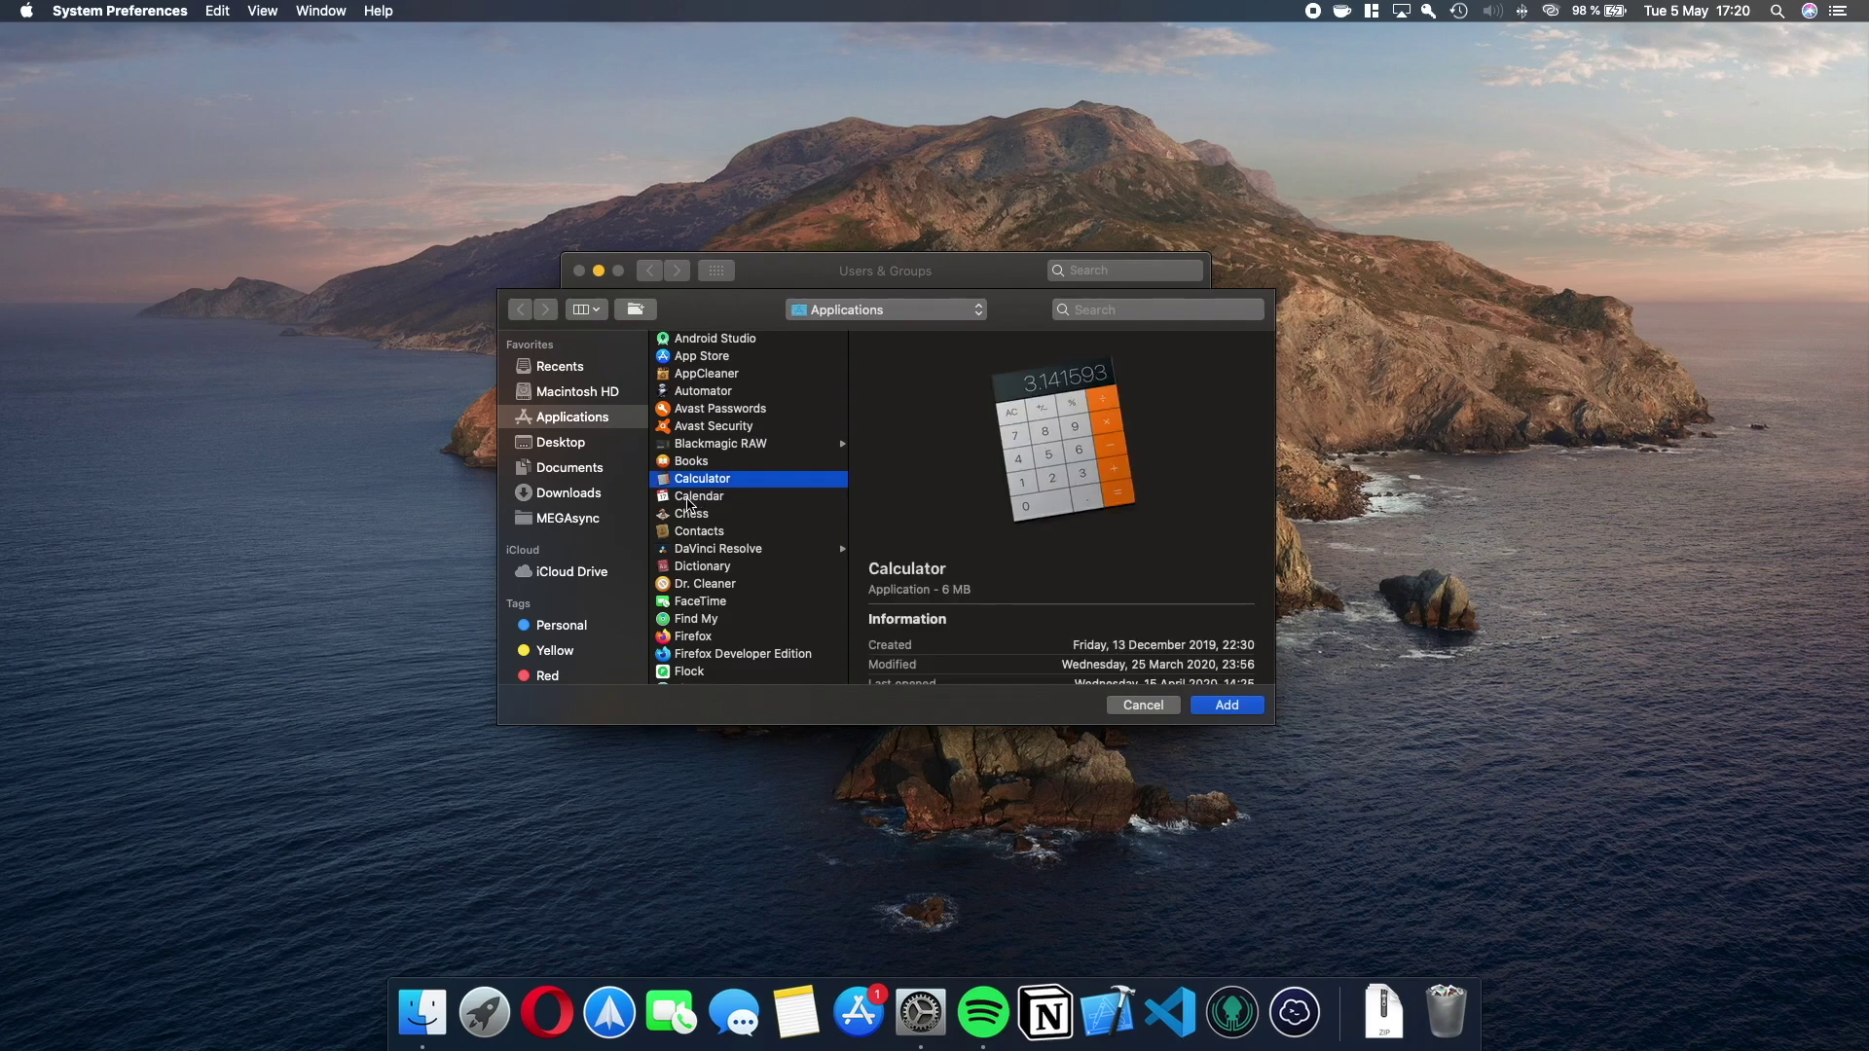
left_click(688, 499)
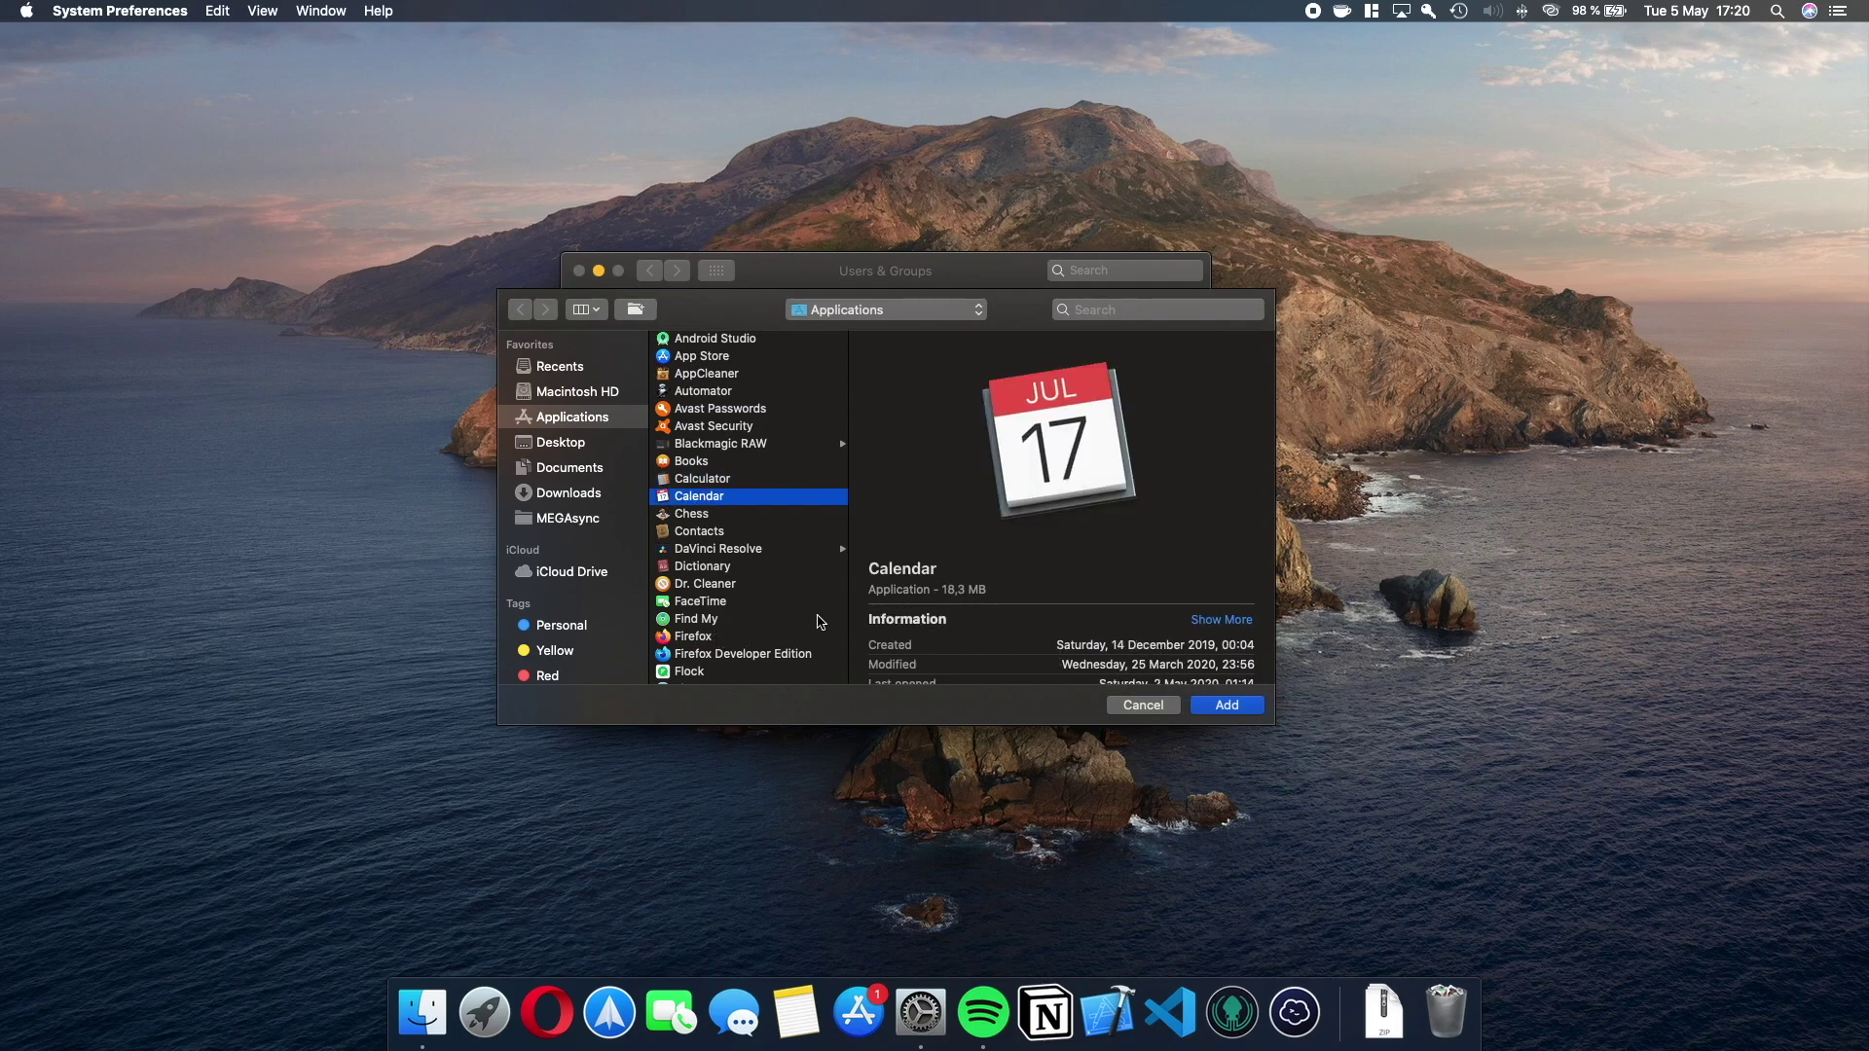
scroll(820, 621, "down", 5)
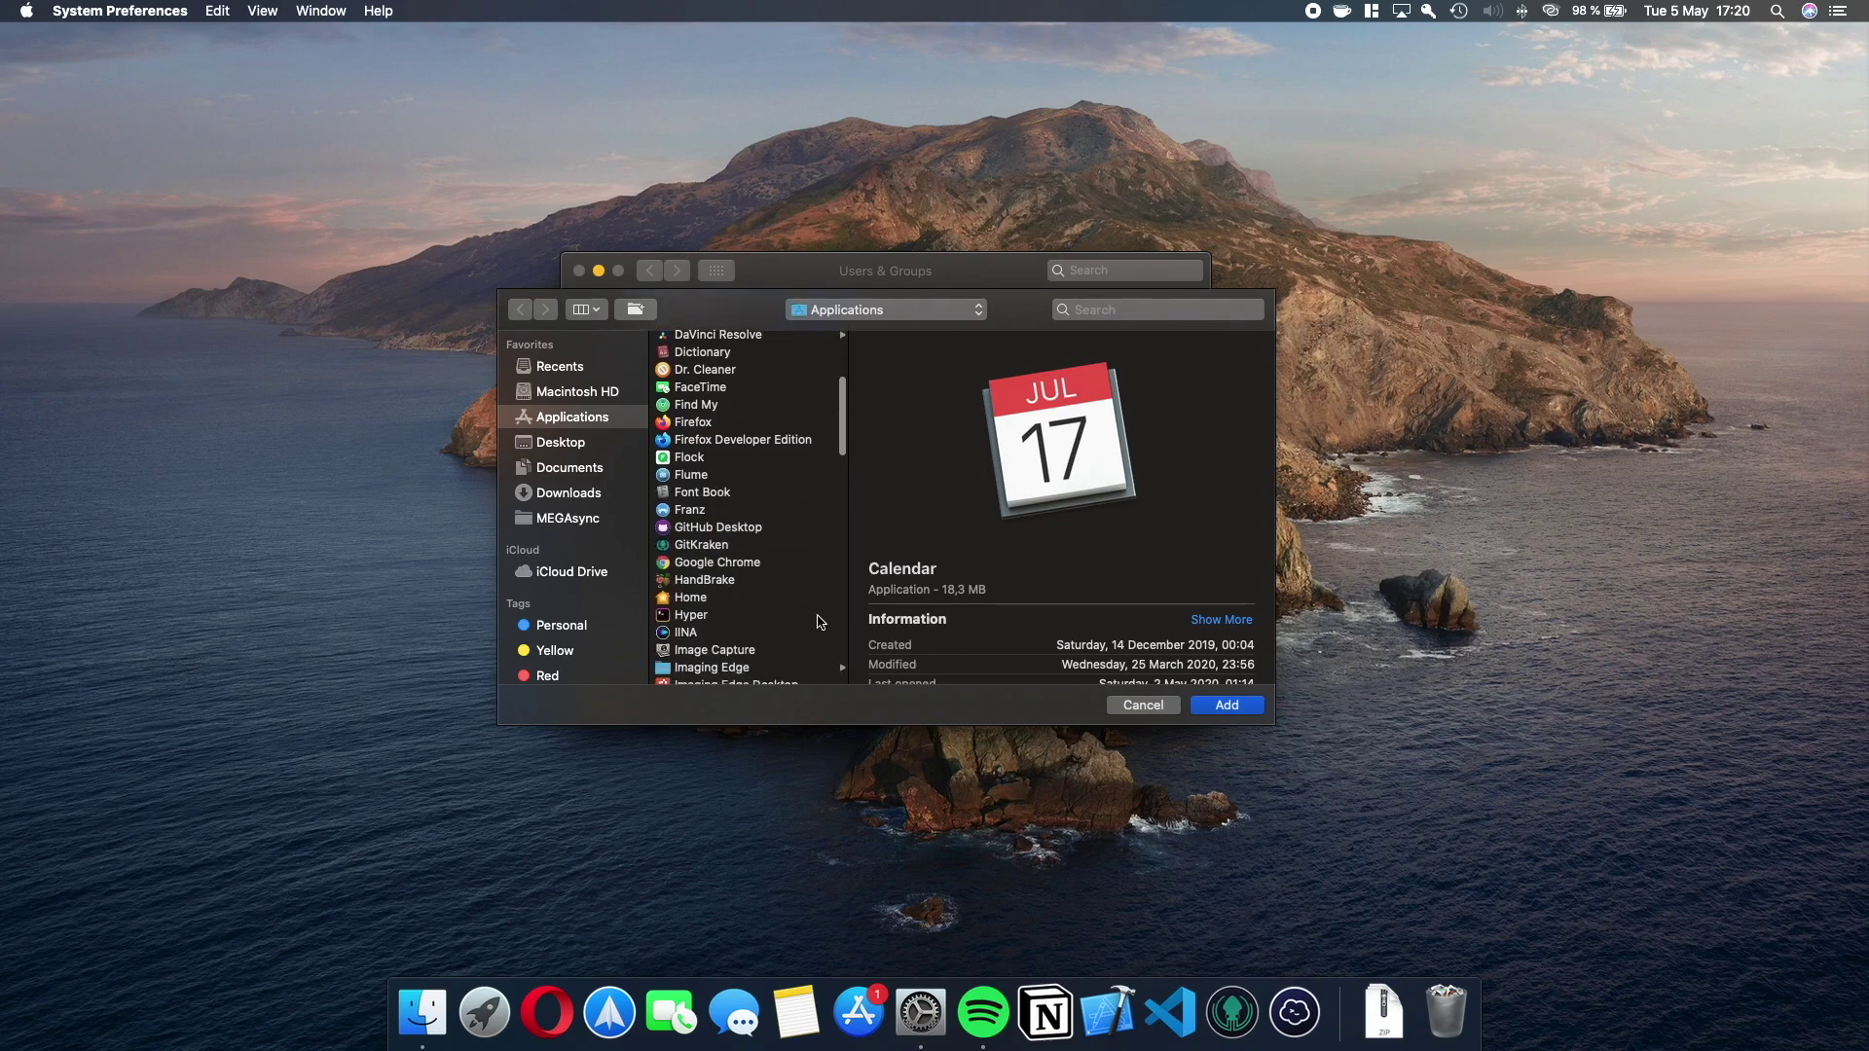
scroll(819, 621, "down", 2)
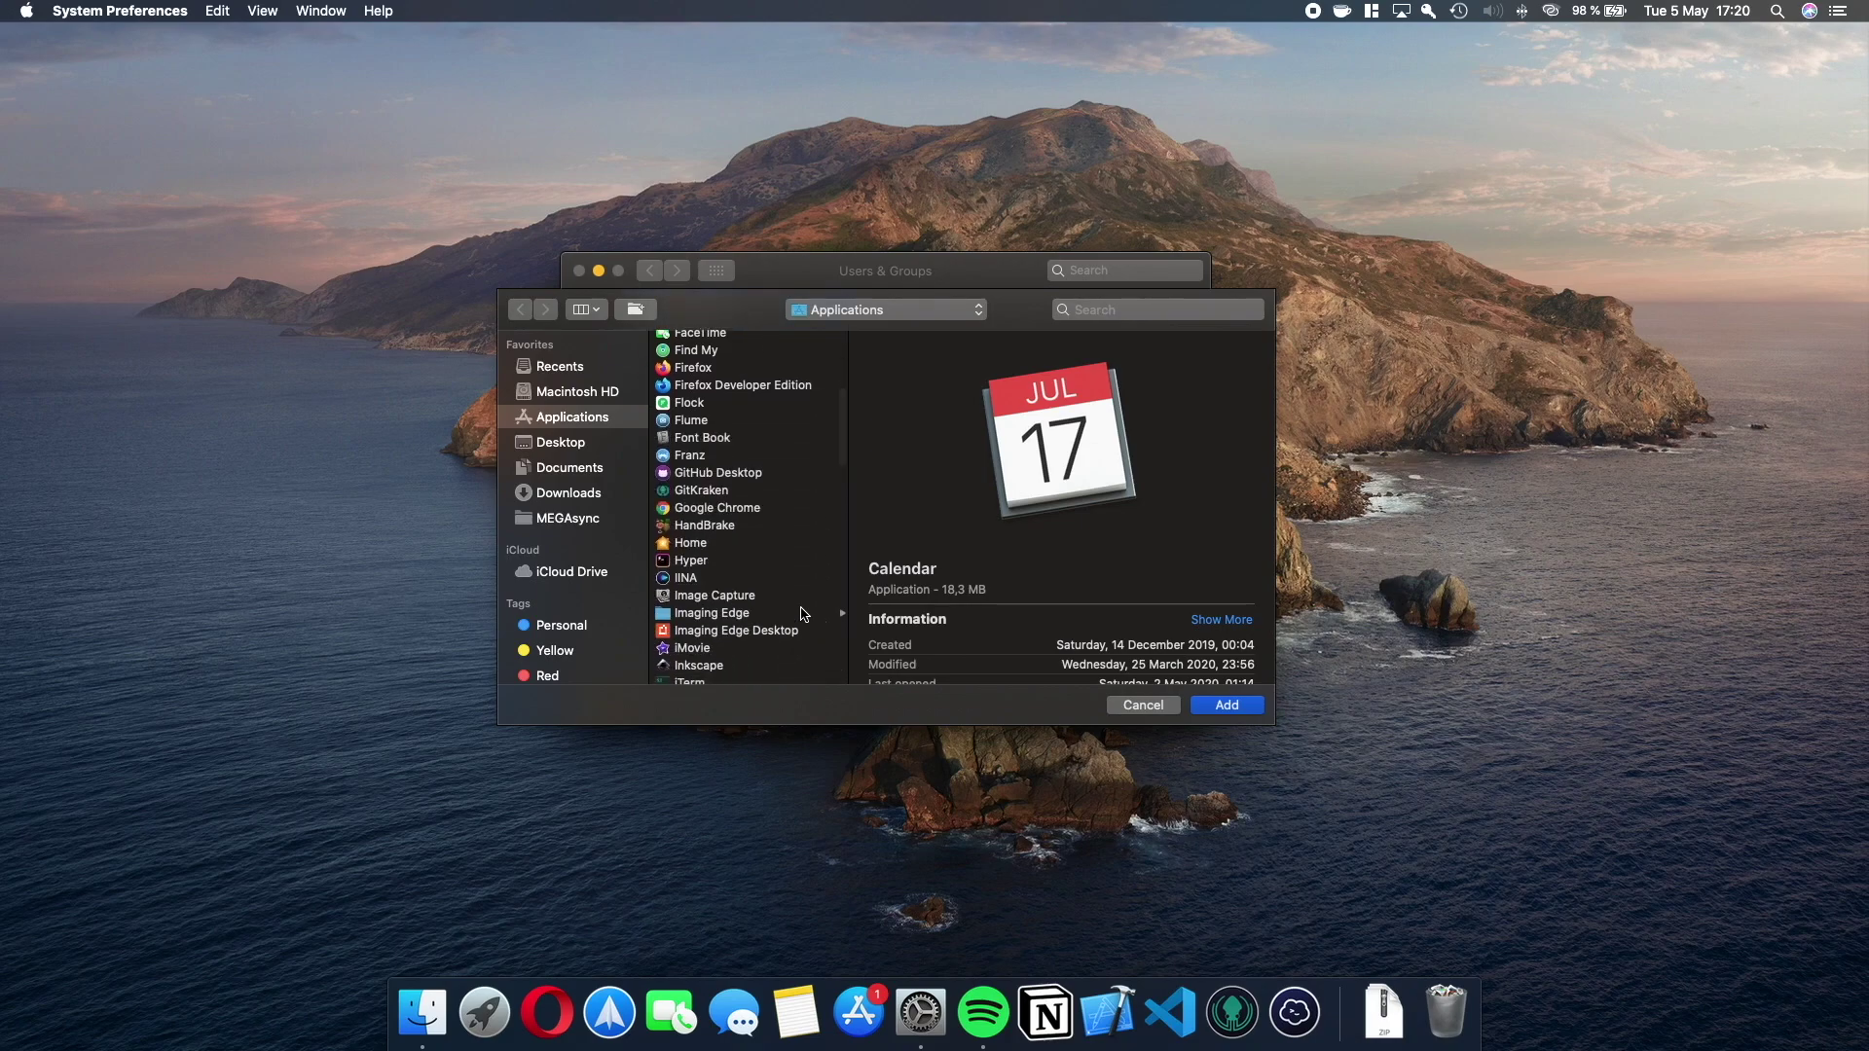
left_click(693, 543, "super")
Also select Microsoft Word and Mail, and add all chosen apps as login items.
scroll(765, 570, "down", 3)
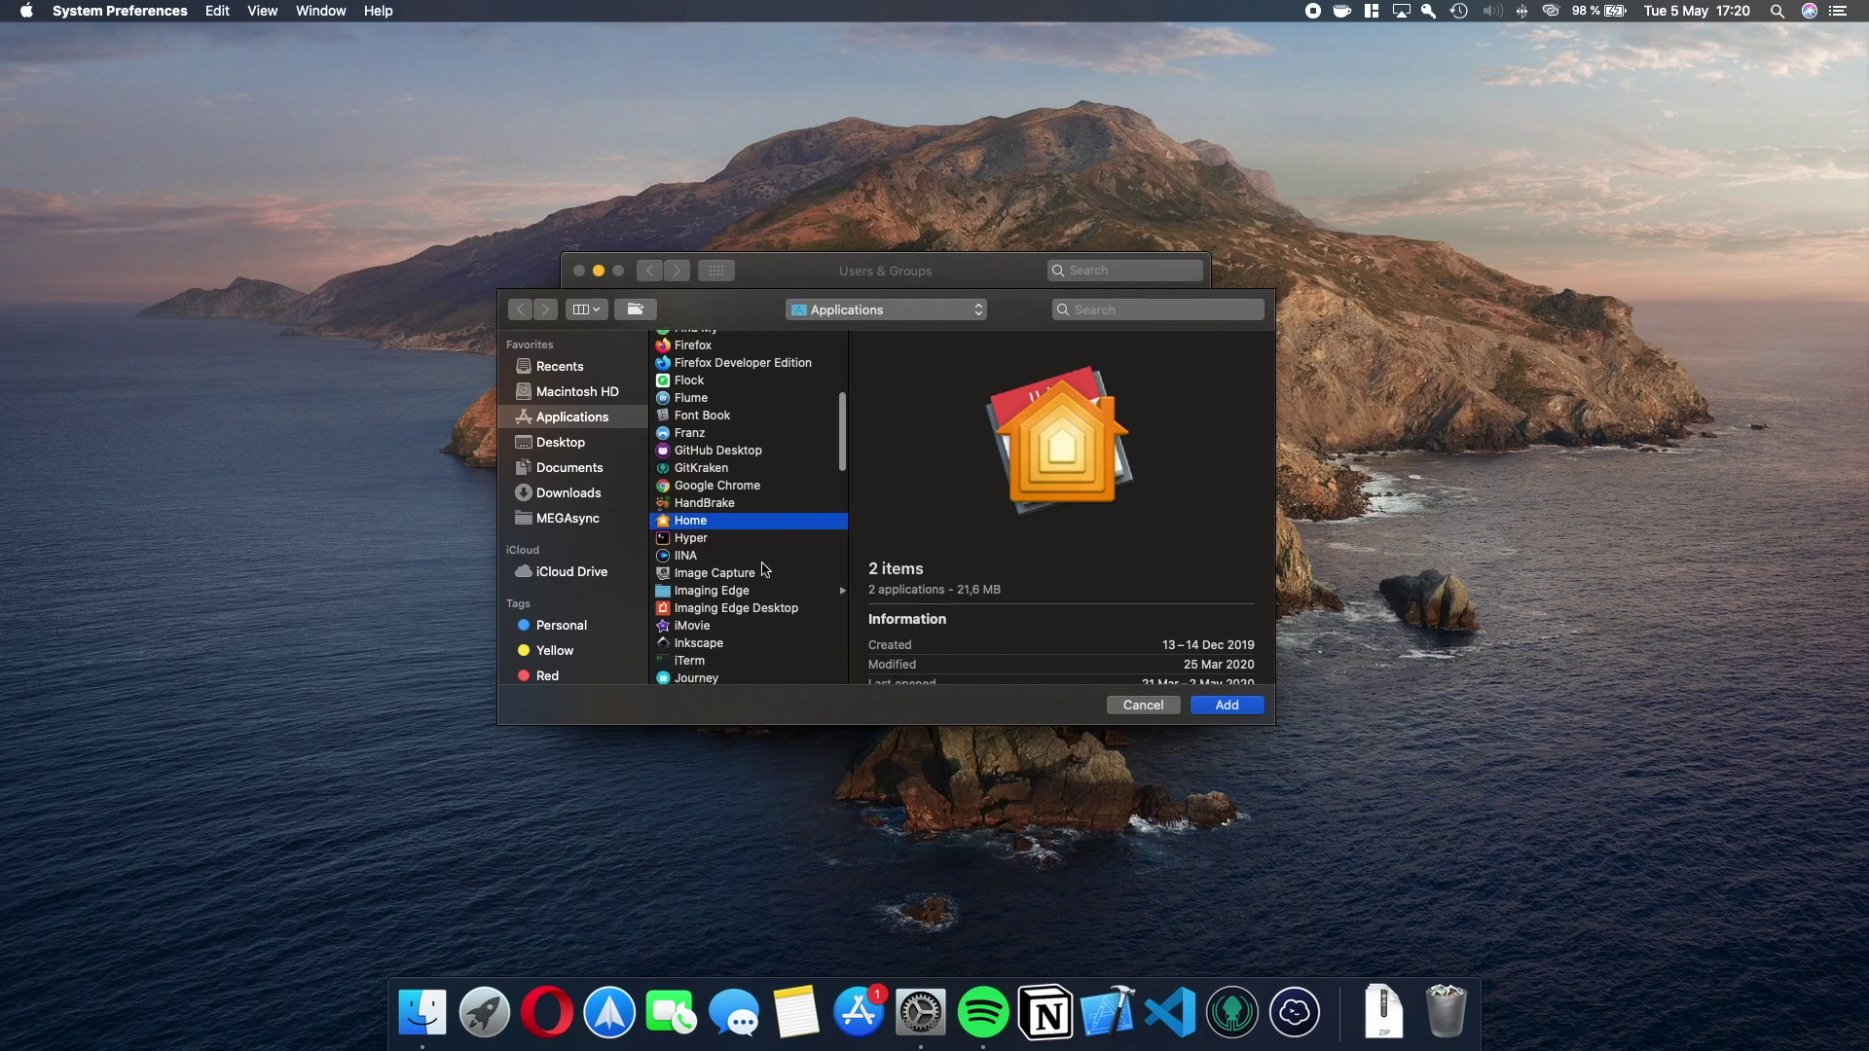
scroll(765, 571, "down", 2)
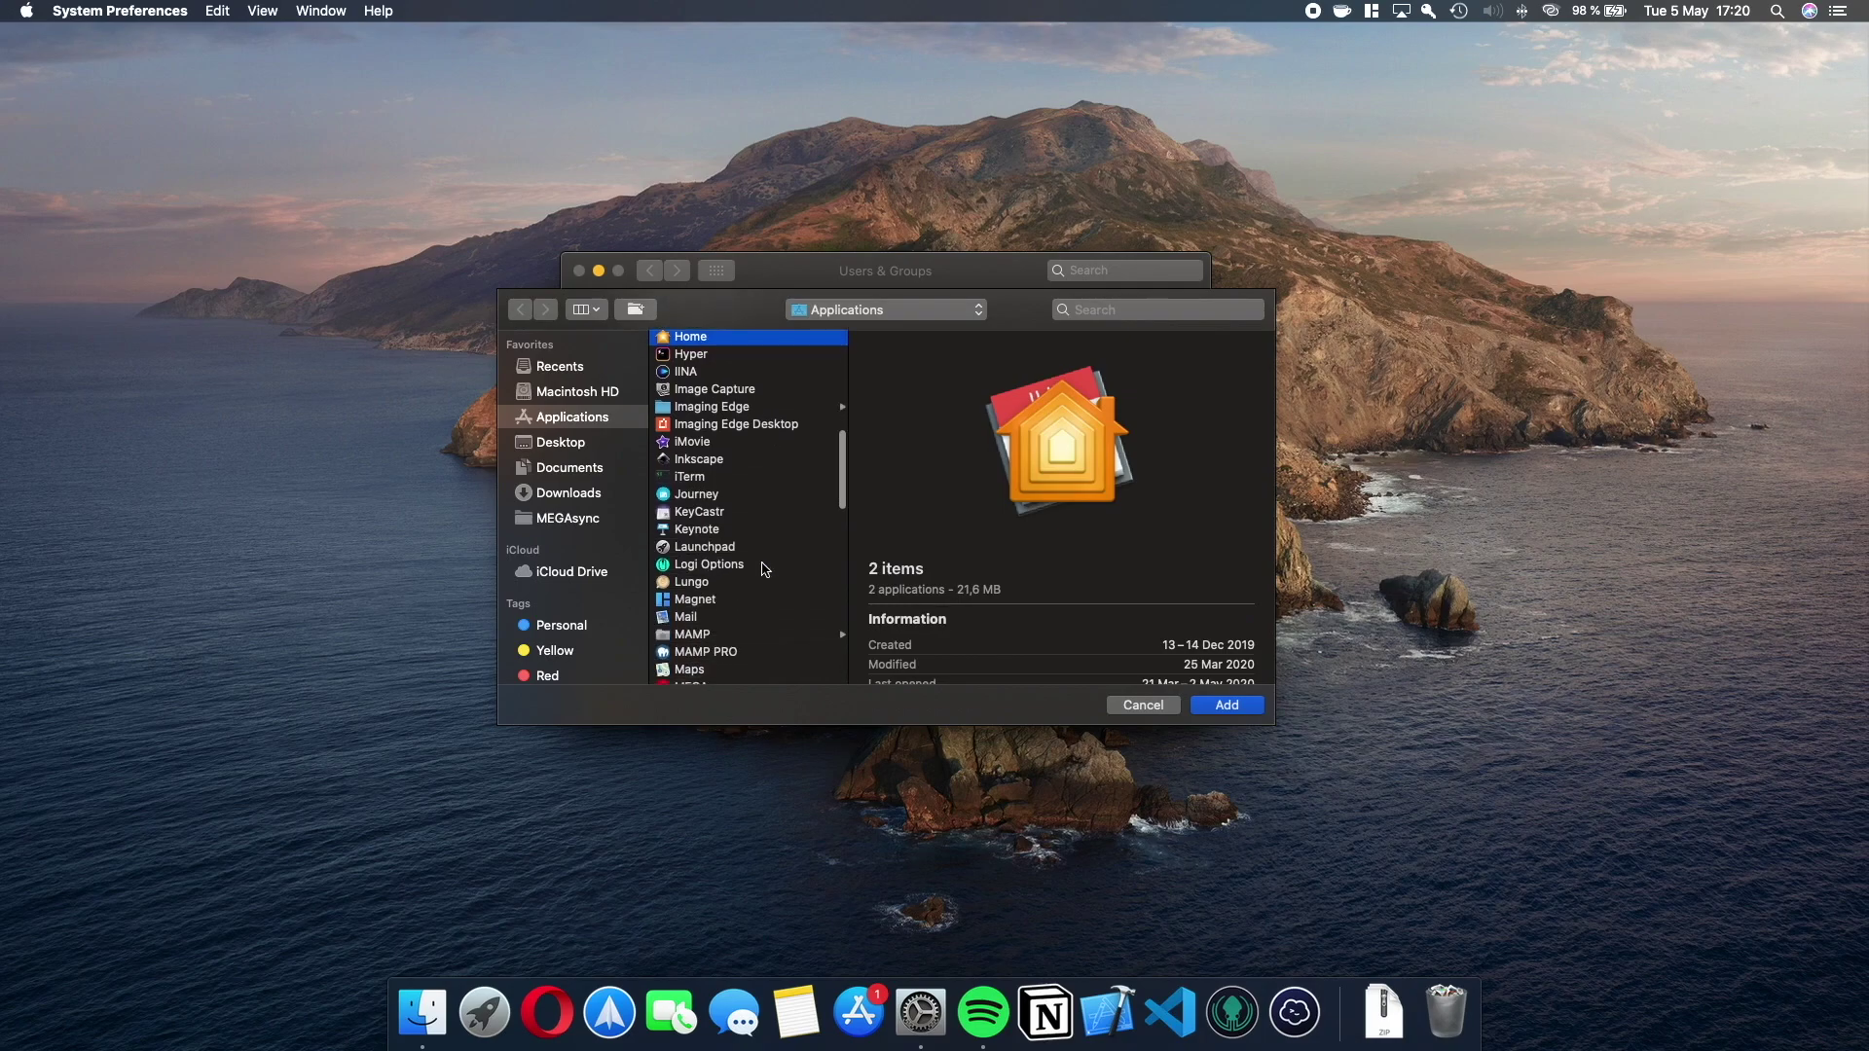
scroll(765, 570, "down", 5)
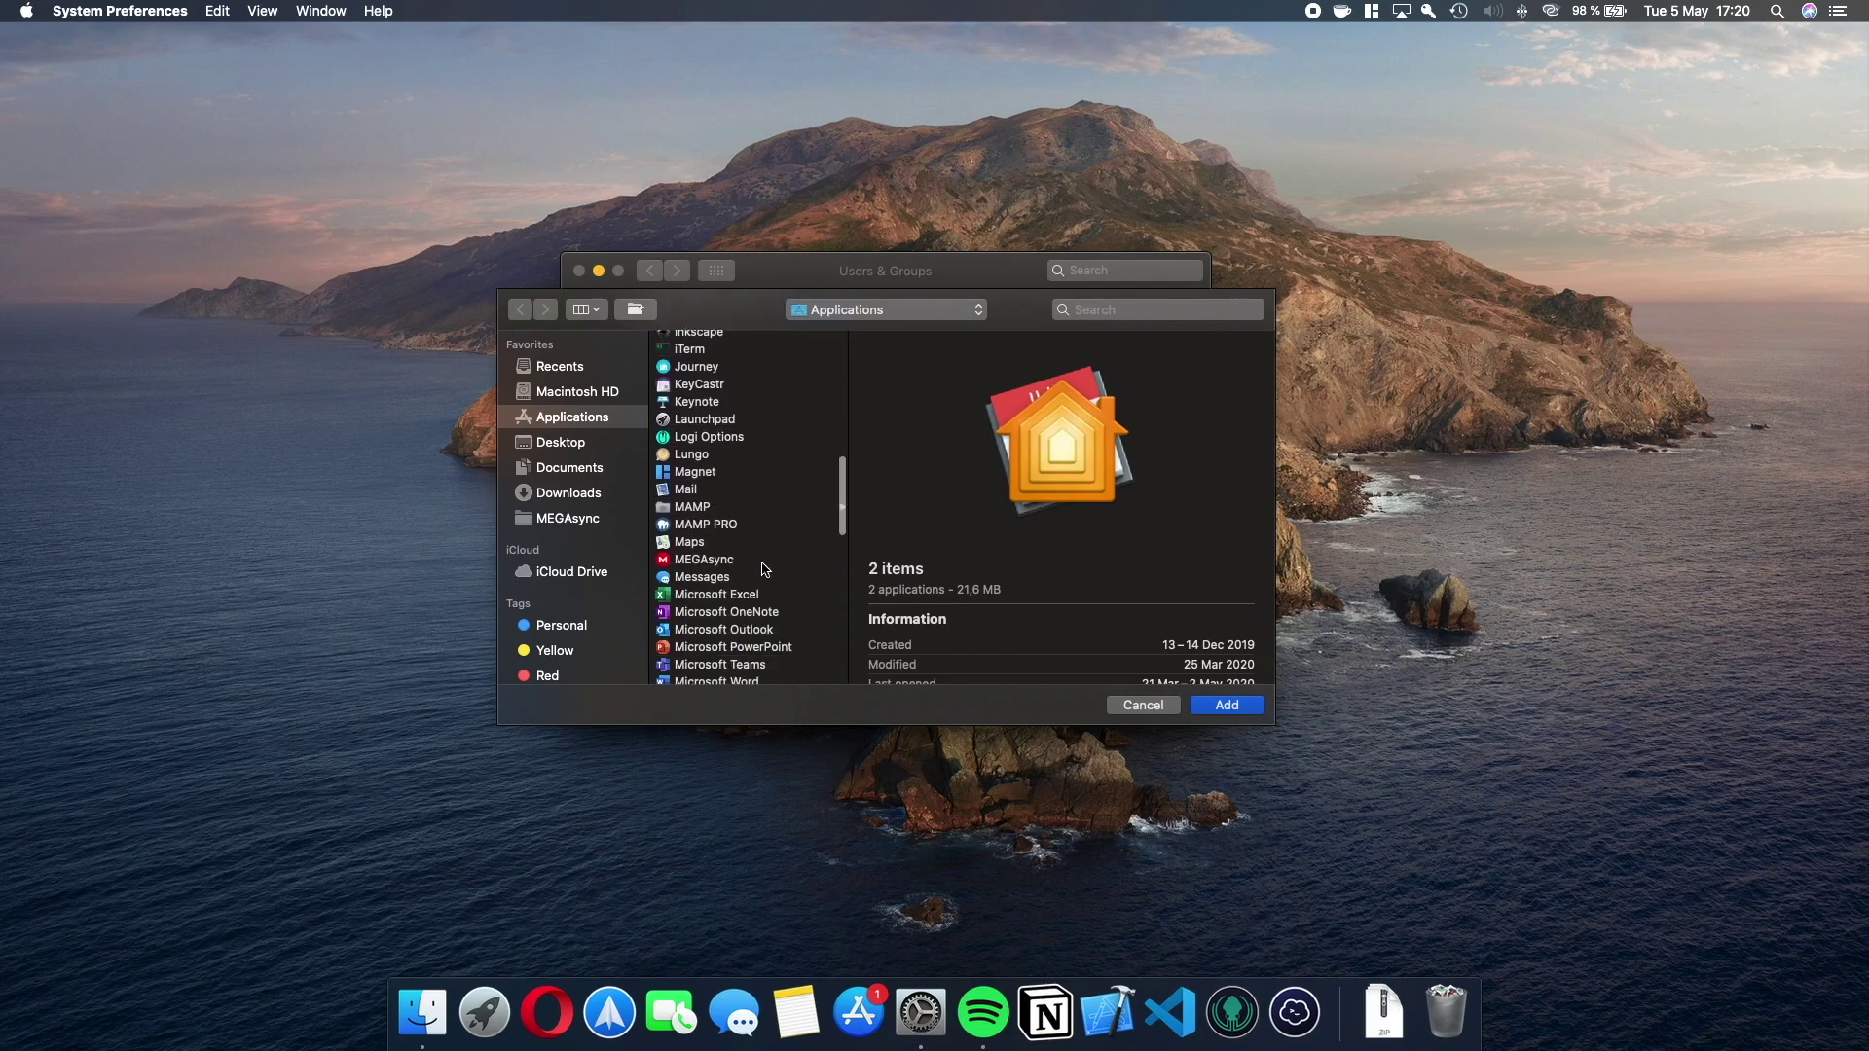
scroll(765, 571, "down", 3)
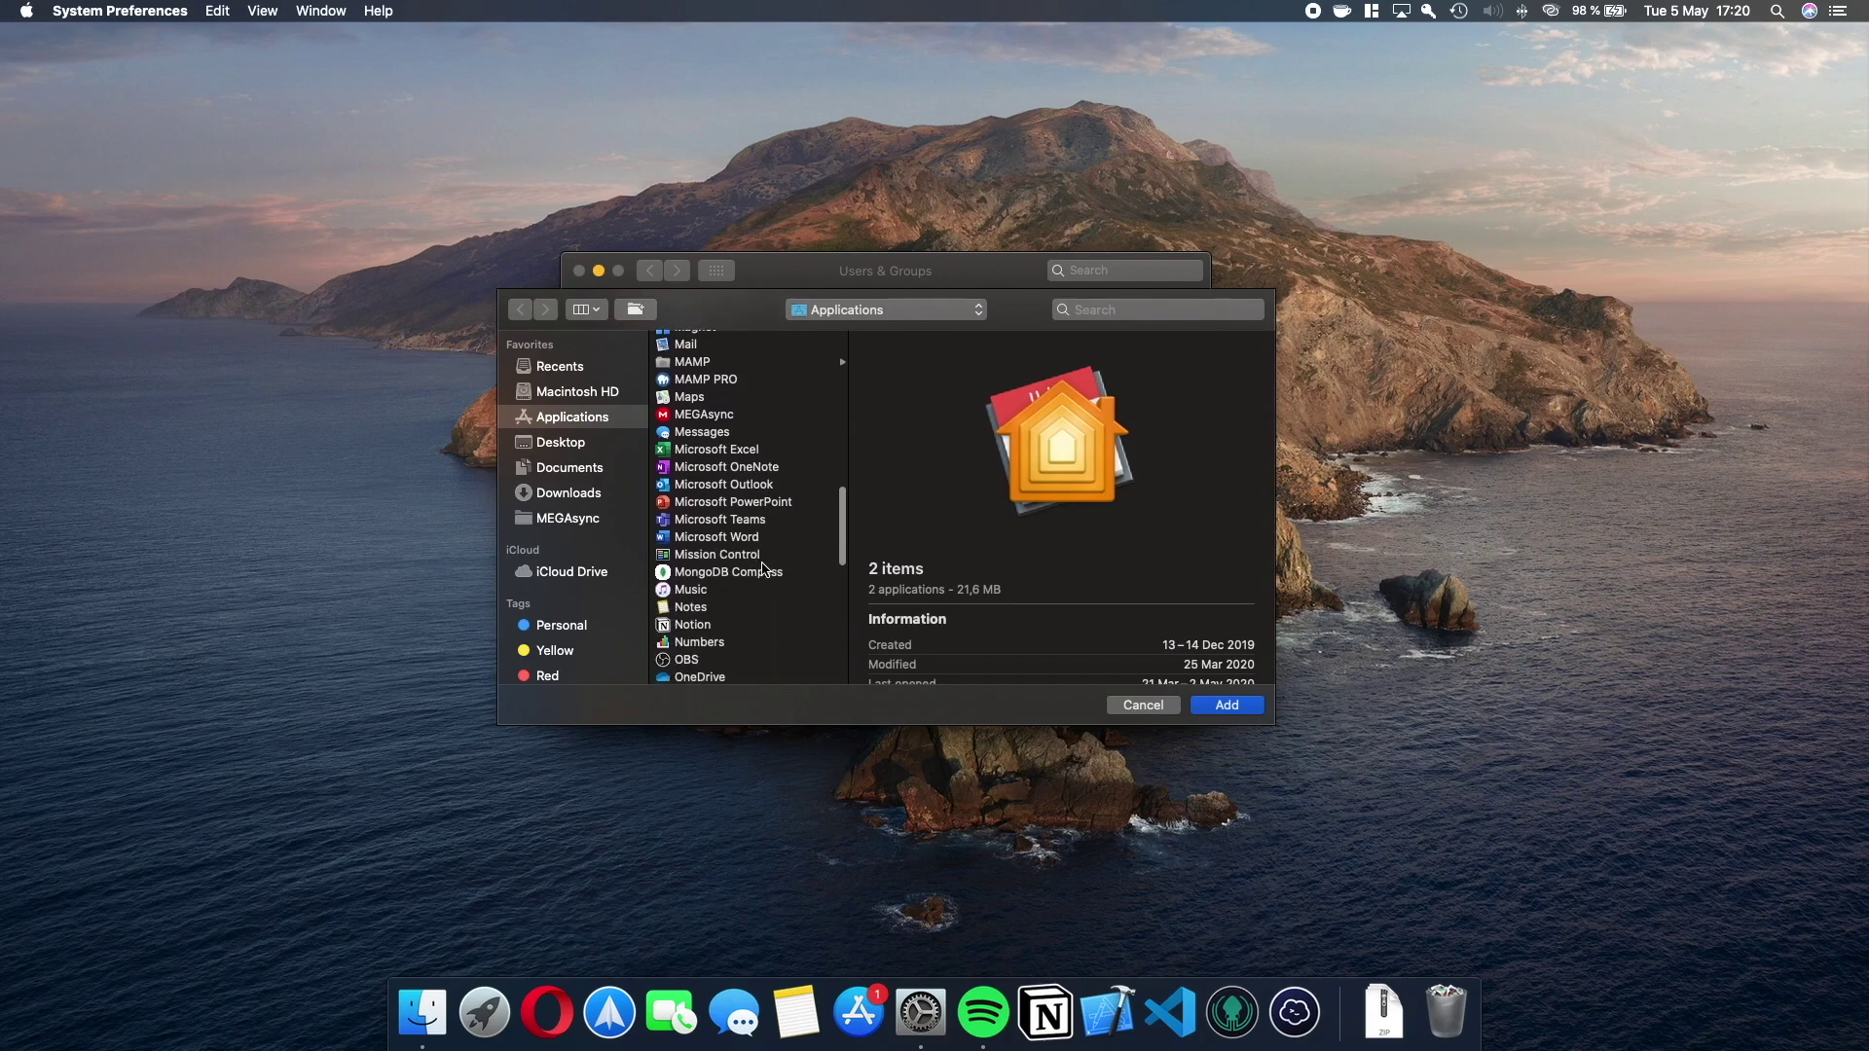
scroll(765, 571, "down", 2)
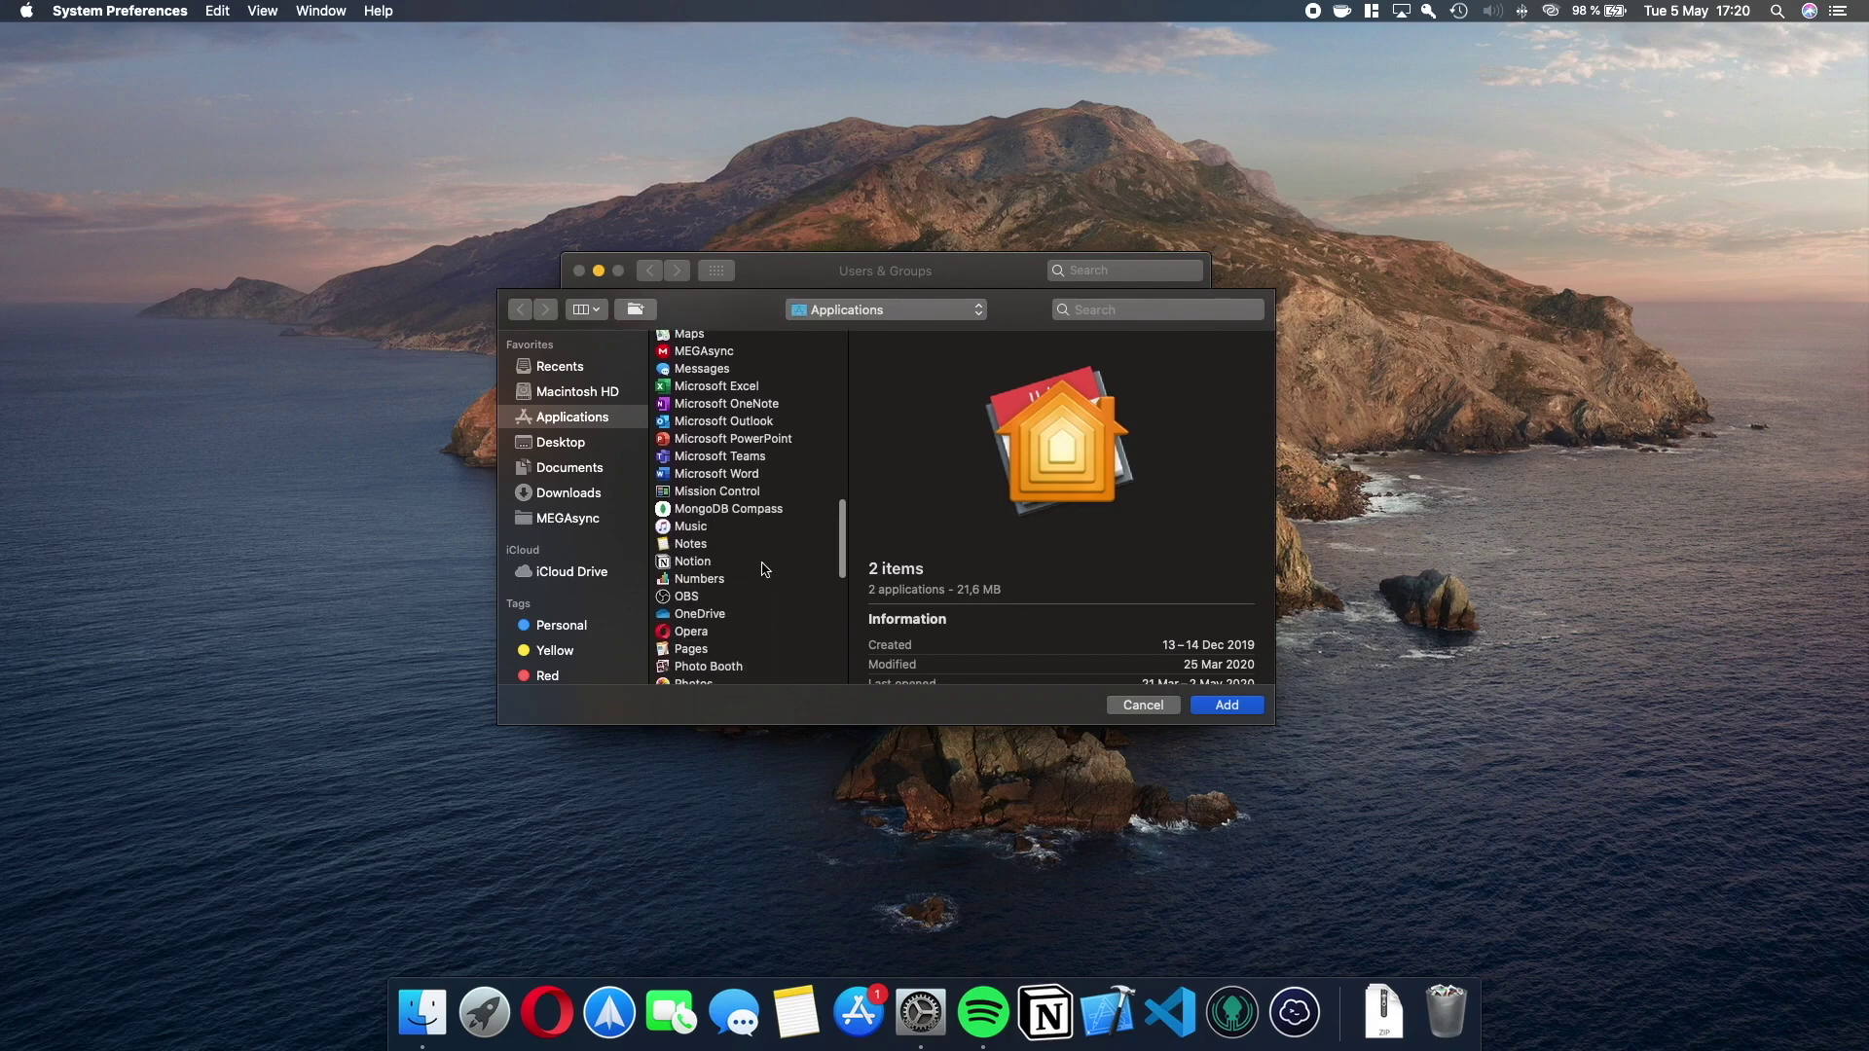
left_click(735, 475, "super")
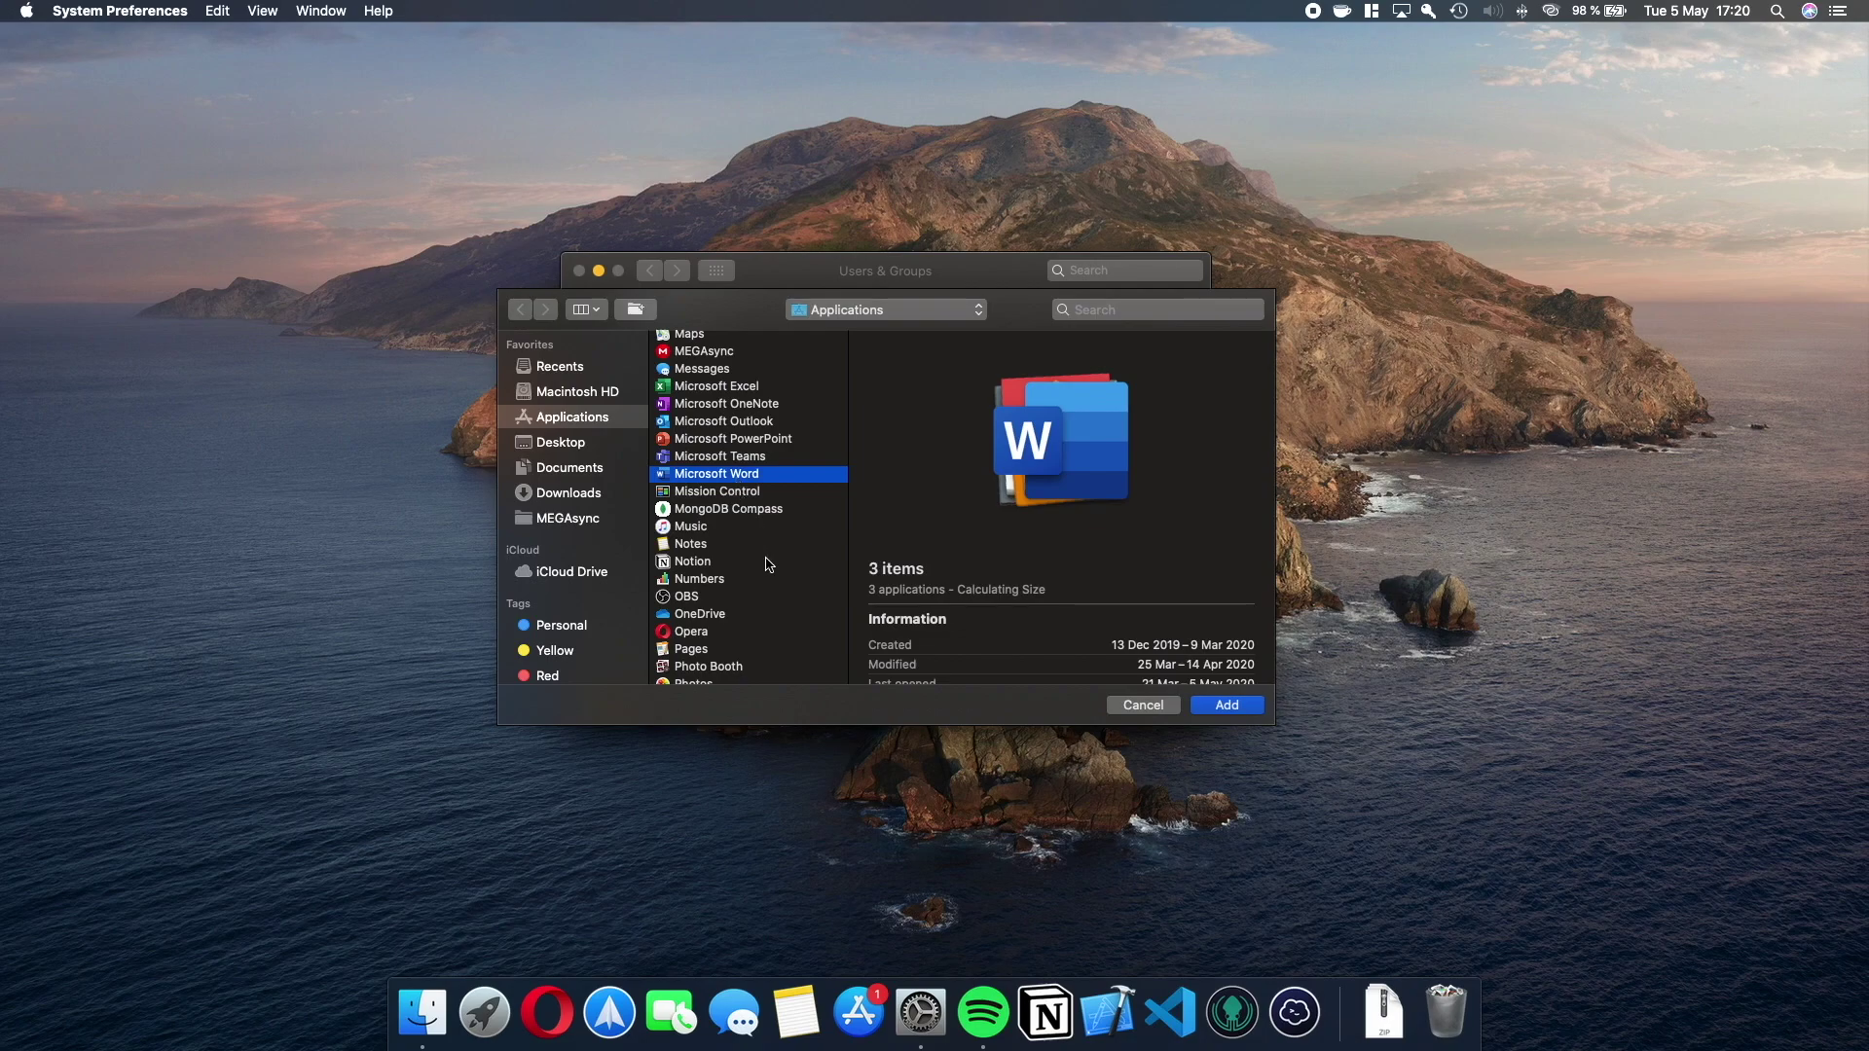
scroll(768, 564, "down", 5)
scroll(765, 578, "up", 3)
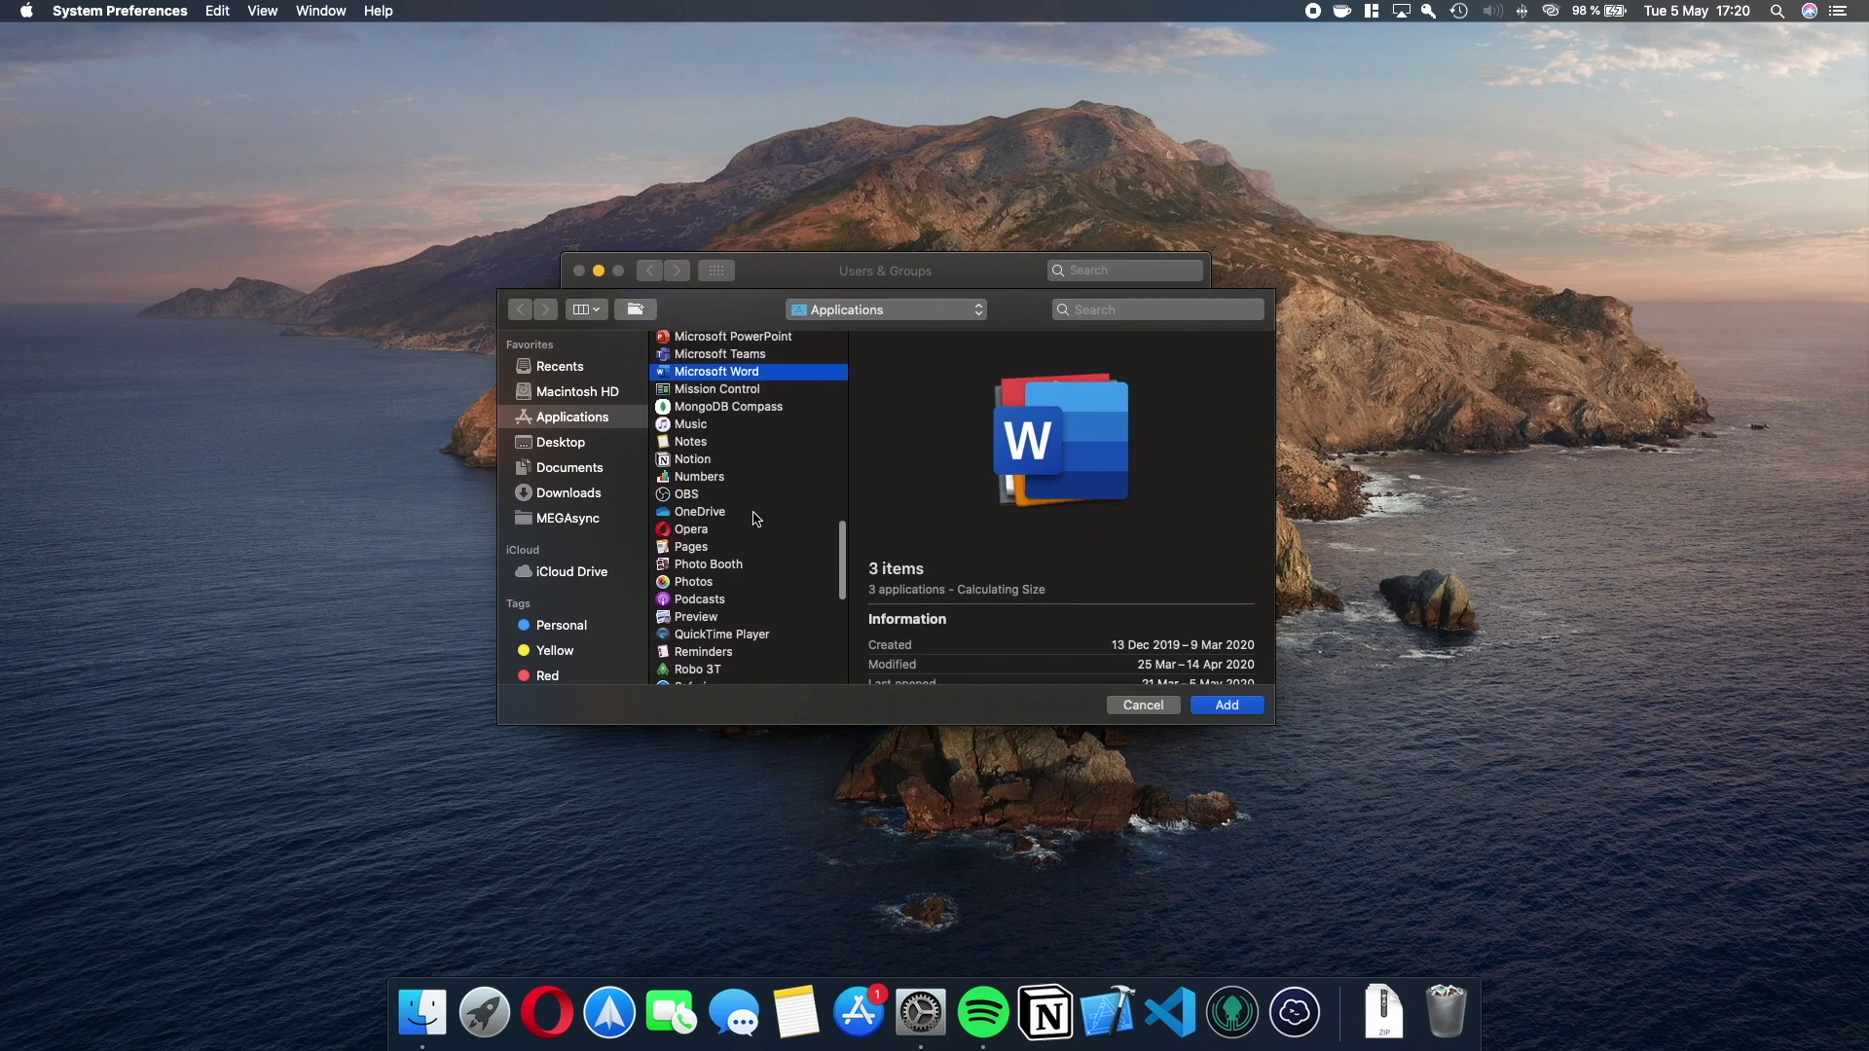
scroll(757, 518, "up", 5)
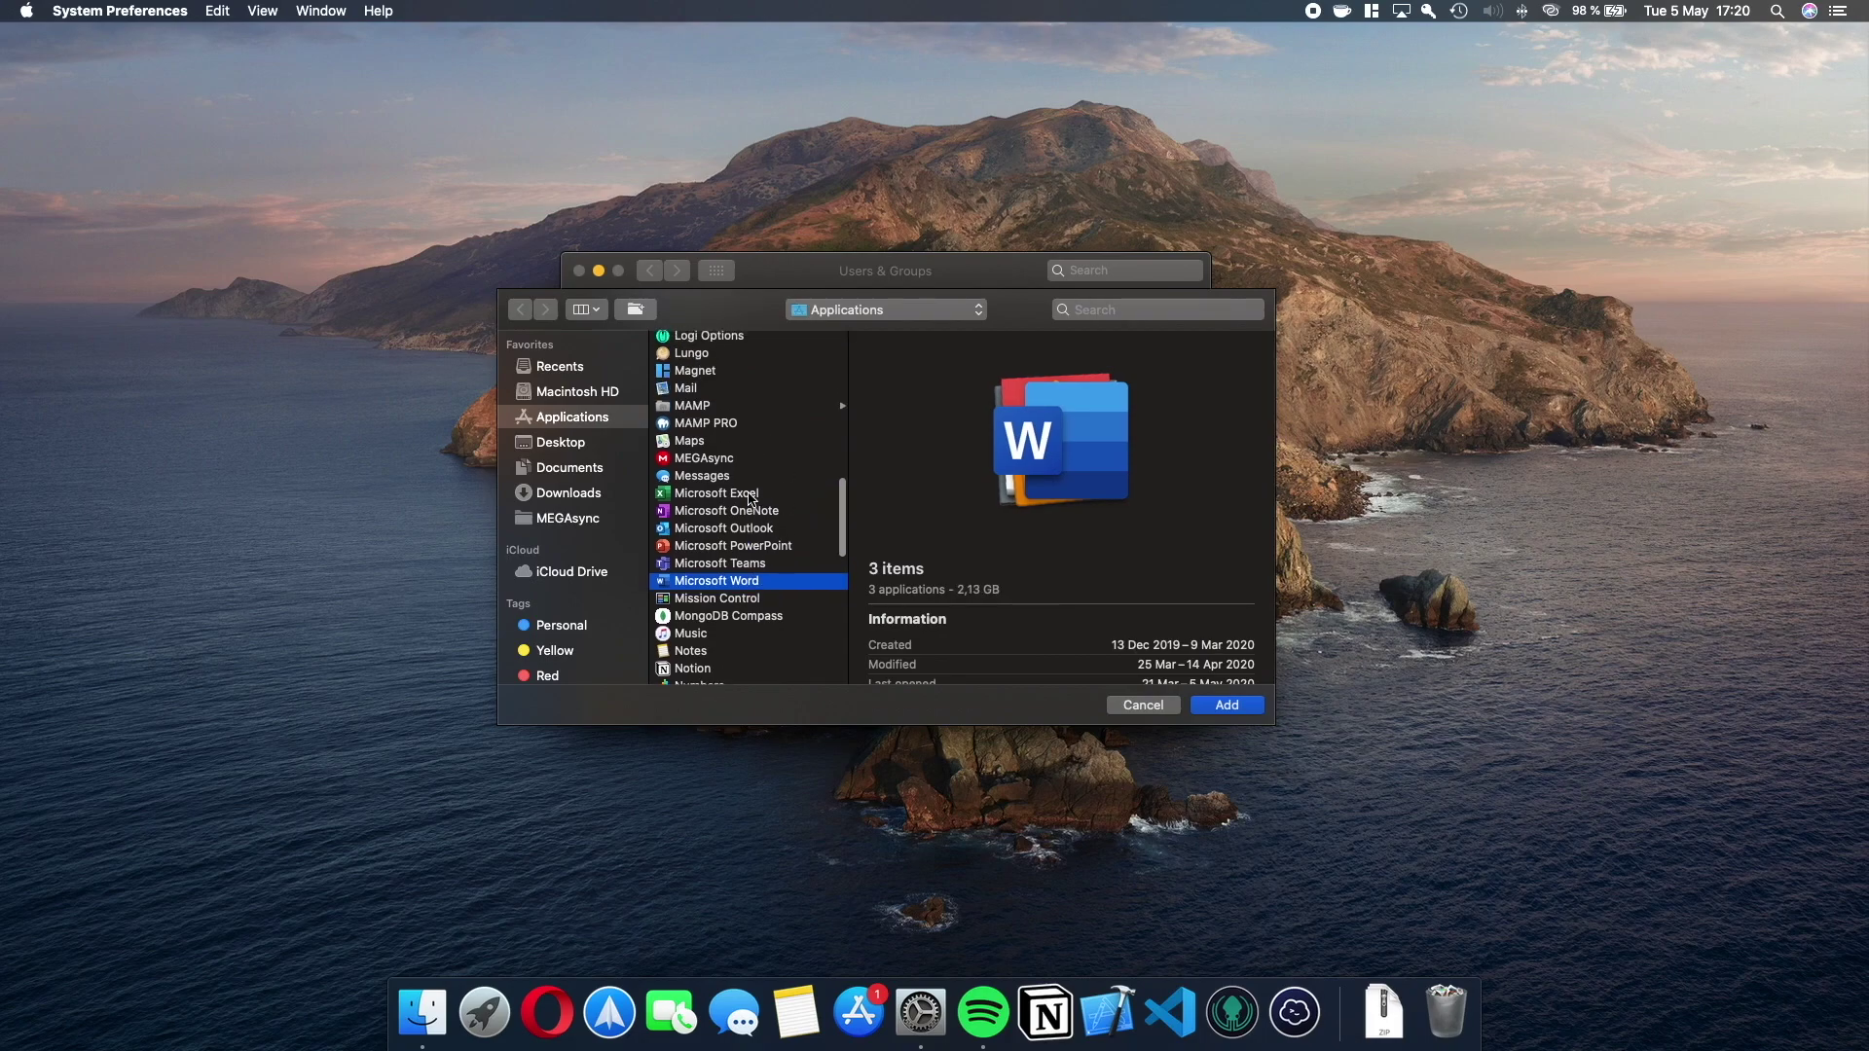
left_click(697, 390, "super")
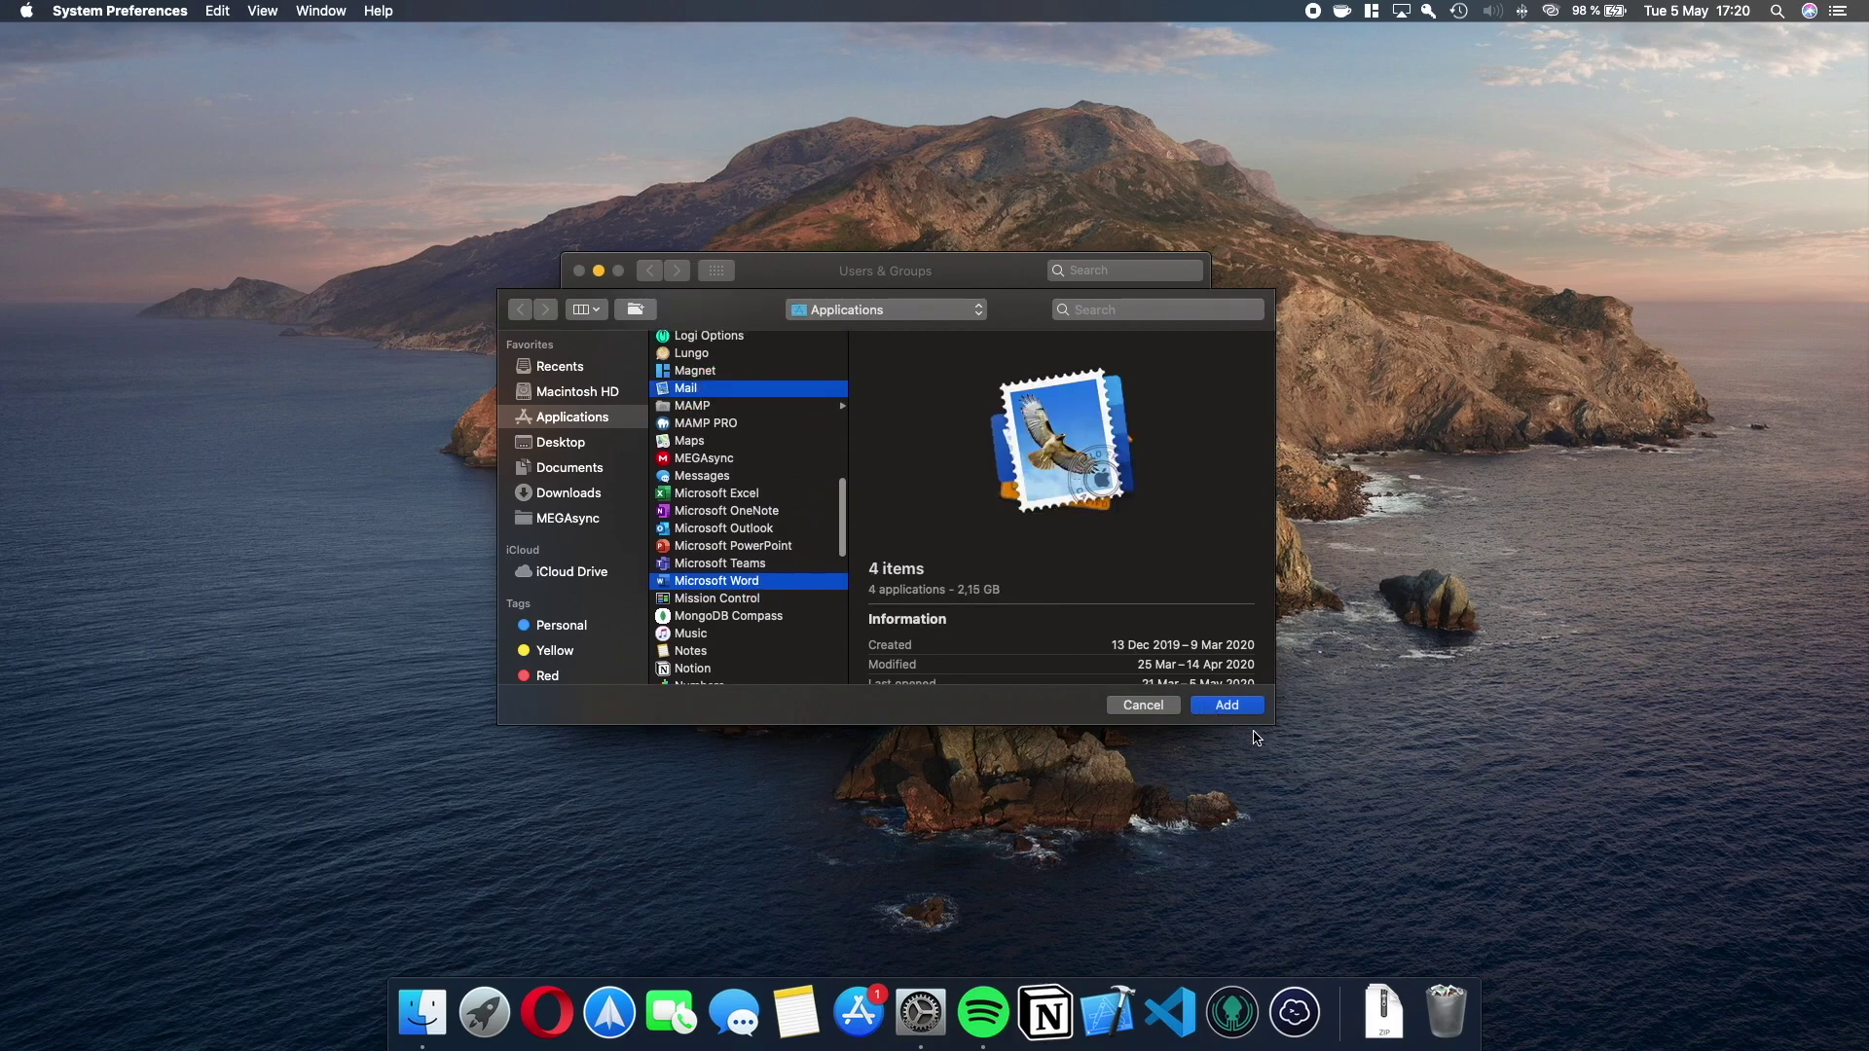
left_click(1228, 705)
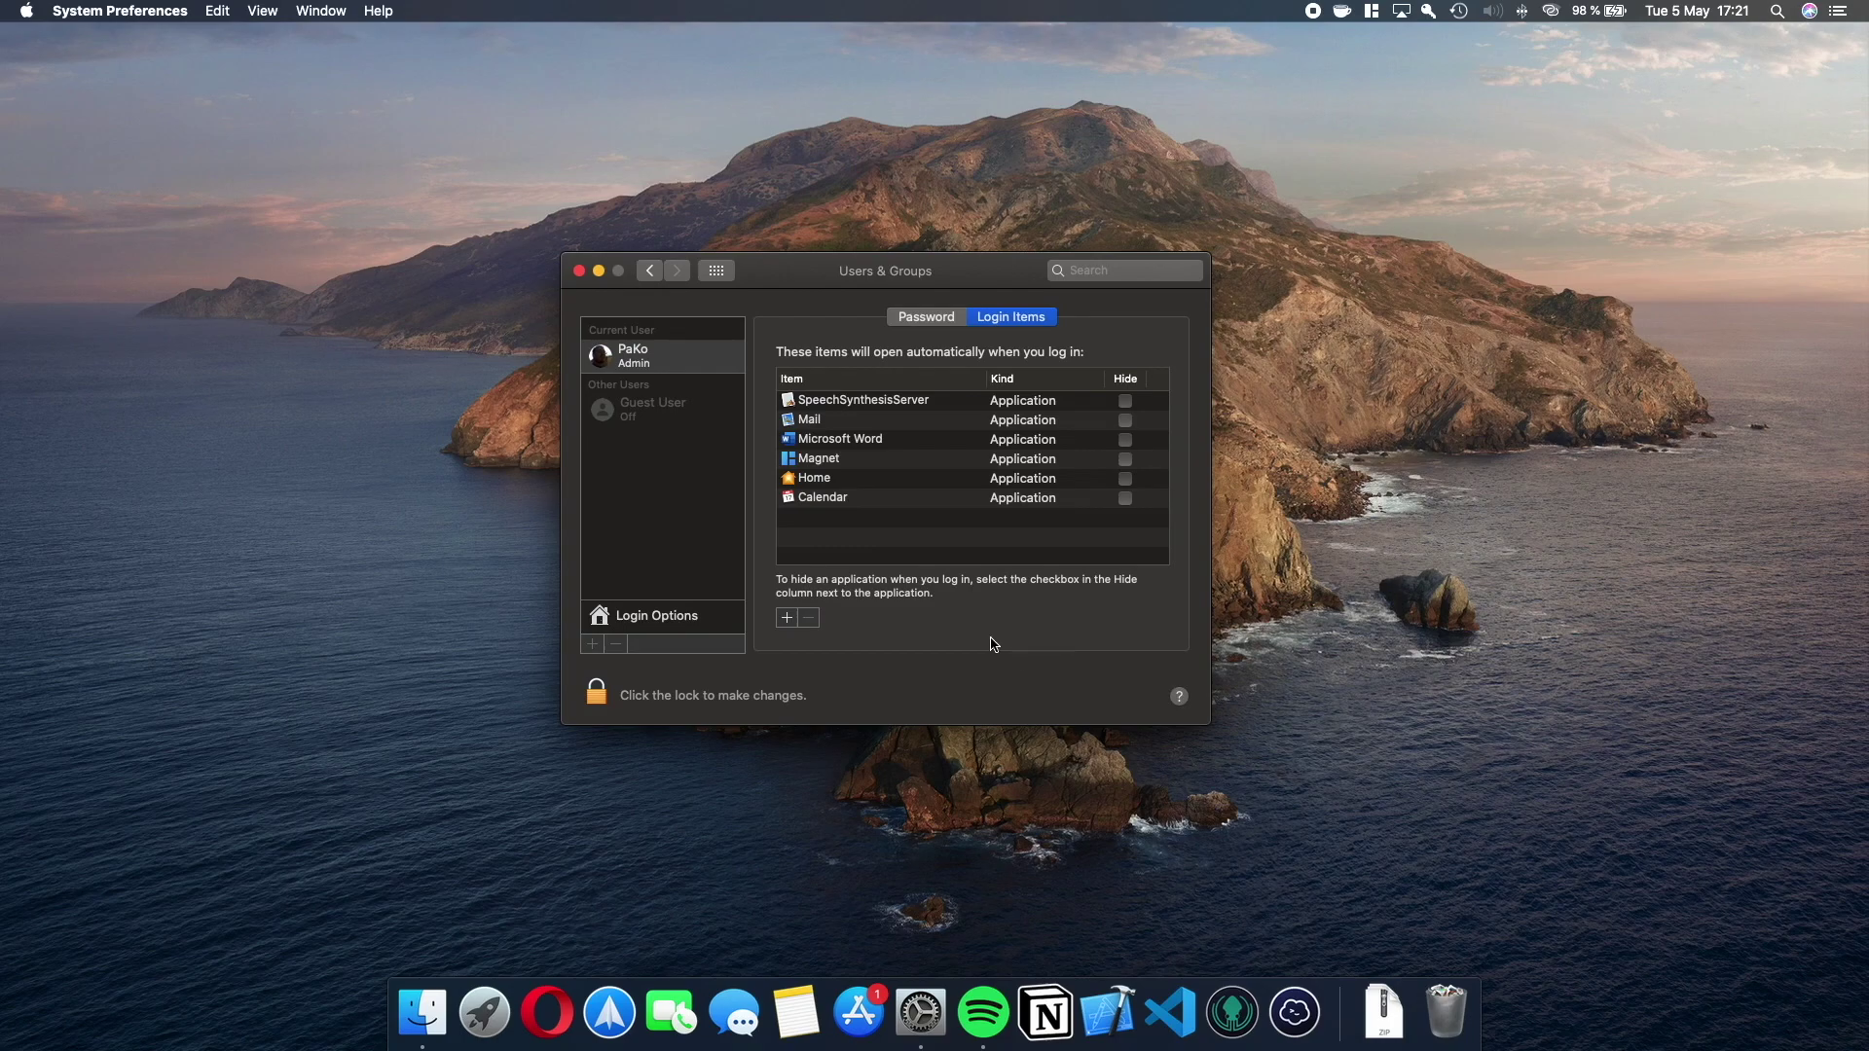
left_click(26, 10)
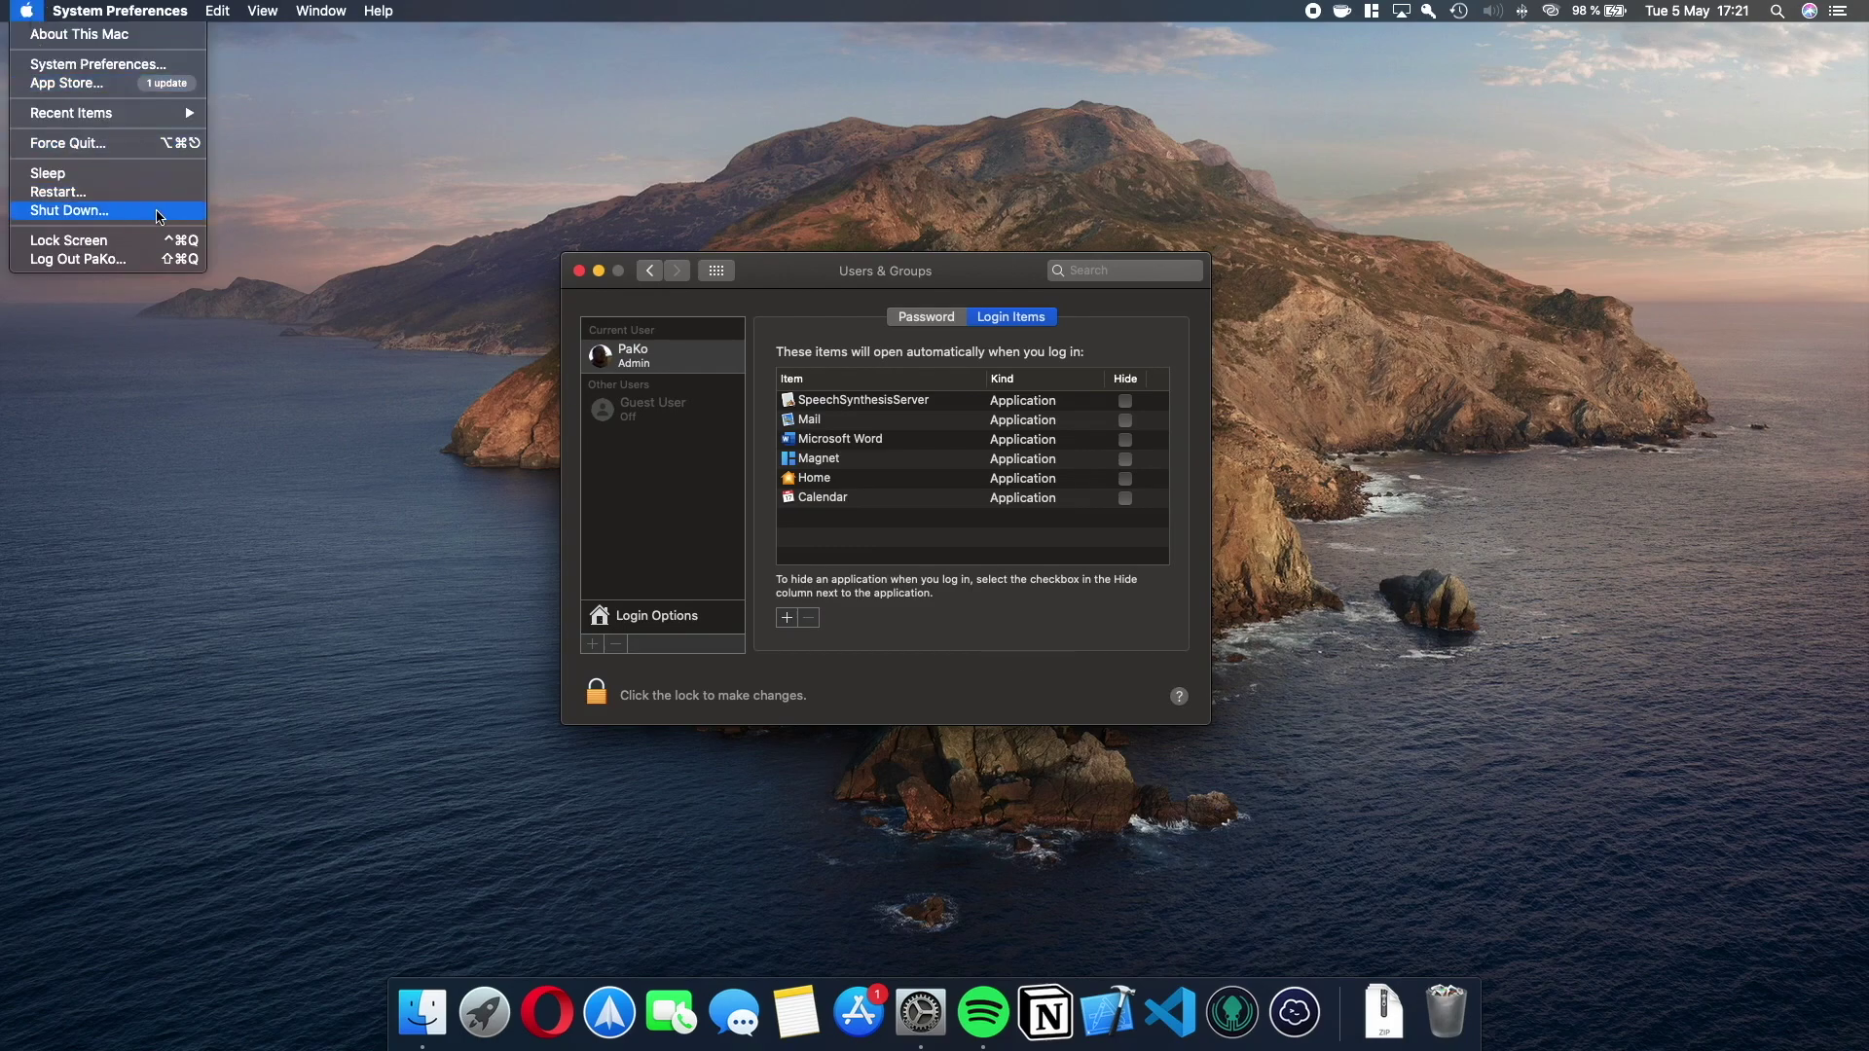
left_click(160, 215)
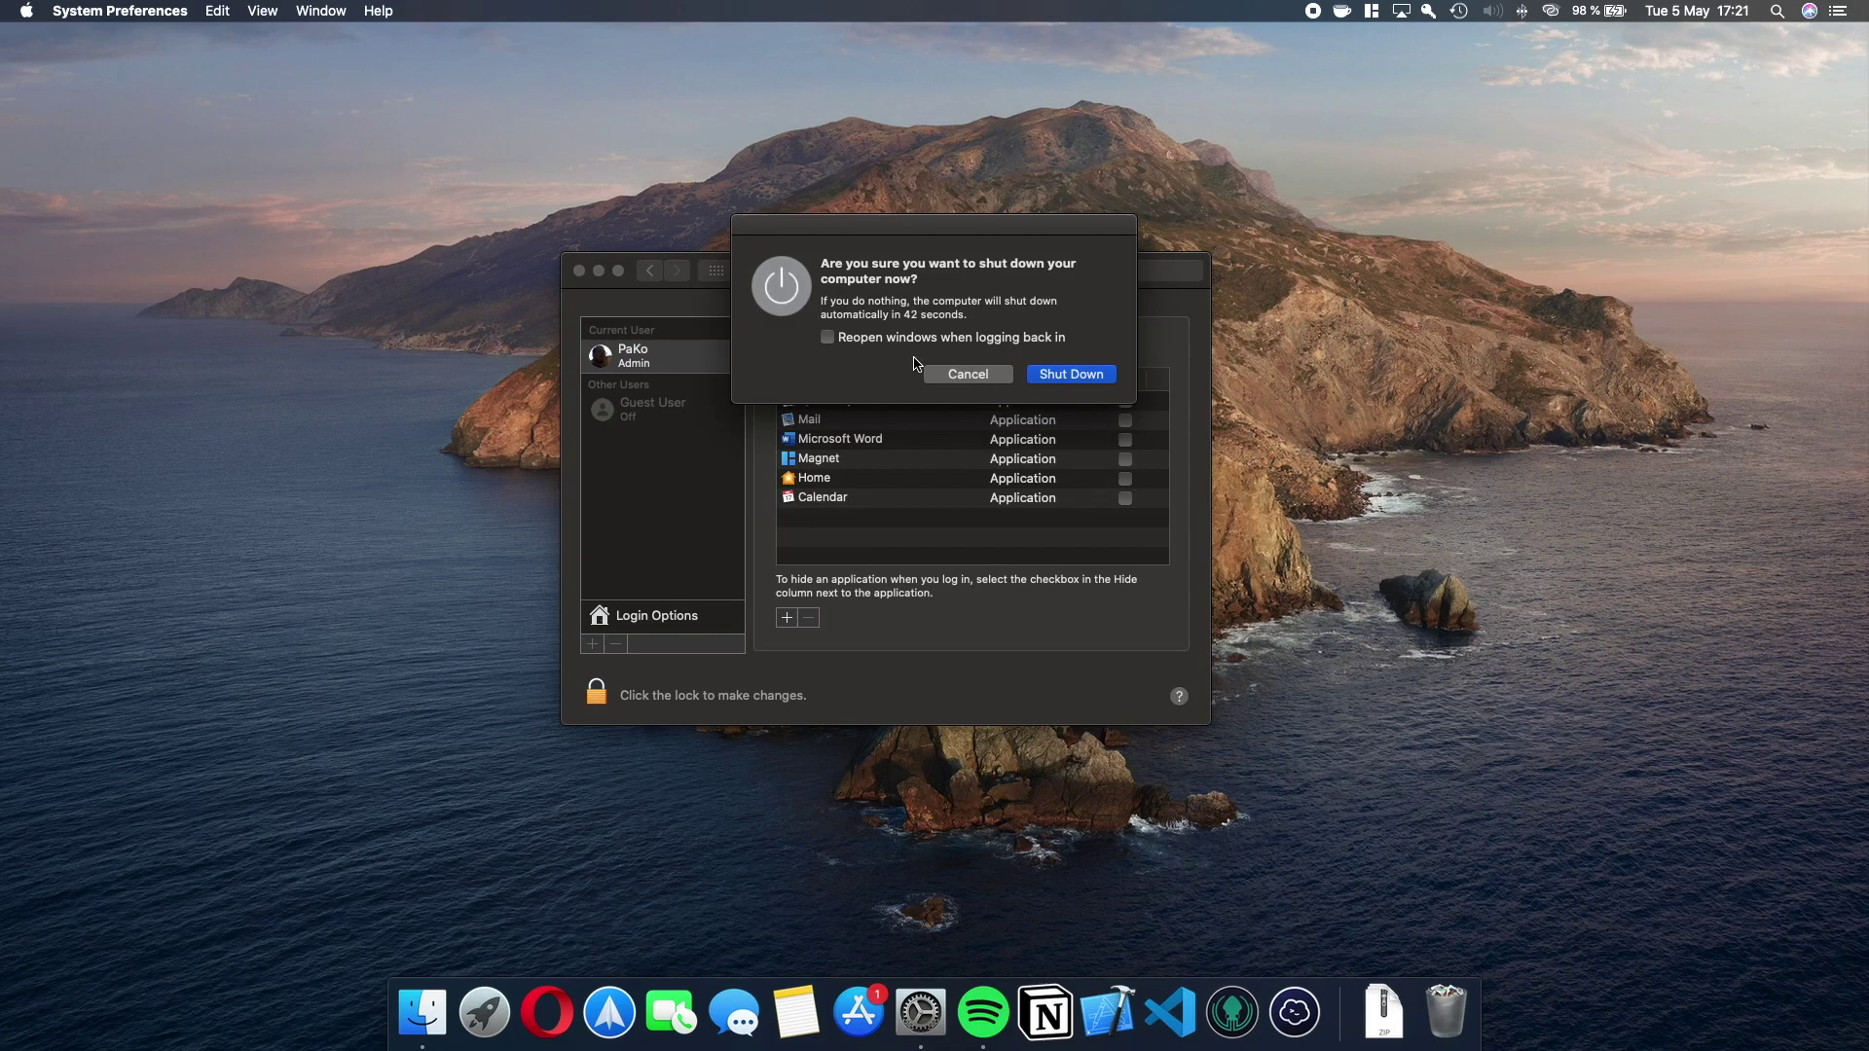
left_click(829, 338)
left_click(871, 342)
left_click(959, 377)
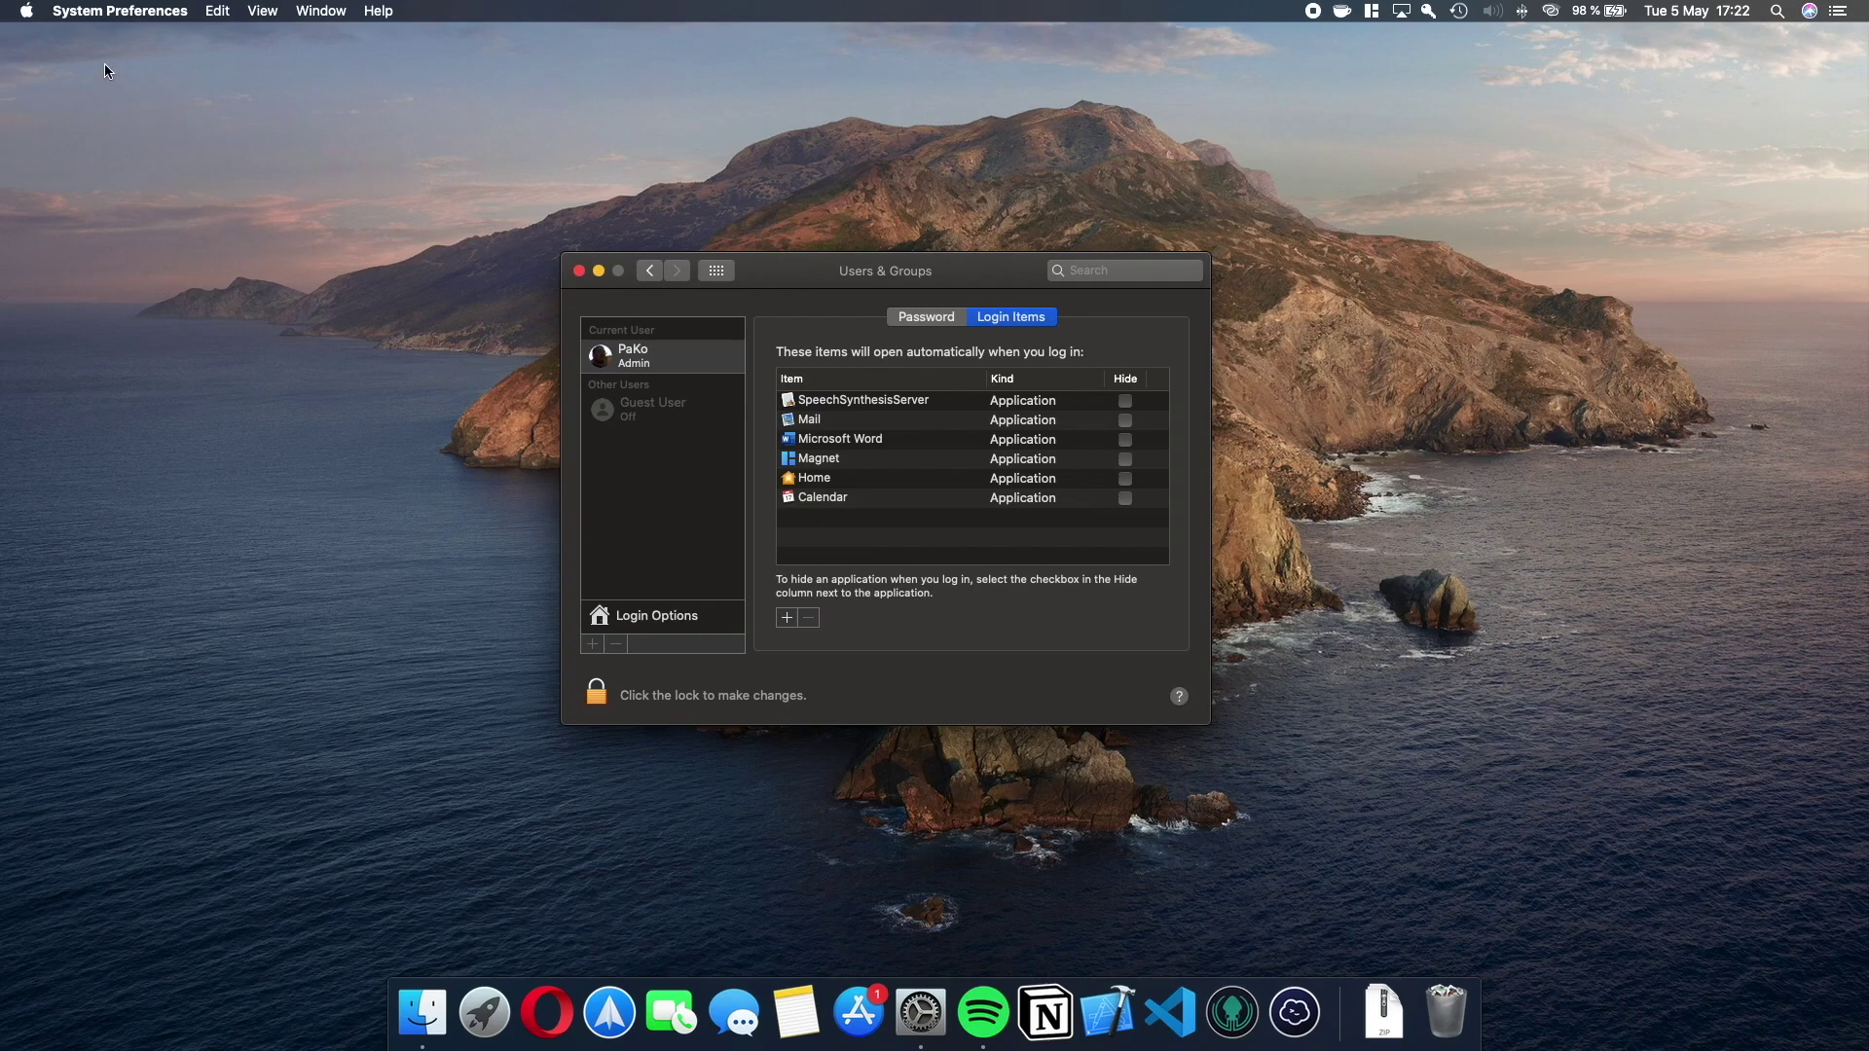
left_click(26, 11)
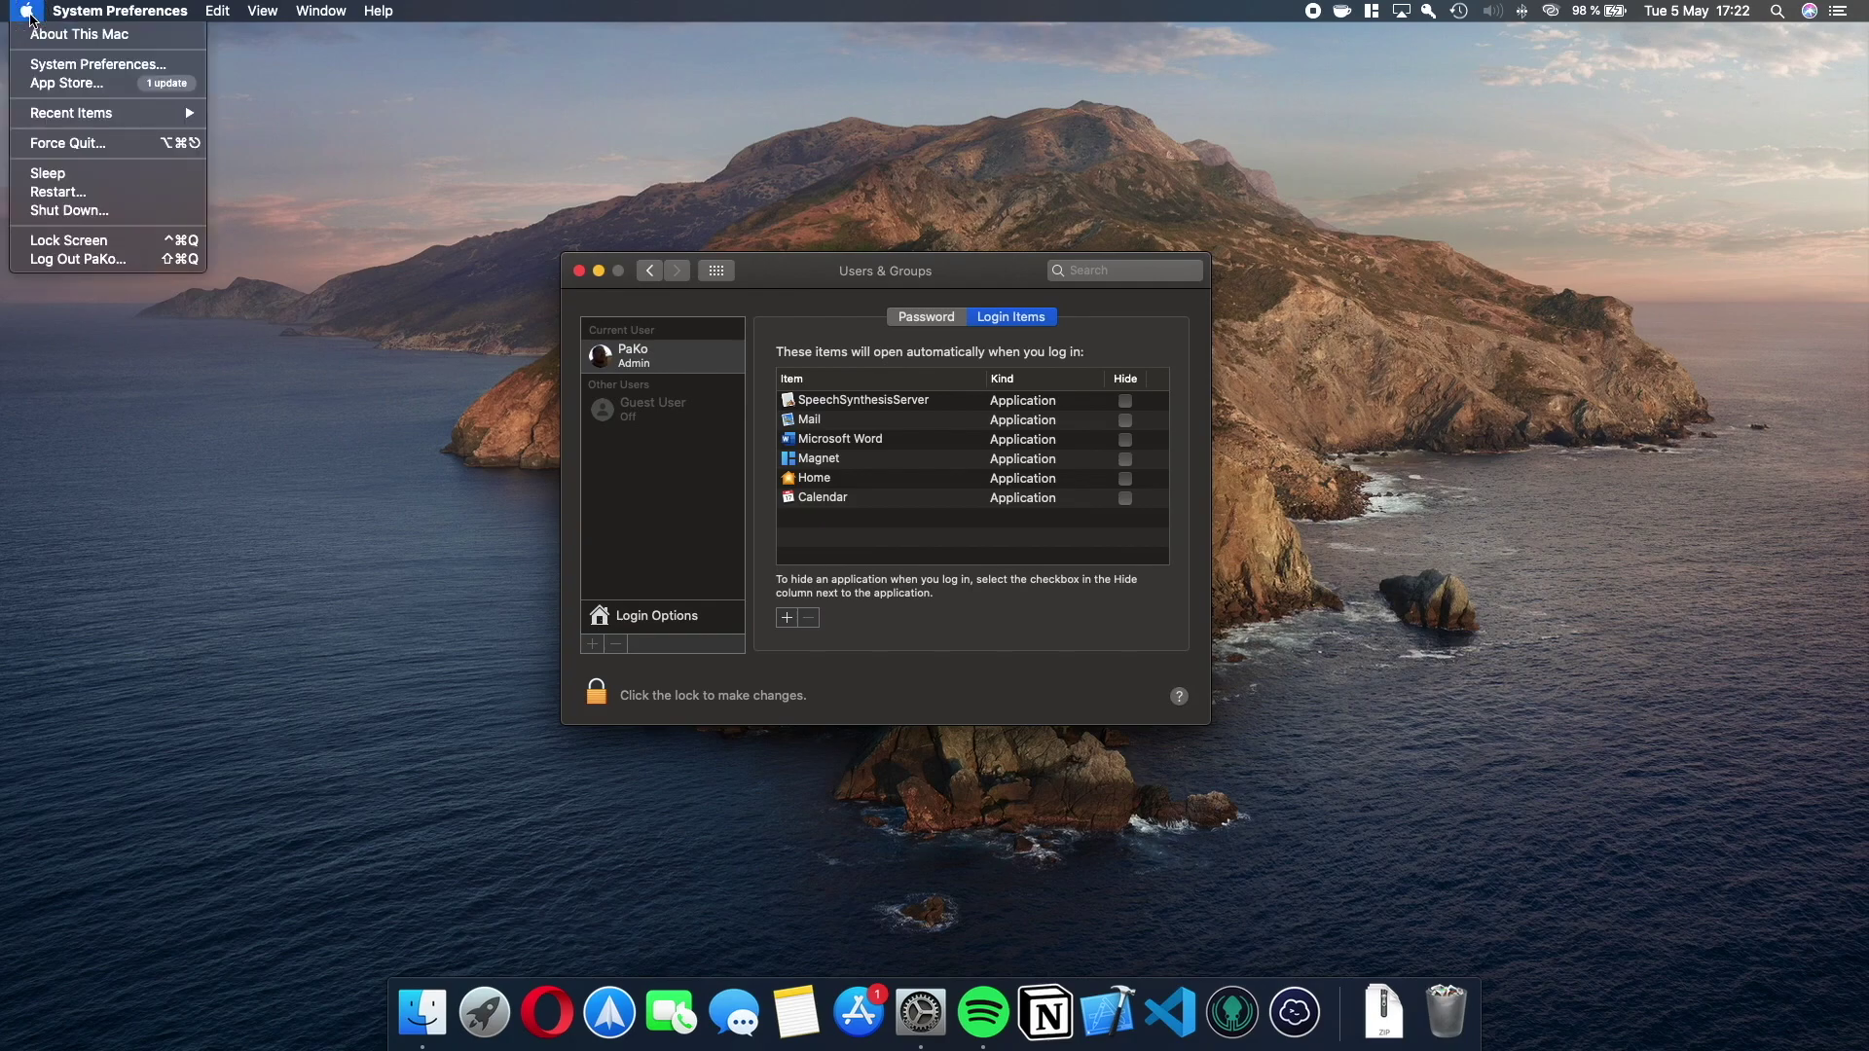
left_click(97, 212)
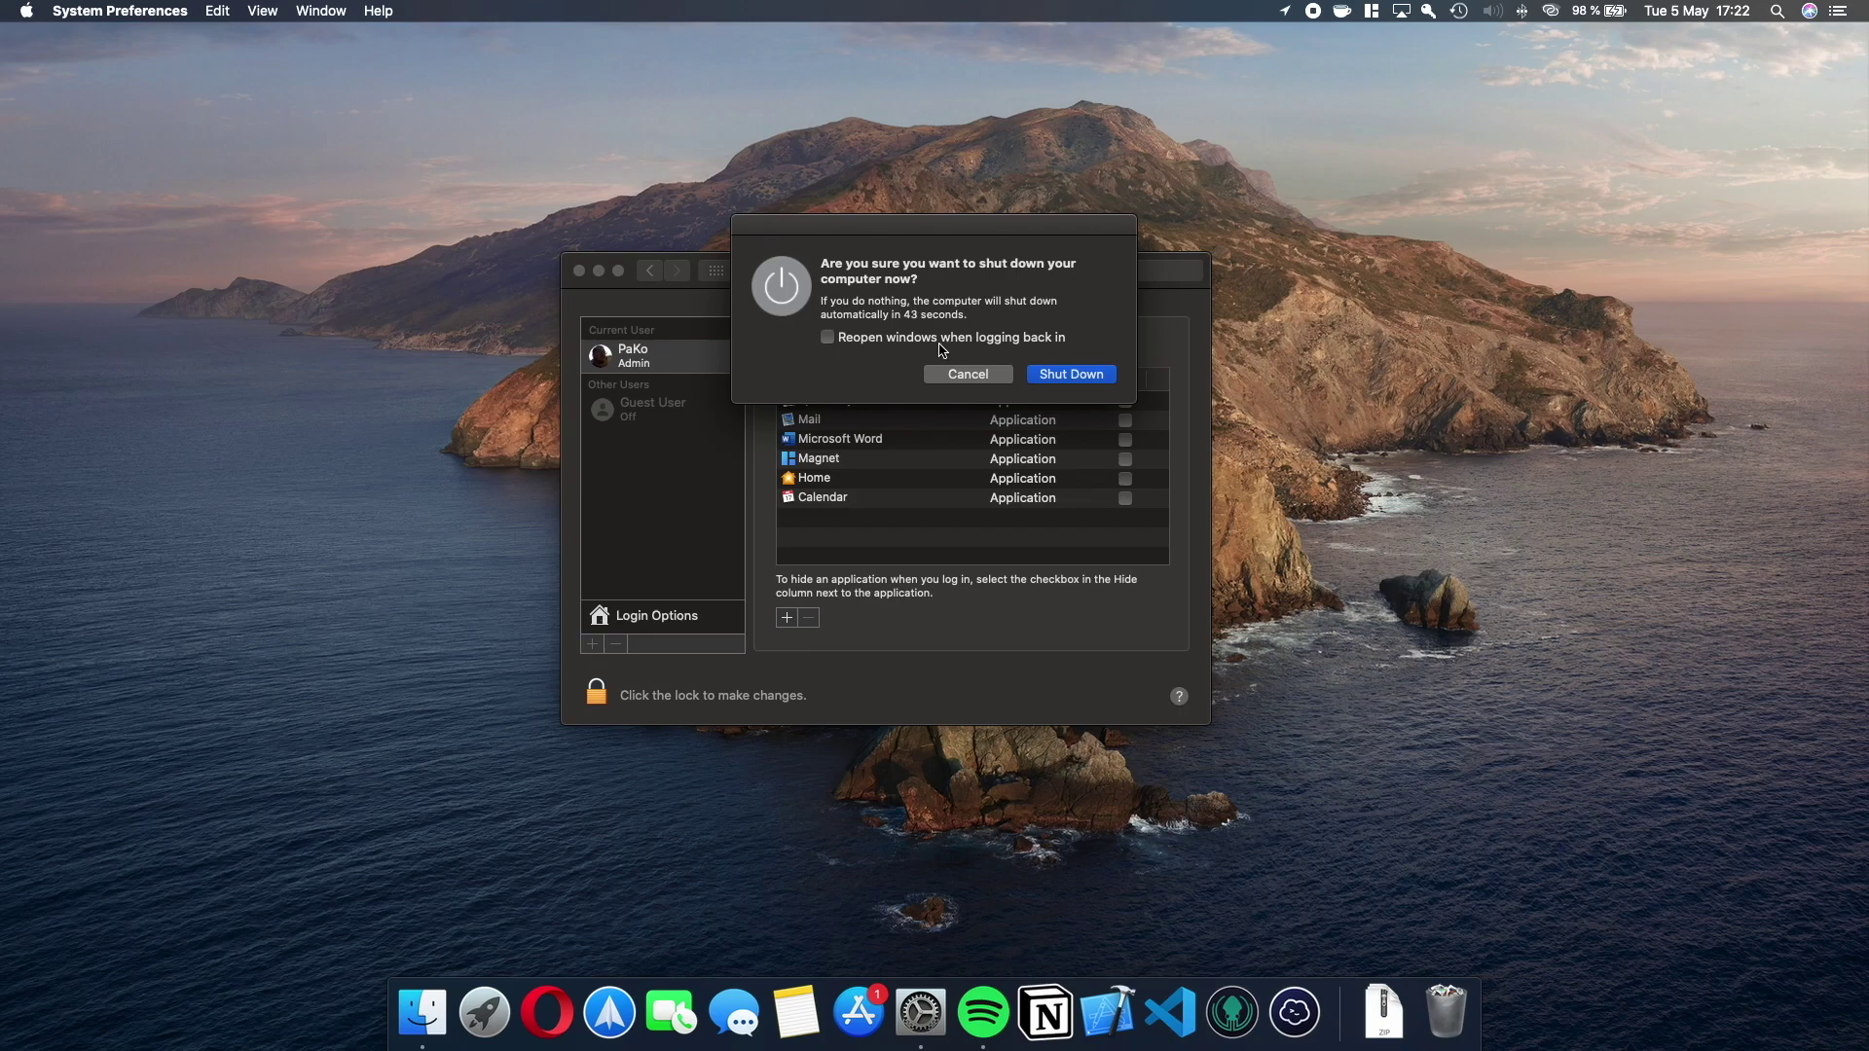
left_click(984, 376)
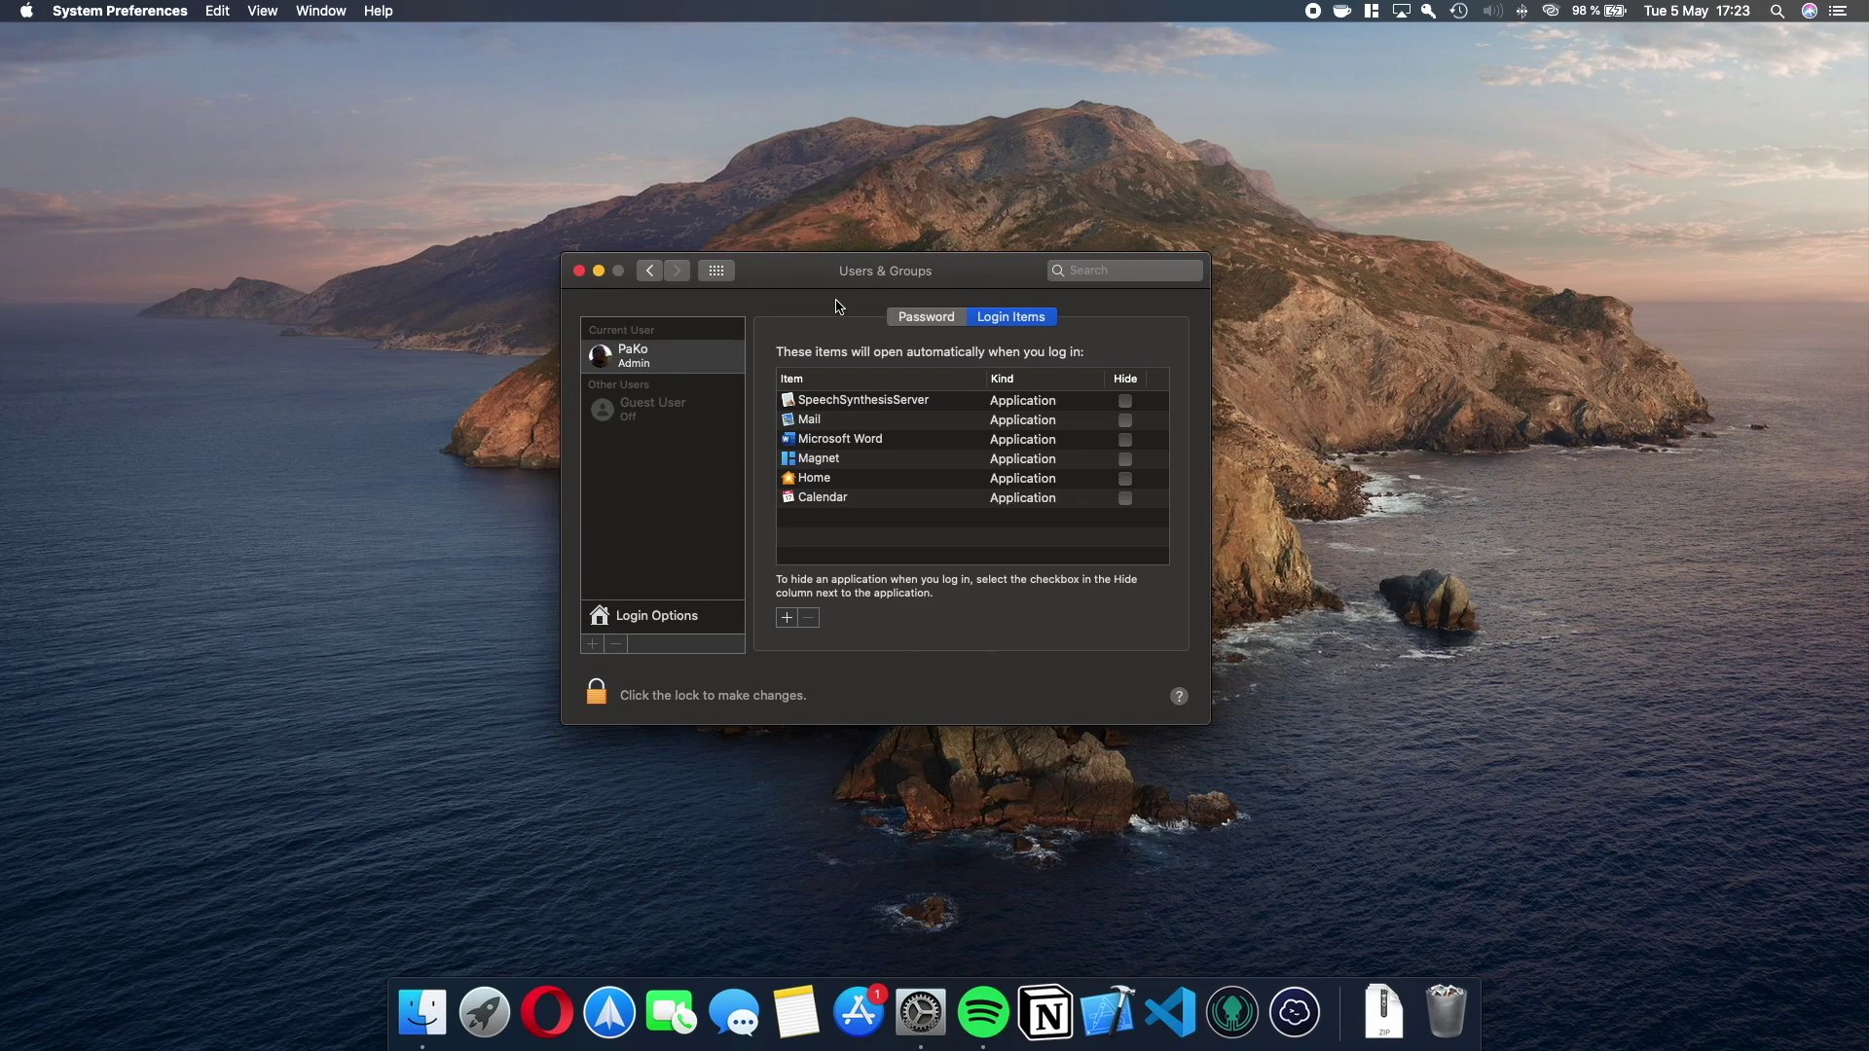
Select the Word, Mail, Home and Calendar login items and remove Calendar.
left_click(841, 443)
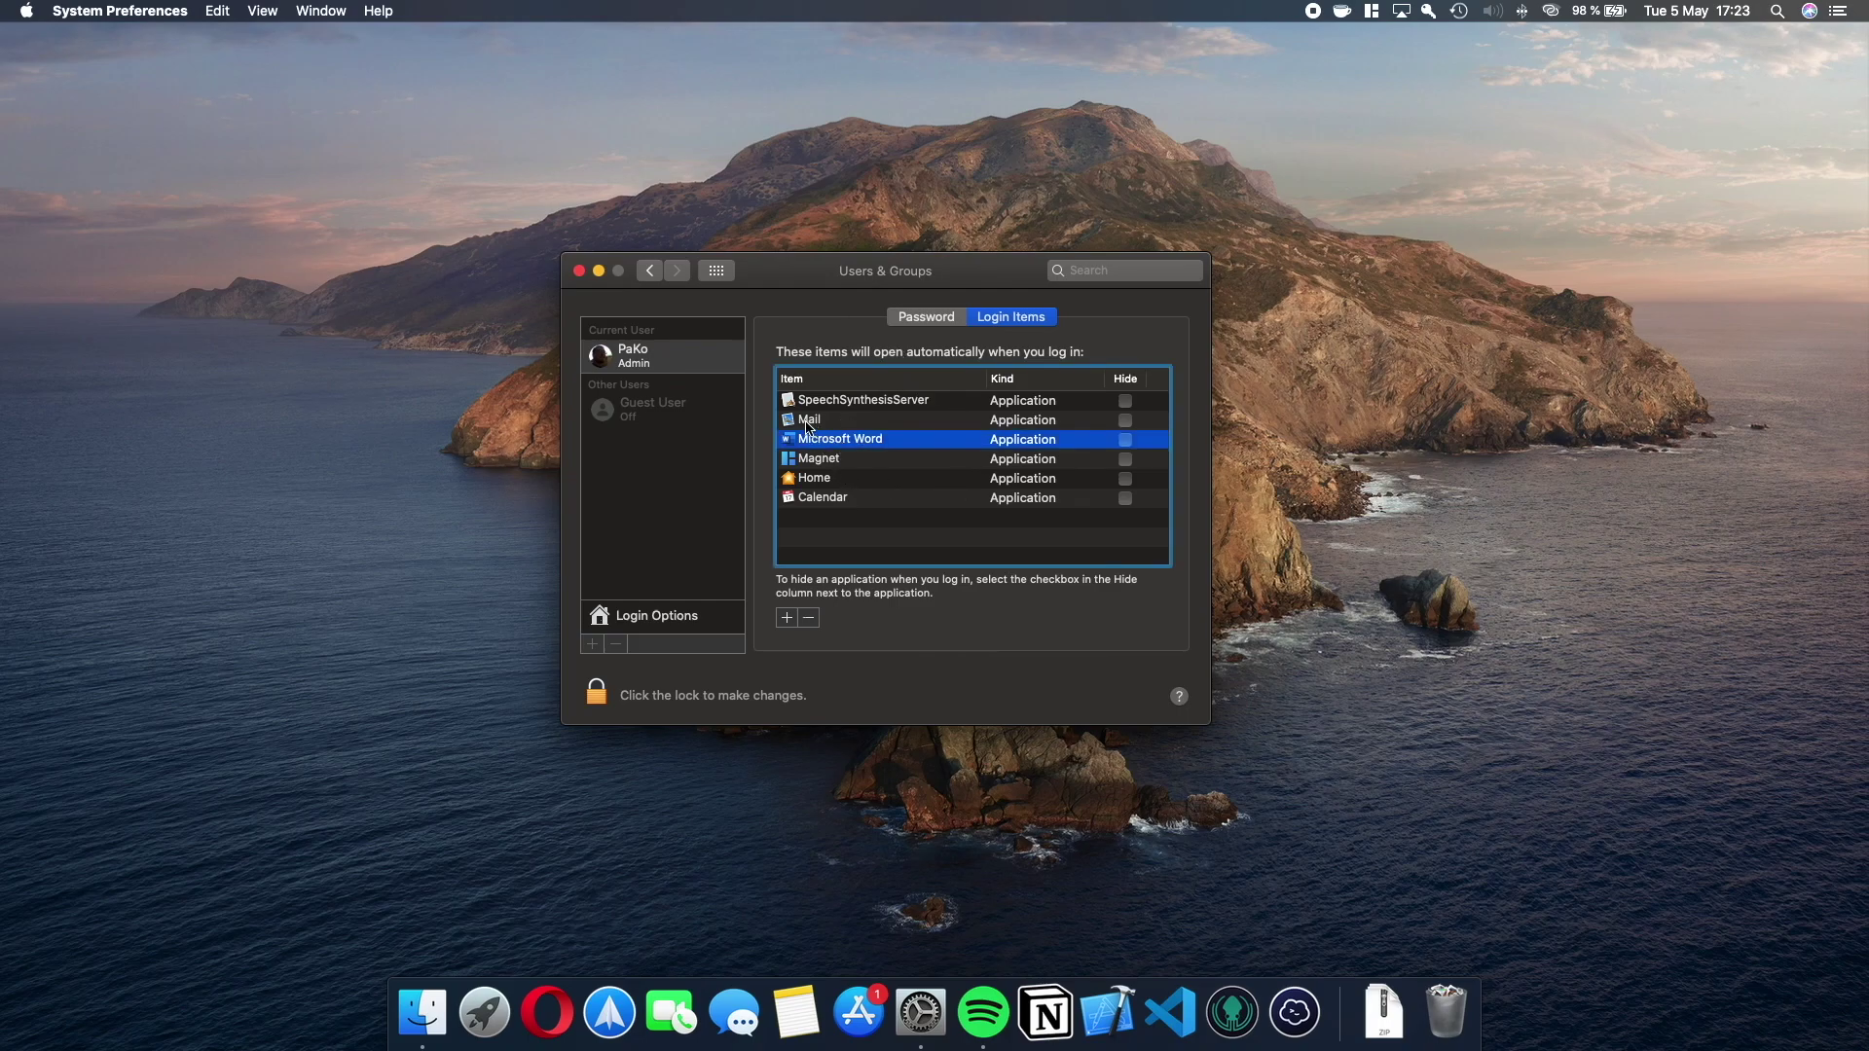
left_click(816, 430, "super")
left_click(817, 480, "super")
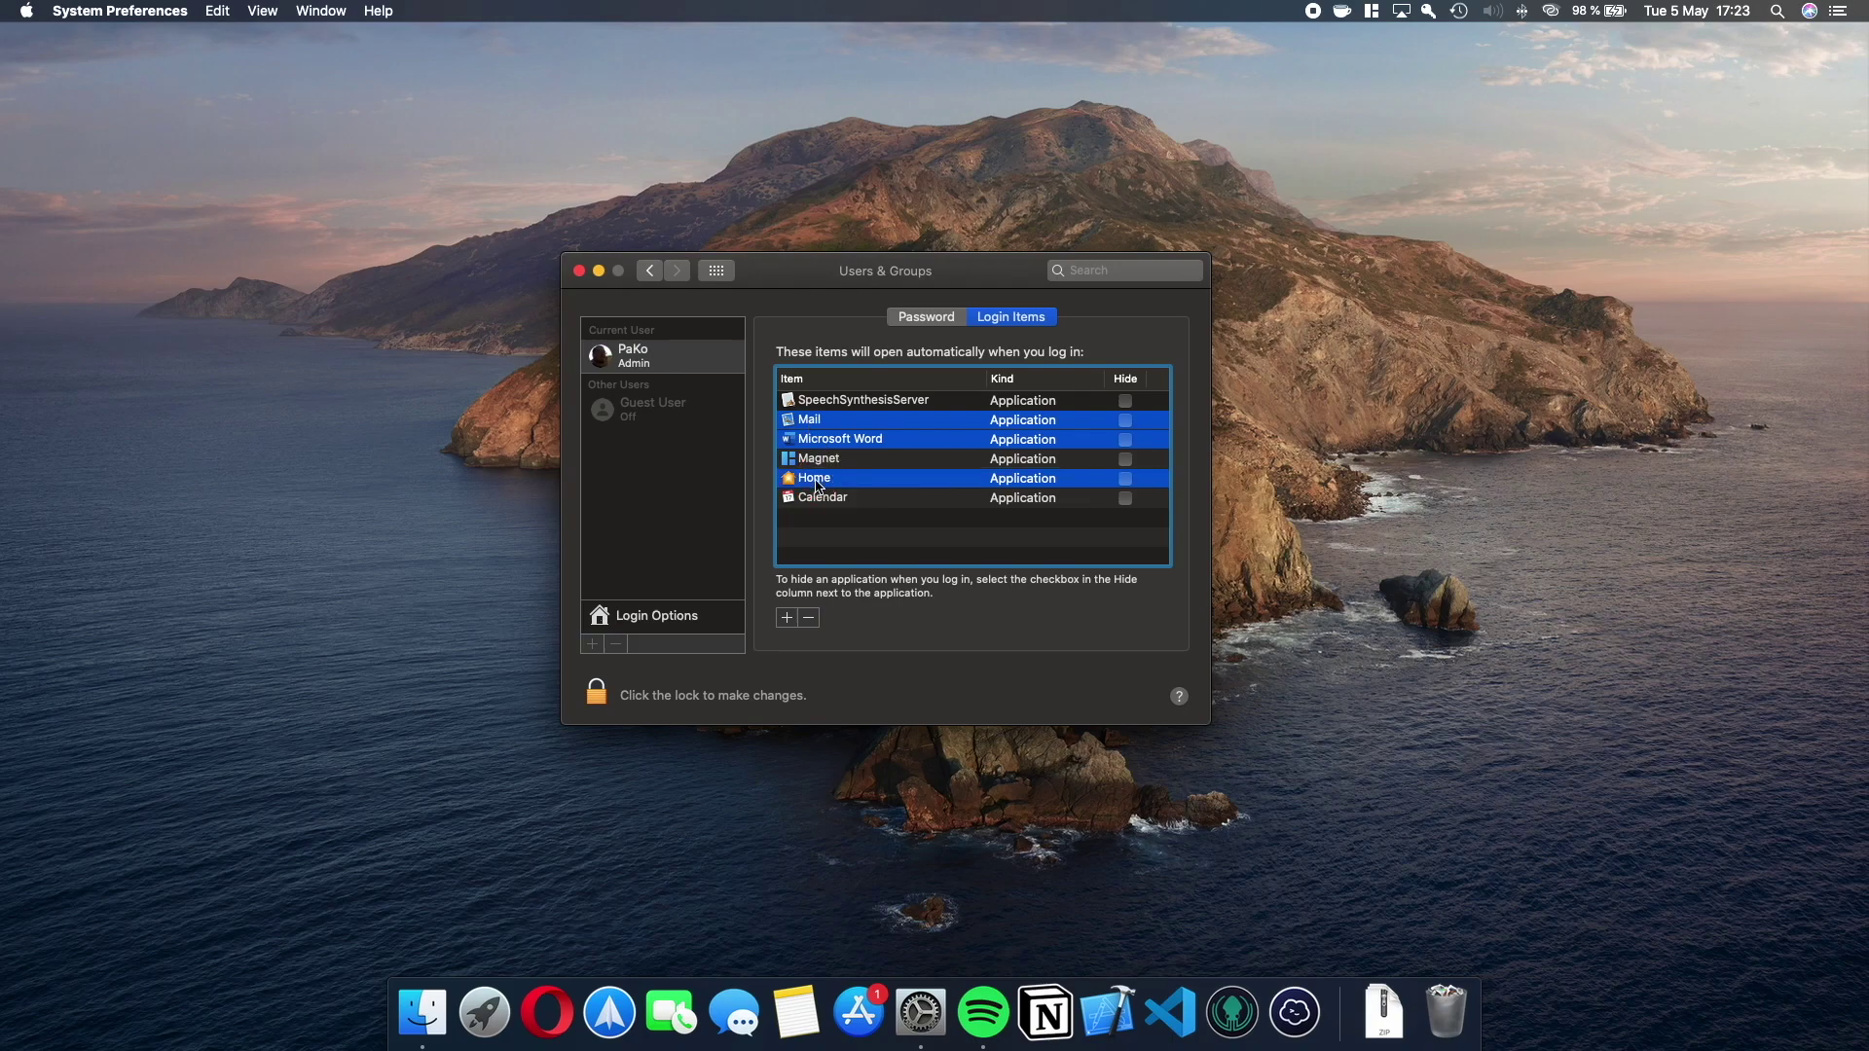
left_click(823, 498, "super")
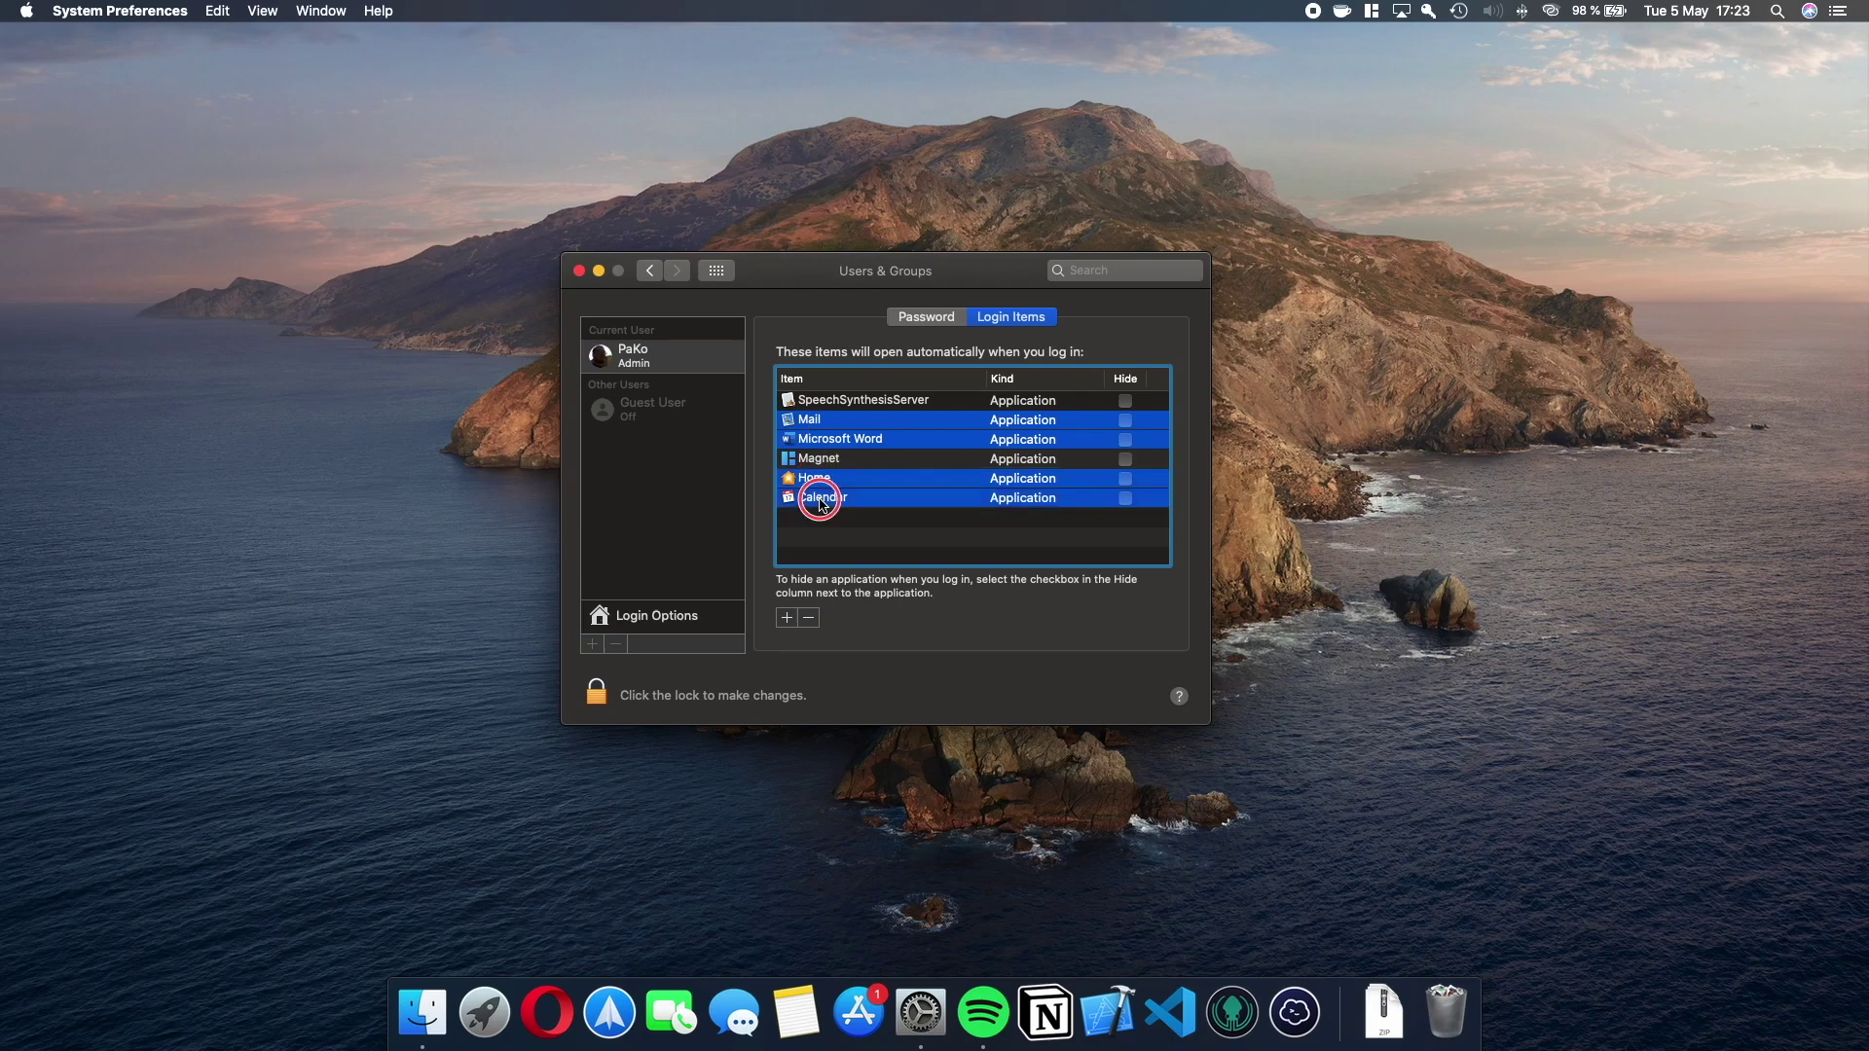
left_click(809, 619)
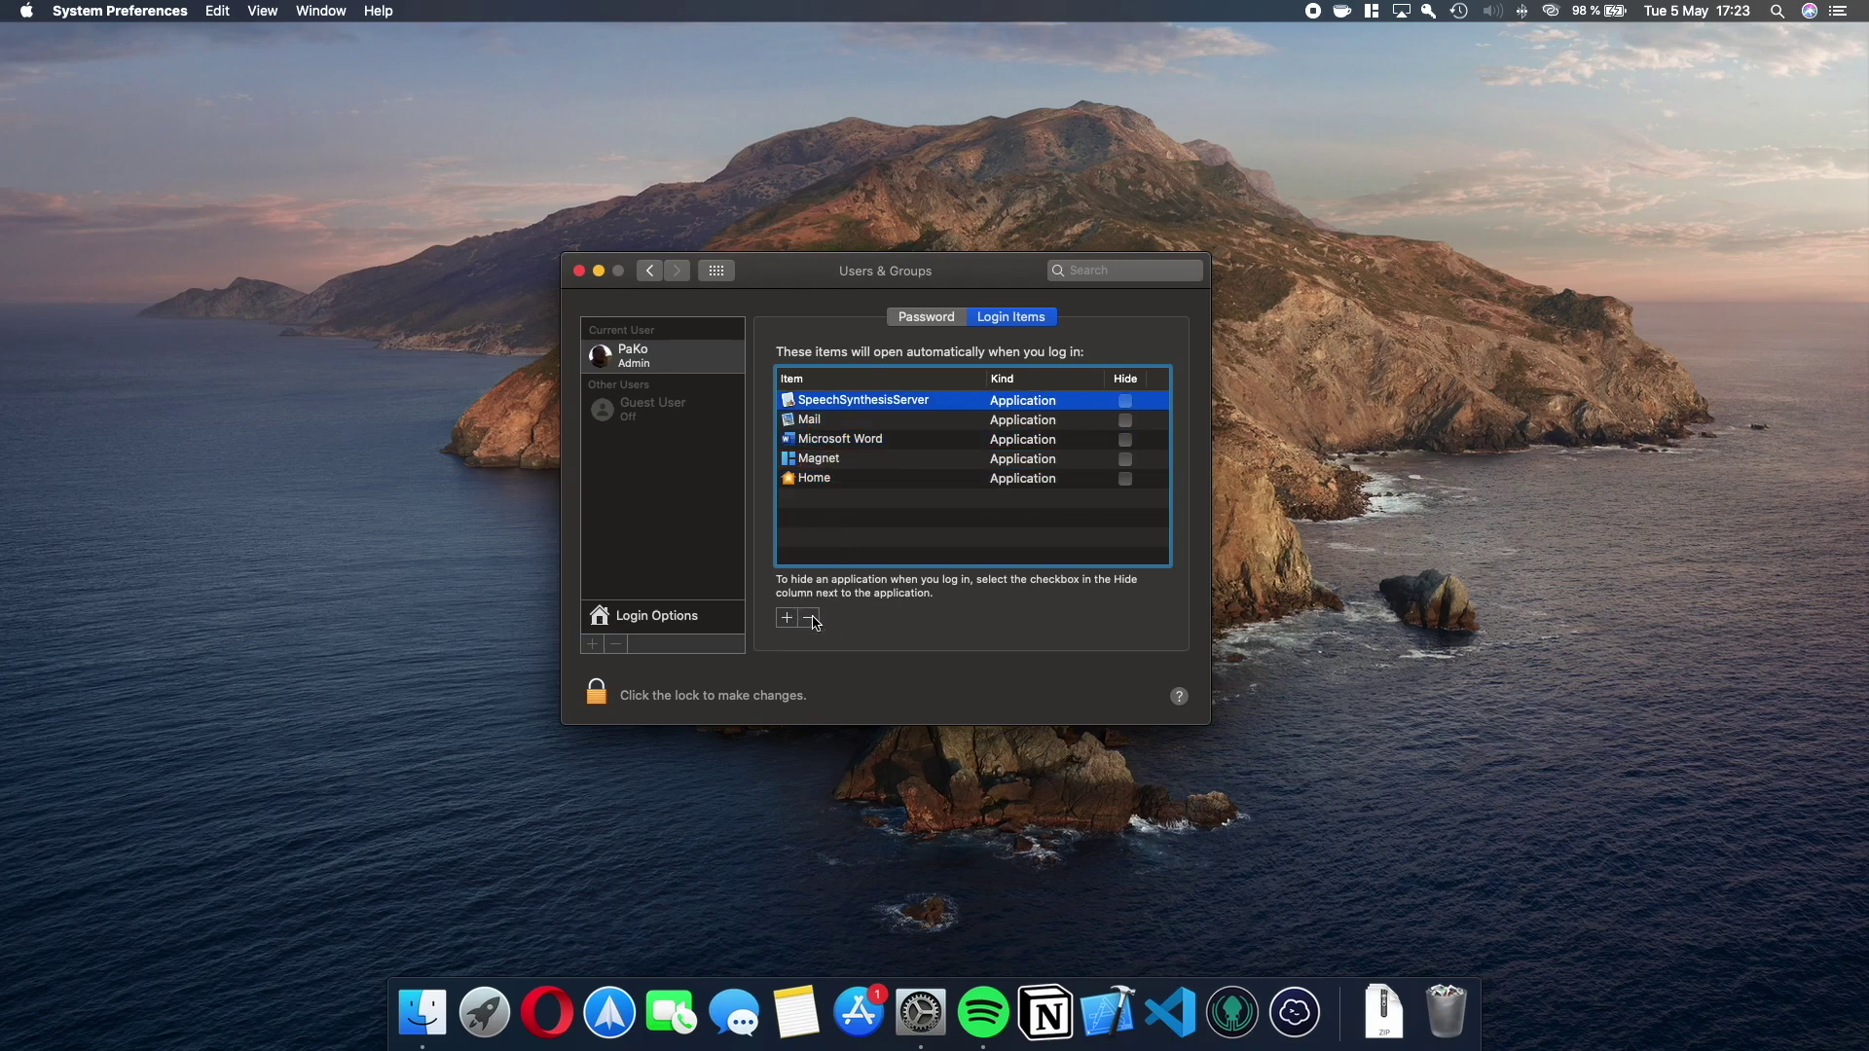
Remove Mail, Microsoft Word and Home from login items, then bring up Spotlight.
left_click(818, 423)
left_click(809, 619)
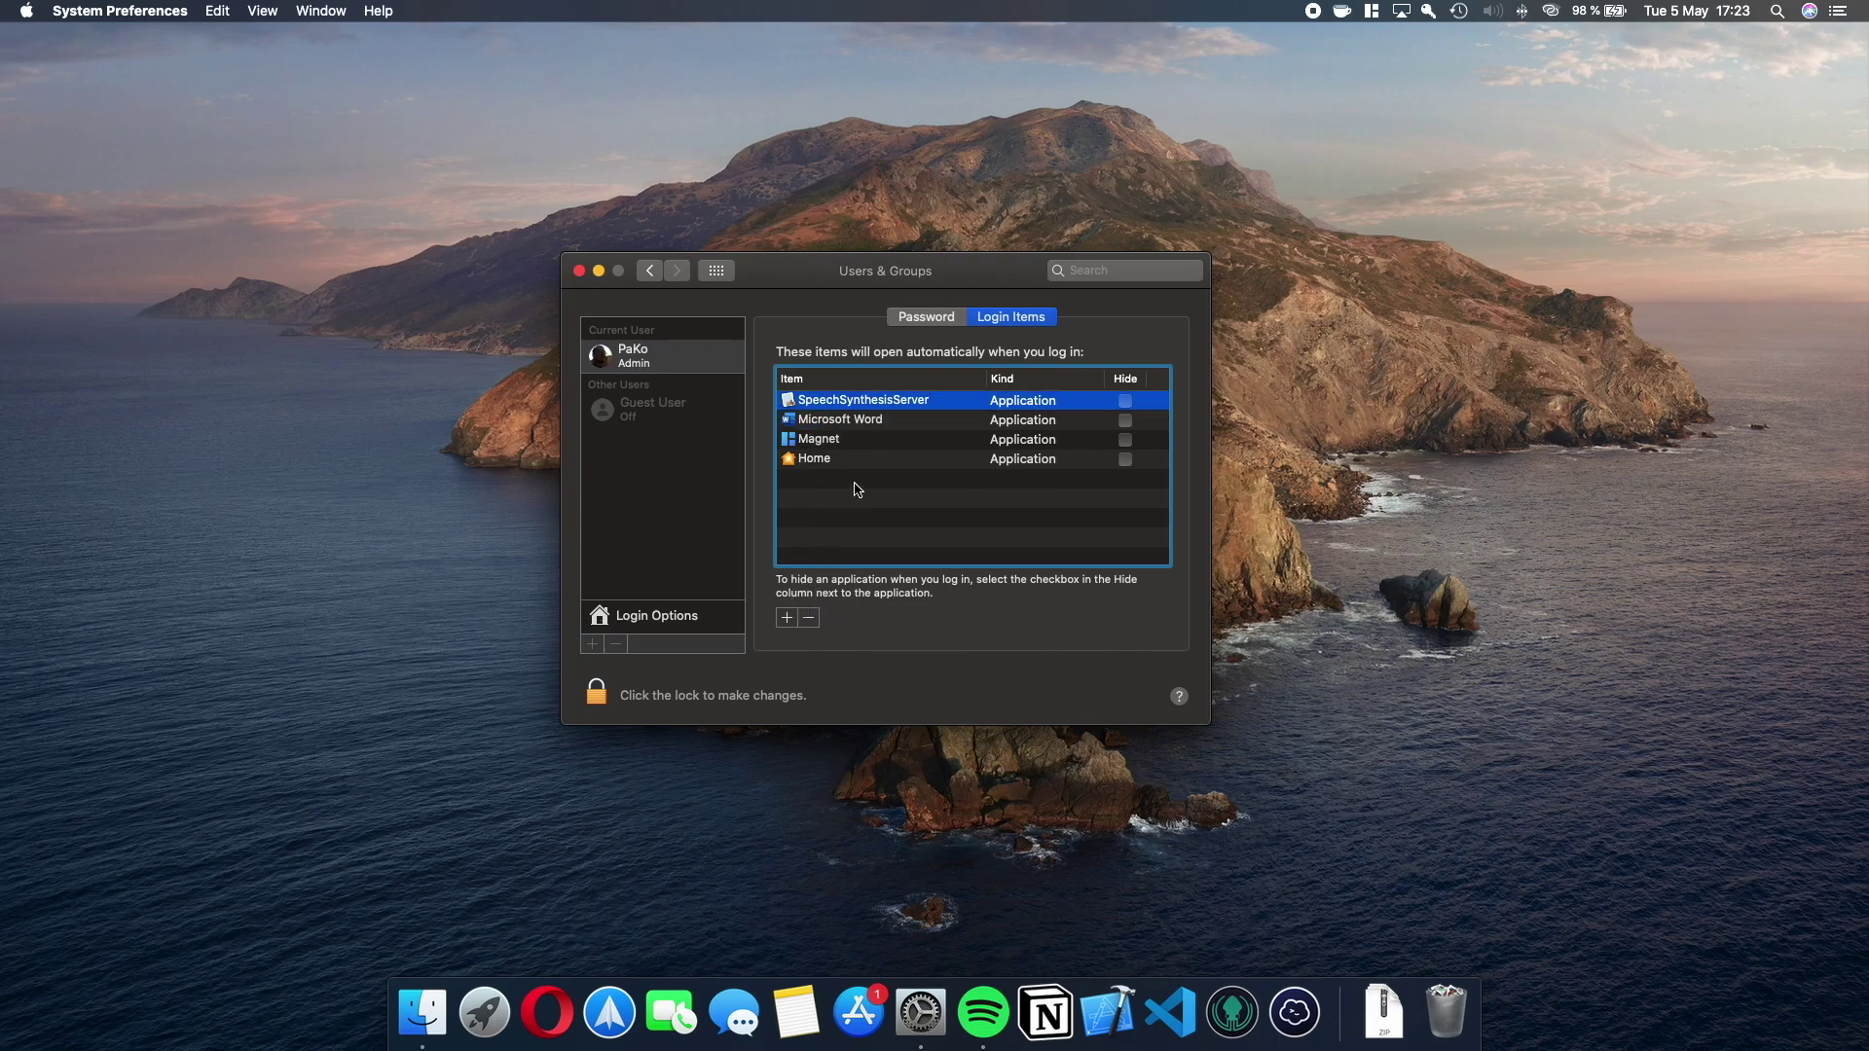
left_click(854, 426)
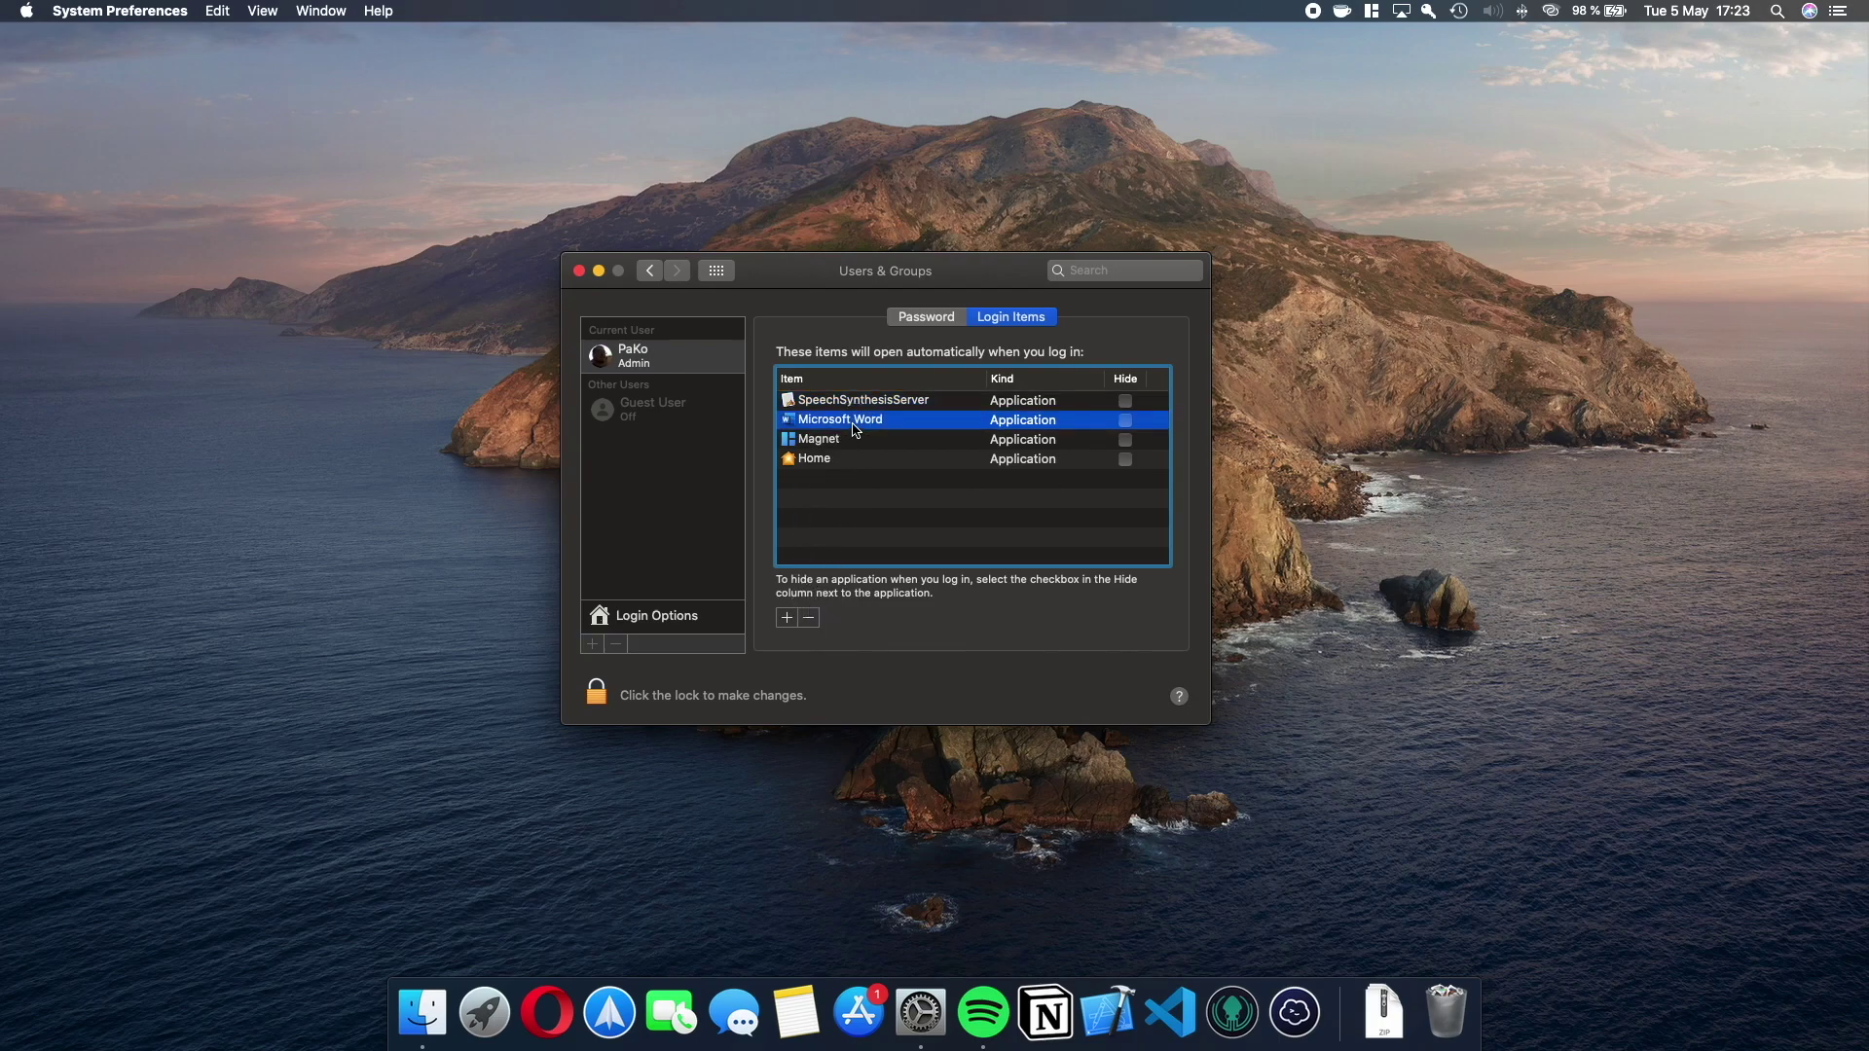
left_click(809, 619)
left_click(838, 443)
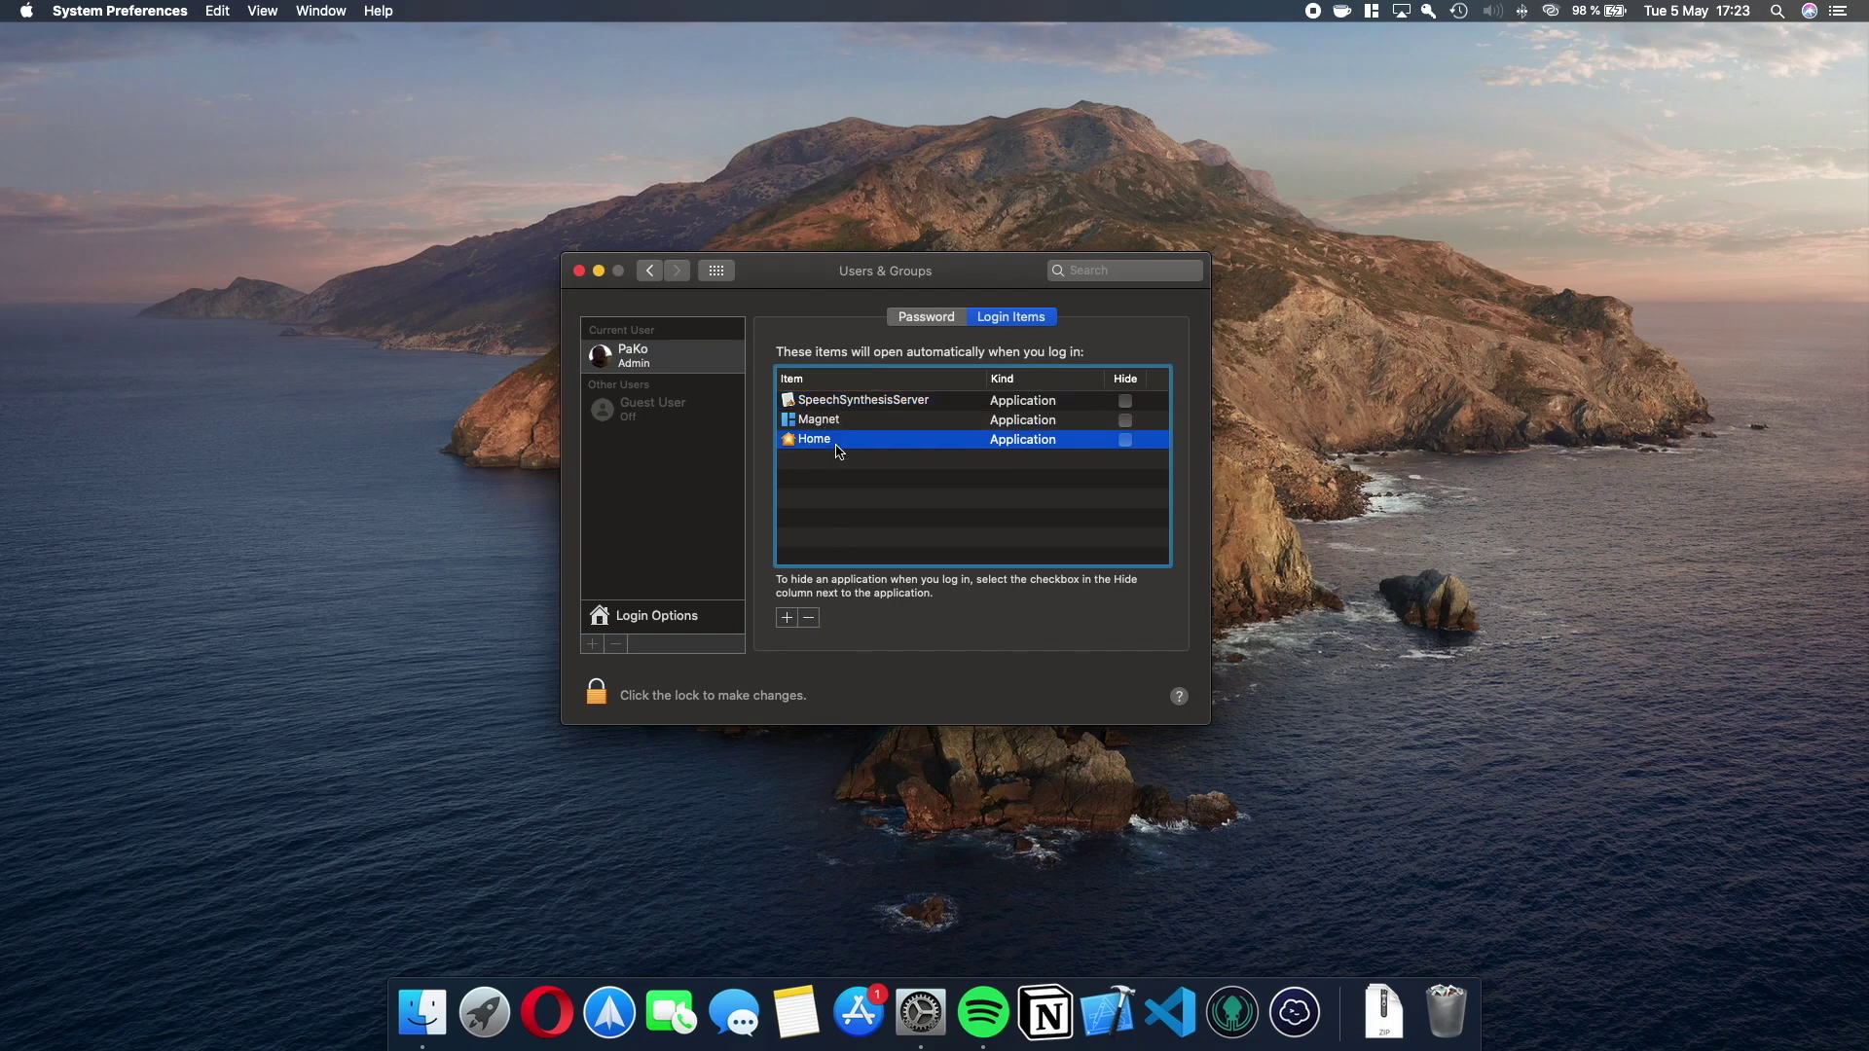
left_click(809, 619)
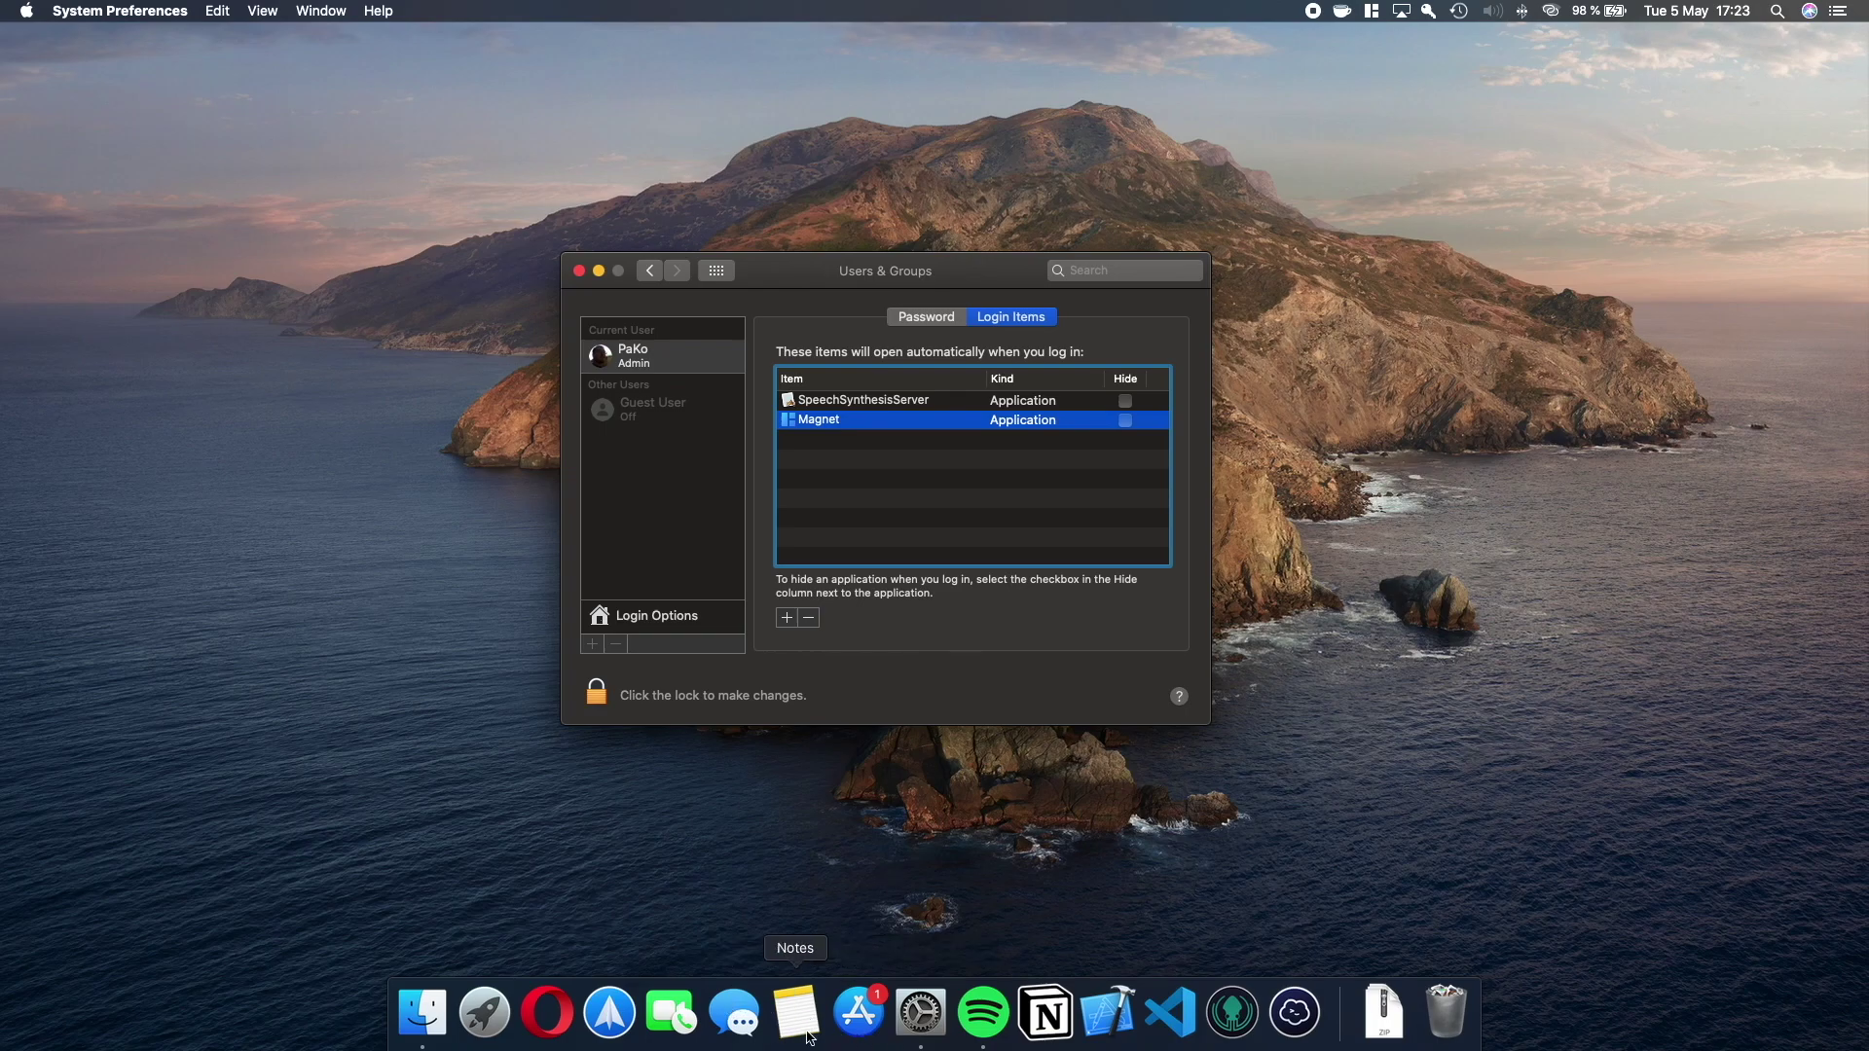
key("super+space")
Type 'mail' in Spotlight, clear the query and dismiss Spotlight.
type("mail")
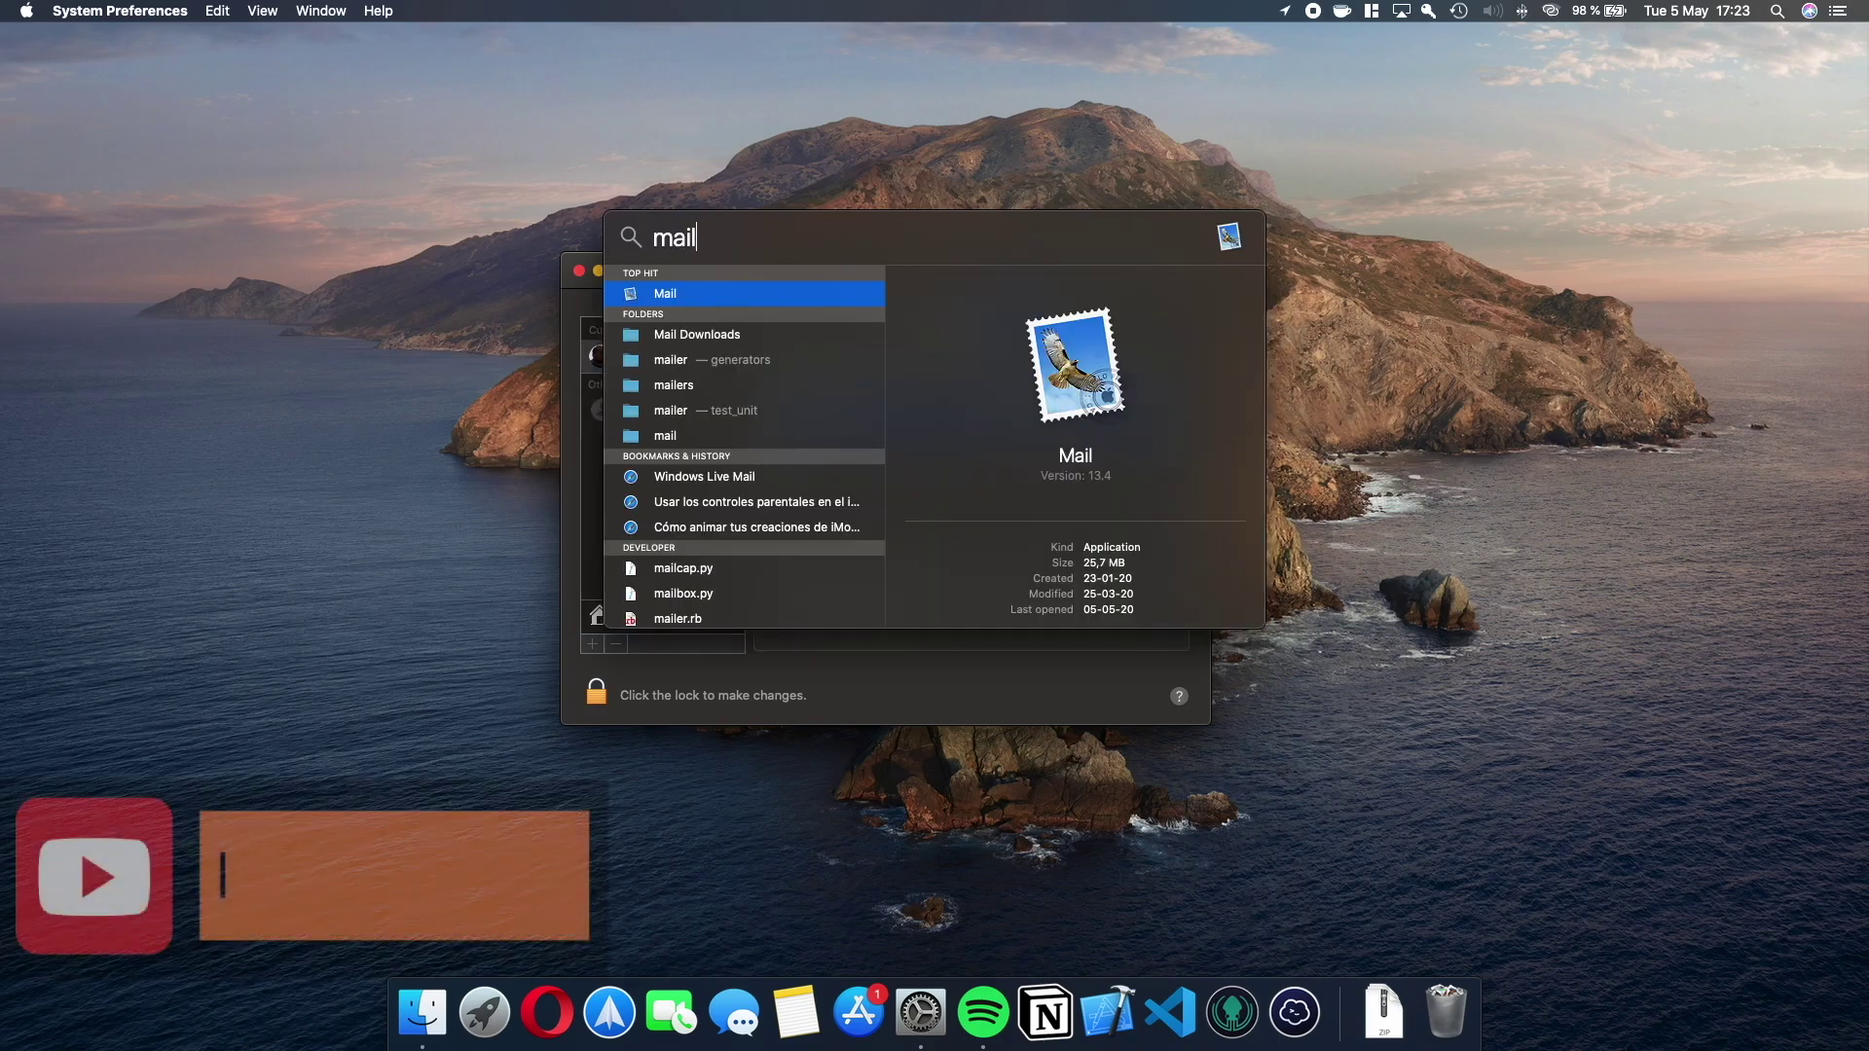
key("BackSpace")
key("BackSpace")
key("BackSpace")
key("BackSpace")
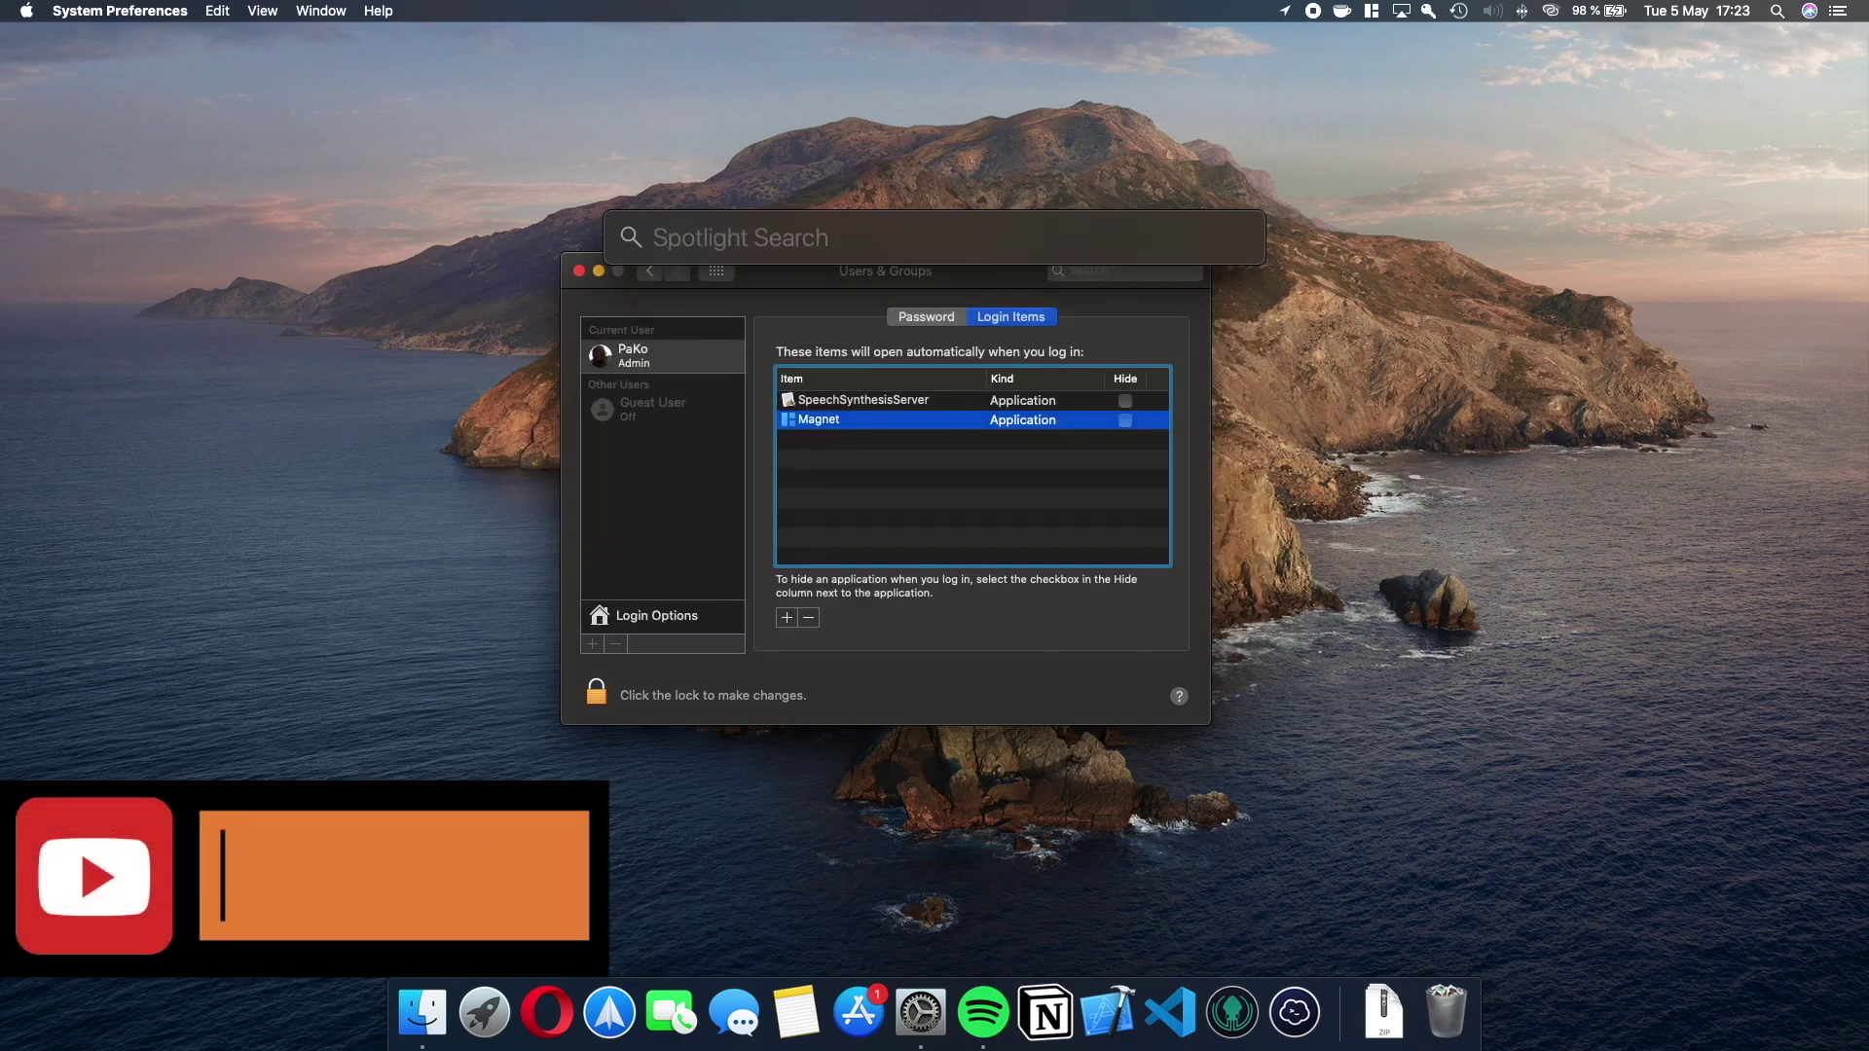
key("Escape")
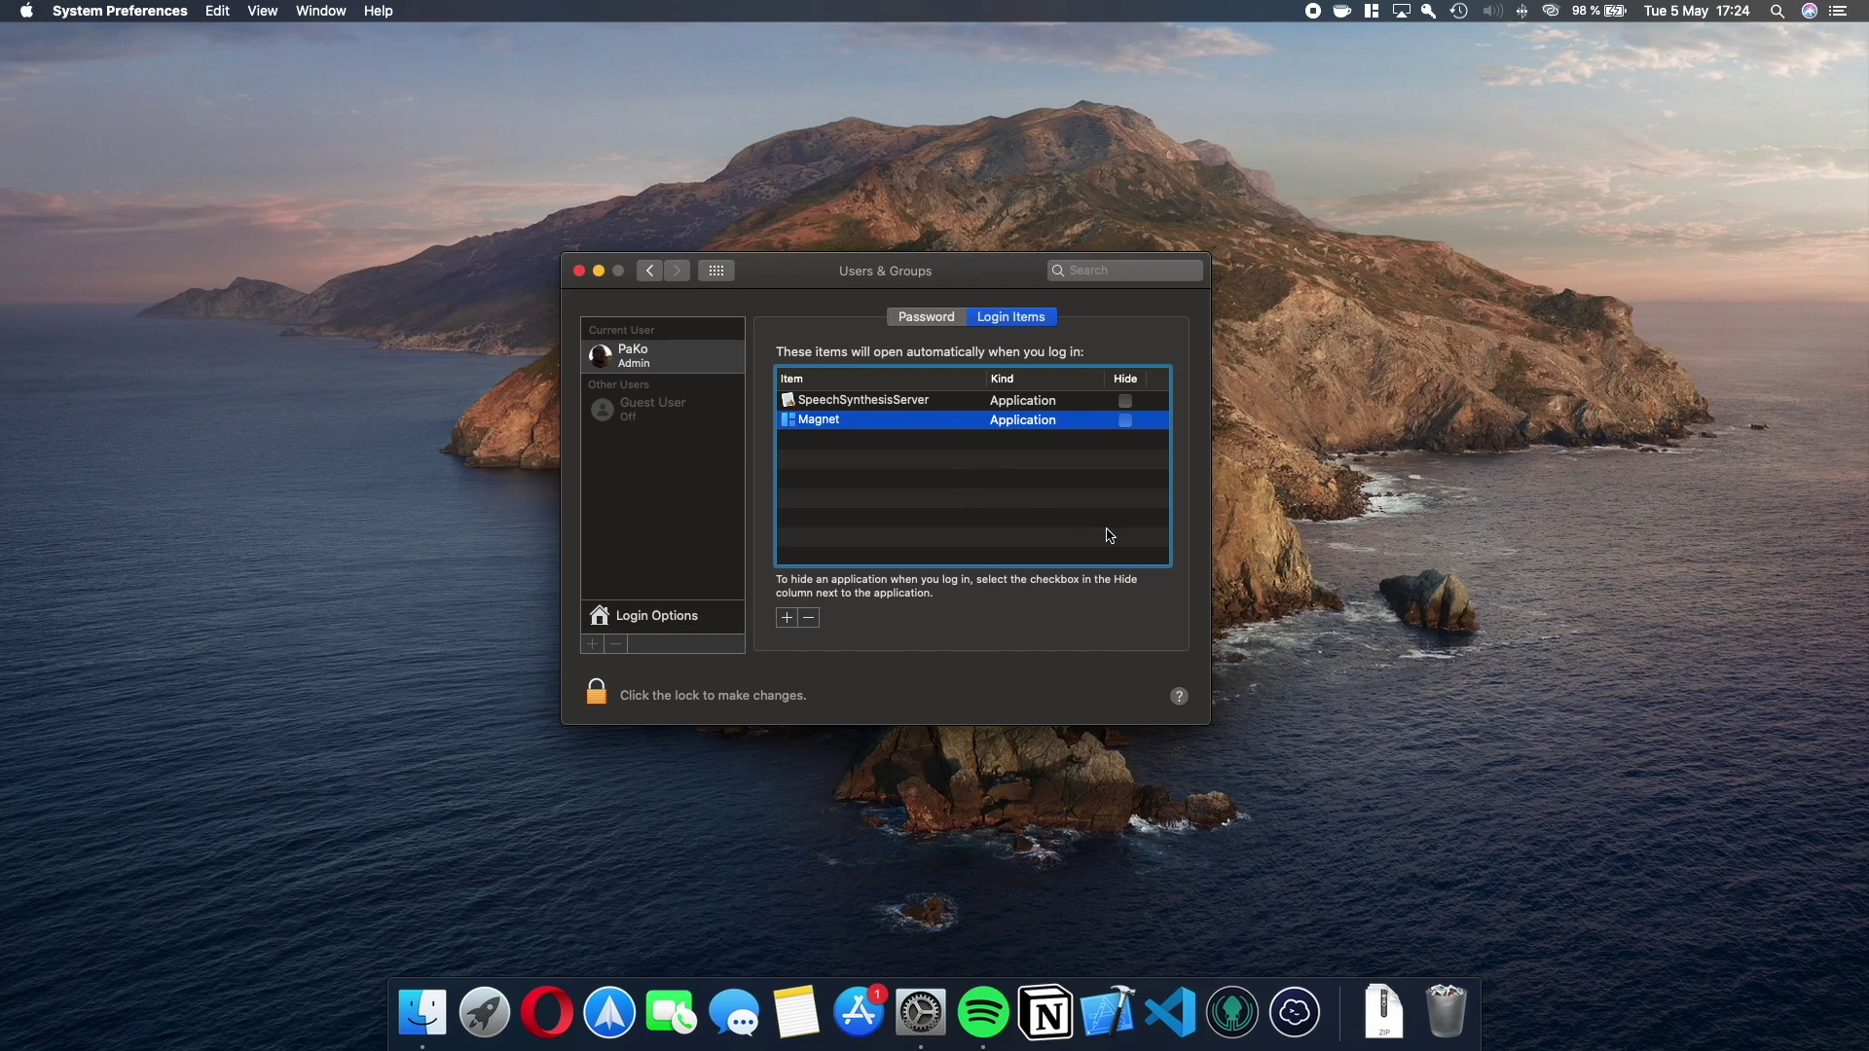
Show the Password tab, view Login Options, then reselect the admin account.
left_click(944, 318)
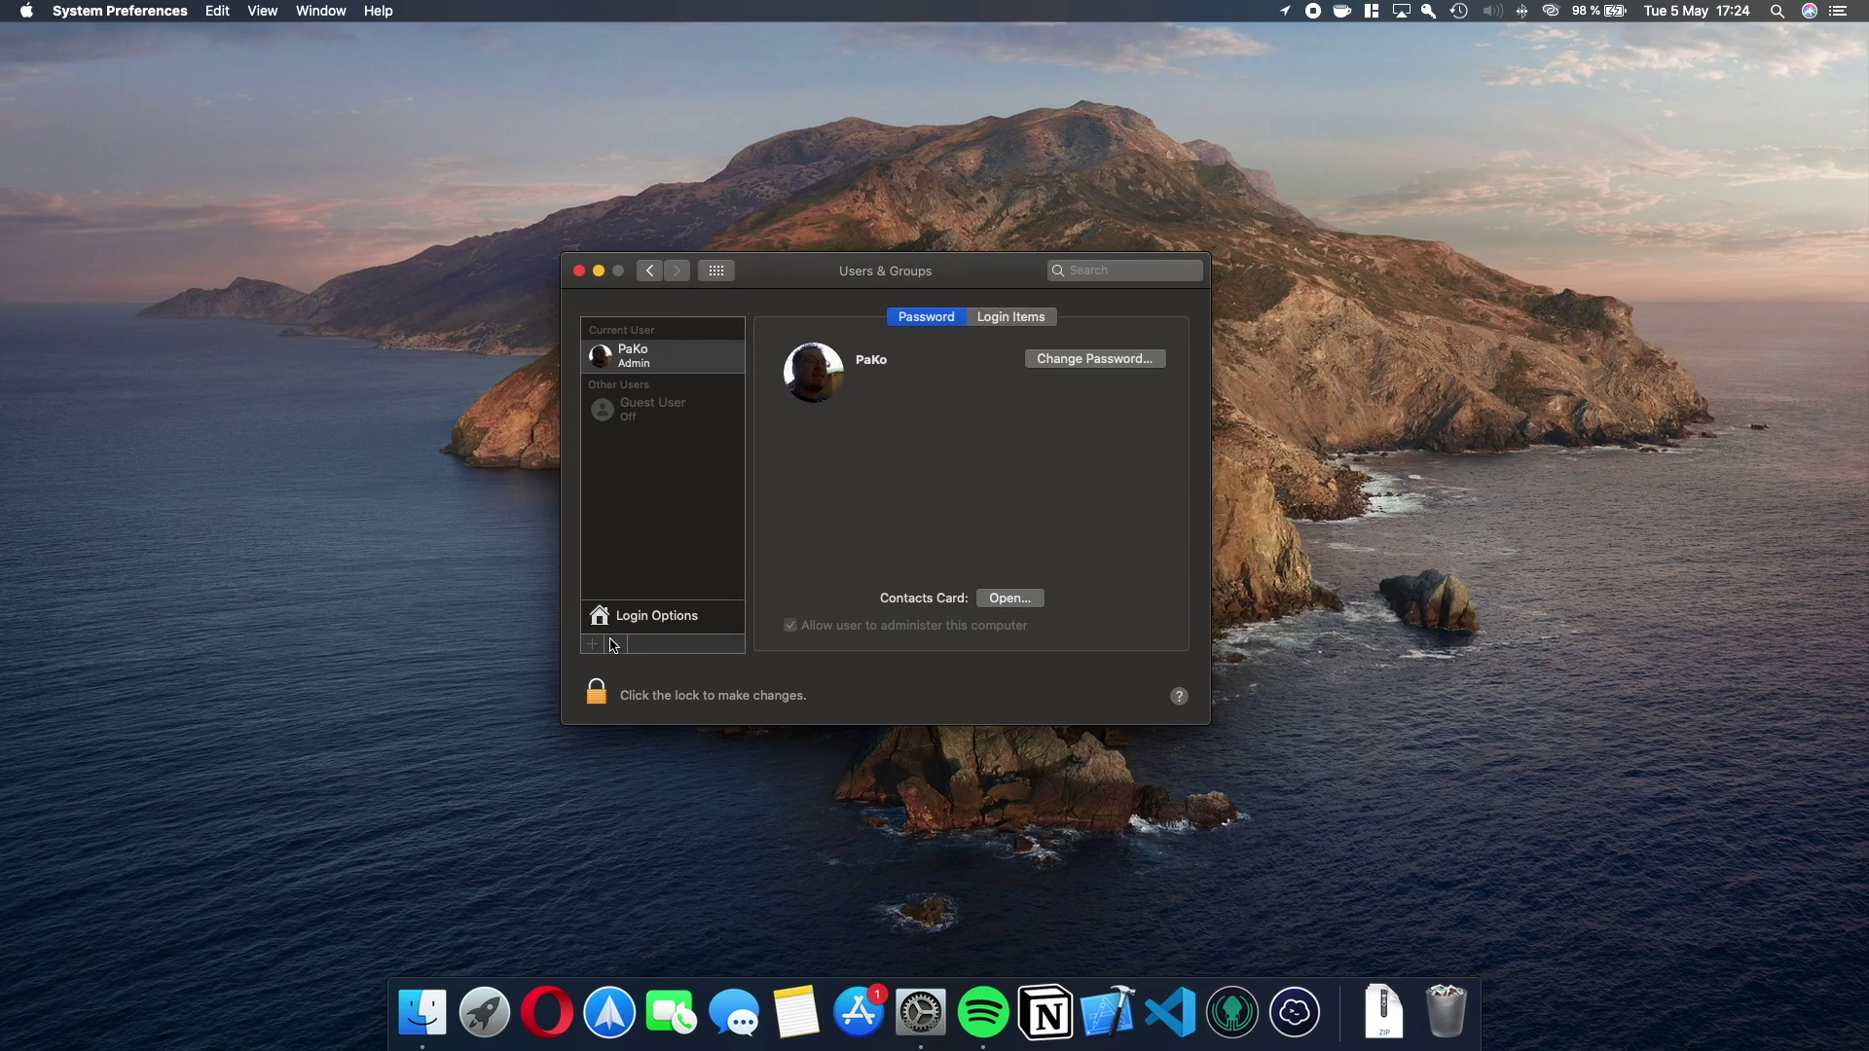
left_click(659, 624)
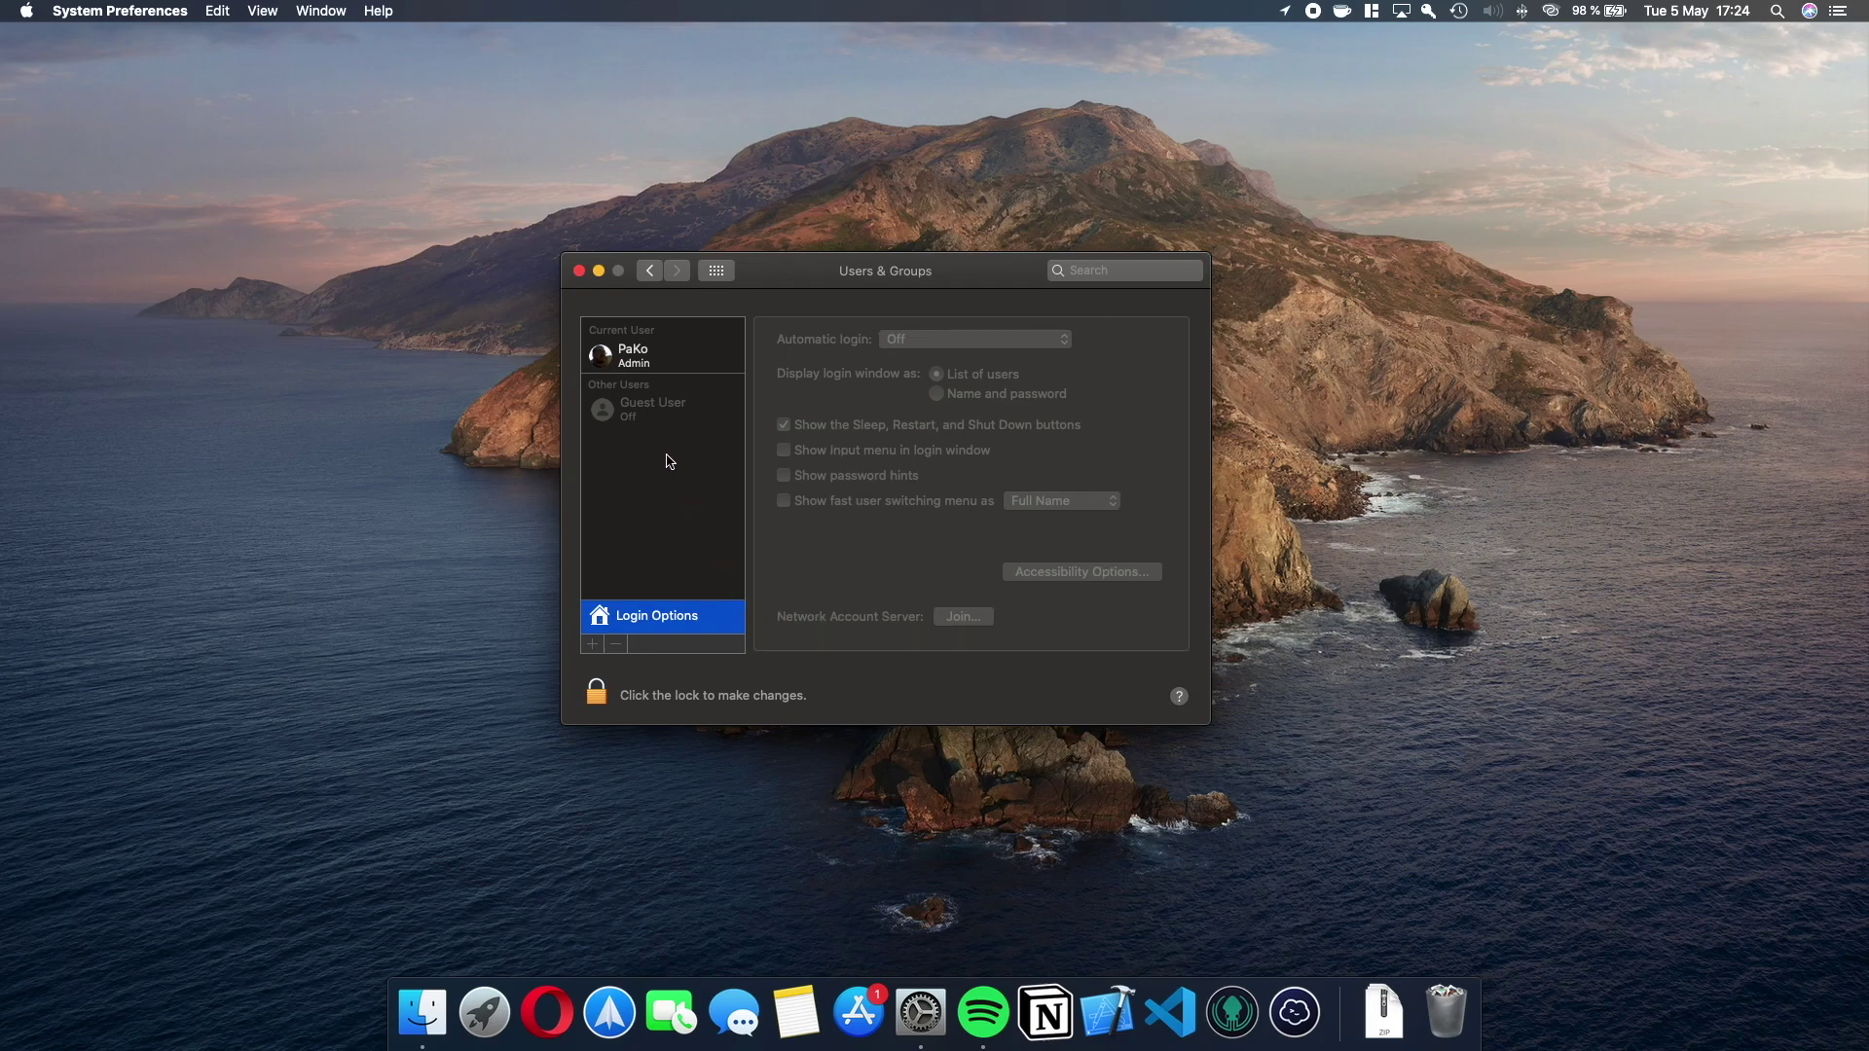
left_click(649, 368)
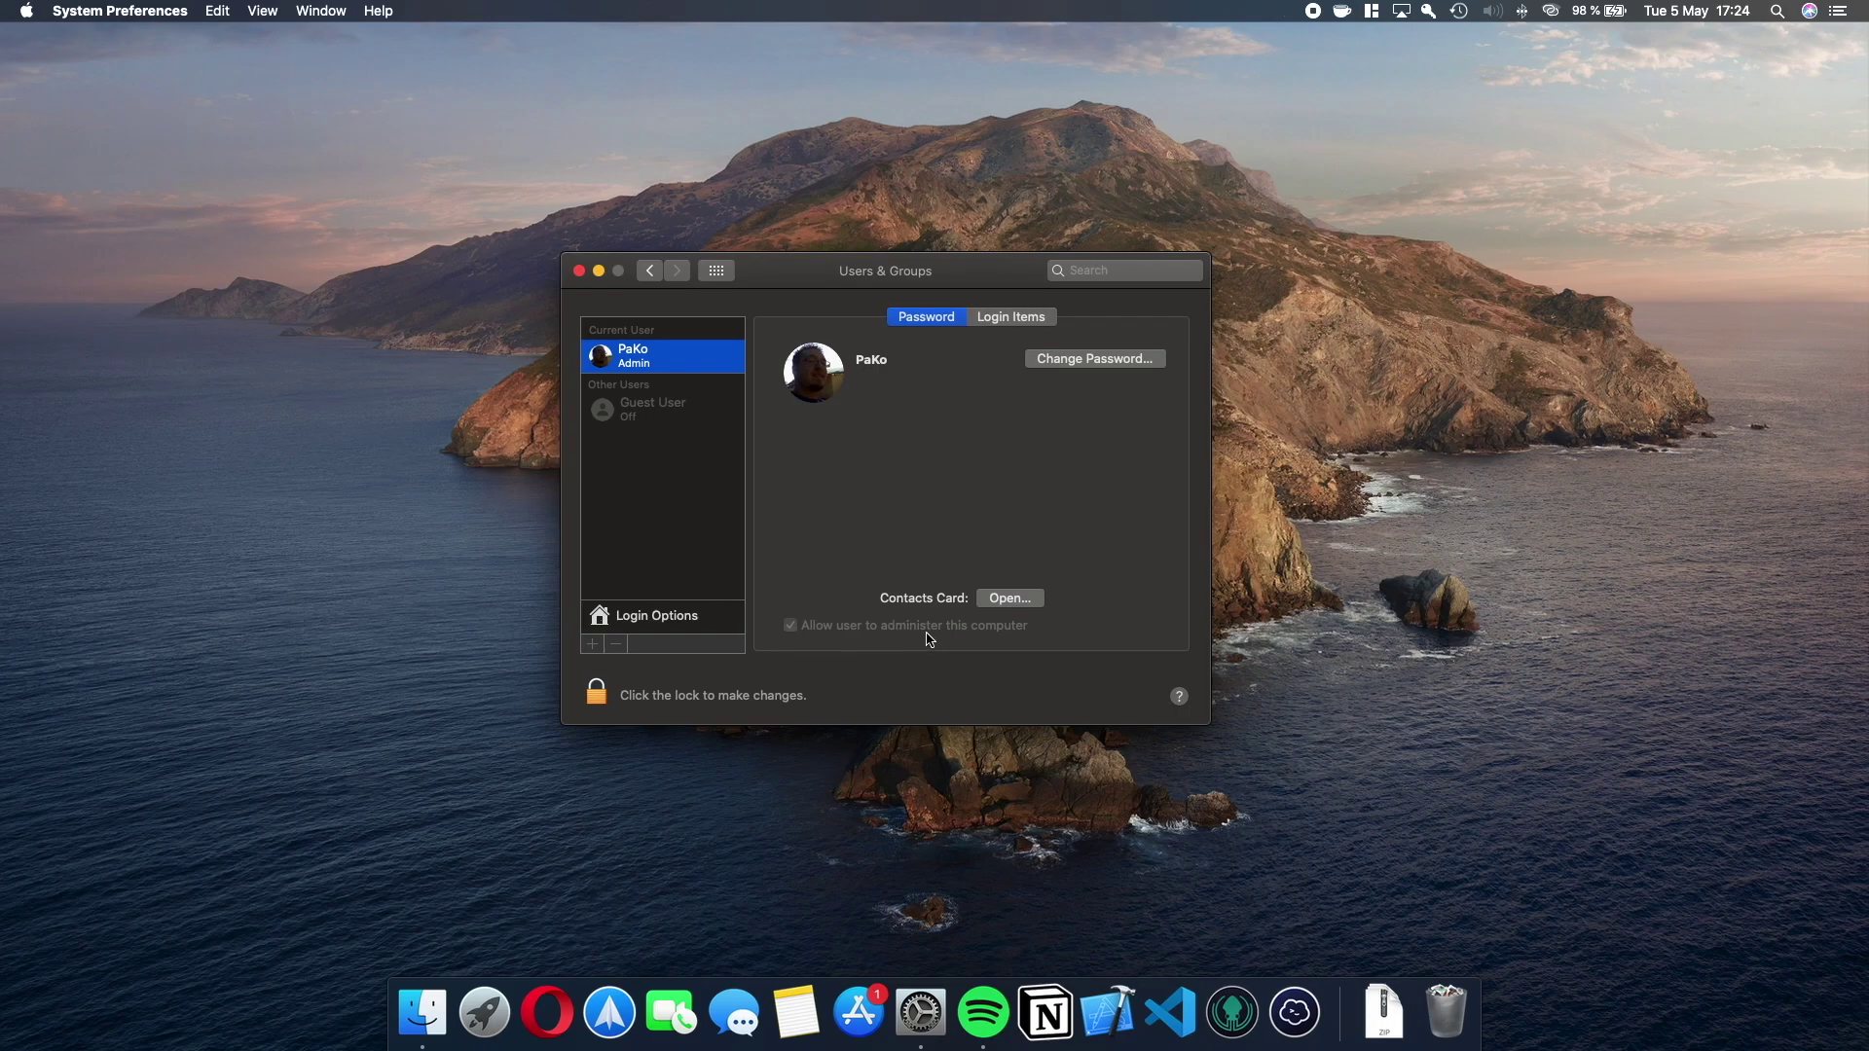
Unlock Users & Groups for changes by authenticating with the admin password.
left_click(596, 693)
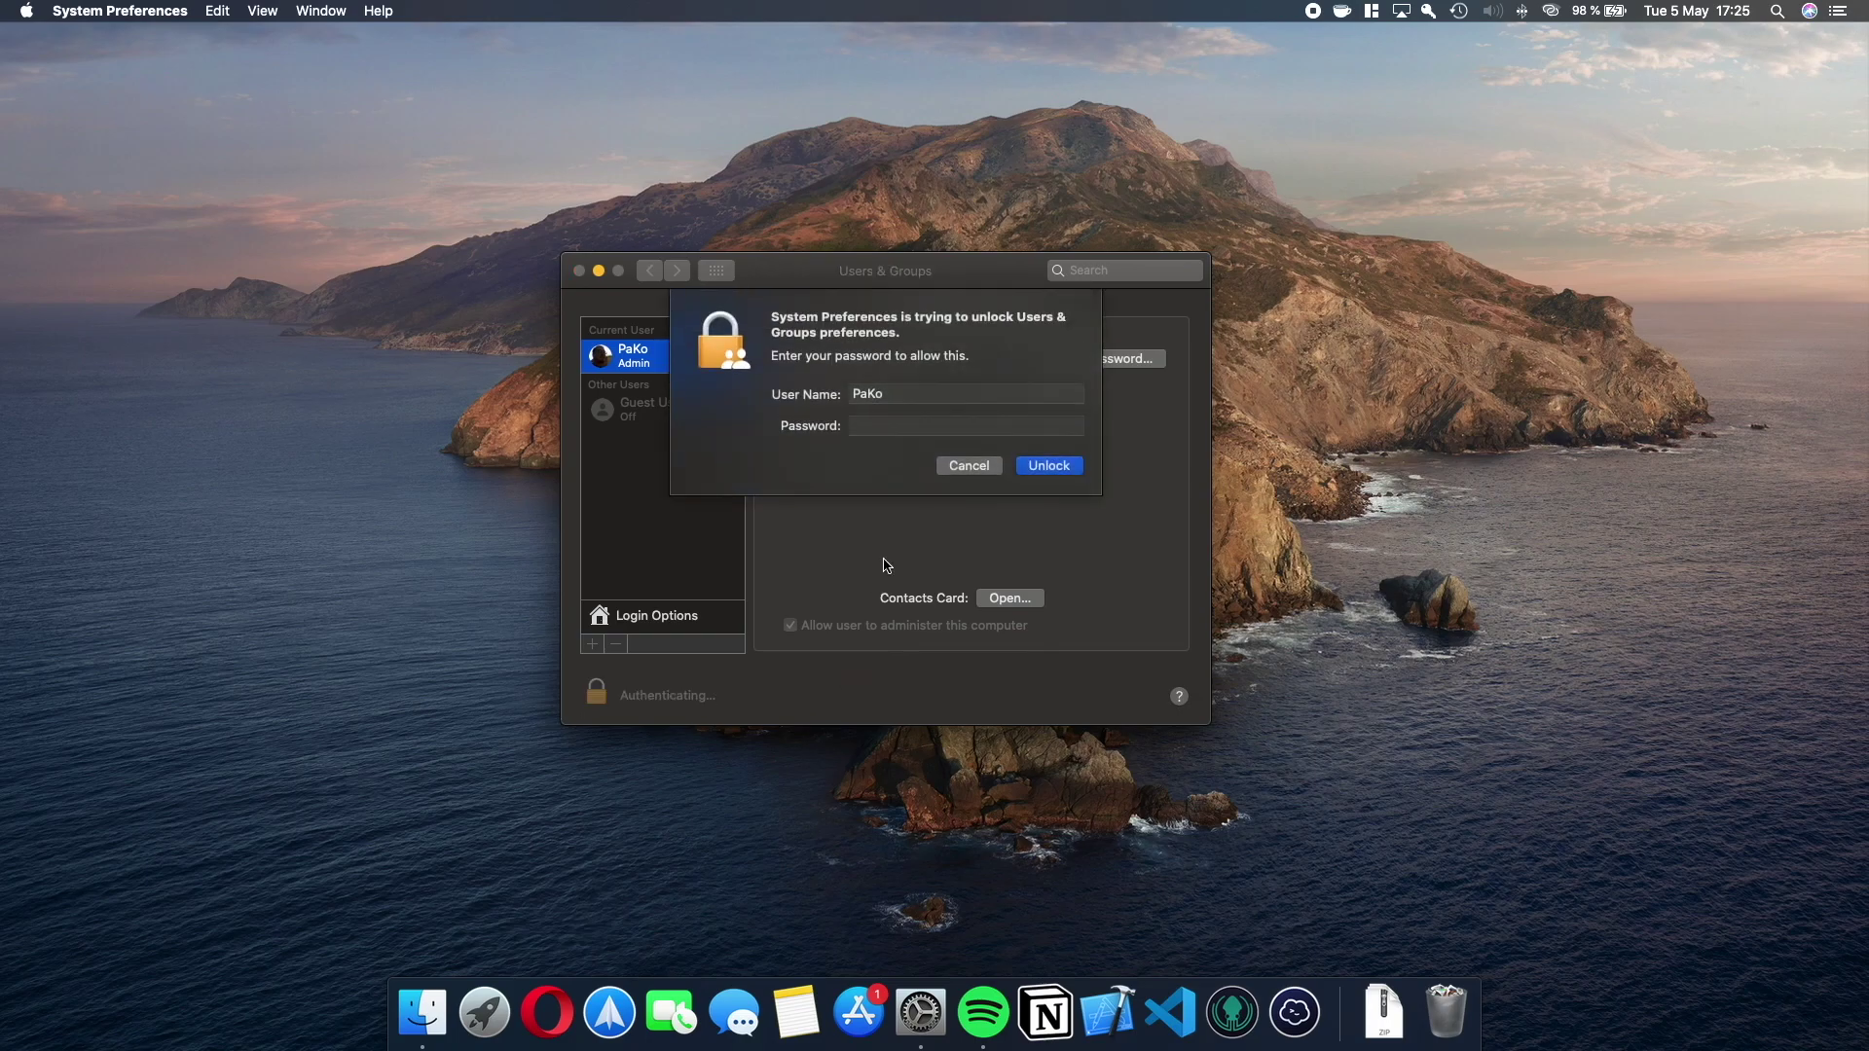
type("••••••••••••")
key("Return")
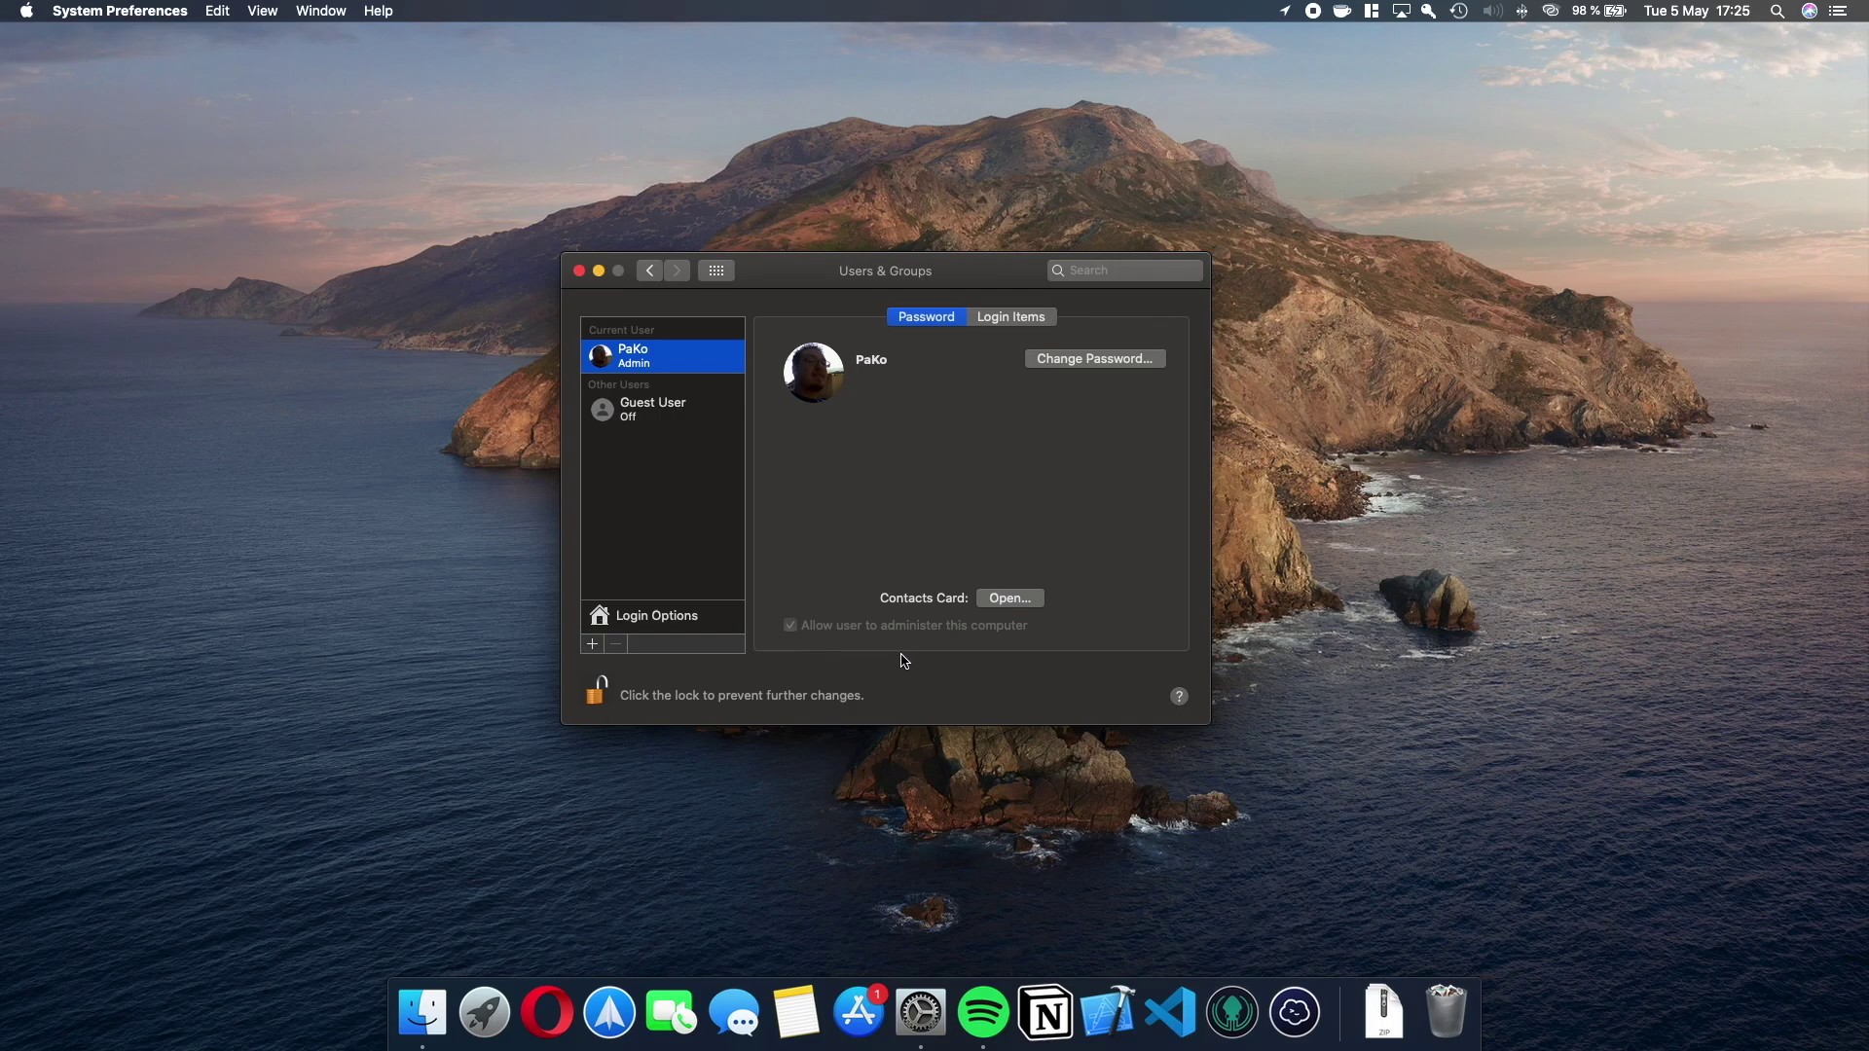
Turn Guest User login, Limit Adult Websites and shared-folder access on, then all back off.
left_click(679, 414)
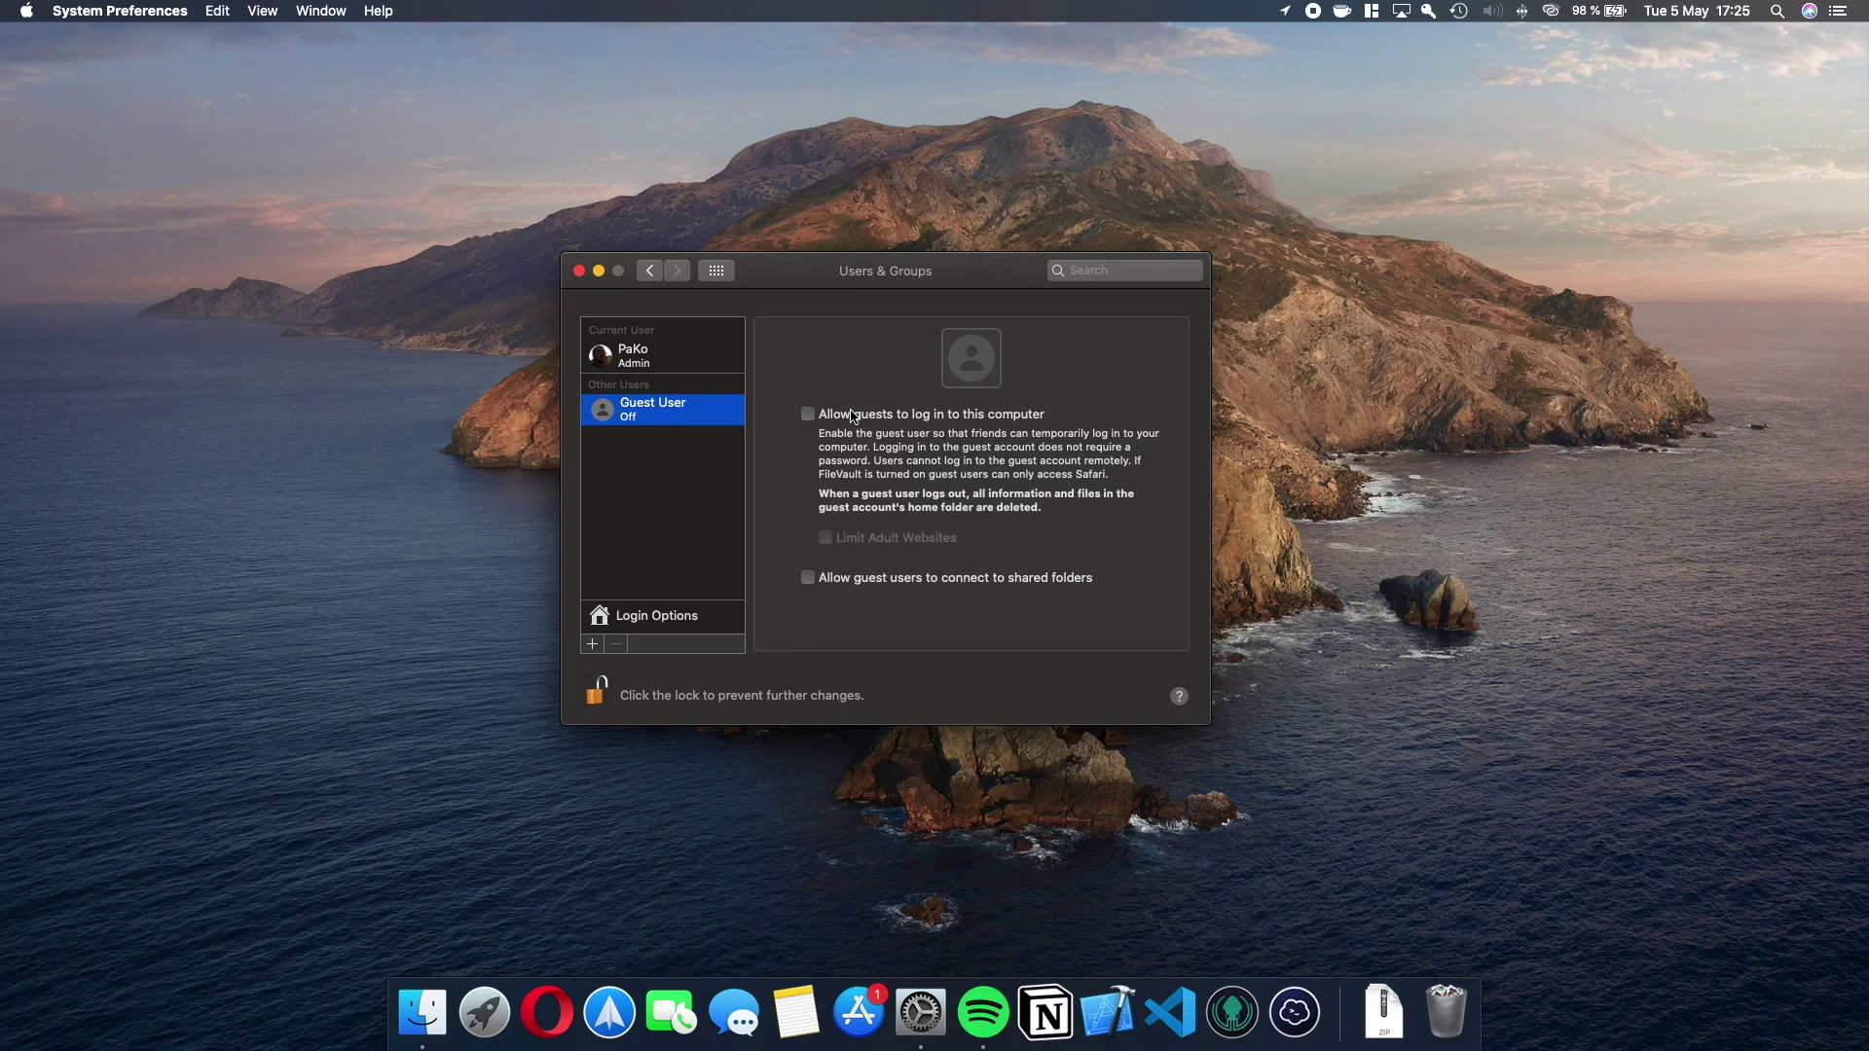
left_click(808, 416)
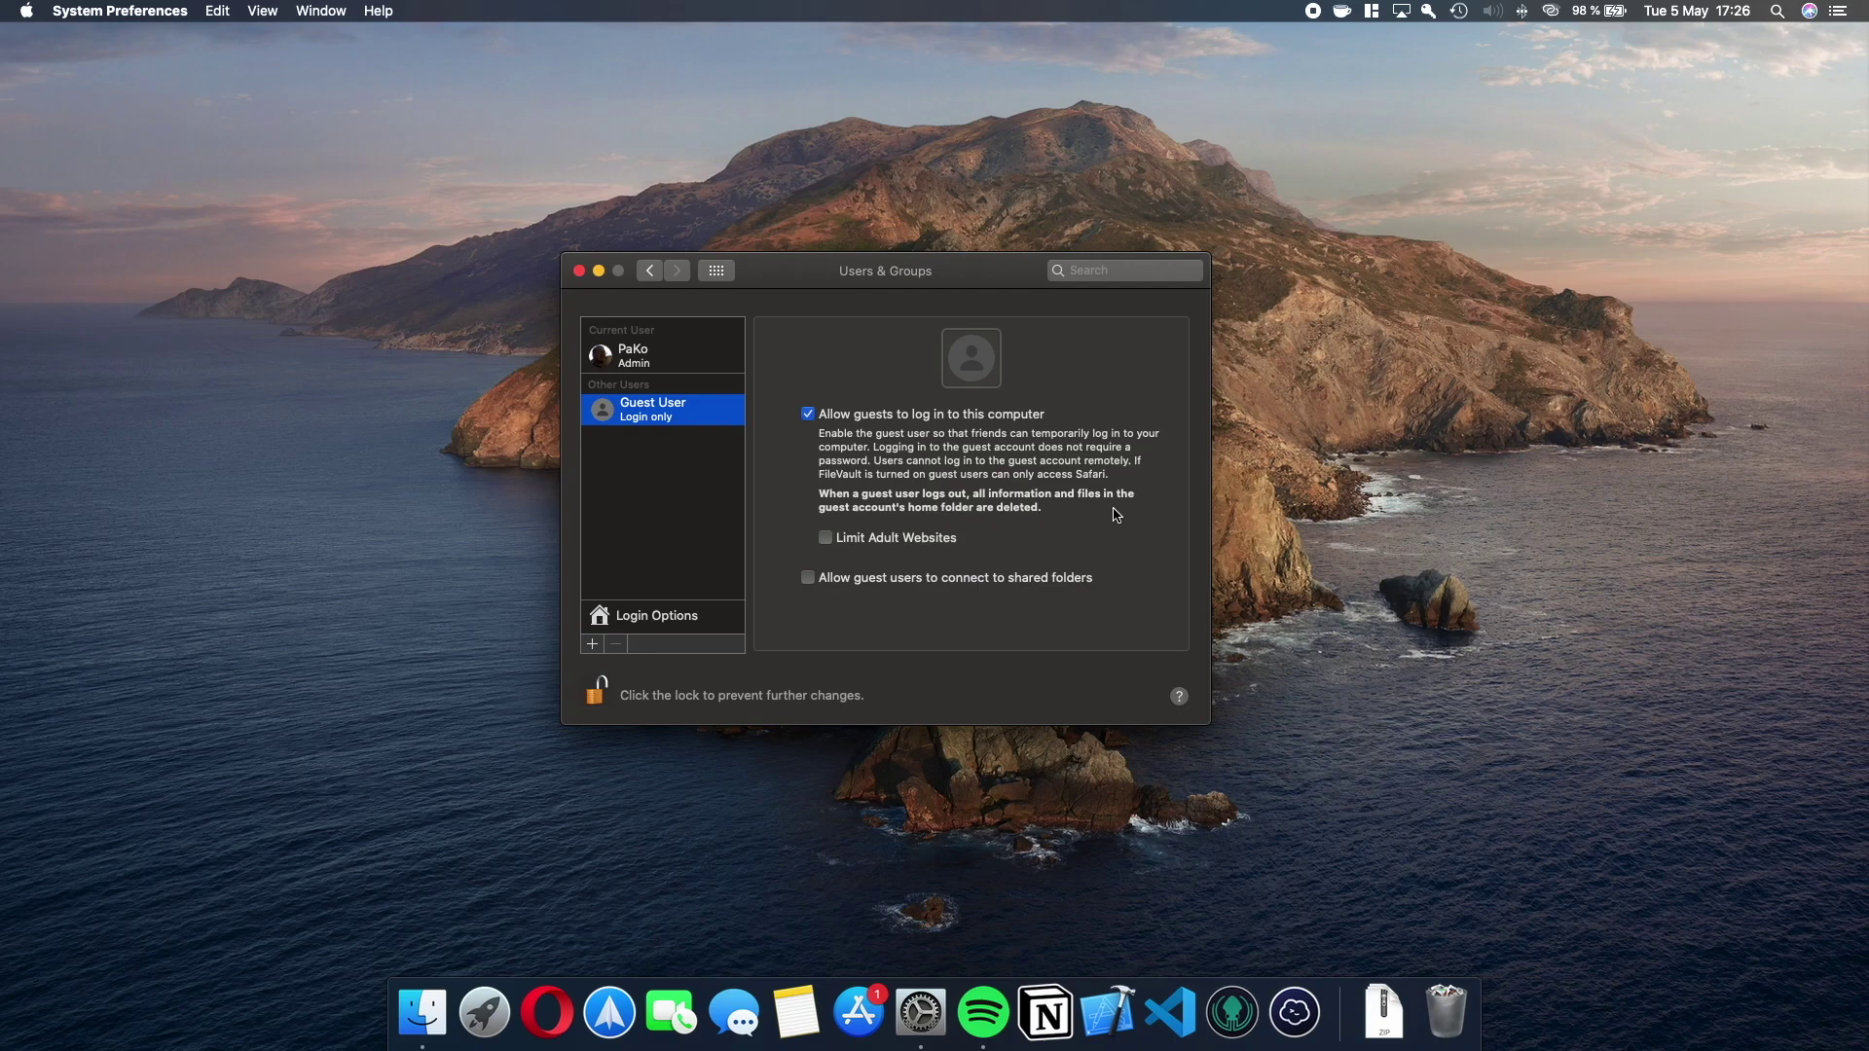
left_click(826, 538)
left_click(810, 580)
left_click(816, 581)
left_click(826, 539)
left_click(808, 415)
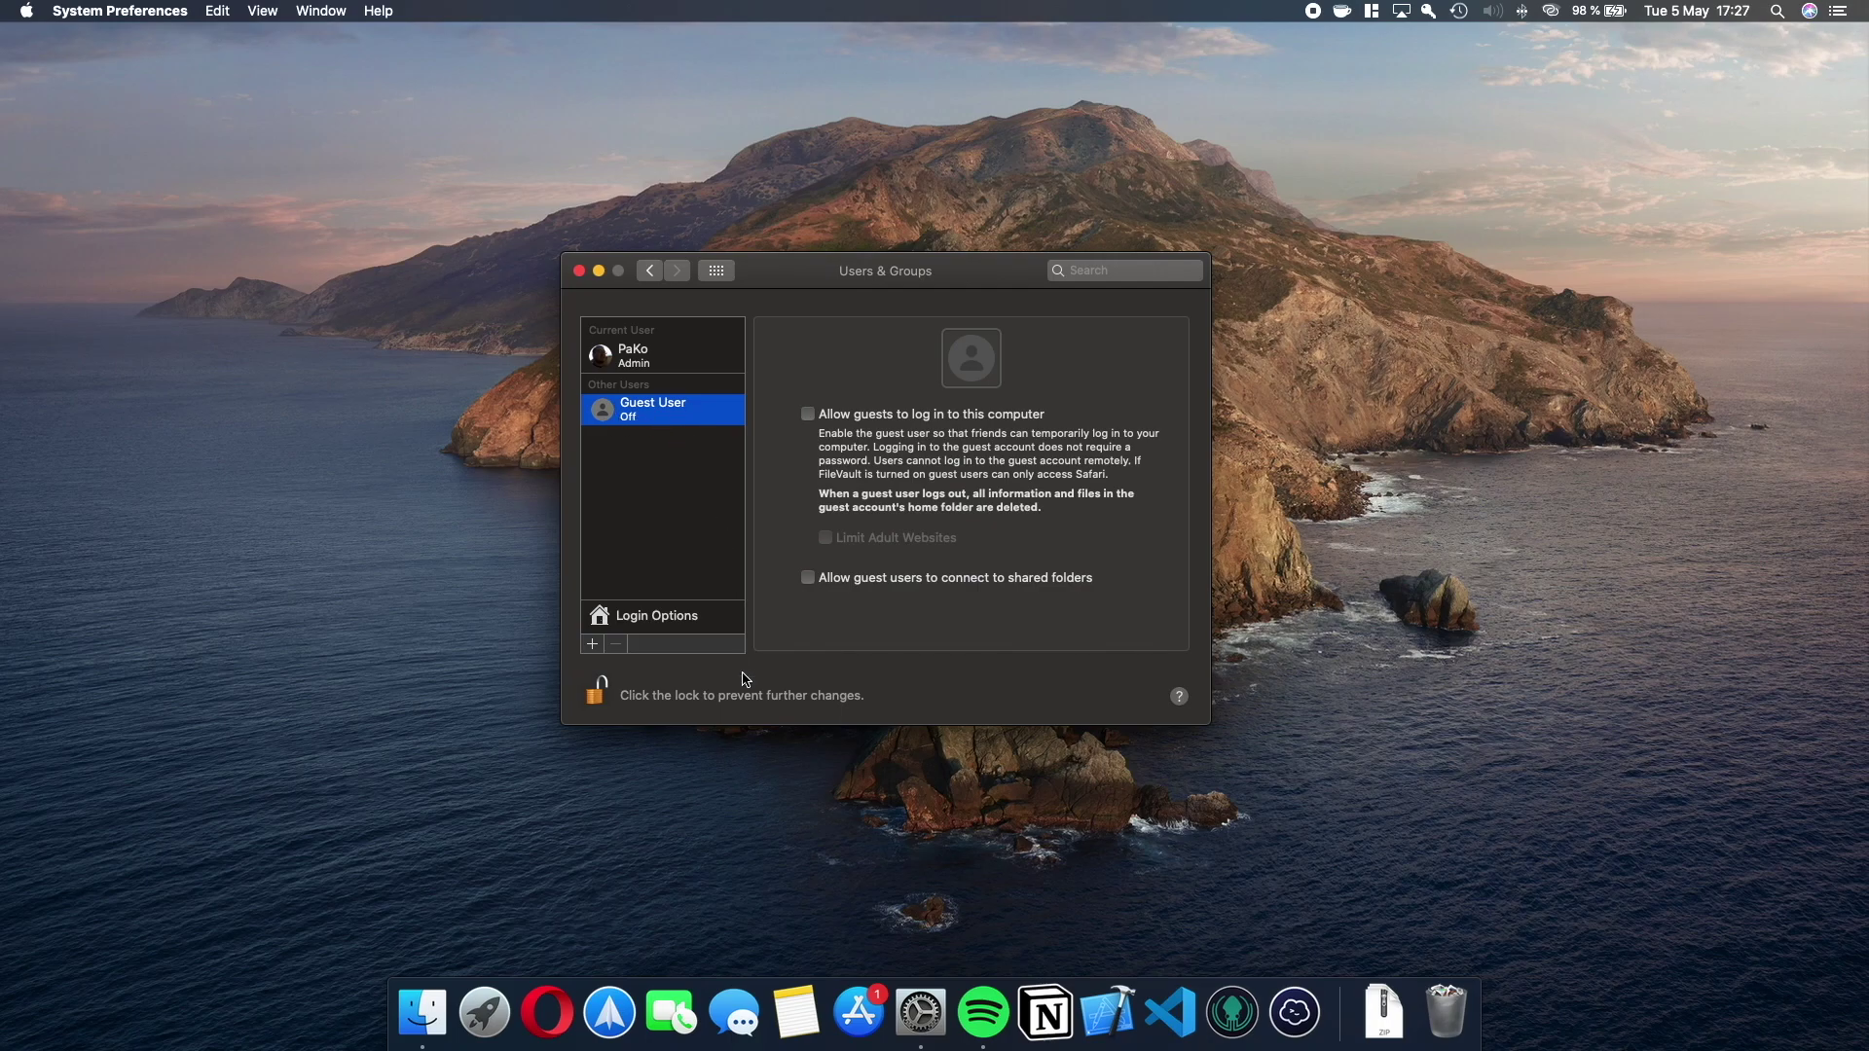
In Login Options, set the login window to show the list of users.
left_click(660, 619)
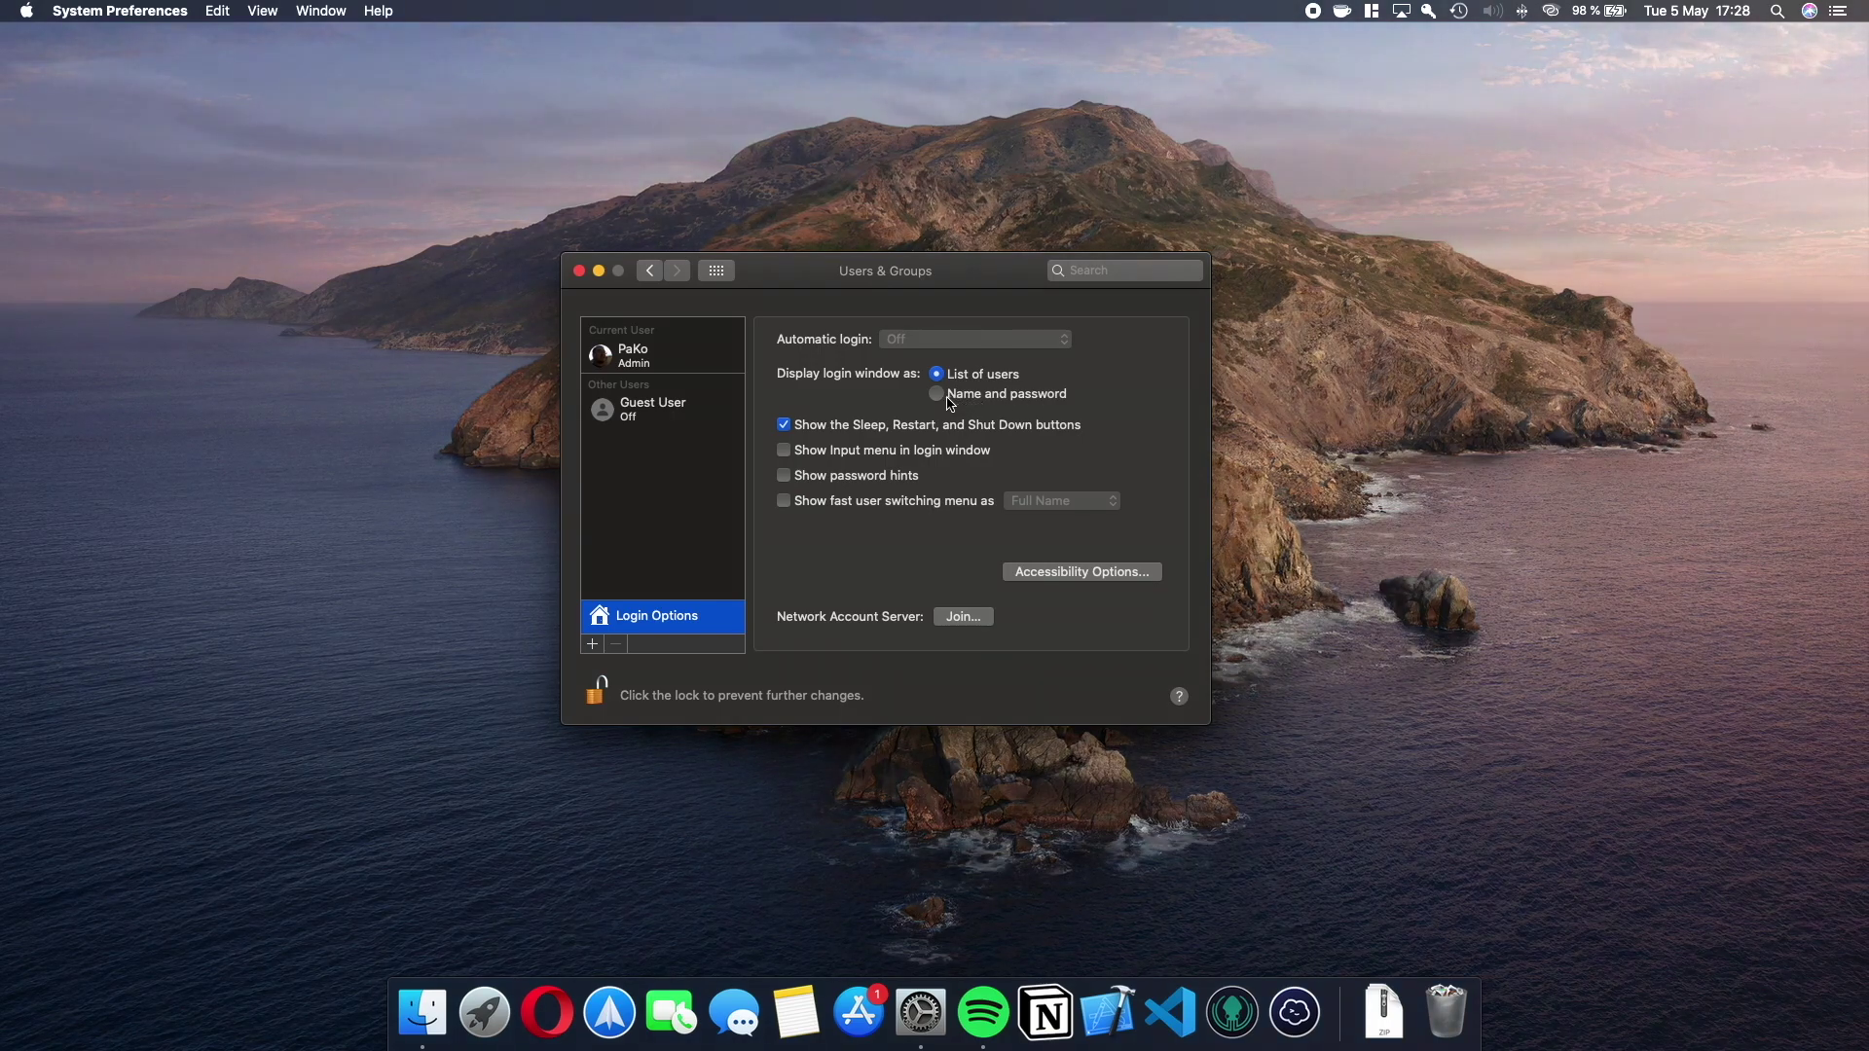
left_click(936, 395)
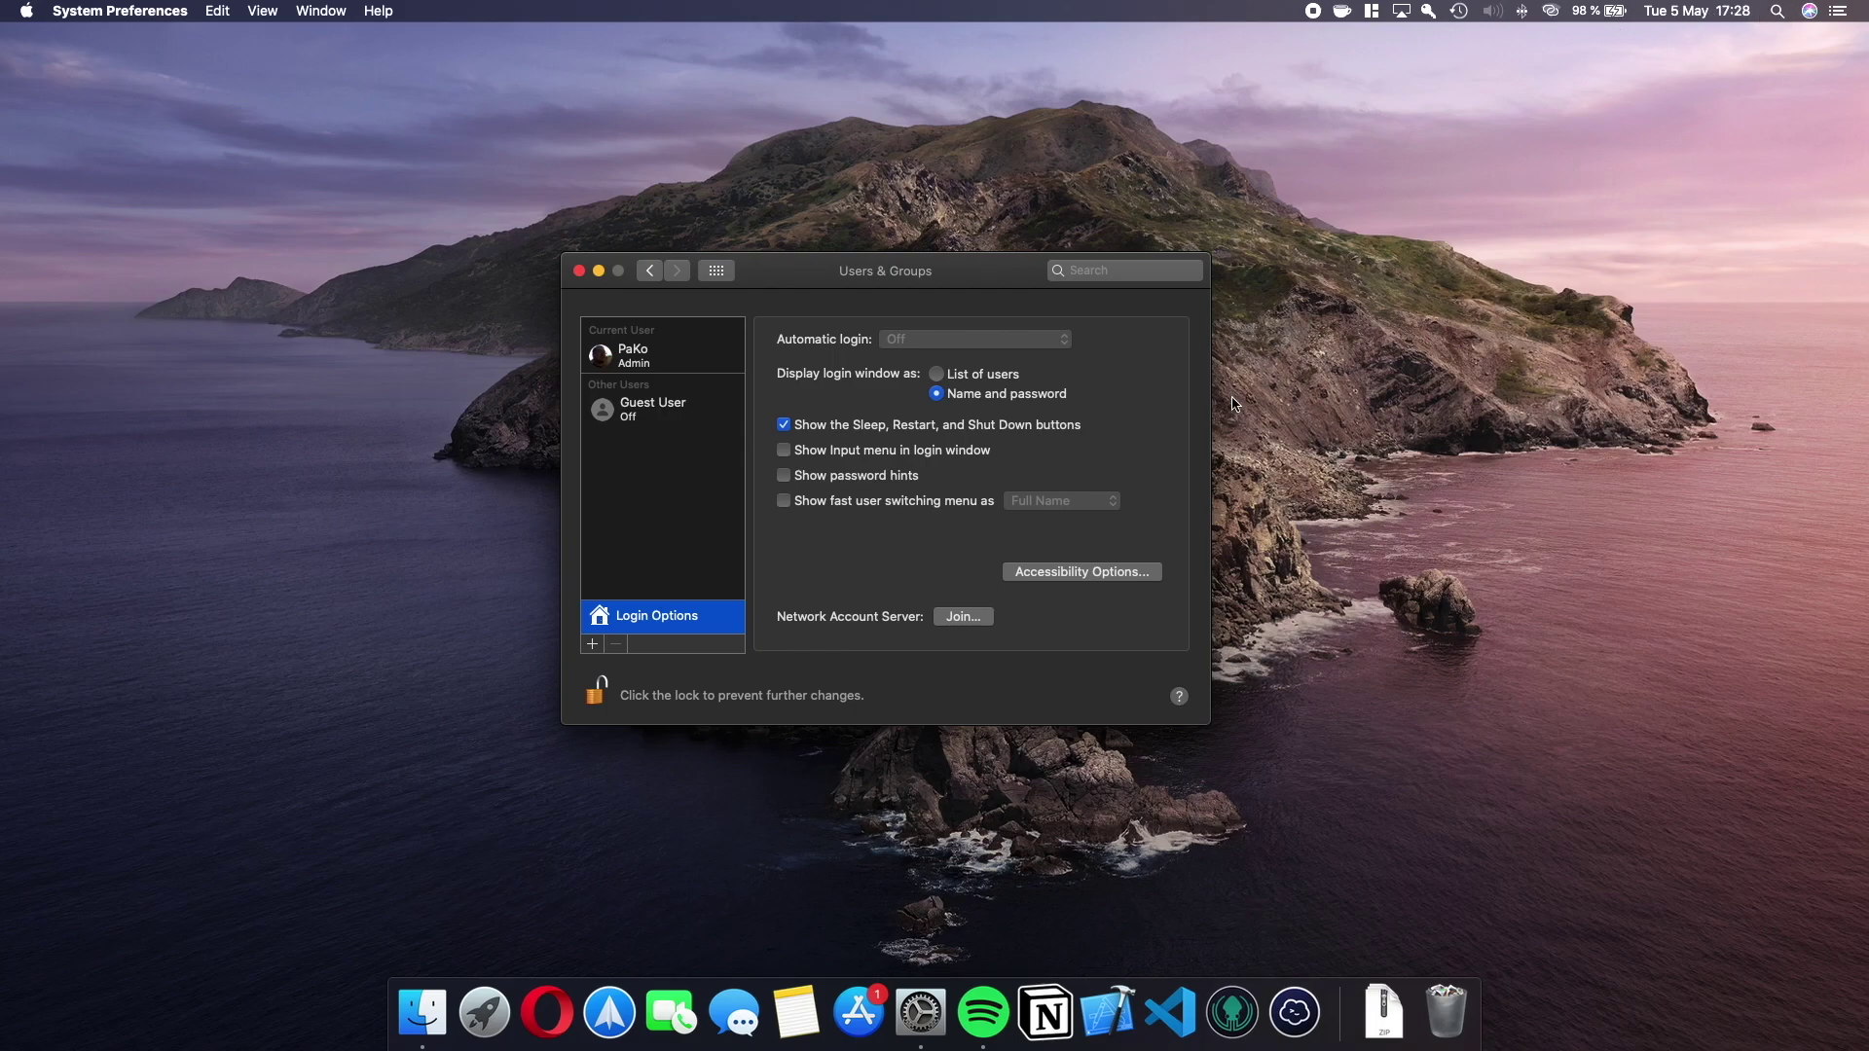
left_click(937, 381)
Toggle password hints on and off, and enable the fast user switching menu shown as Full Name.
left_click(784, 477)
left_click(787, 481)
left_click(784, 502)
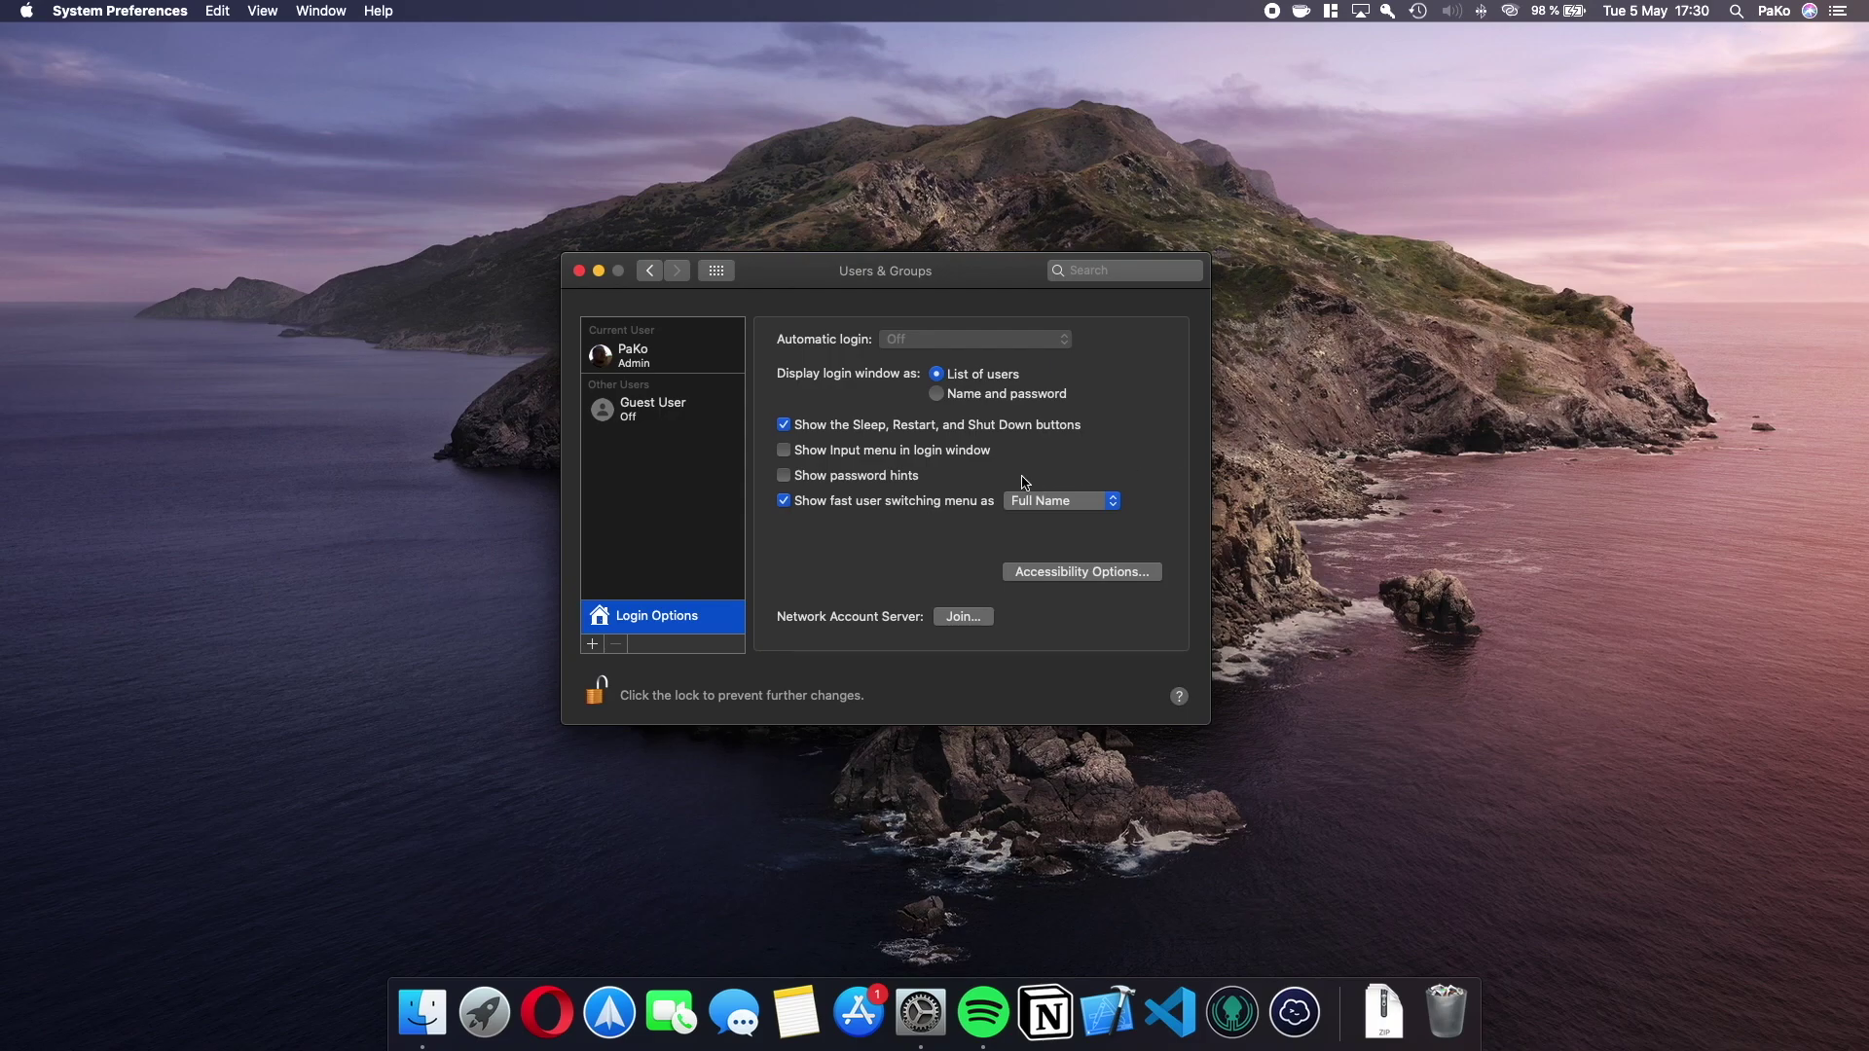
left_click(1090, 505)
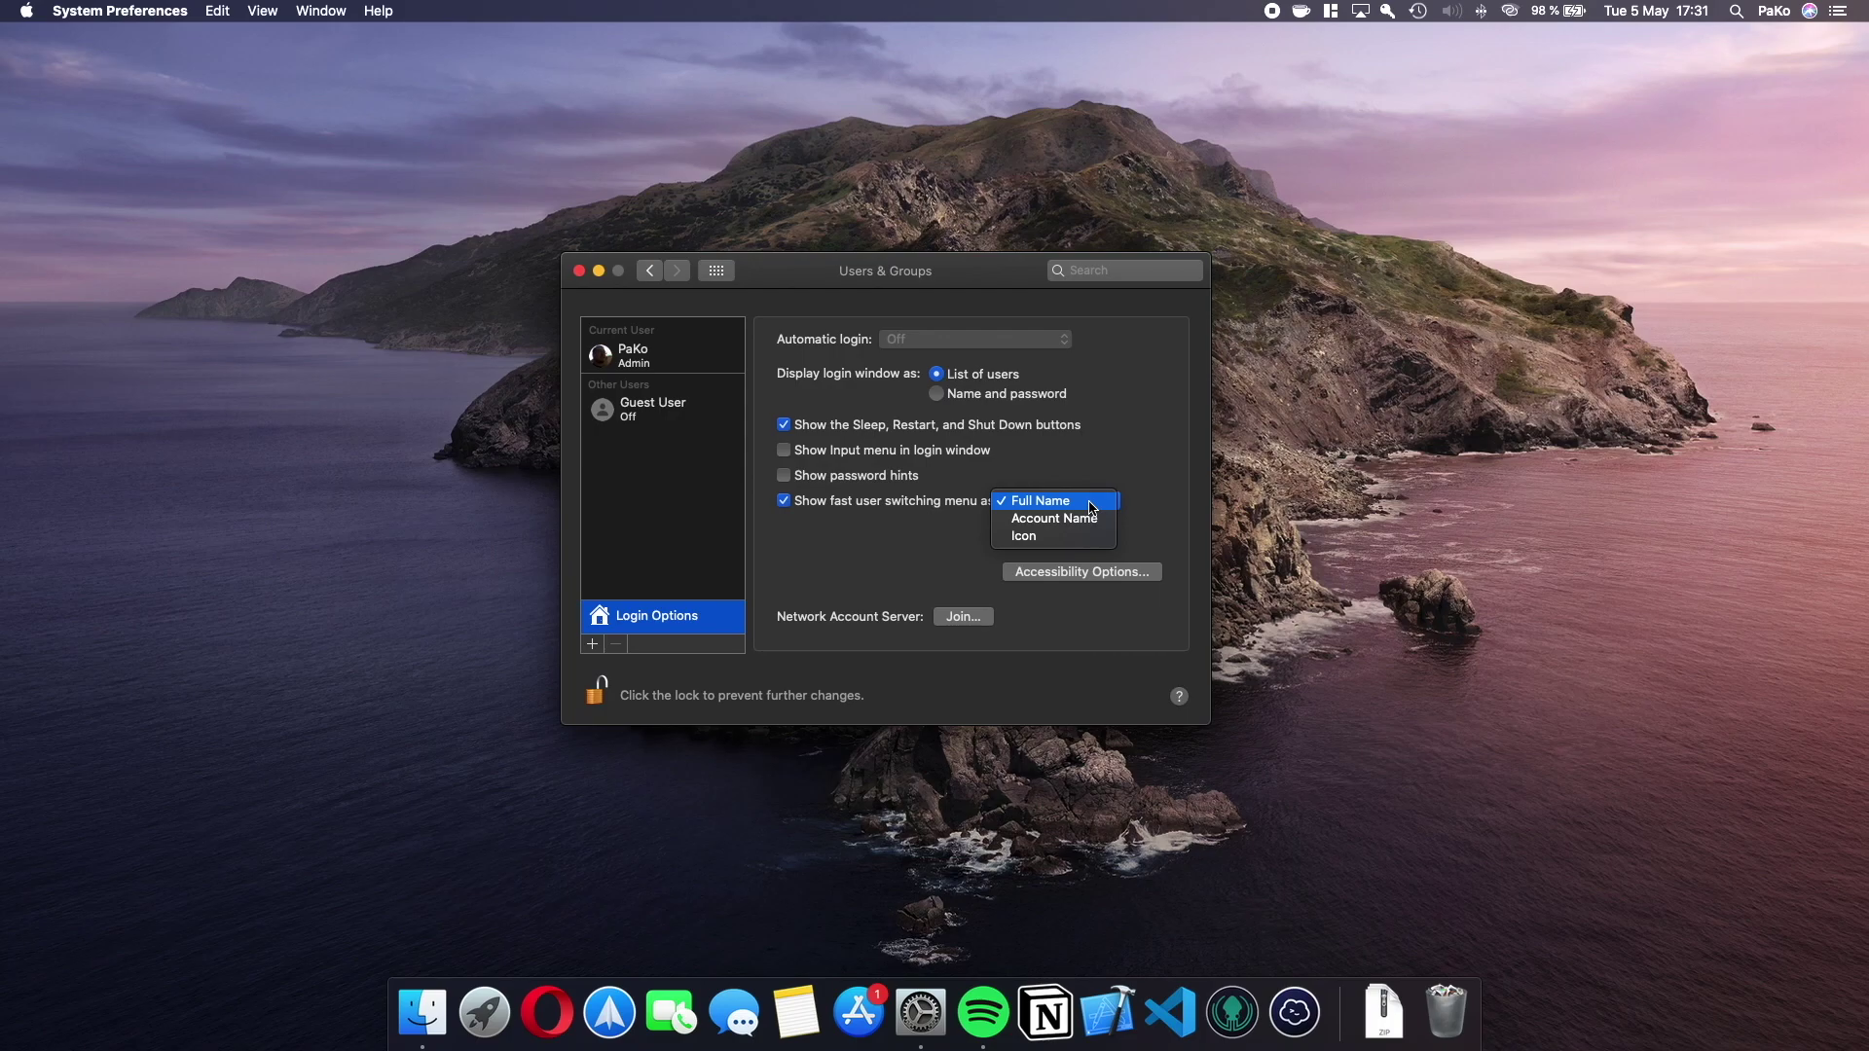
Label fast user switching as Icon, after trying Account Name, and preview its menu-bar menu.
left_click(1089, 518)
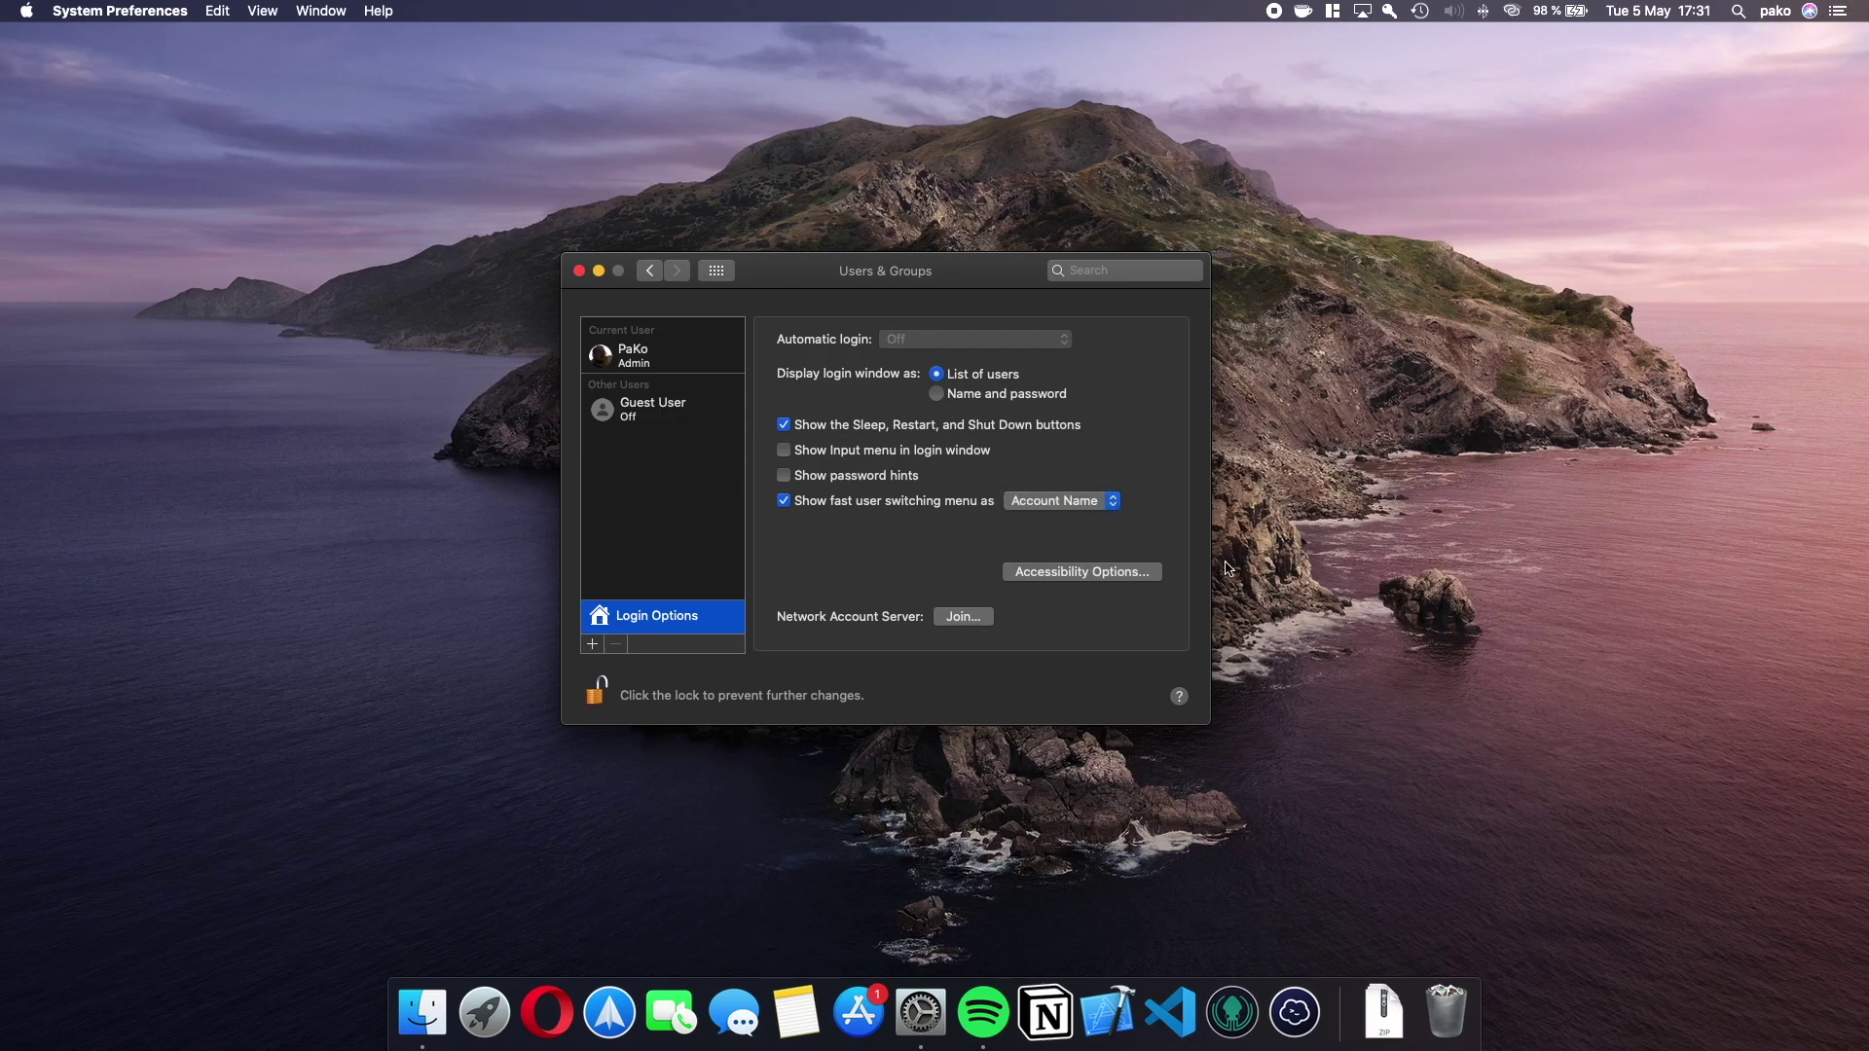
left_click(1084, 505)
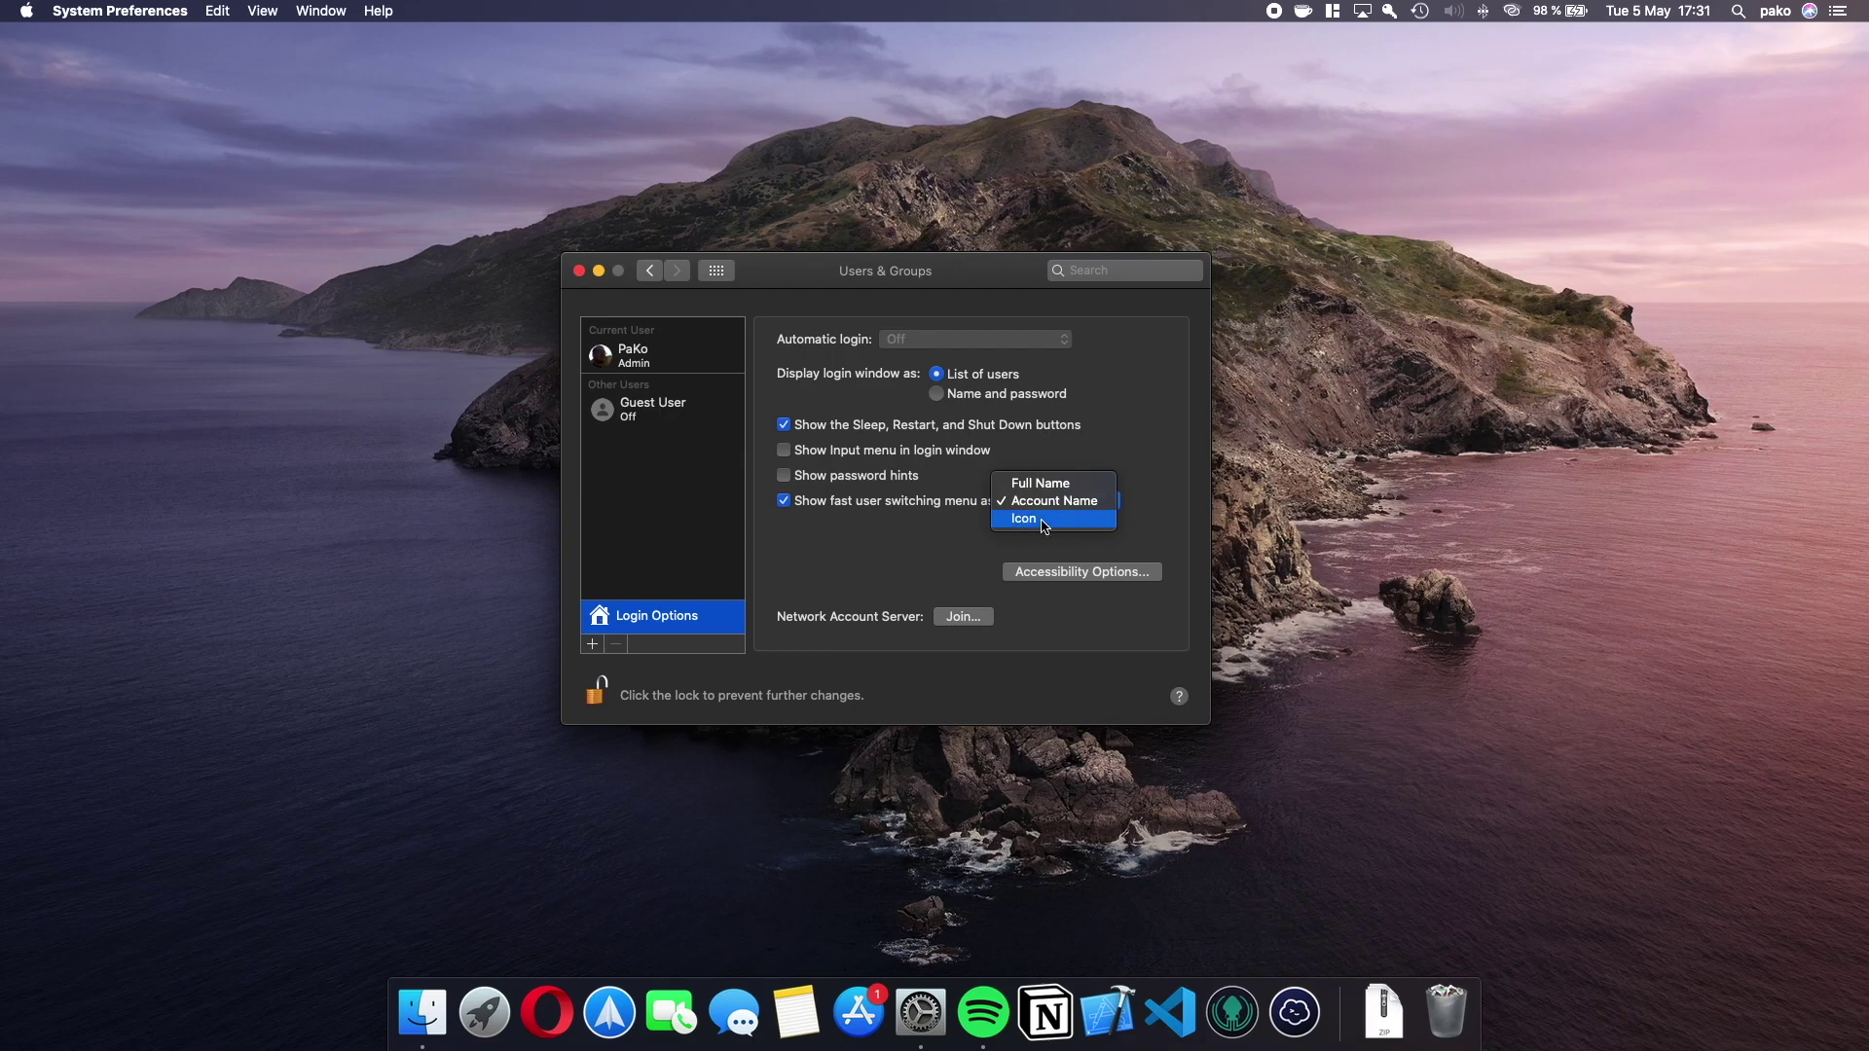
left_click(1051, 519)
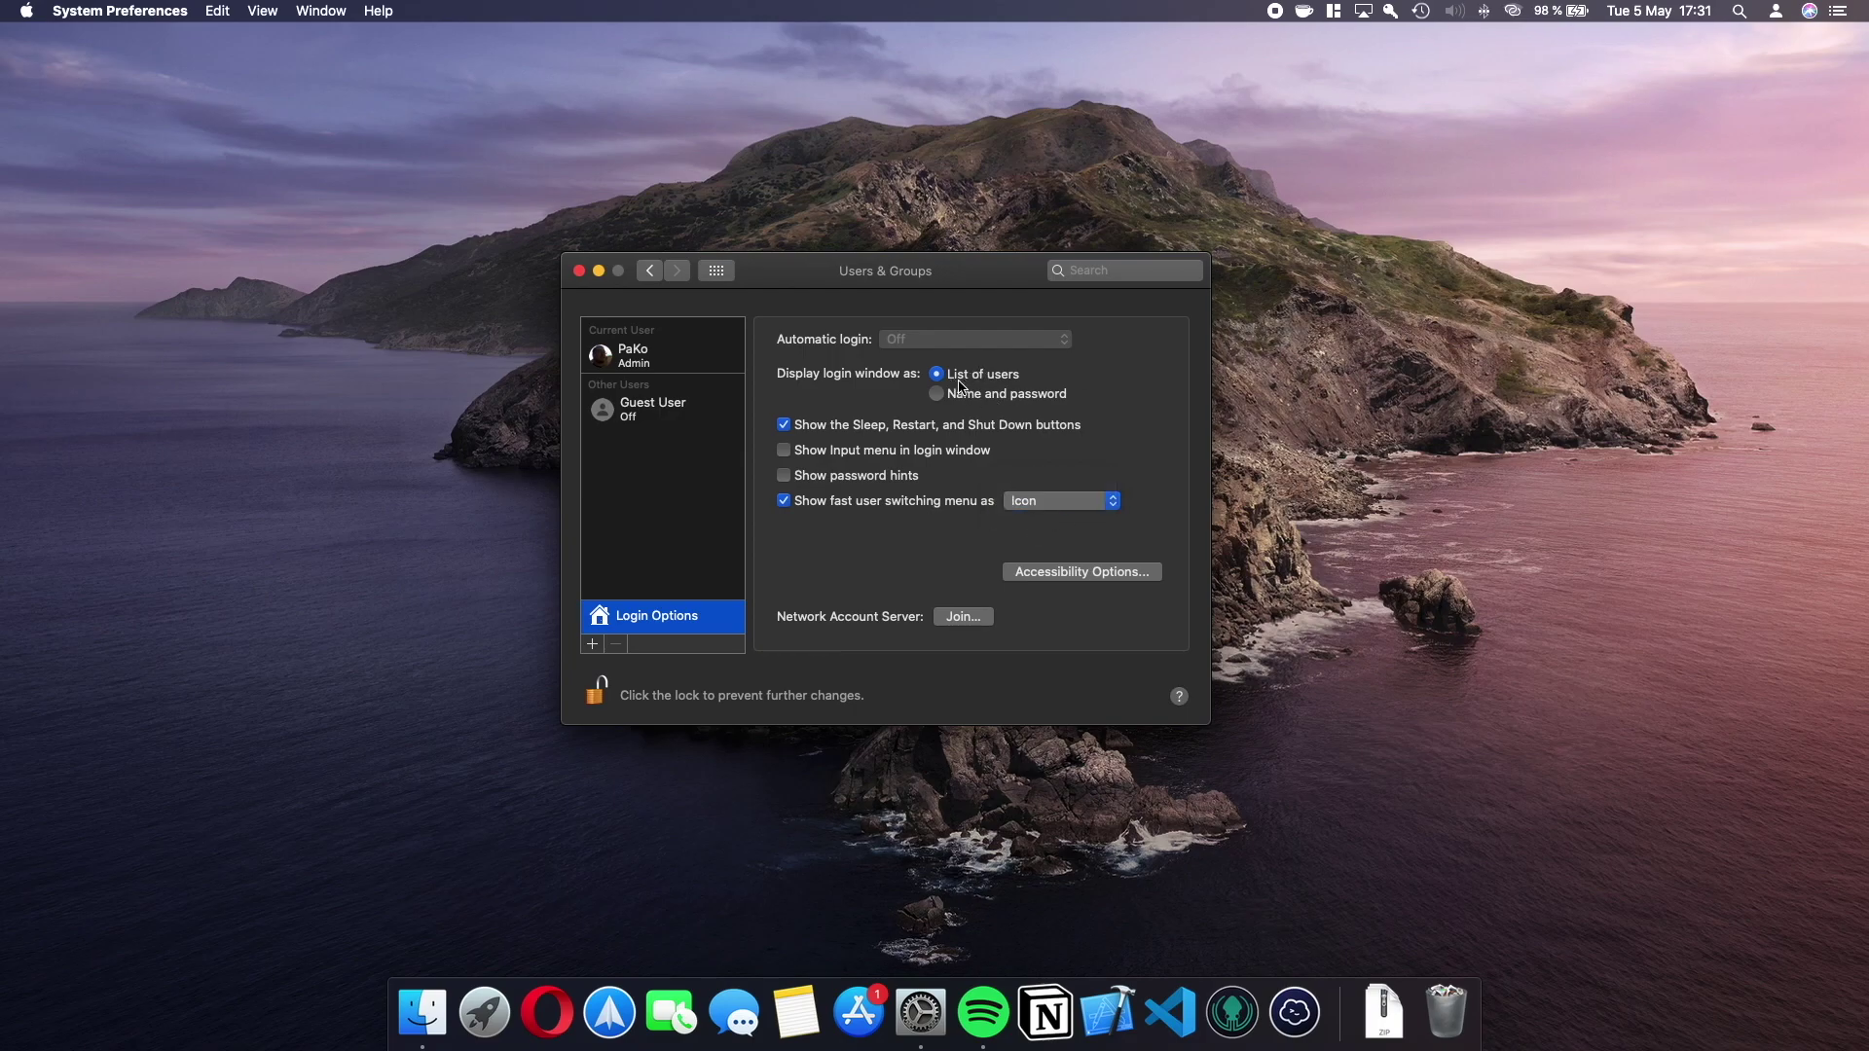
left_click(1776, 11)
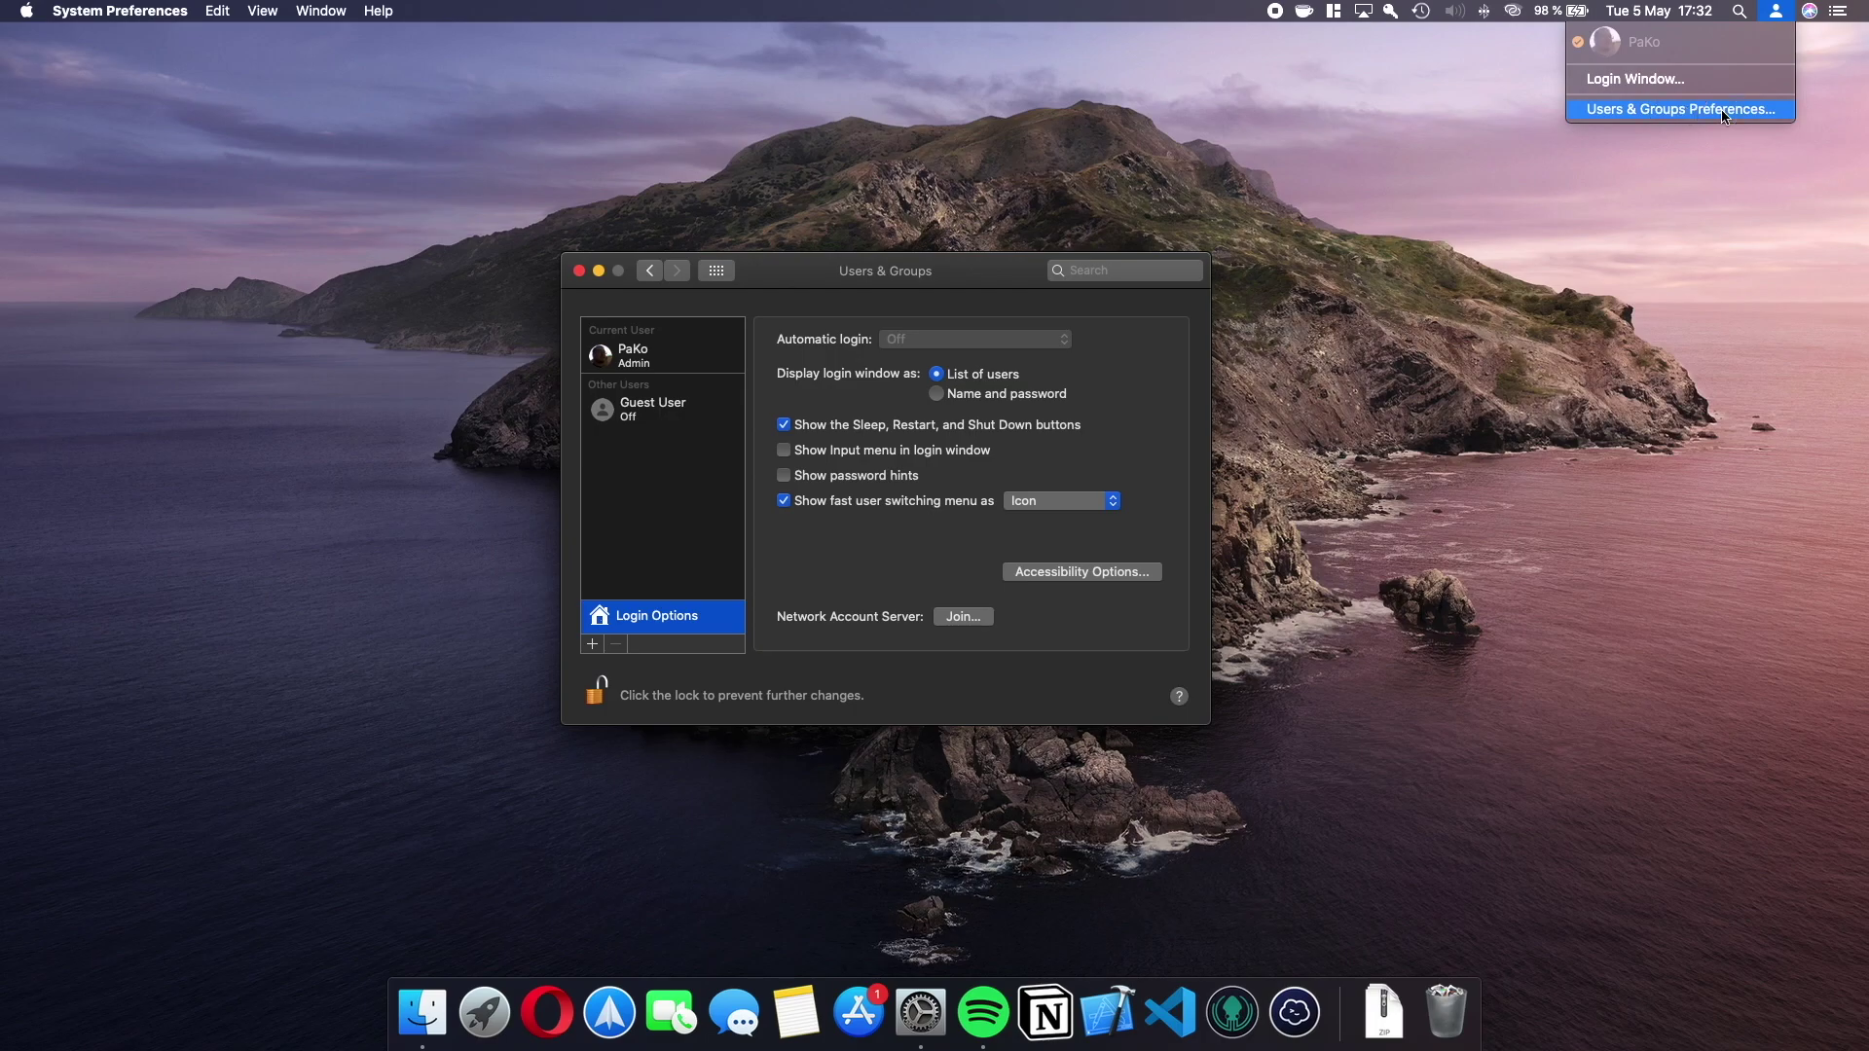
Dismiss the menu-bar user menu and start a new Standard account form.
left_click(1721, 115)
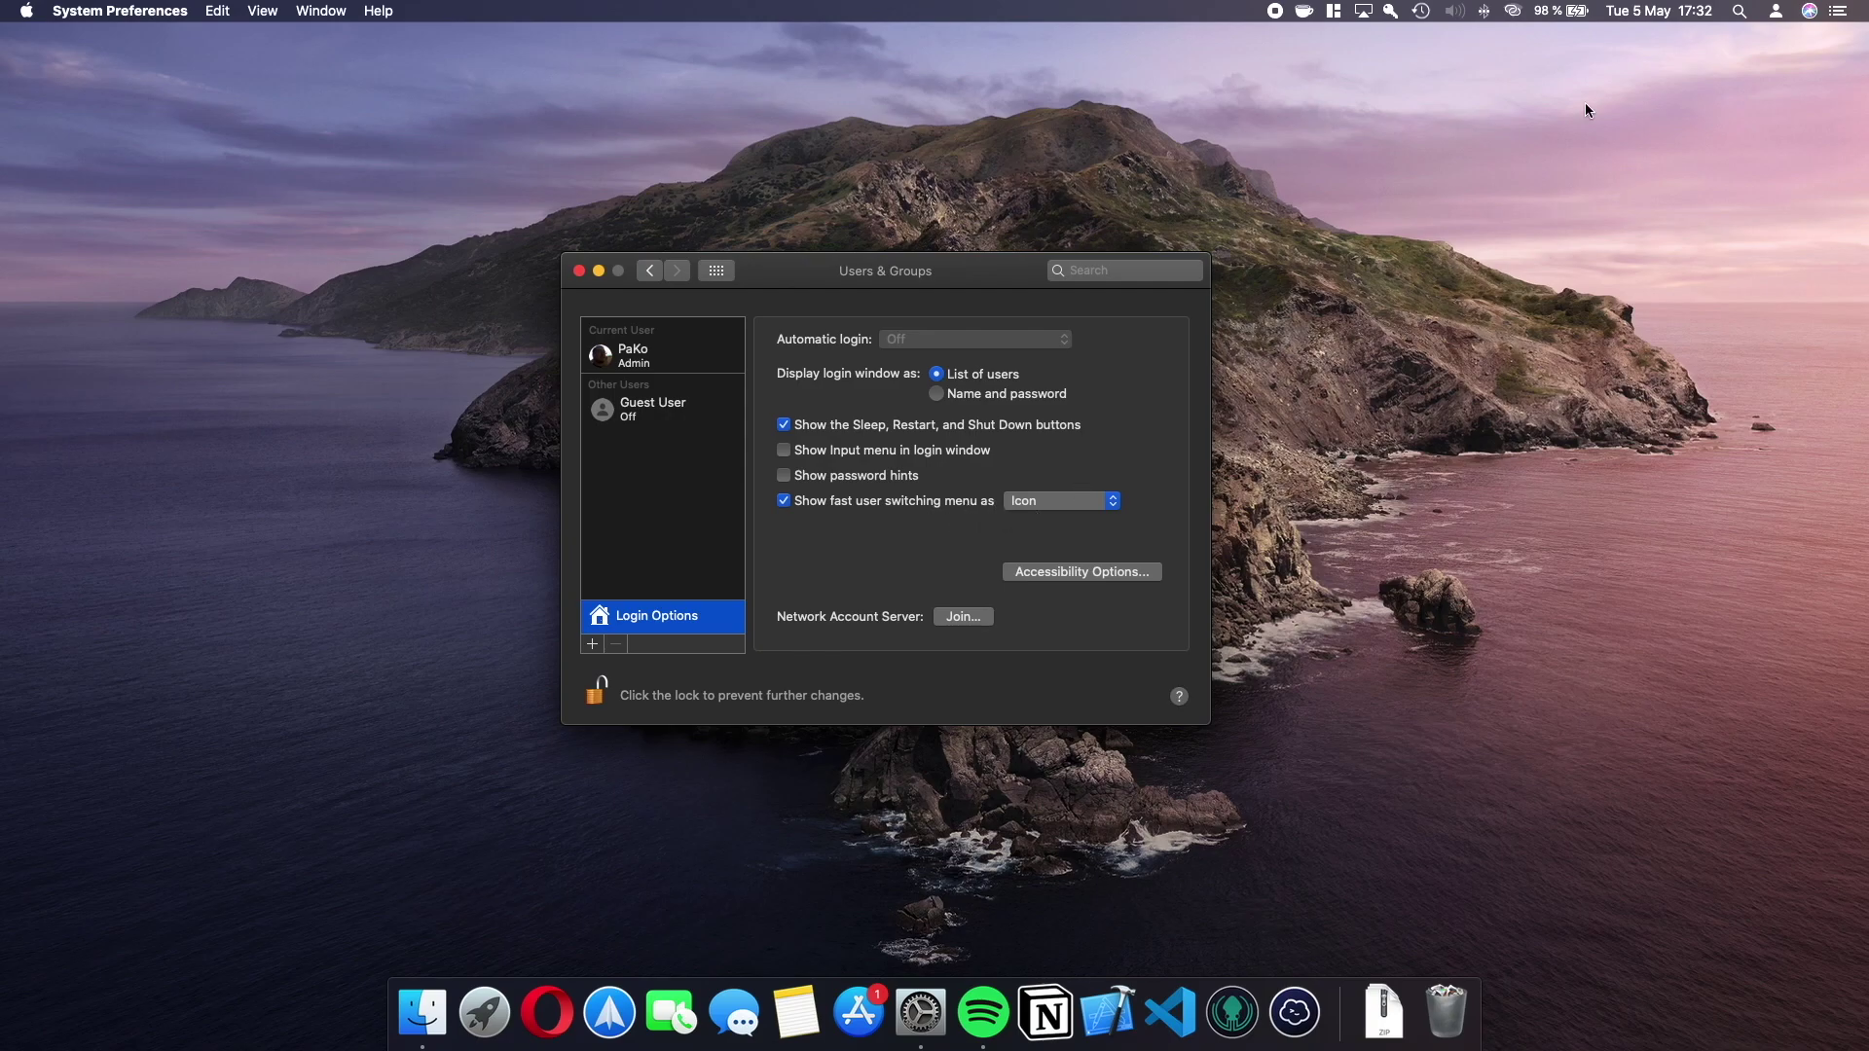
left_click(1775, 13)
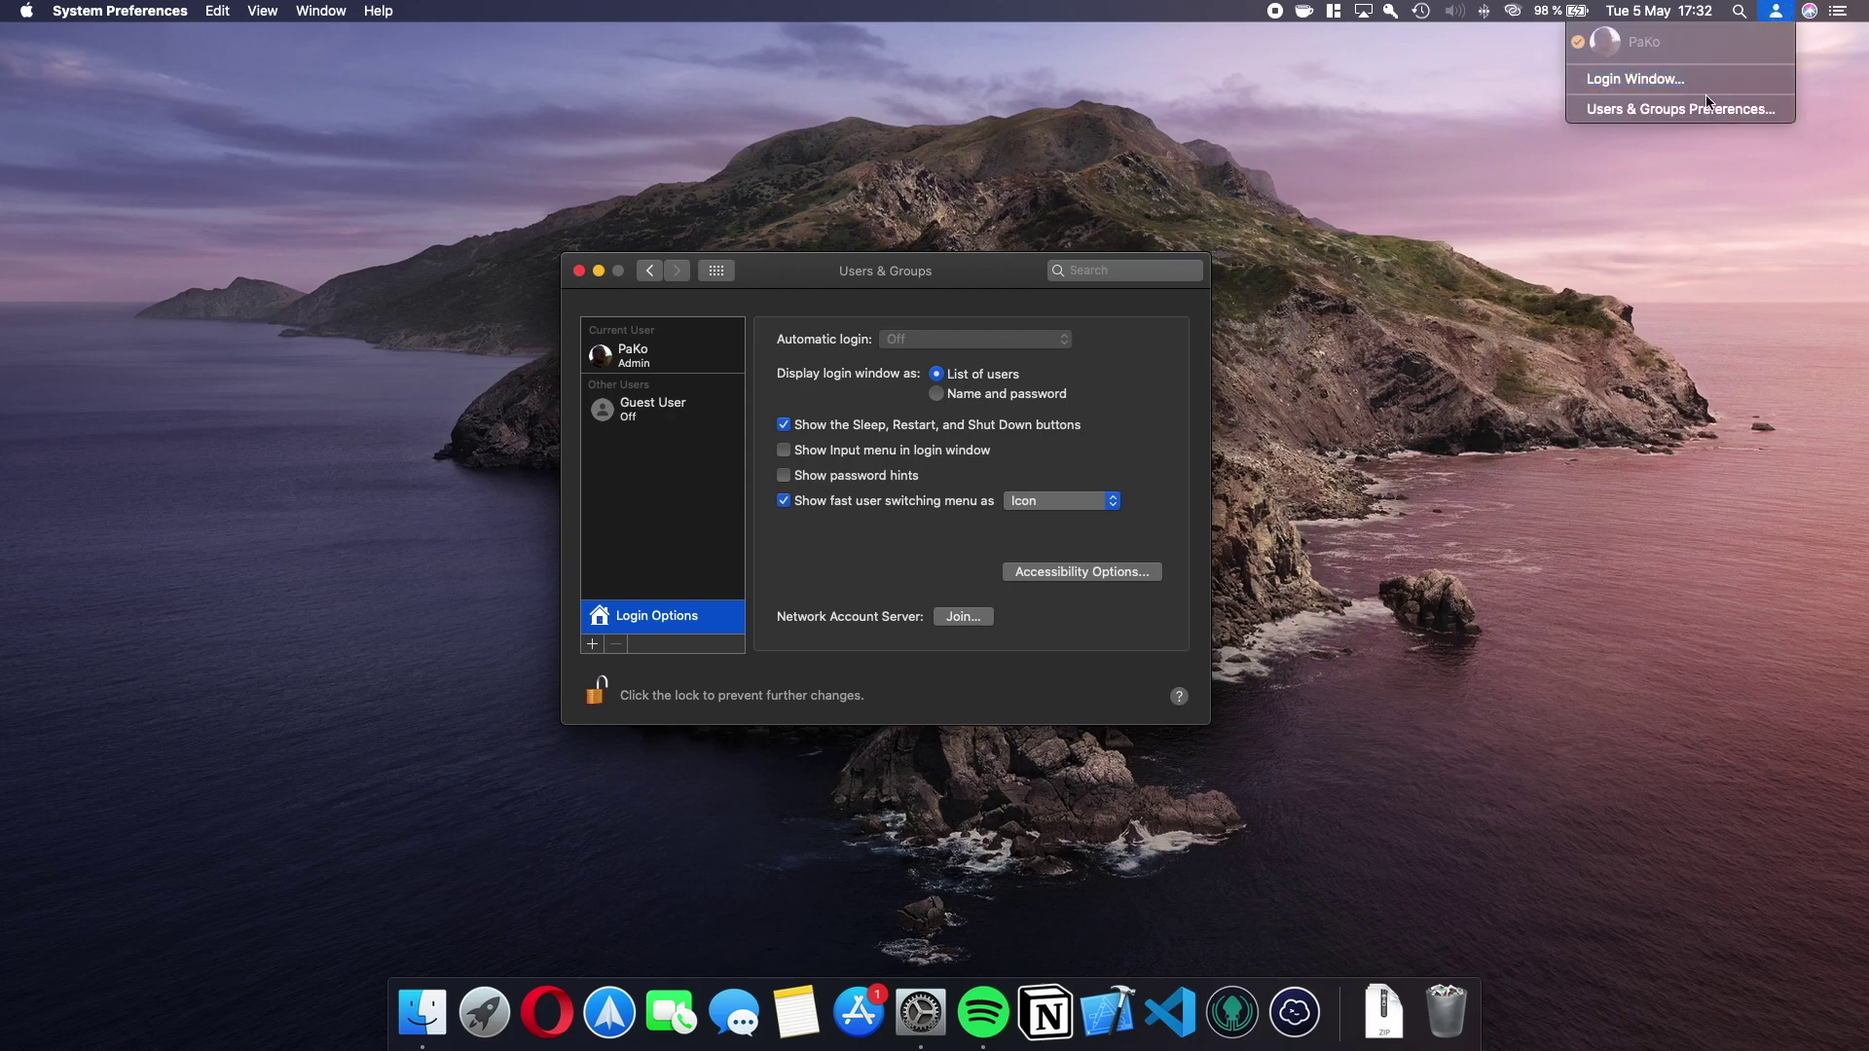
left_click(1645, 109)
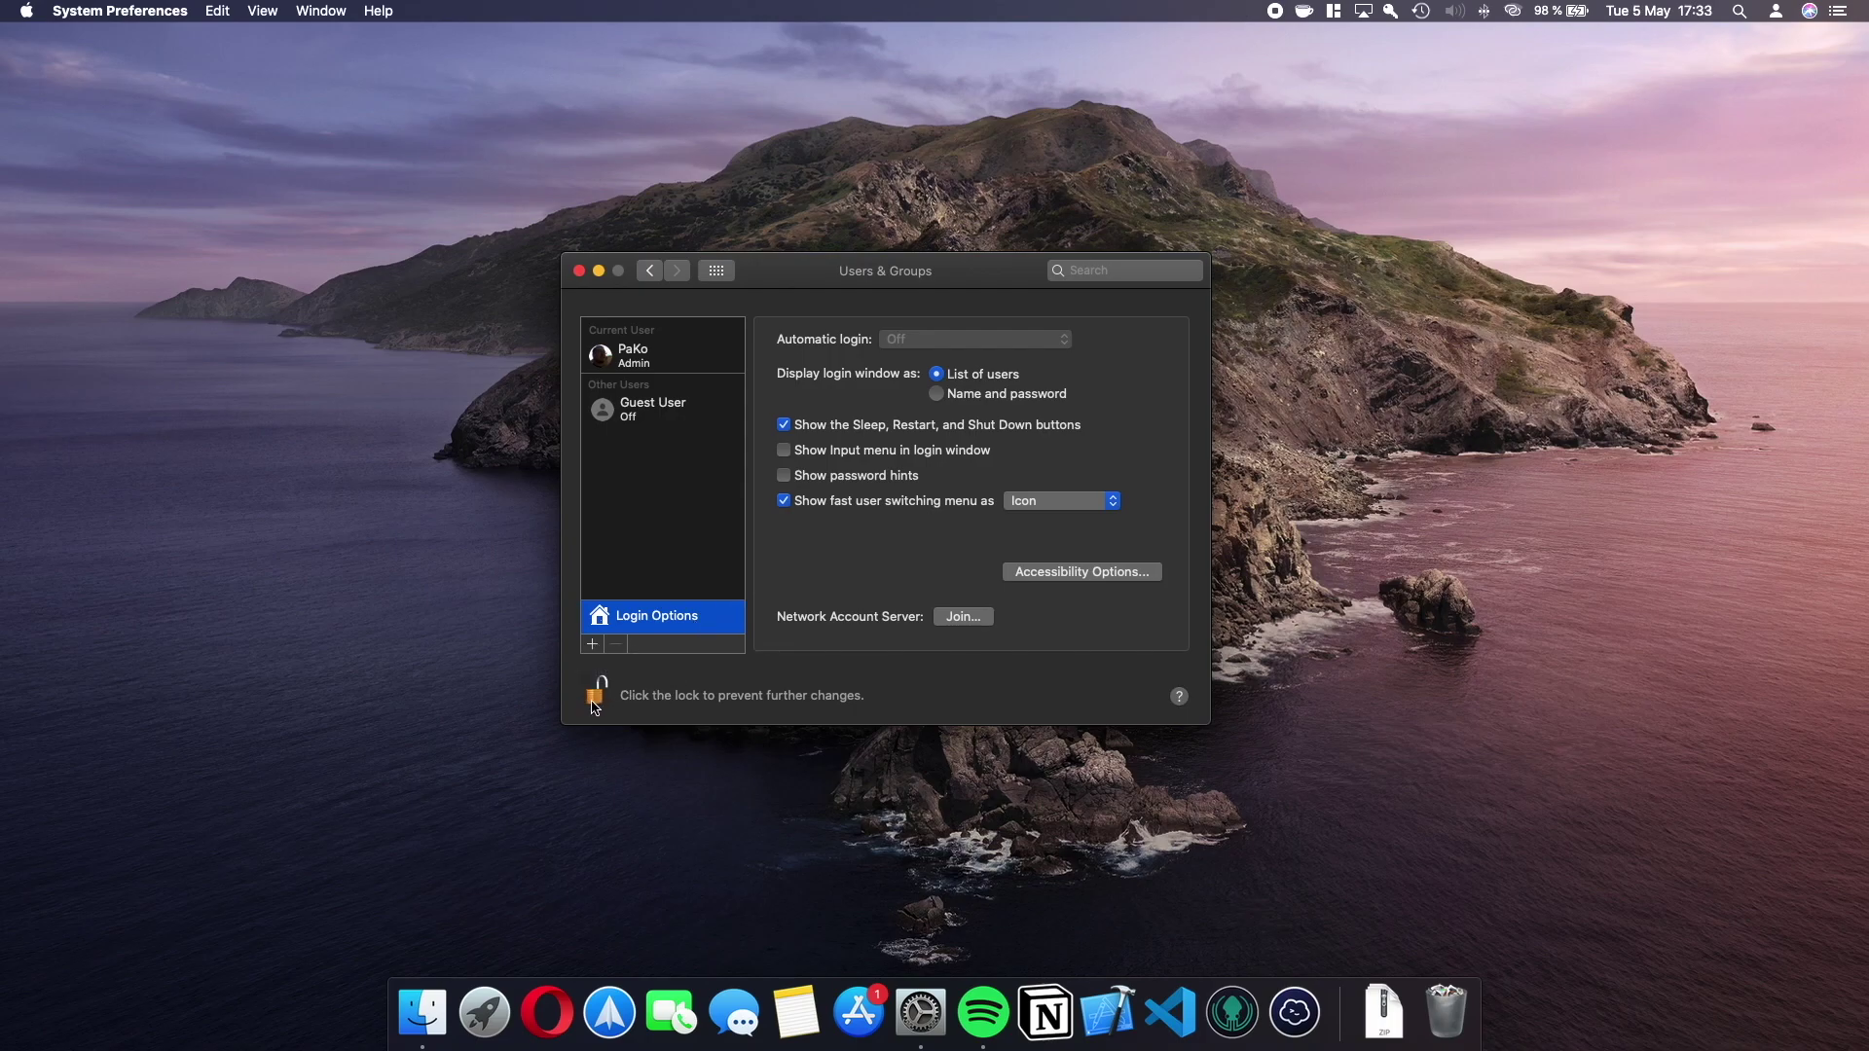
left_click(593, 647)
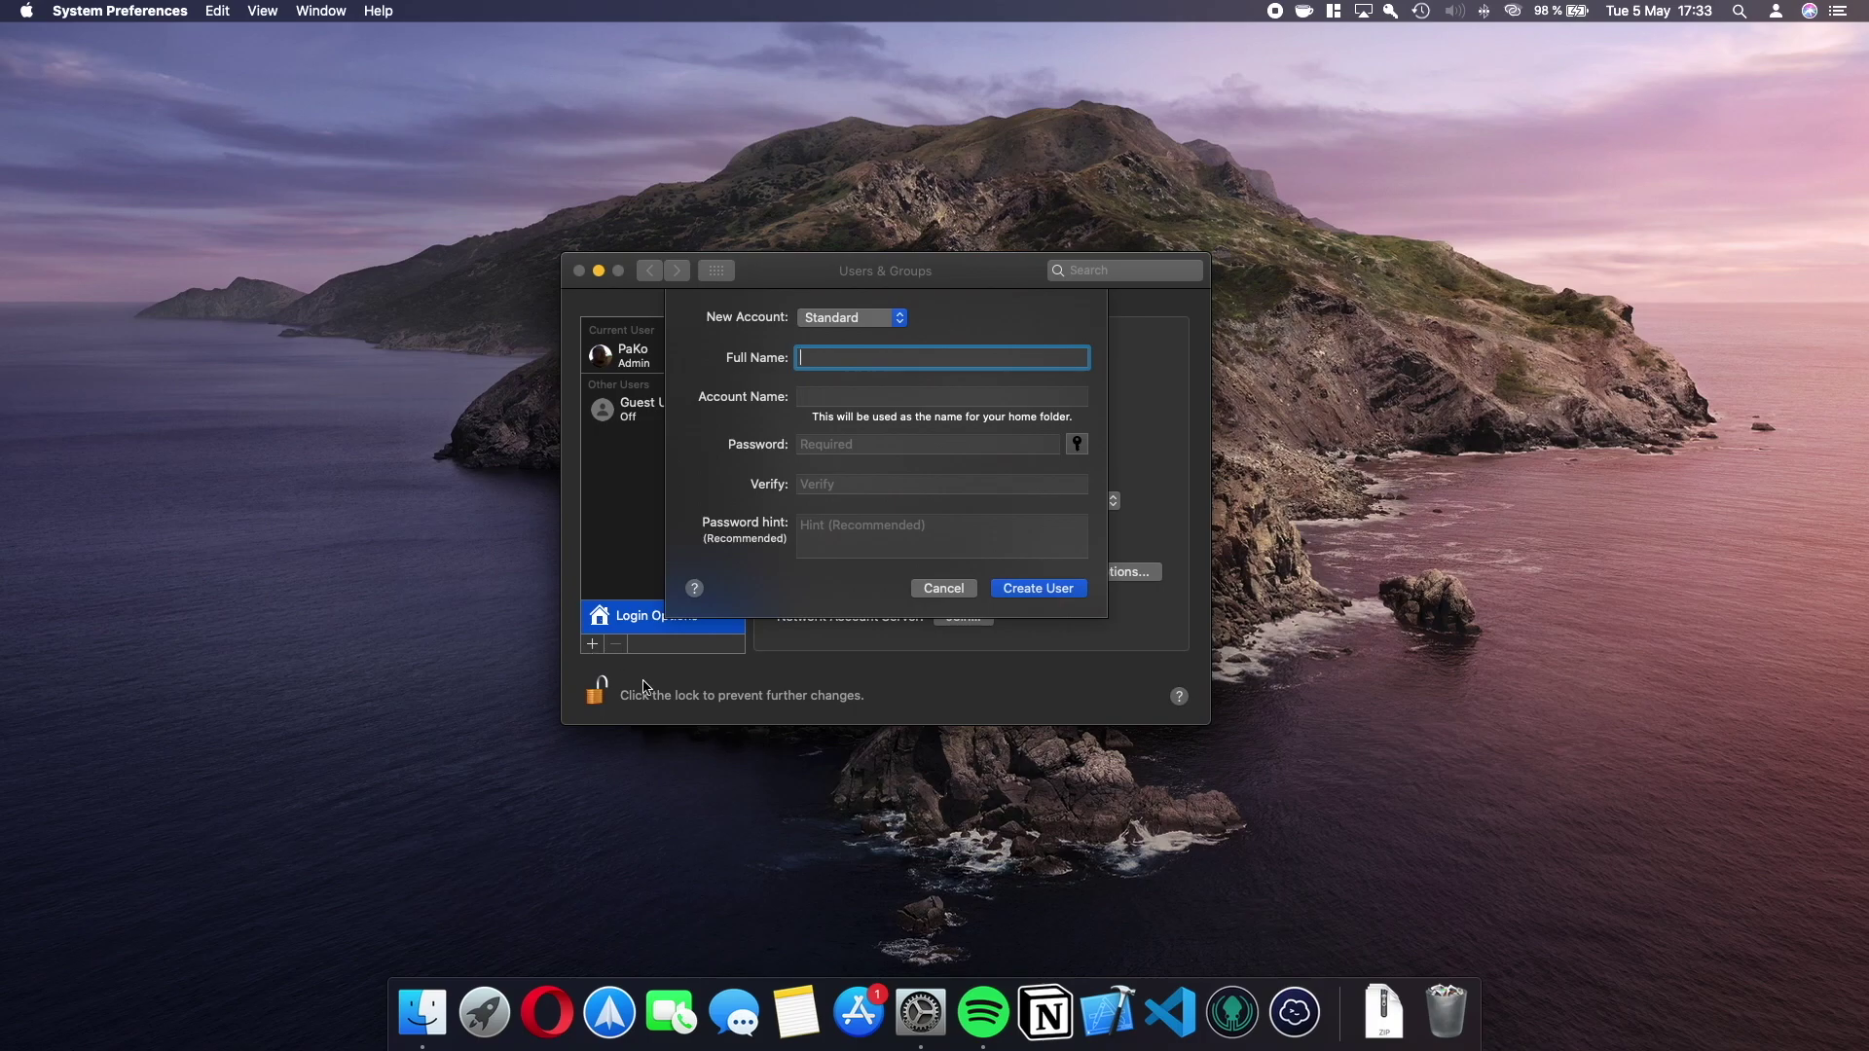
Make the new account an Administrator with Full Name 'Administrador'.
left_click(905, 321)
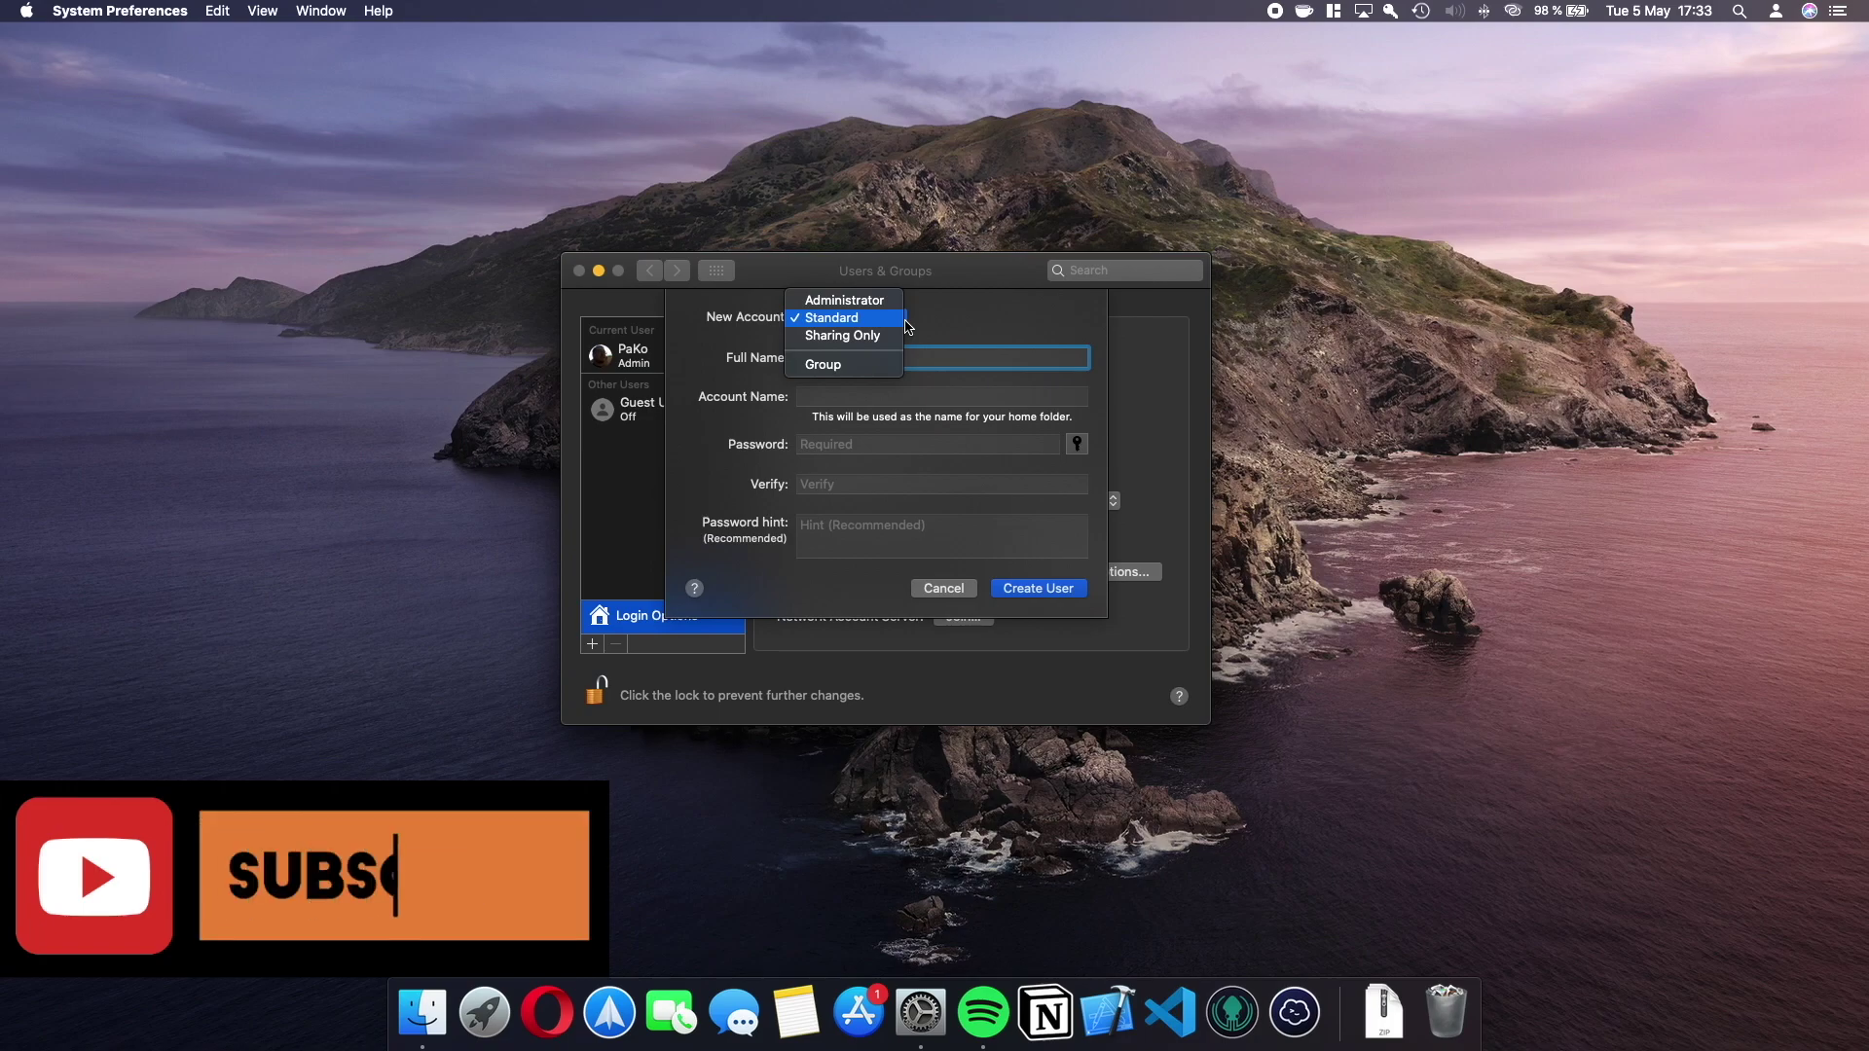
left_click(845, 300)
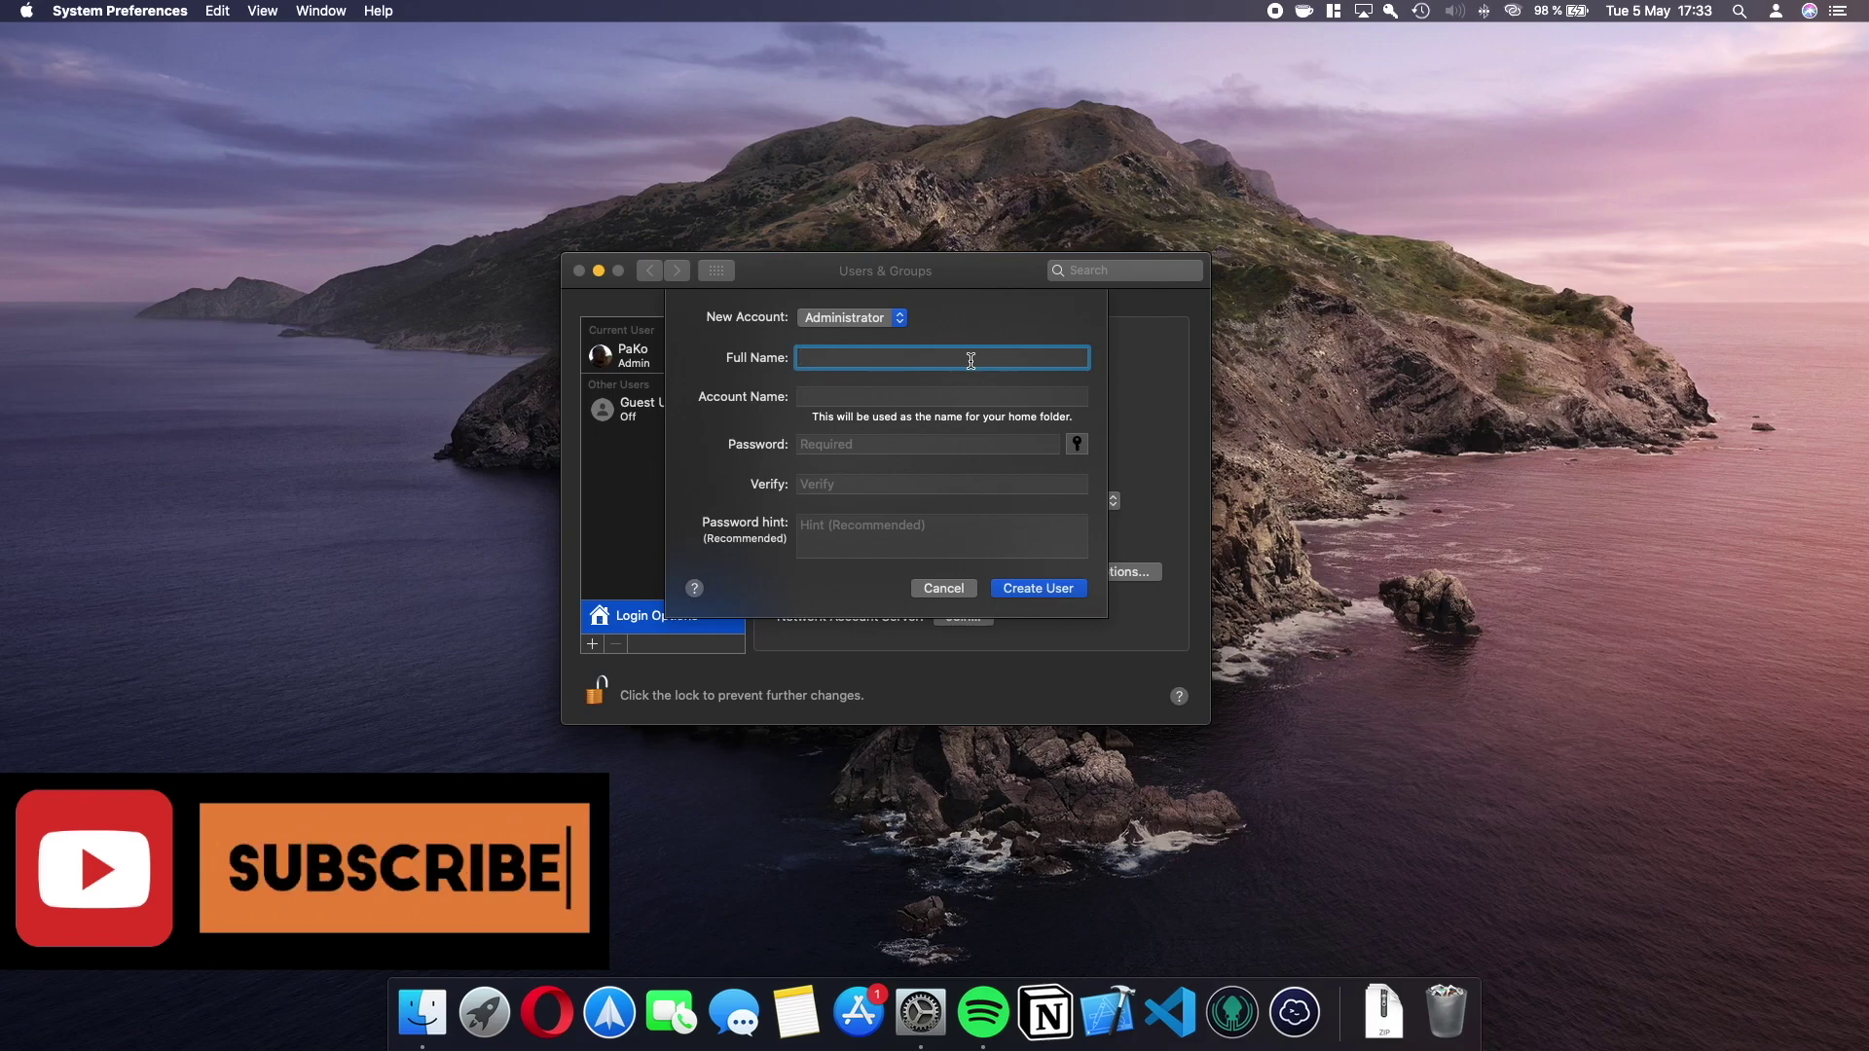
type("Administrado")
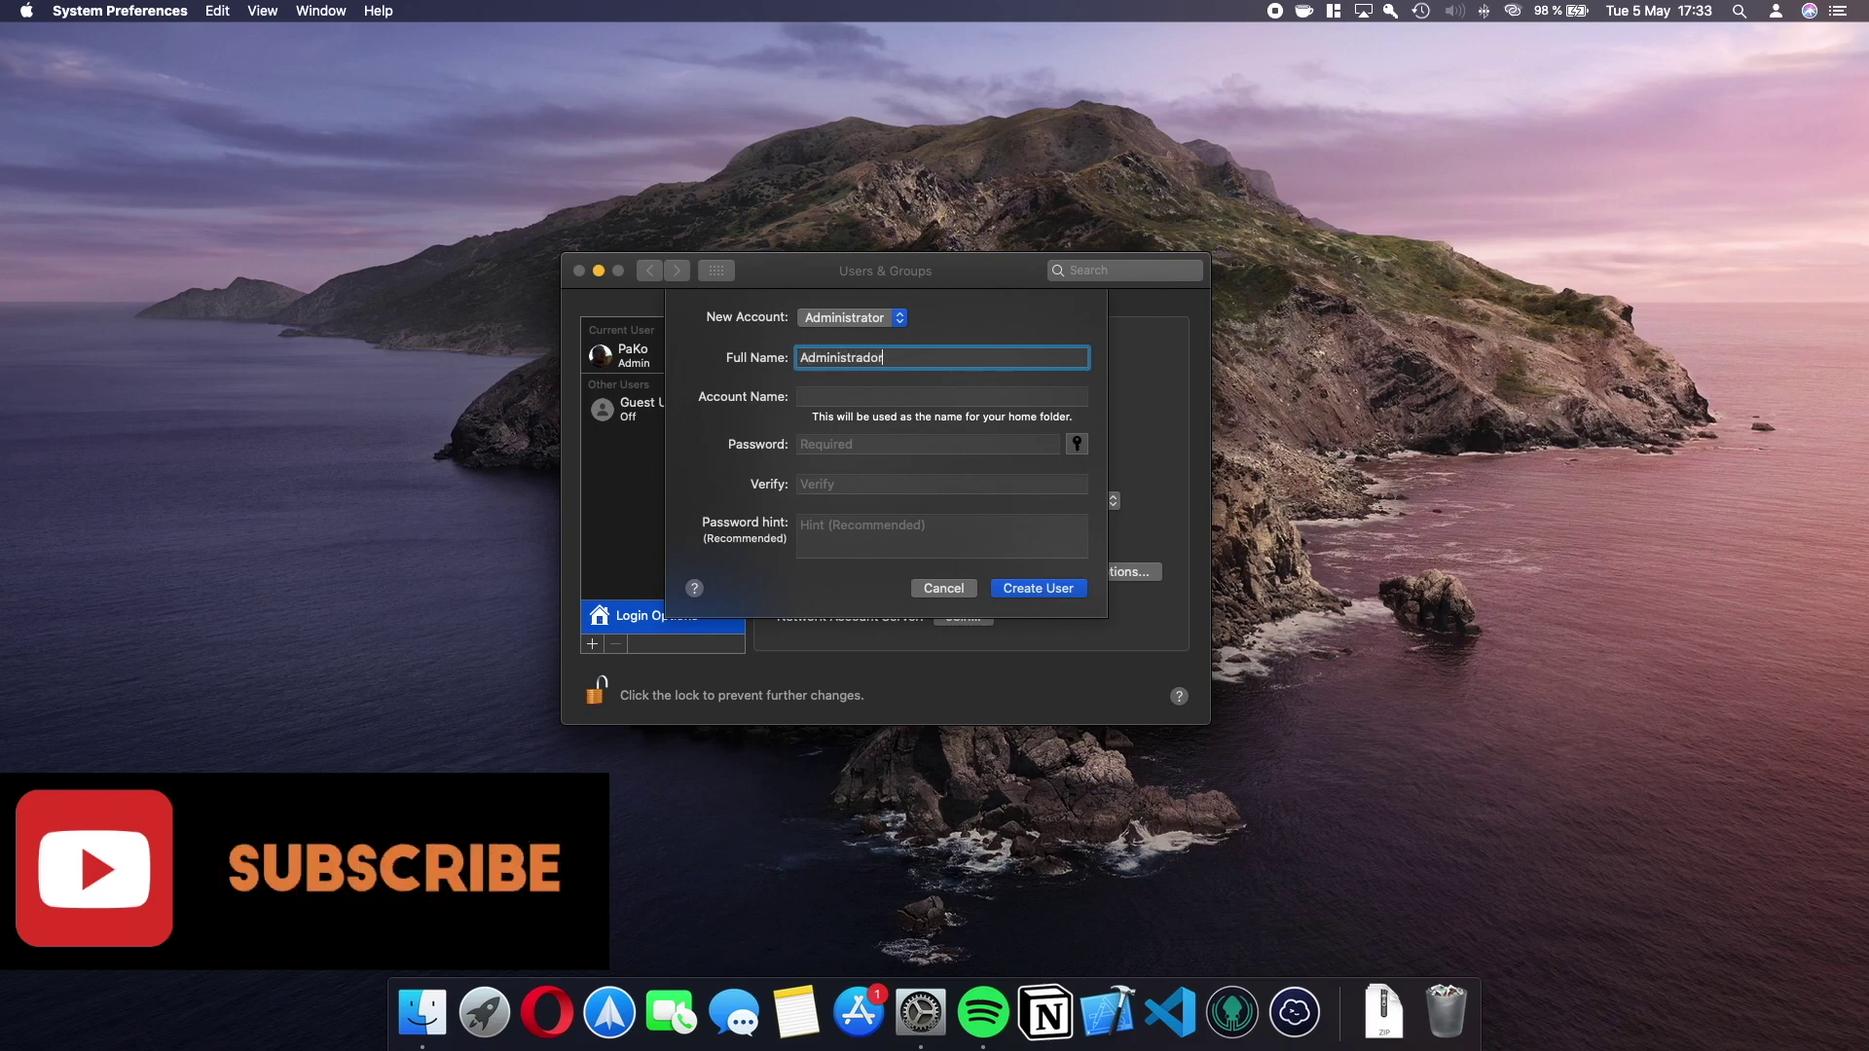
type("r")
key("Tab")
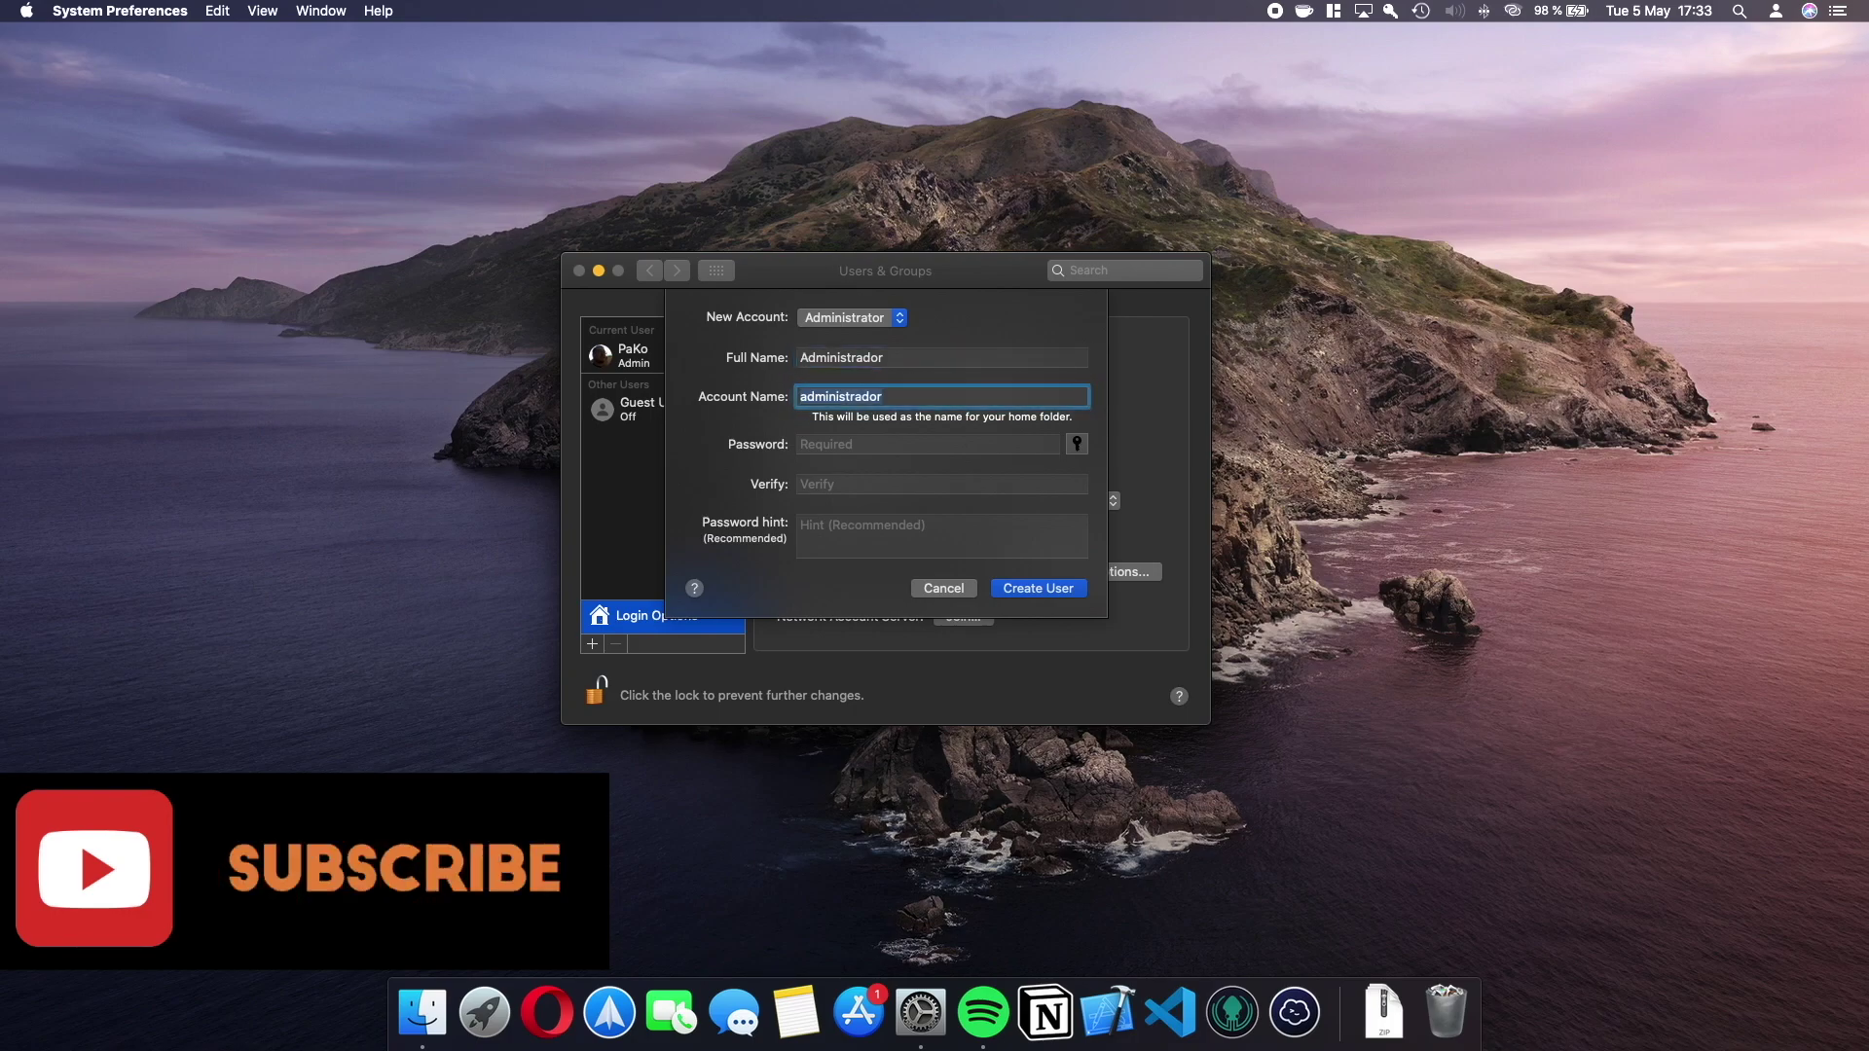
left_click(918, 446)
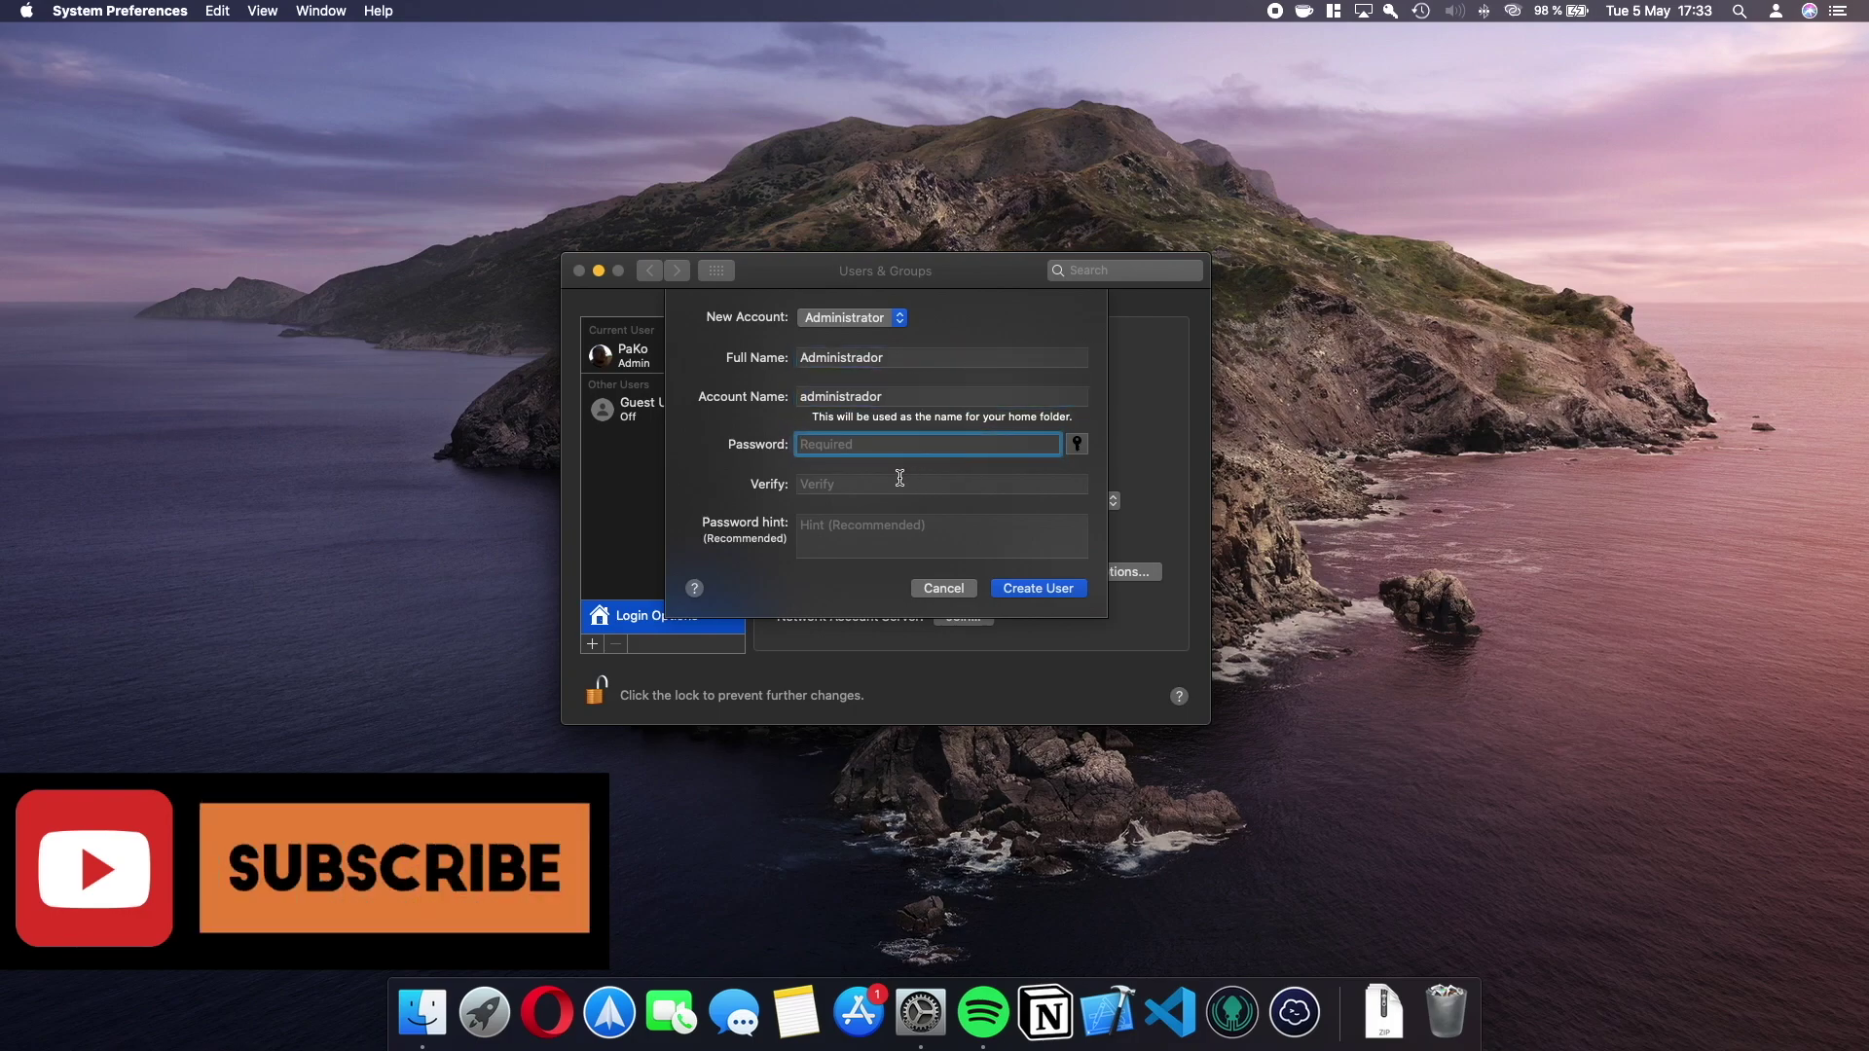
left_click(897, 483)
left_click(898, 526)
Type a Spanish password-reminder hint, then erase it.
type("recordario d")
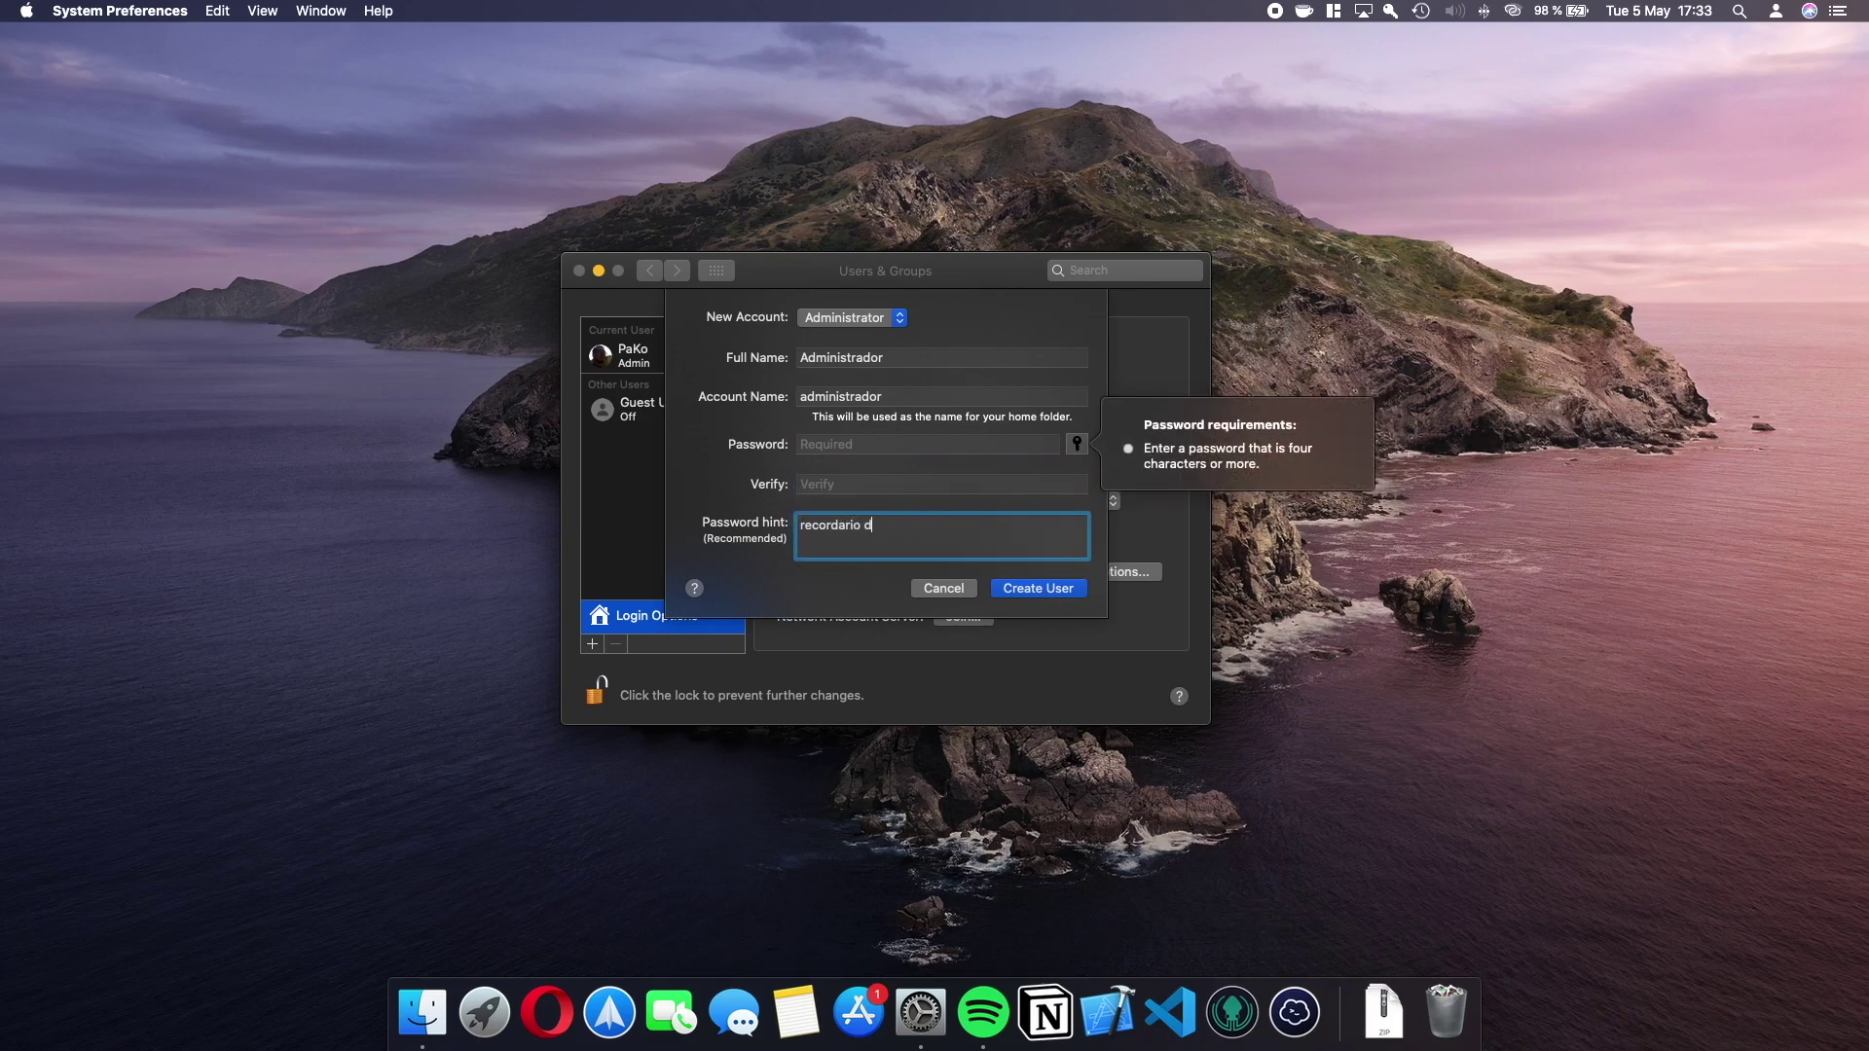
key("BackSpace")
key("BackSpace")
key("BackSpace")
key("BackSpace")
key("BackSpace")
type("triorio de contraseña")
key("super+a")
key("BackSpace")
Enter and verify the account password, add a hint, and create the user.
left_click(924, 448)
type("••••••")
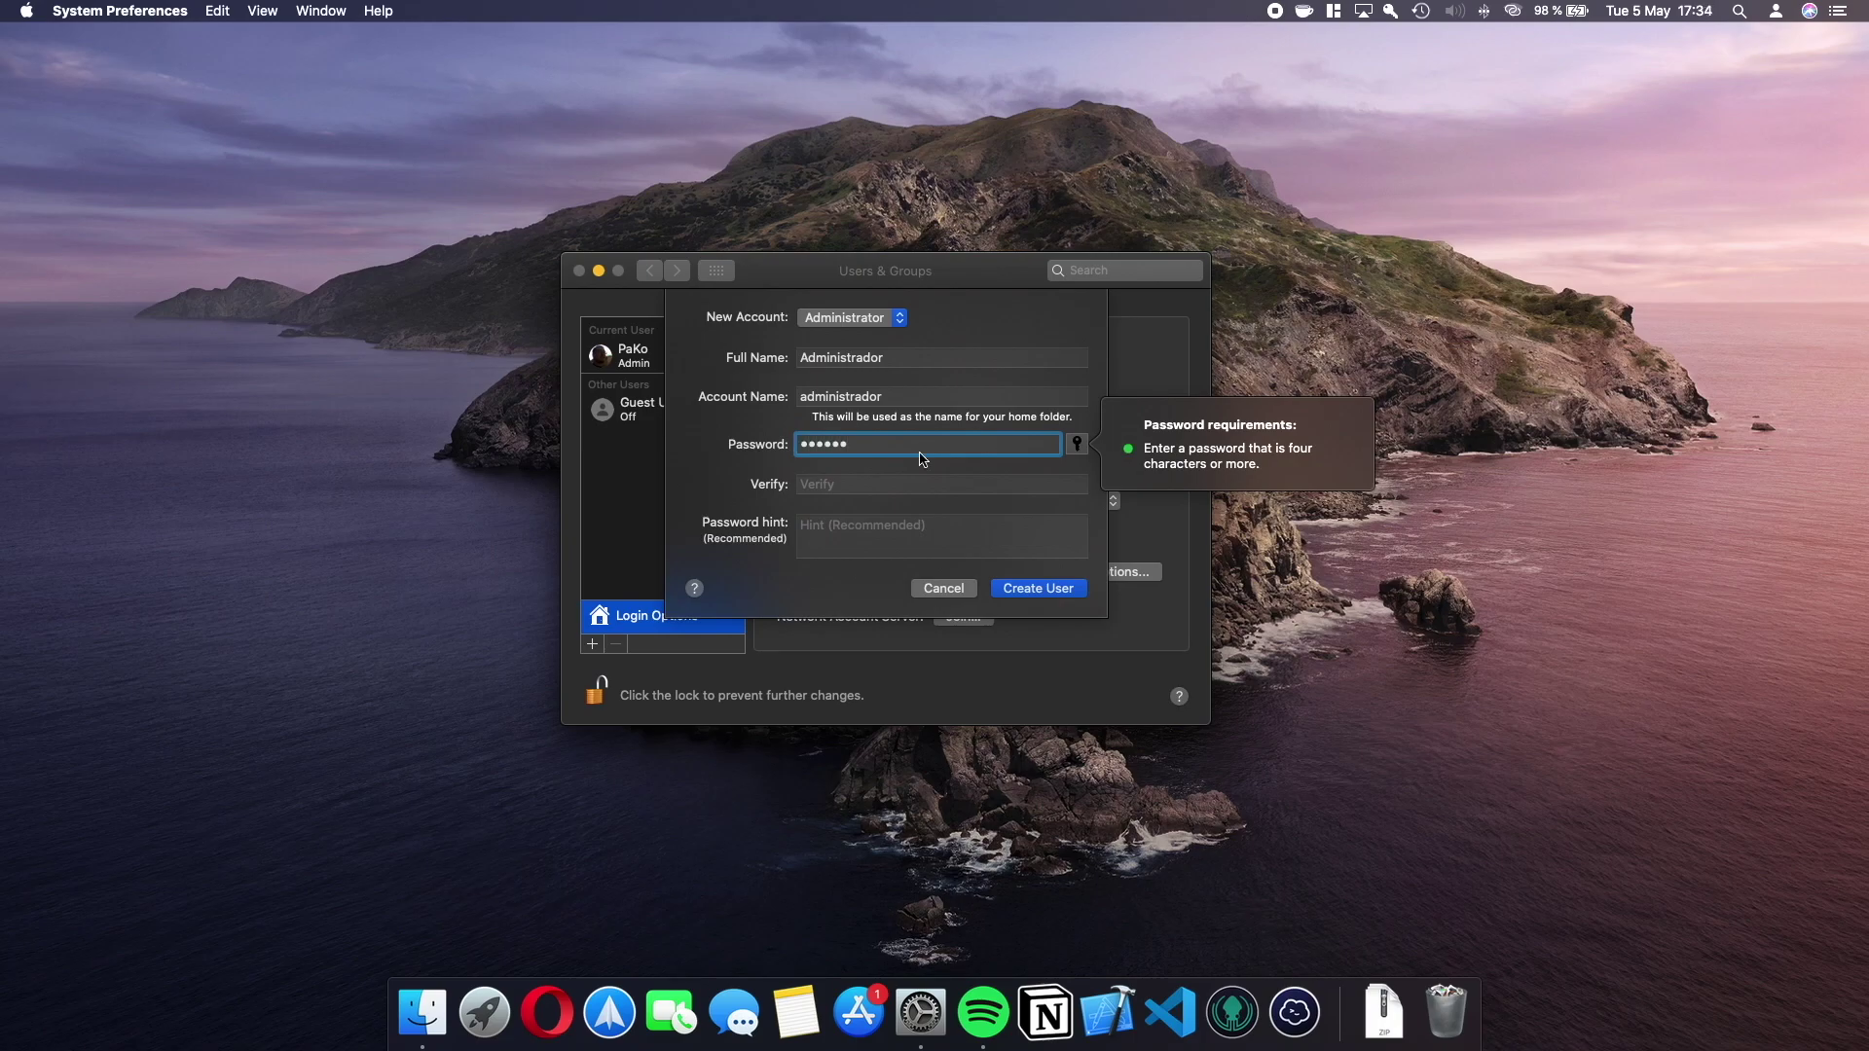
left_click(910, 487)
type("••••••")
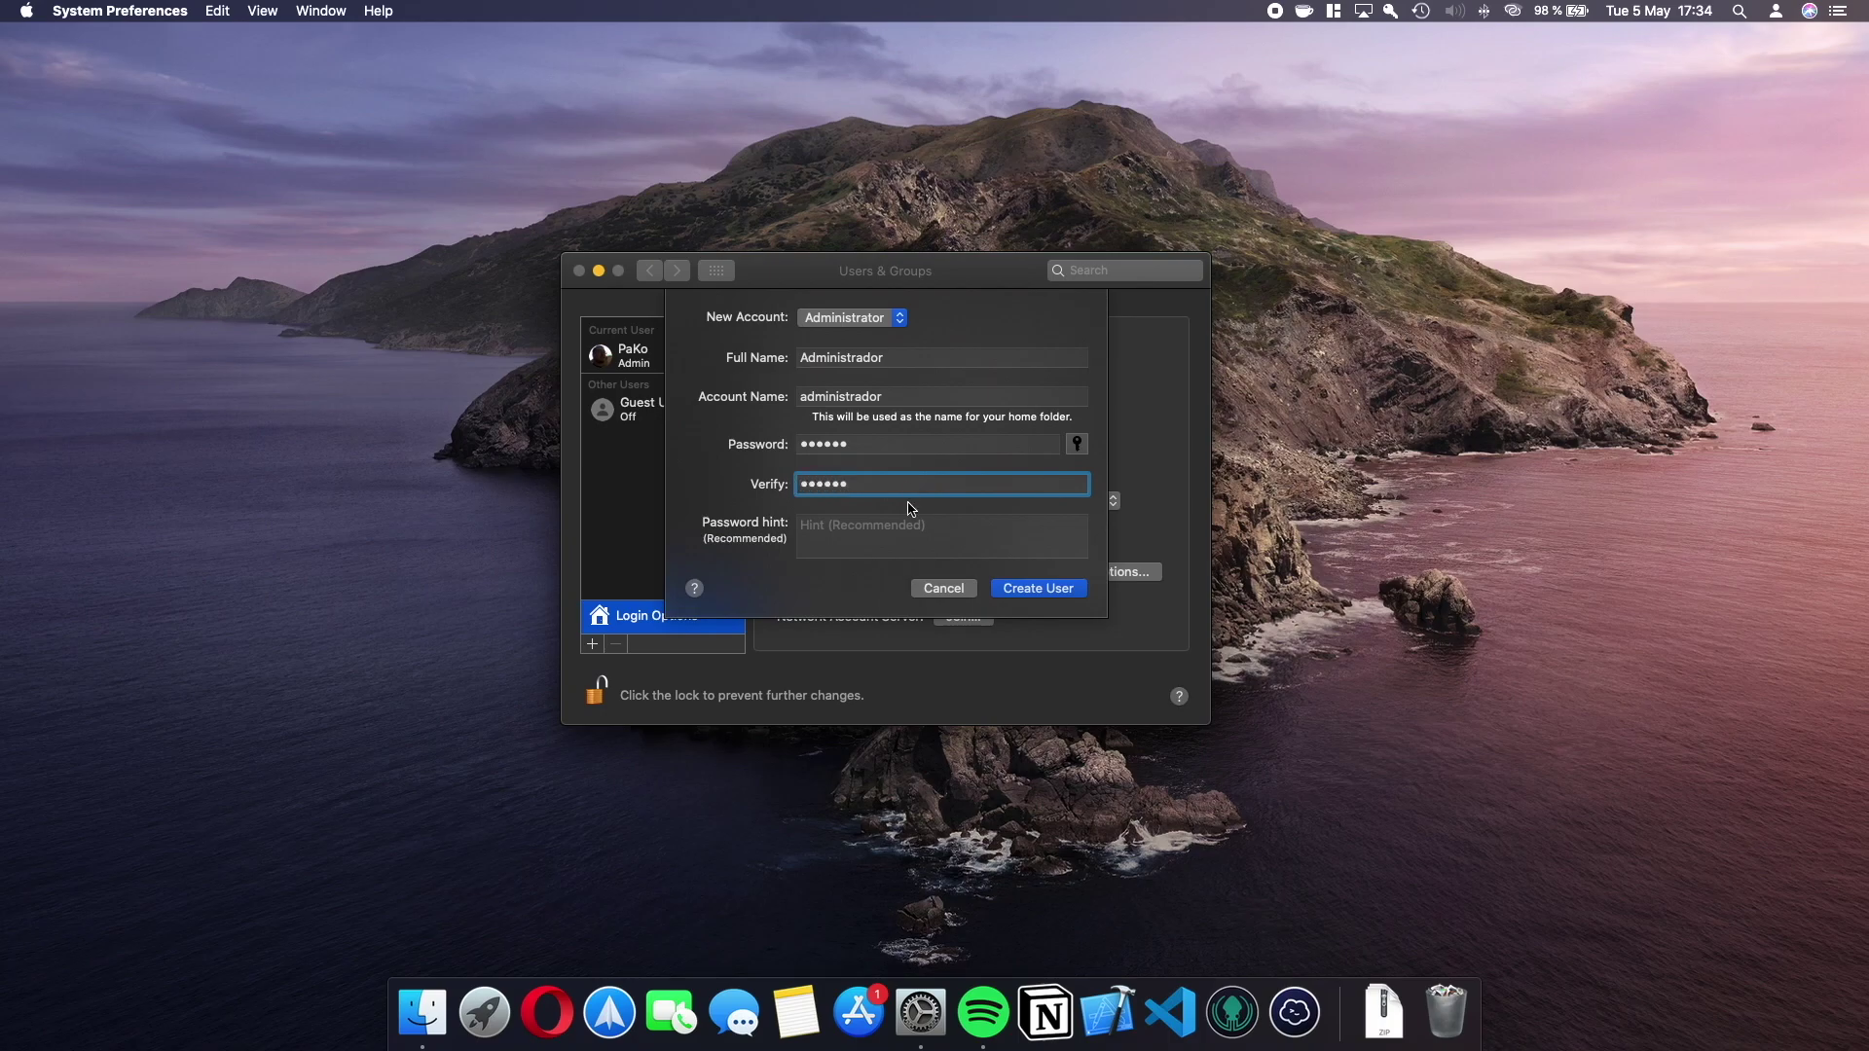
left_click(887, 533)
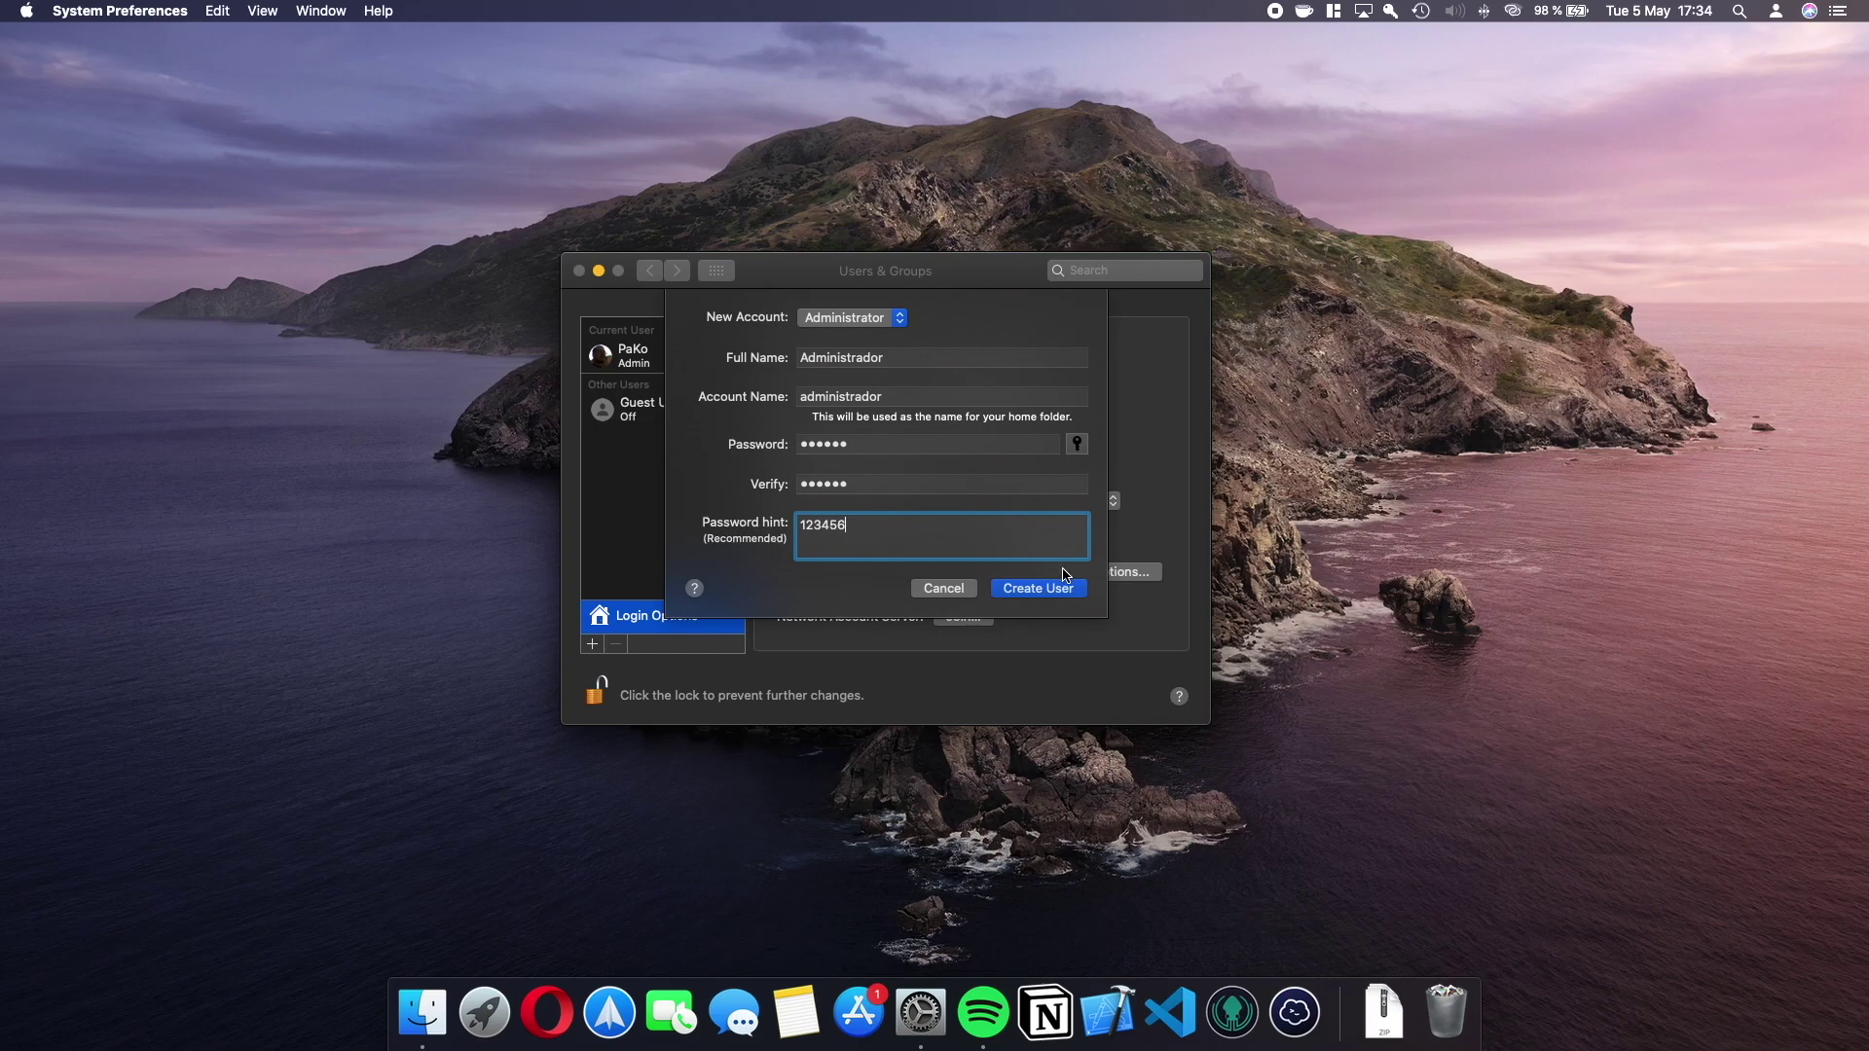
left_click(1065, 591)
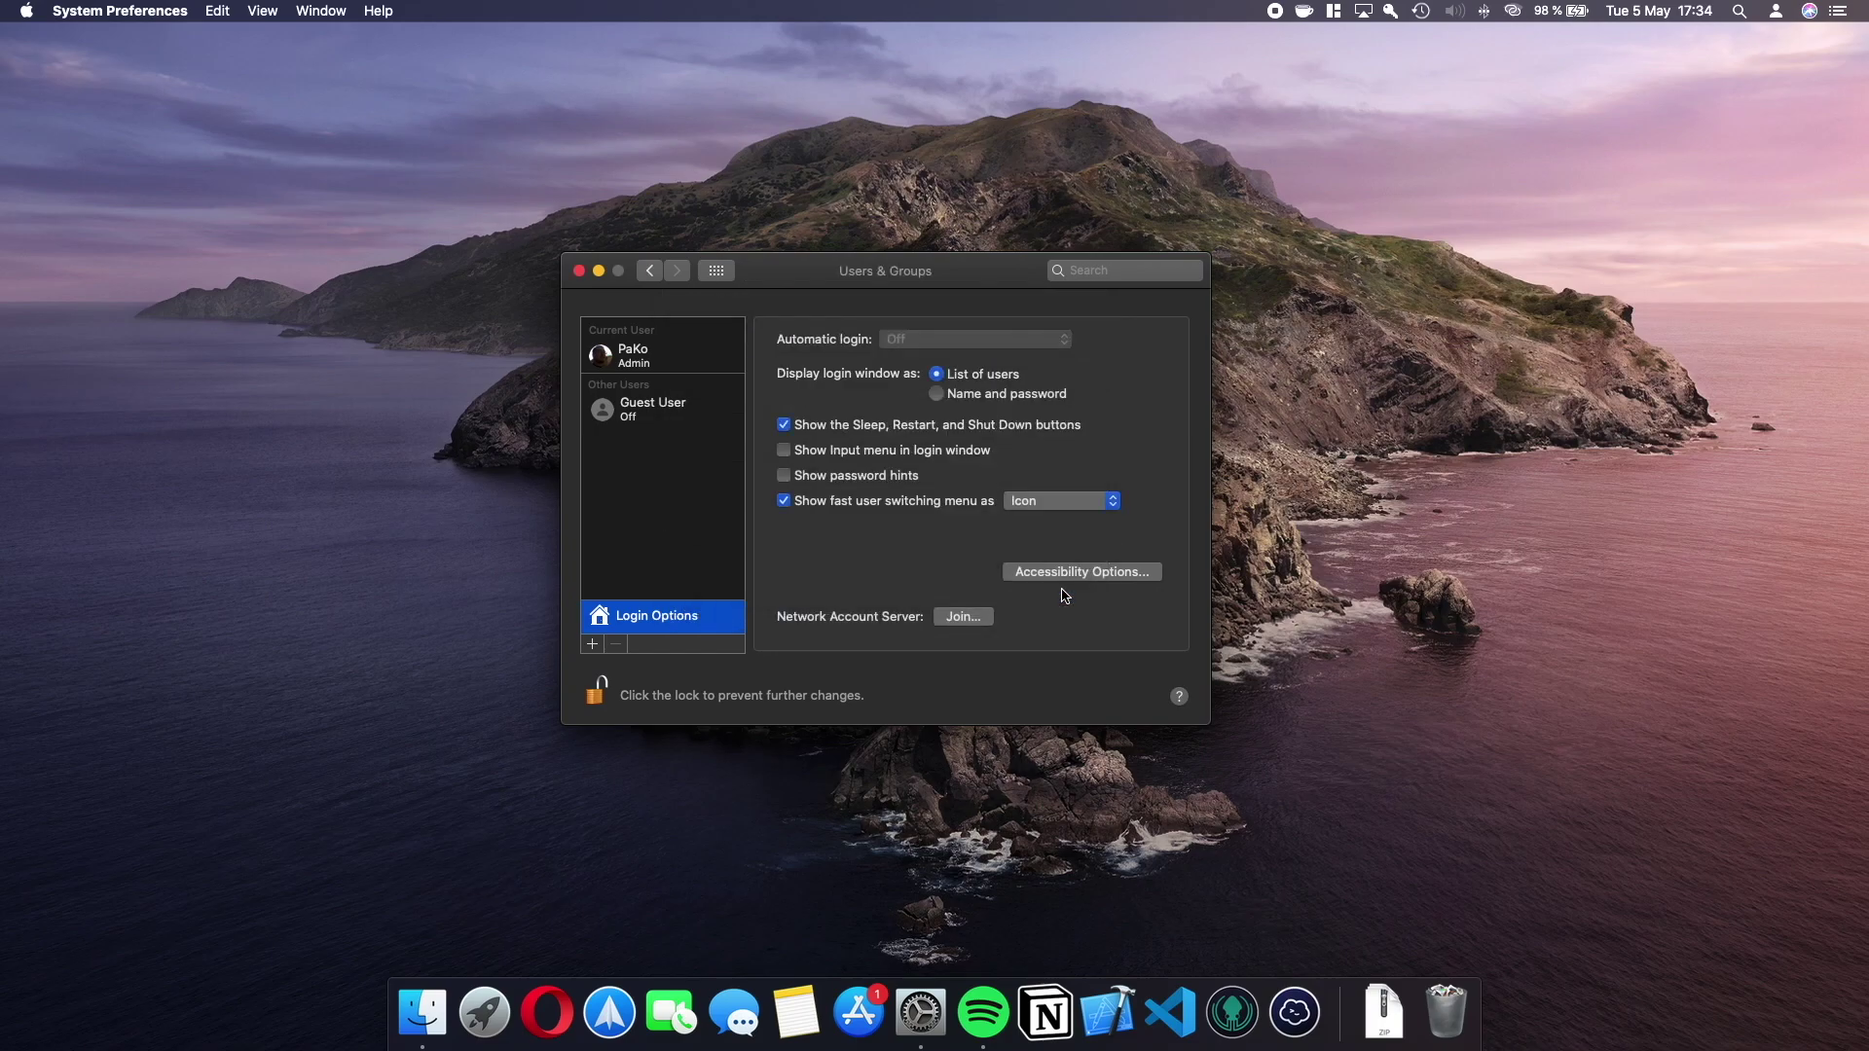
Show Administrador's details, then open and cancel its Reset Password sheet.
left_click(659, 409)
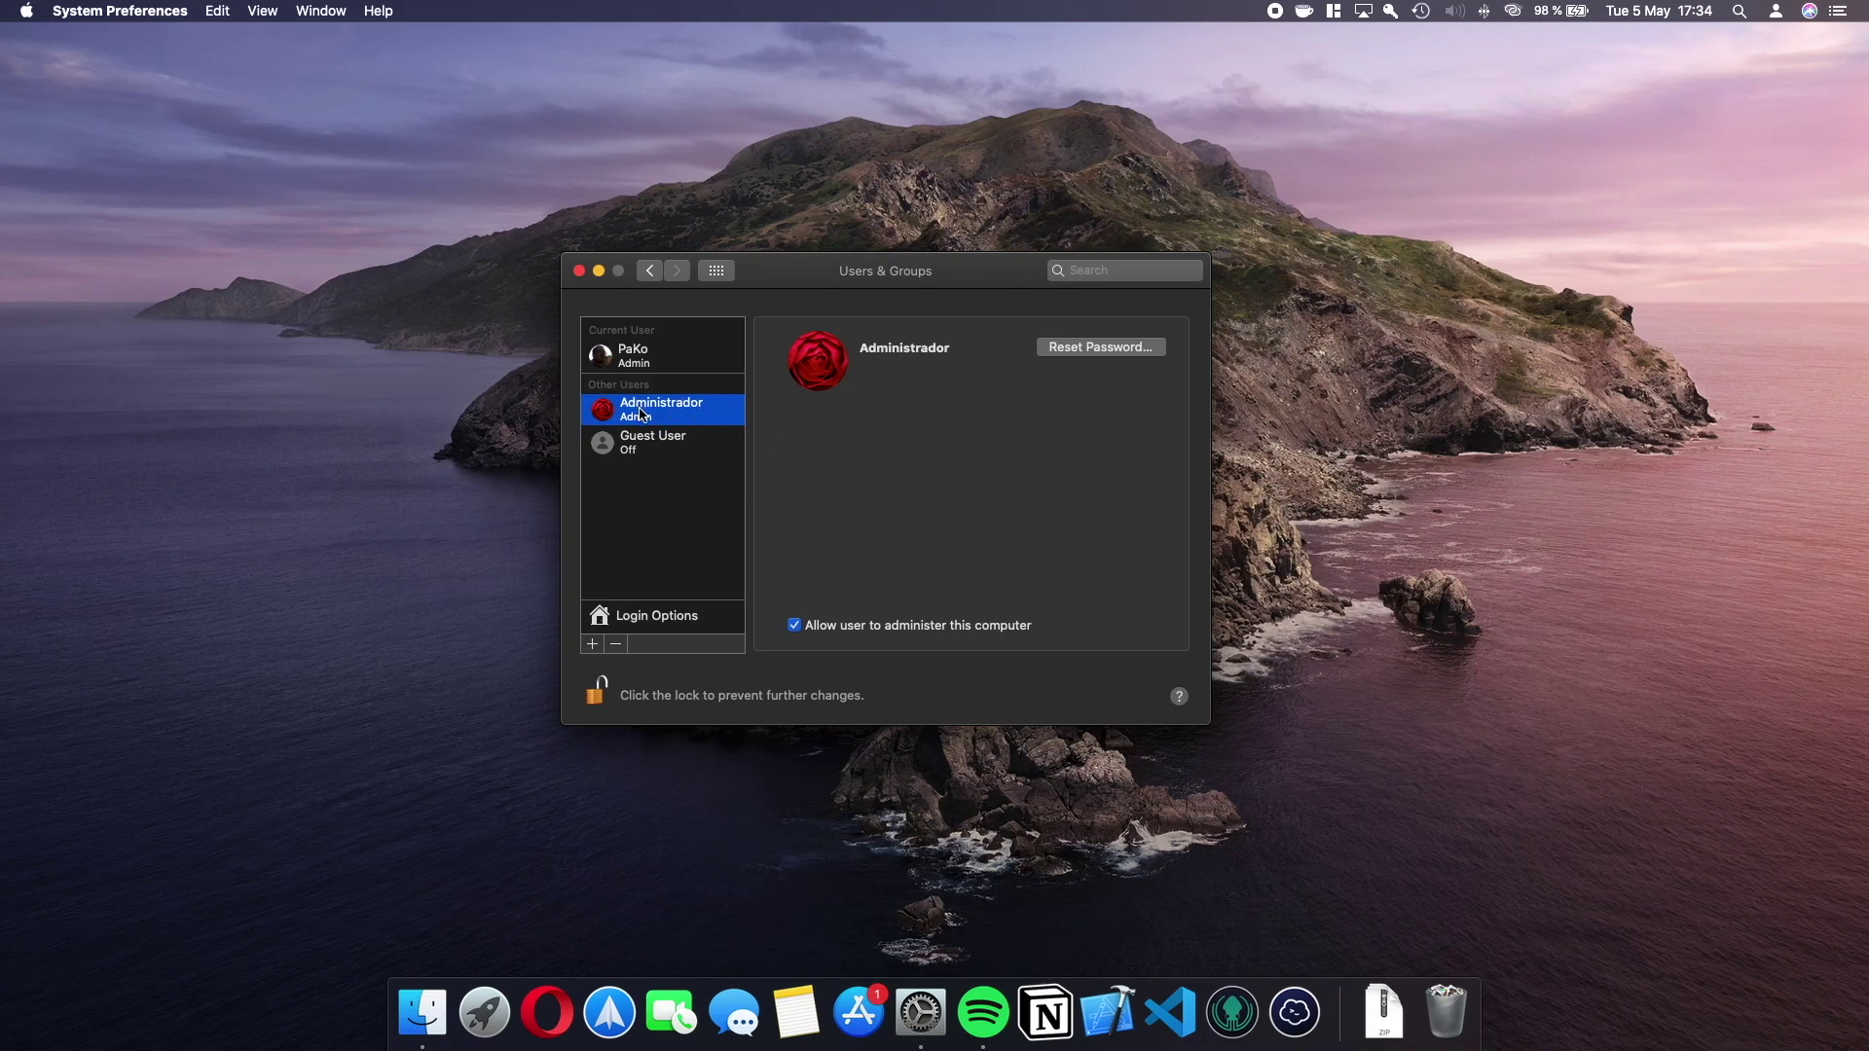
left_click(1116, 353)
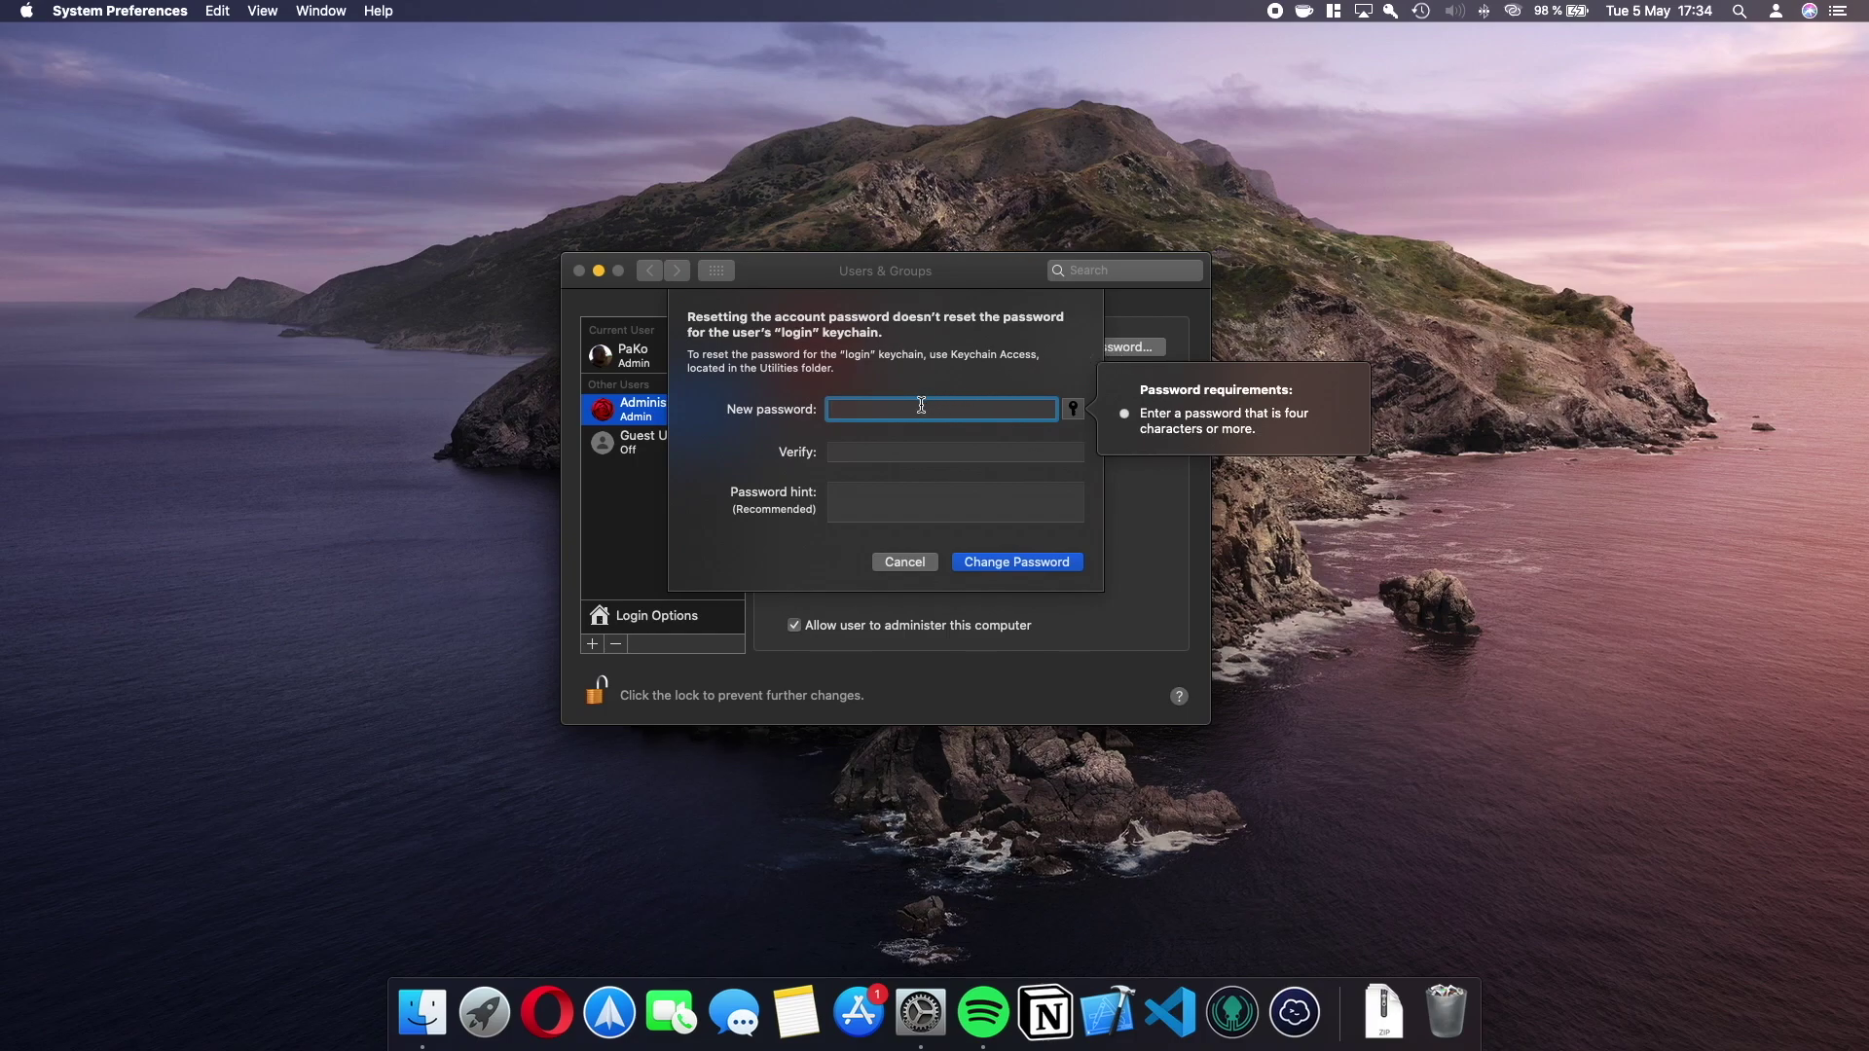
left_click(859, 513)
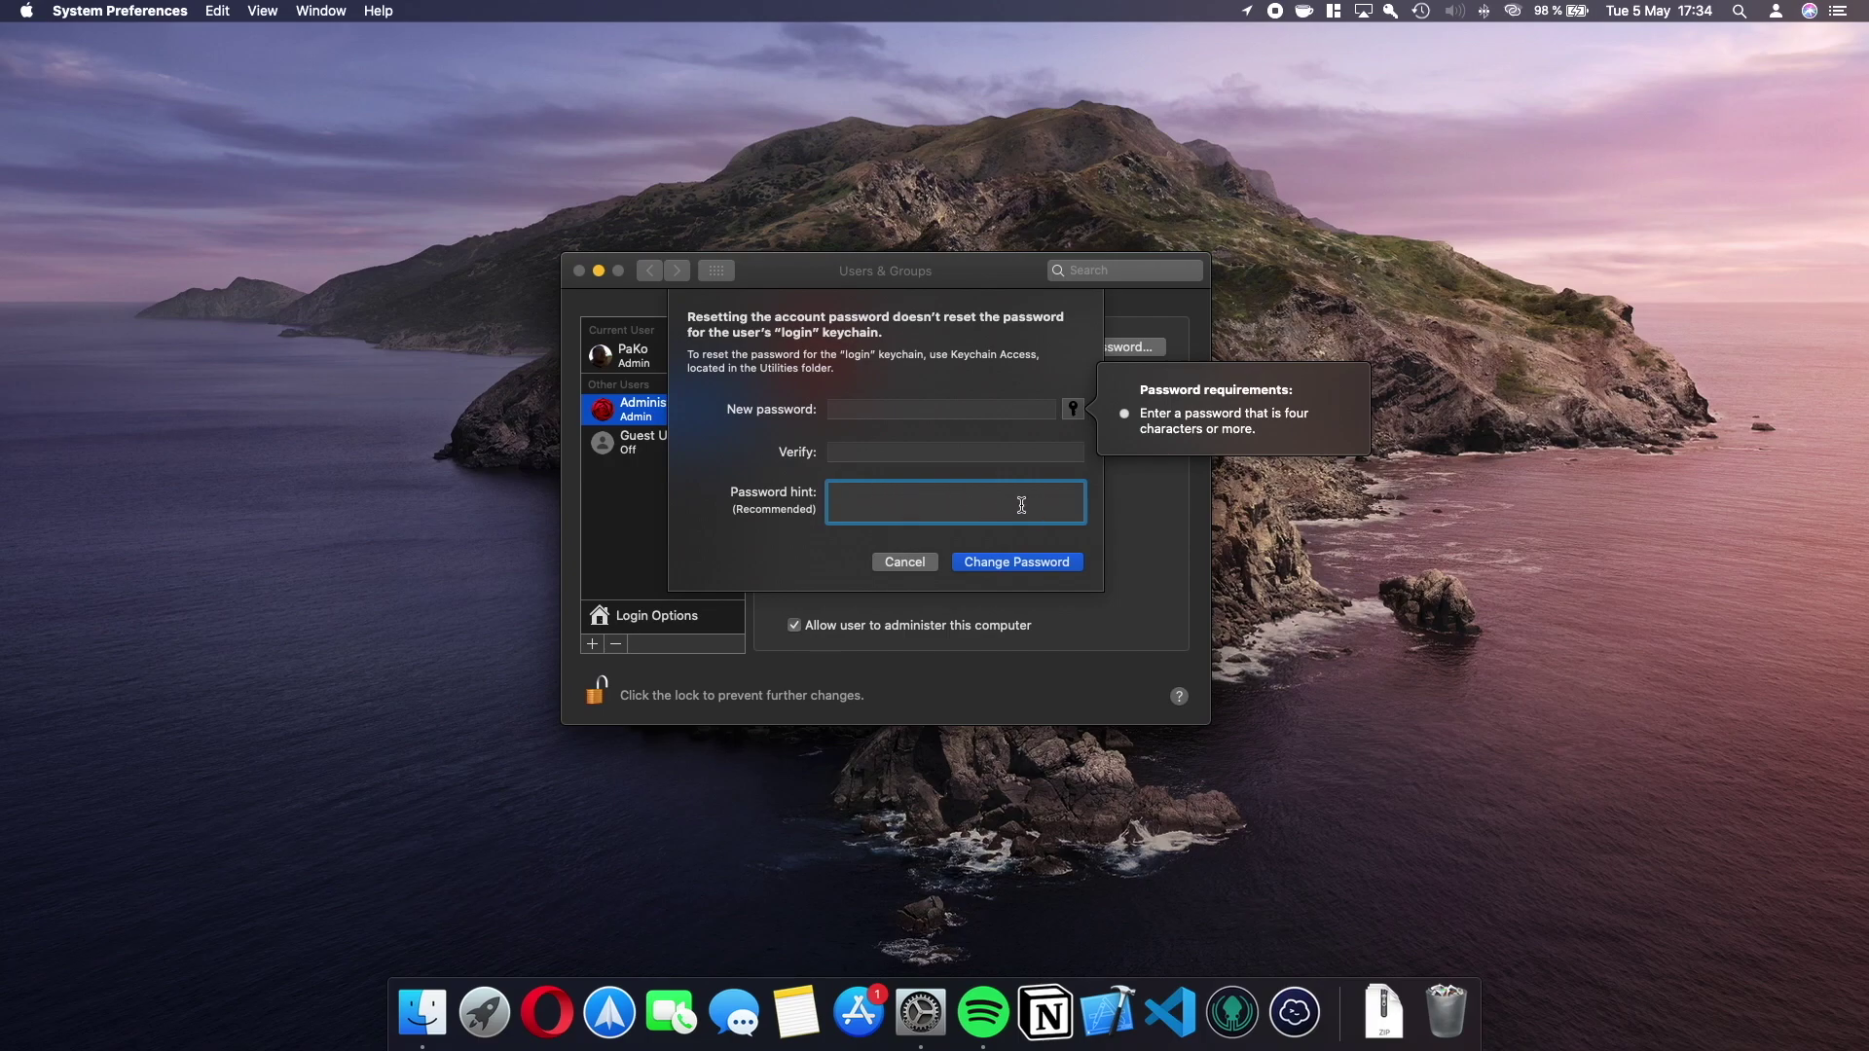
left_click(927, 564)
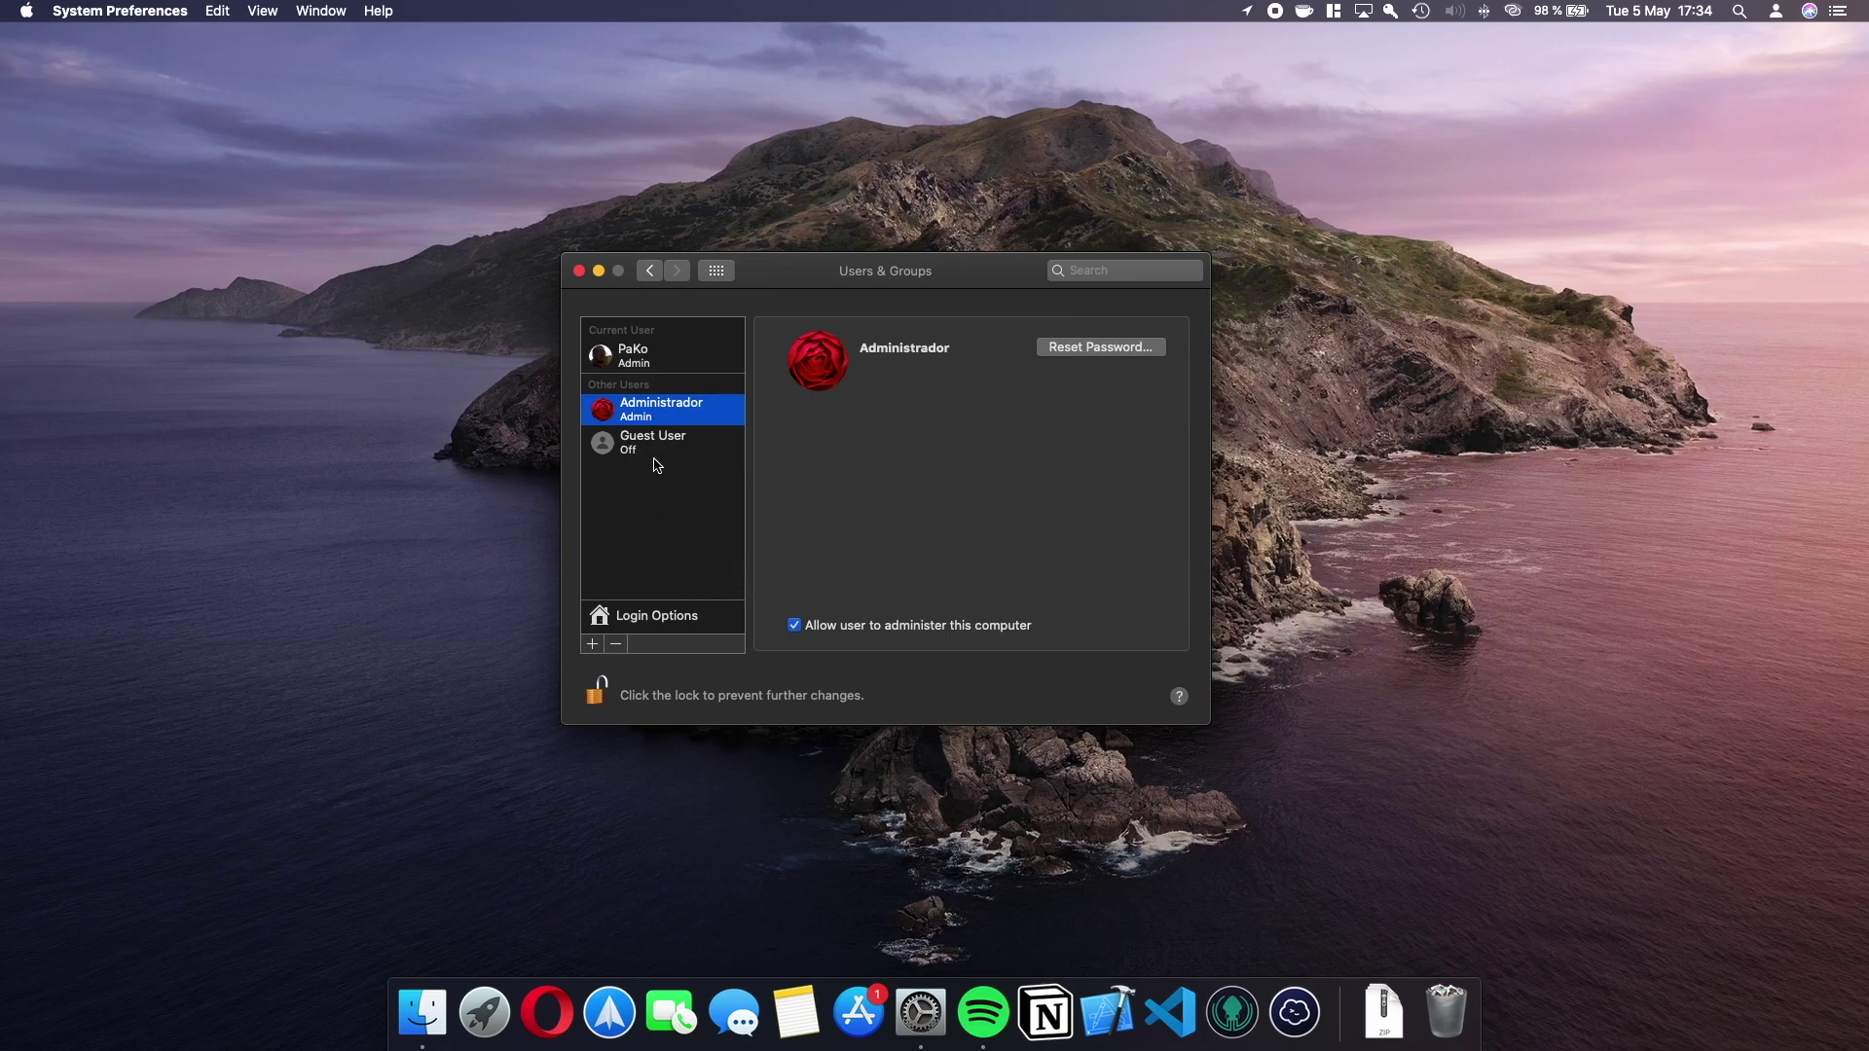
Delete the Administrador user together with its home folder.
left_click(616, 645)
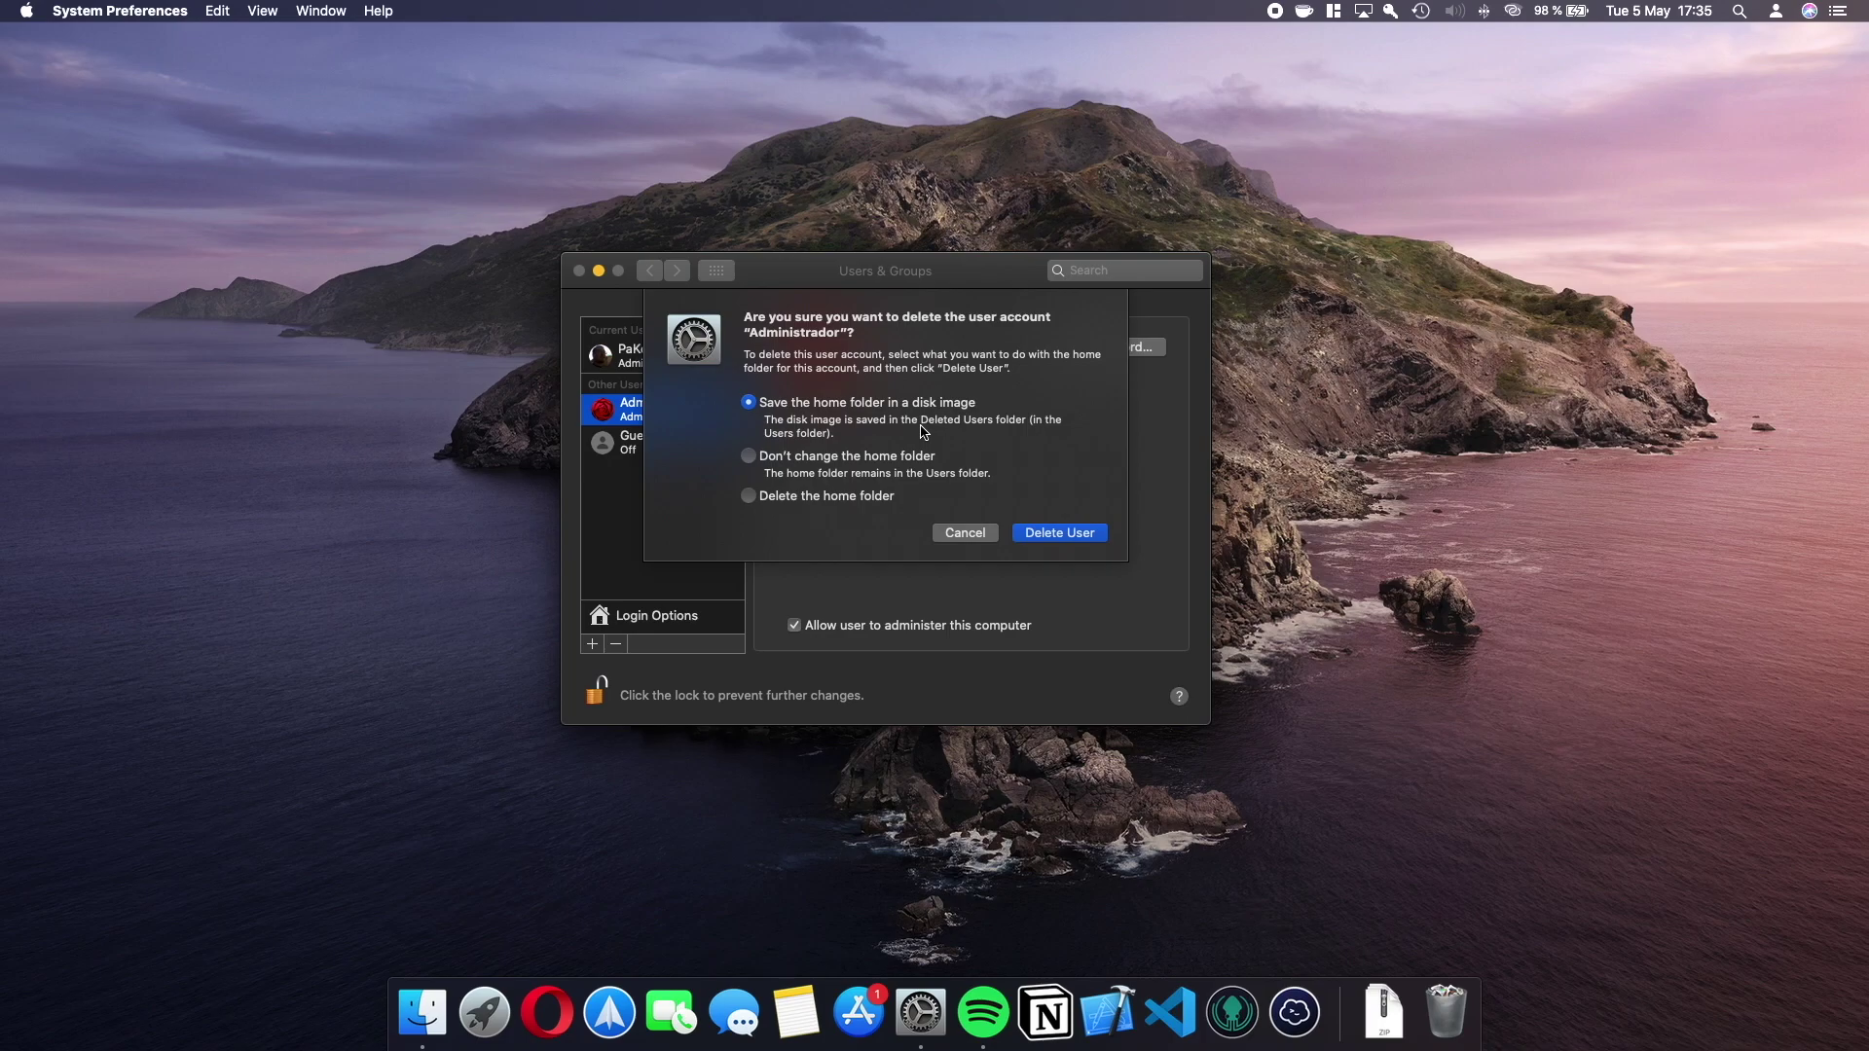
left_click(829, 456)
left_click(804, 498)
left_click(1095, 541)
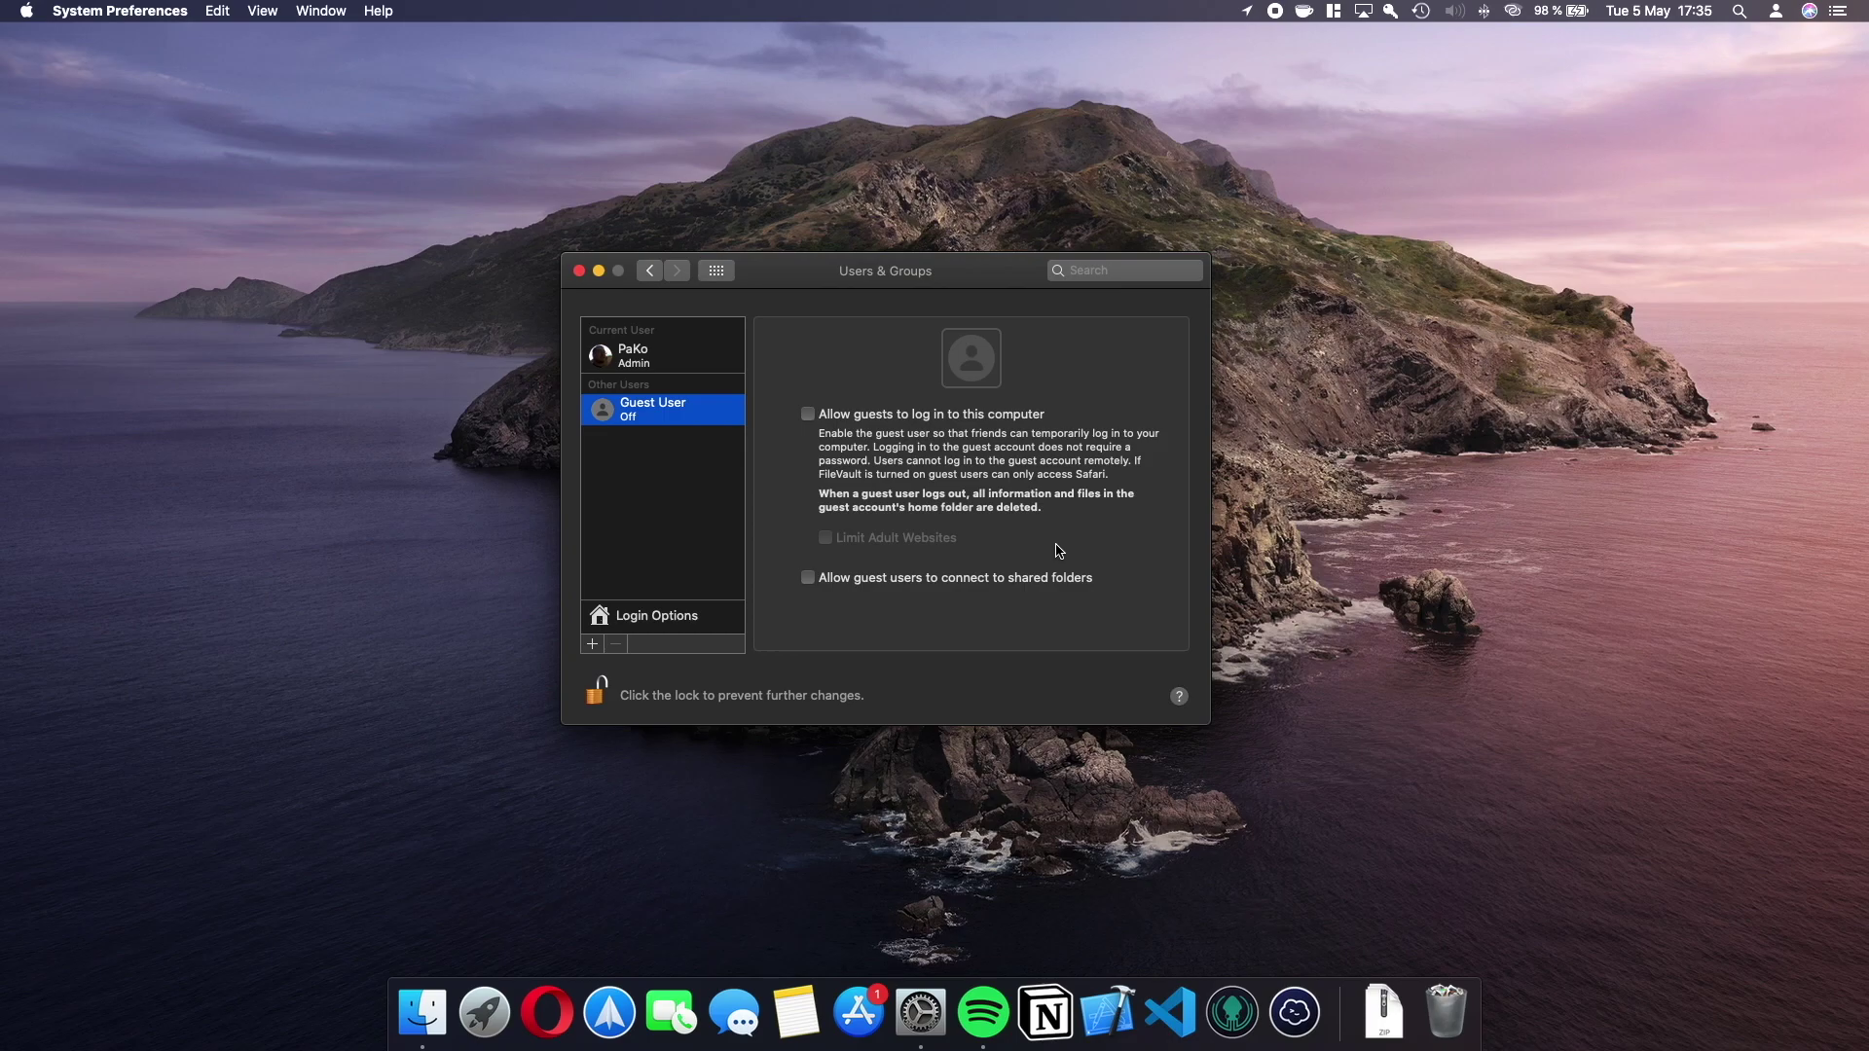
left_click(1112, 853)
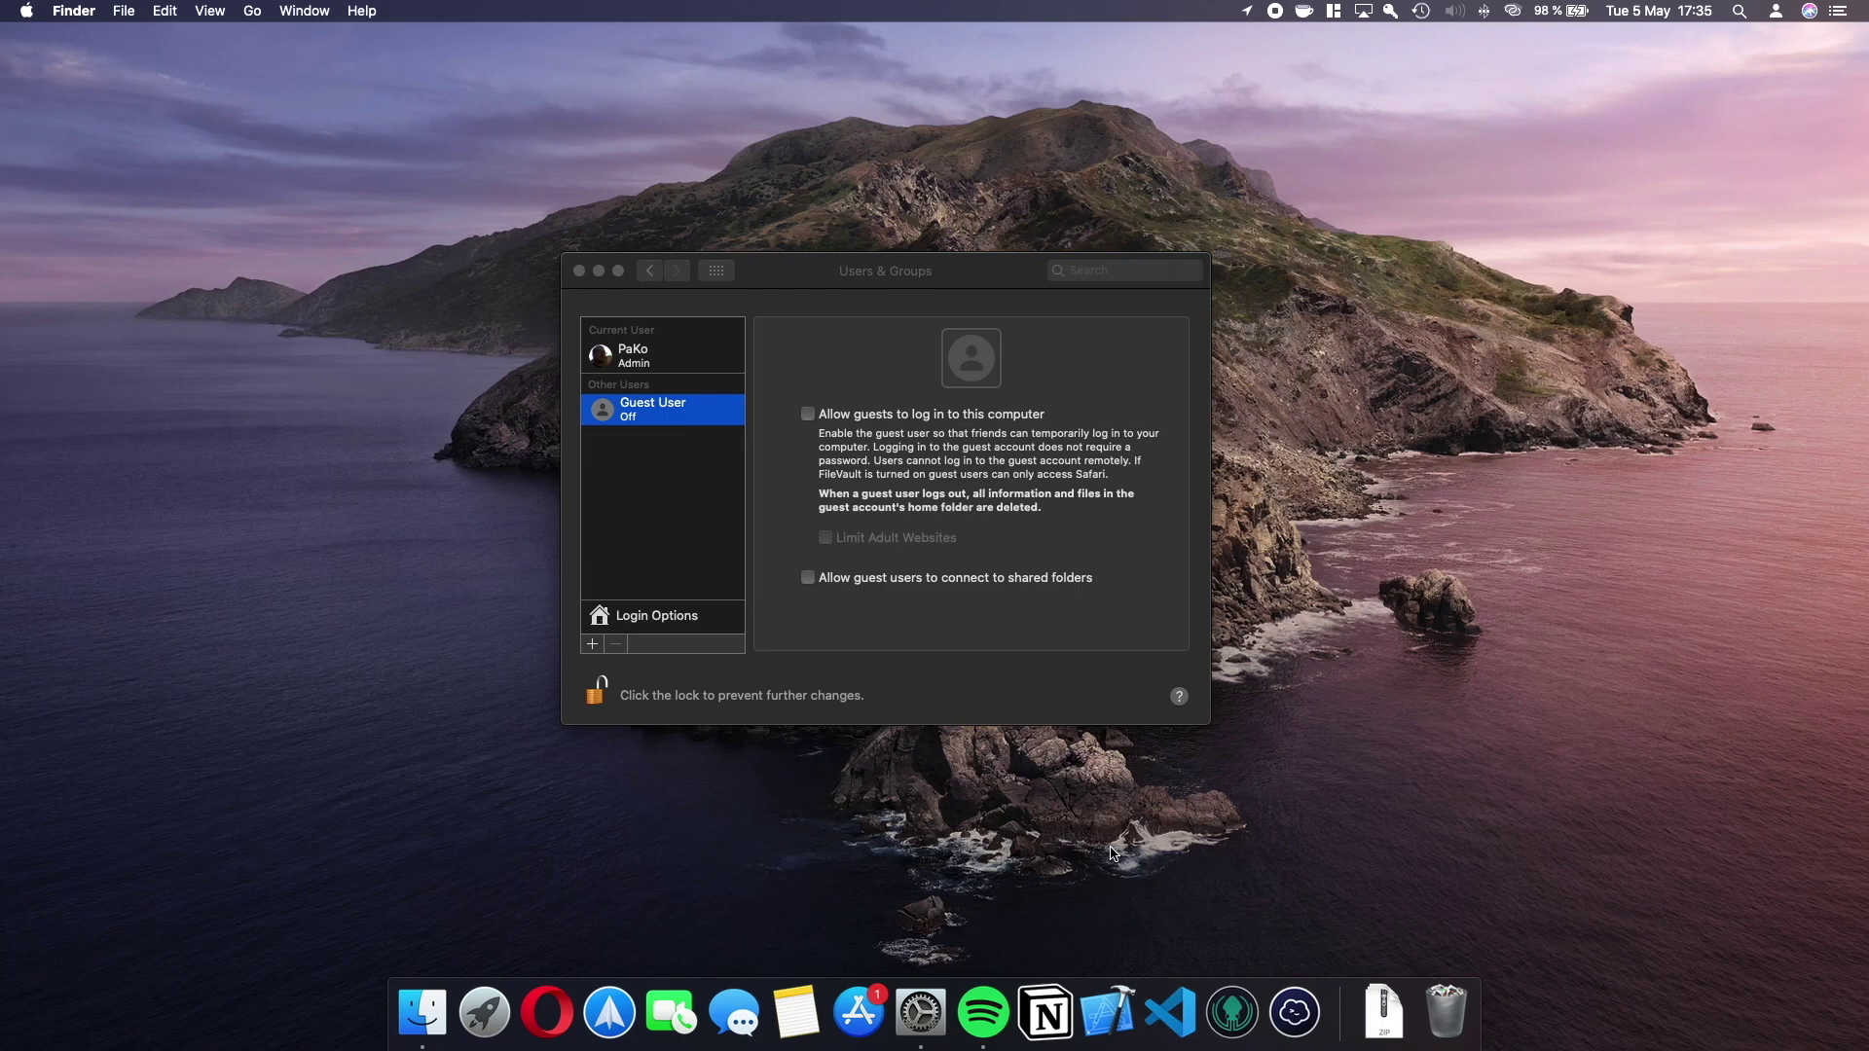
key("super+n")
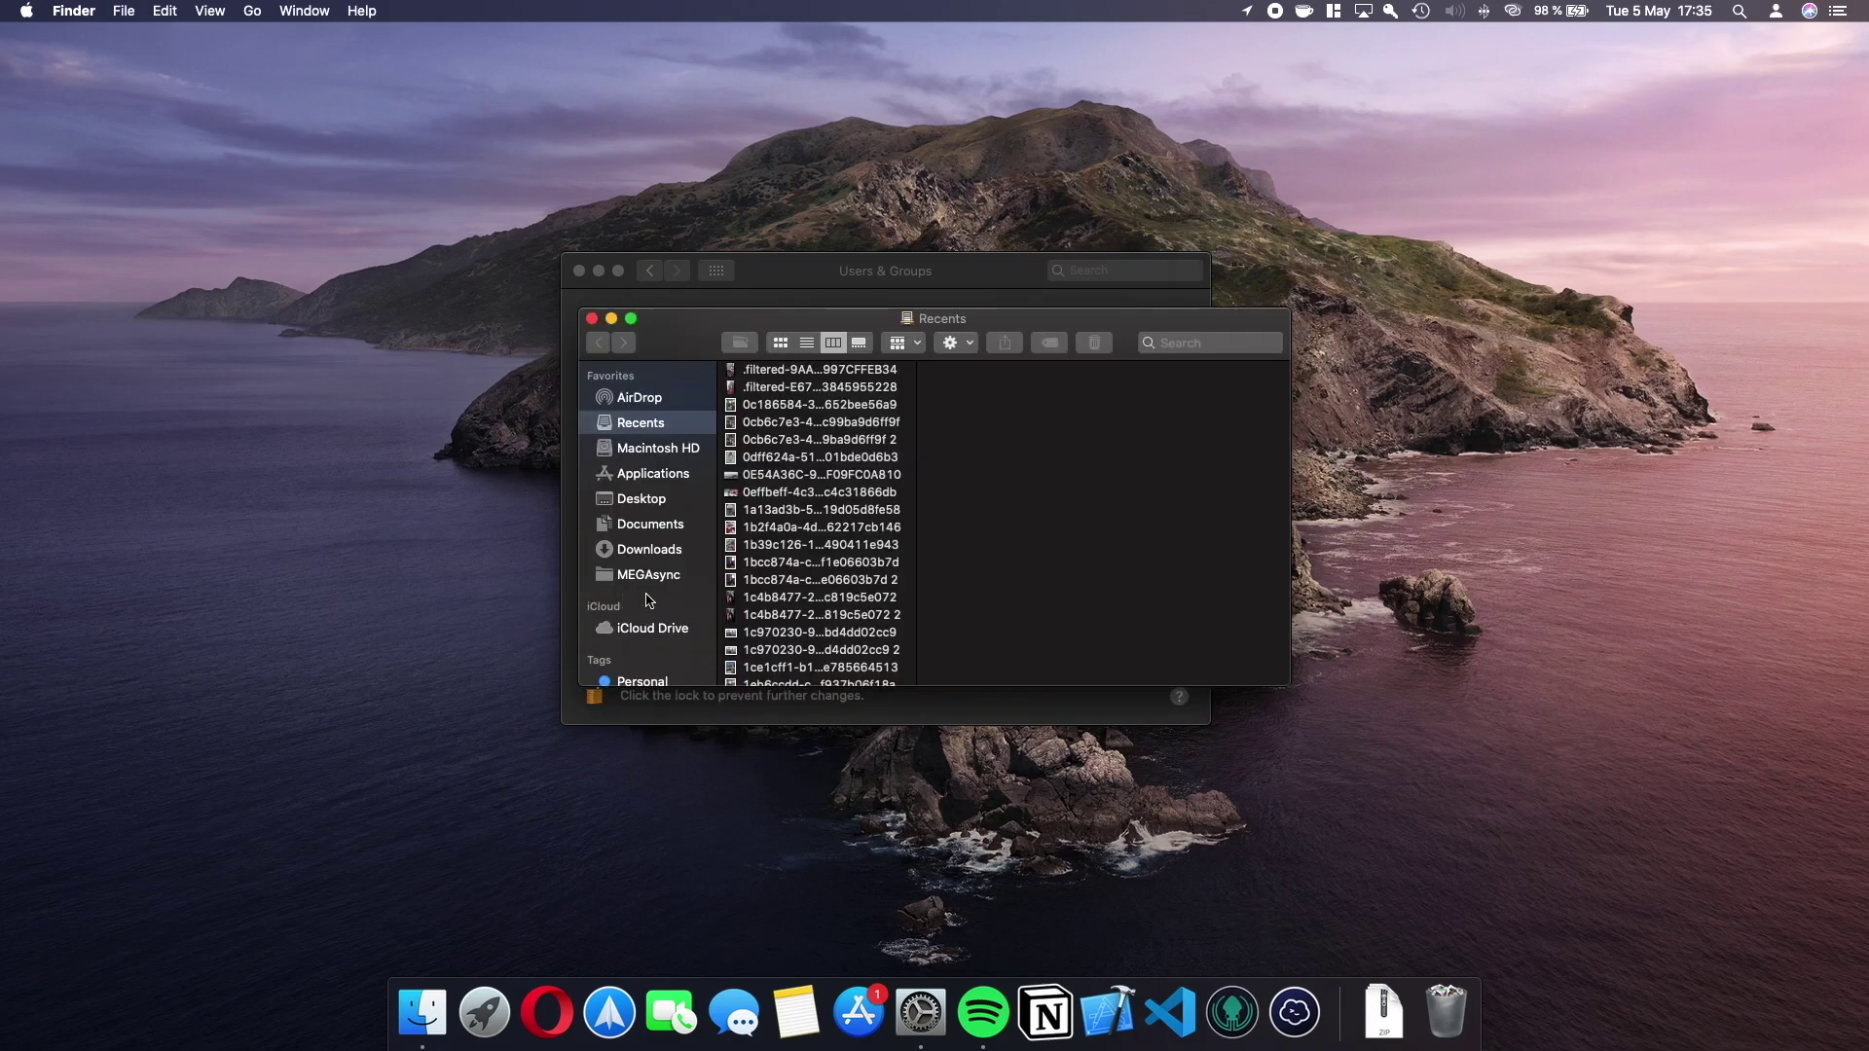
left_click(640, 452)
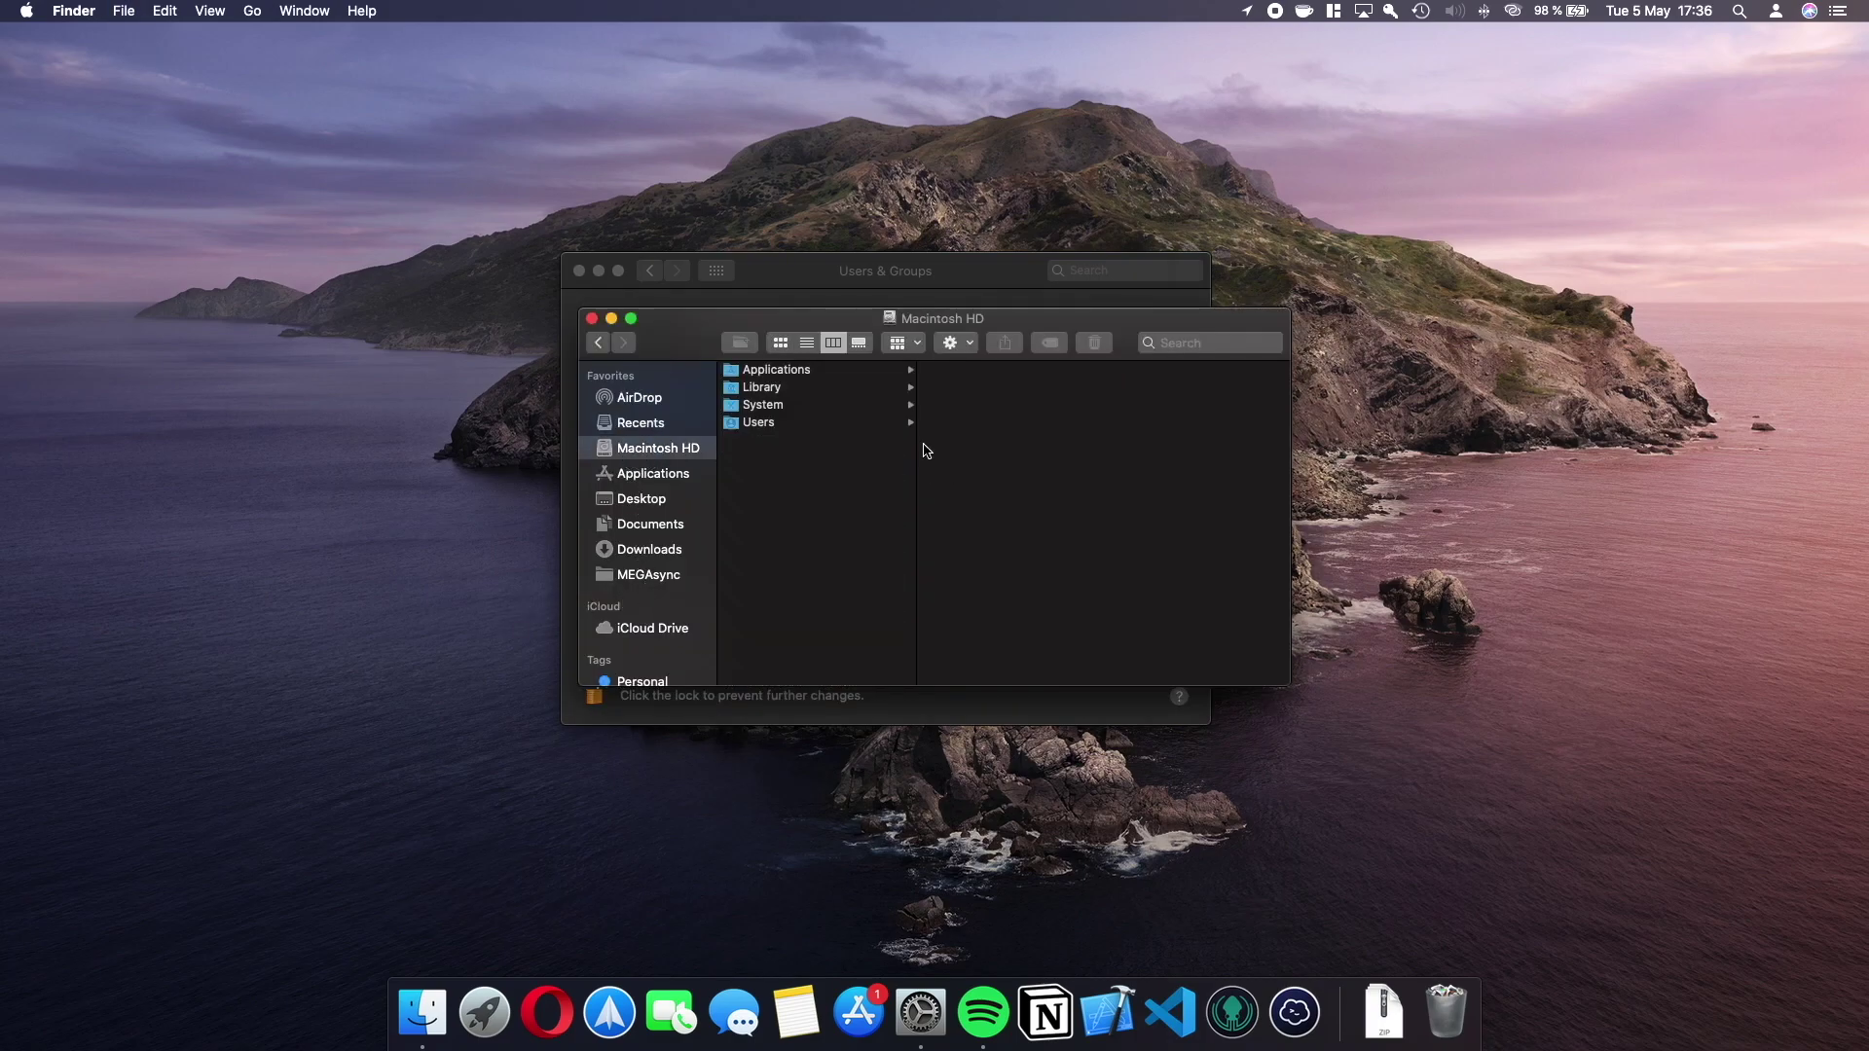
left_click(785, 425)
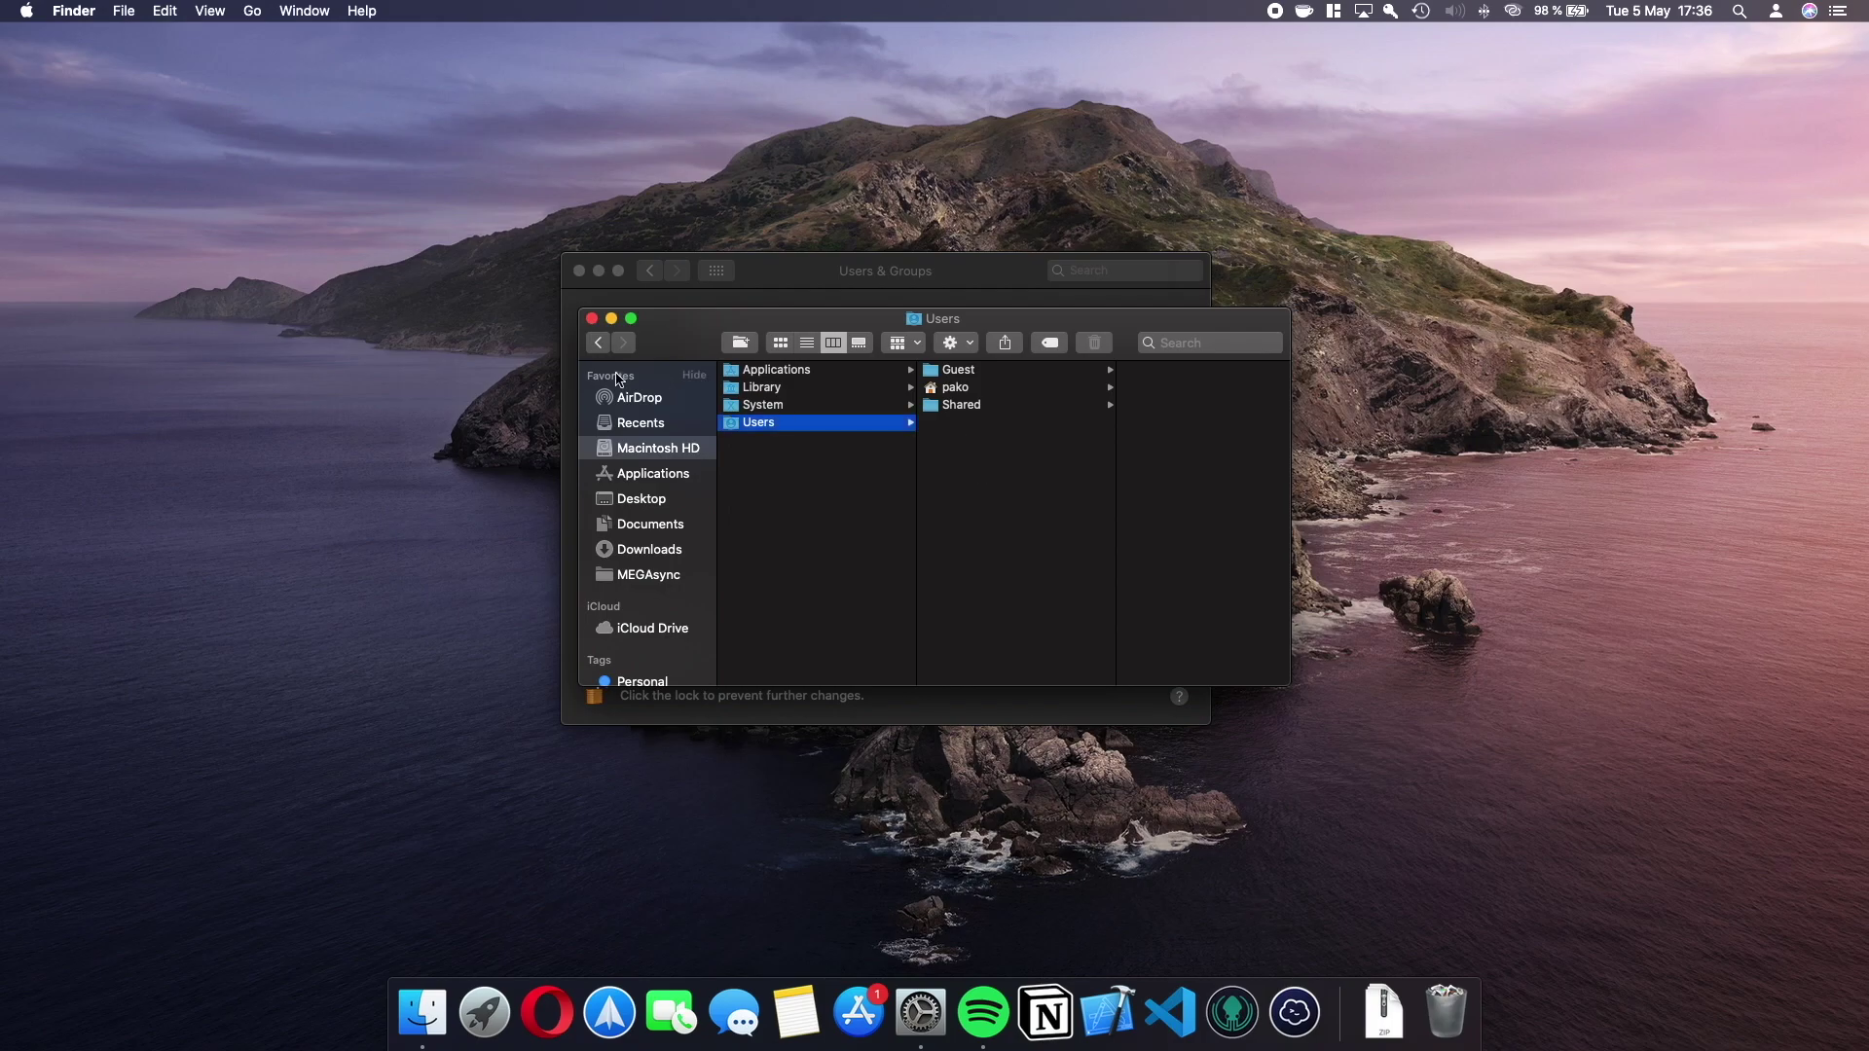
left_click(592, 321)
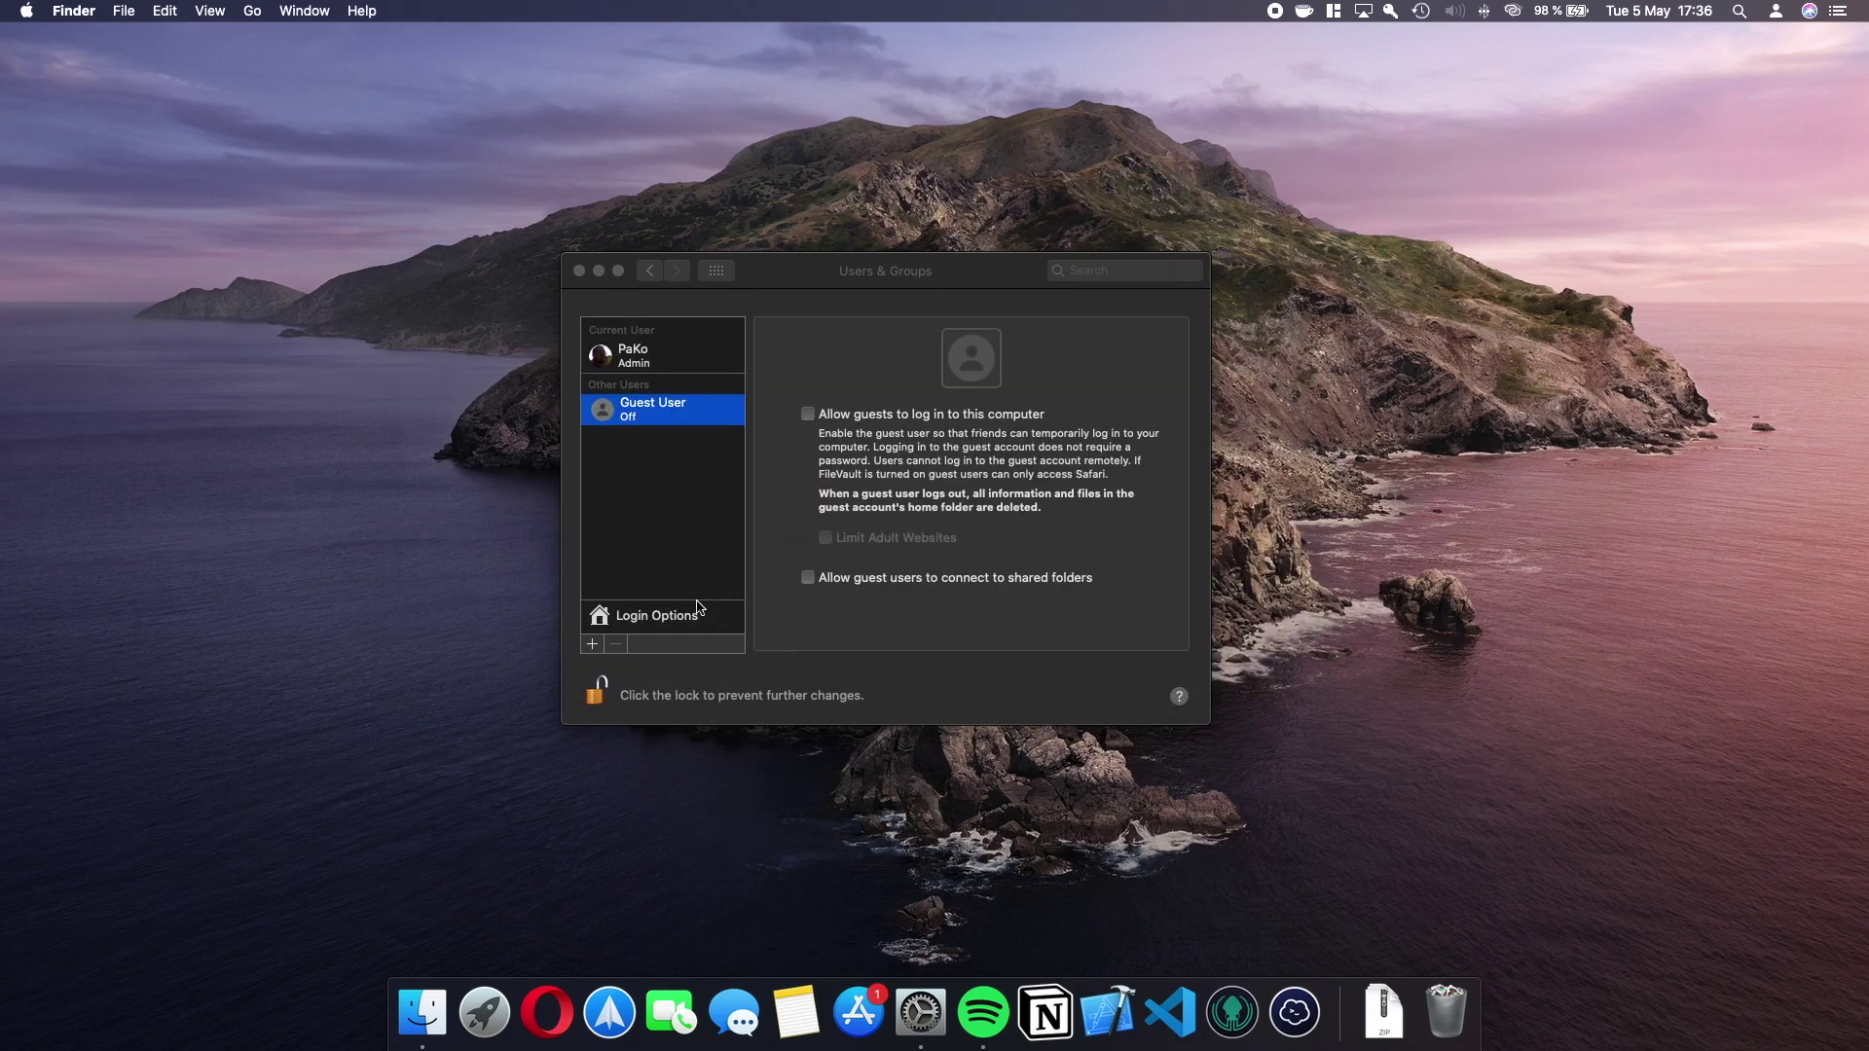
left_click(600, 645)
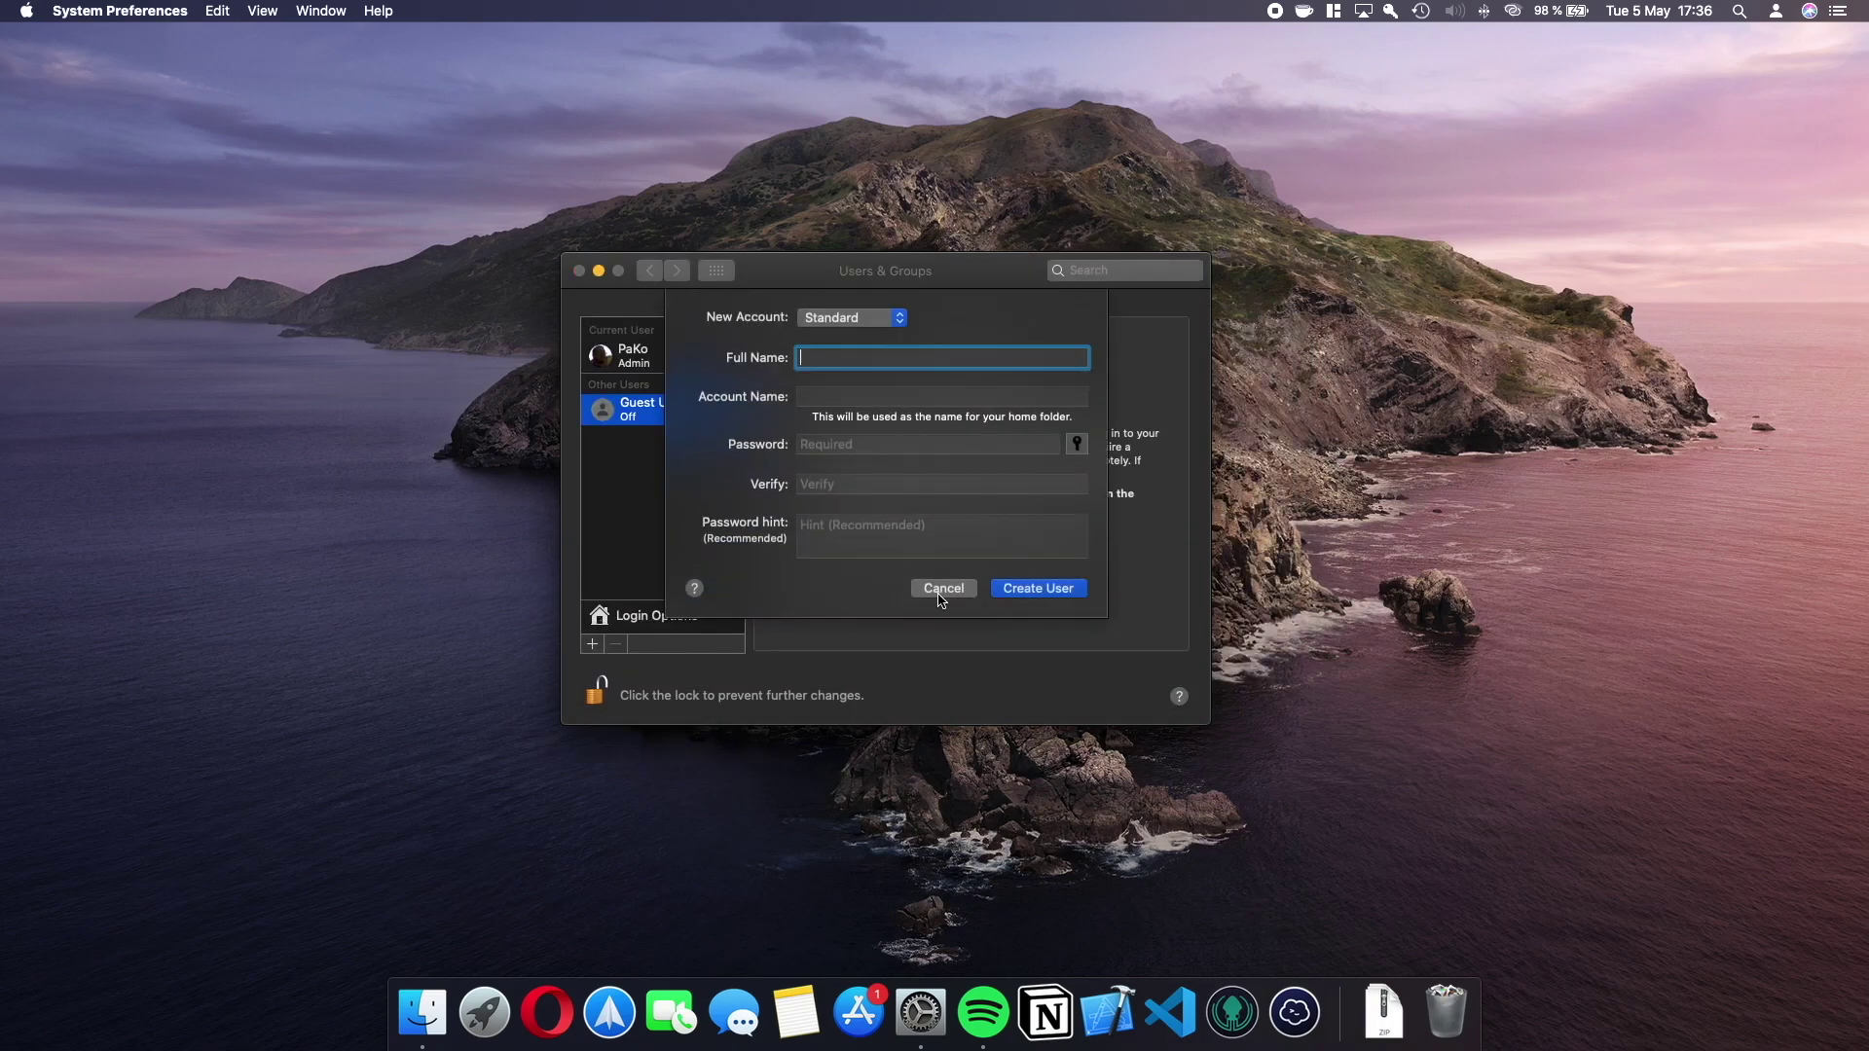
Create a group named 'Hijos', then return to all preference panes.
left_click(901, 321)
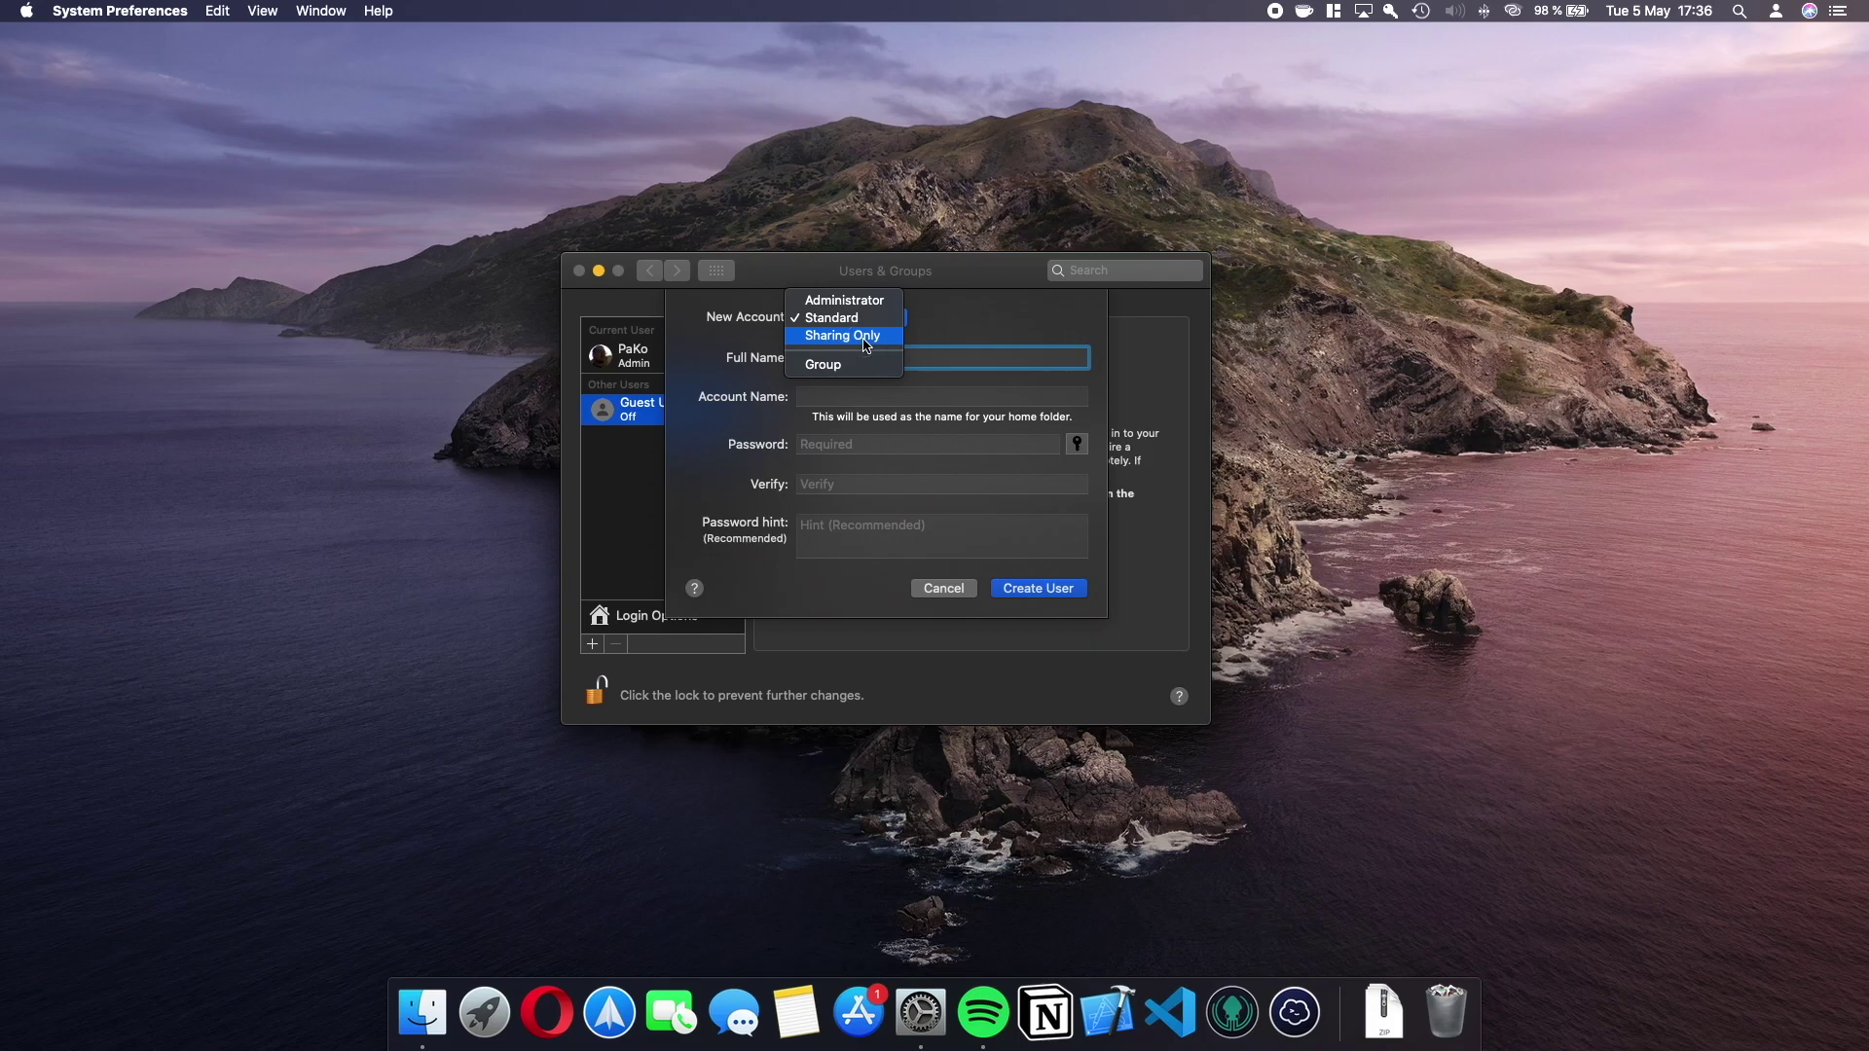
left_click(865, 336)
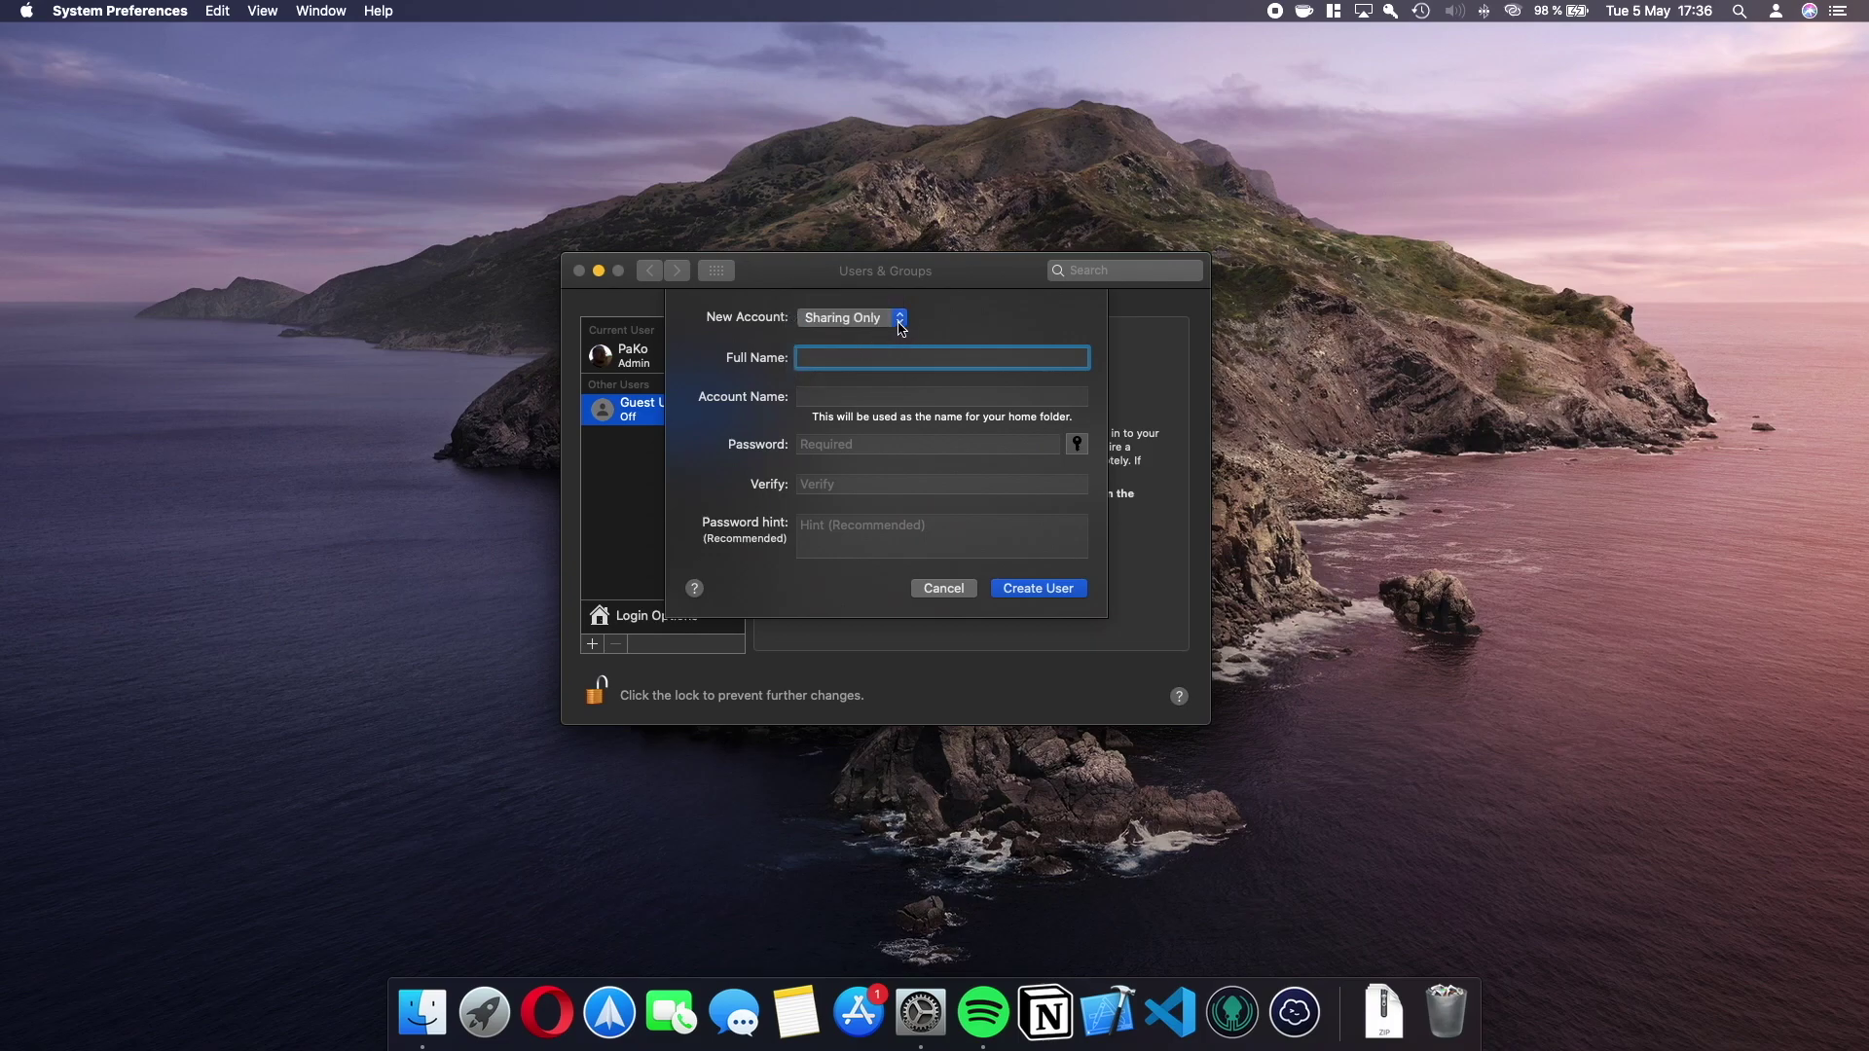
left_click(899, 321)
left_click(883, 348)
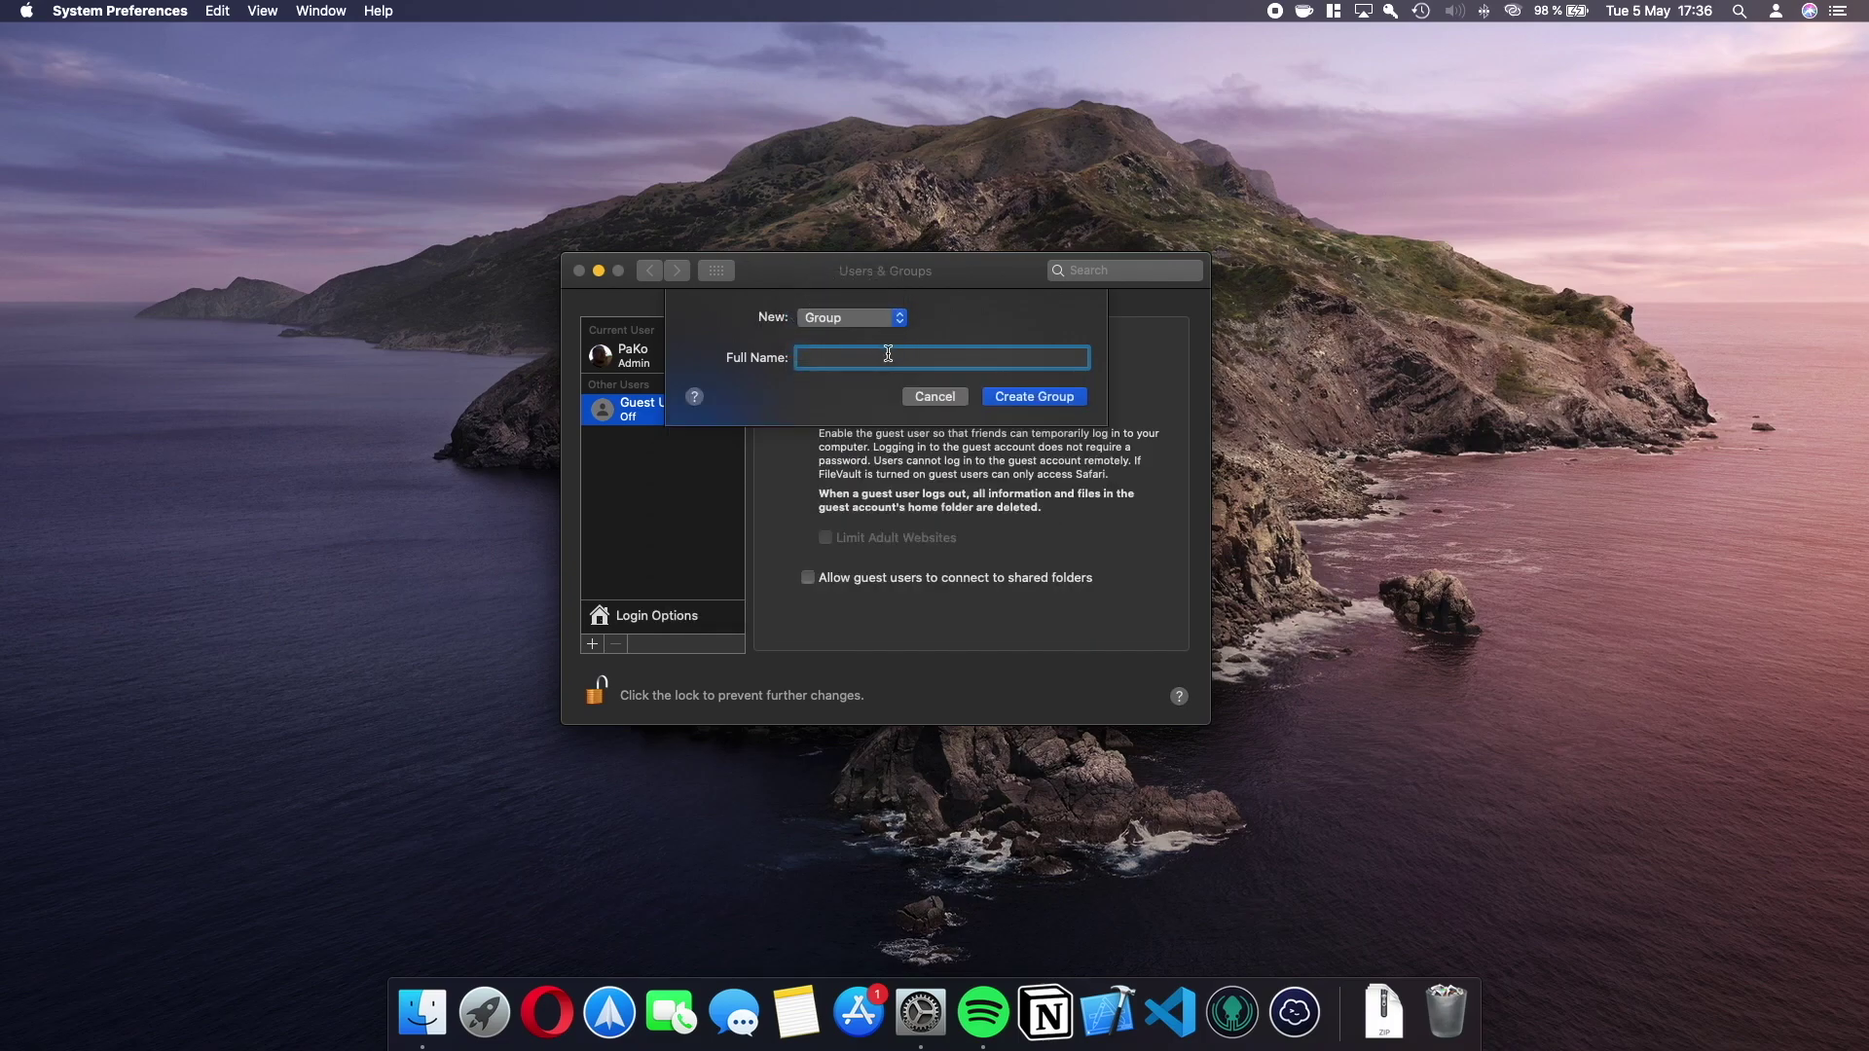
type("Hijos")
left_click(1019, 397)
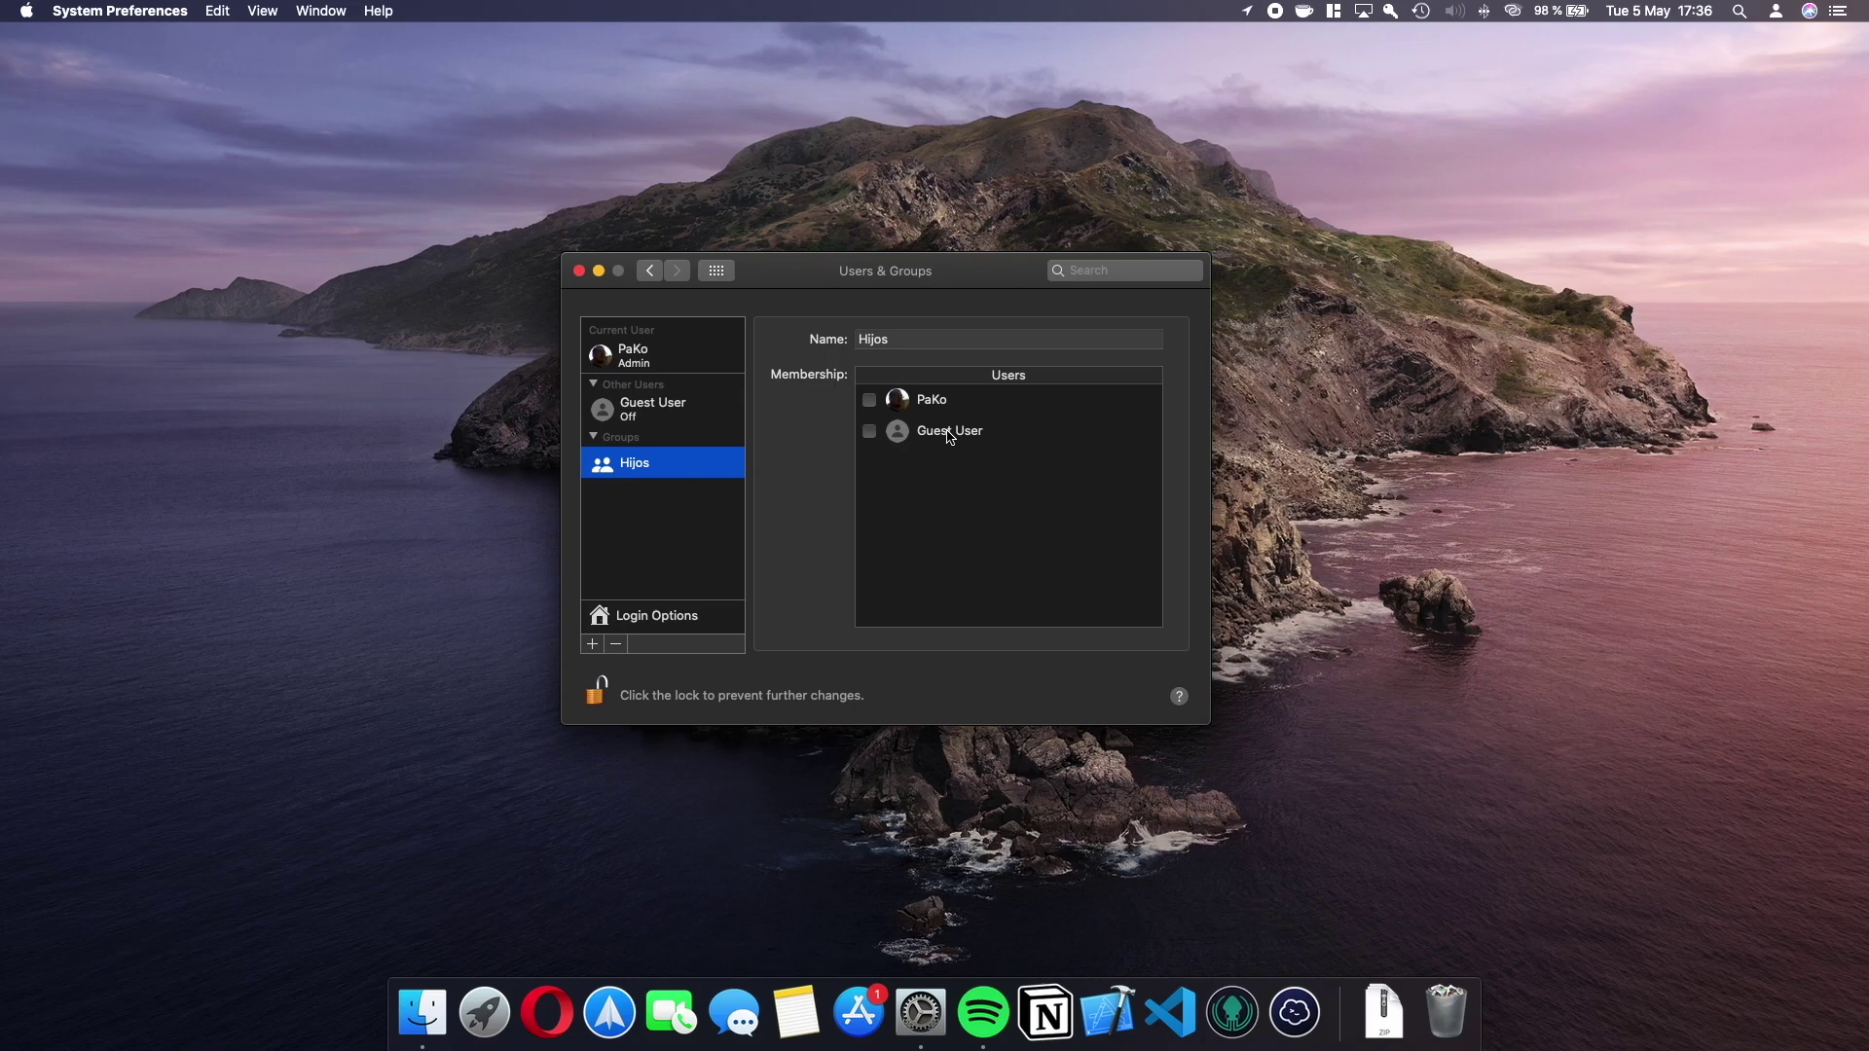
left_click(718, 273)
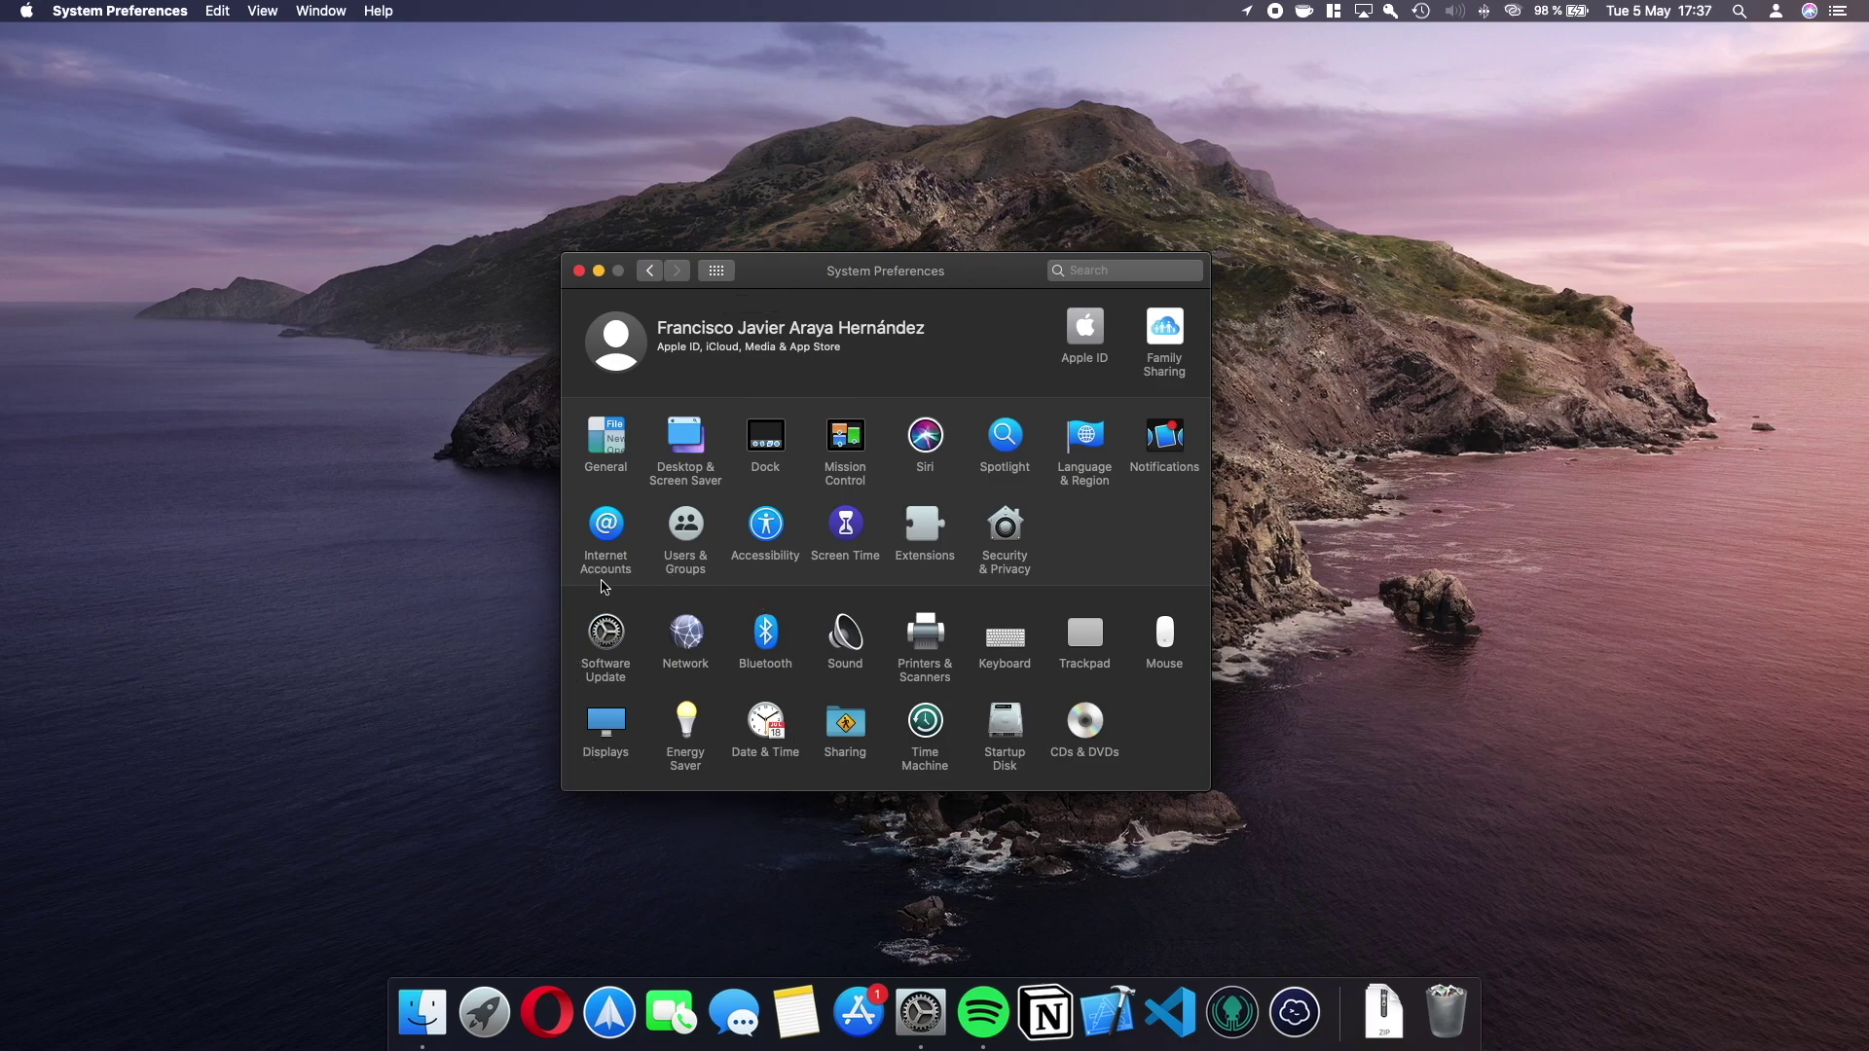
Search the preferences for 'parental controls' and open Screen Time.
left_click(1108, 272)
type("pare")
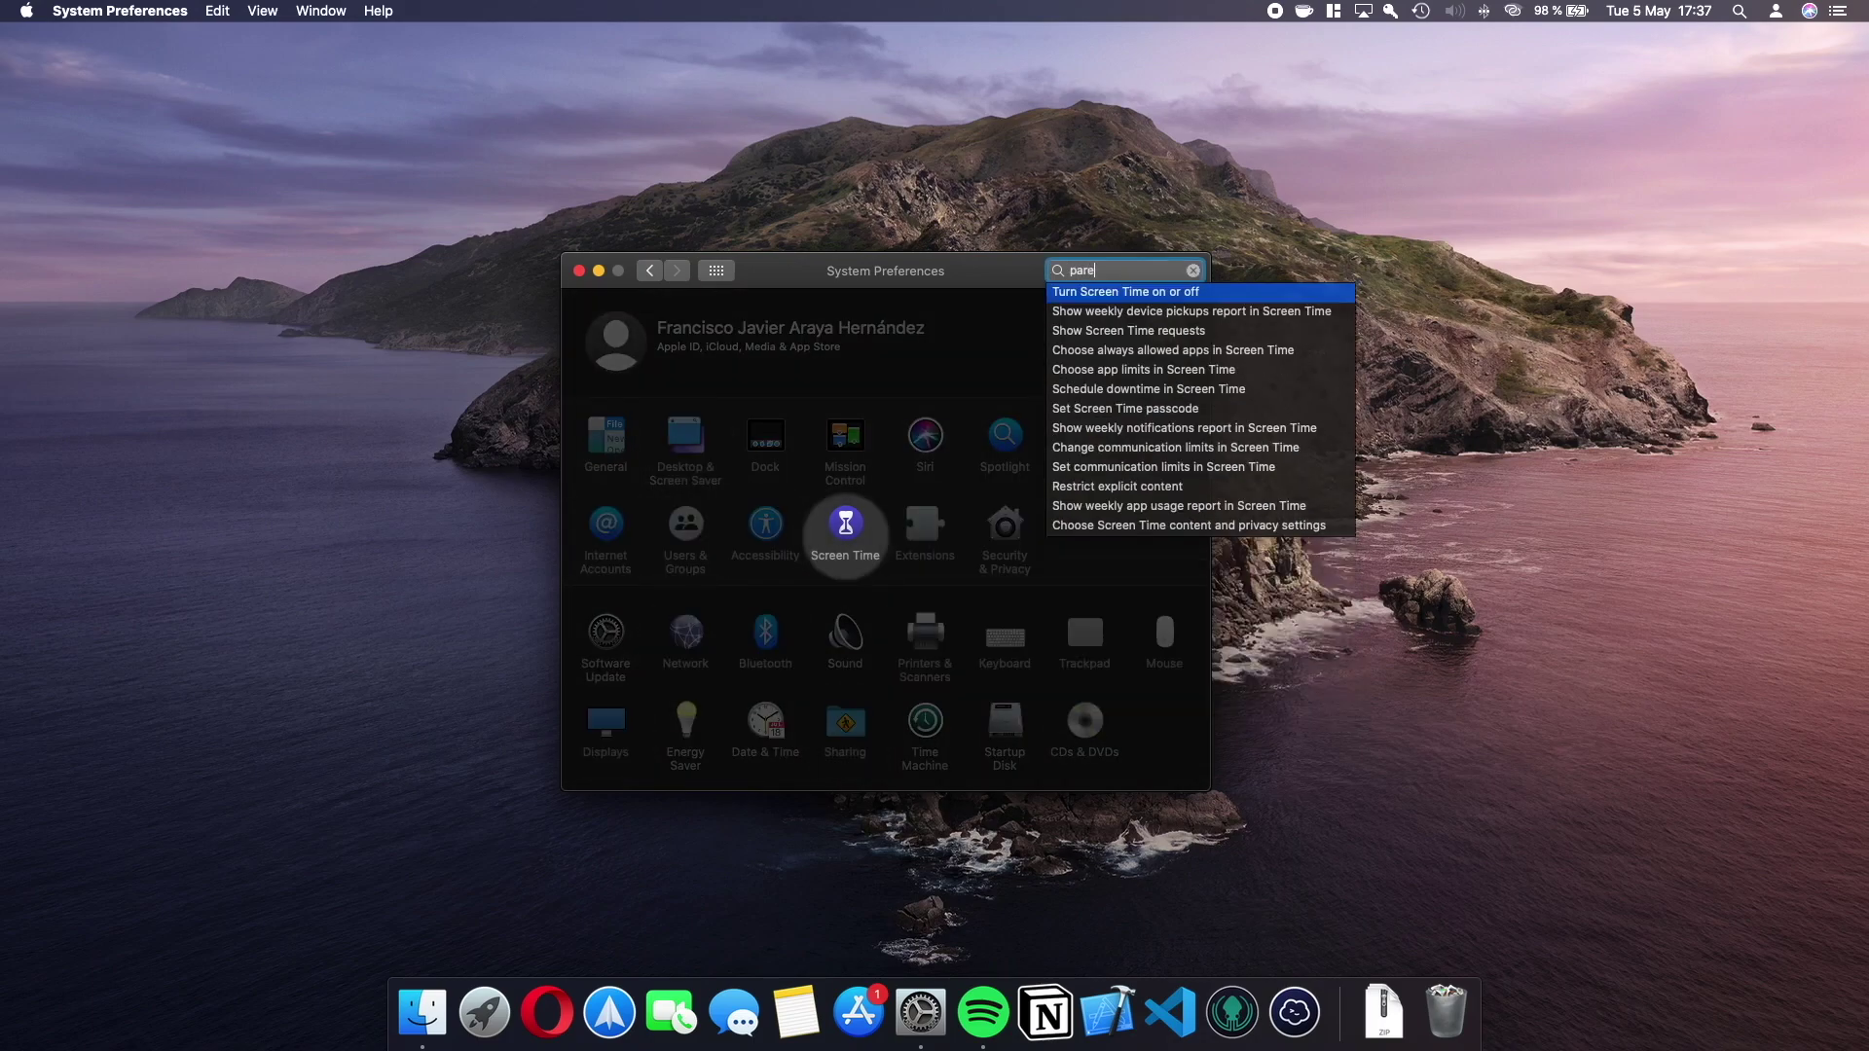
type("ntal controls")
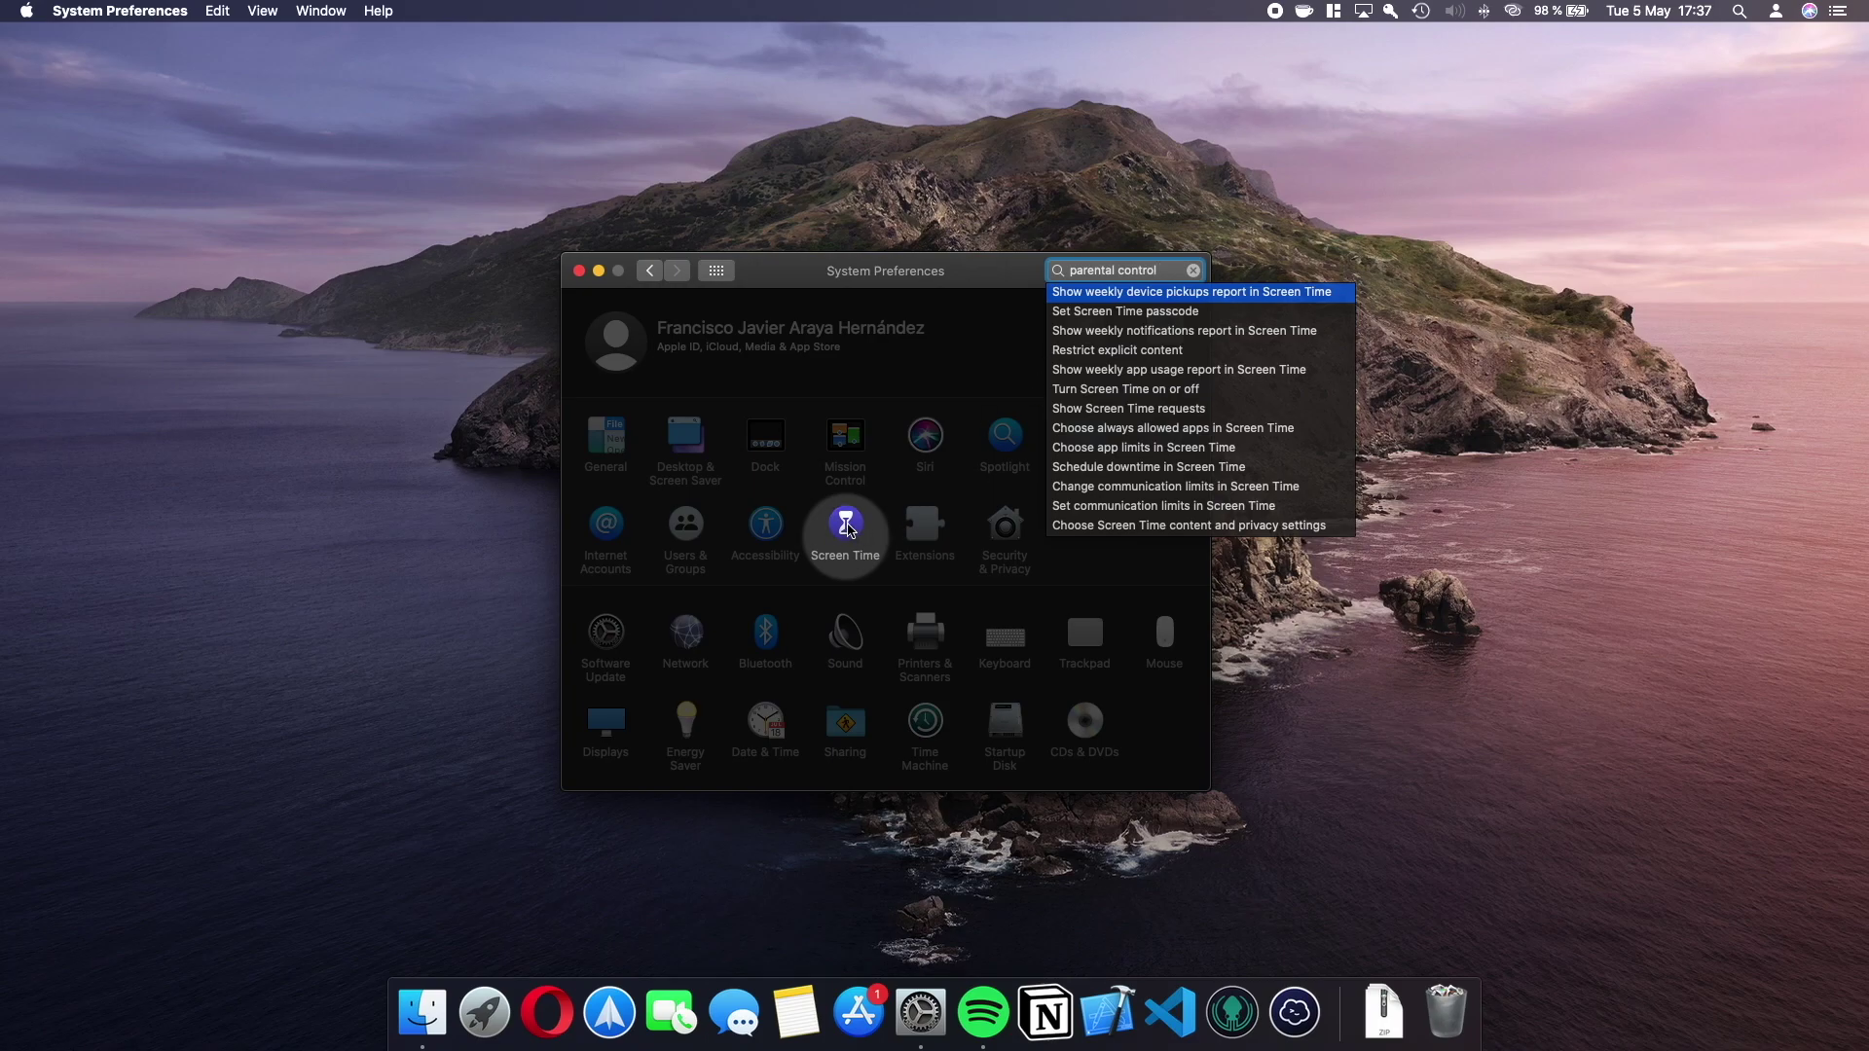
left_click(847, 527)
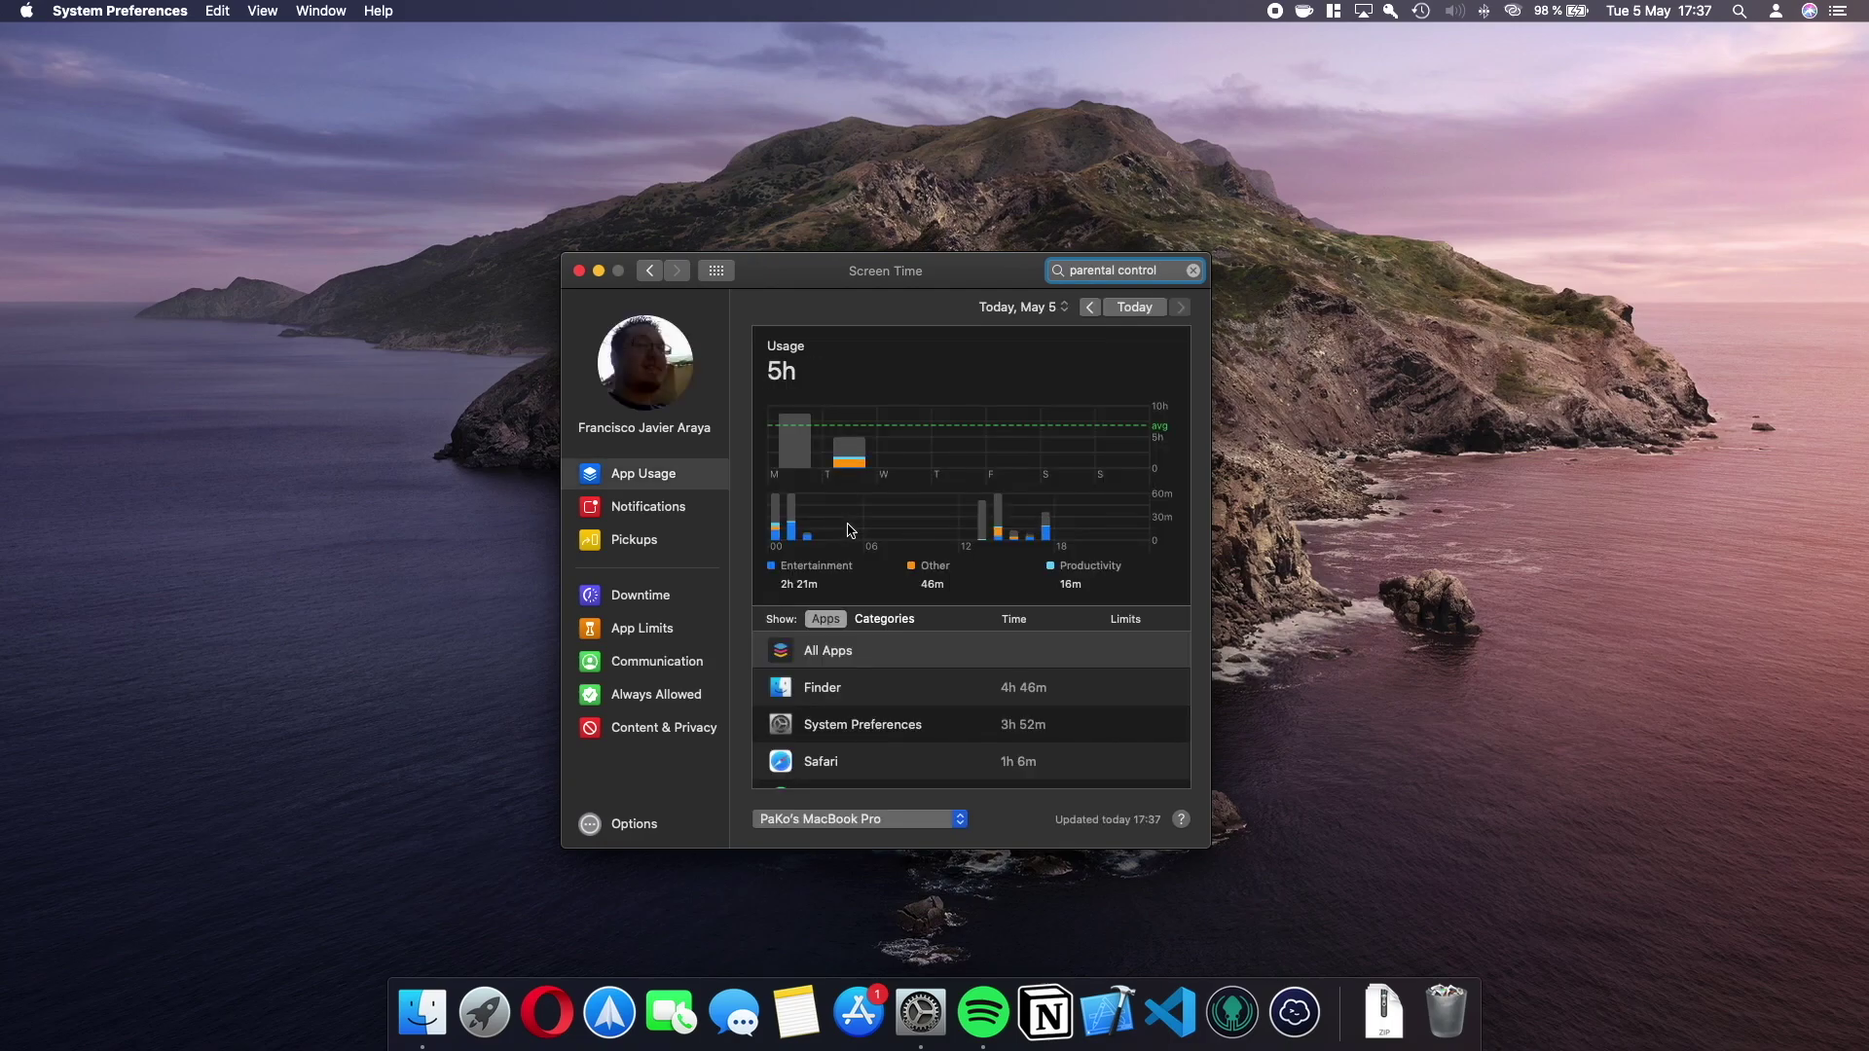
Show Screen Time's Content & Privacy page: restrictions on, web content set to Unrestricted Access.
left_click(659, 386)
left_click(679, 738)
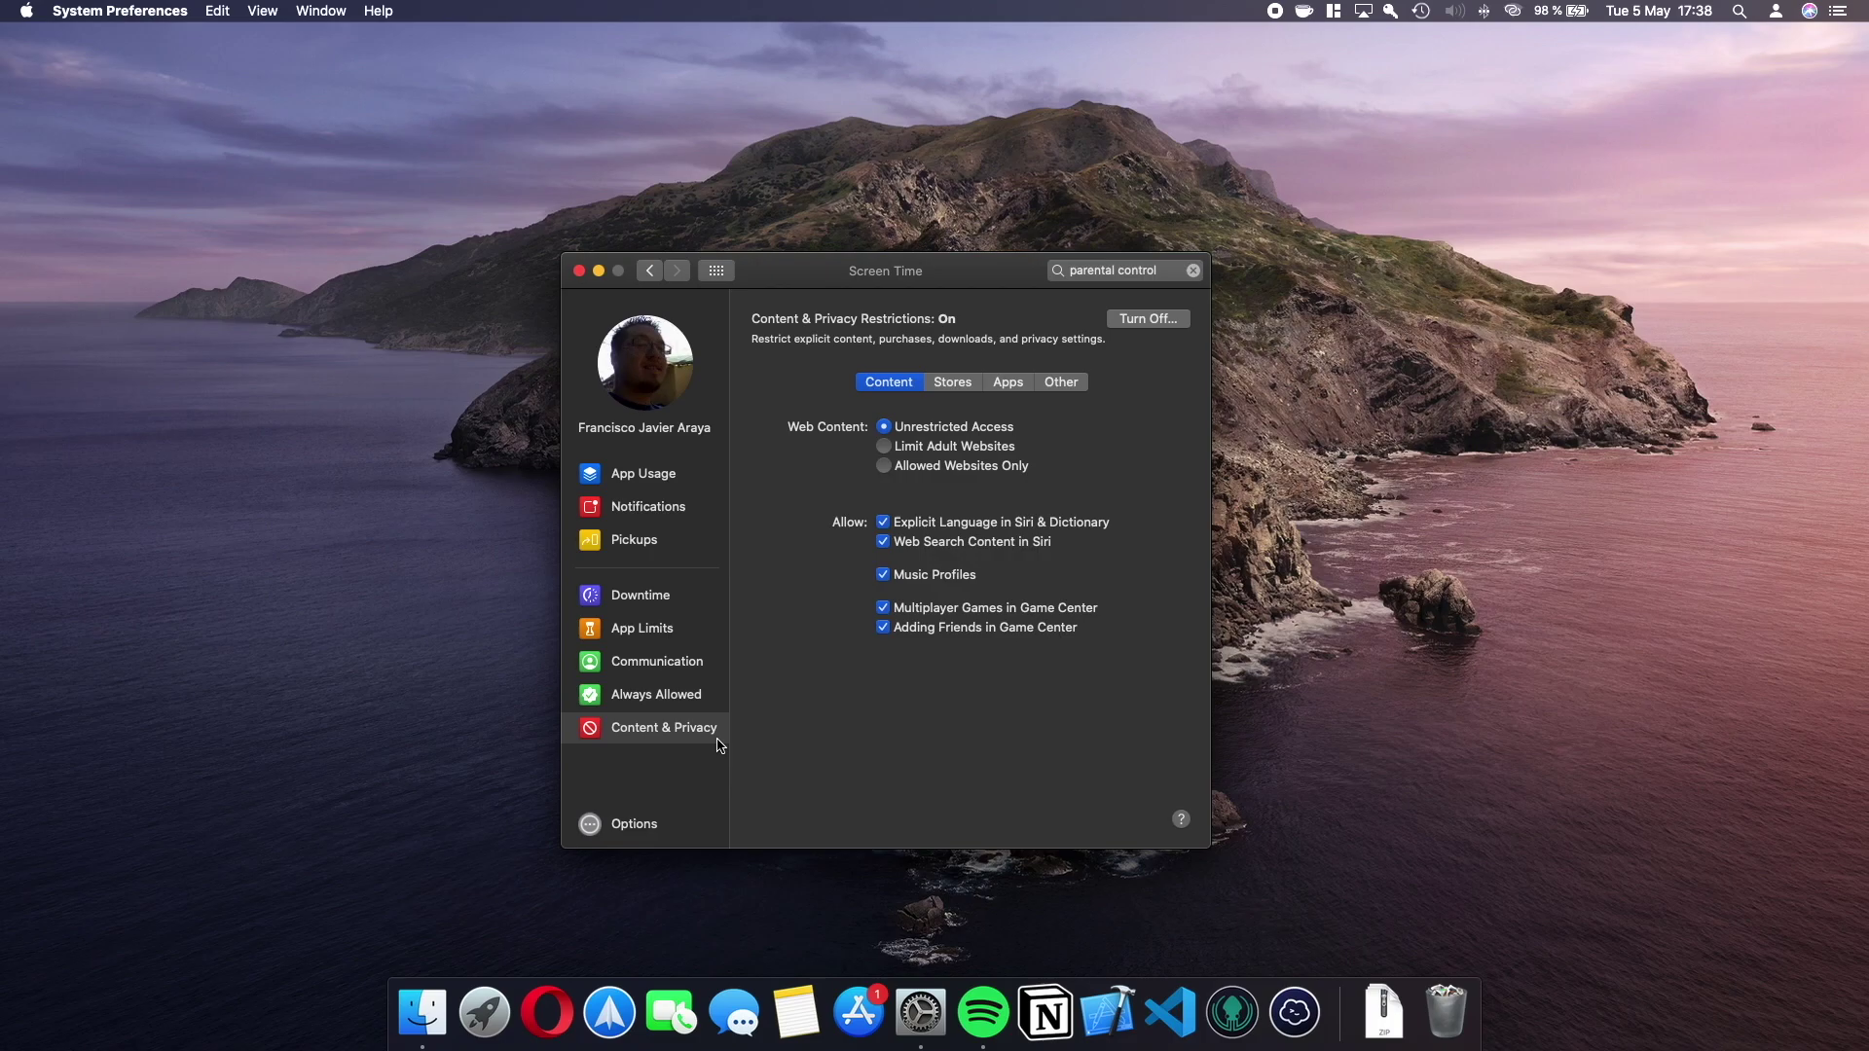
Review the Options, Content & Privacy, App Usage and Always Allowed pages, then return to all preferences.
left_click(634, 833)
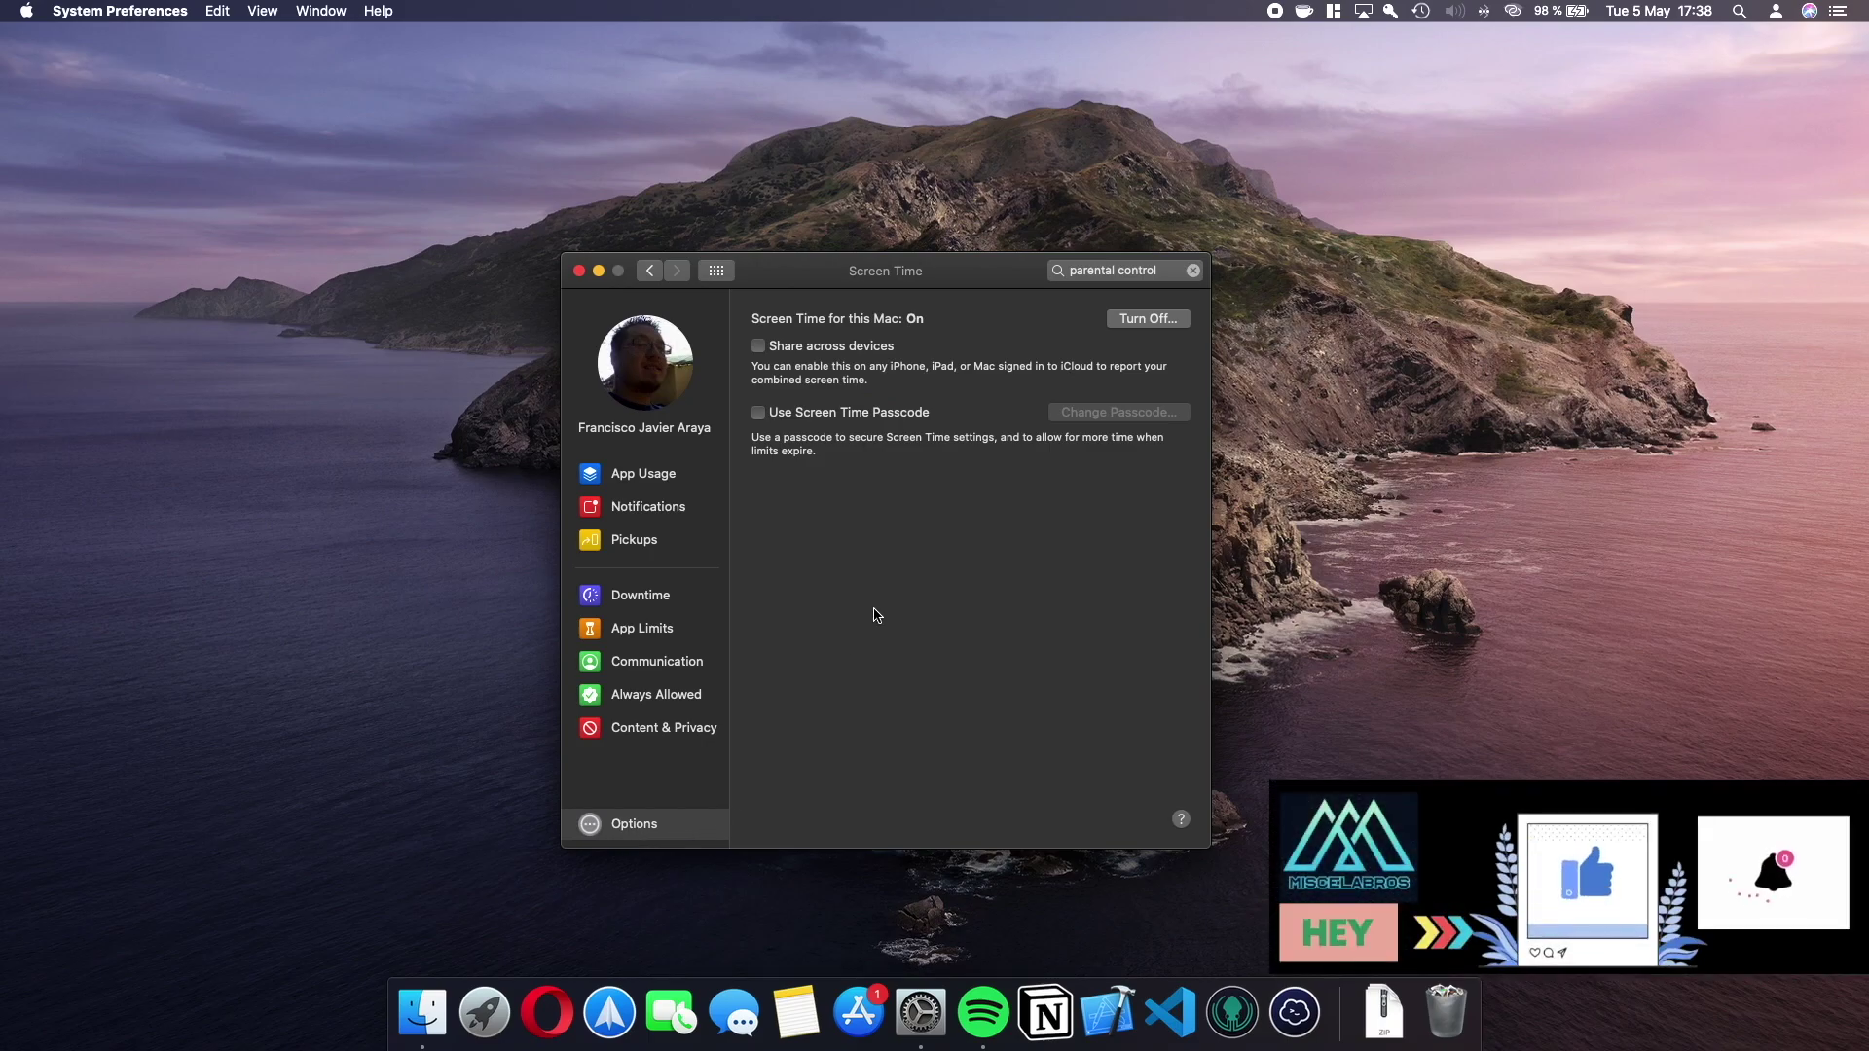
left_click(646, 730)
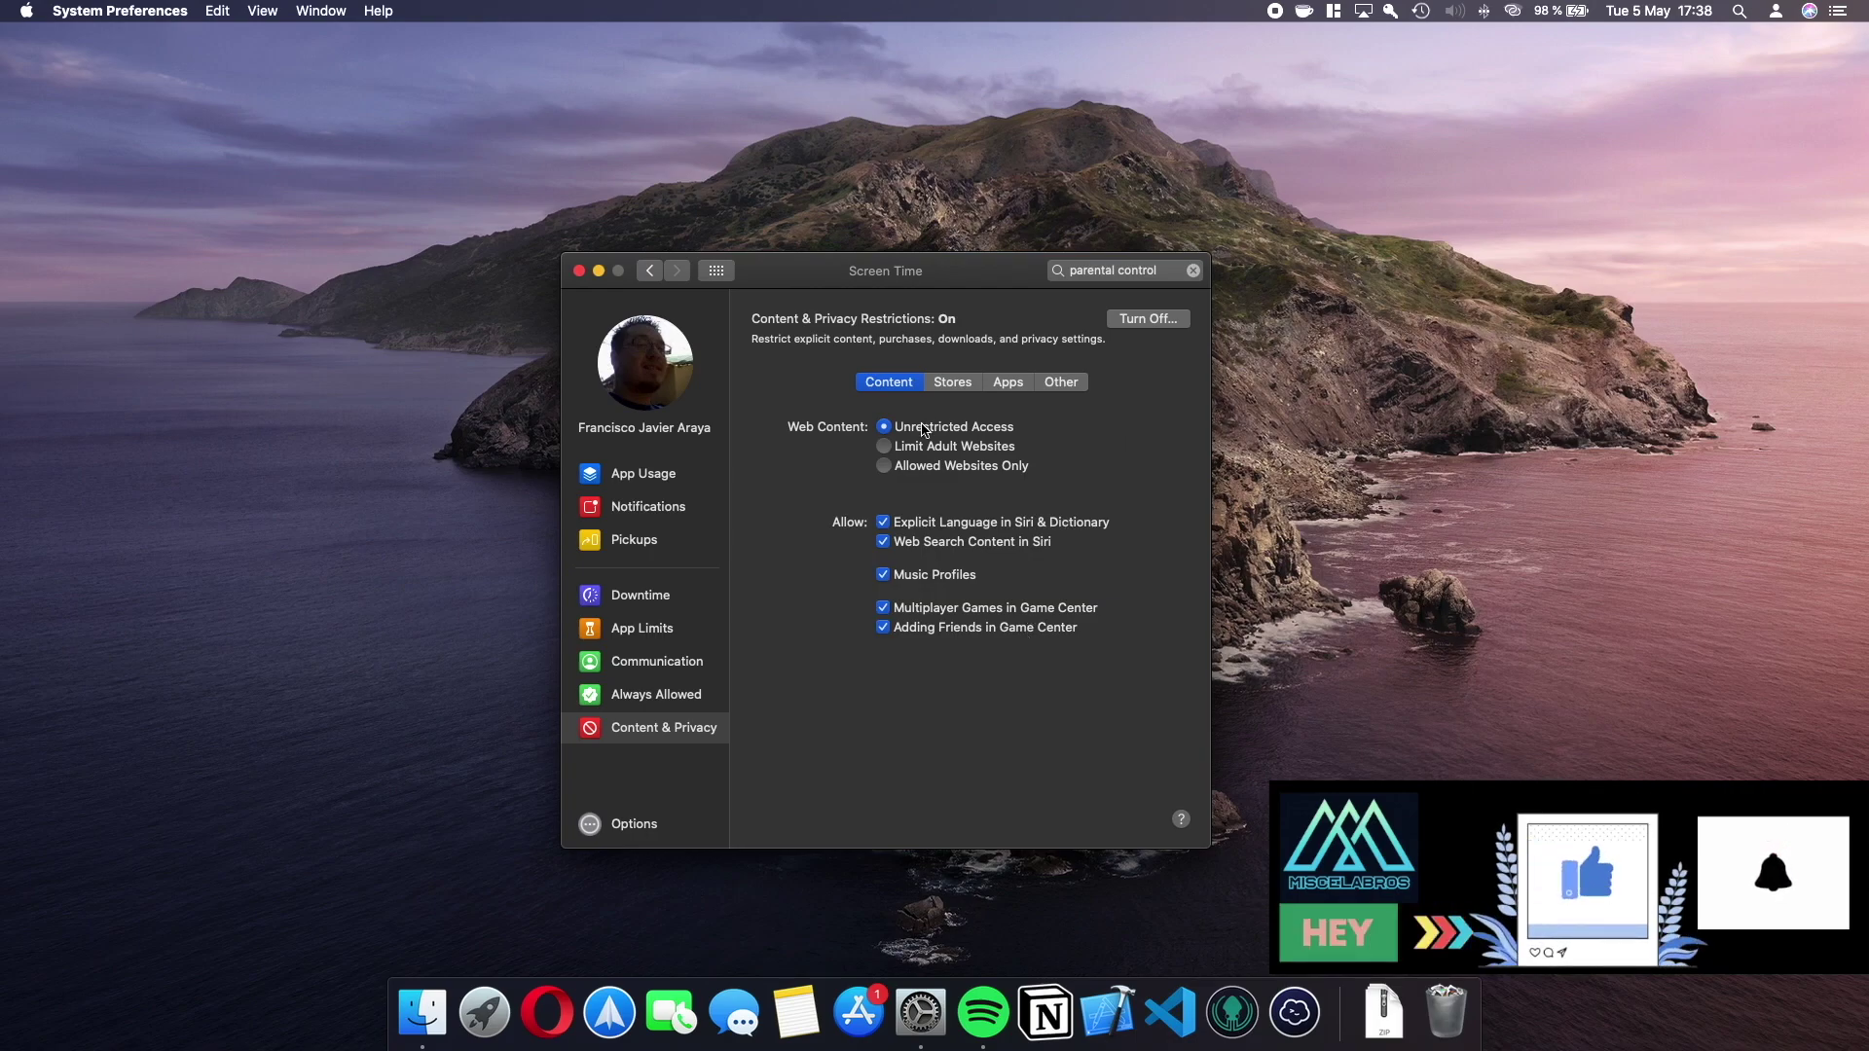
left_click(667, 479)
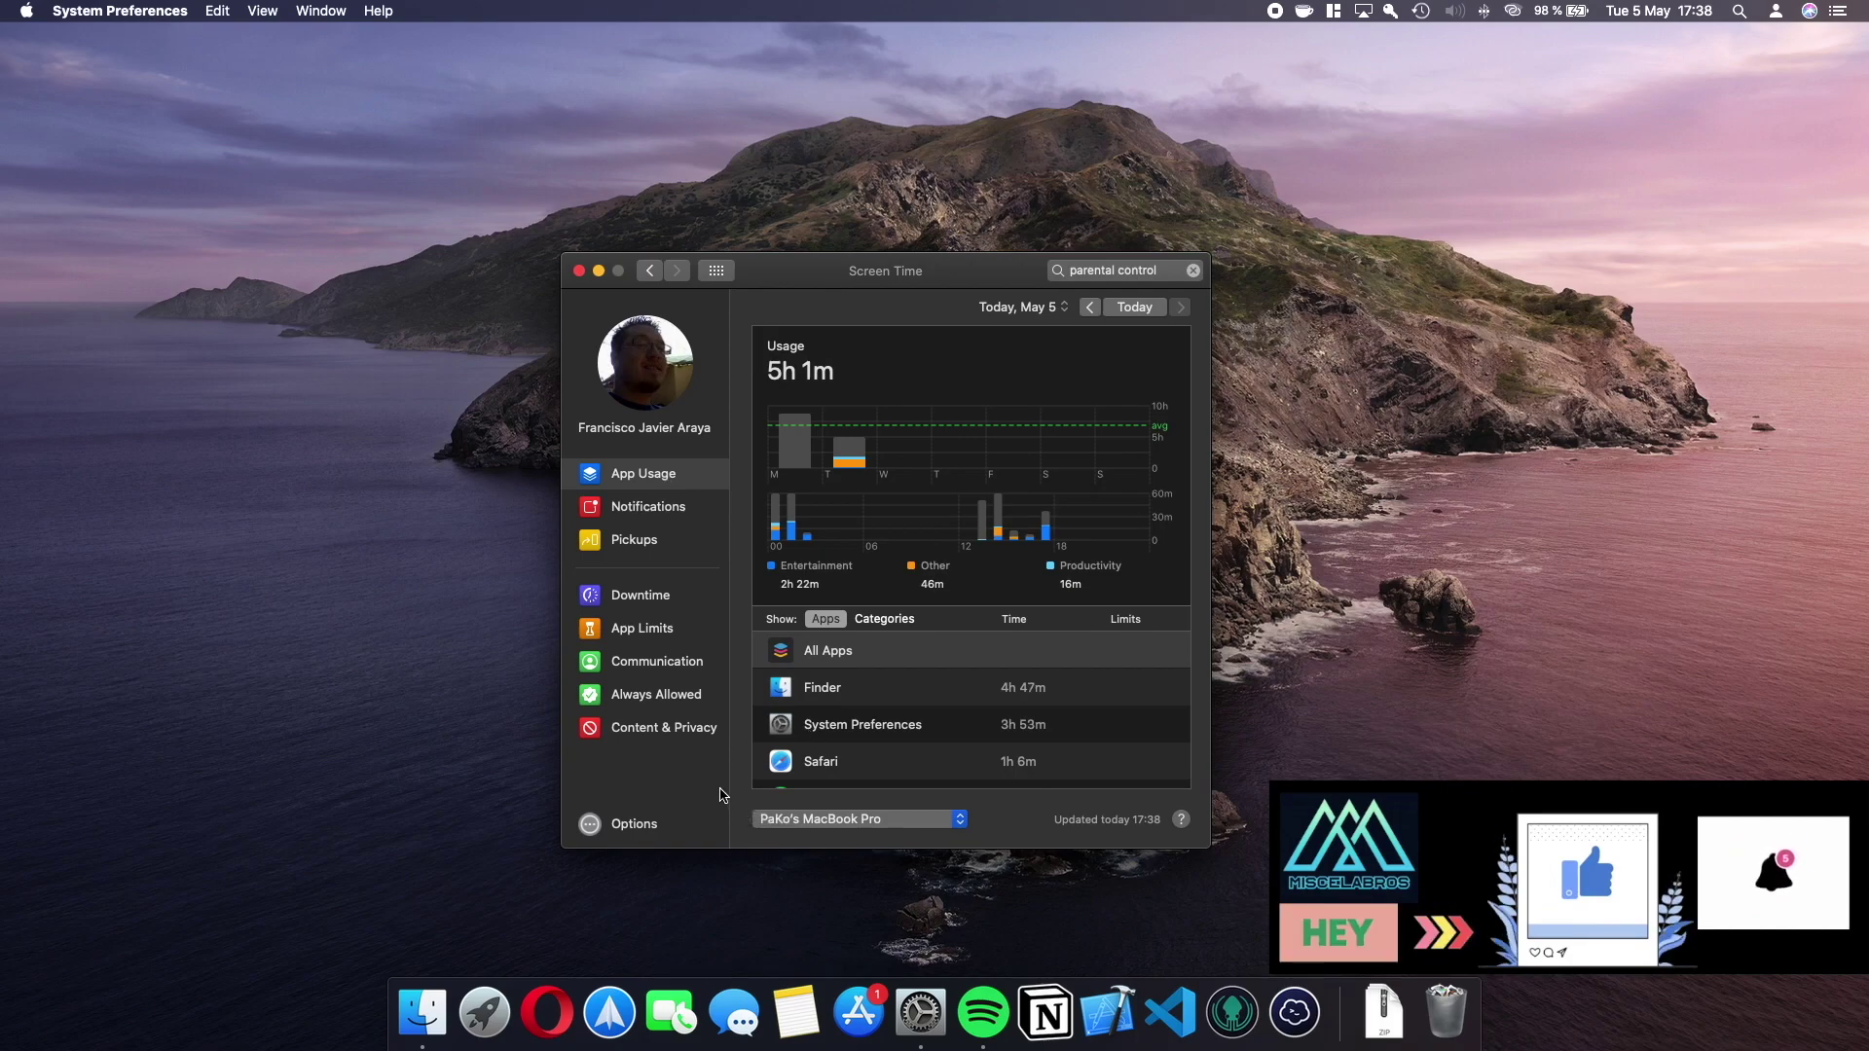
left_click(682, 732)
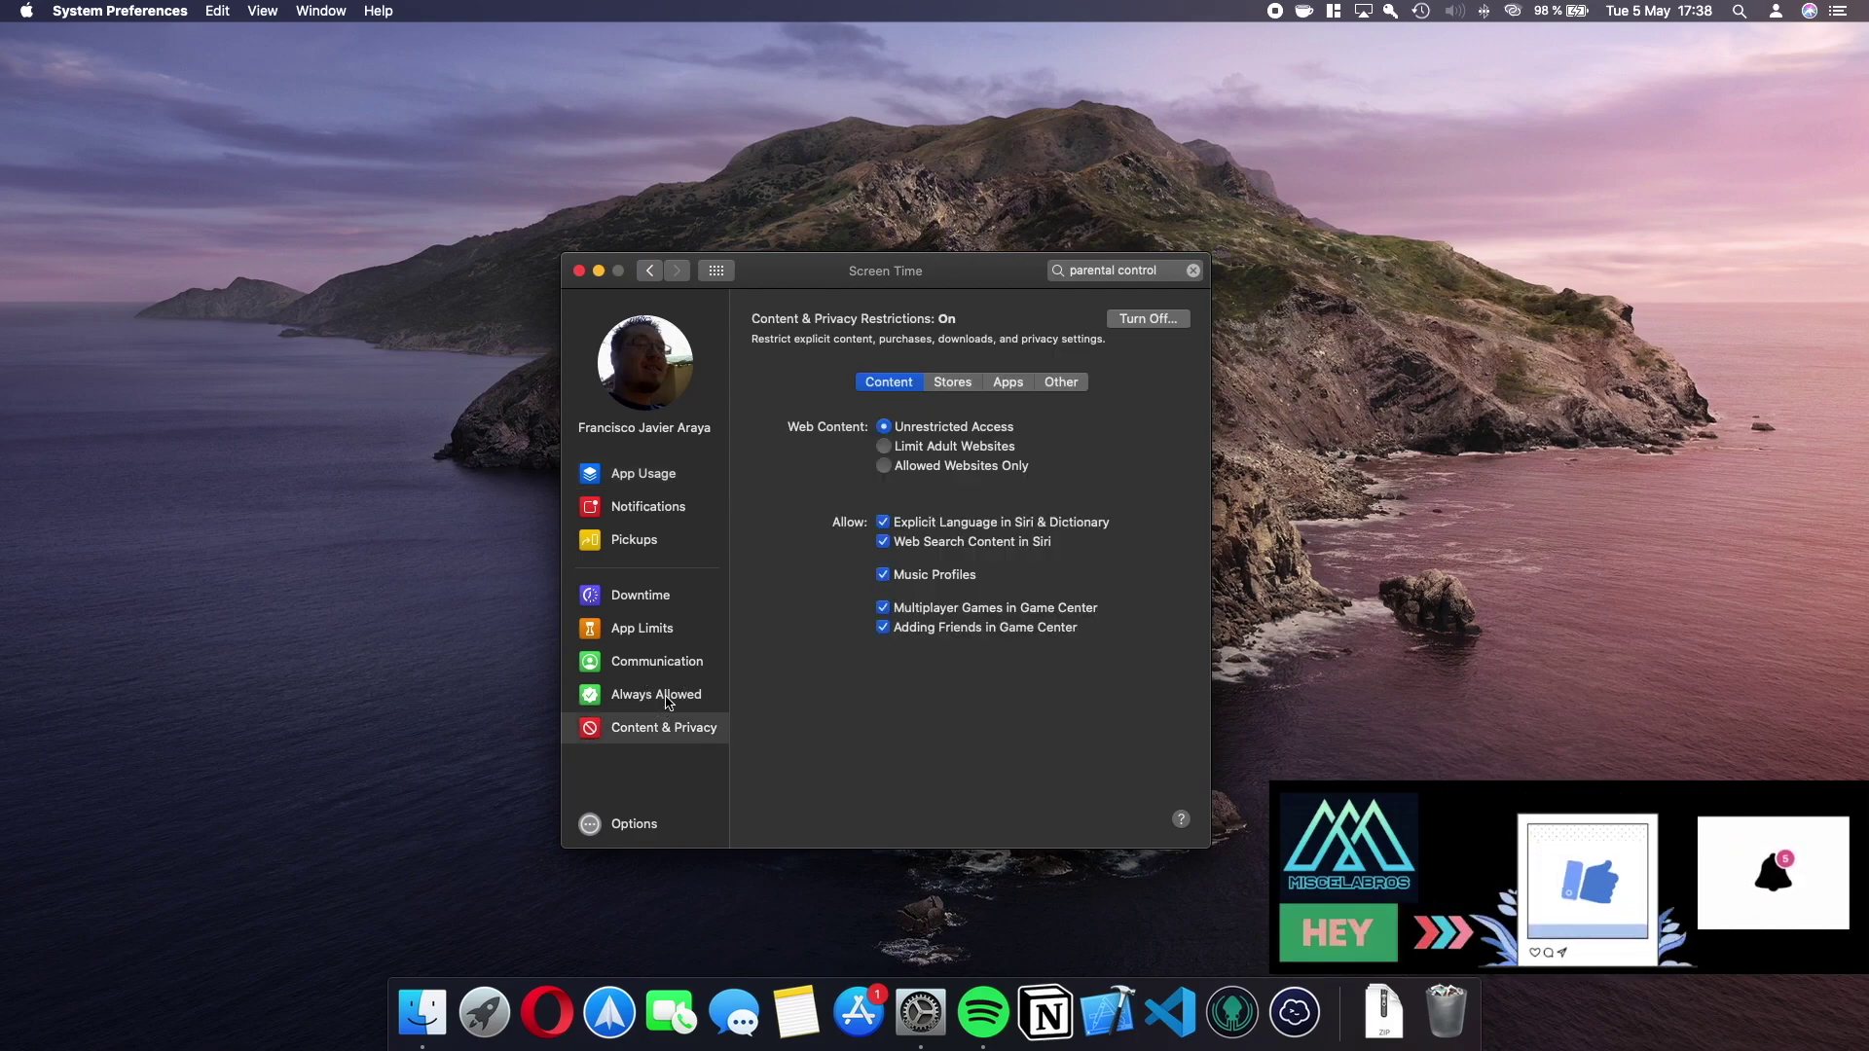
left_click(680, 695)
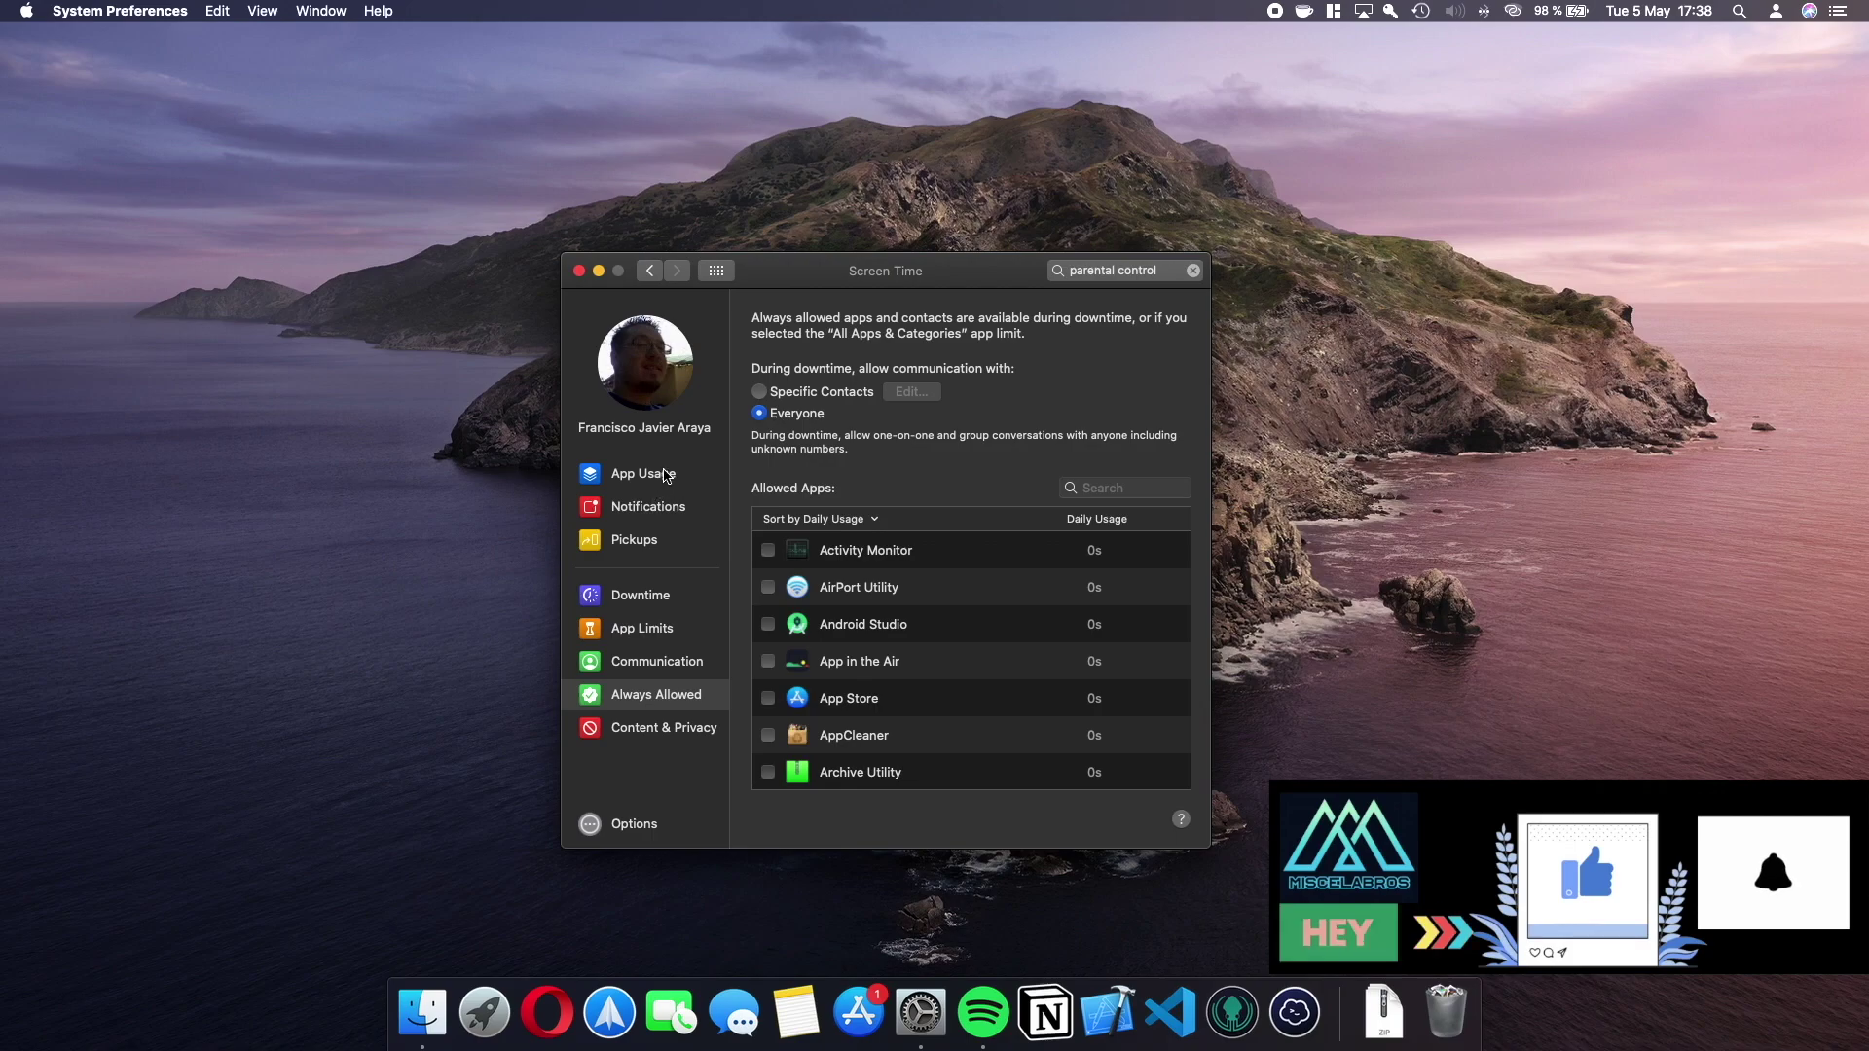
left_click(644, 473)
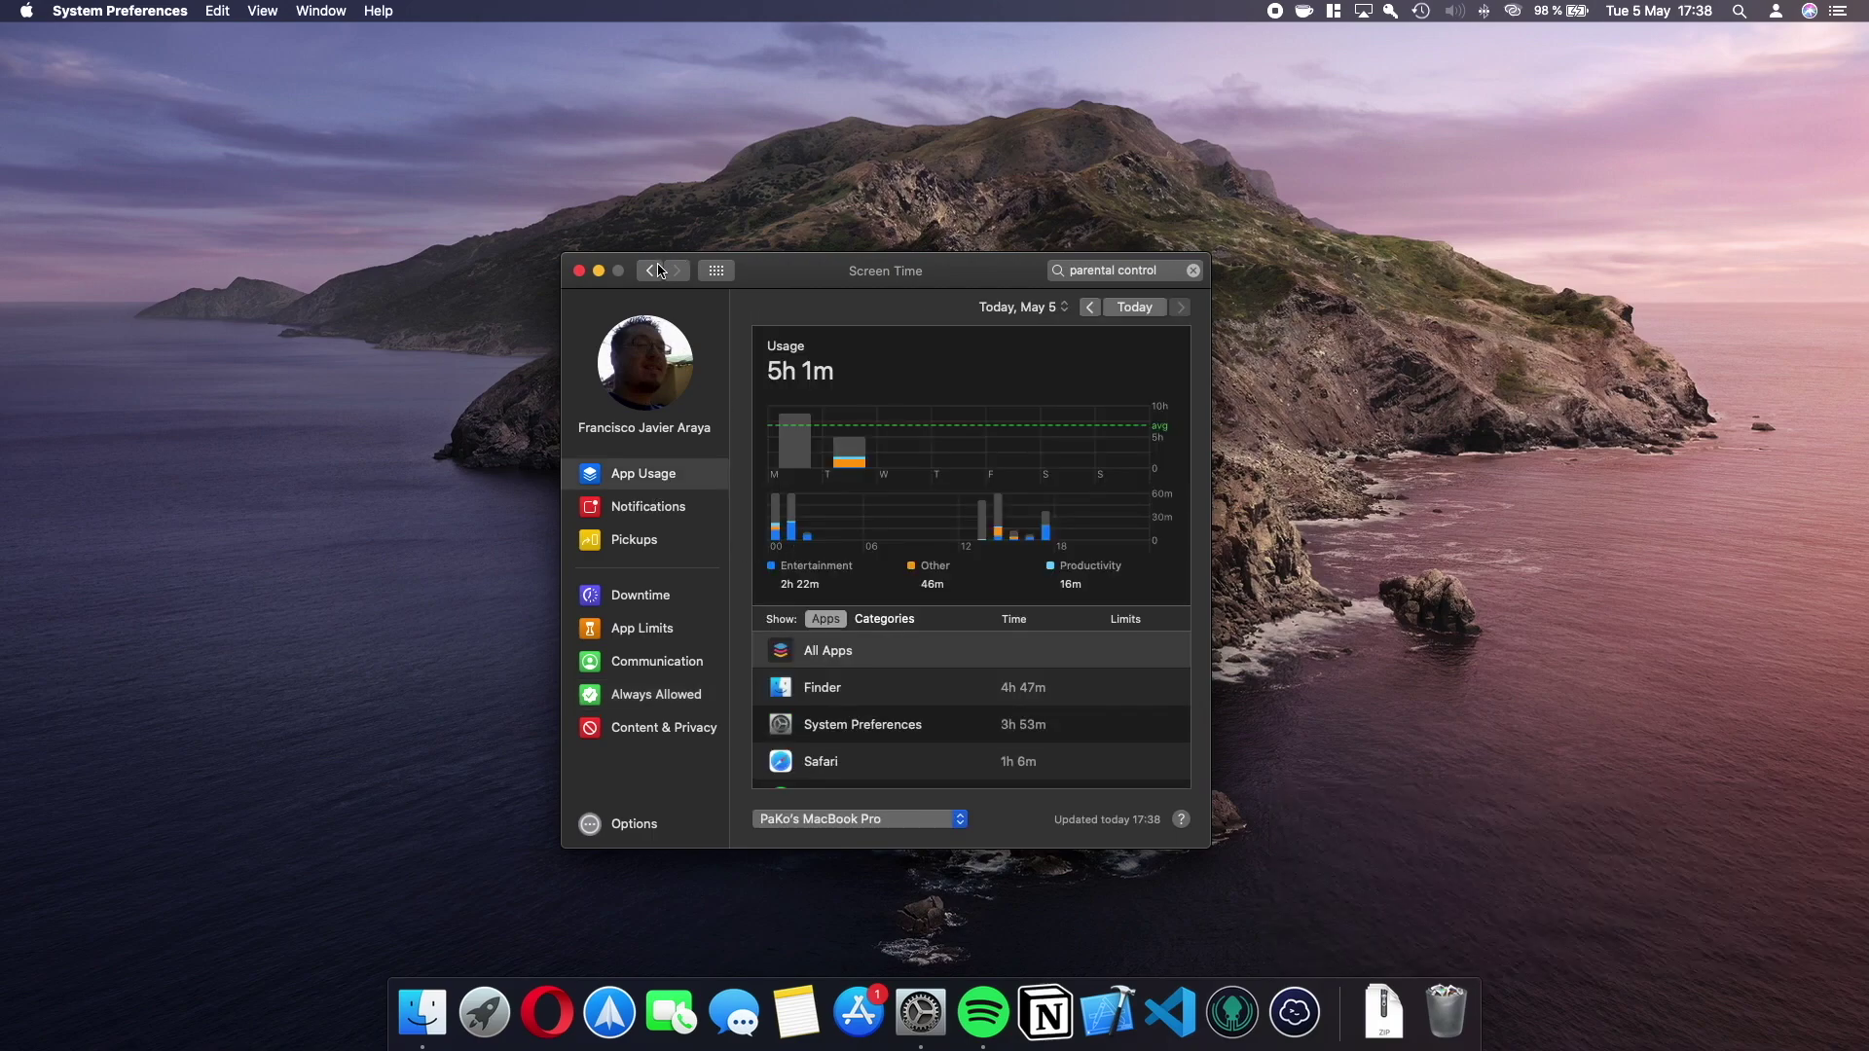
left_click(651, 271)
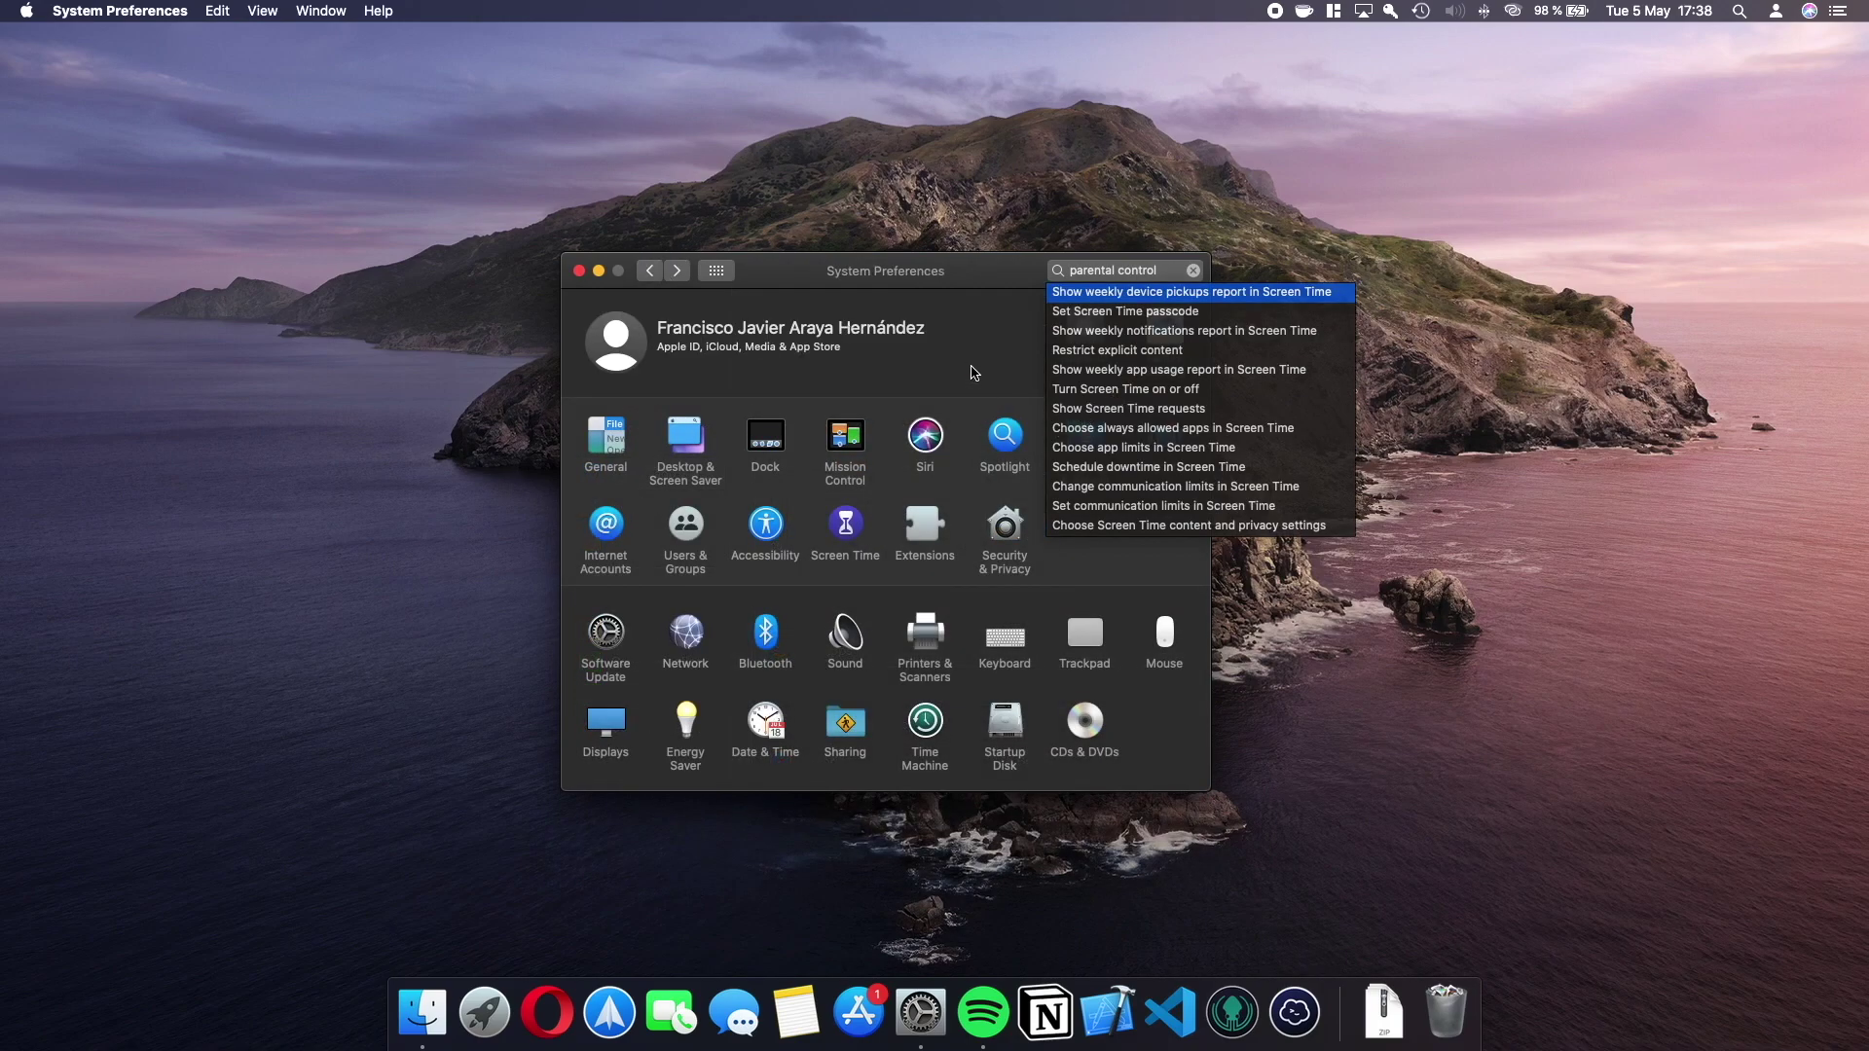
Clear the search and open Family Sharing's empty Add a family member sheet.
left_click(1193, 270)
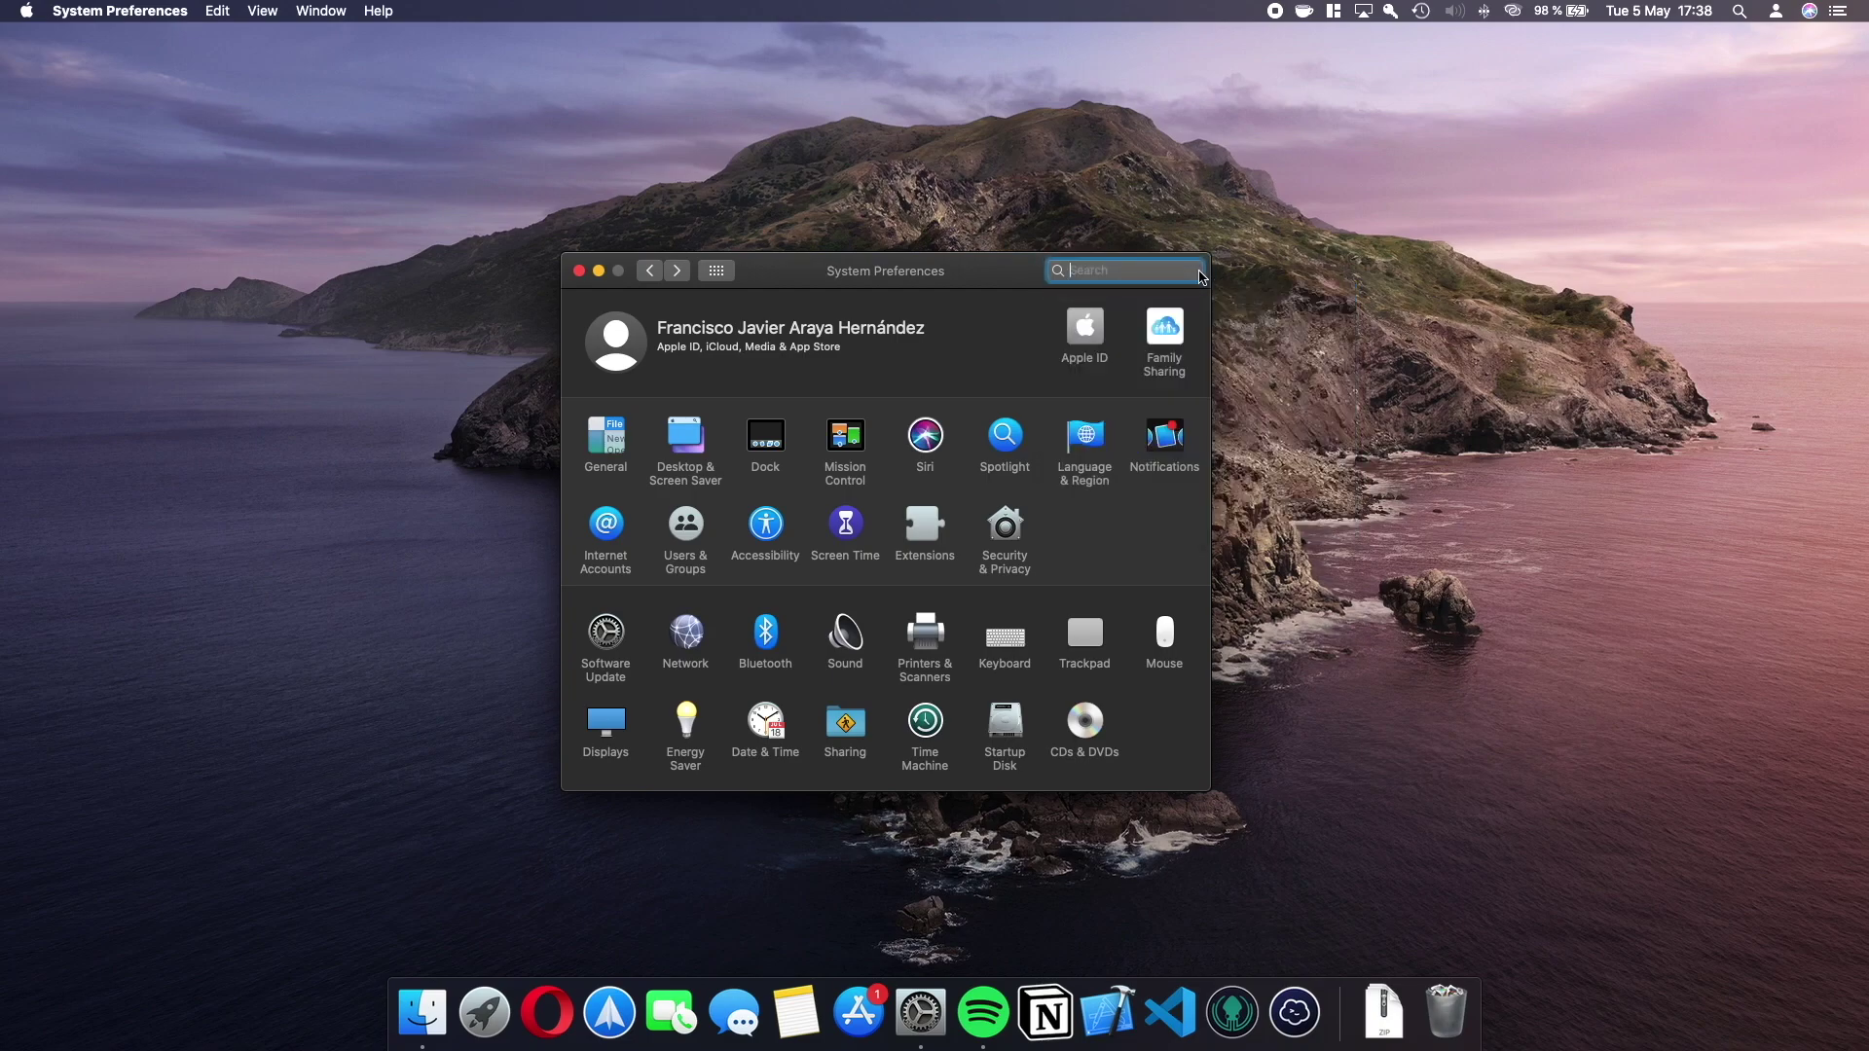
left_click(1168, 331)
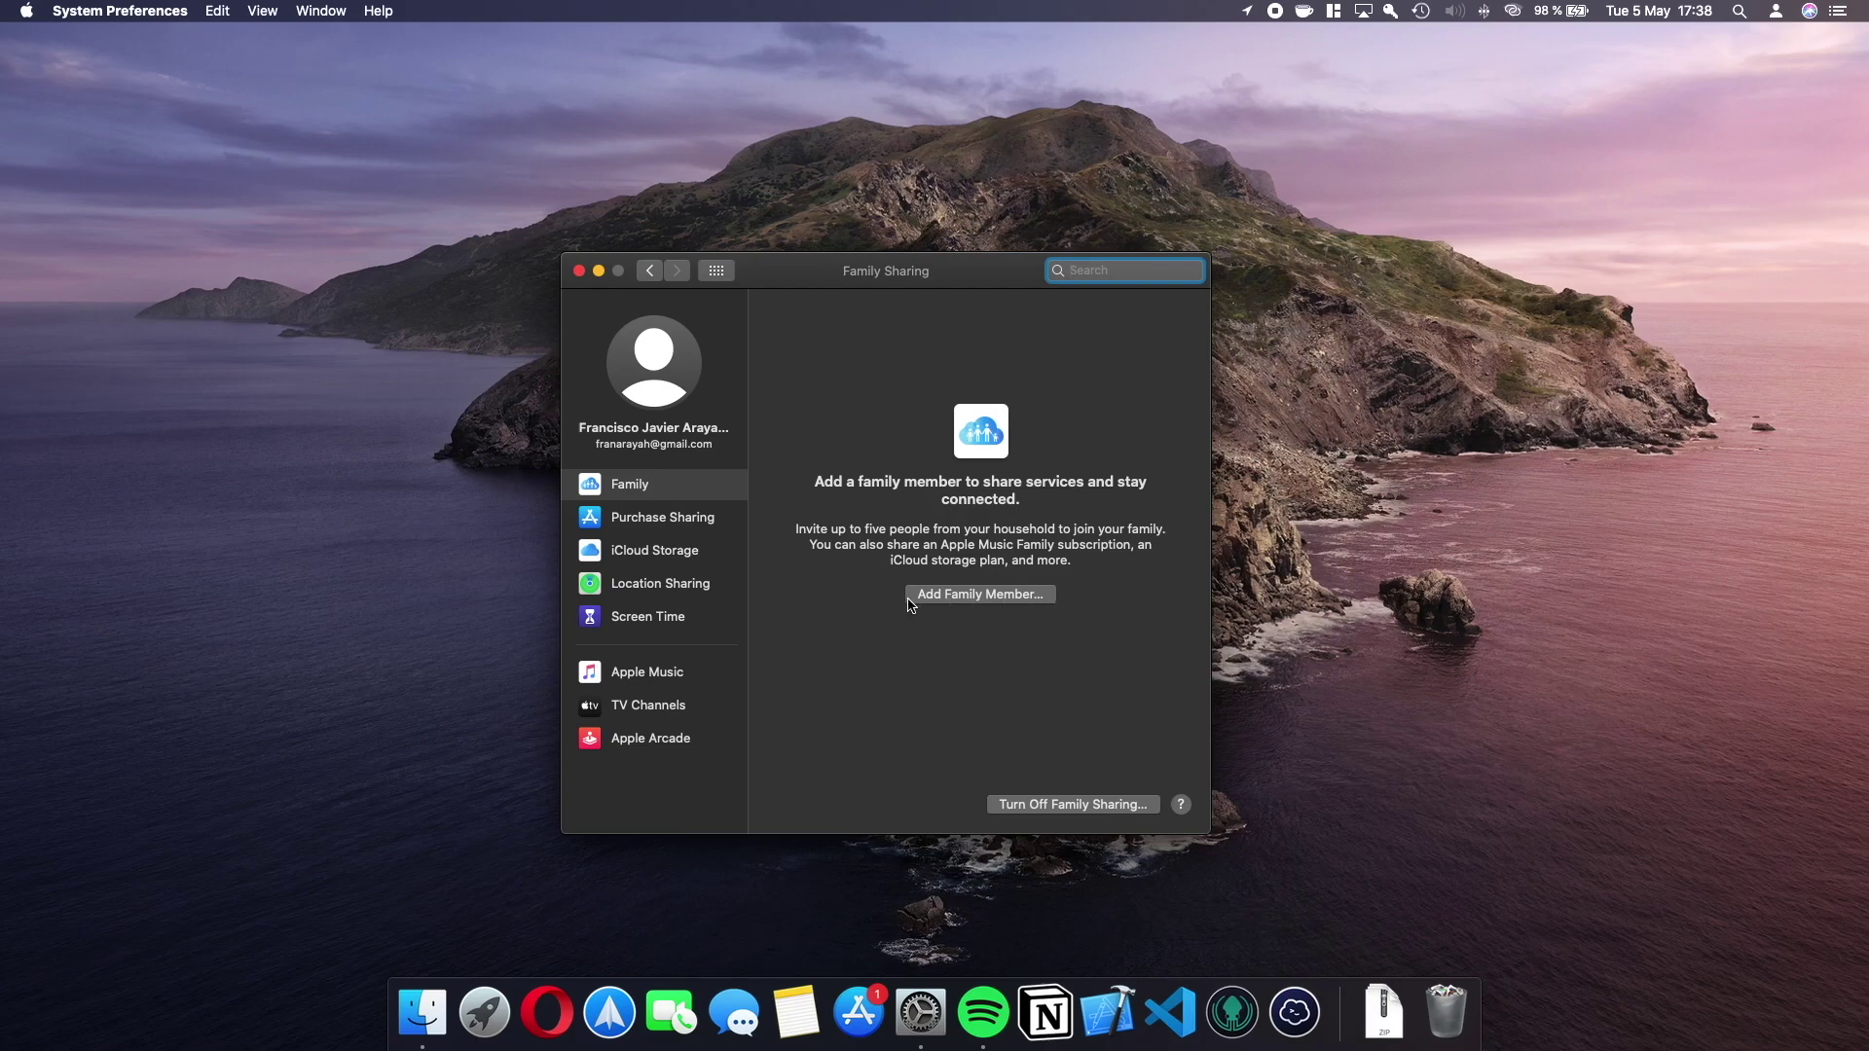
left_click(986, 601)
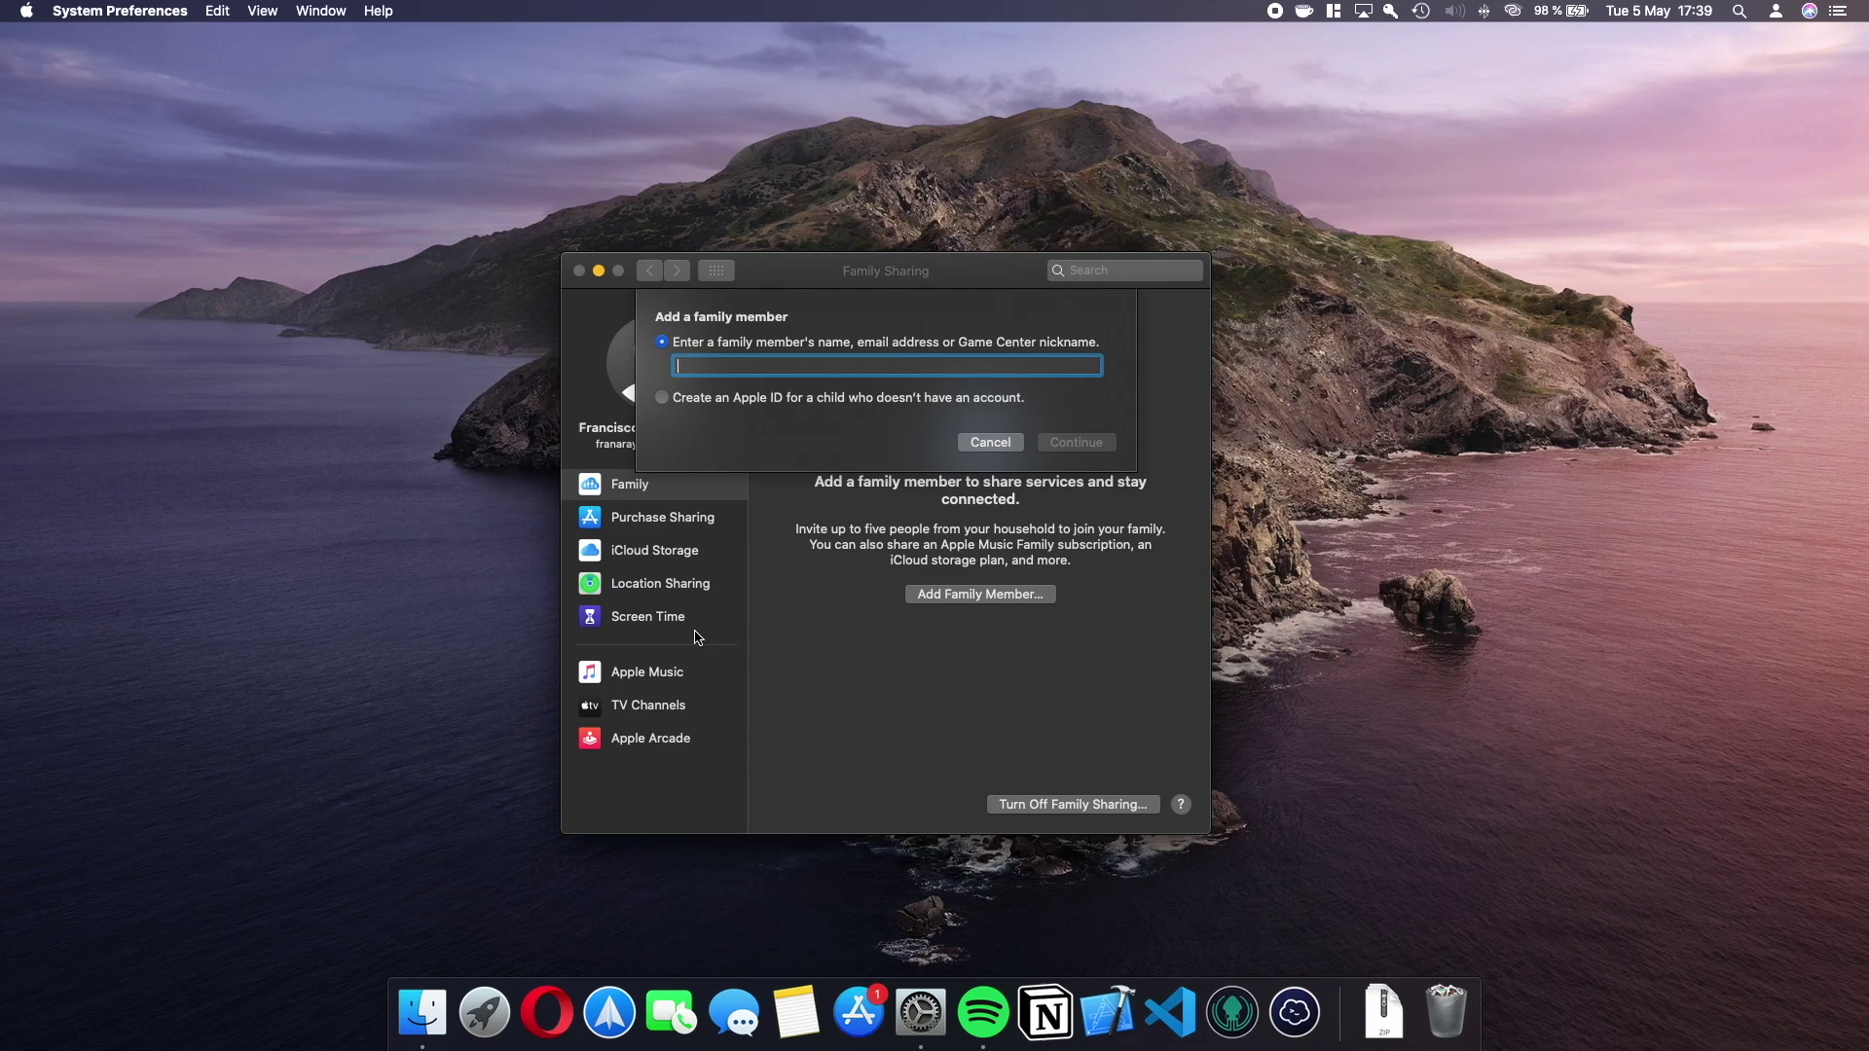
Try adding hijo1 as a family member, dismiss the incorrect-password alert, and go back.
type("hijo1")
left_click(1052, 445)
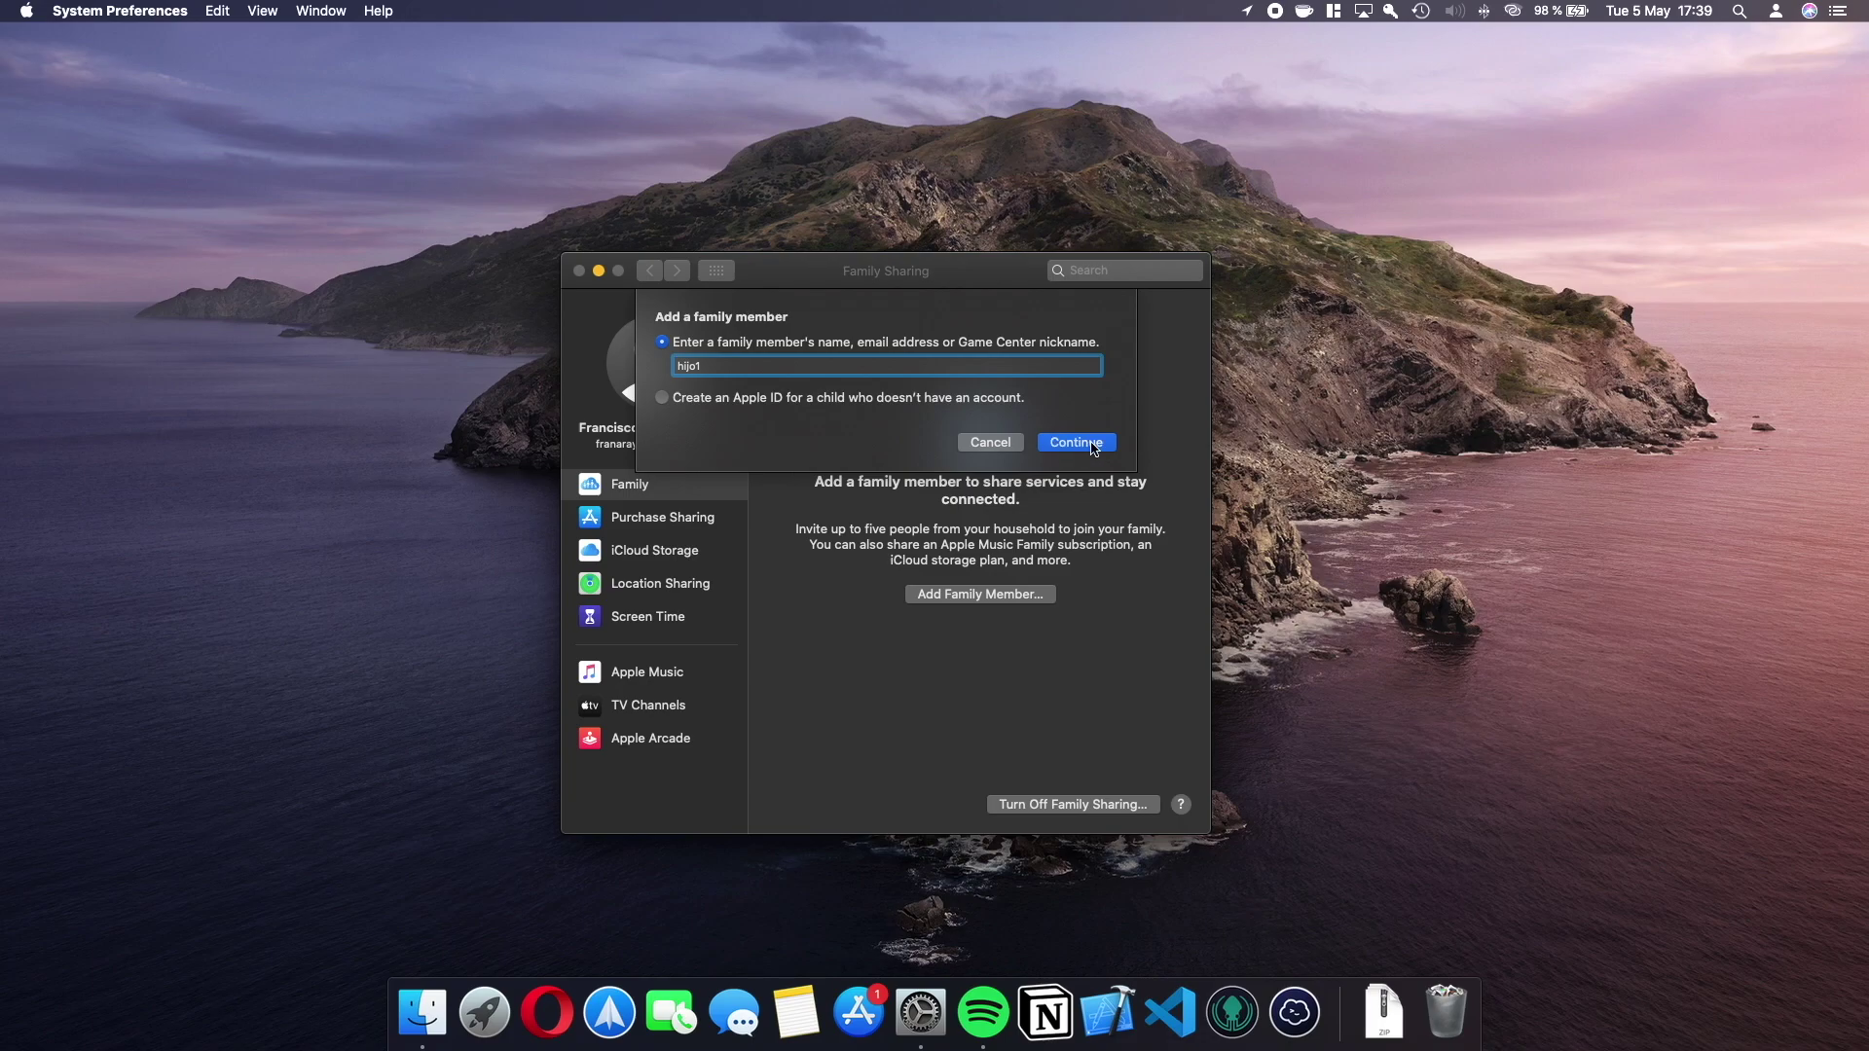
left_click(988, 374)
key("Return")
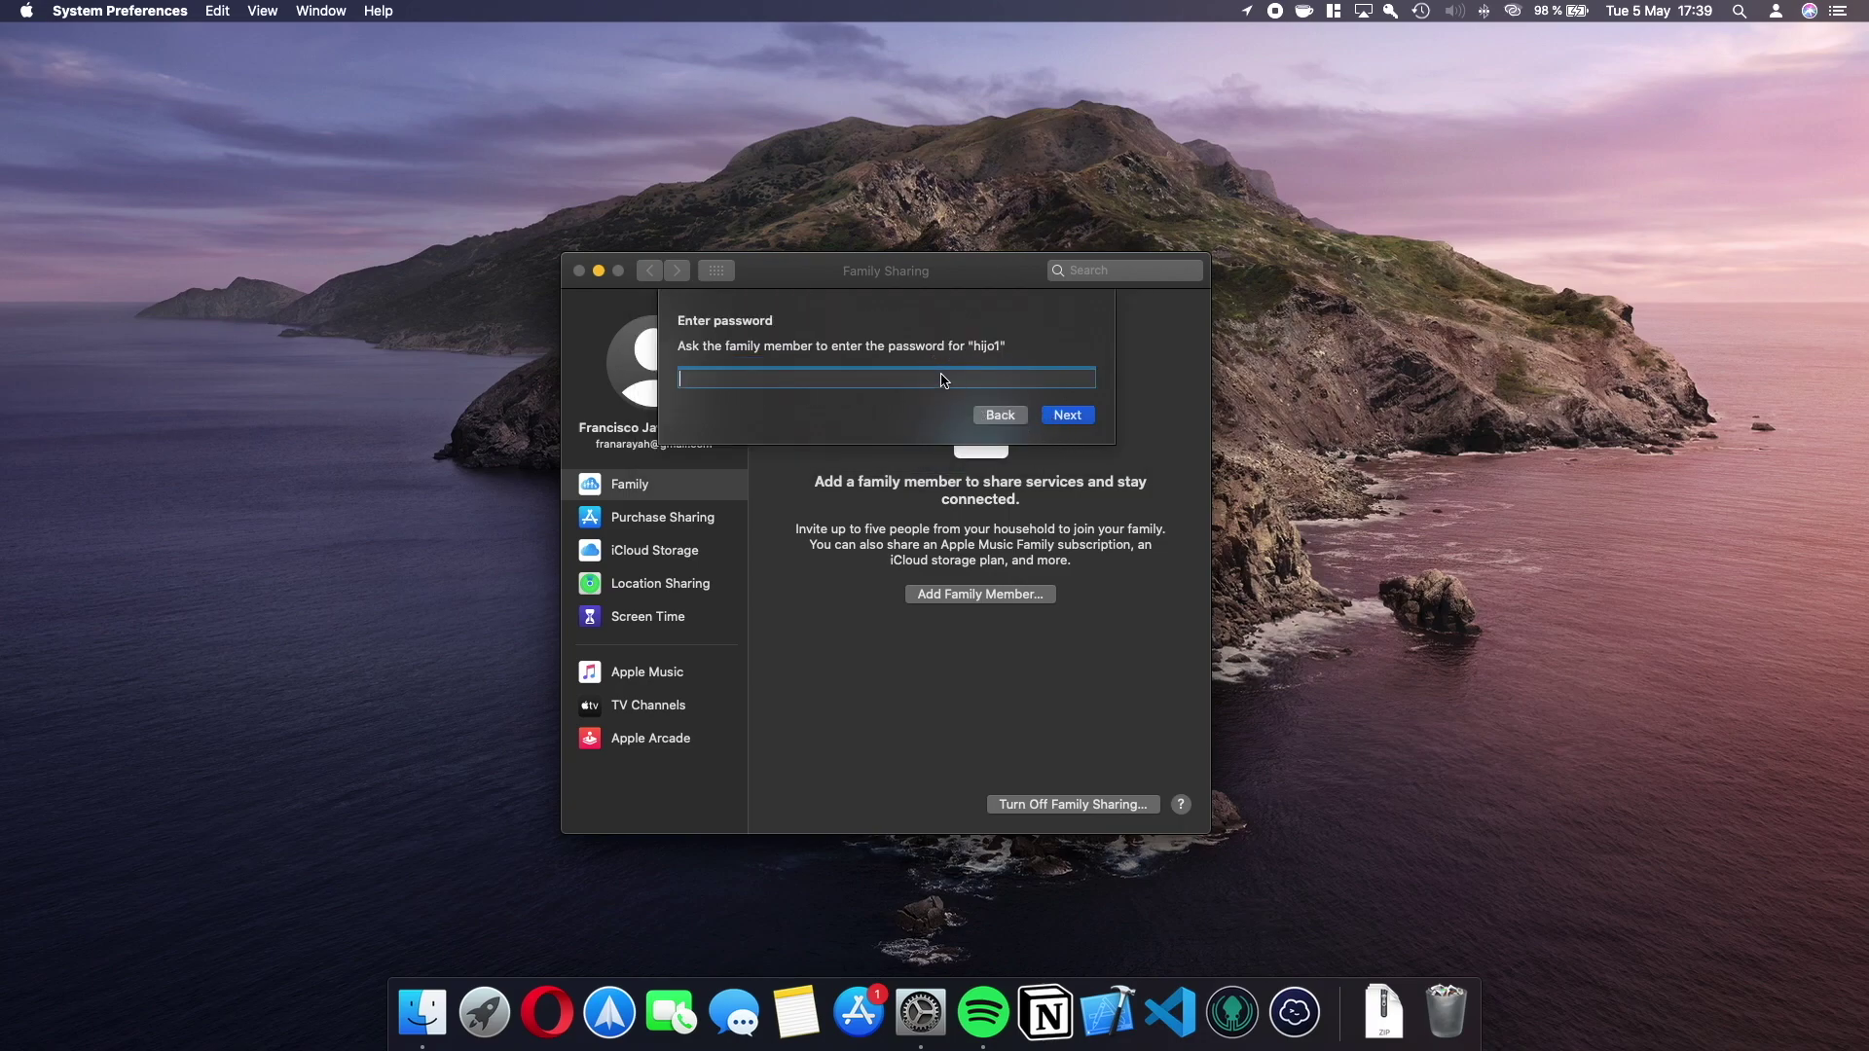
type("•••••")
left_click(1069, 415)
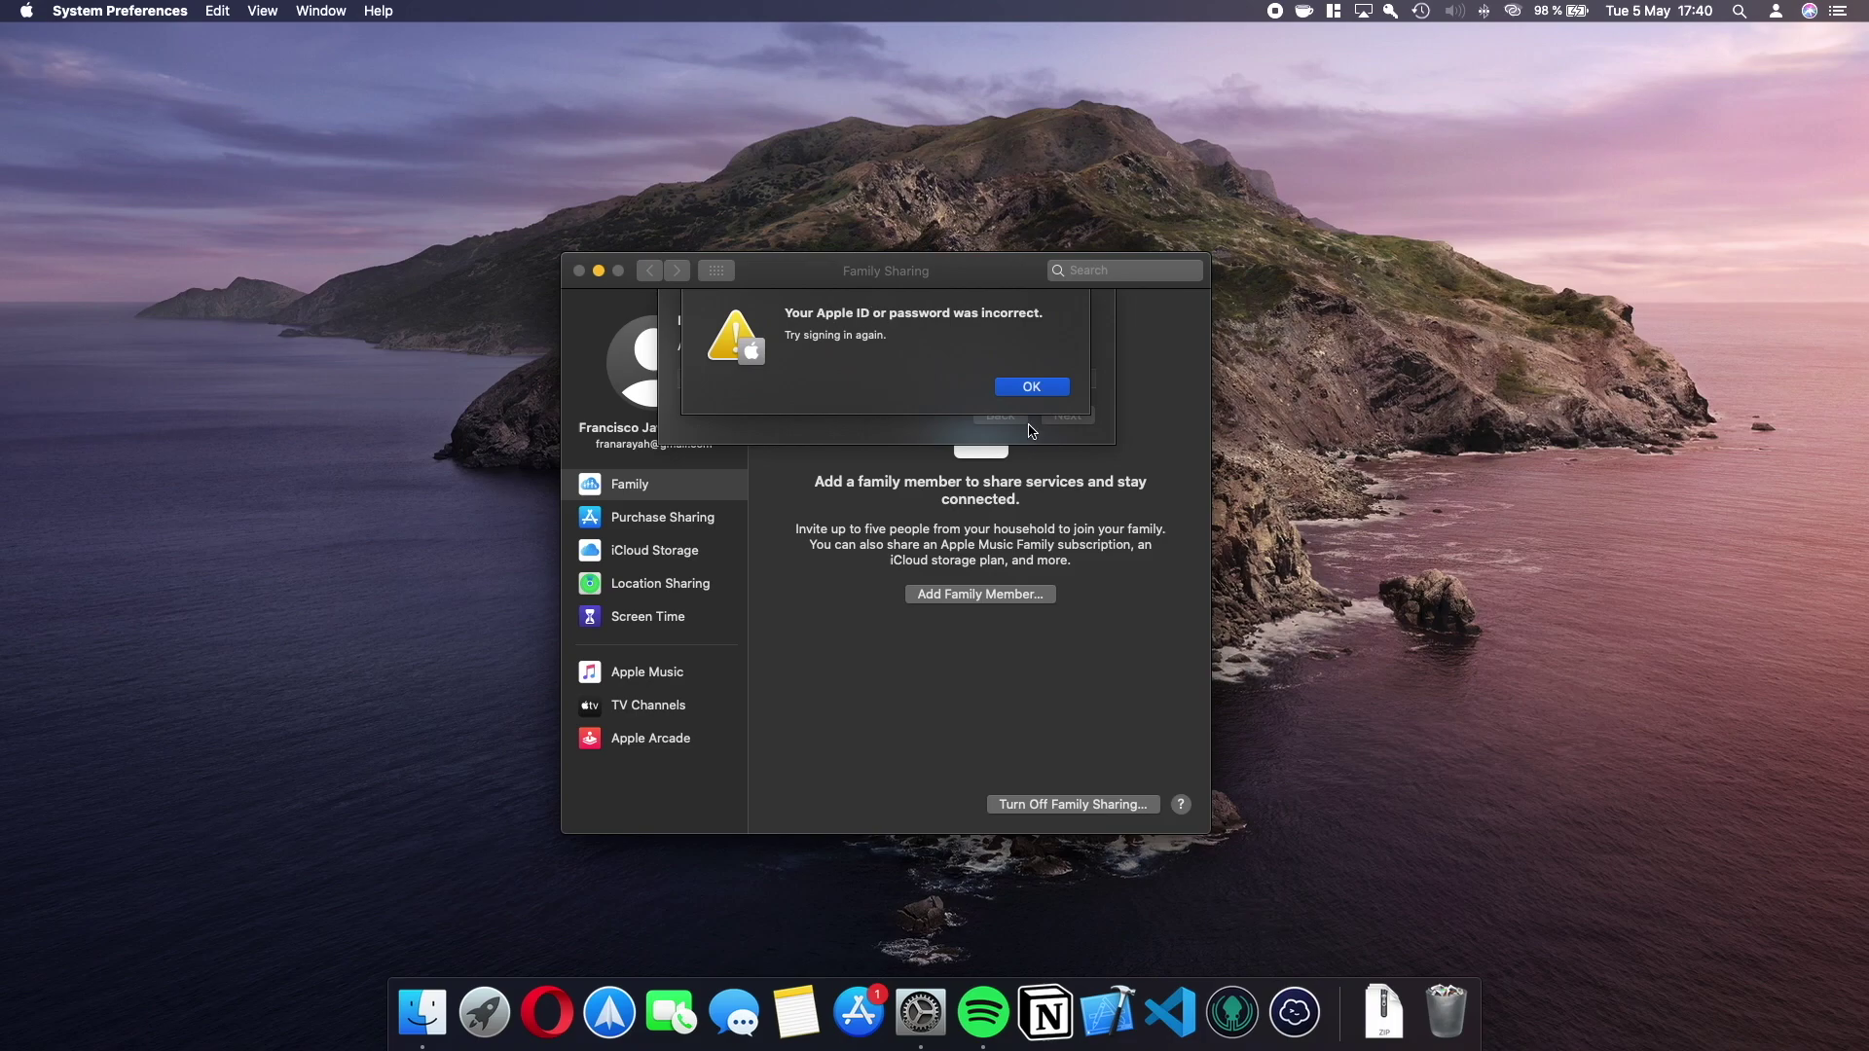
left_click(1045, 390)
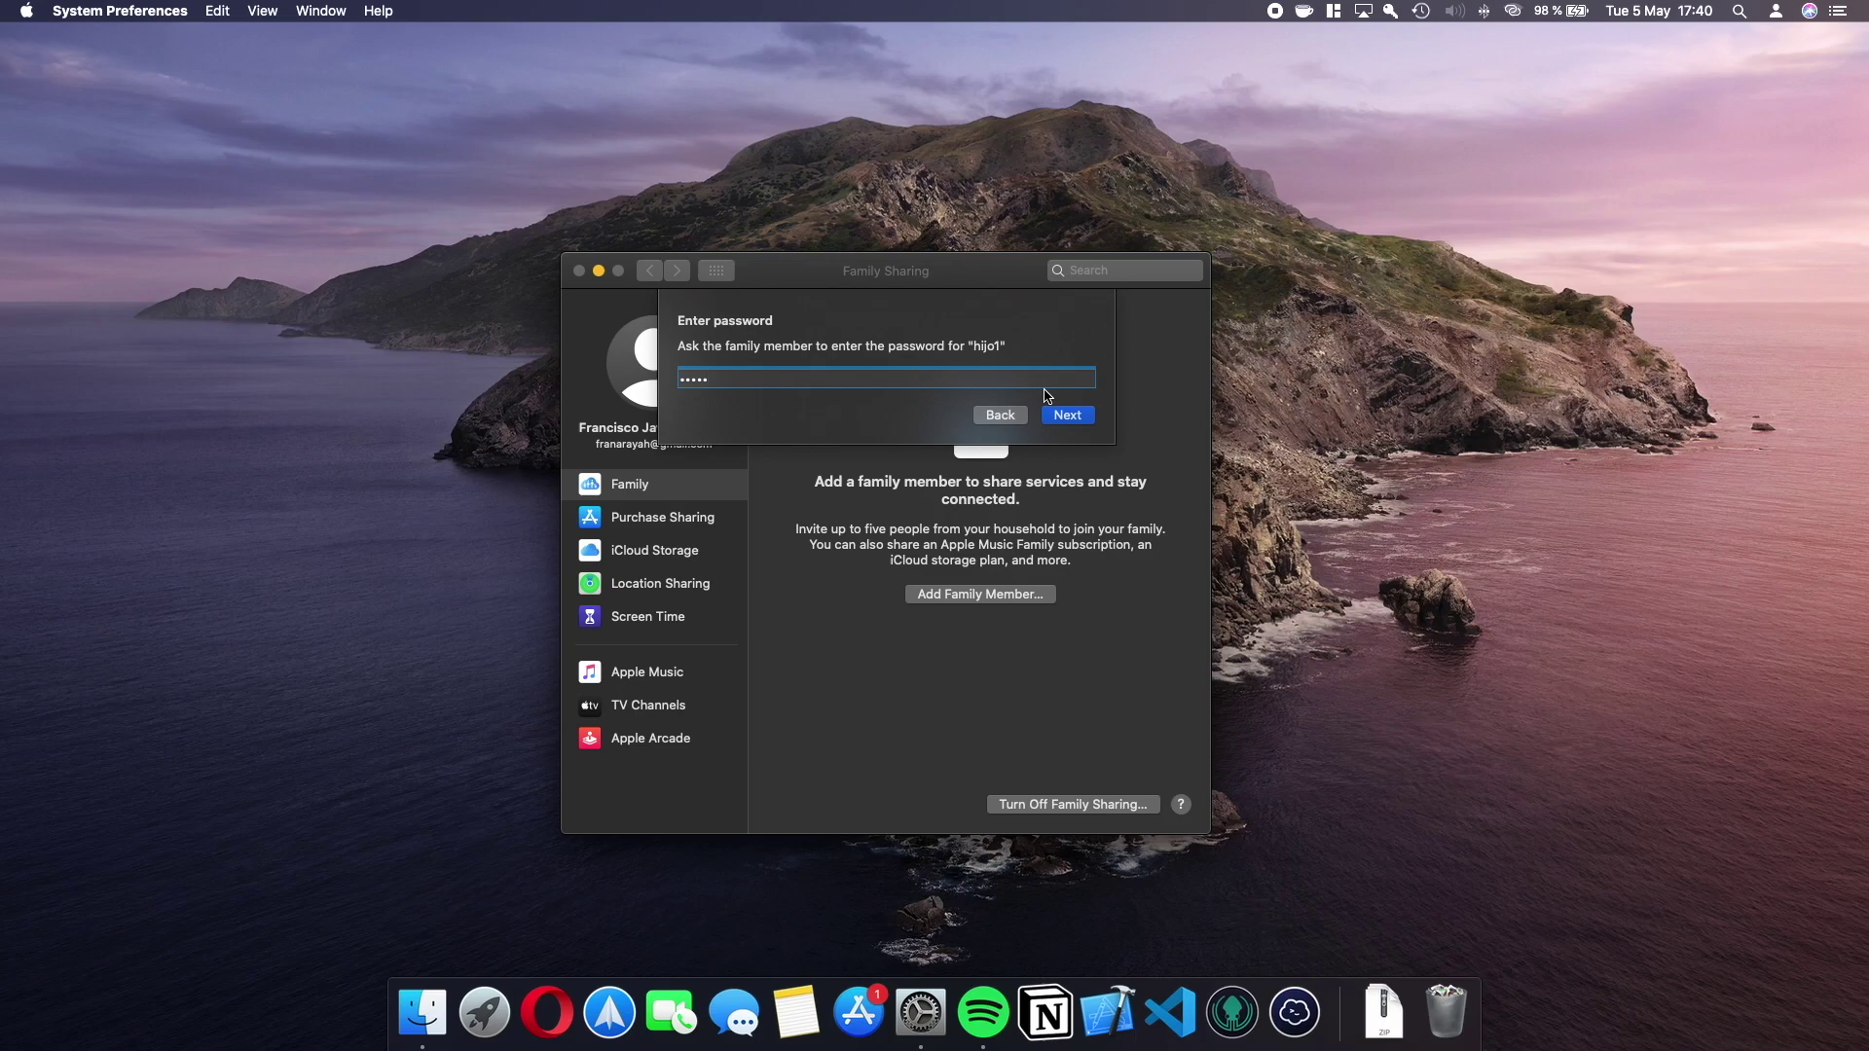
left_click(1000, 416)
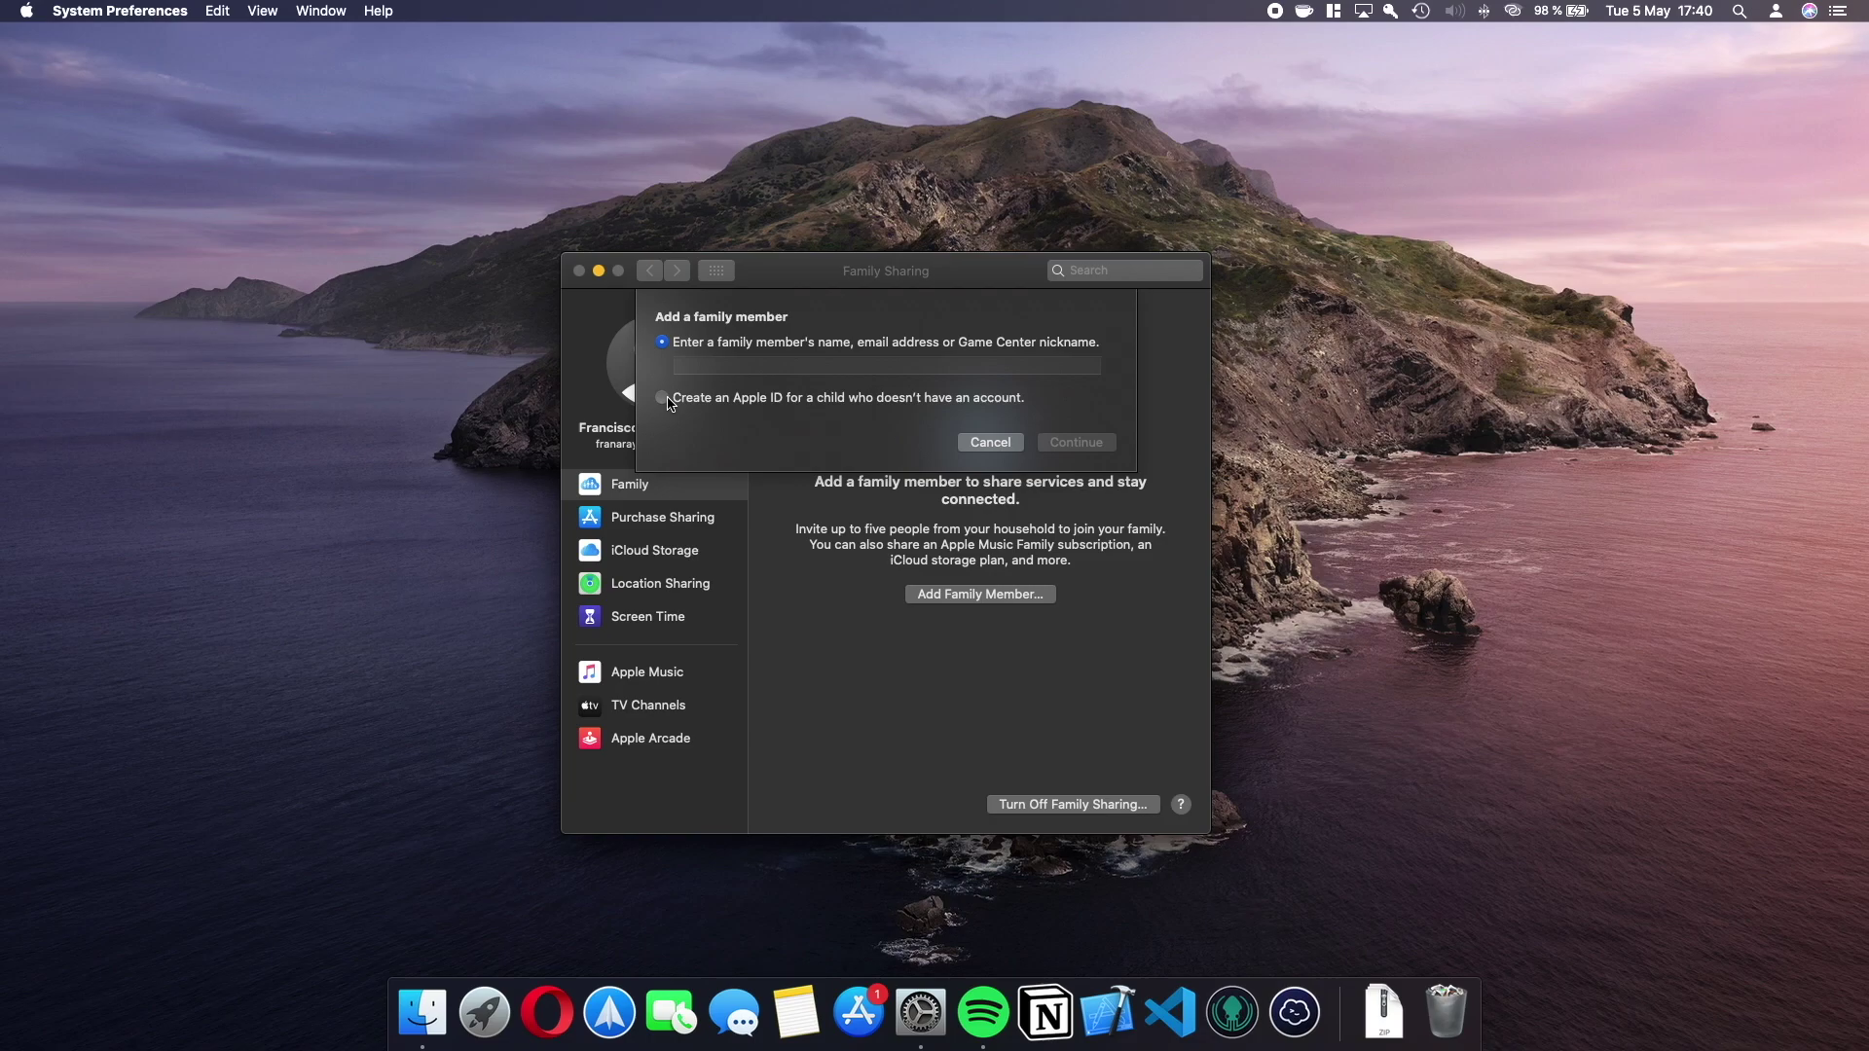
Choose to create a child's Apple ID and leave the child's location sharing off.
left_click(666, 398)
left_click(1087, 448)
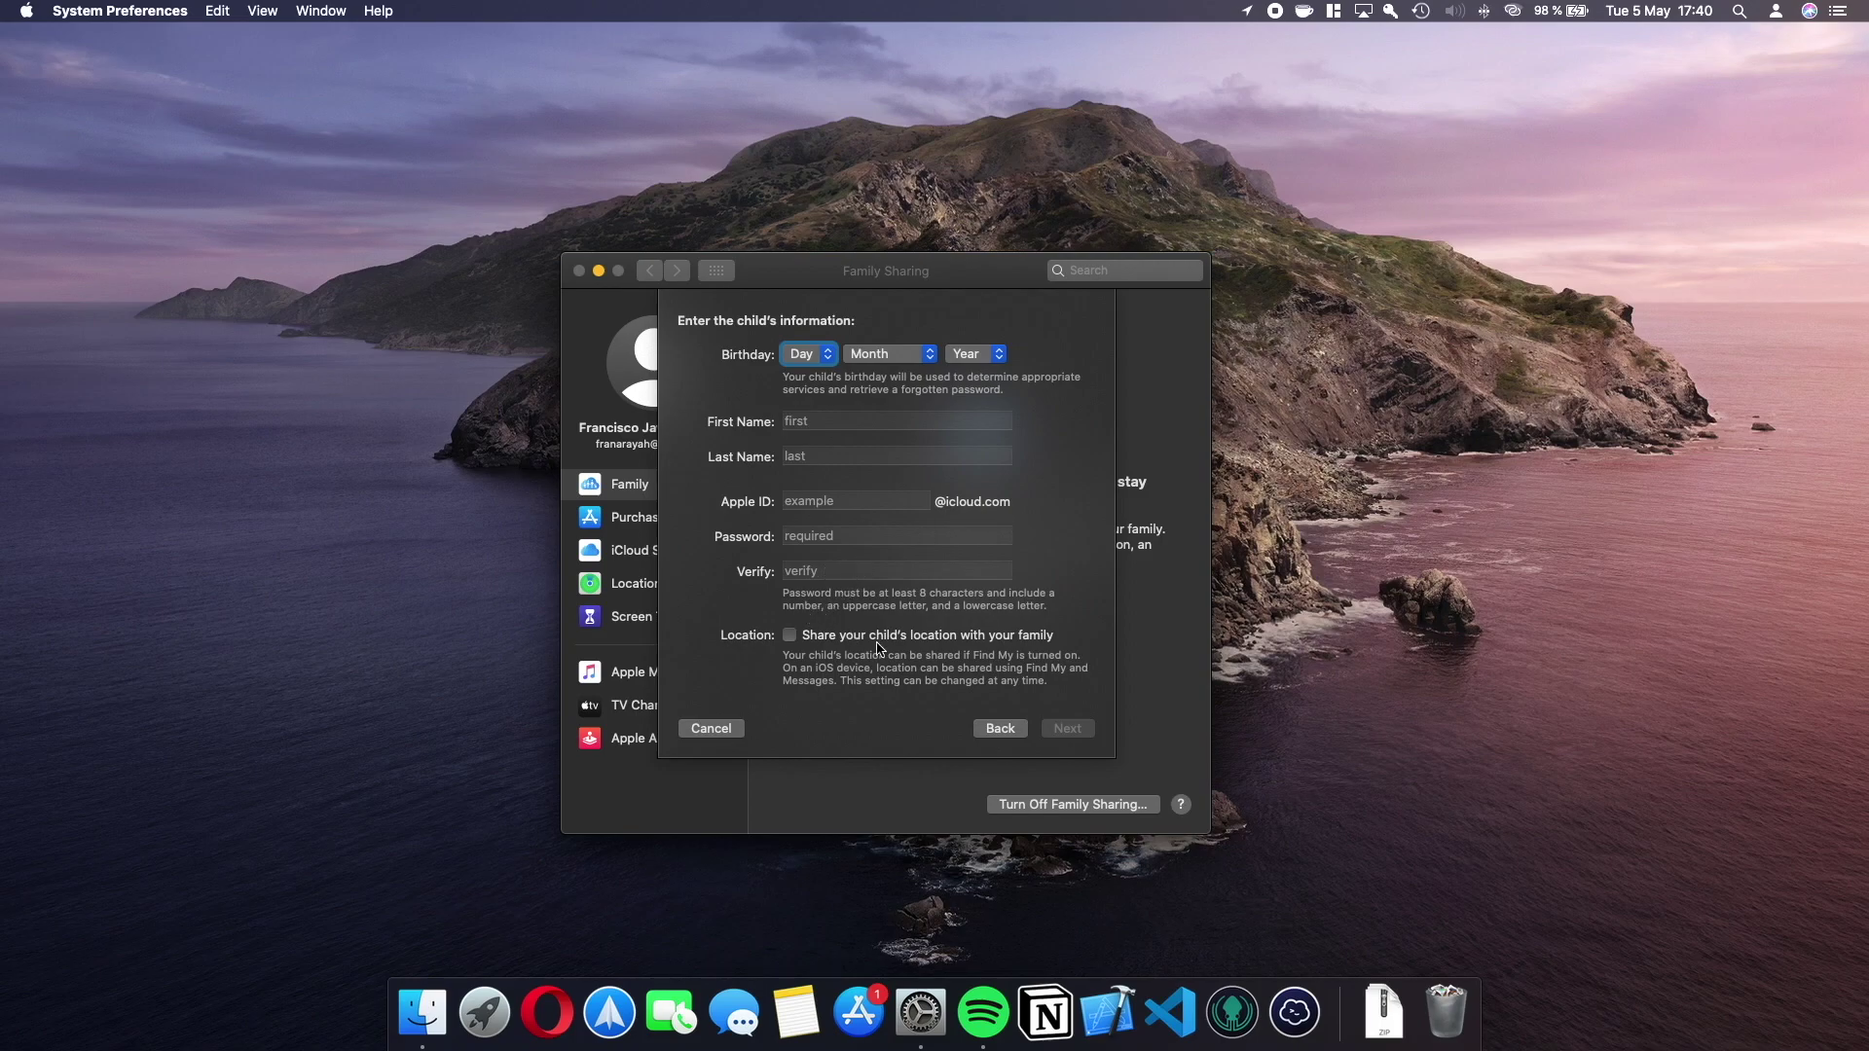
left_click(789, 637)
left_click(790, 637)
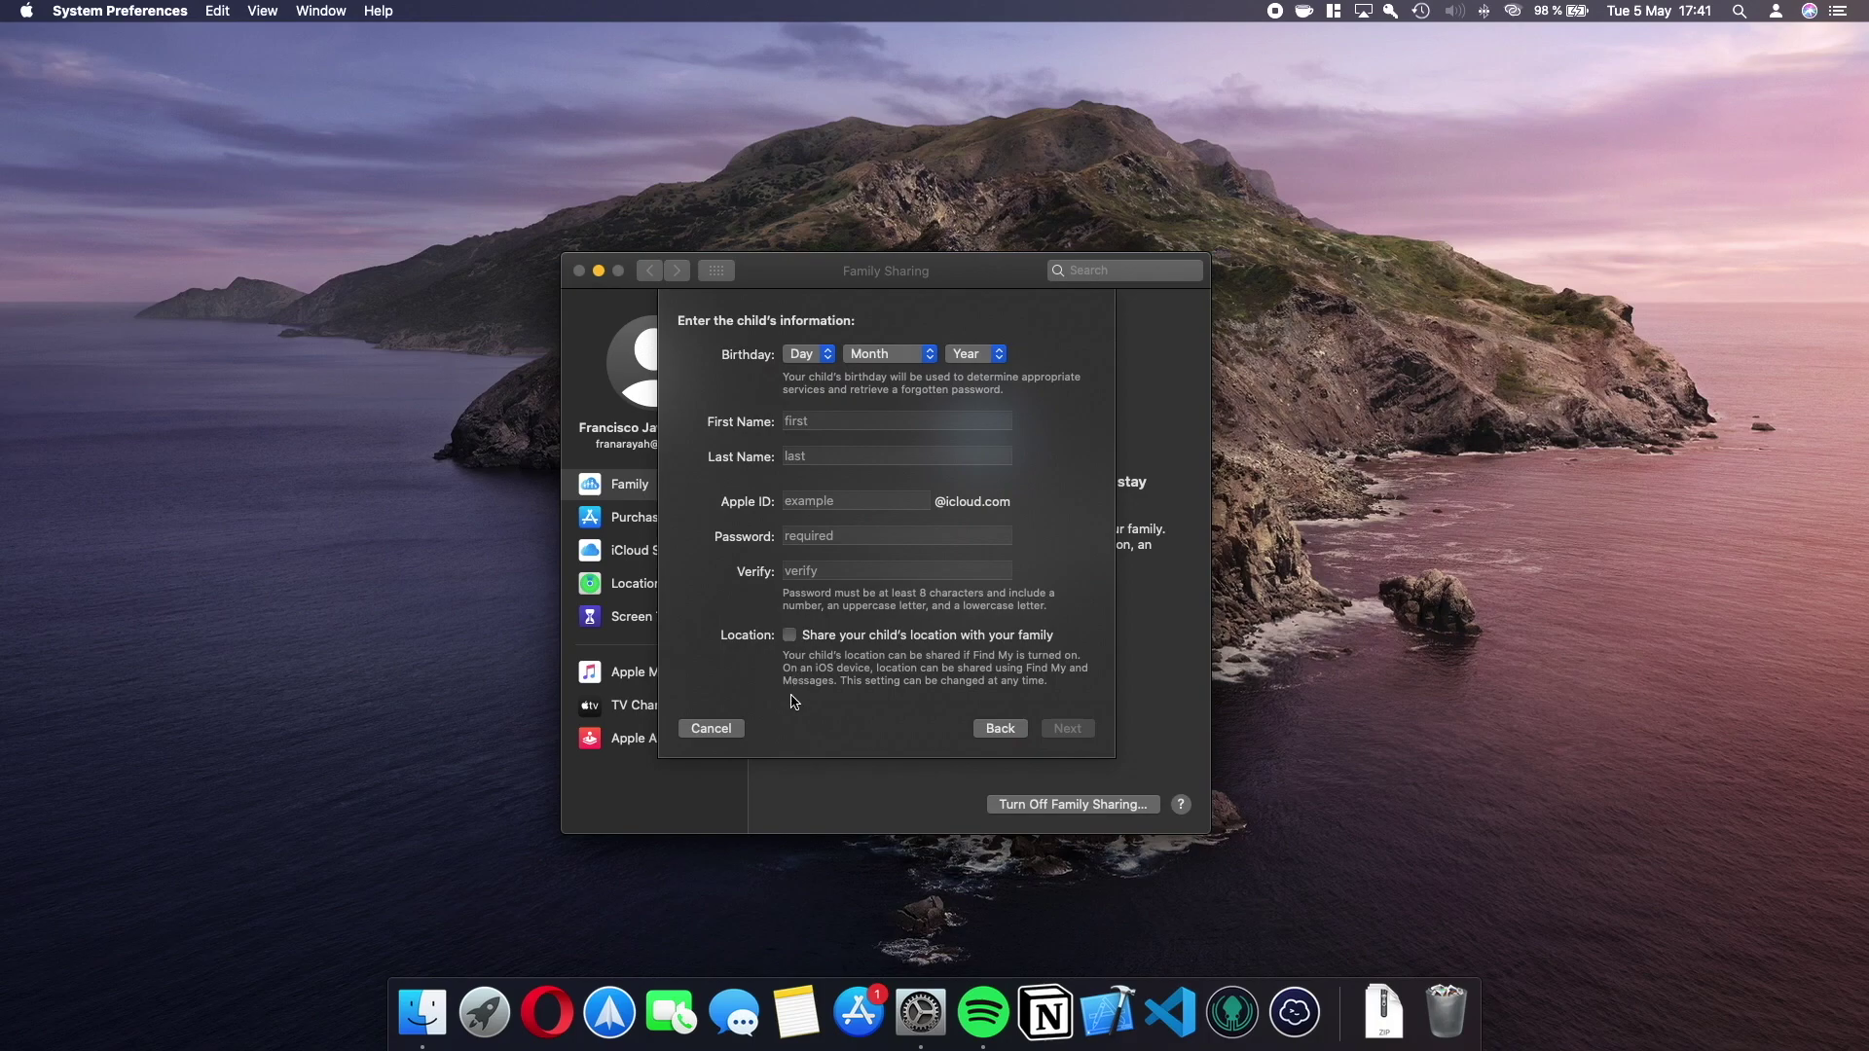
Cancel the child Apple ID form and go to Users & Groups from the overview.
left_click(738, 729)
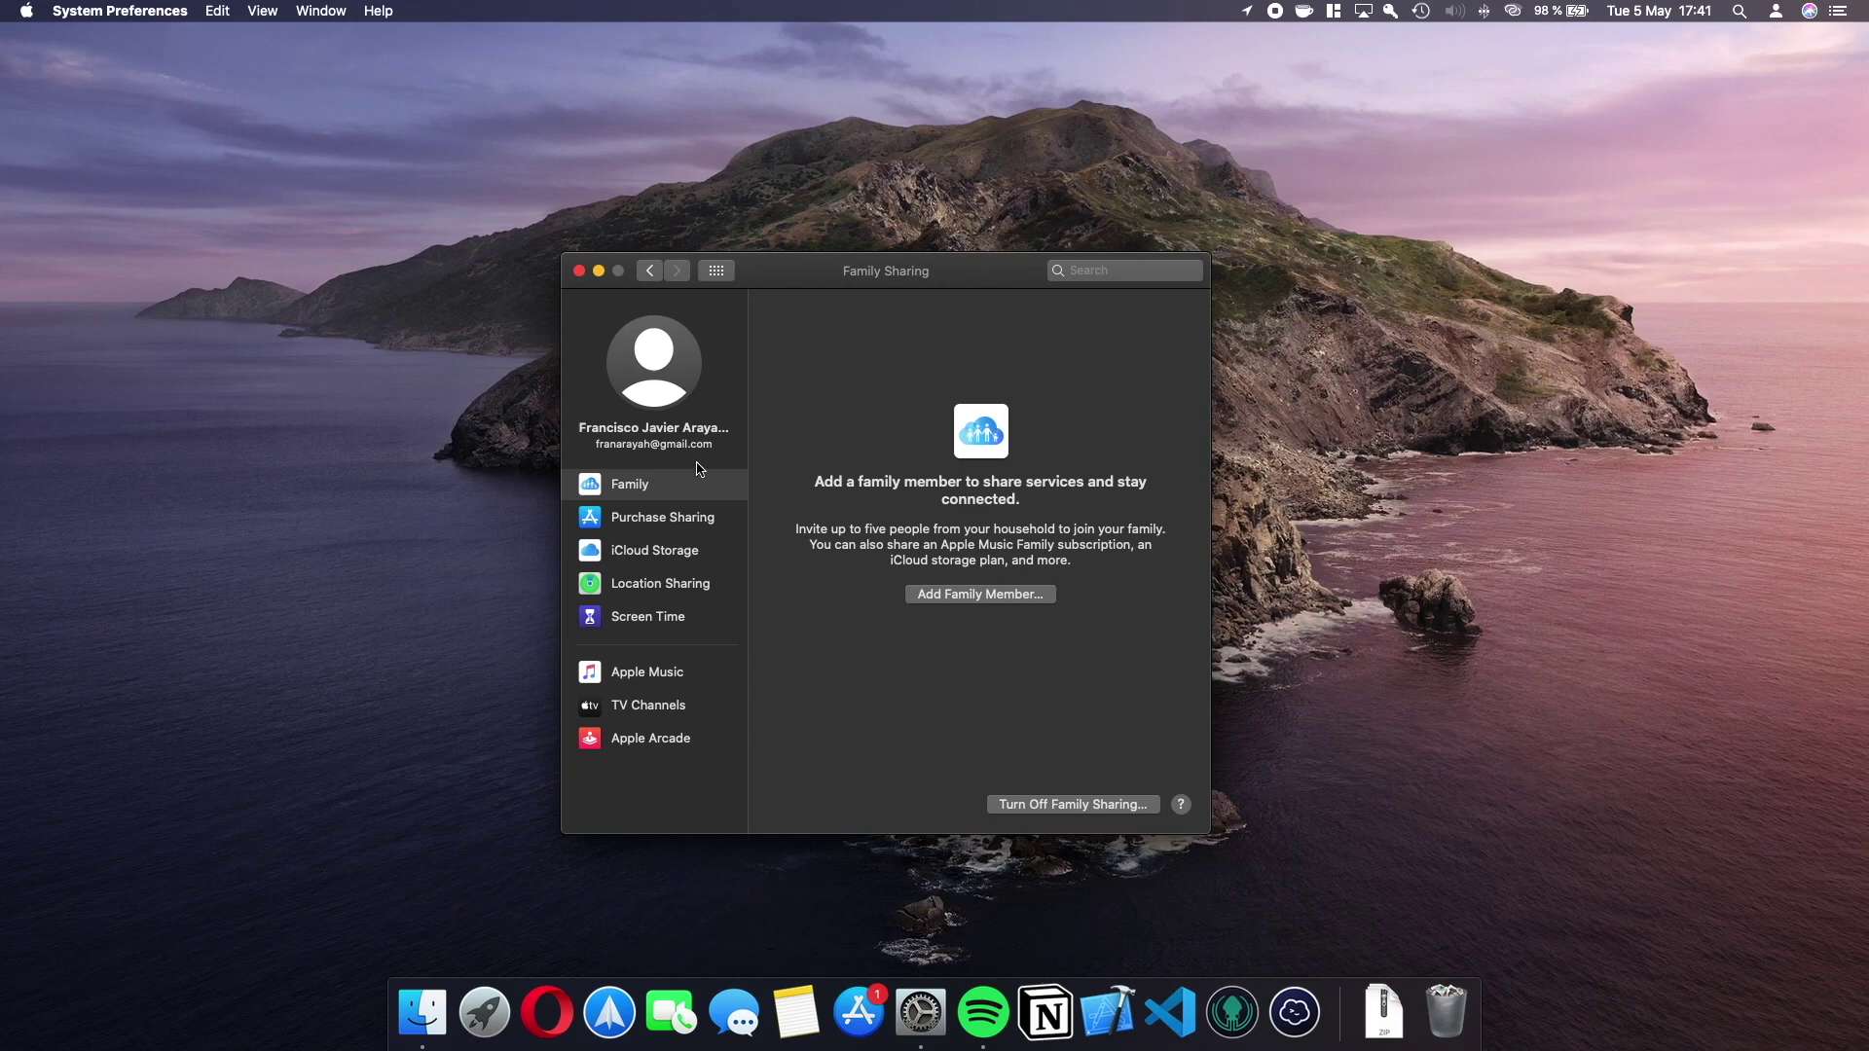
left_click(650, 270)
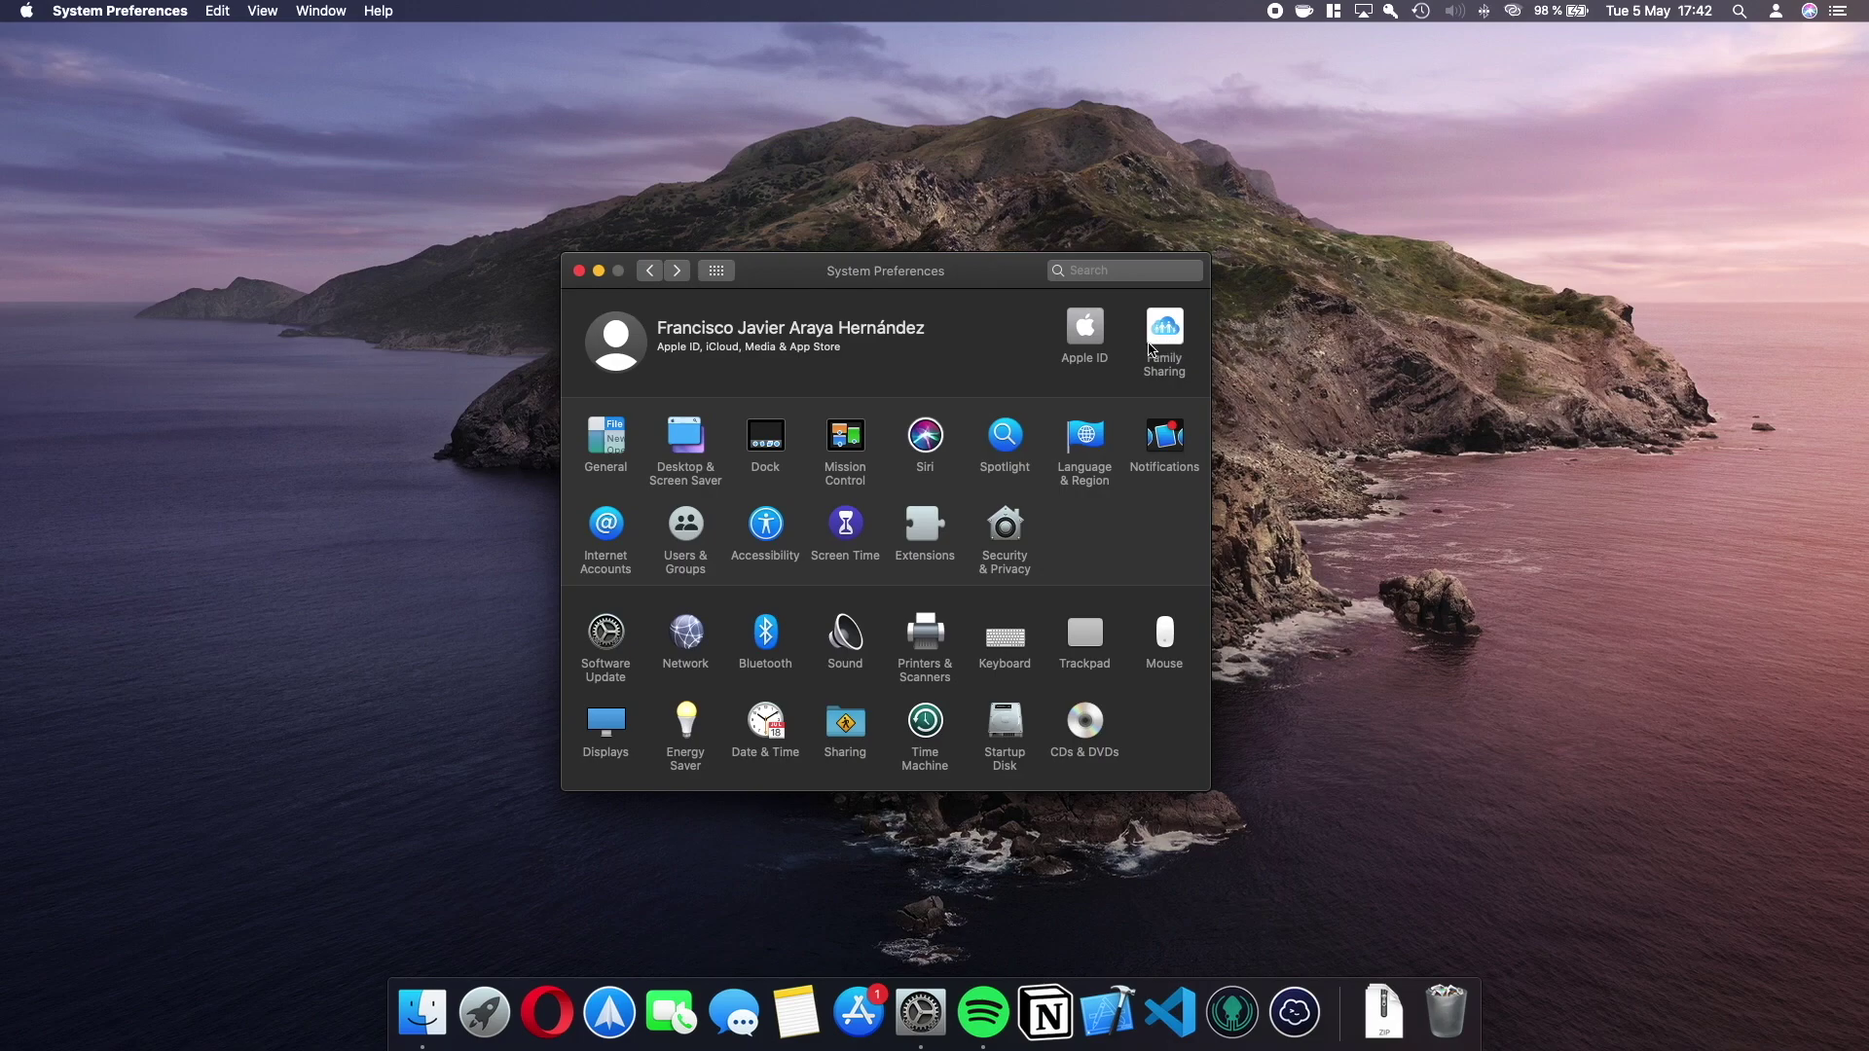
left_click(703, 528)
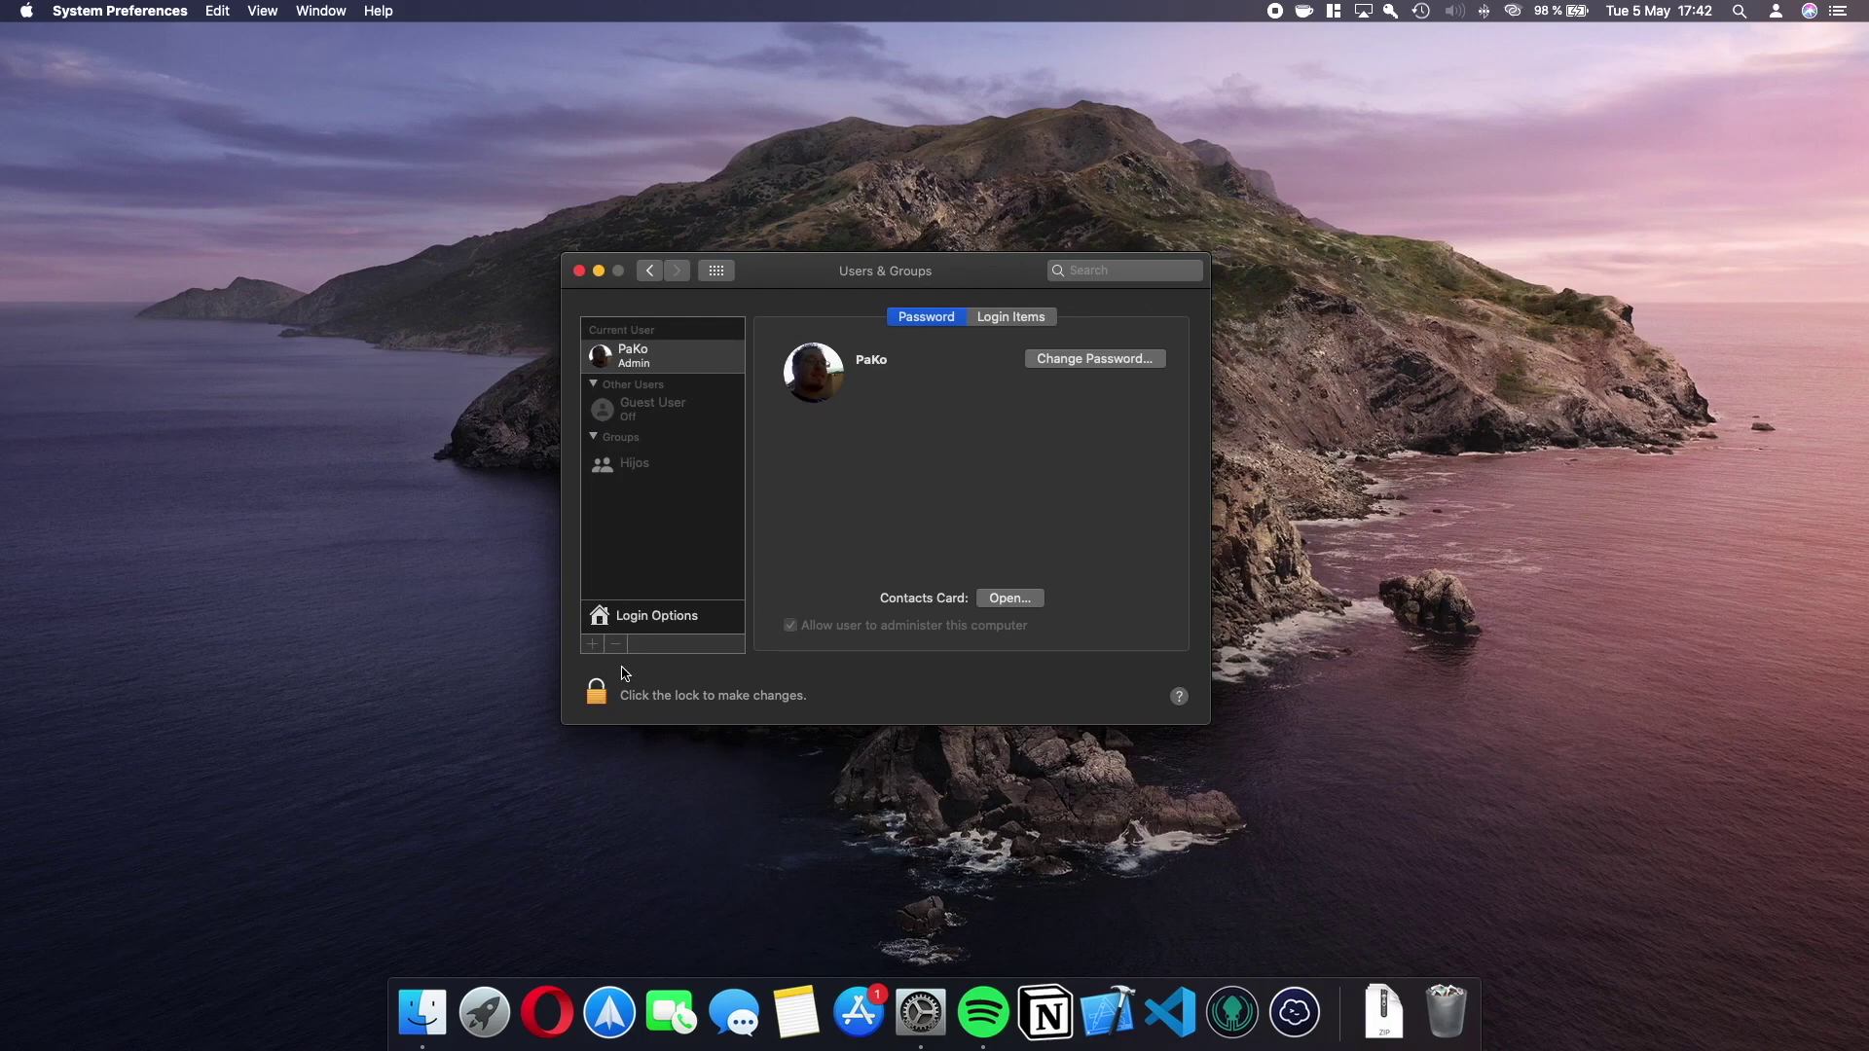
Unlock Users & Groups with the admin password.
left_click(597, 692)
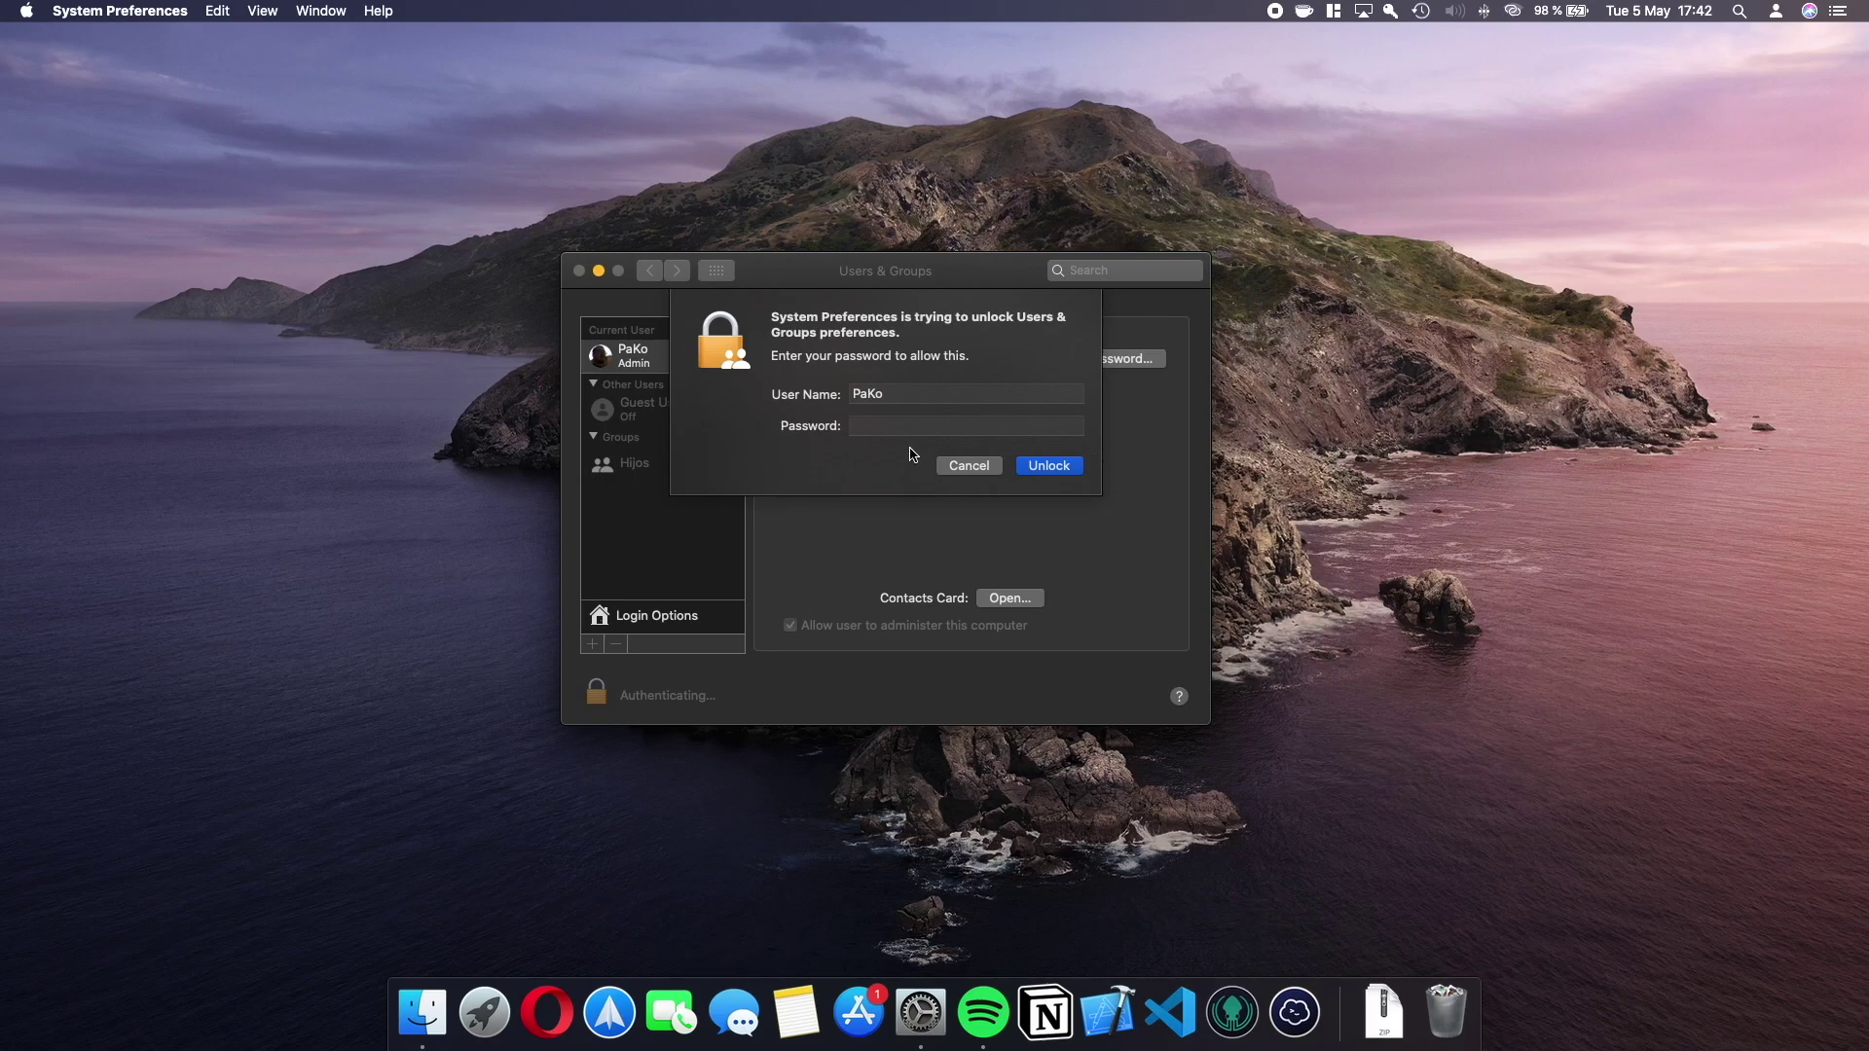
key("Caps_Lock")
type("************")
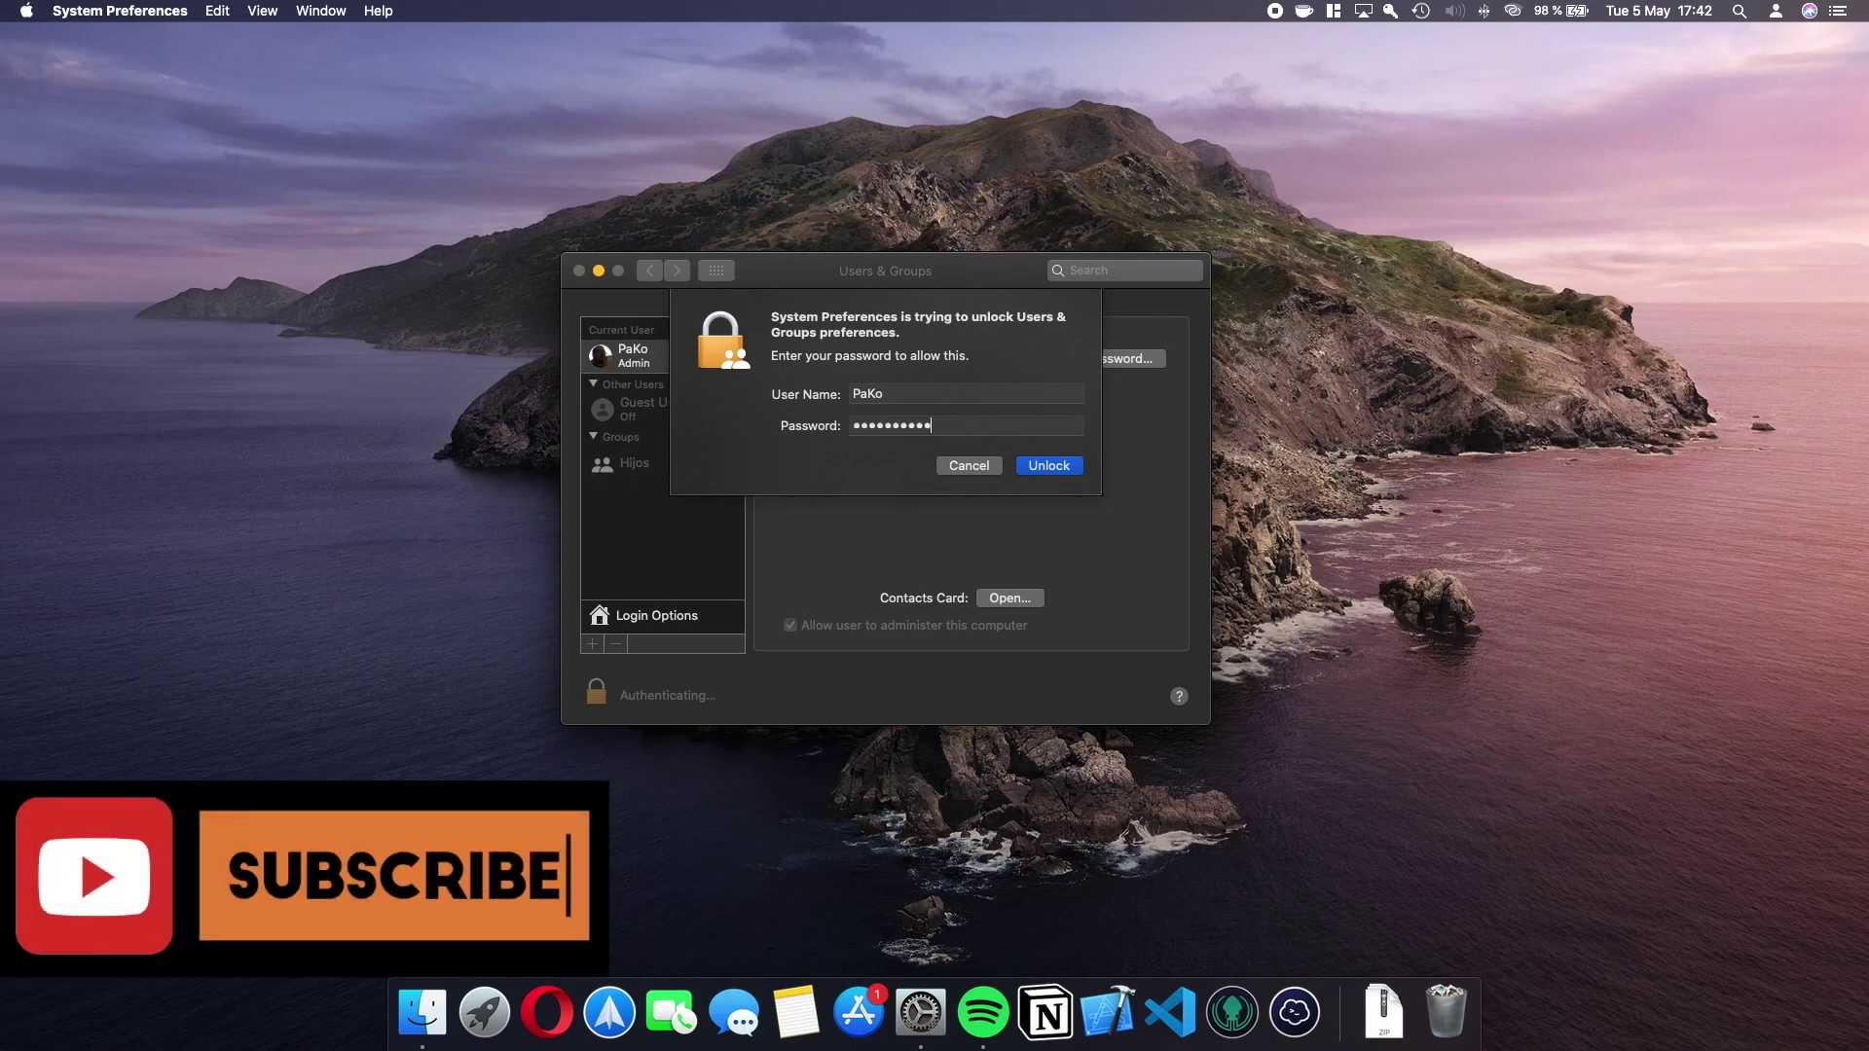
key("Return")
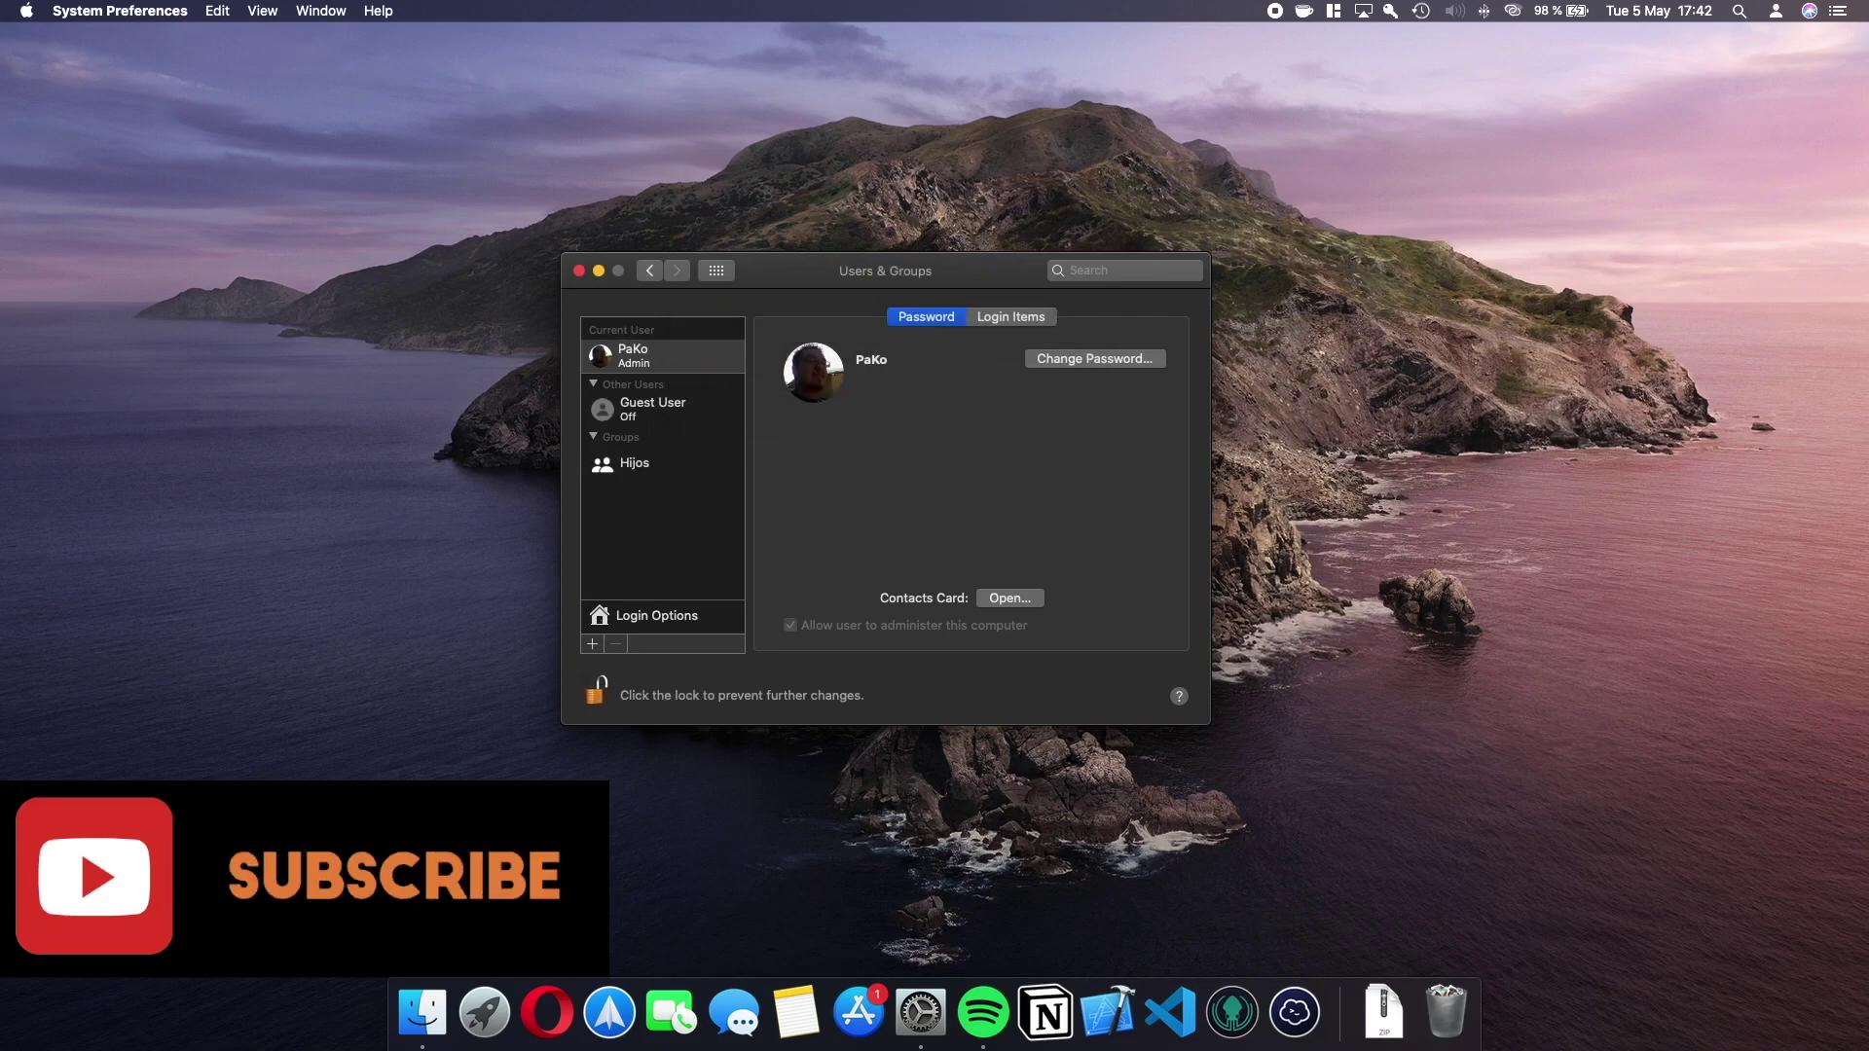
Create a Standard user named hijo1 with its password entered and verified.
left_click(592, 644)
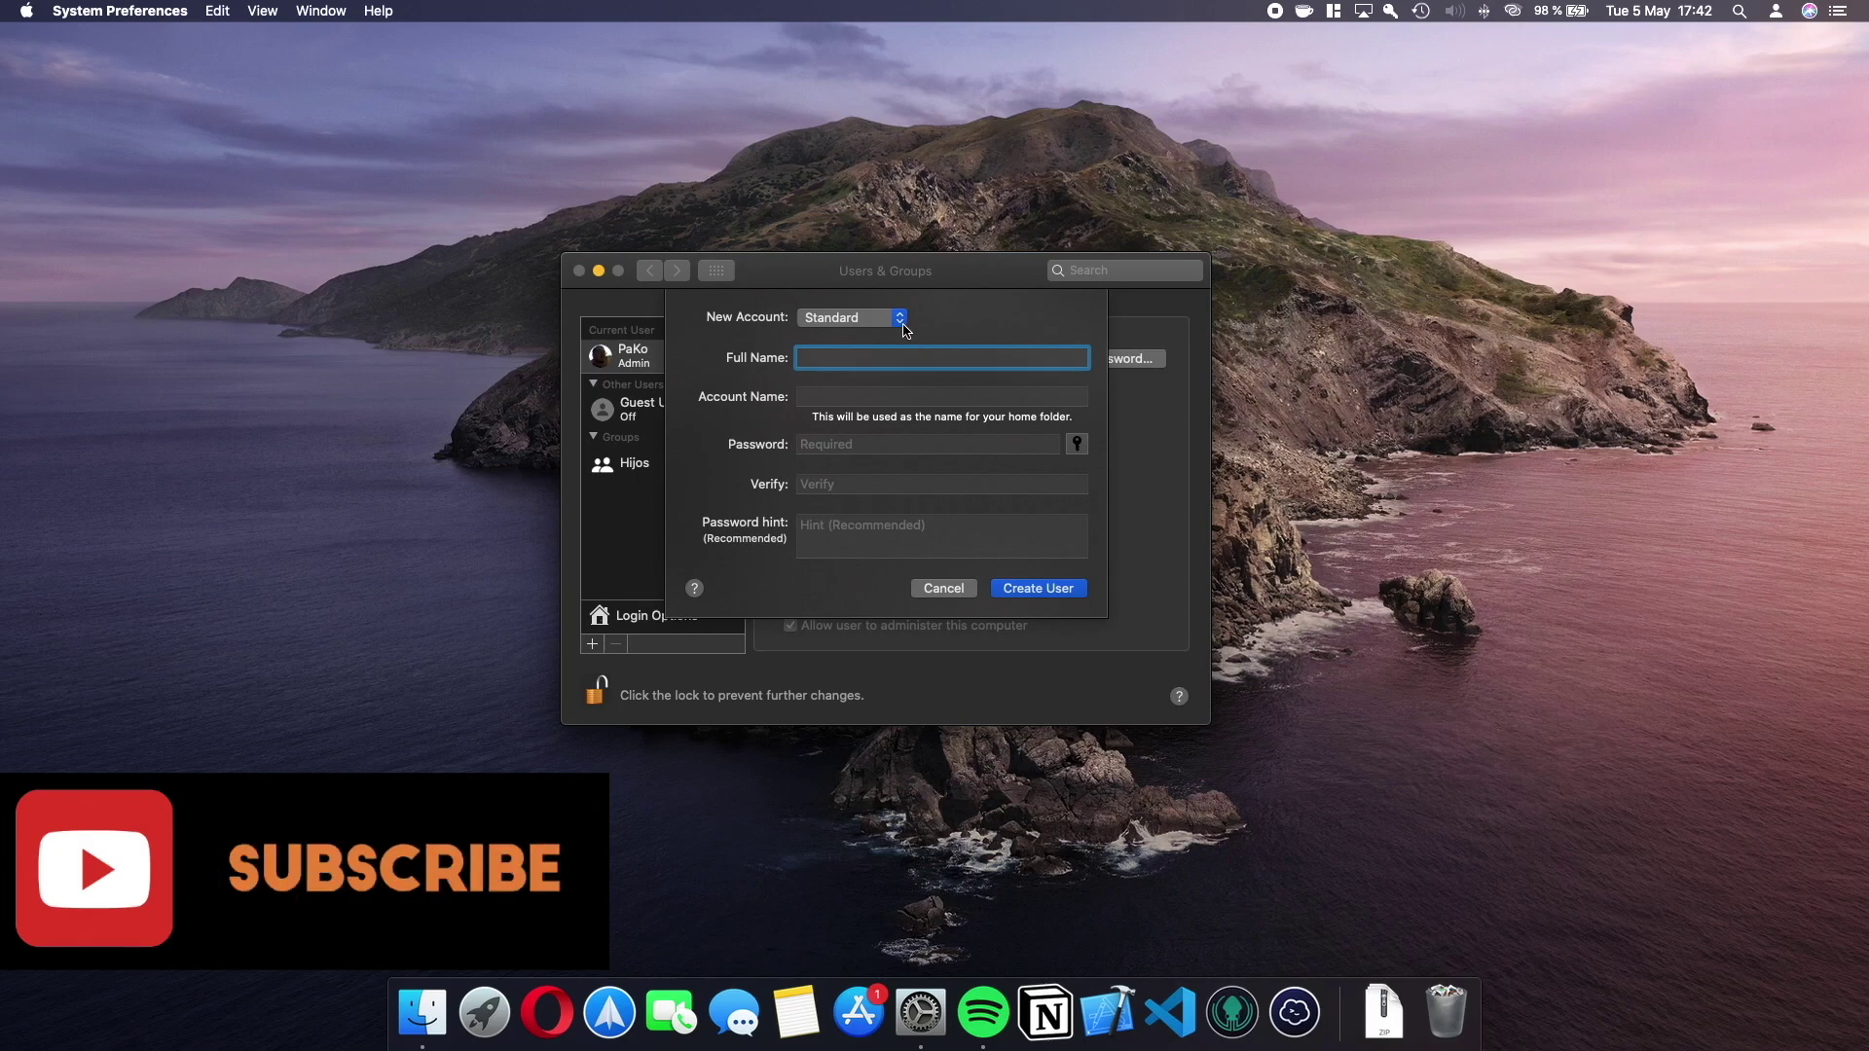
left_click(899, 319)
left_click(837, 317)
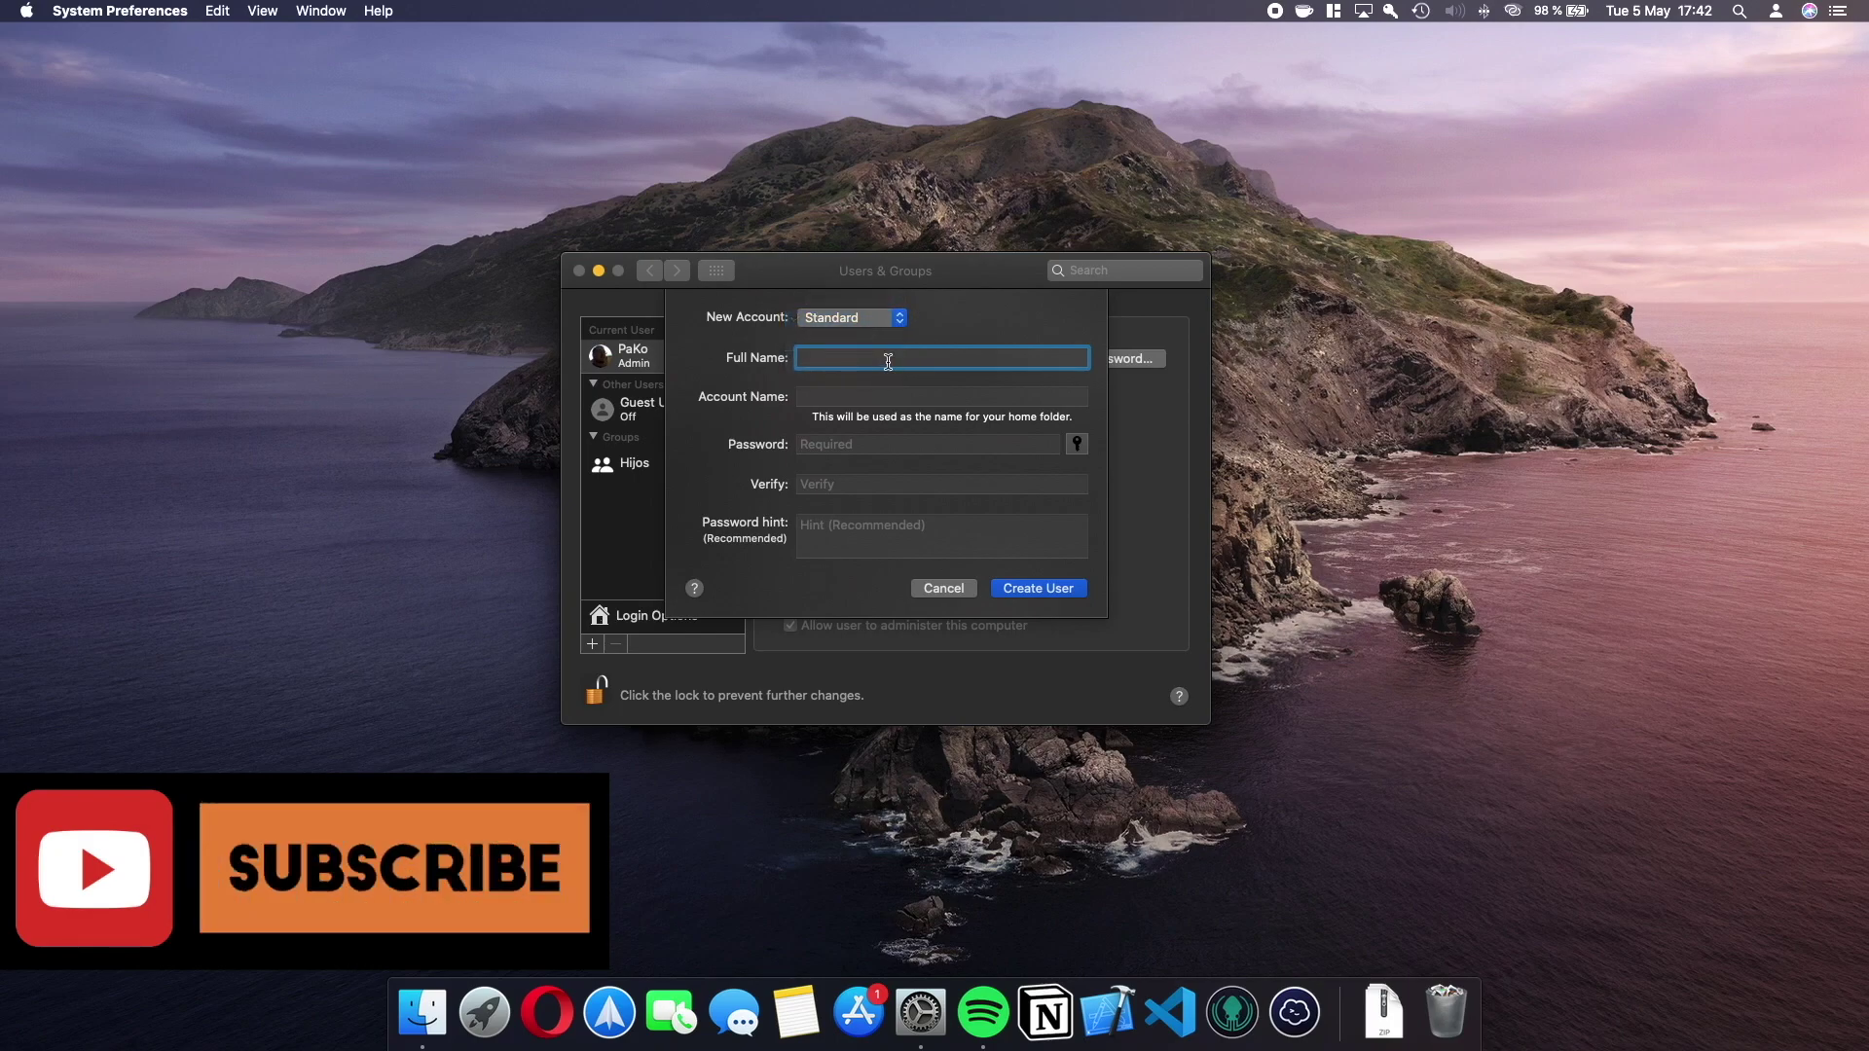
type("hijo1")
left_click(897, 394)
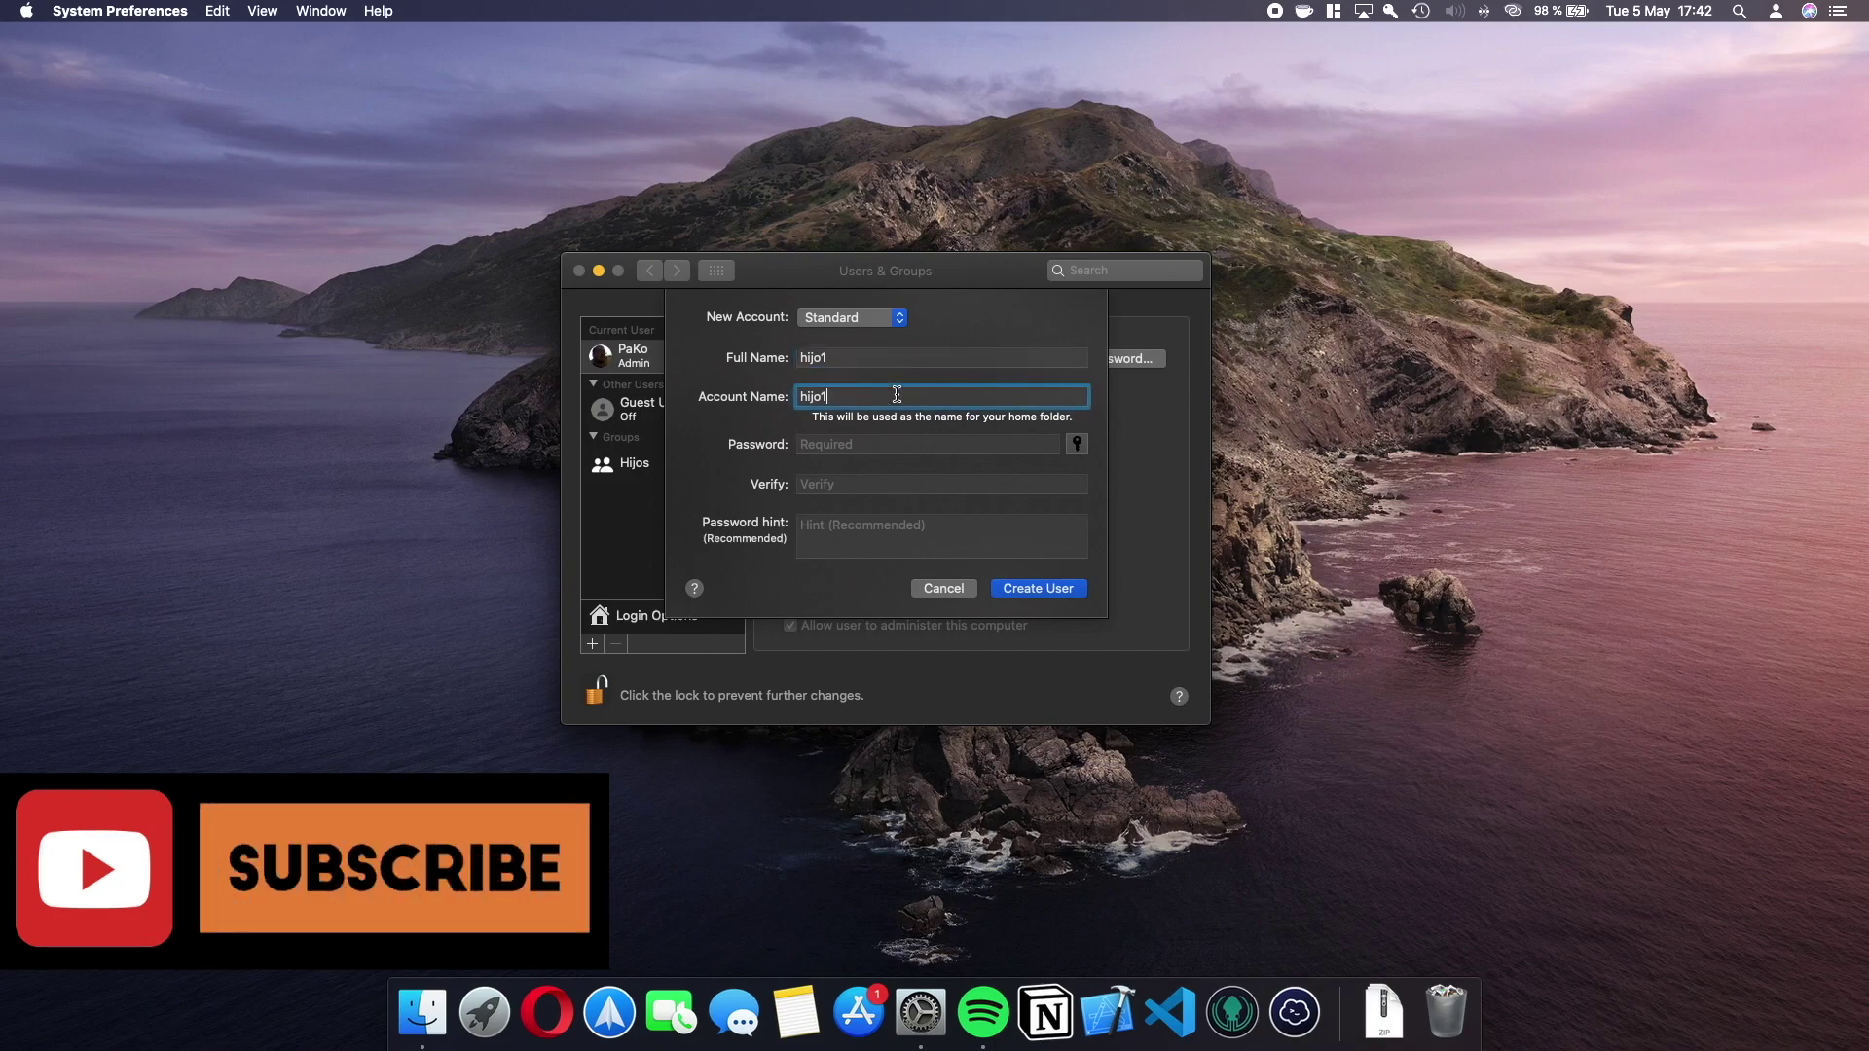
left_click(898, 445)
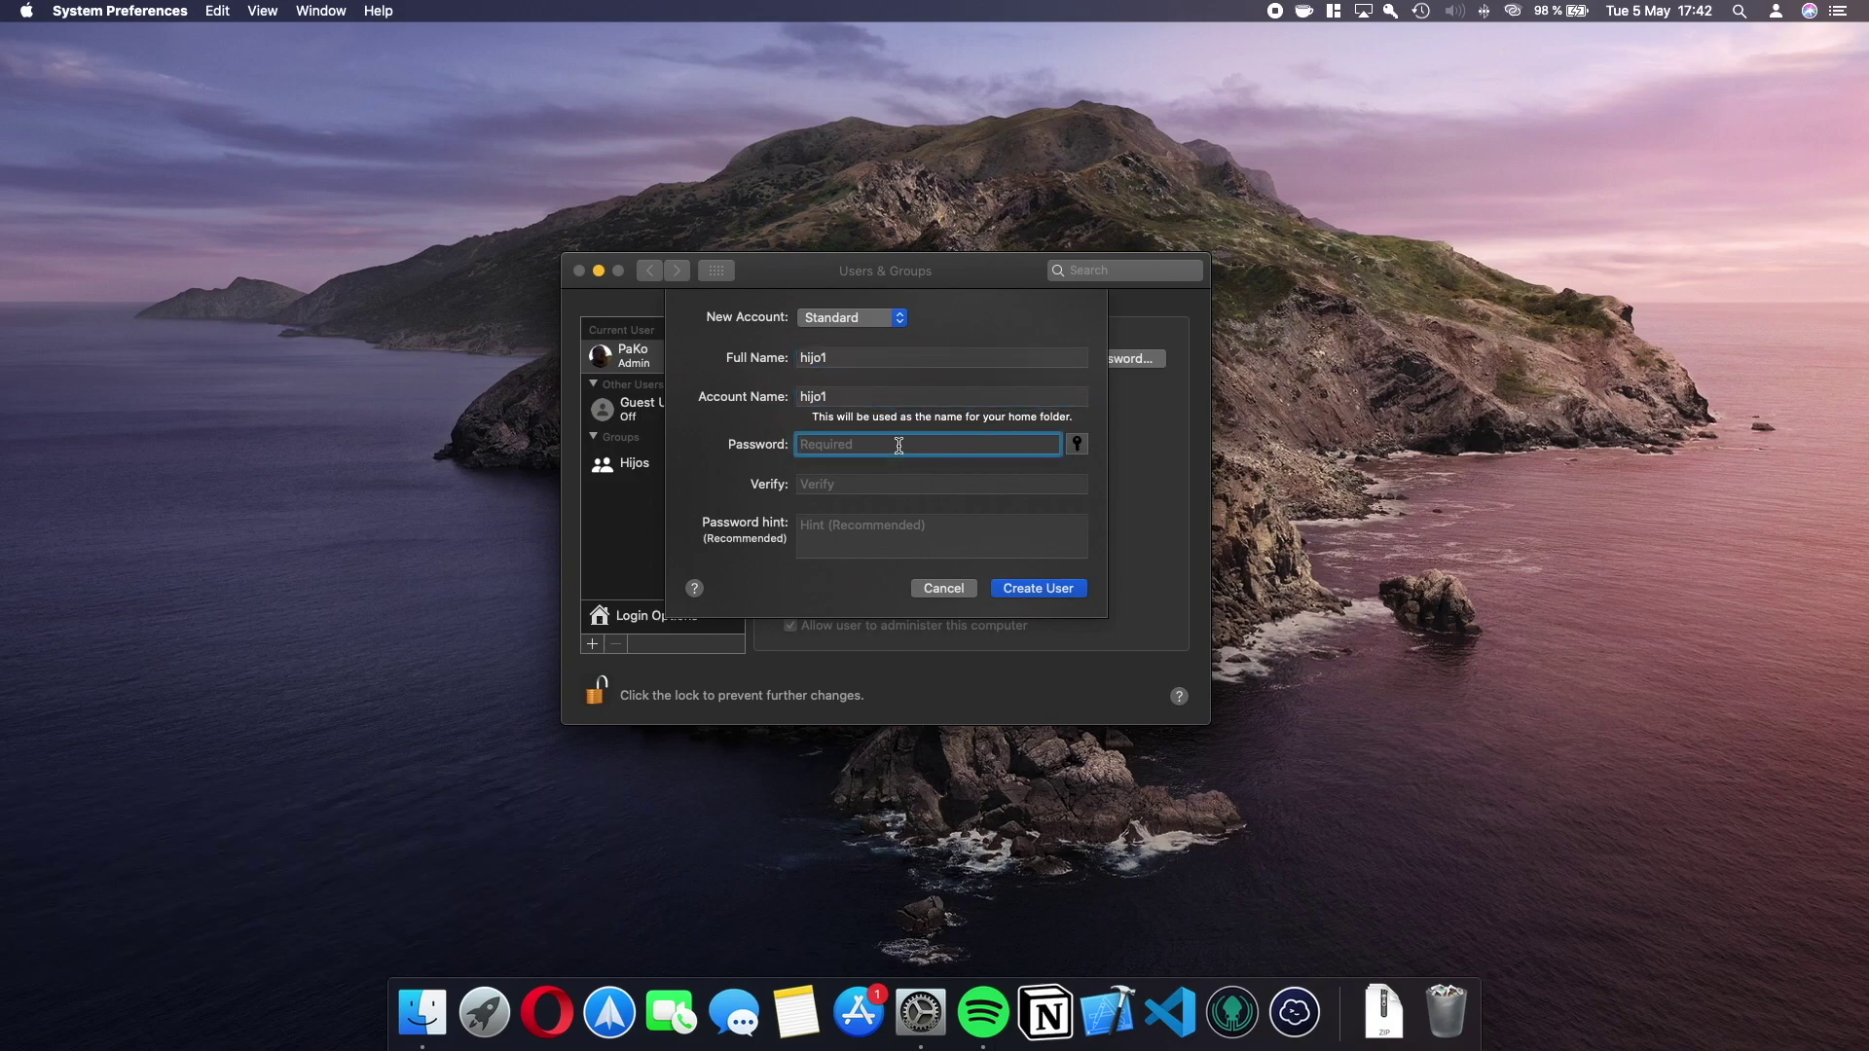
left_click(887, 483)
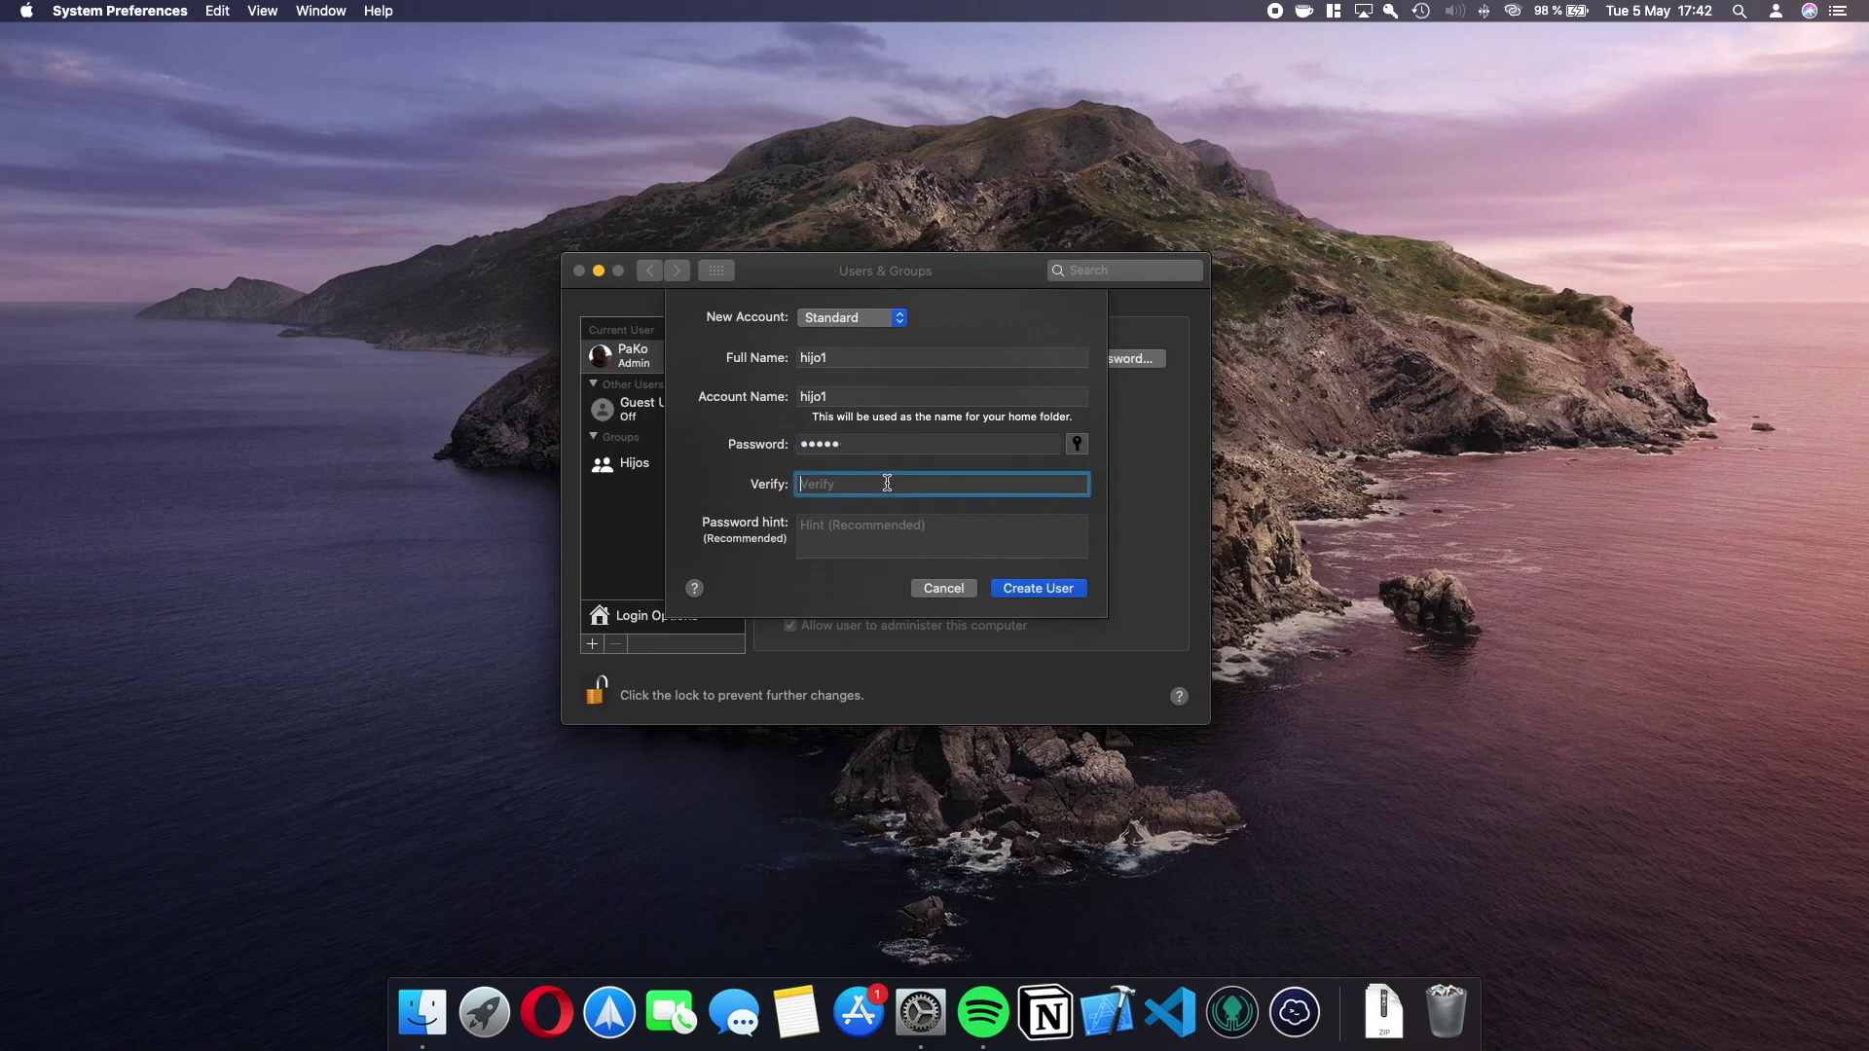
left_click(886, 526)
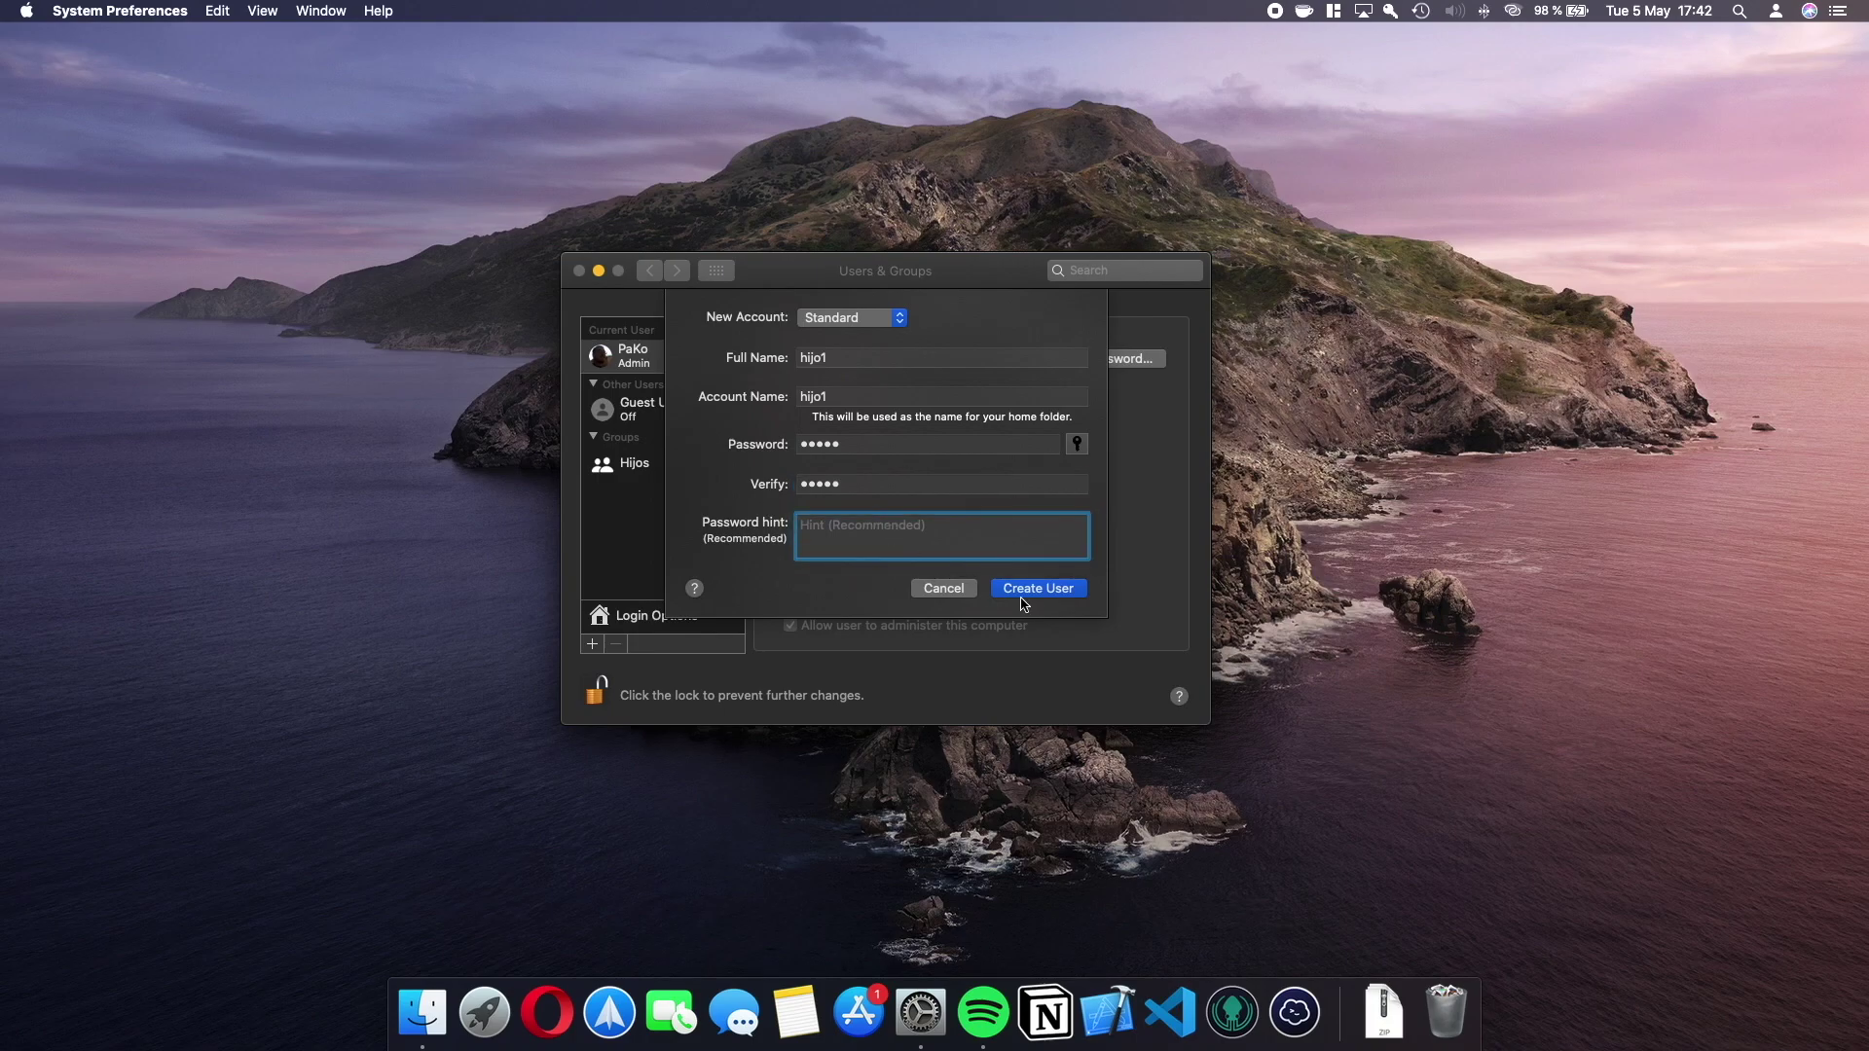
left_click(1054, 603)
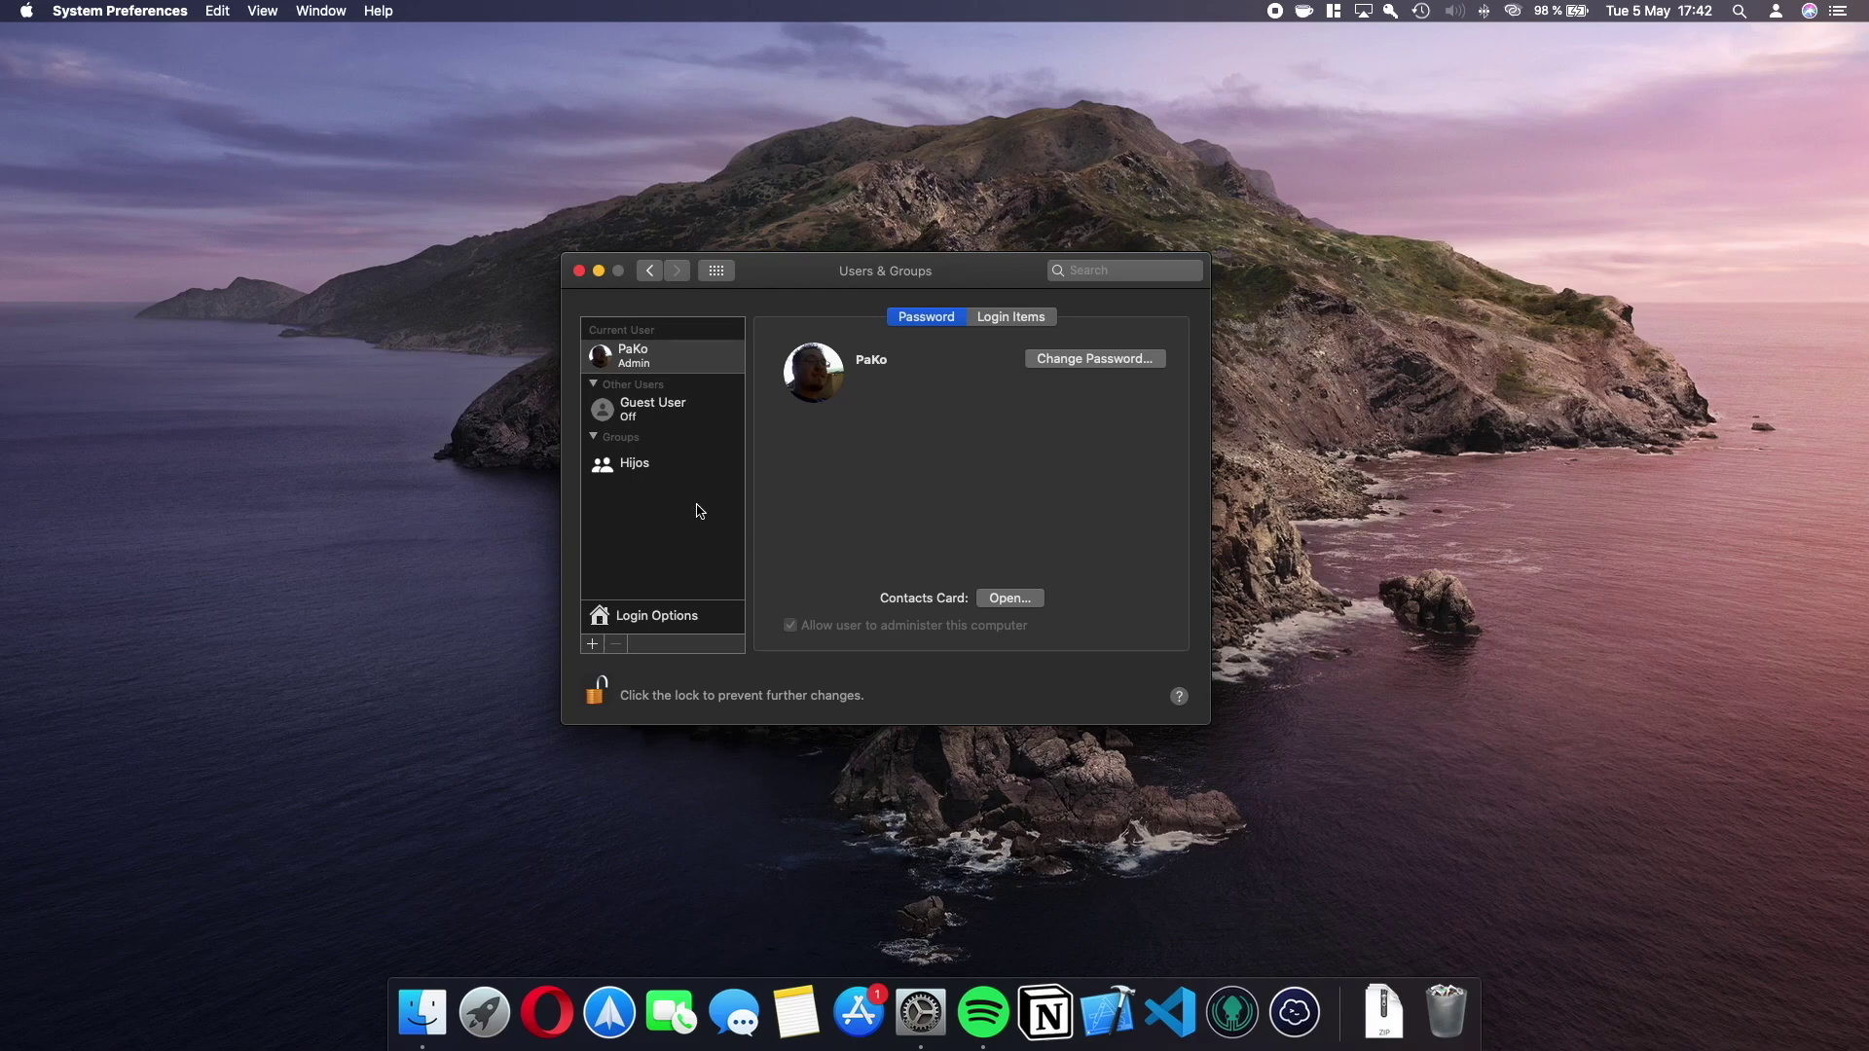
Reset hijo1's password to a new six-character password.
left_click(634, 413)
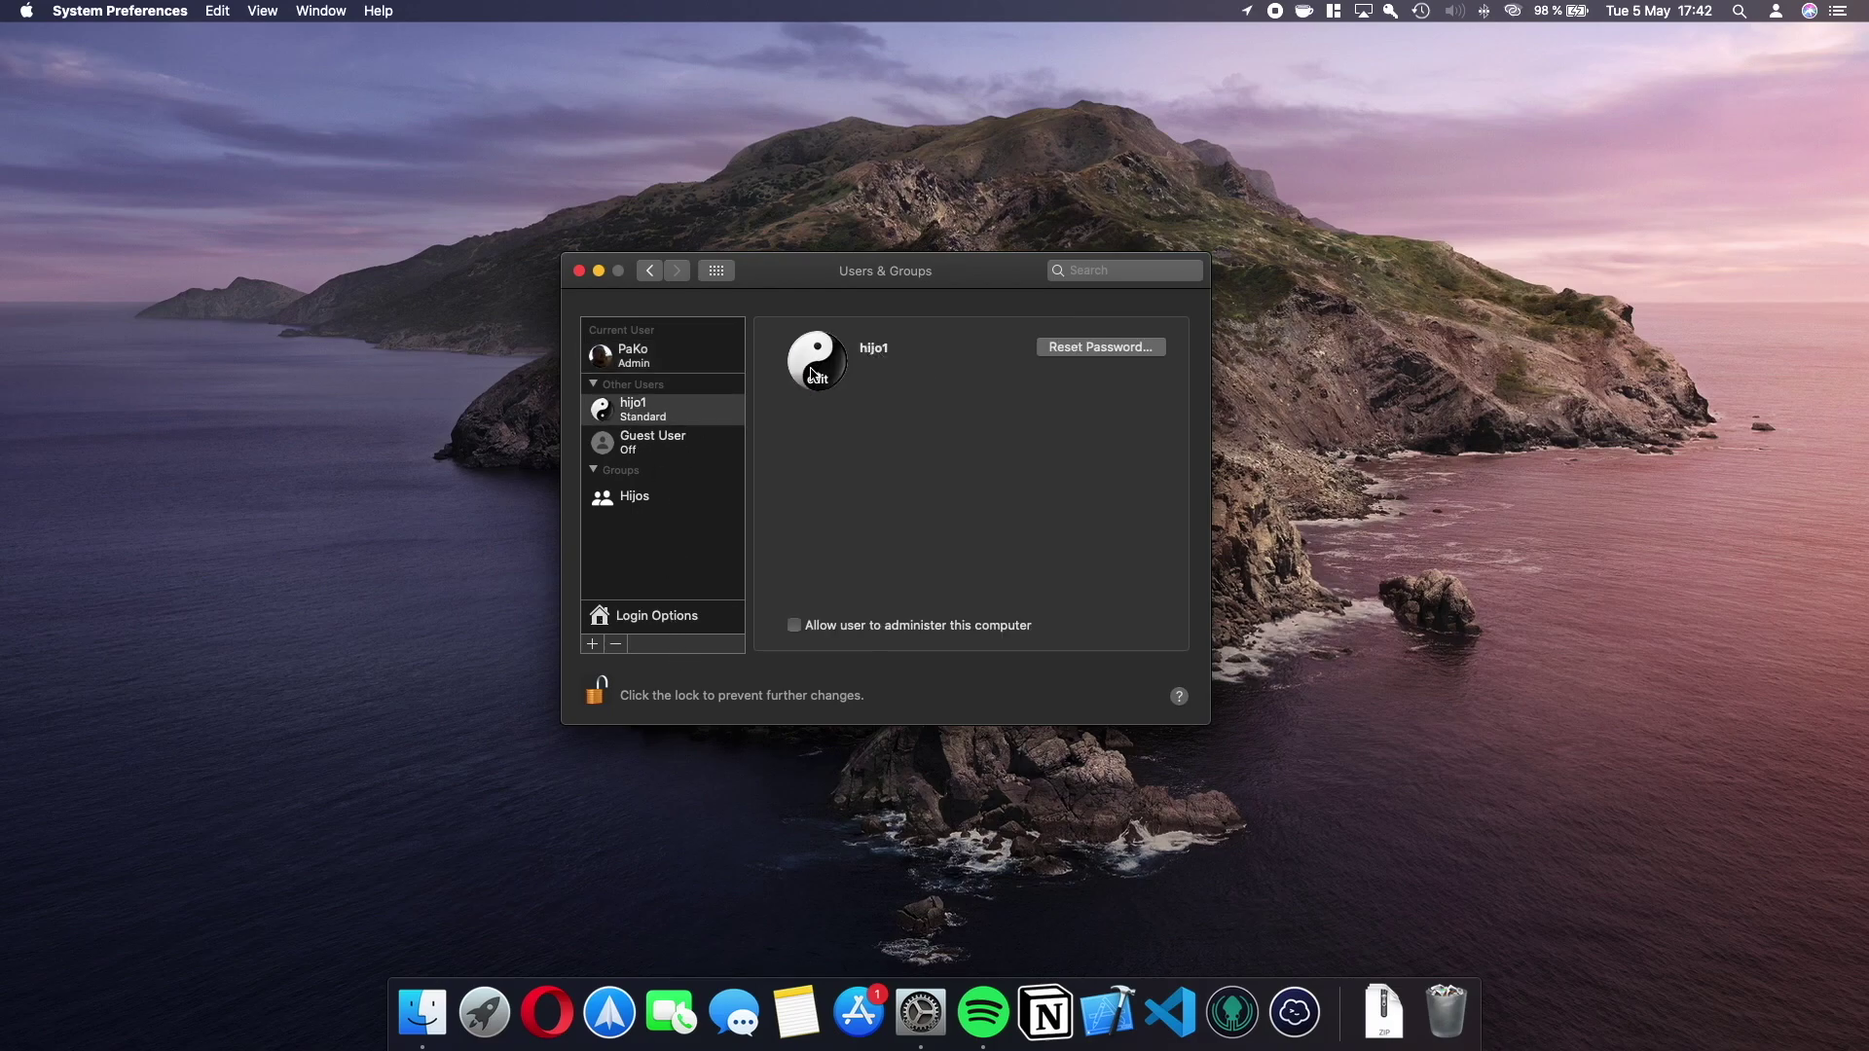
left_click(1076, 348)
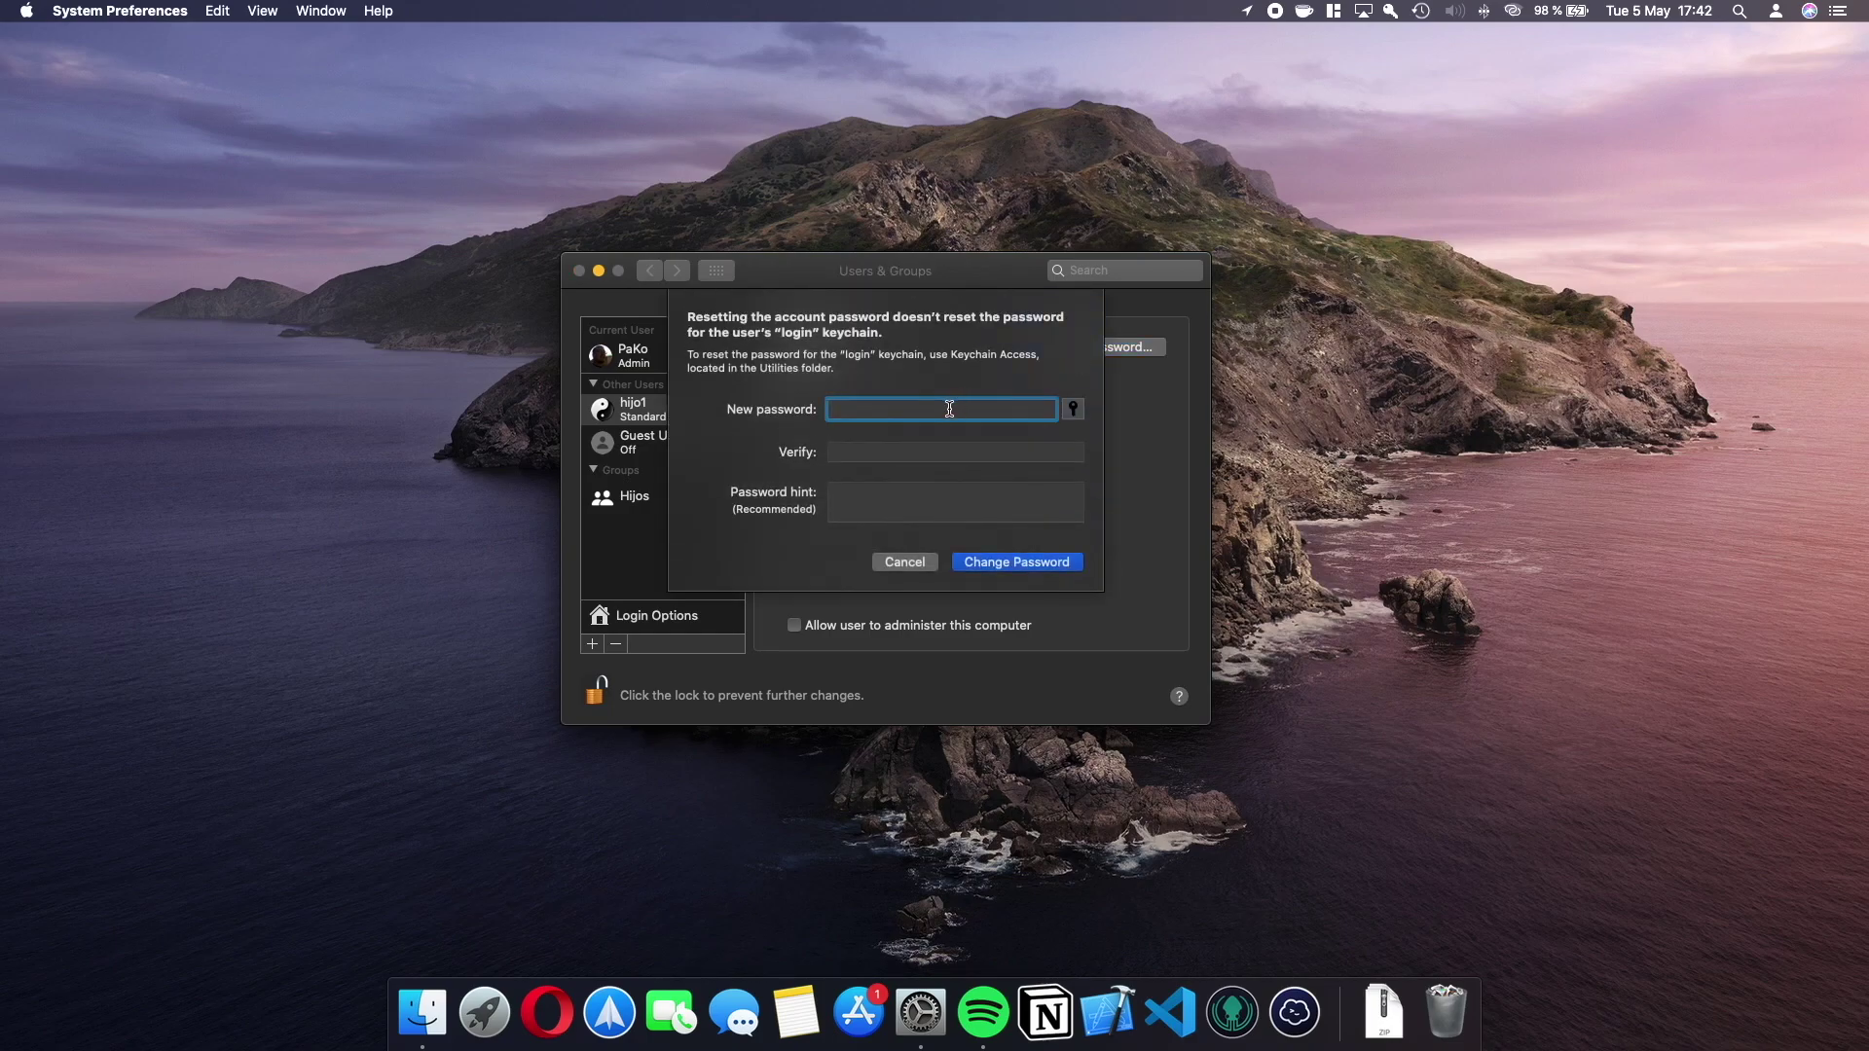
type("••••••")
left_click(901, 452)
type("••••••")
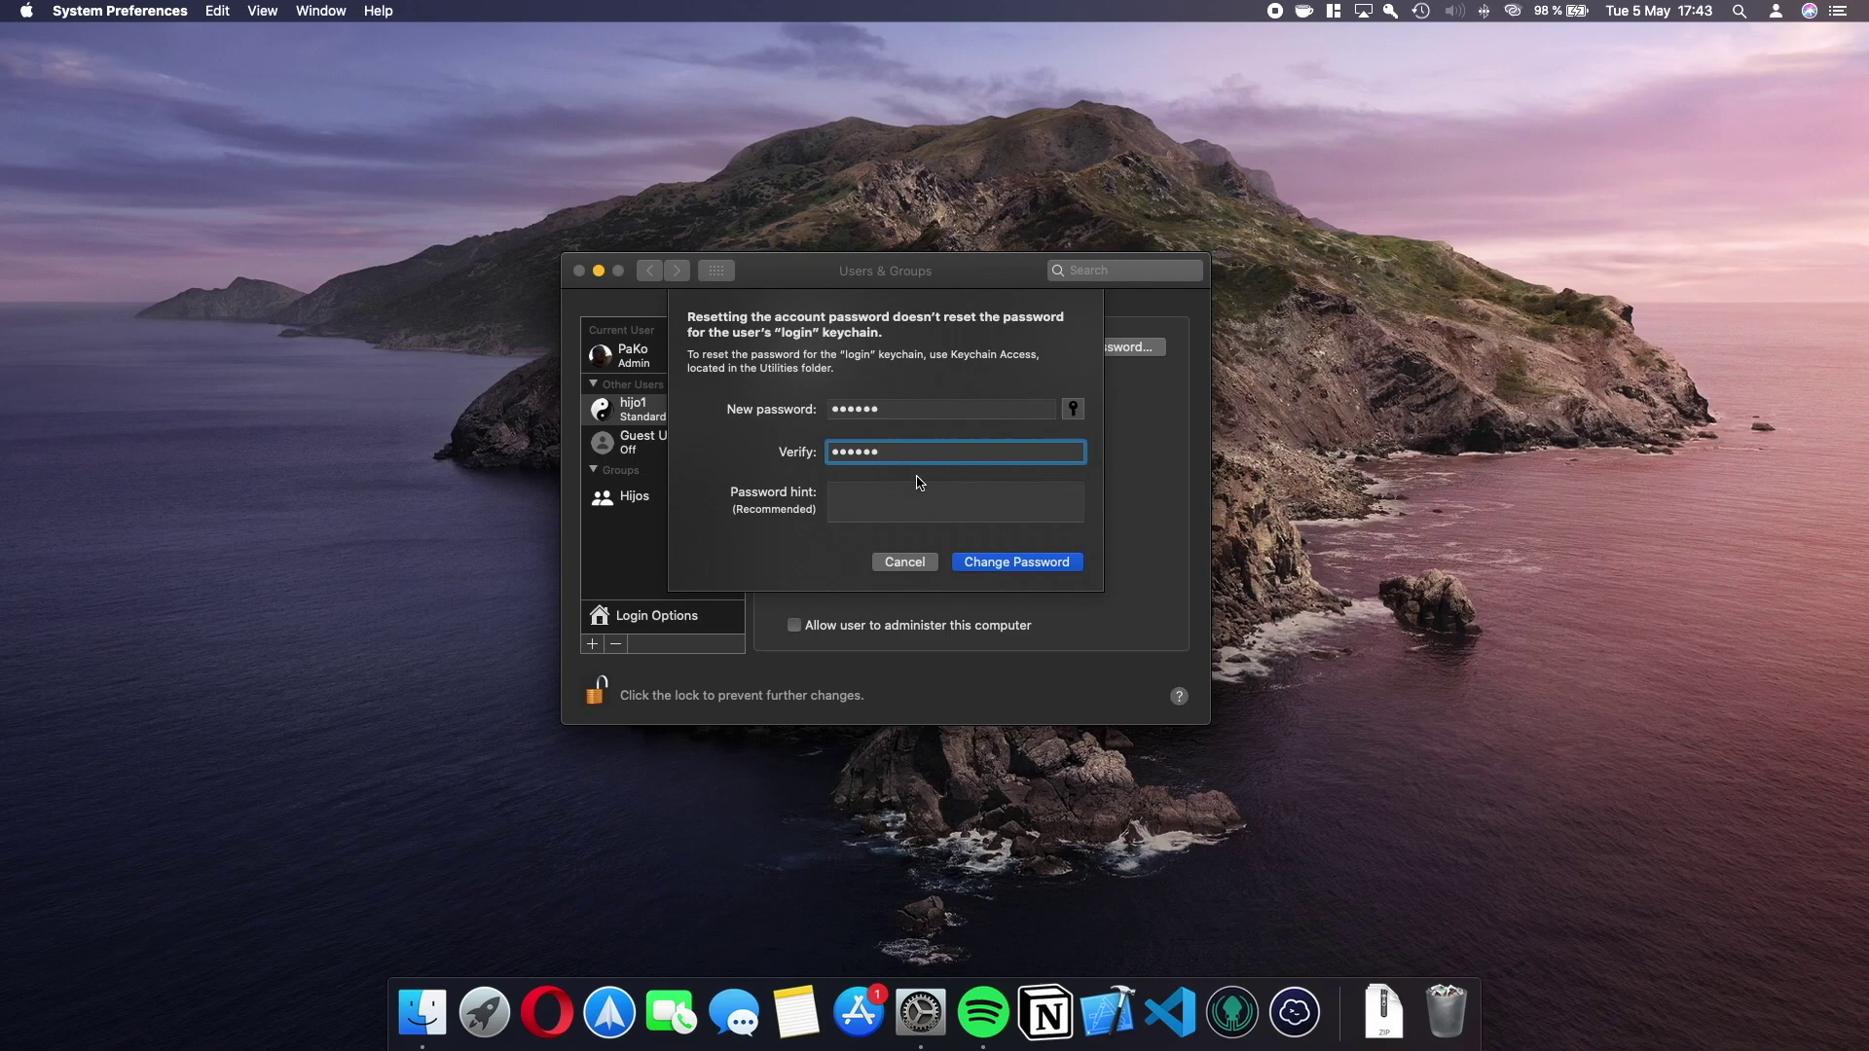
left_click(1012, 562)
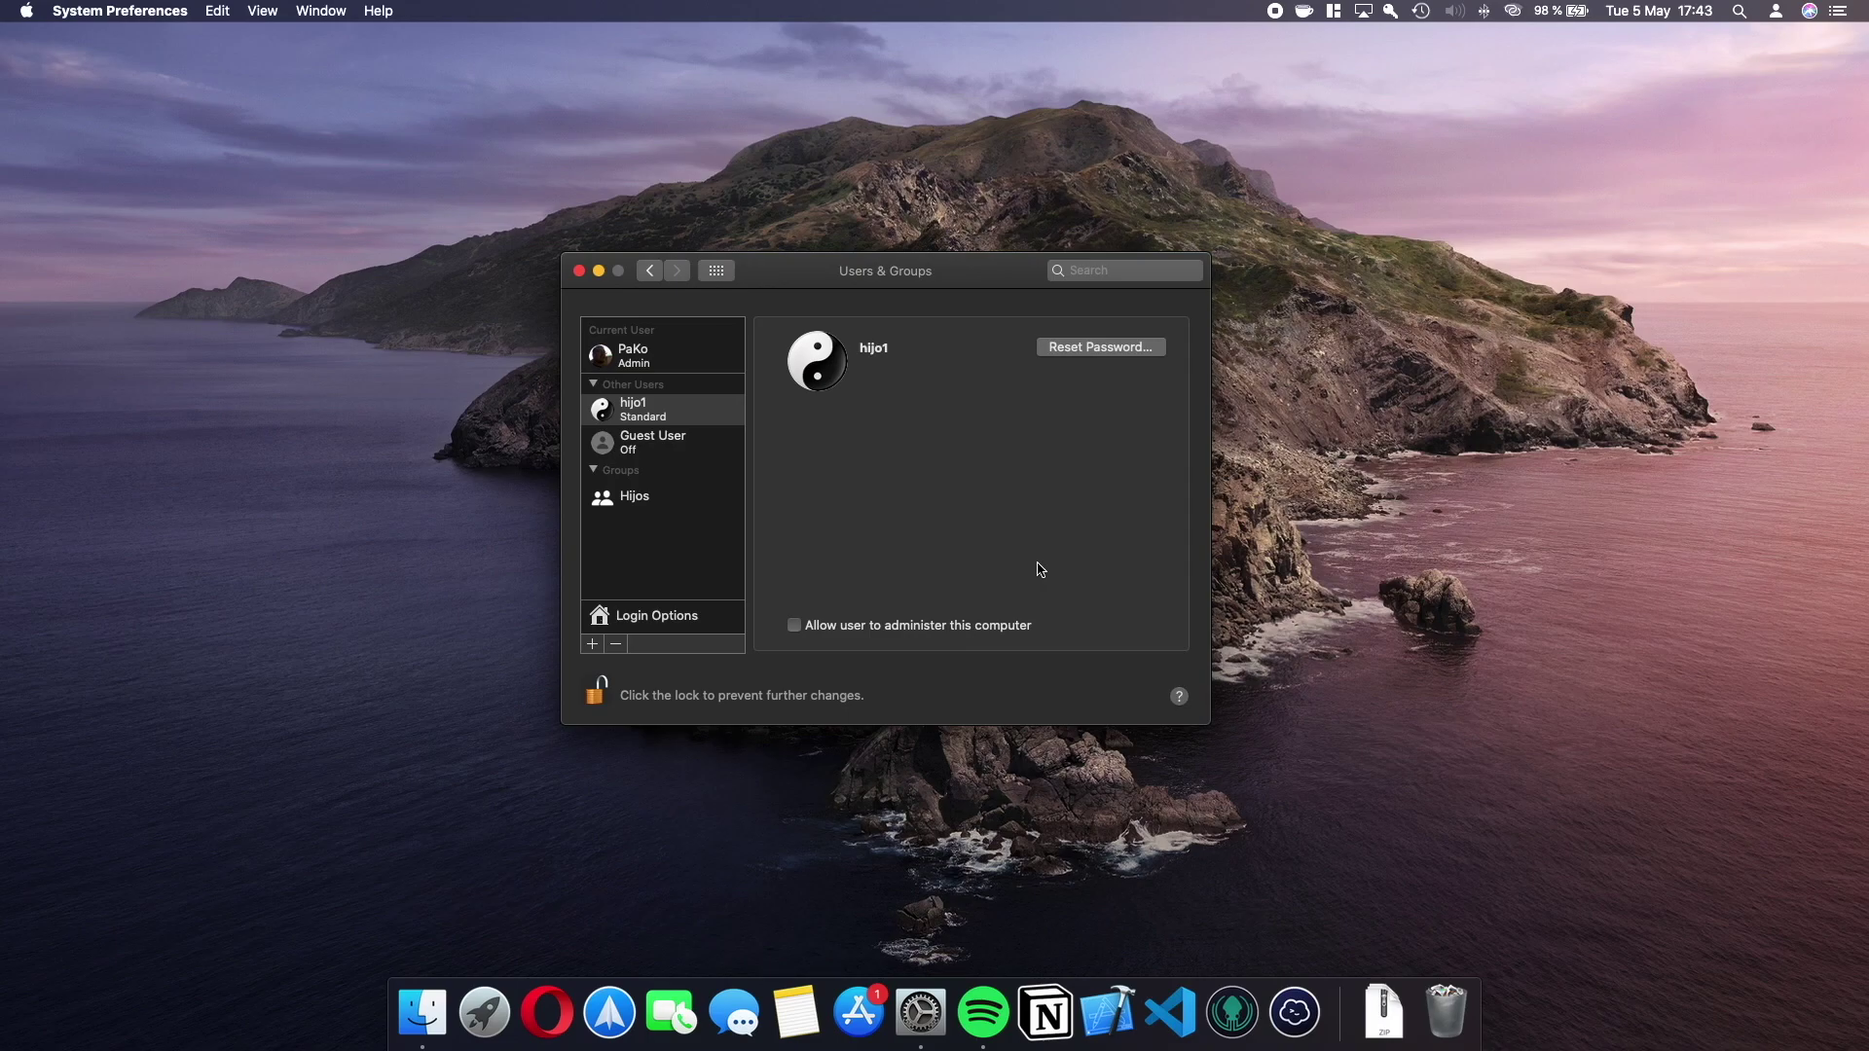
left_click(699, 424)
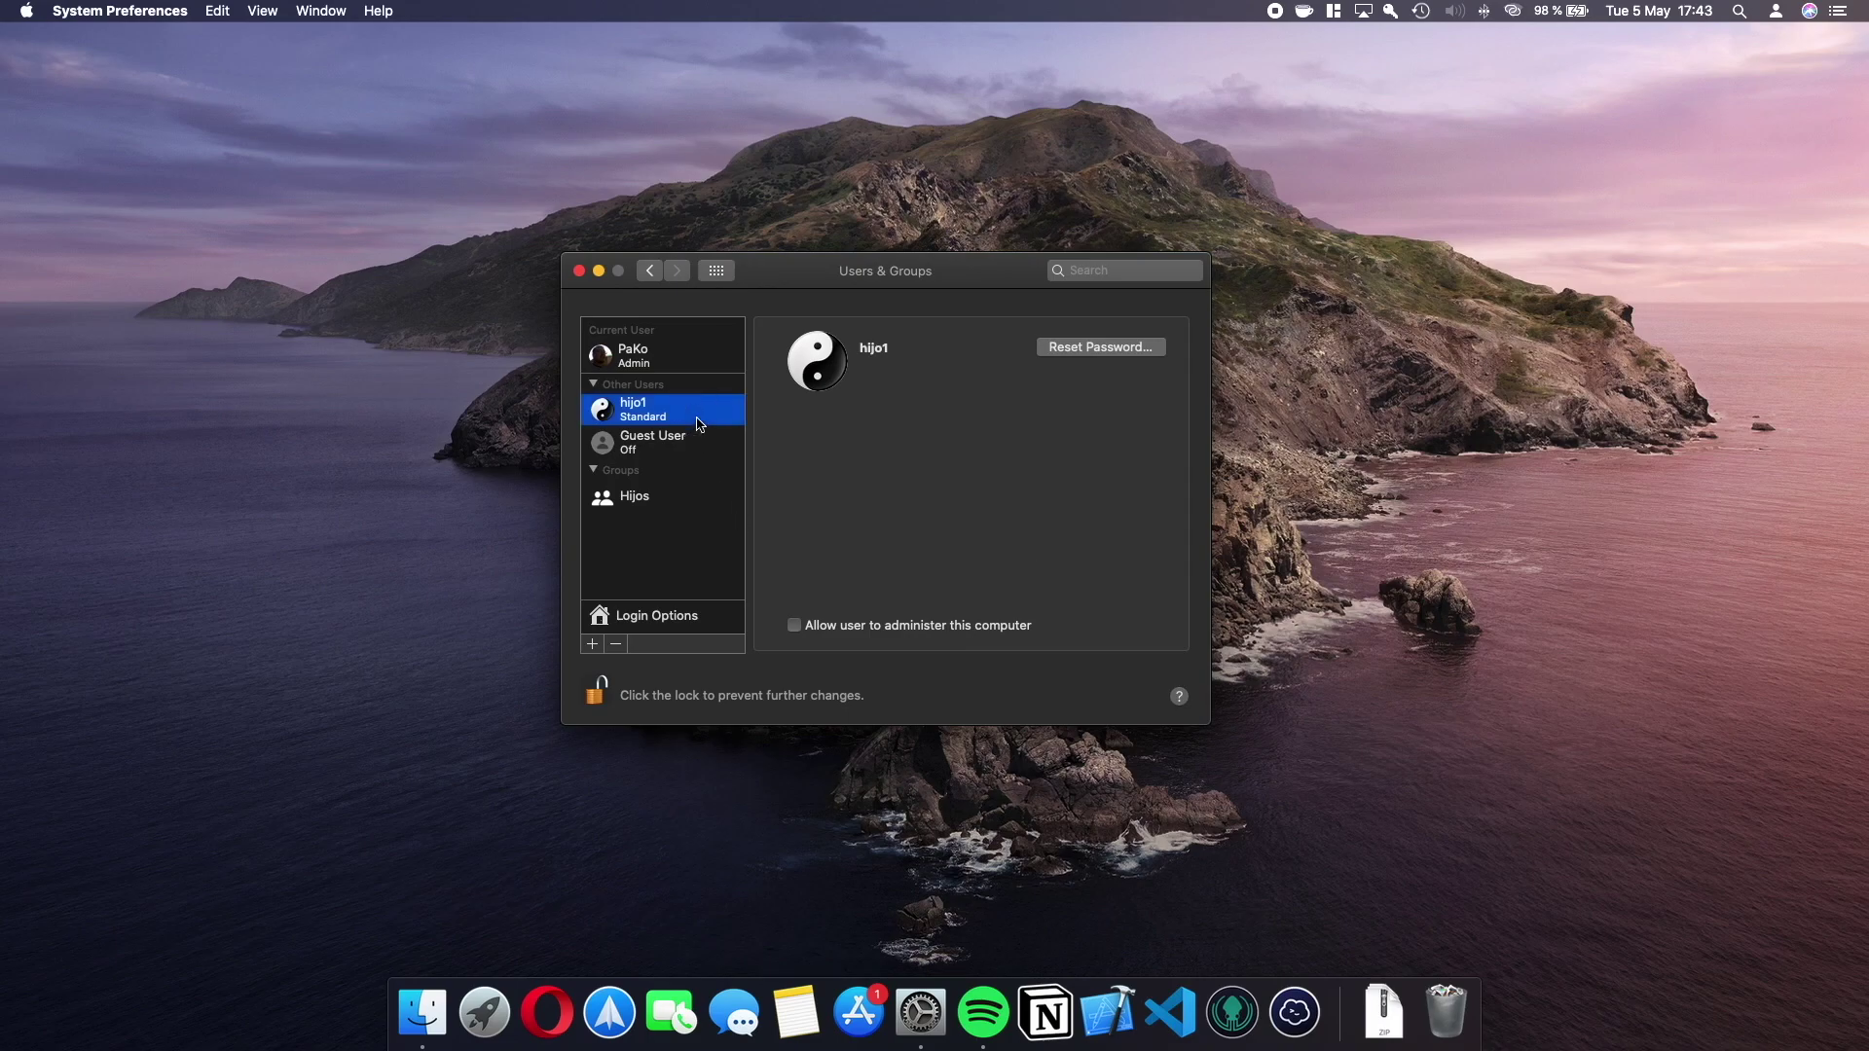
left_click(672, 502)
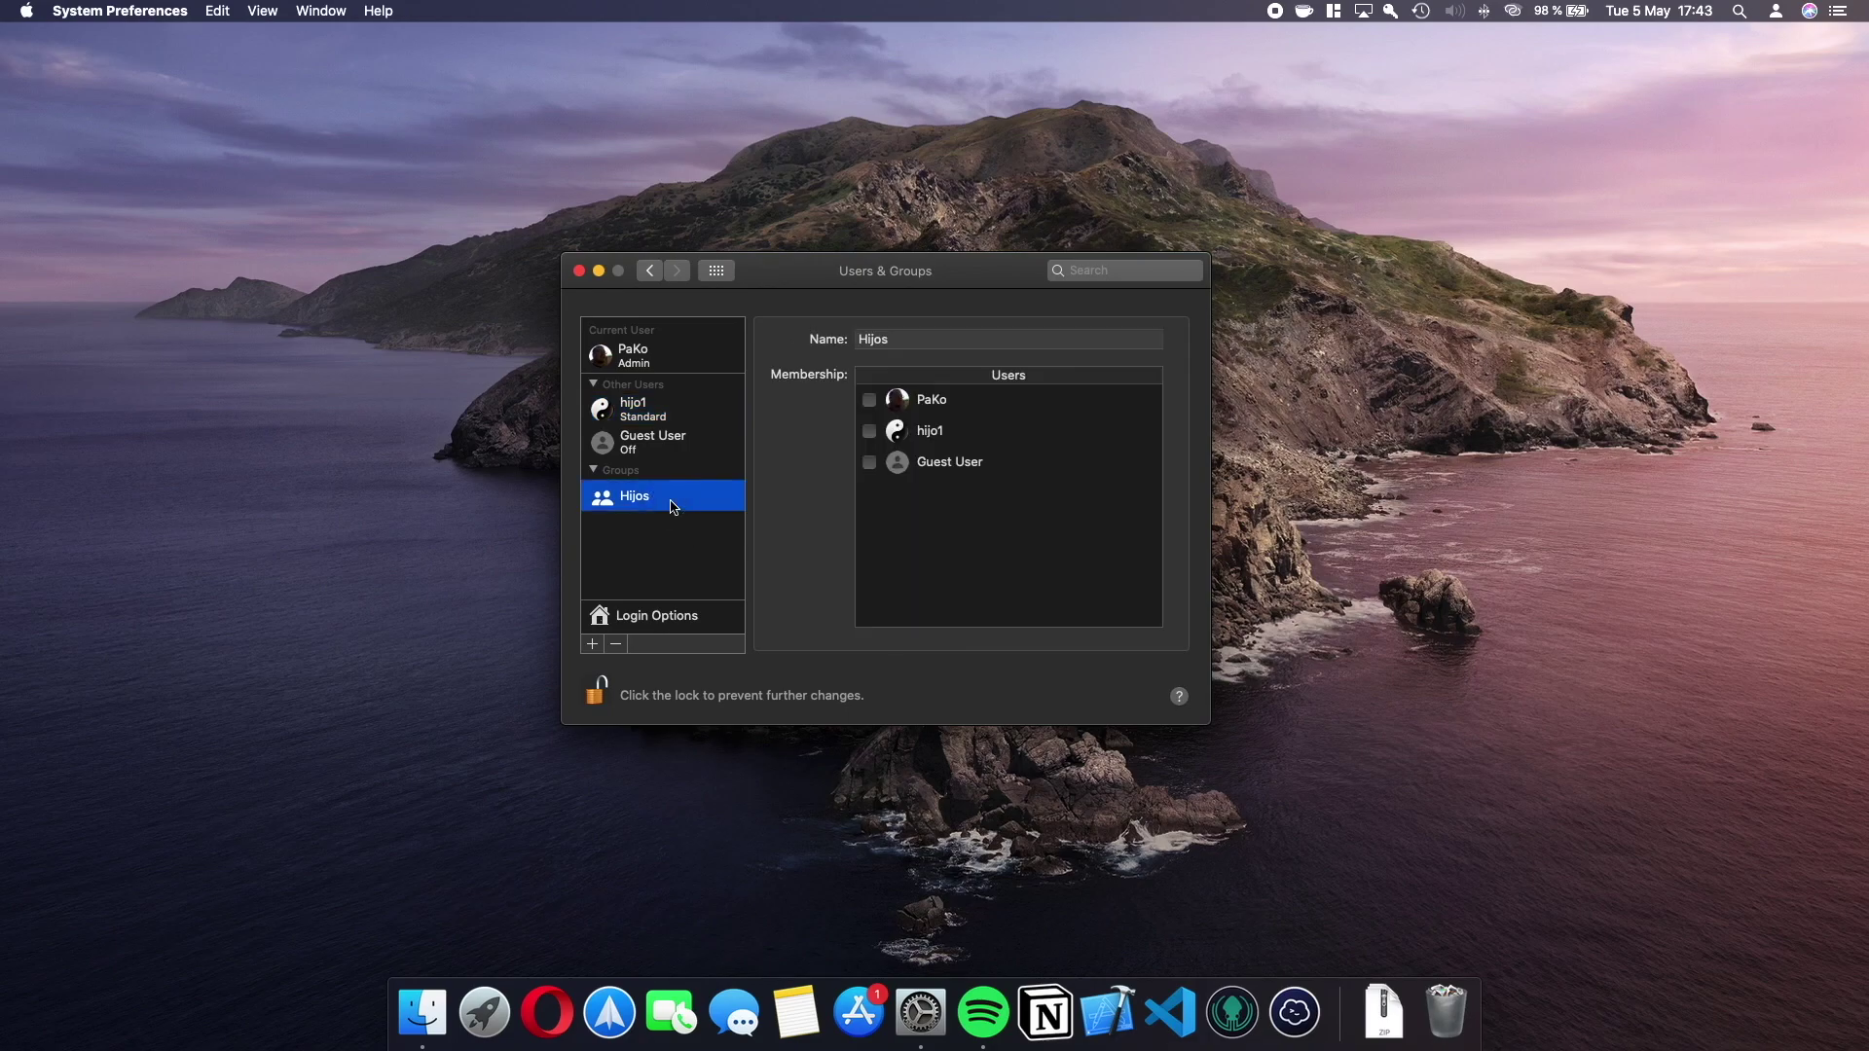
left_click(670, 409)
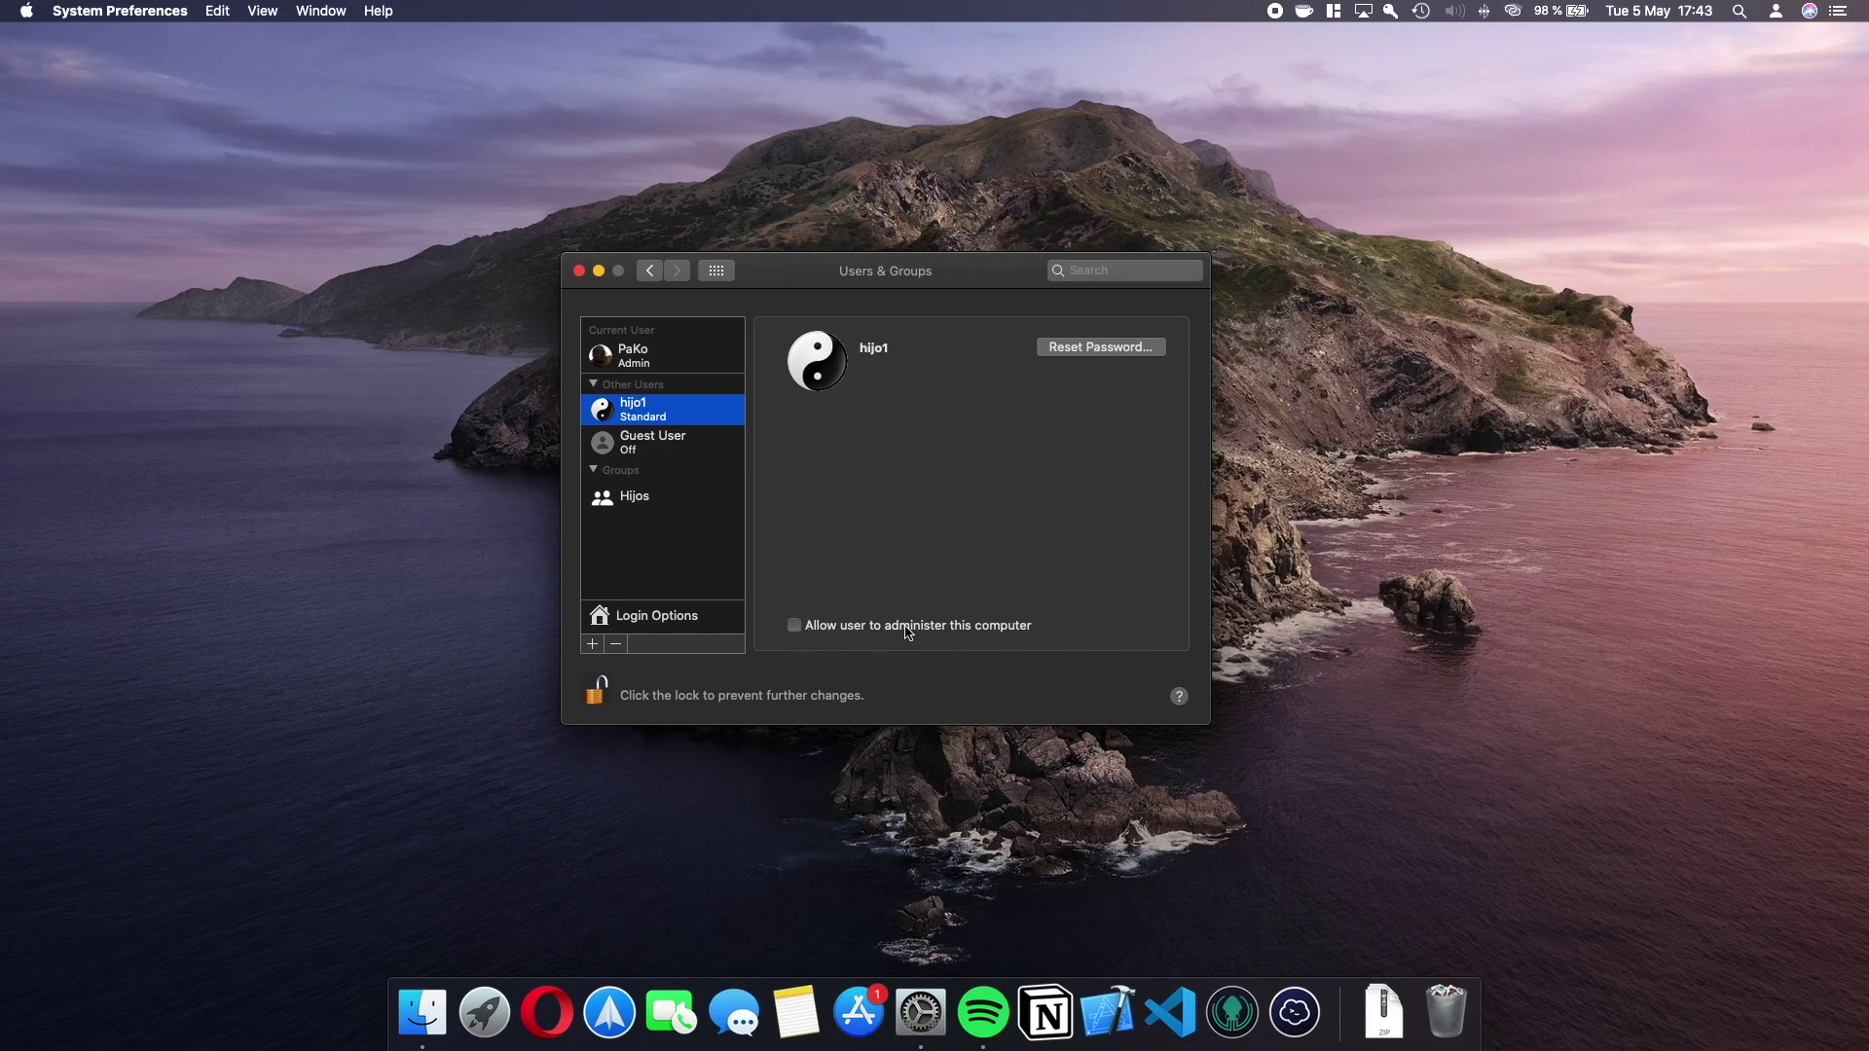
left_click(795, 626)
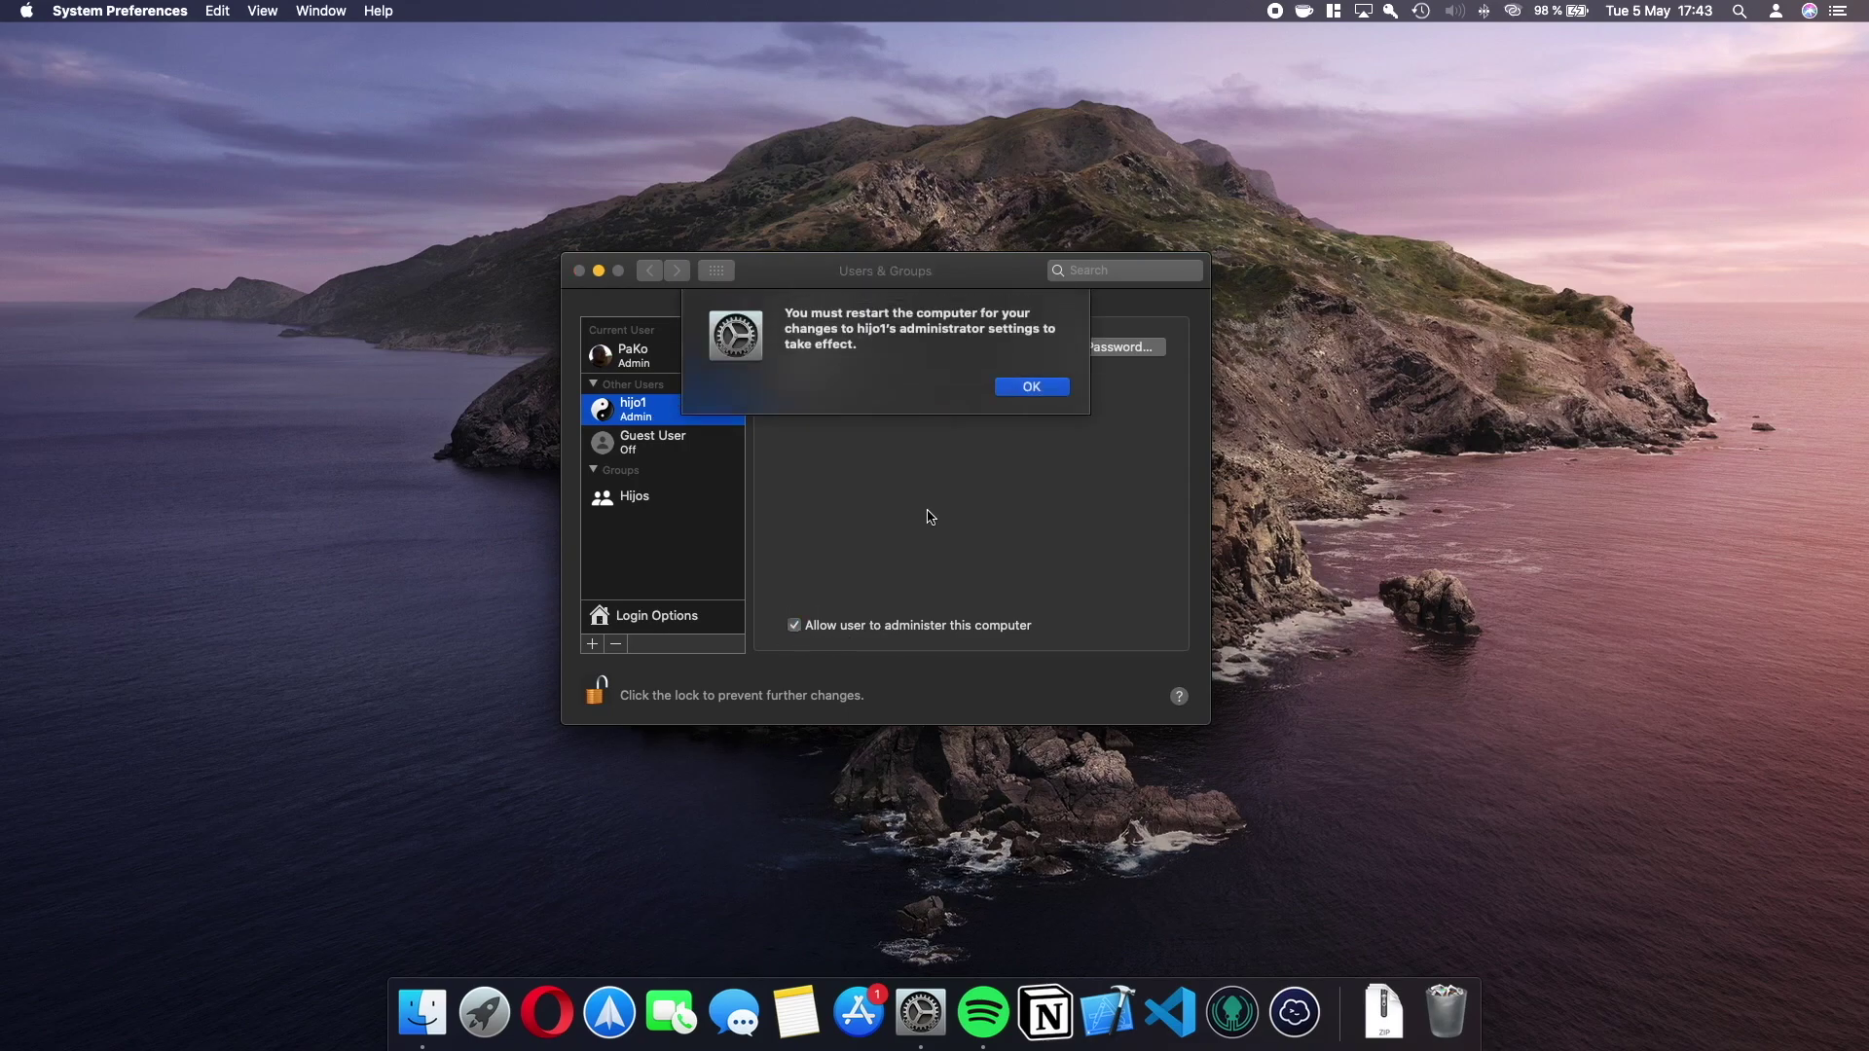
left_click(1026, 393)
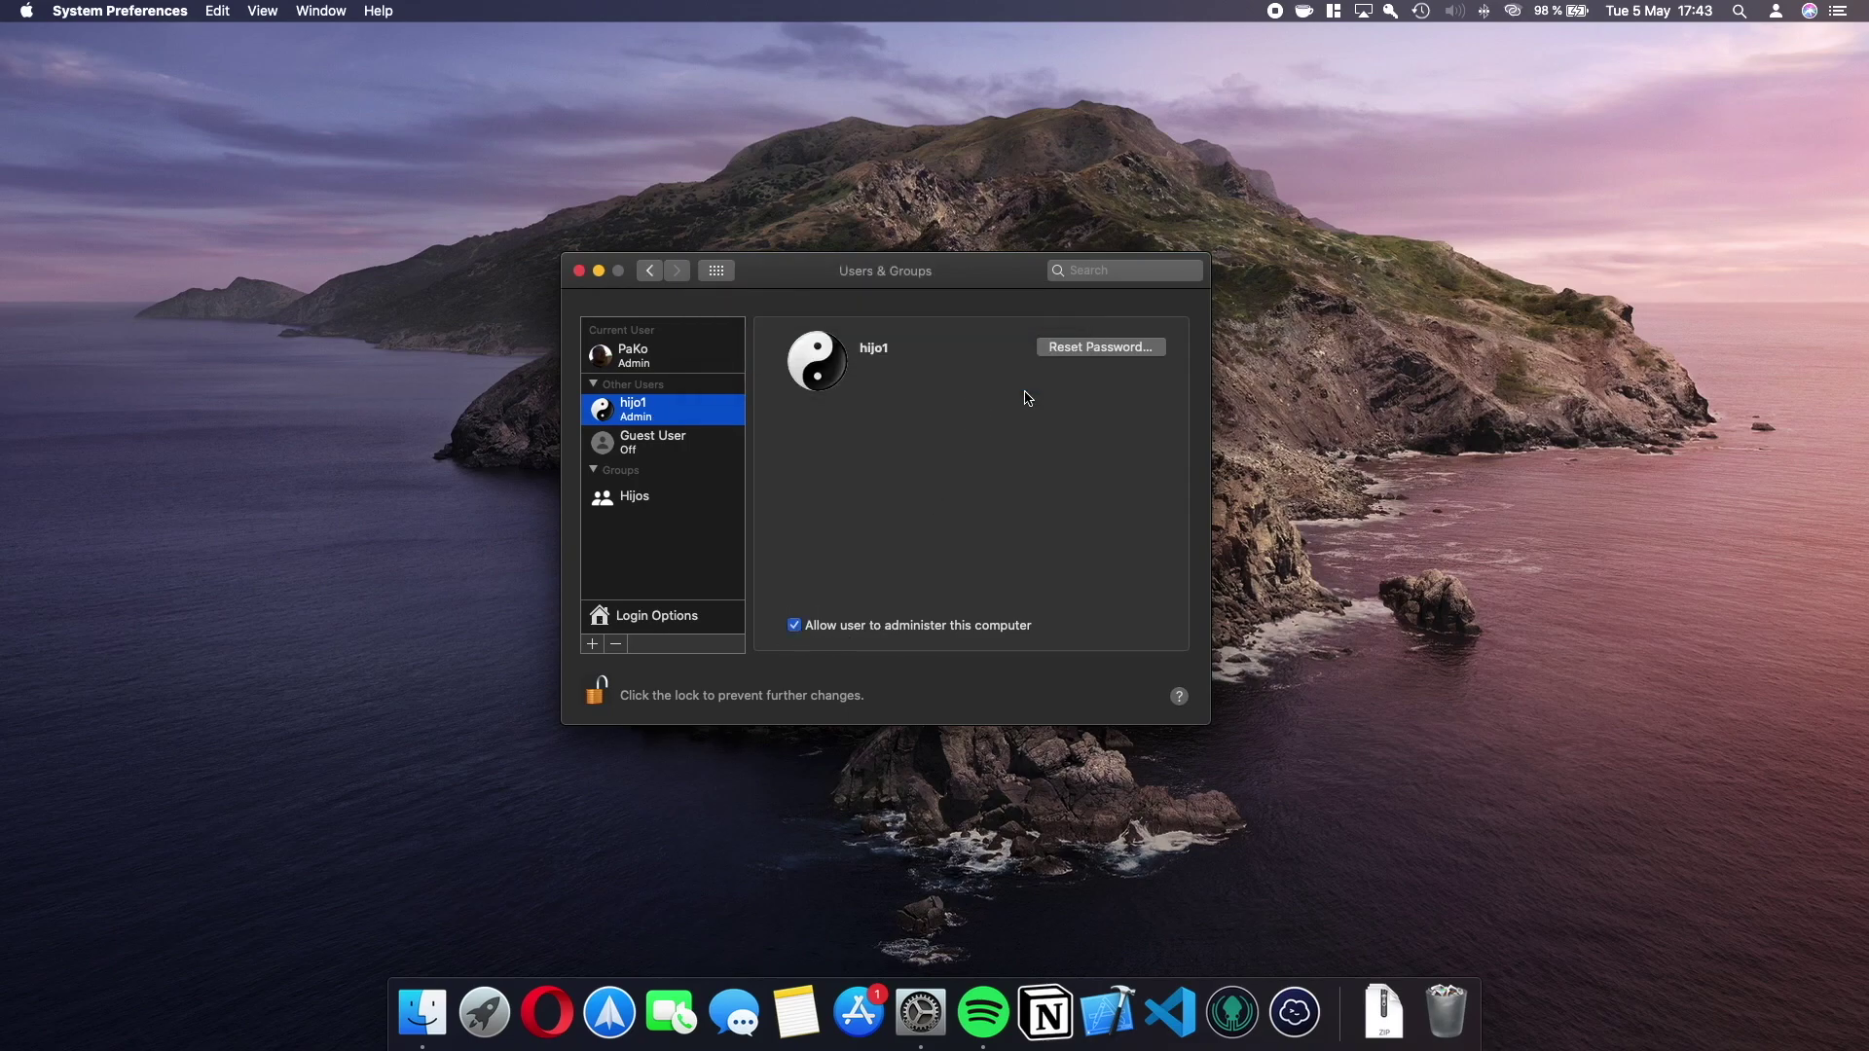
left_click(795, 625)
left_click(1017, 394)
Add hijo1 to the Hijos group, then create Standard user hijo2 with a password.
left_click(643, 493)
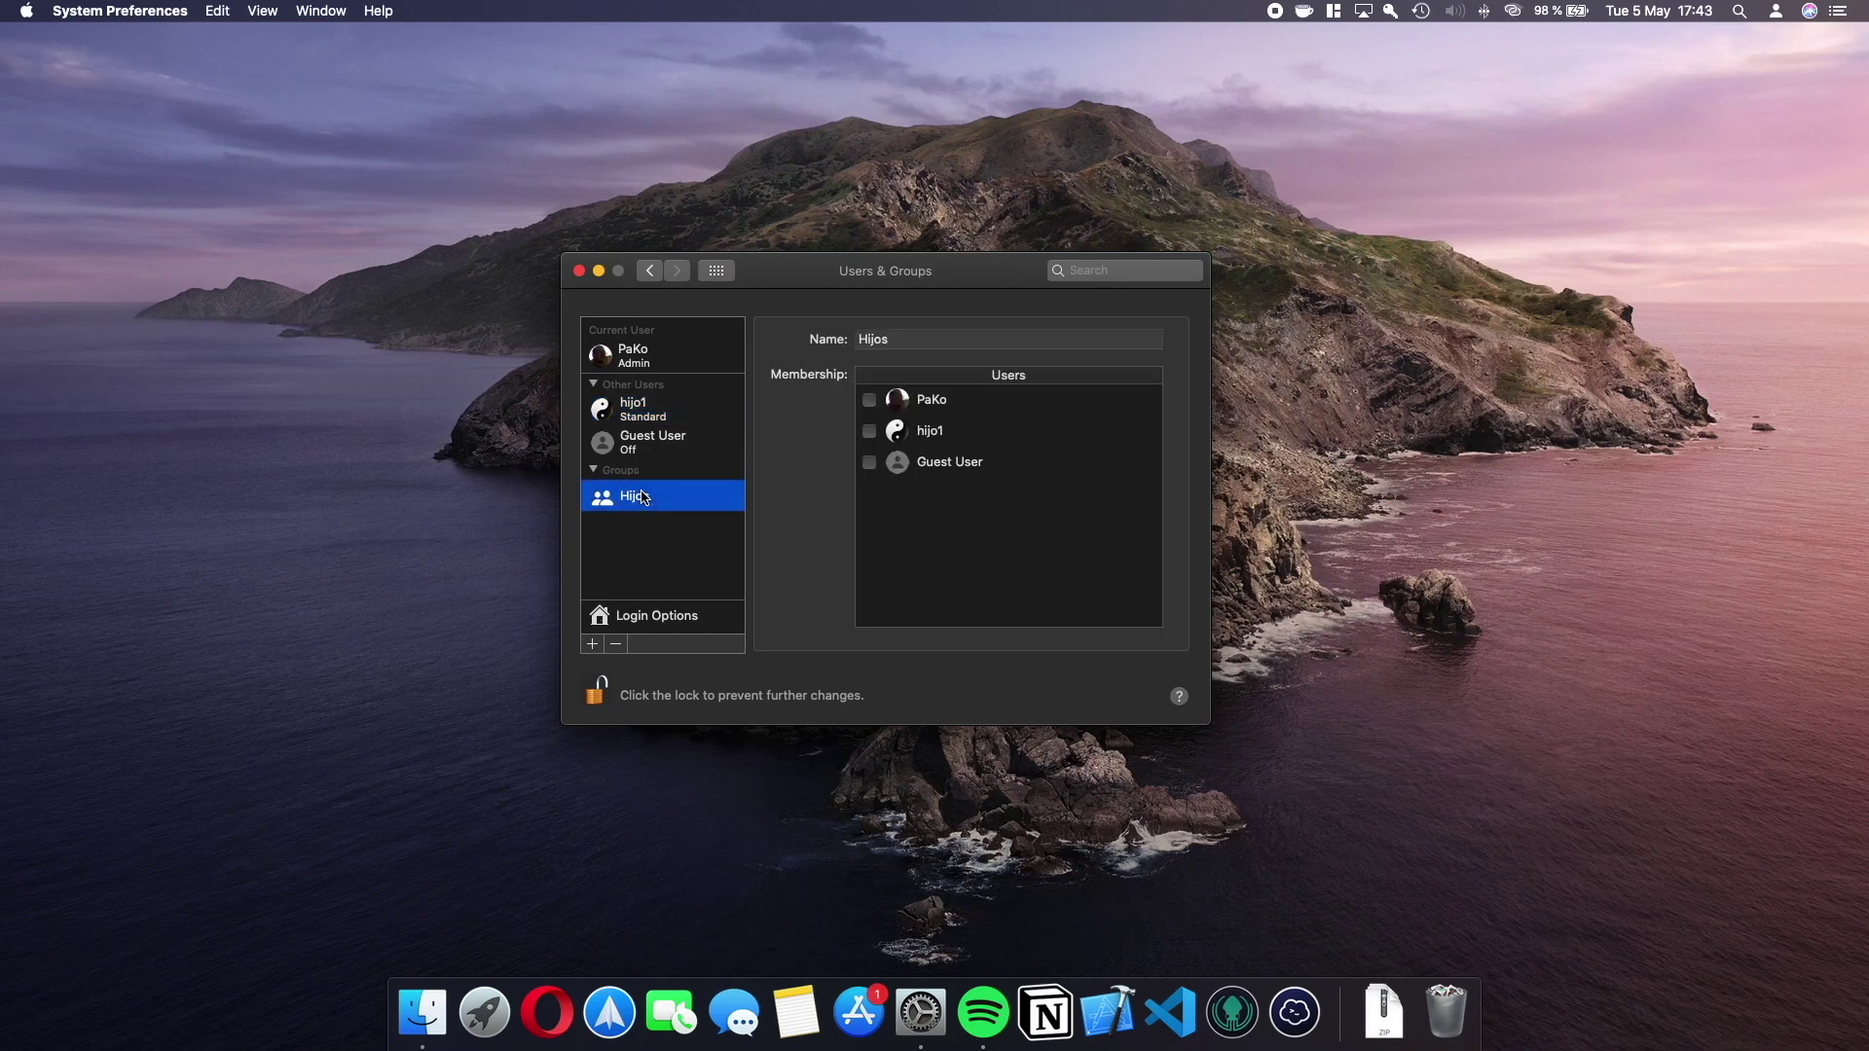
left_click(869, 431)
left_click(596, 646)
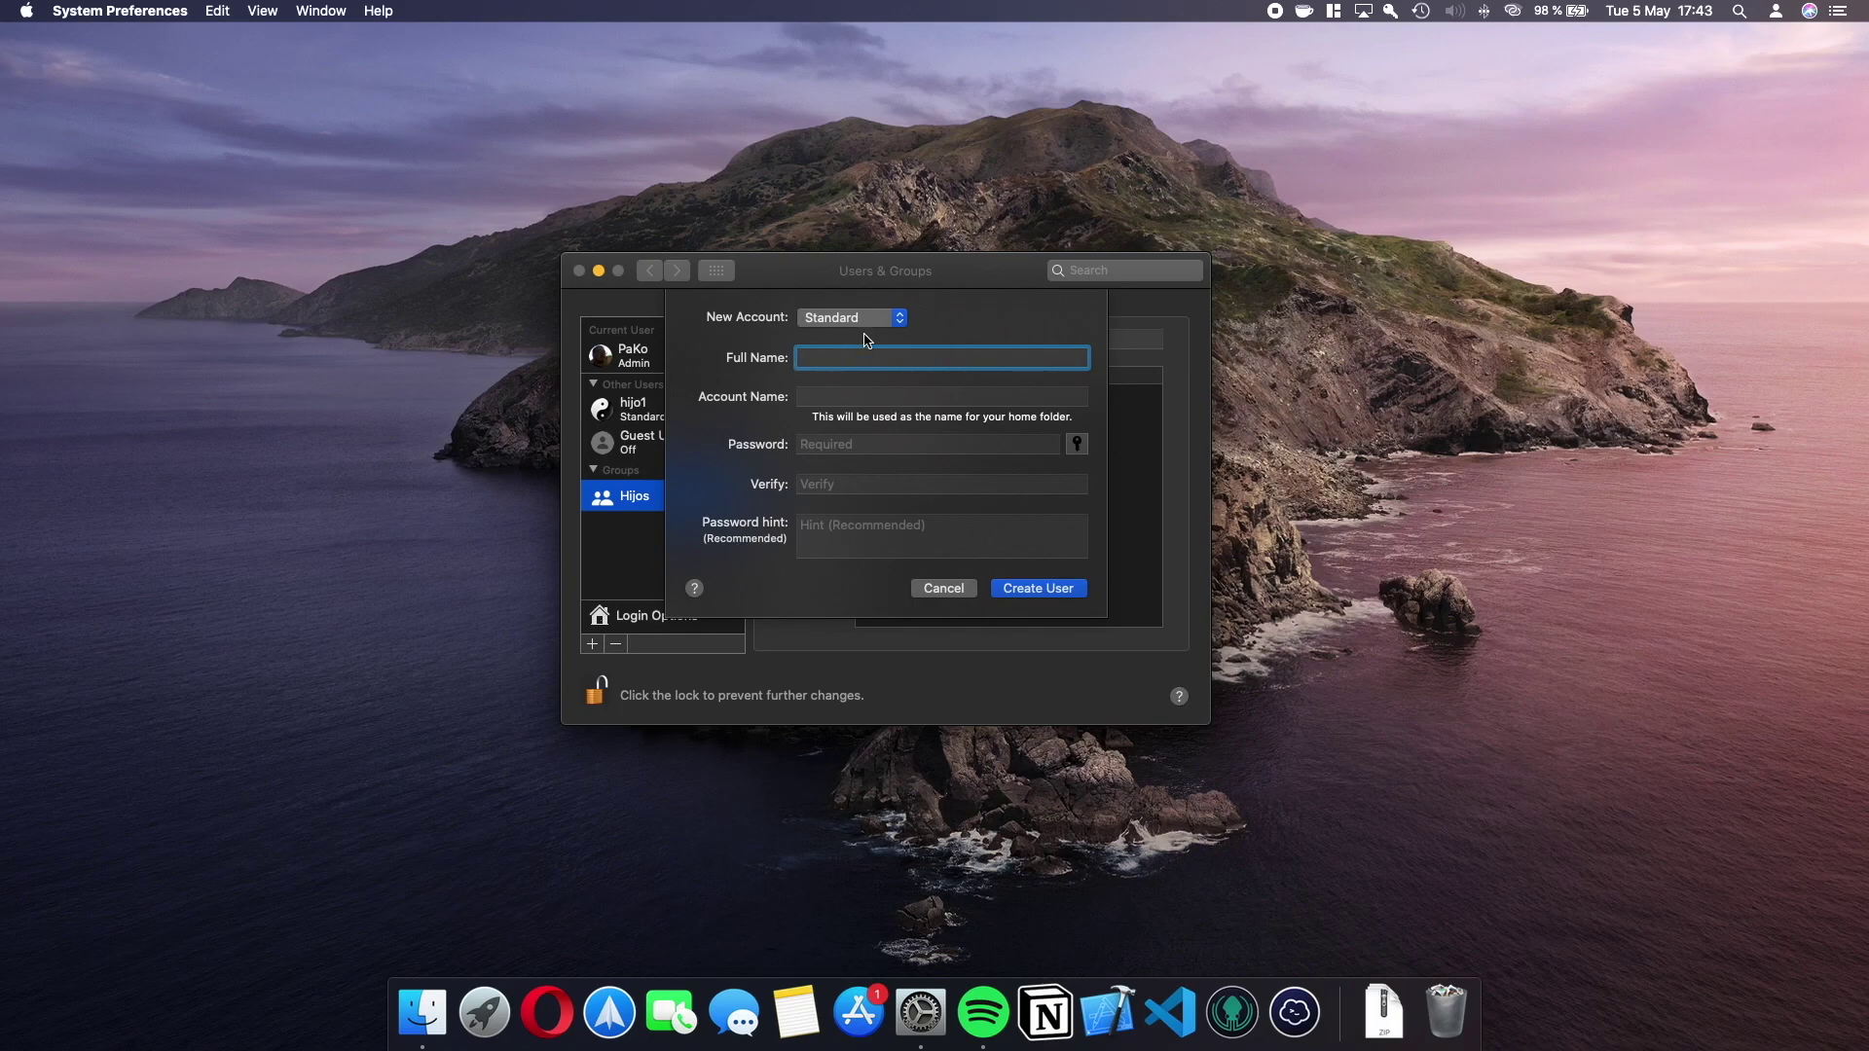
left_click(876, 321)
left_click(876, 320)
type("hijo2")
left_click(862, 445)
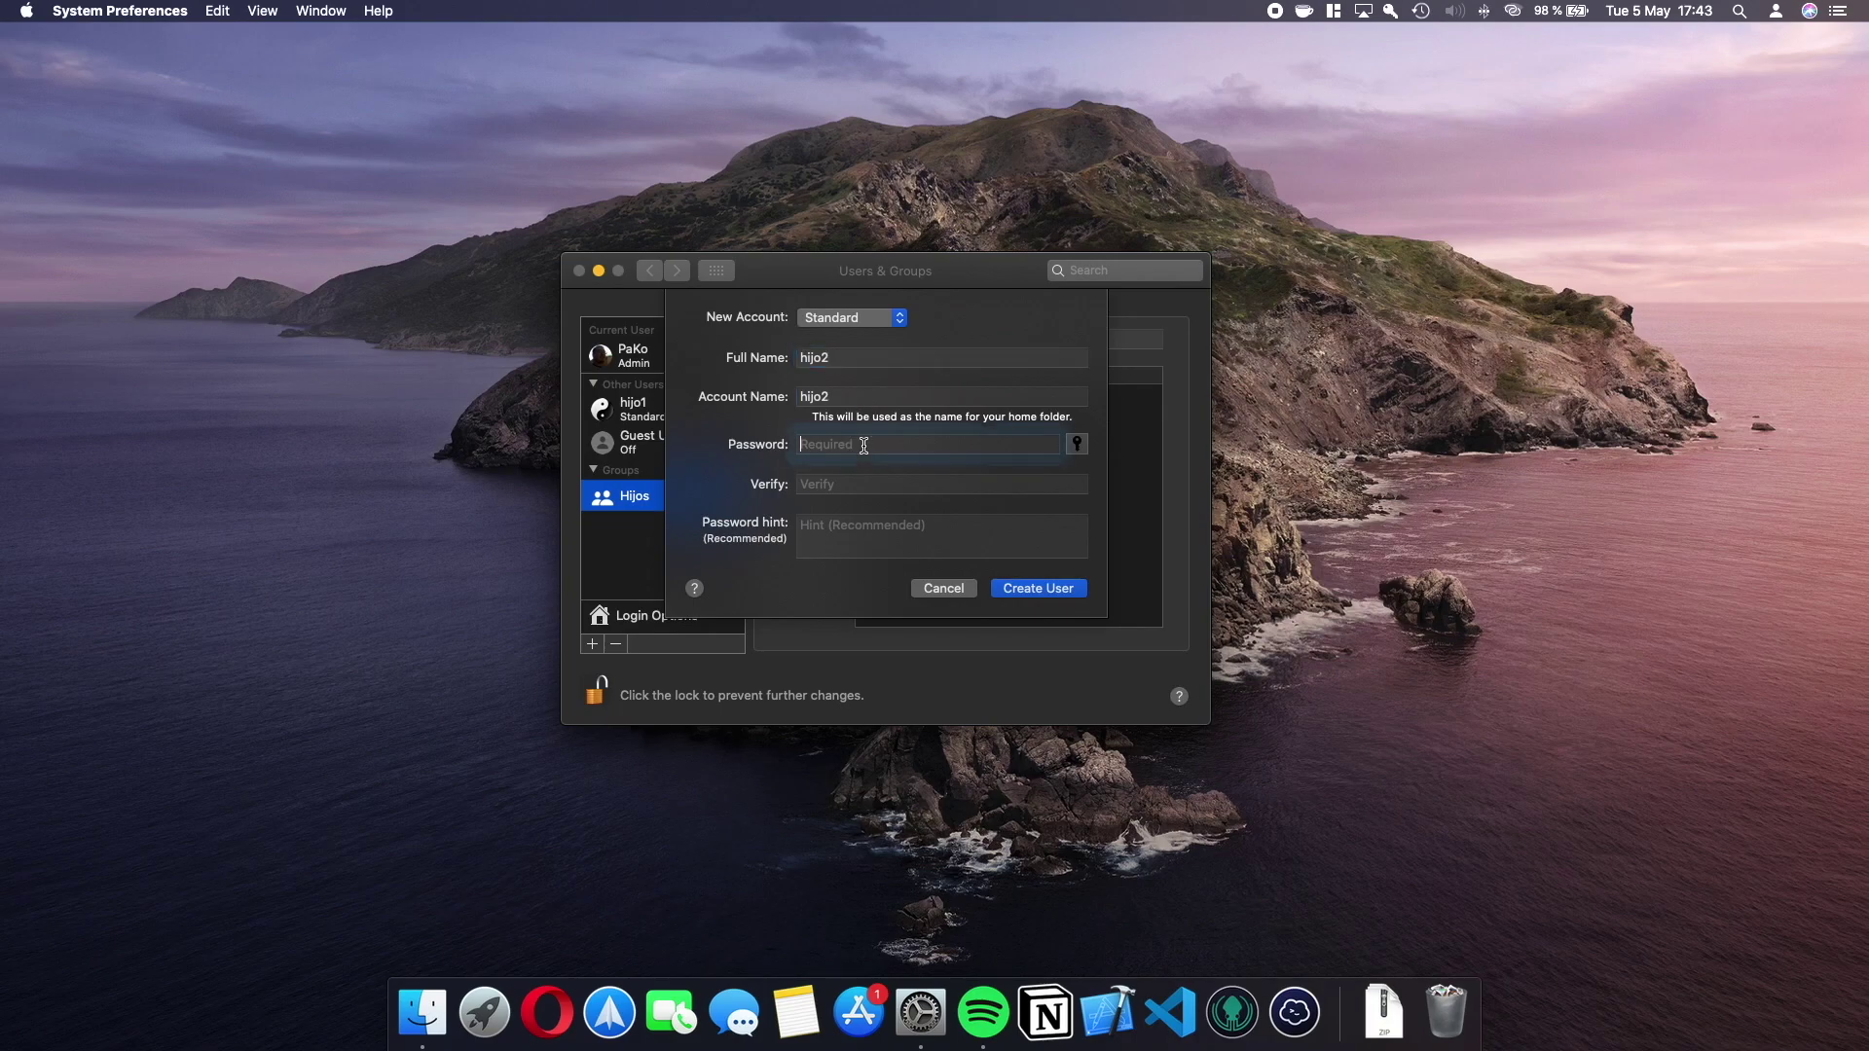
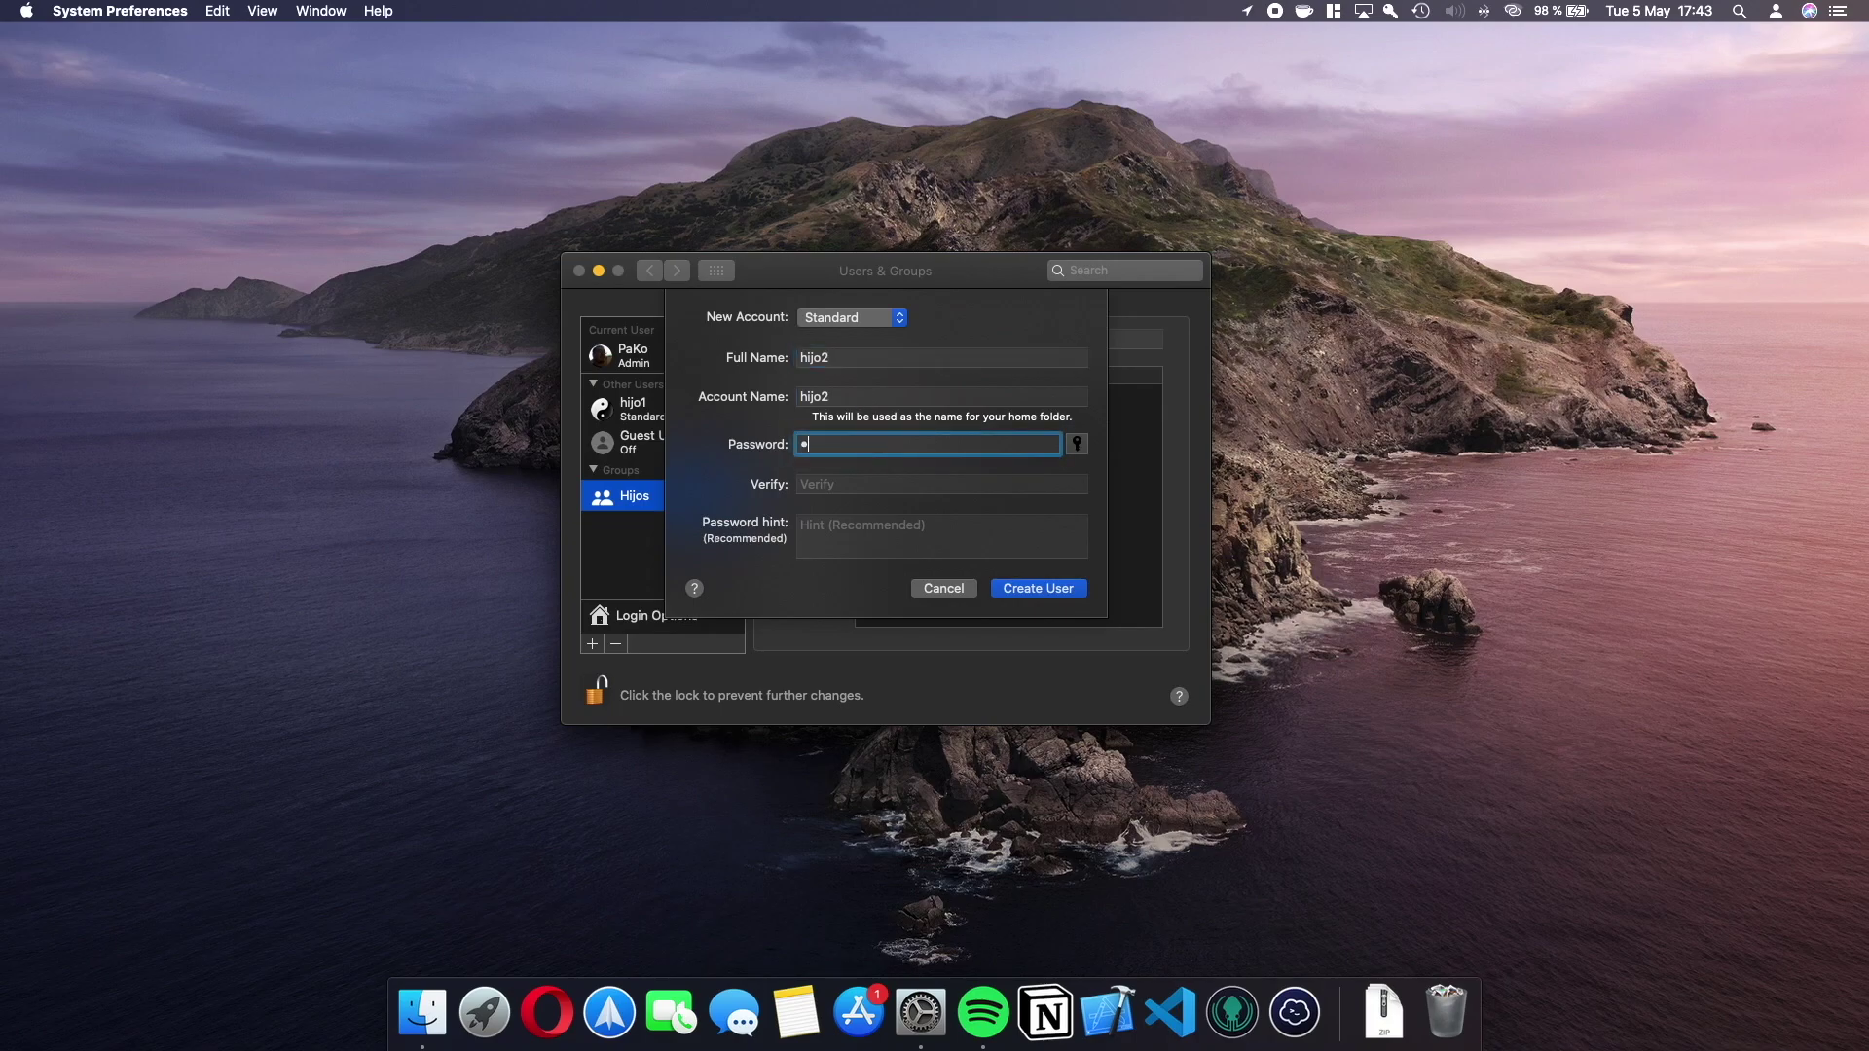
left_click(865, 478)
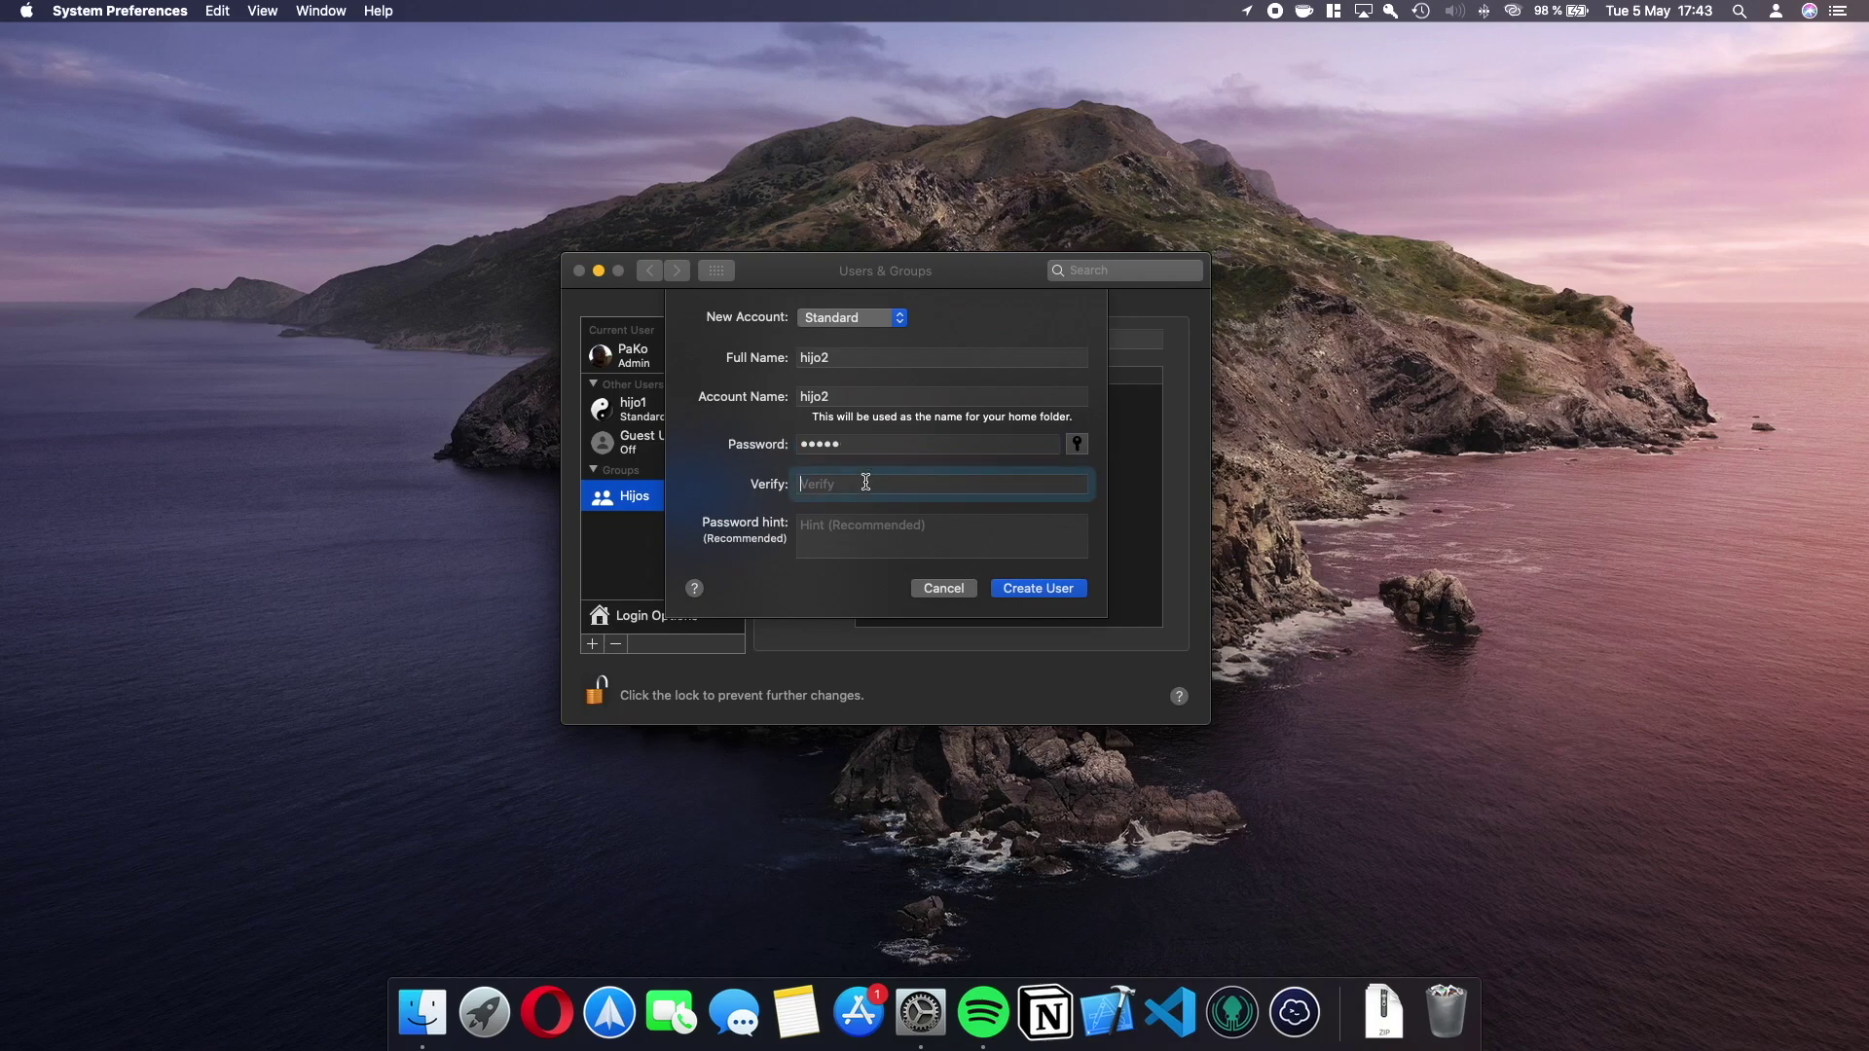
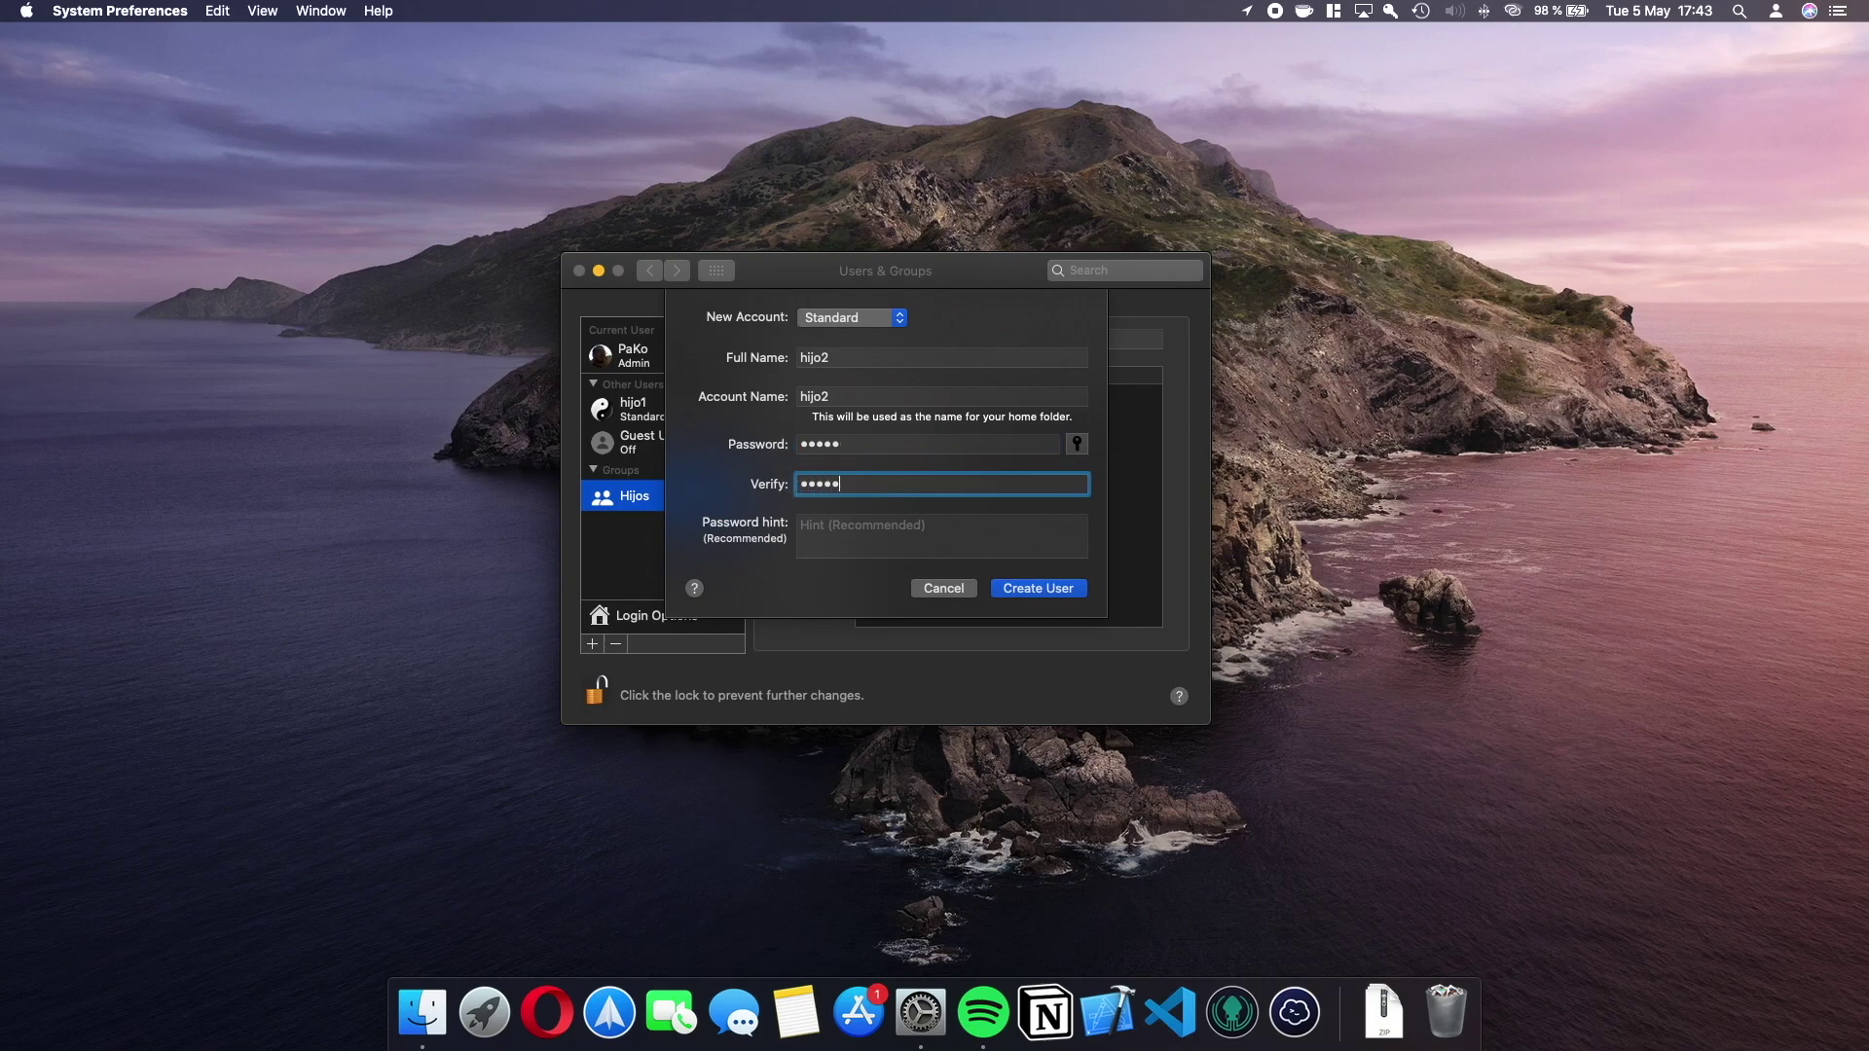
left_click(1030, 588)
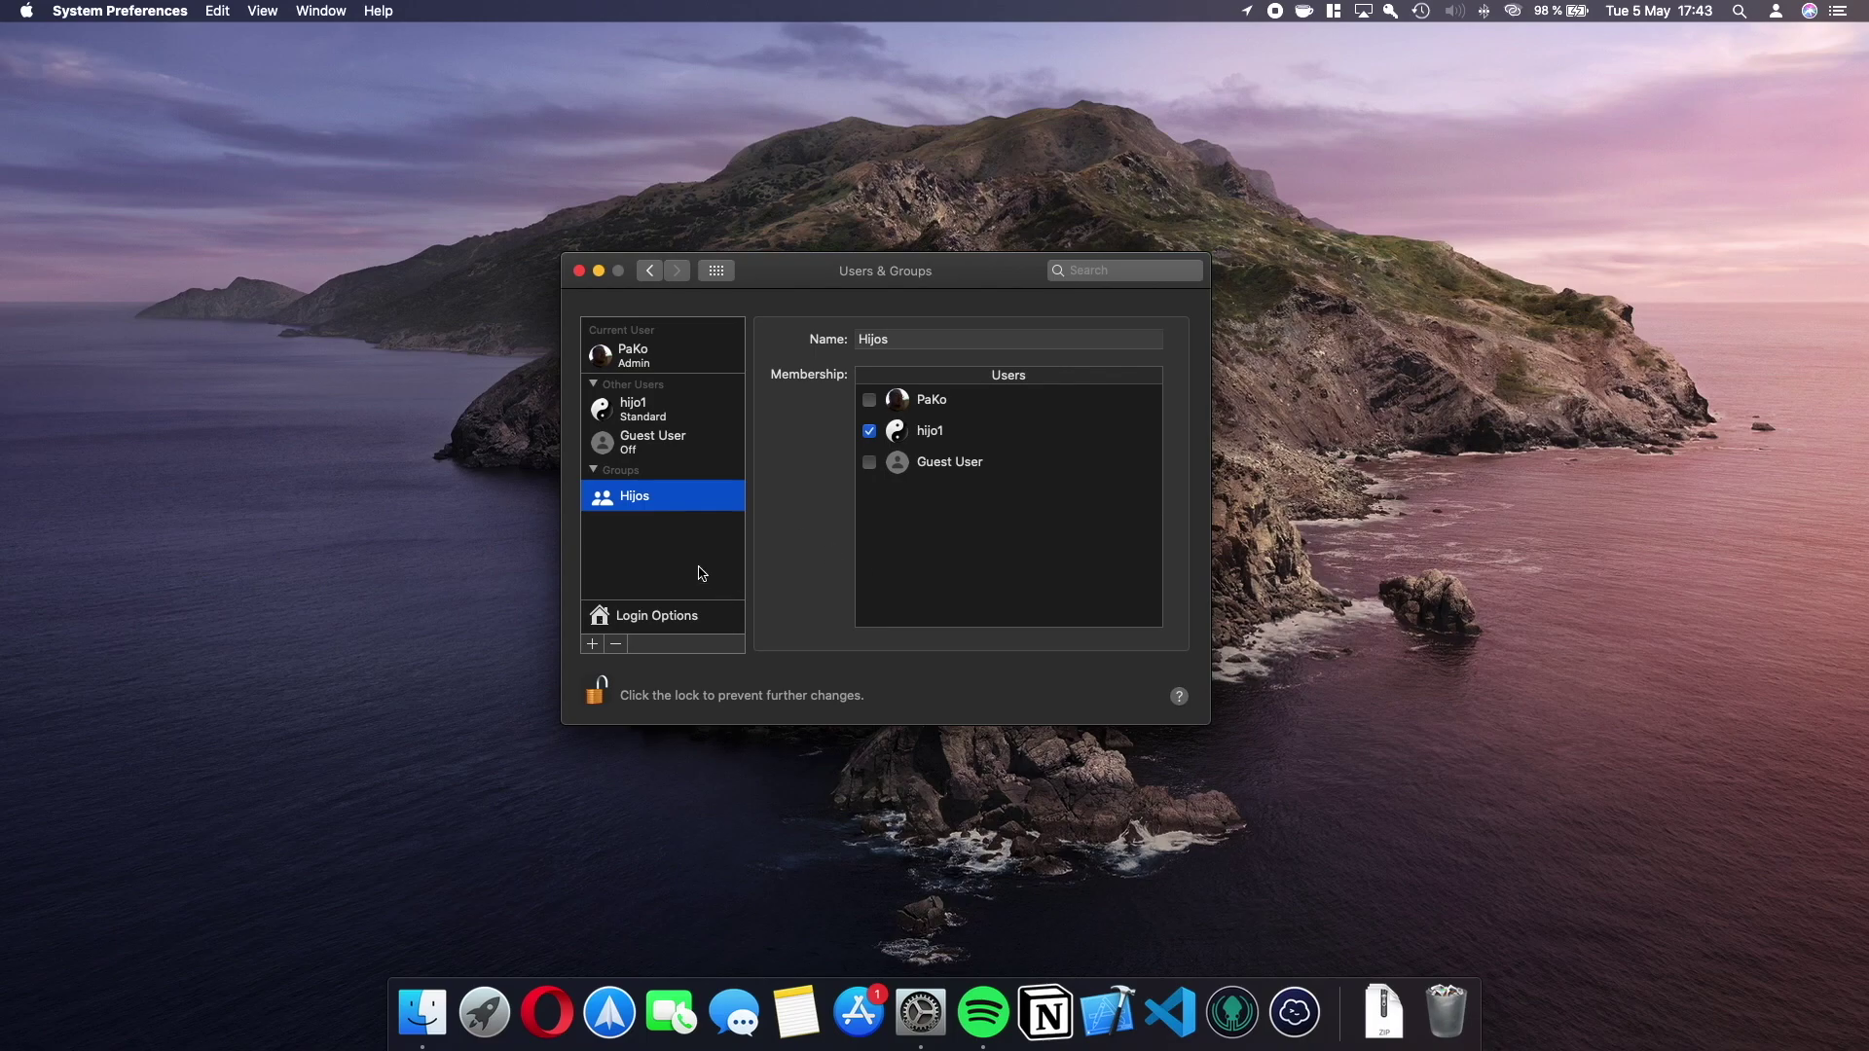
Reset hijo2's password with a new password and its verification.
left_click(670, 450)
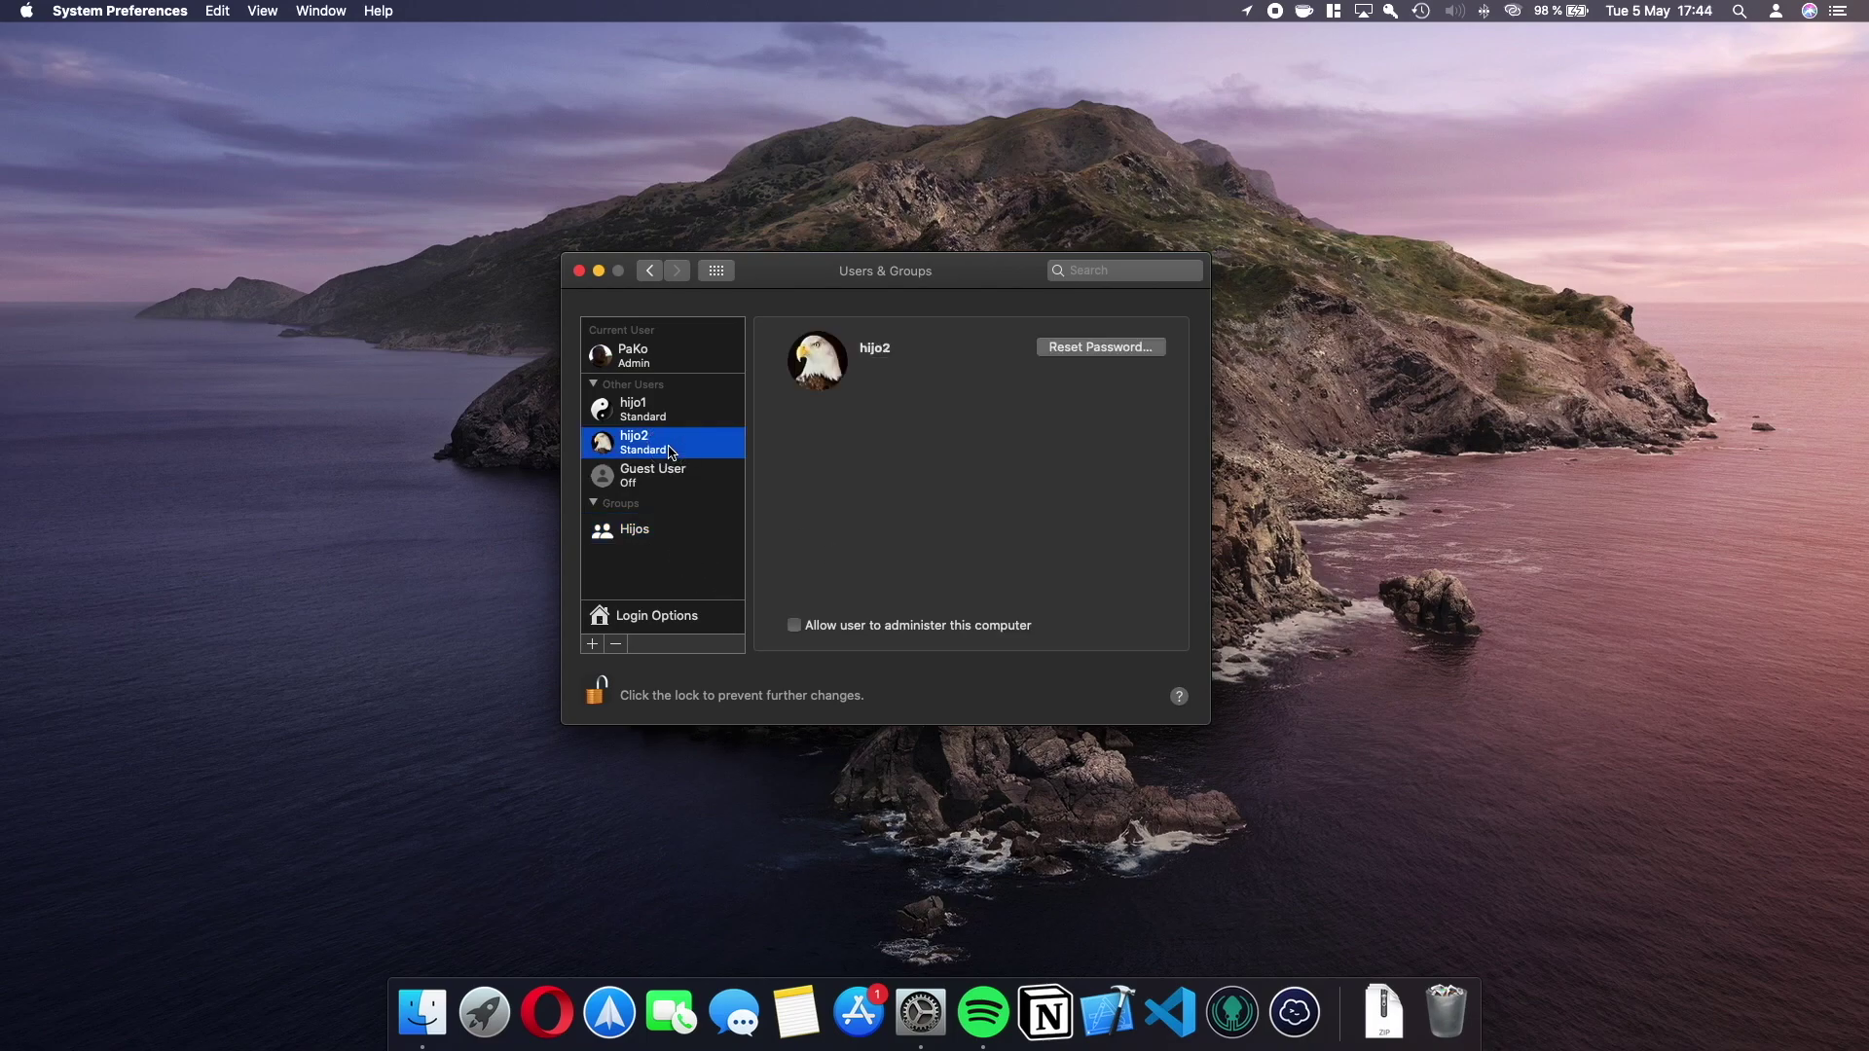
left_click(1091, 347)
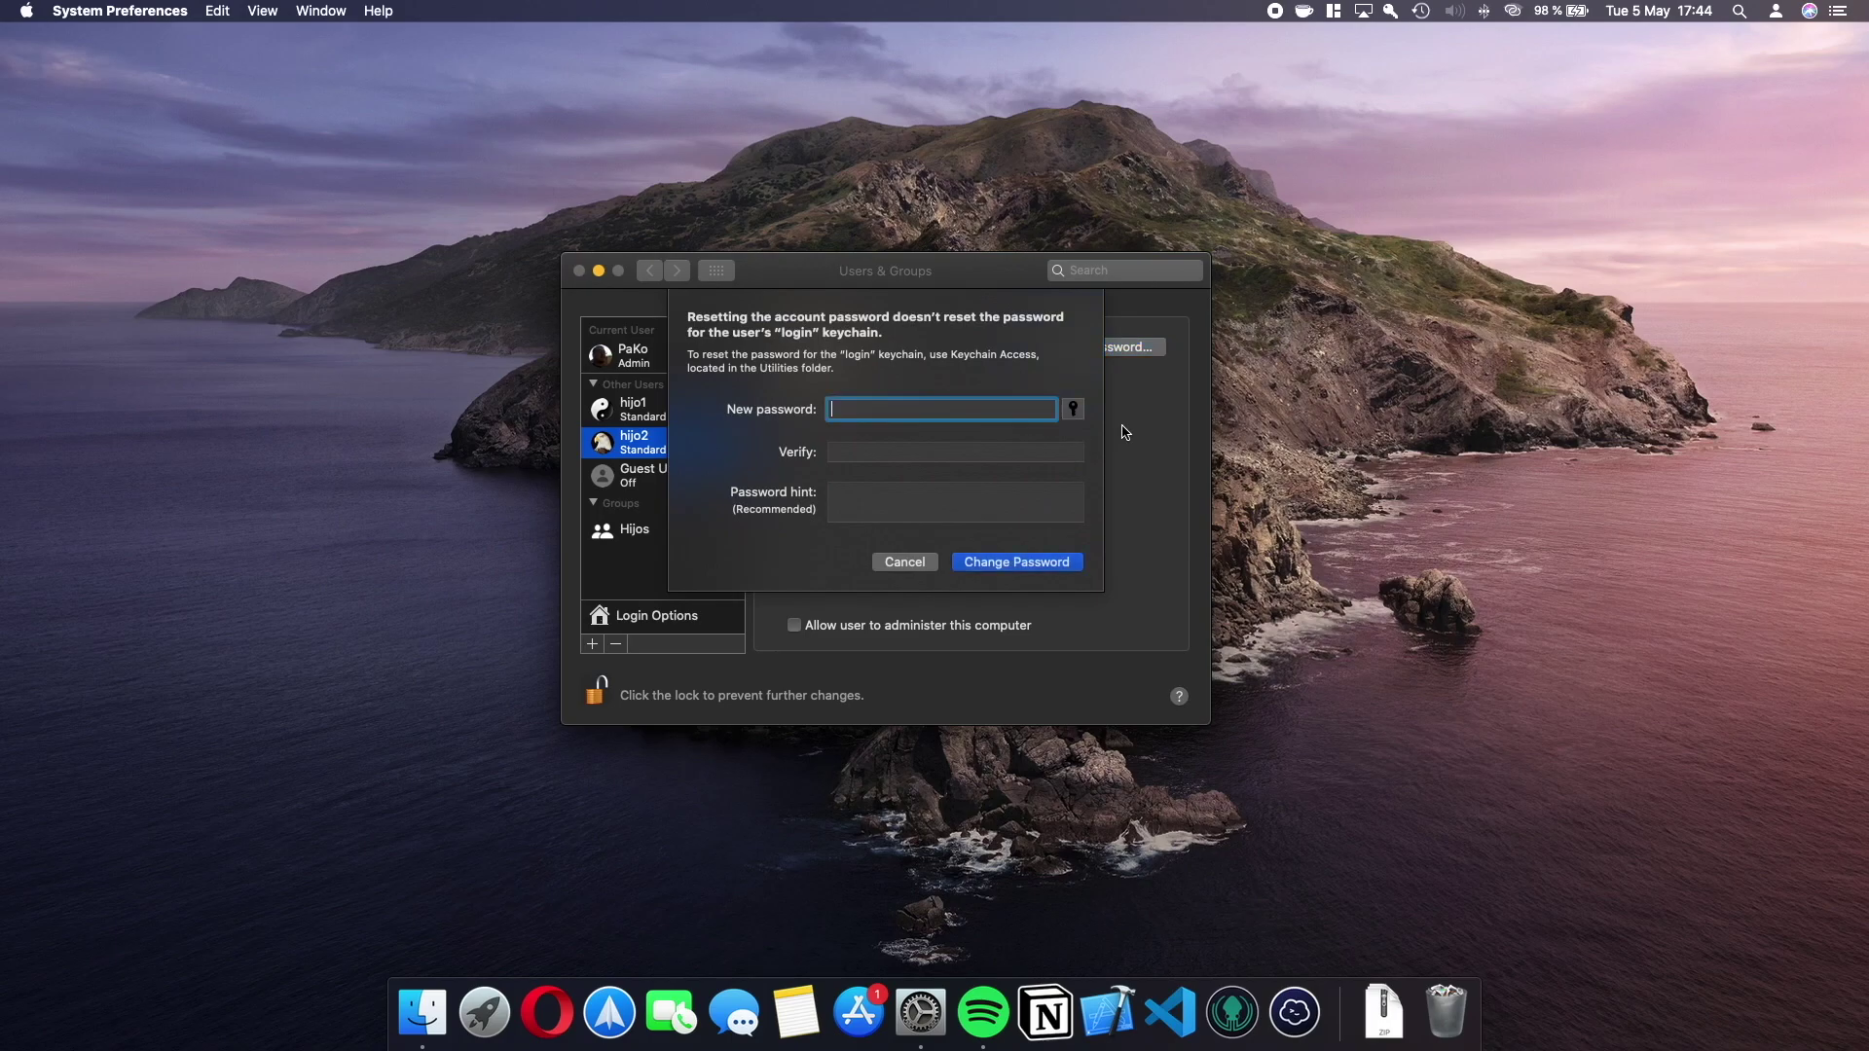
left_click(1005, 448)
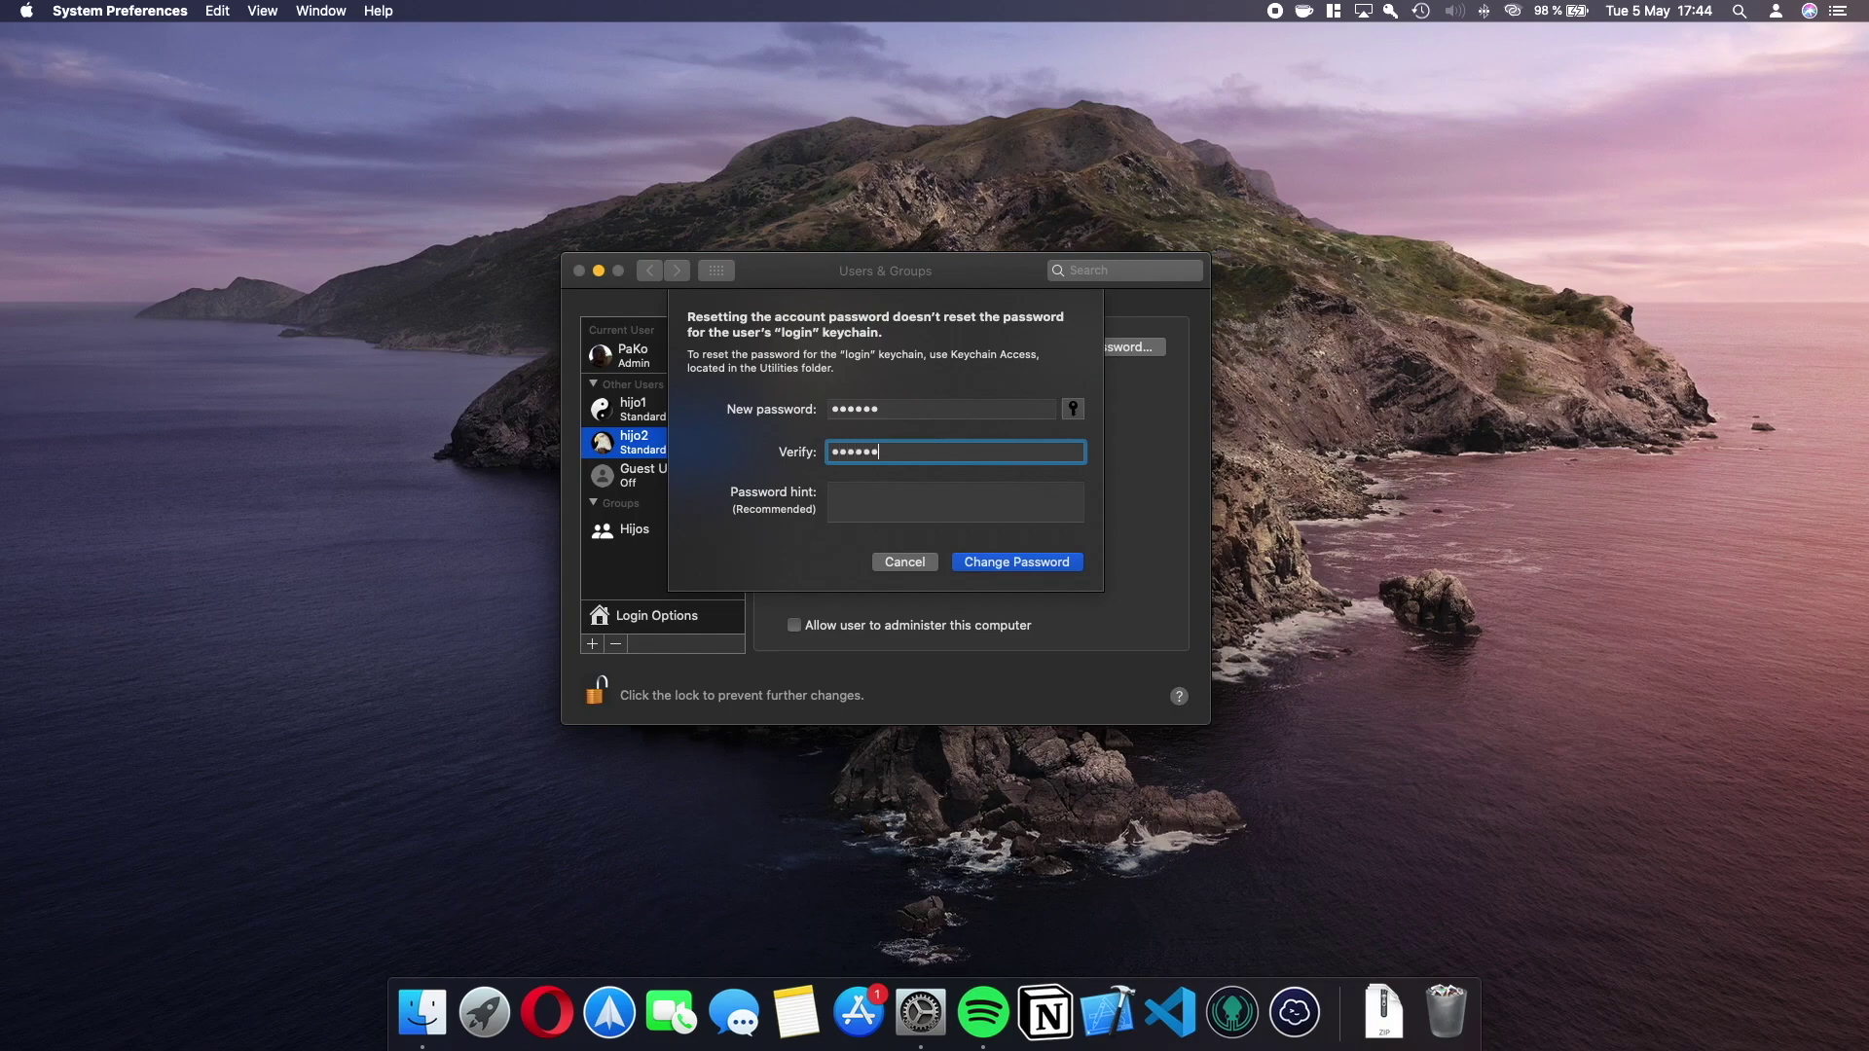
left_click(1069, 565)
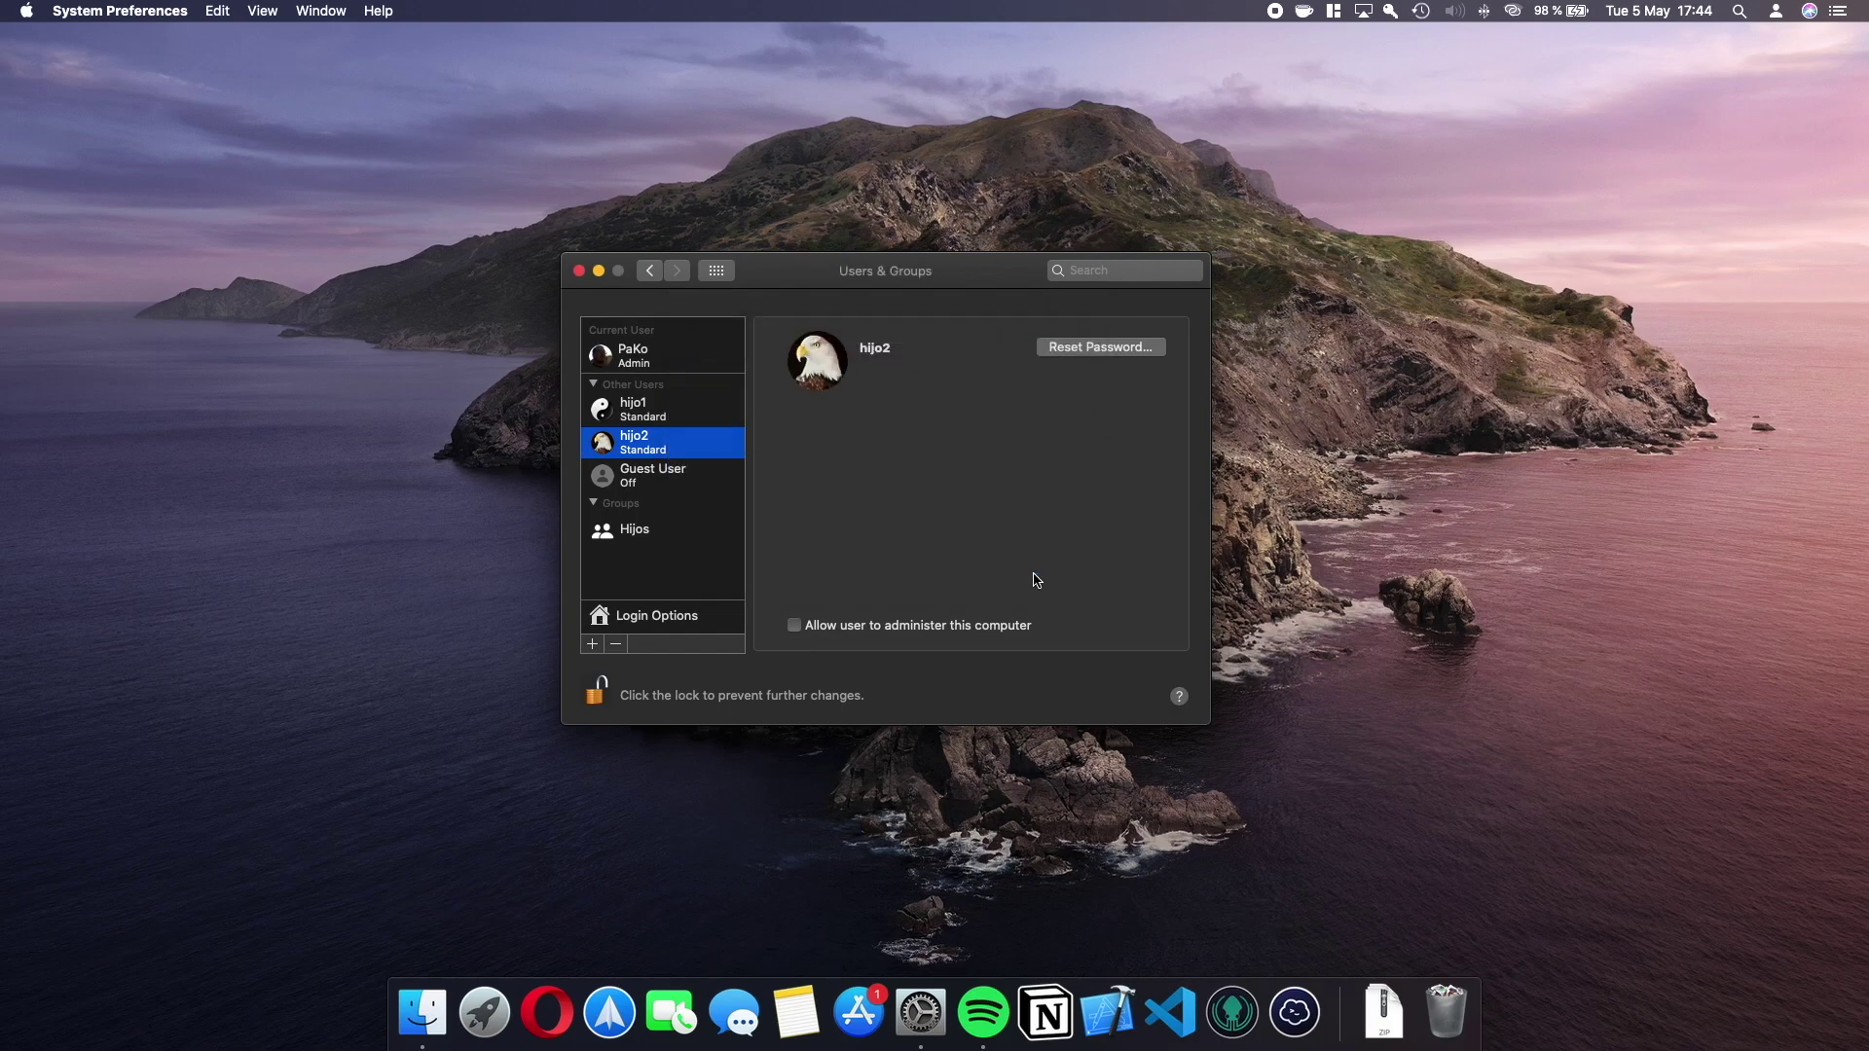
Add hijo2 to the Hijos group membership and lock Users & Groups.
left_click(654, 407)
left_click(646, 437)
left_click(642, 528)
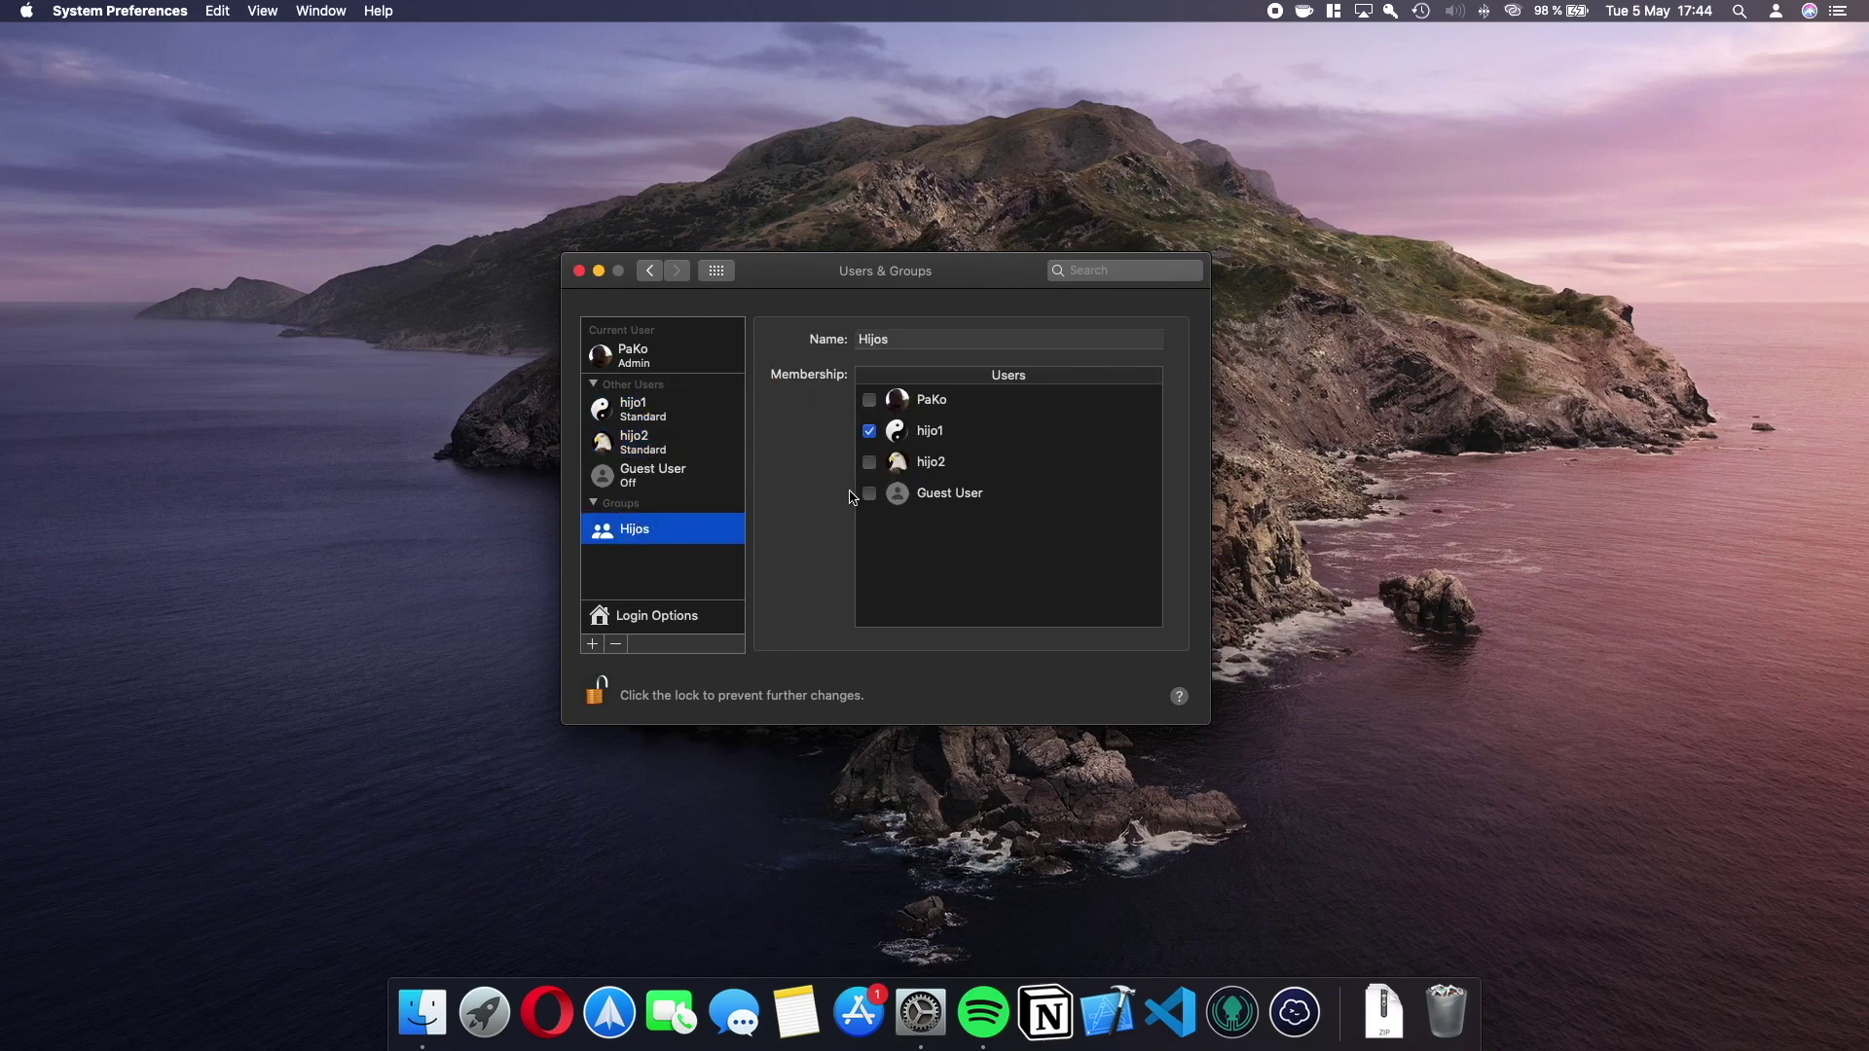
left_click(868, 463)
left_click(603, 696)
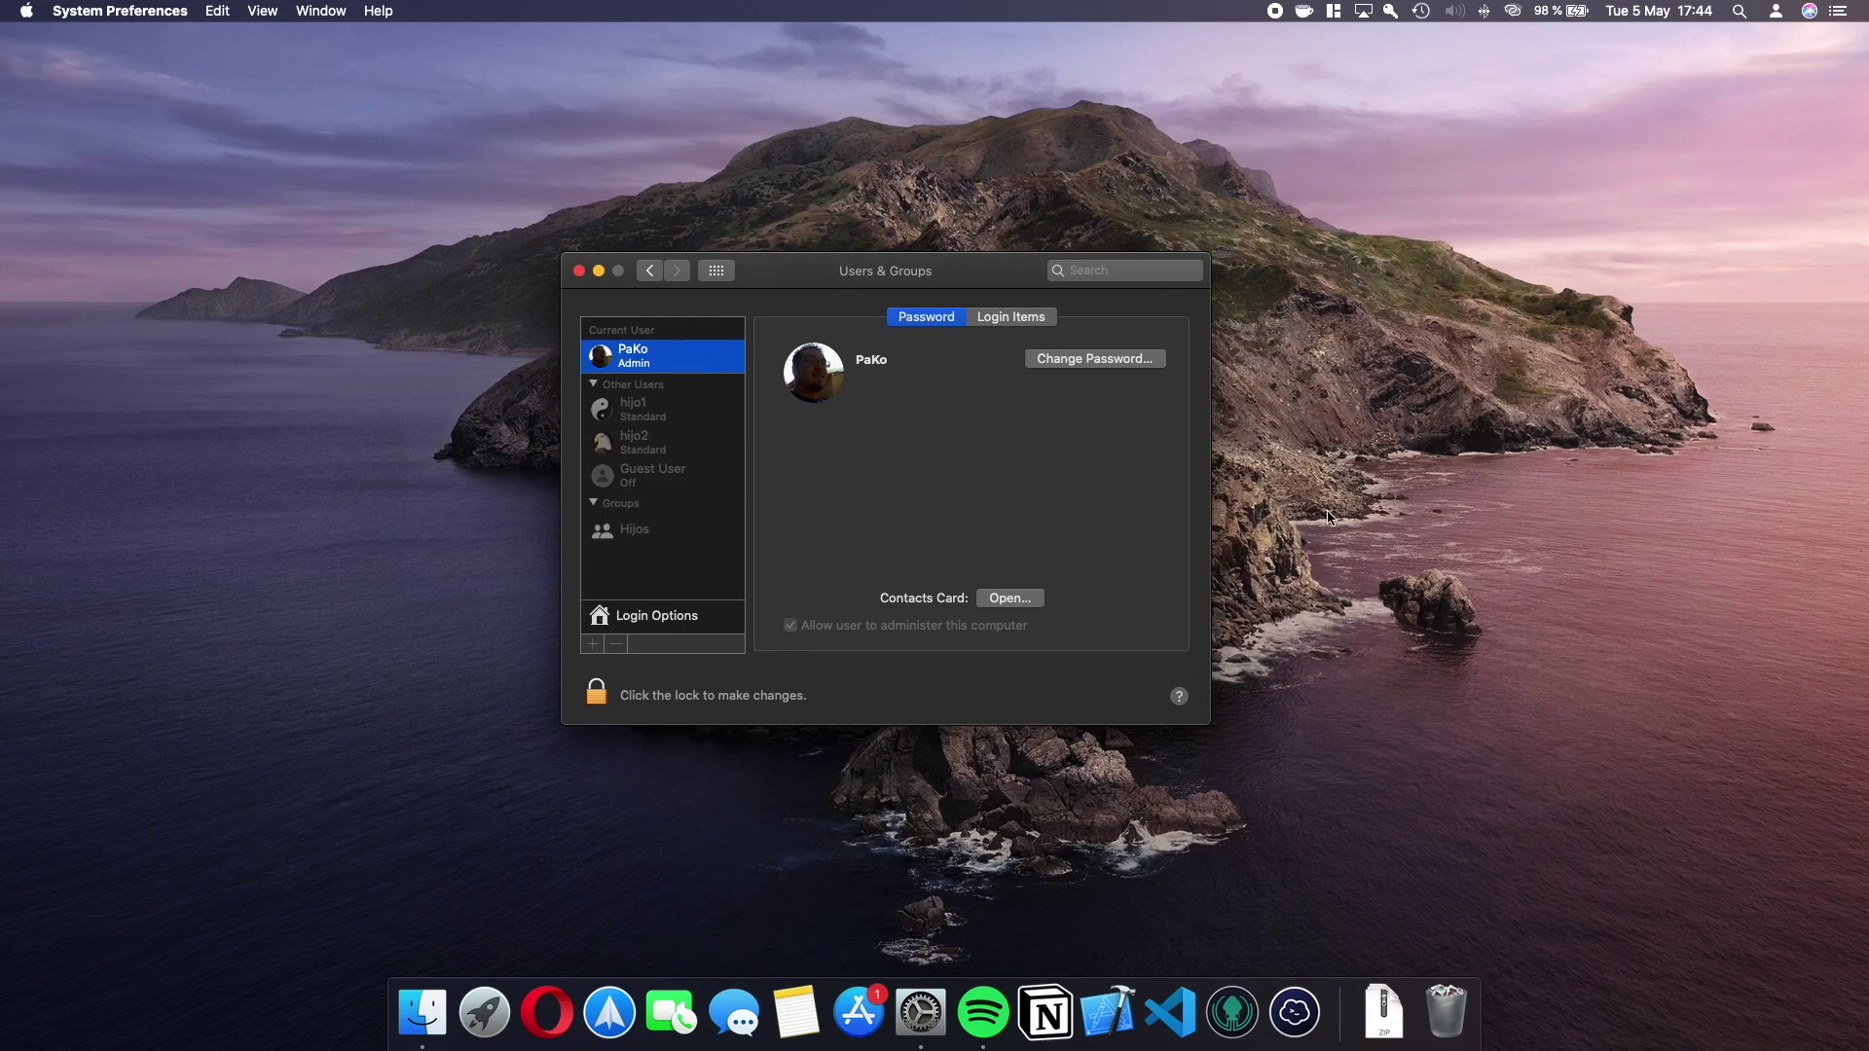
left_click(1778, 12)
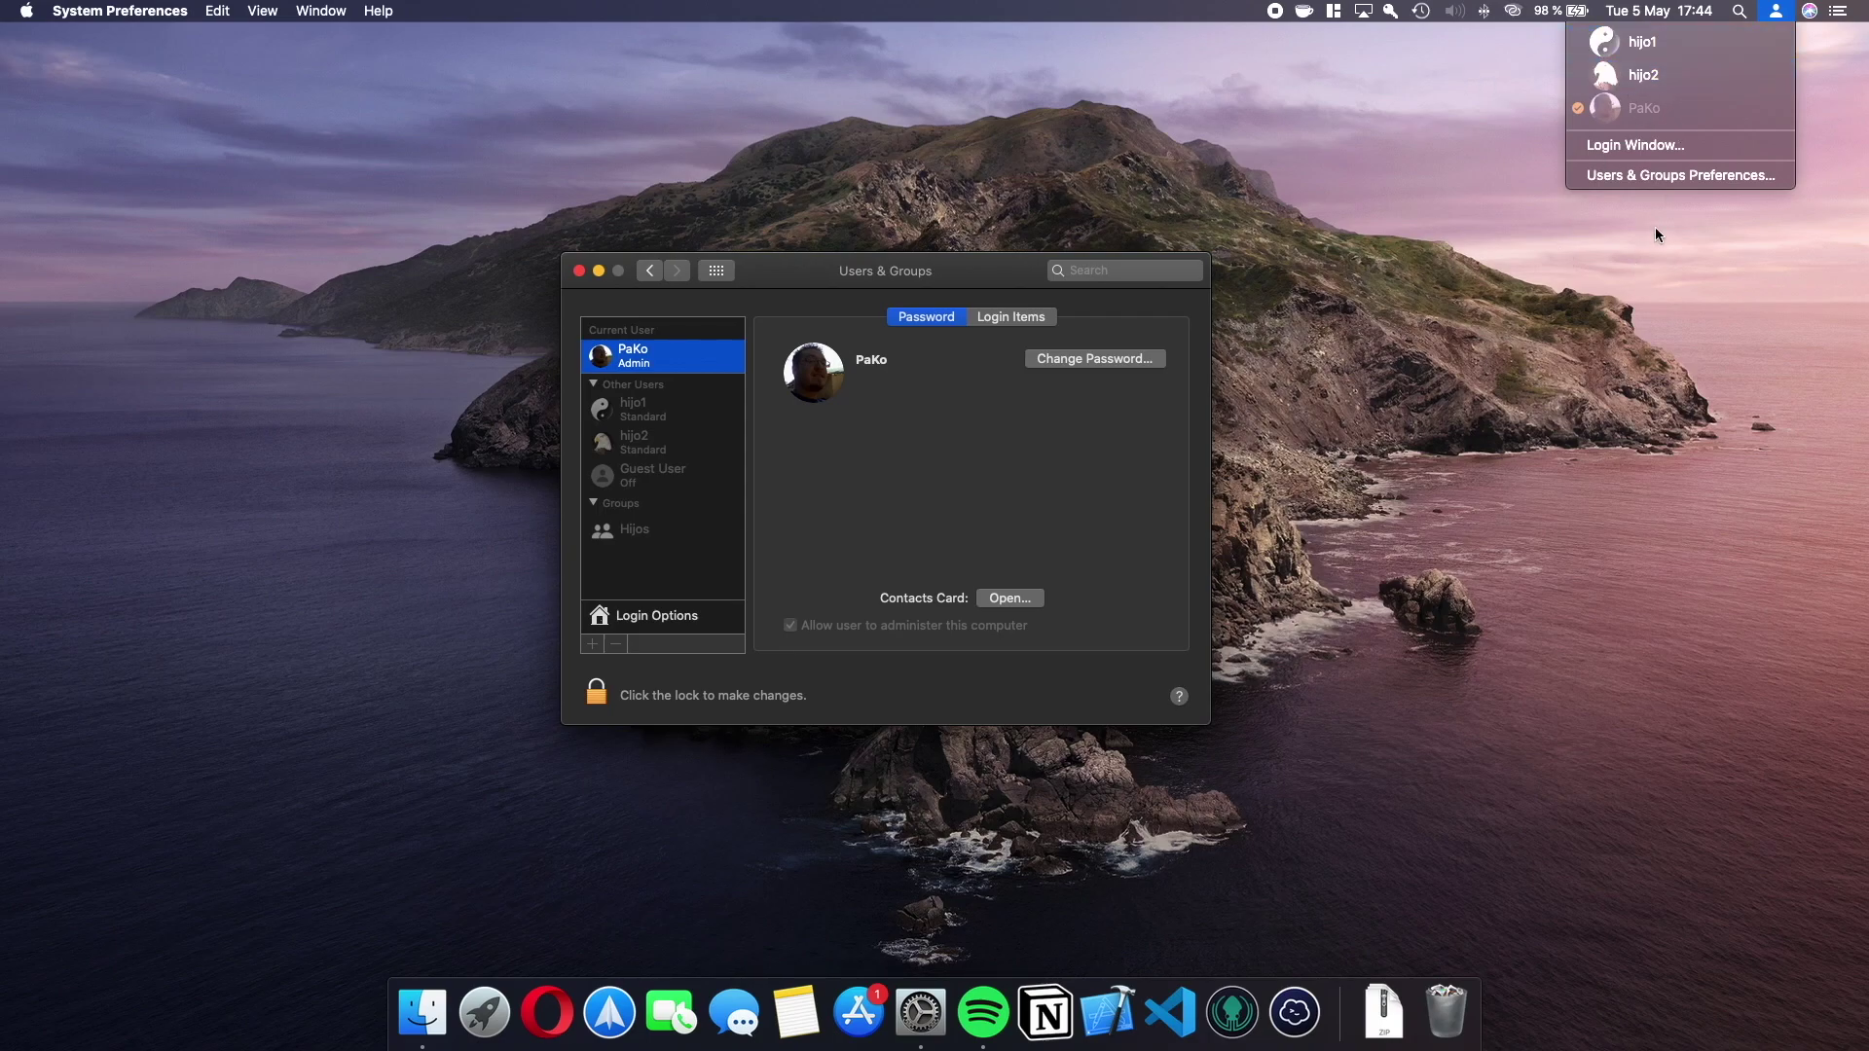
left_click(1052, 431)
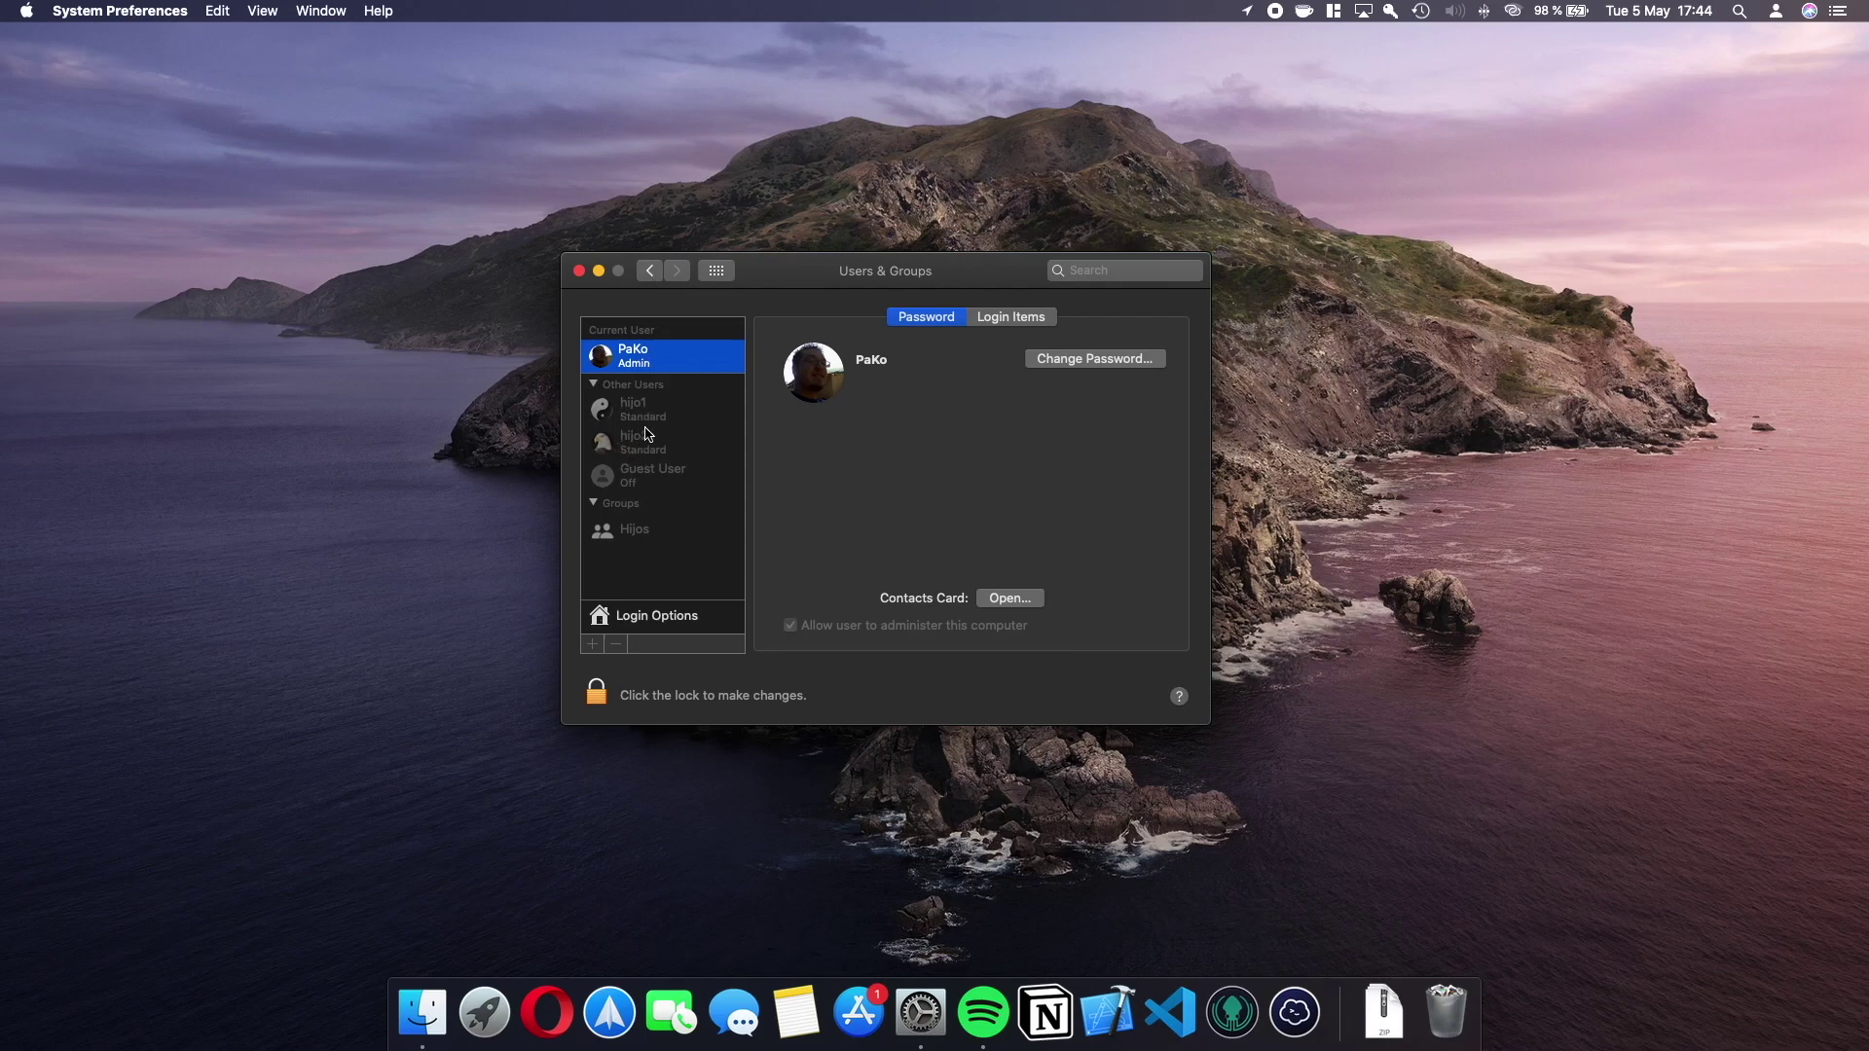
left_click(651, 271)
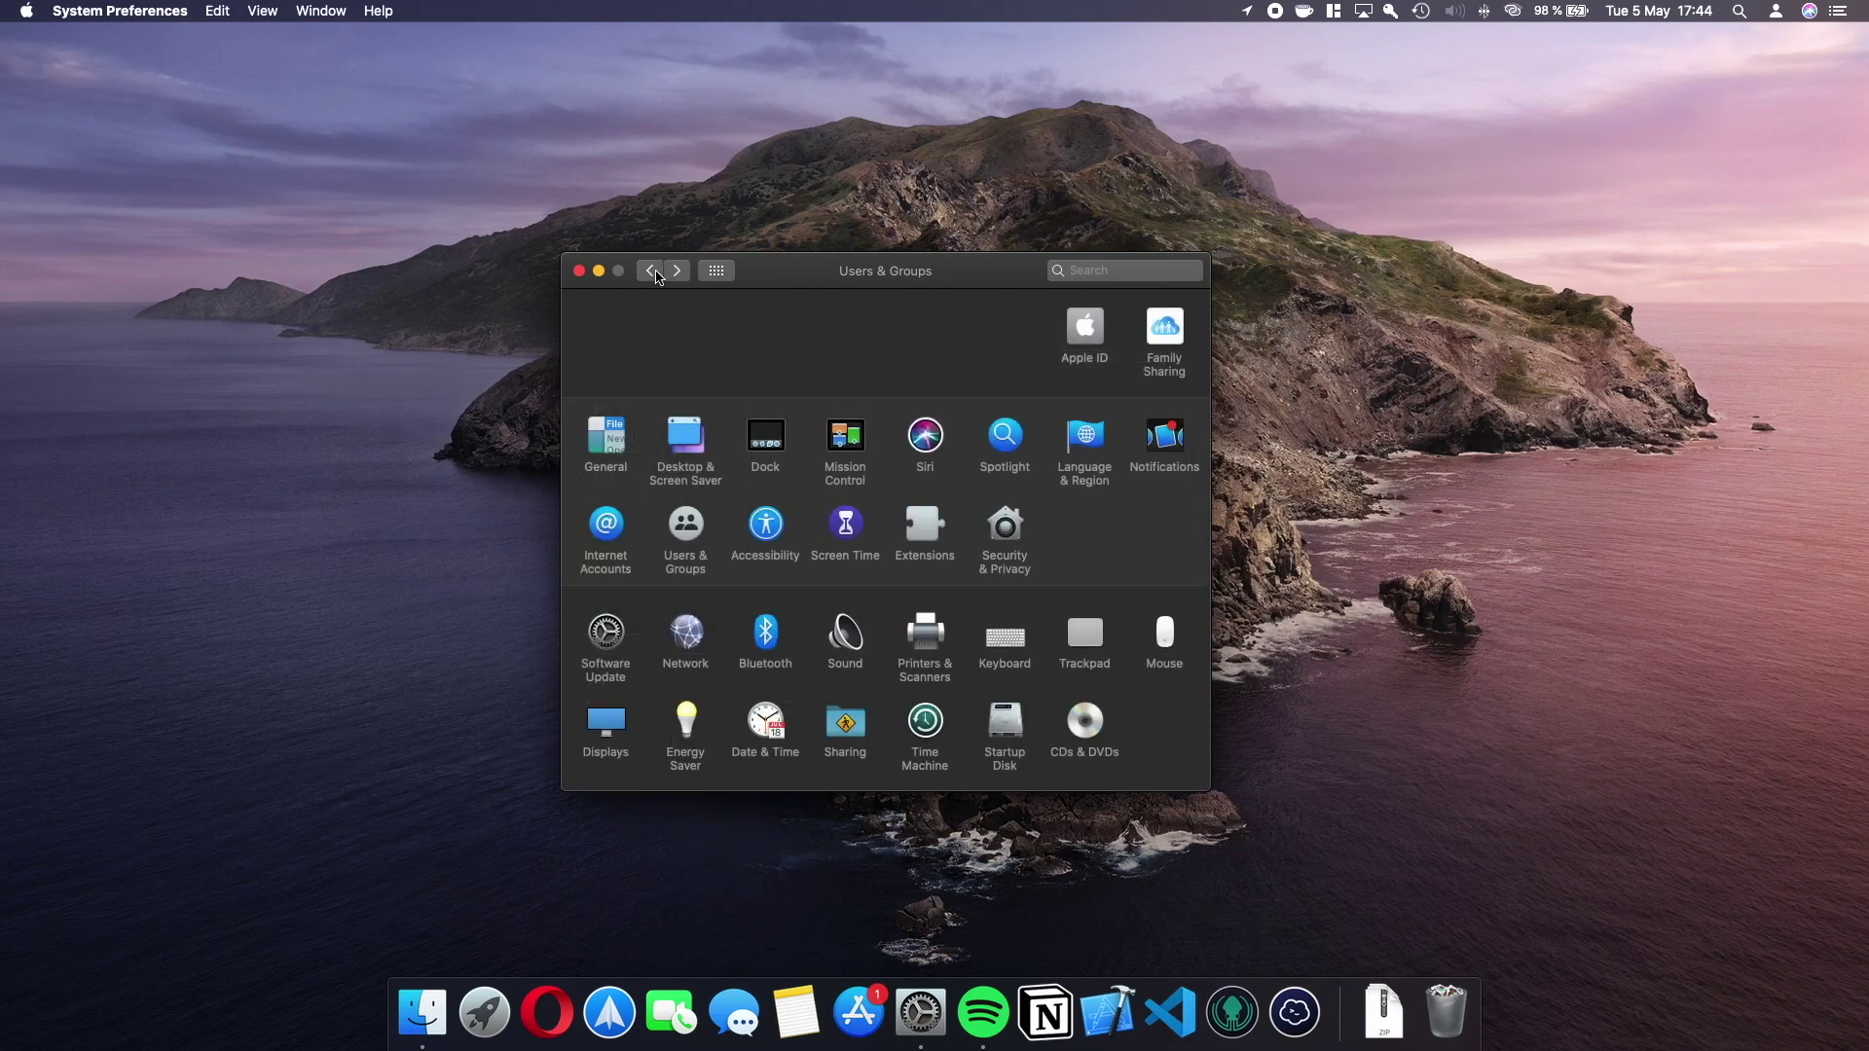
left_click(843, 531)
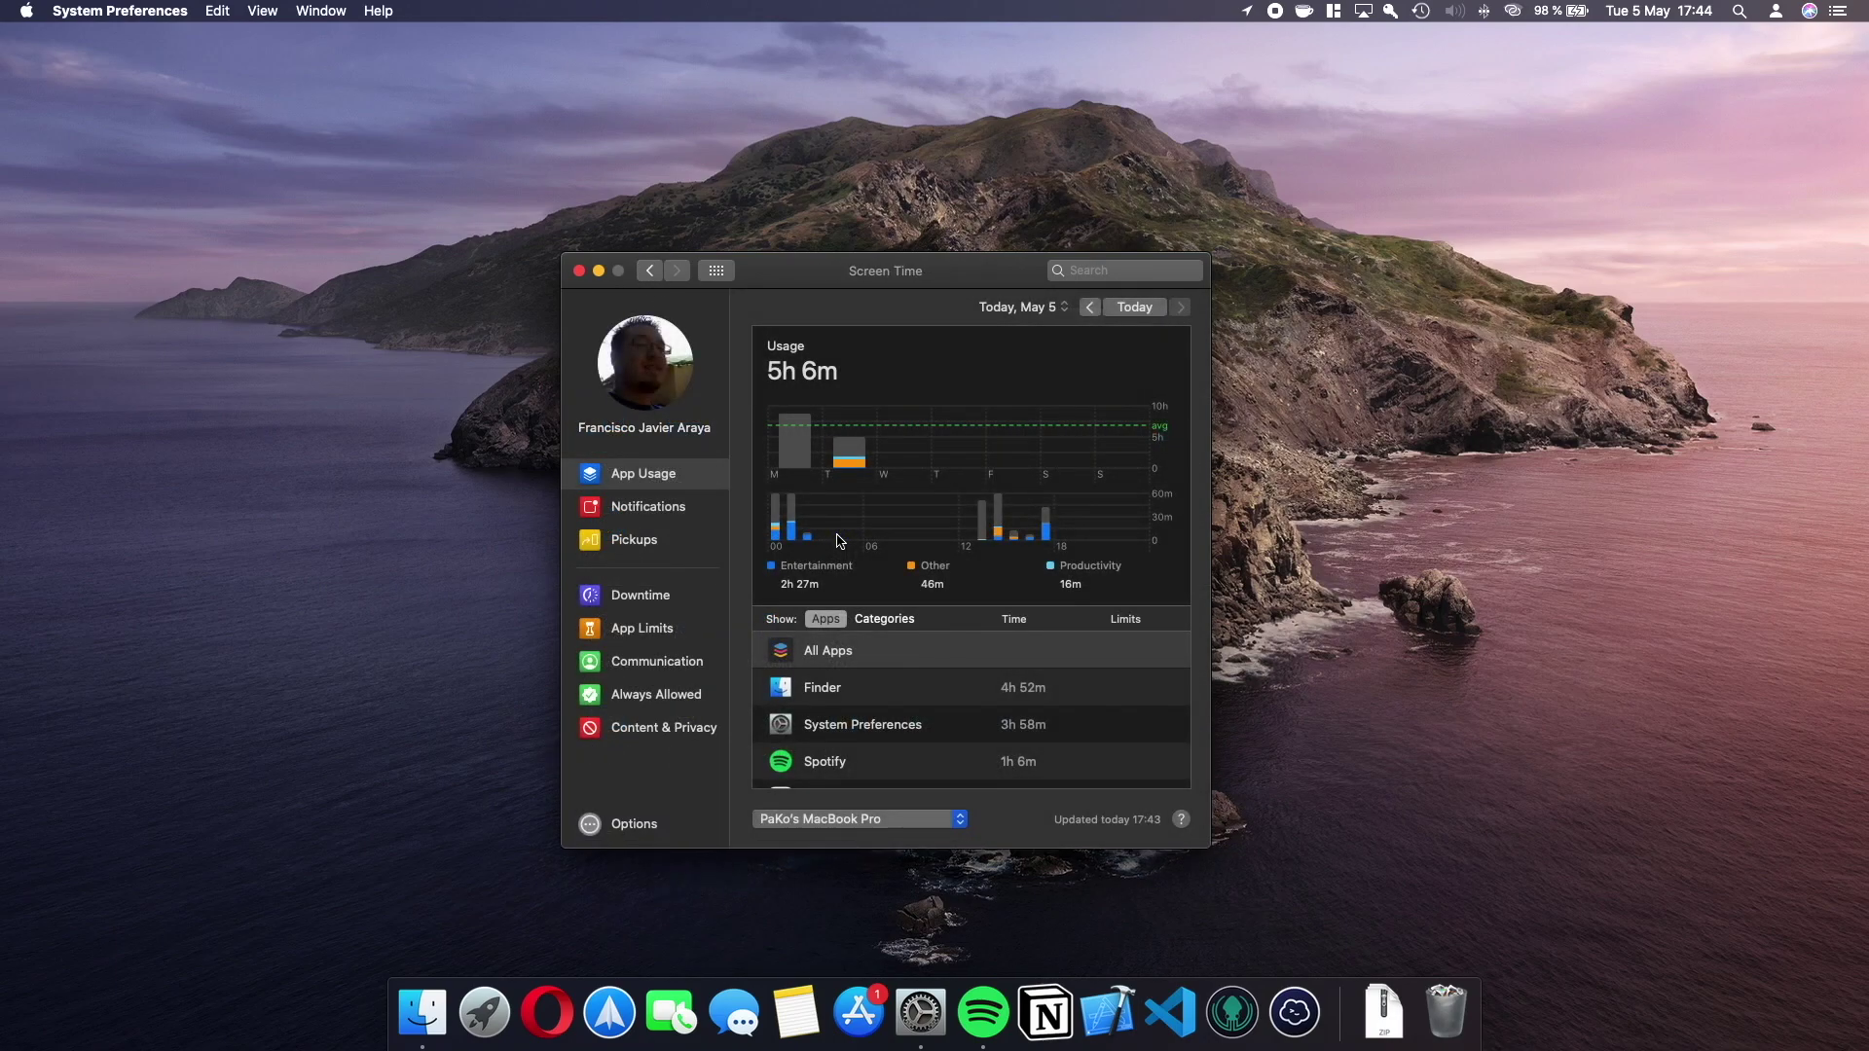
left_click(663, 730)
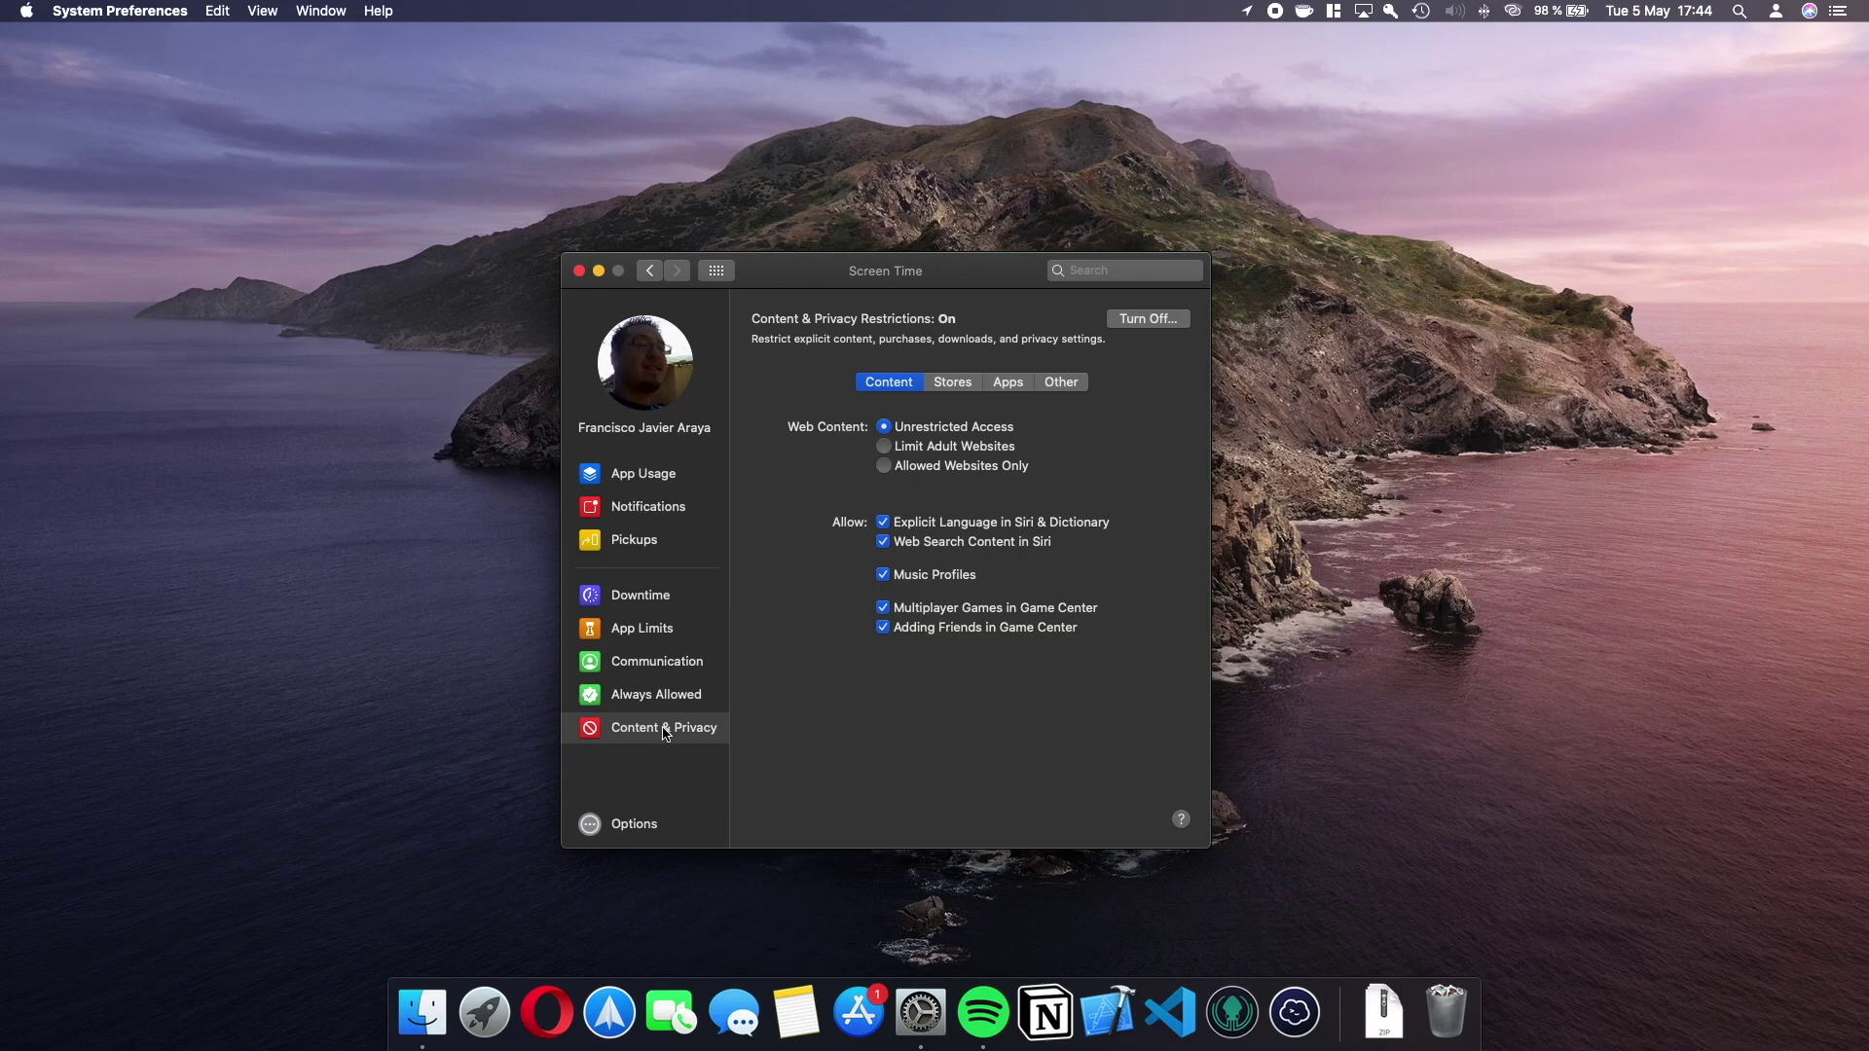
left_click(629, 366)
left_click(657, 368)
left_click(654, 406)
left_click(650, 272)
left_click(681, 528)
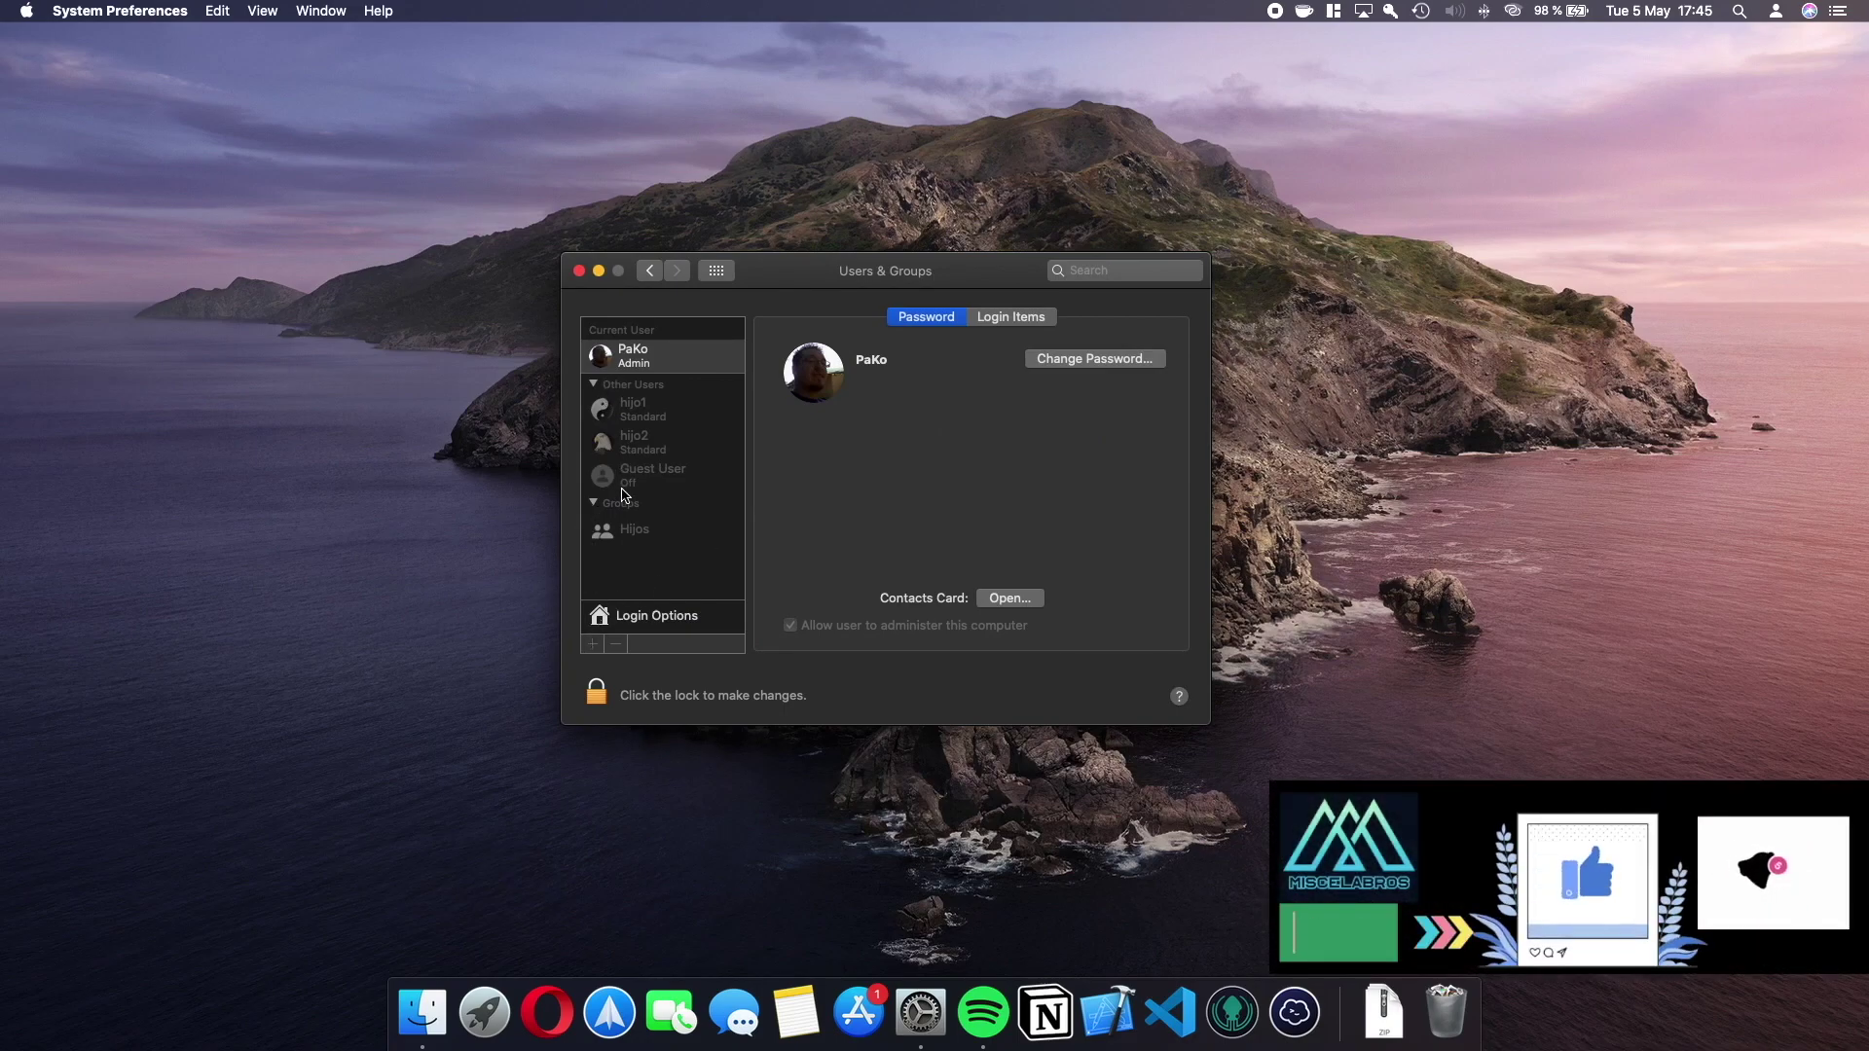
In Screen Time's Content & Privacy, set Web Content to Limit Adult Websites.
left_click(659, 277)
left_click(848, 526)
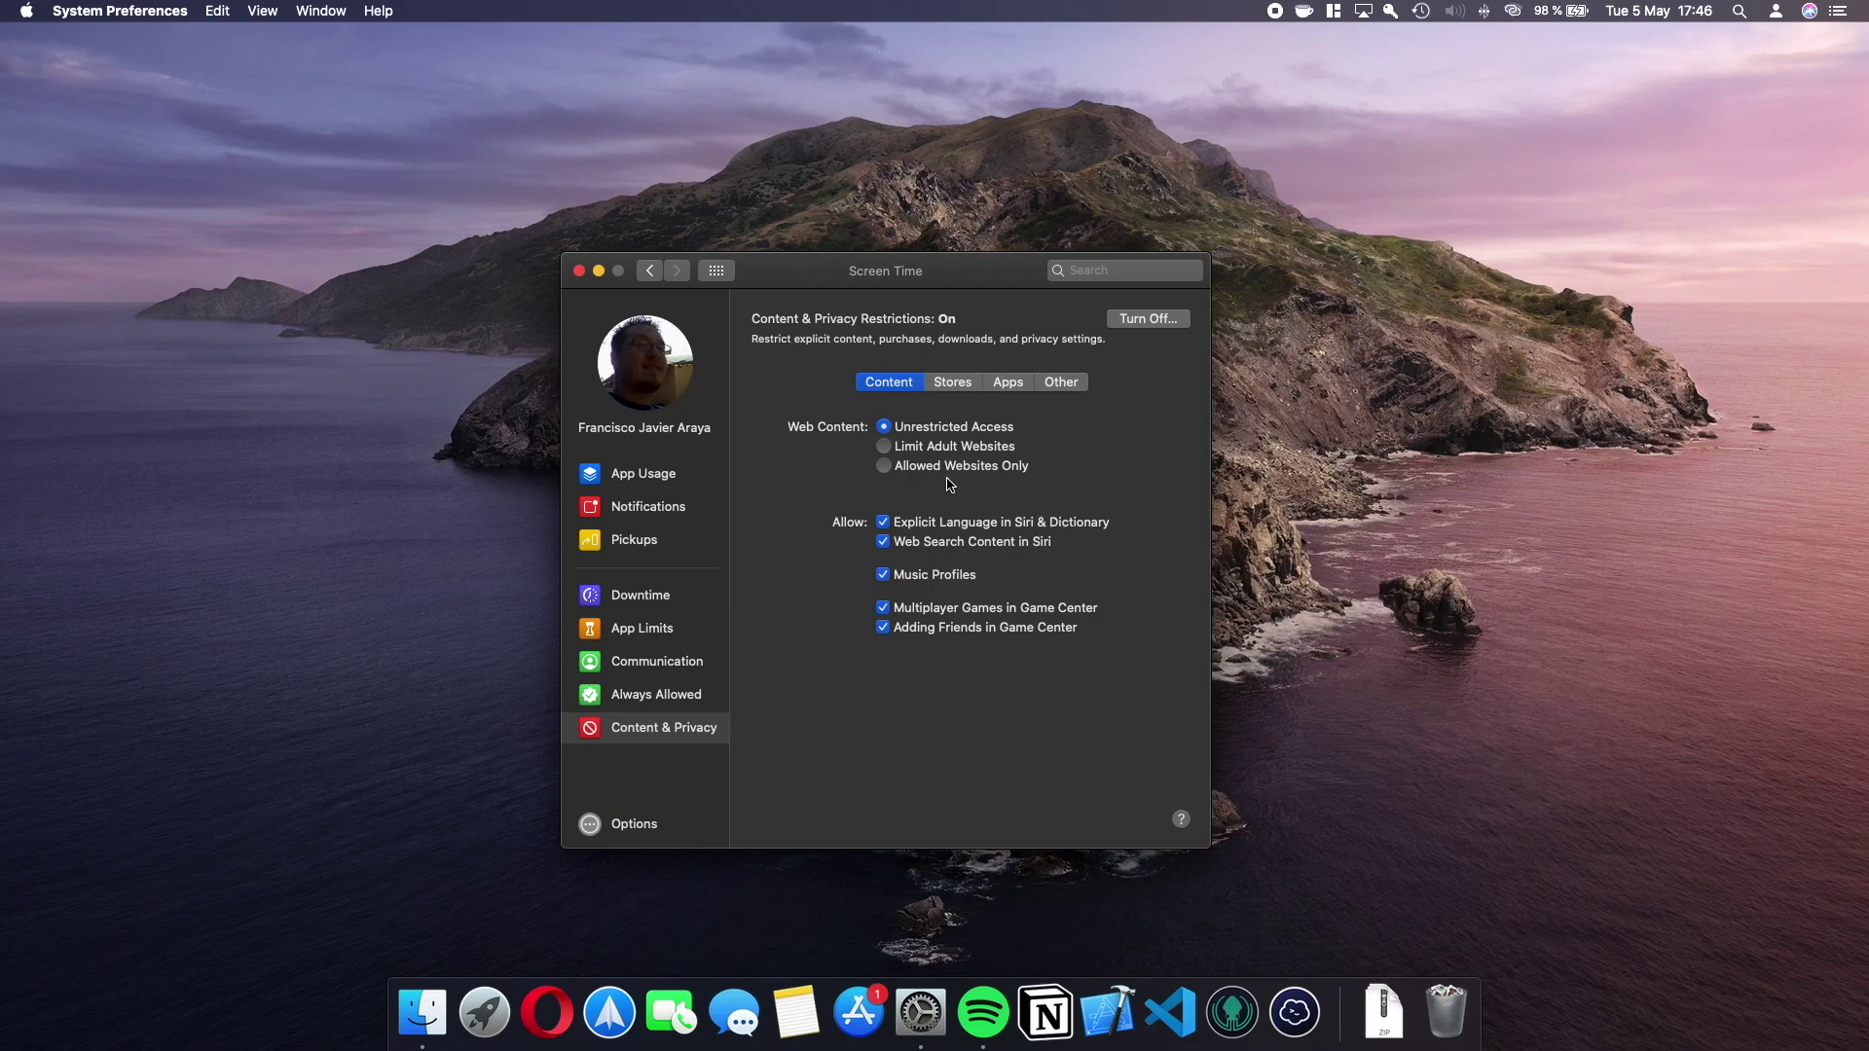
left_click(884, 447)
left_click(915, 490)
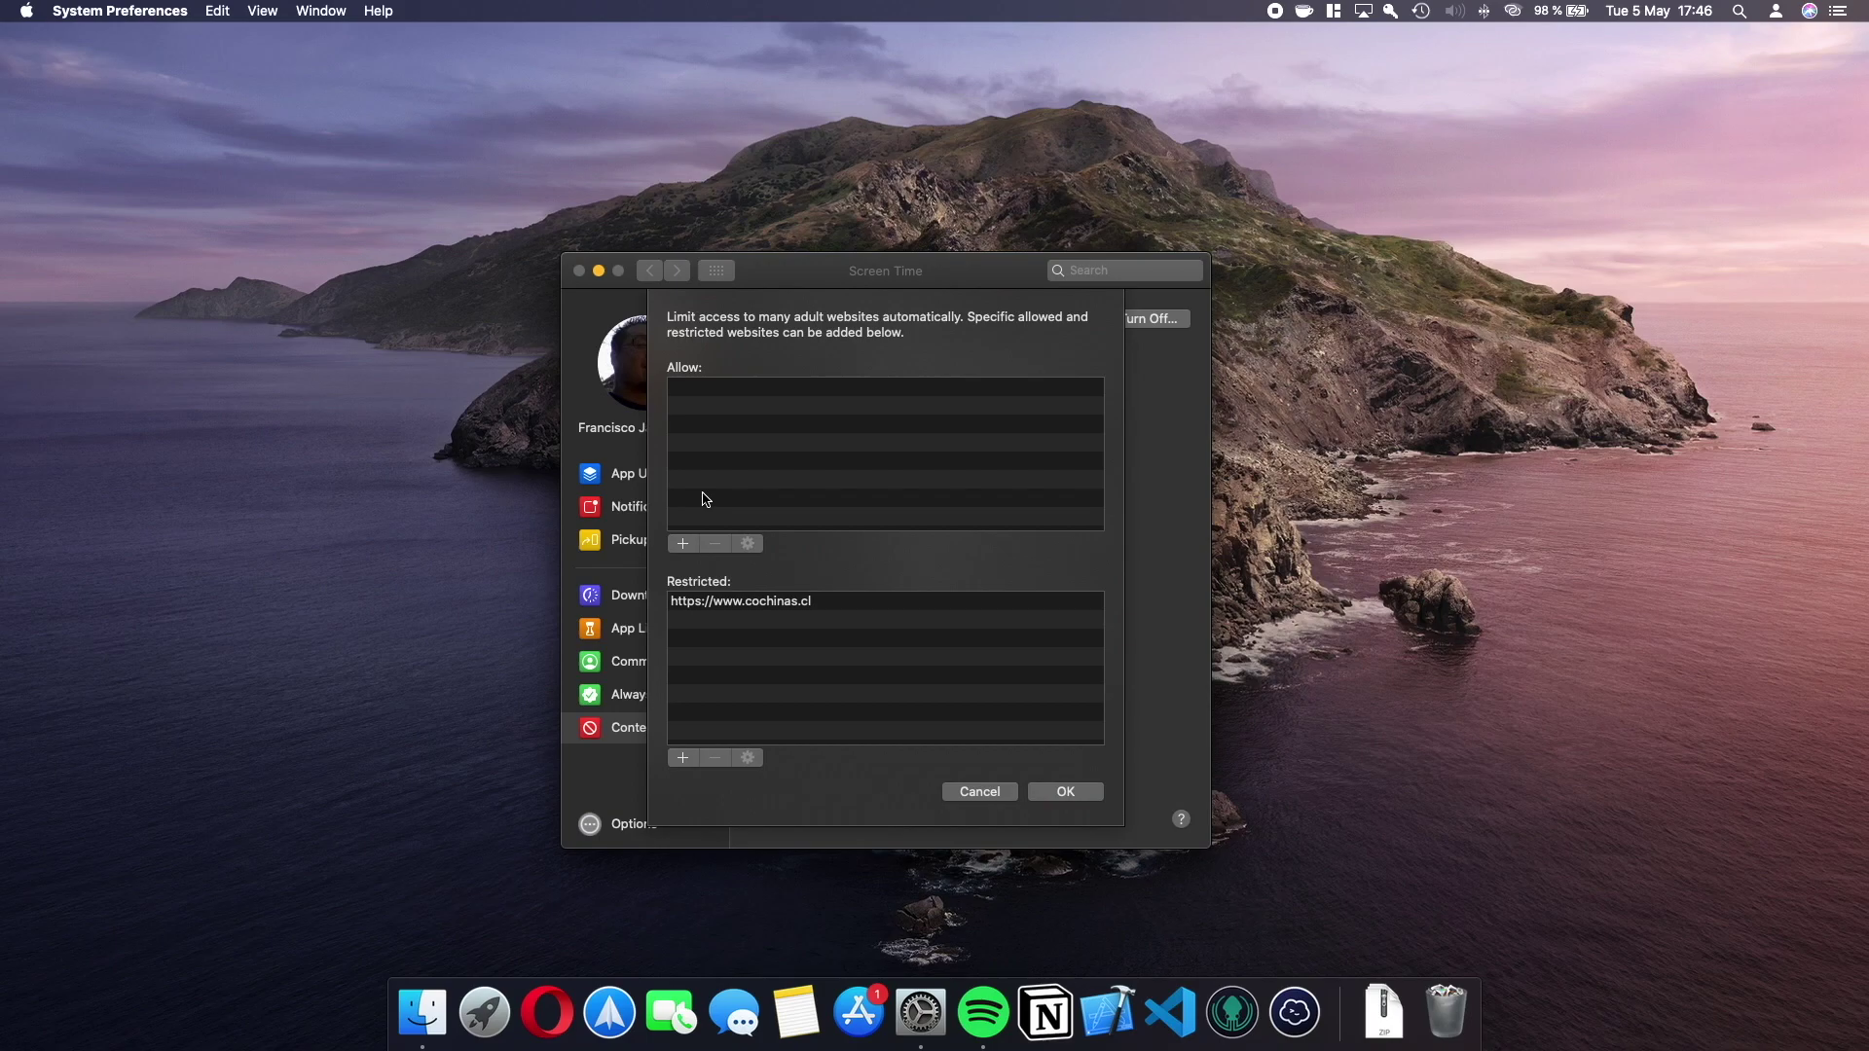
left_click(685, 544)
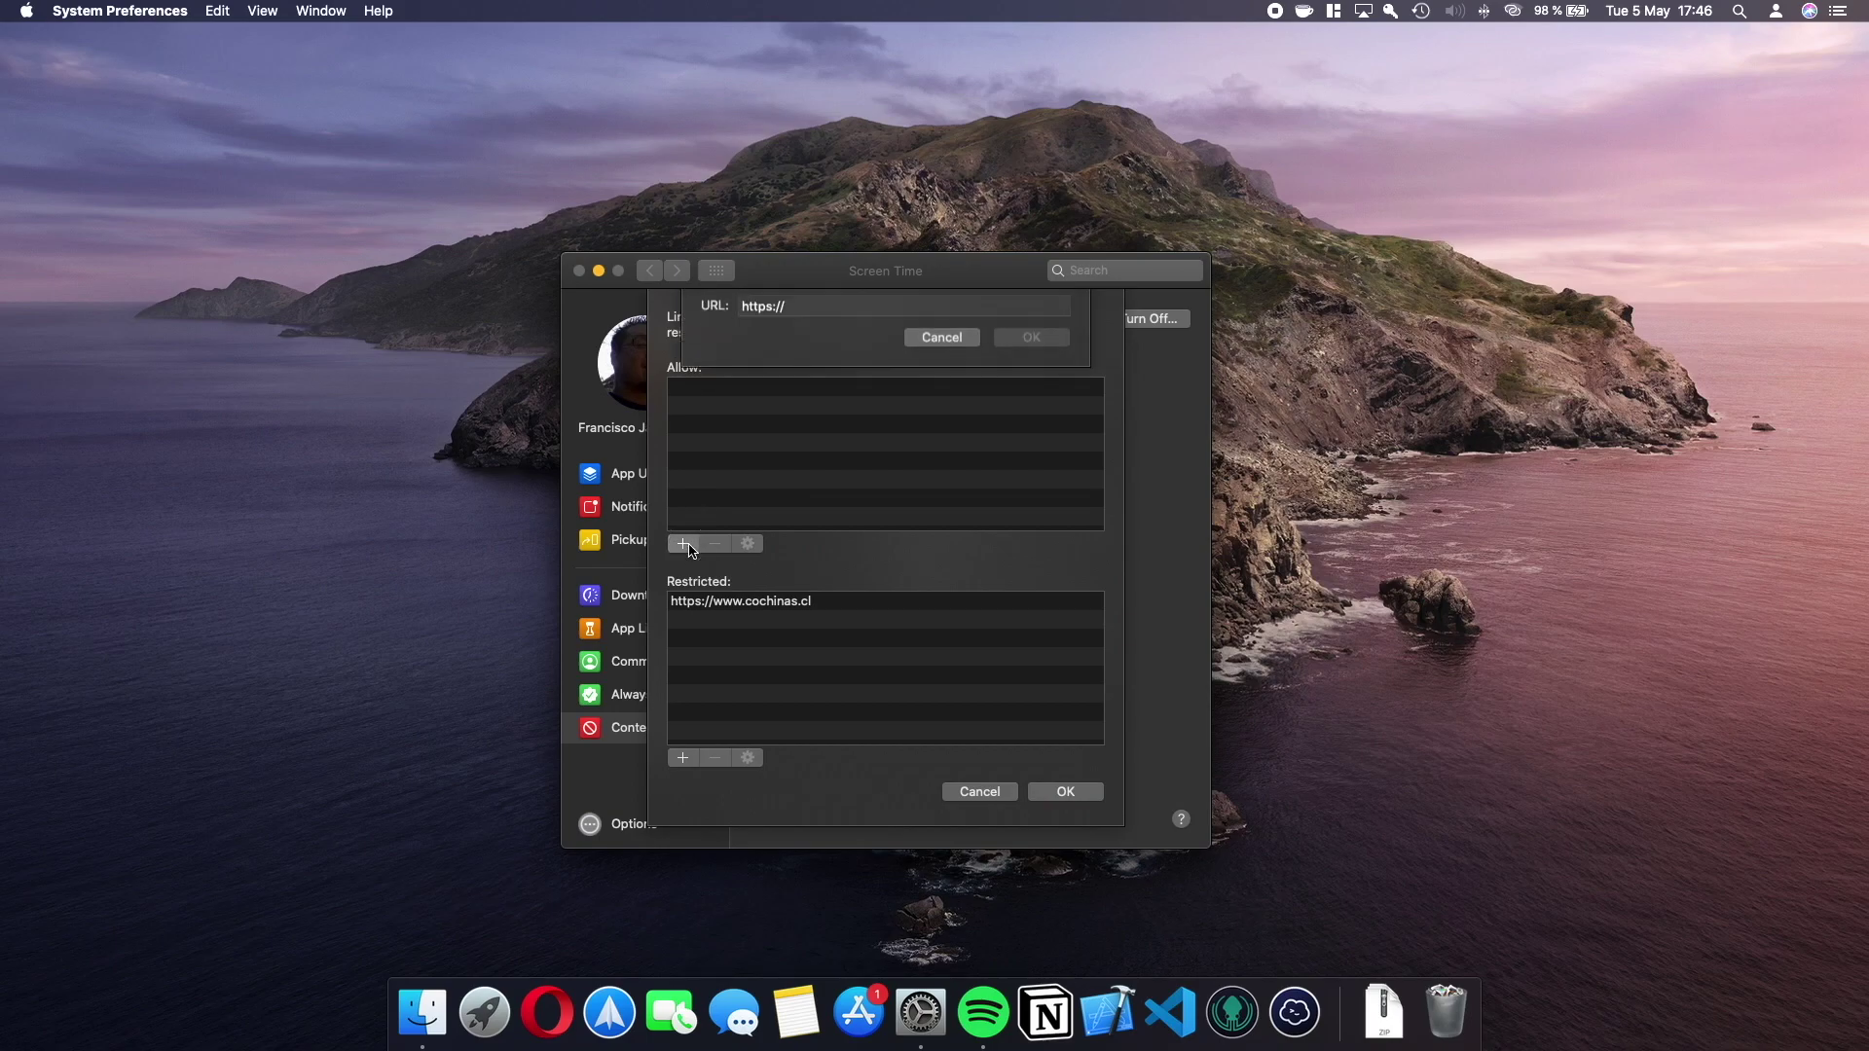
key("Right")
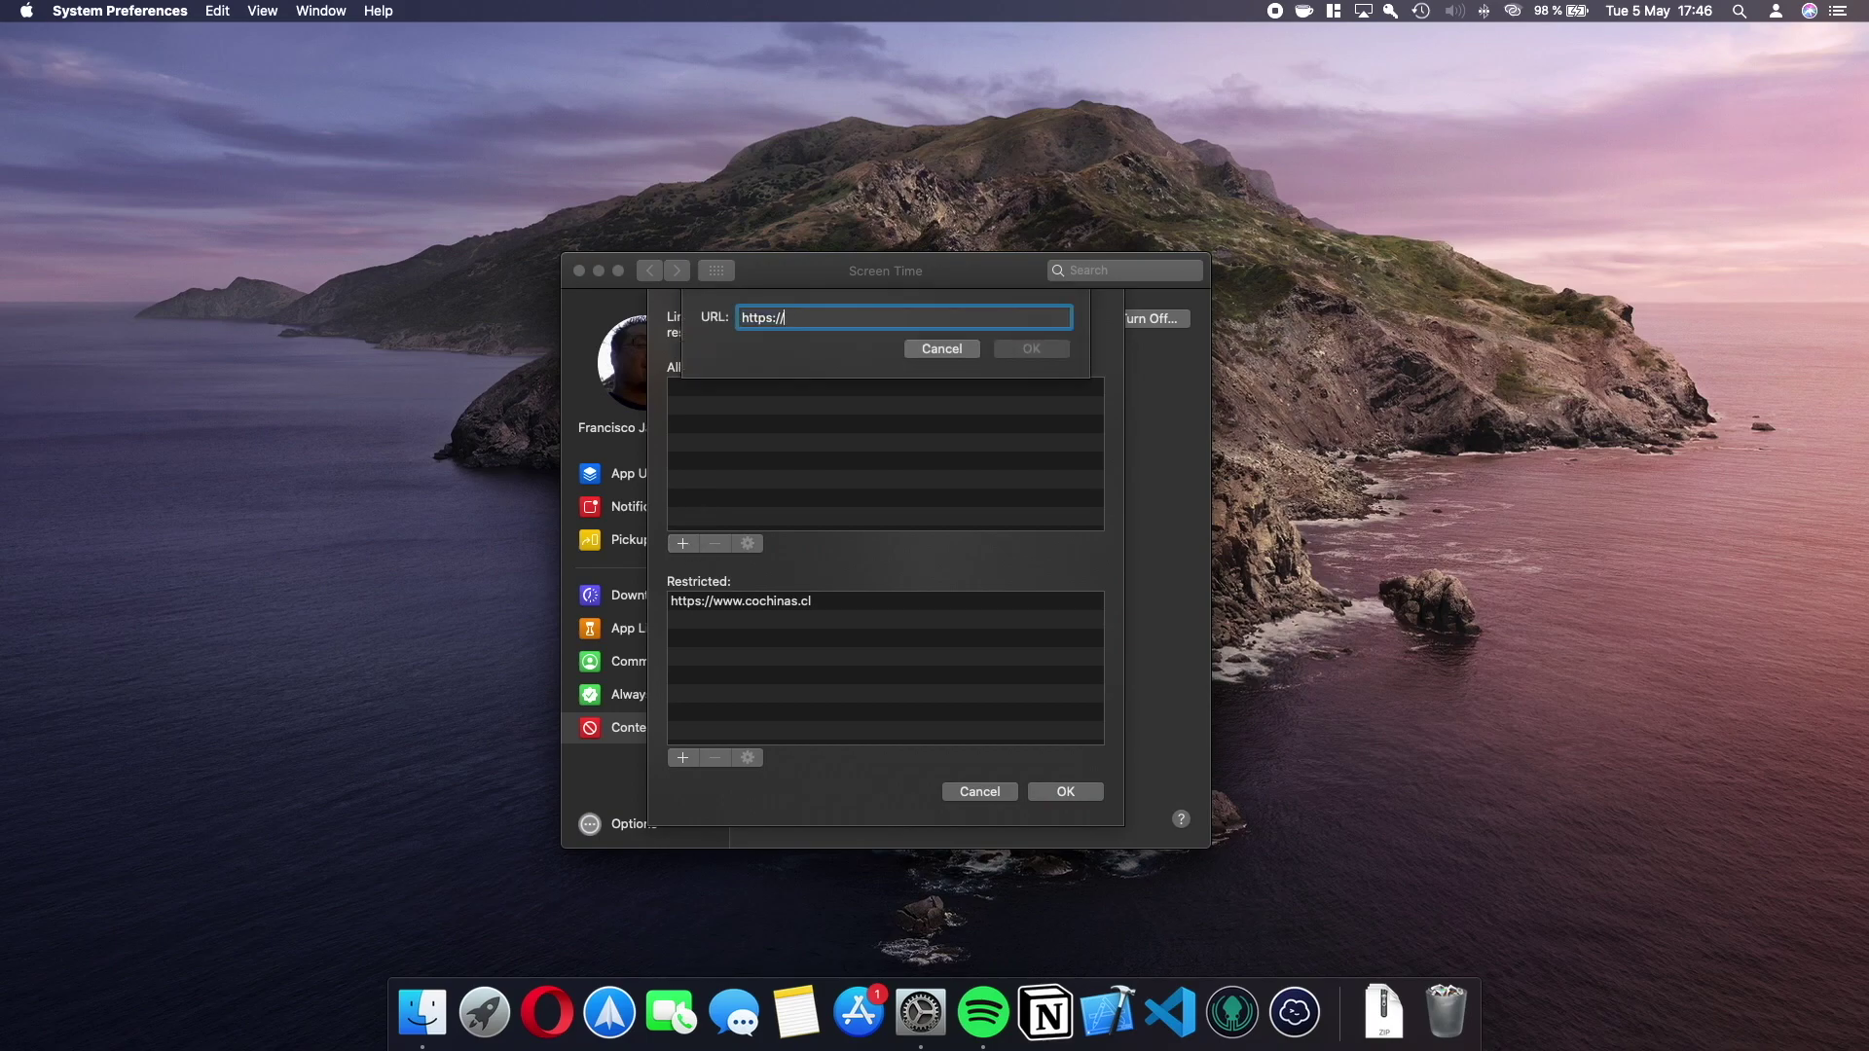
type("www.disney.com")
left_click(1024, 350)
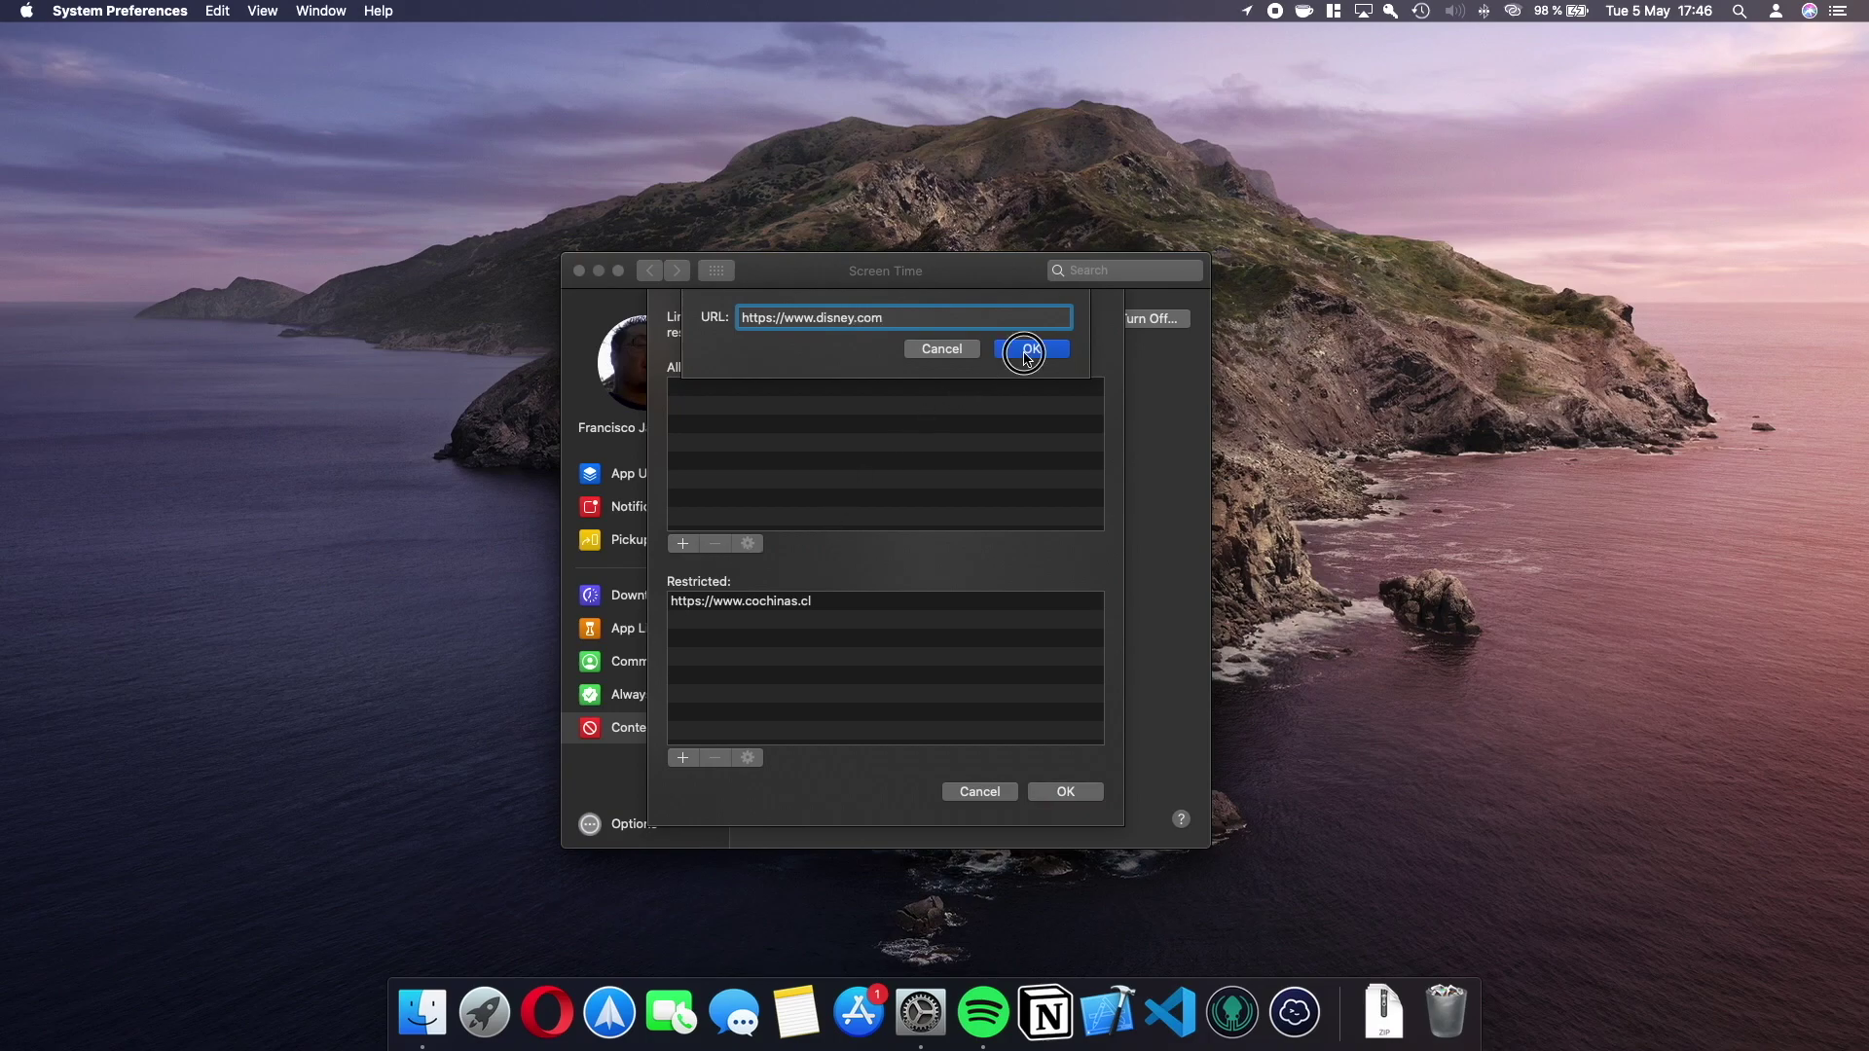
left_click(683, 543)
key("Right")
type("www.mundomagico")
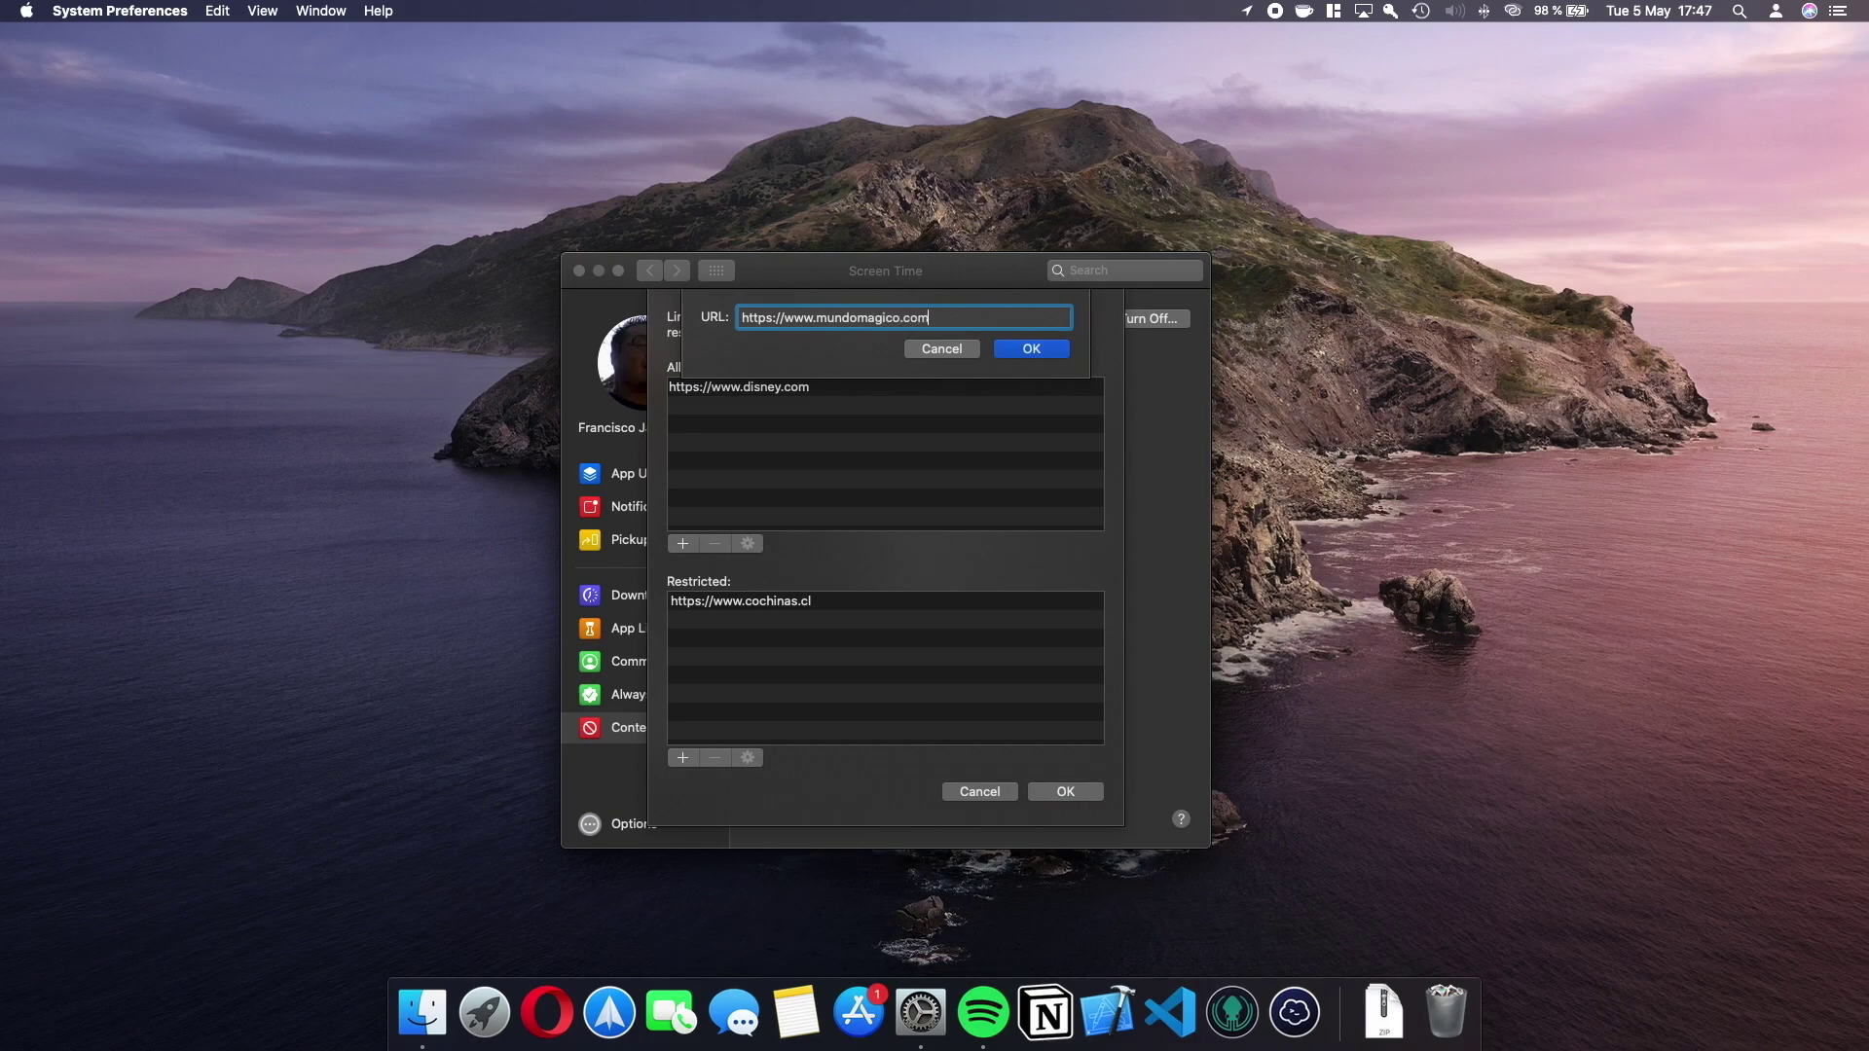
left_click(1030, 352)
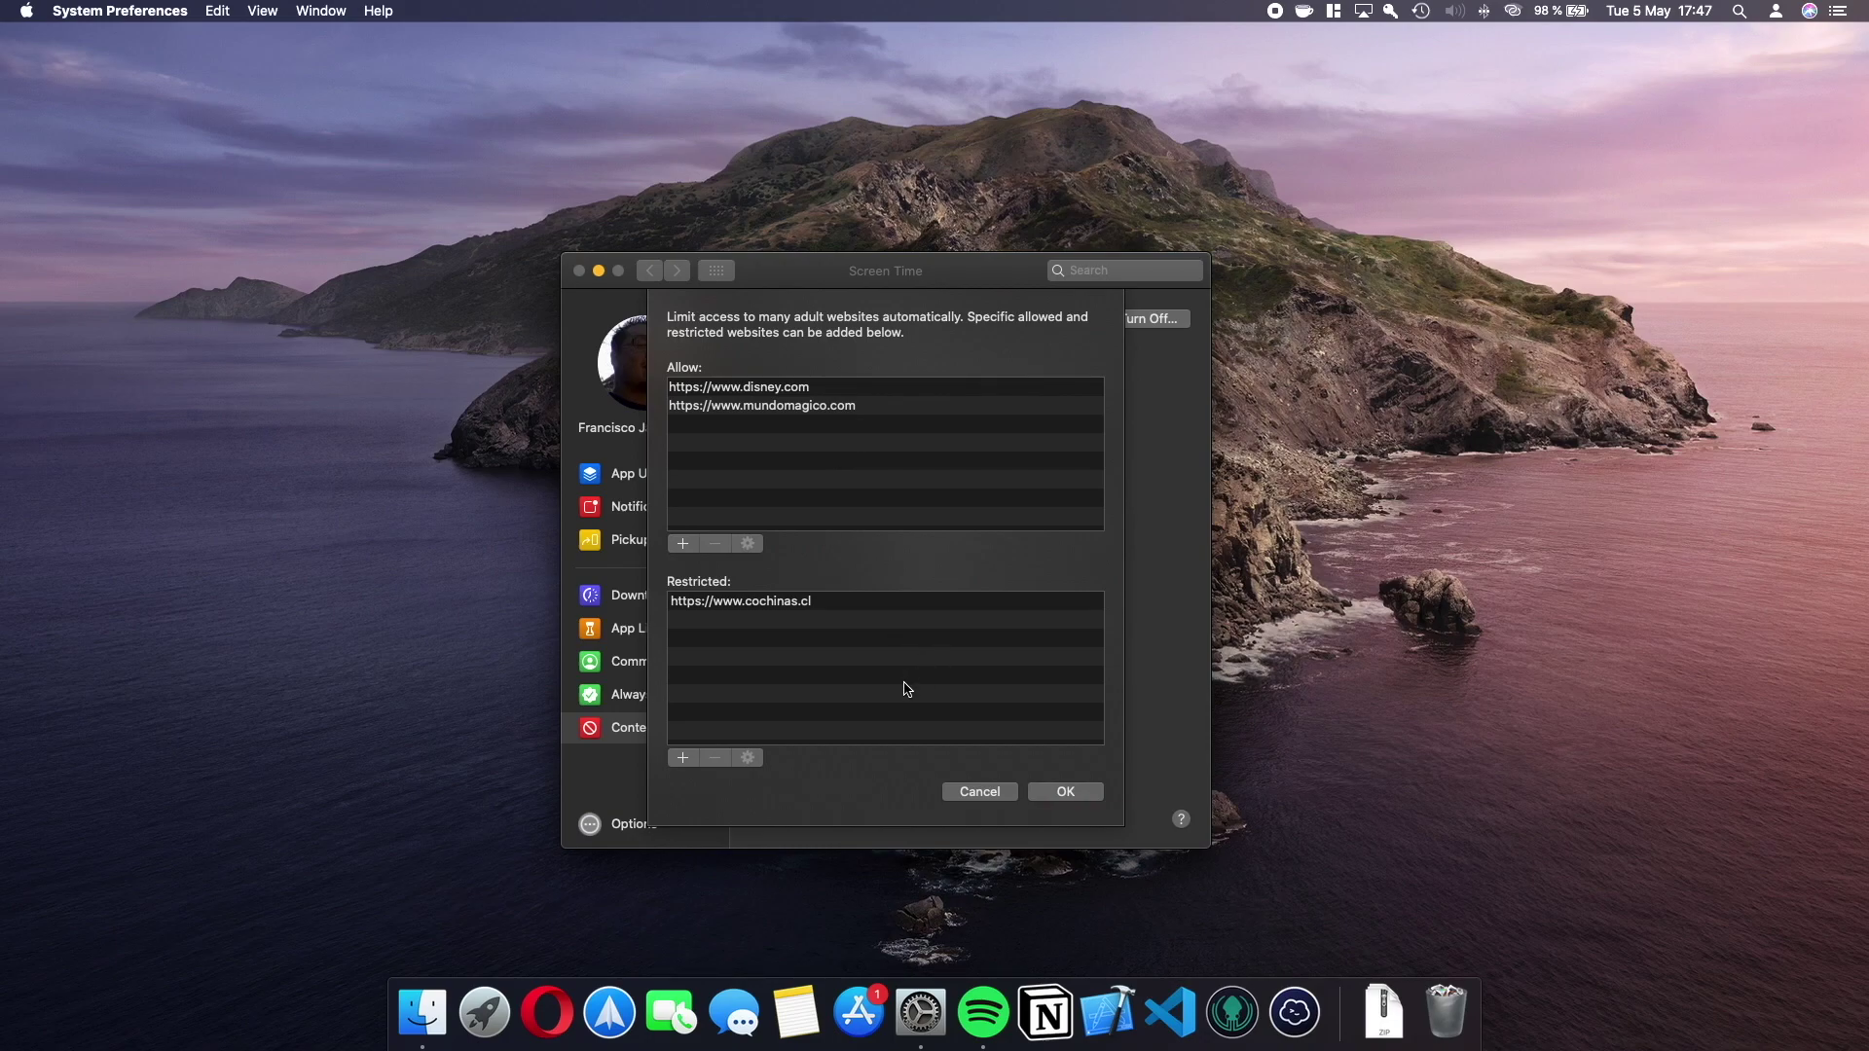
left_click(730, 604)
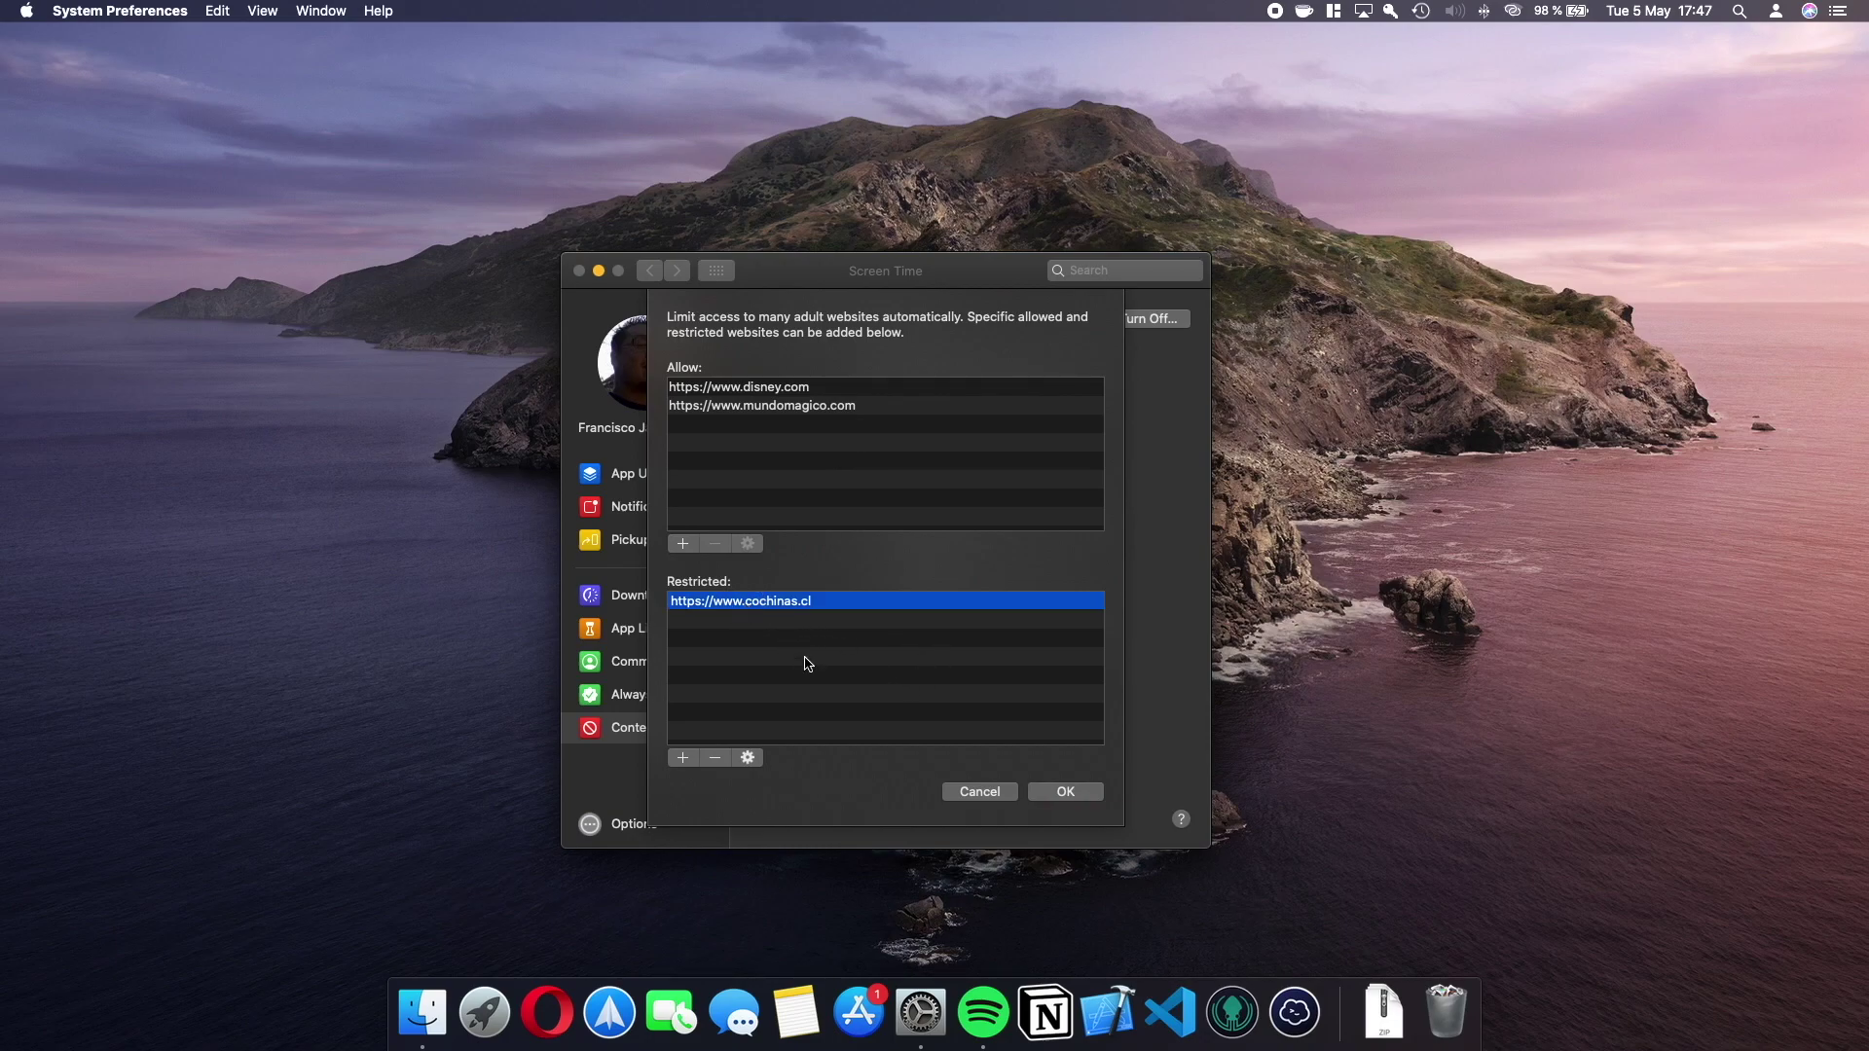
left_click(682, 758)
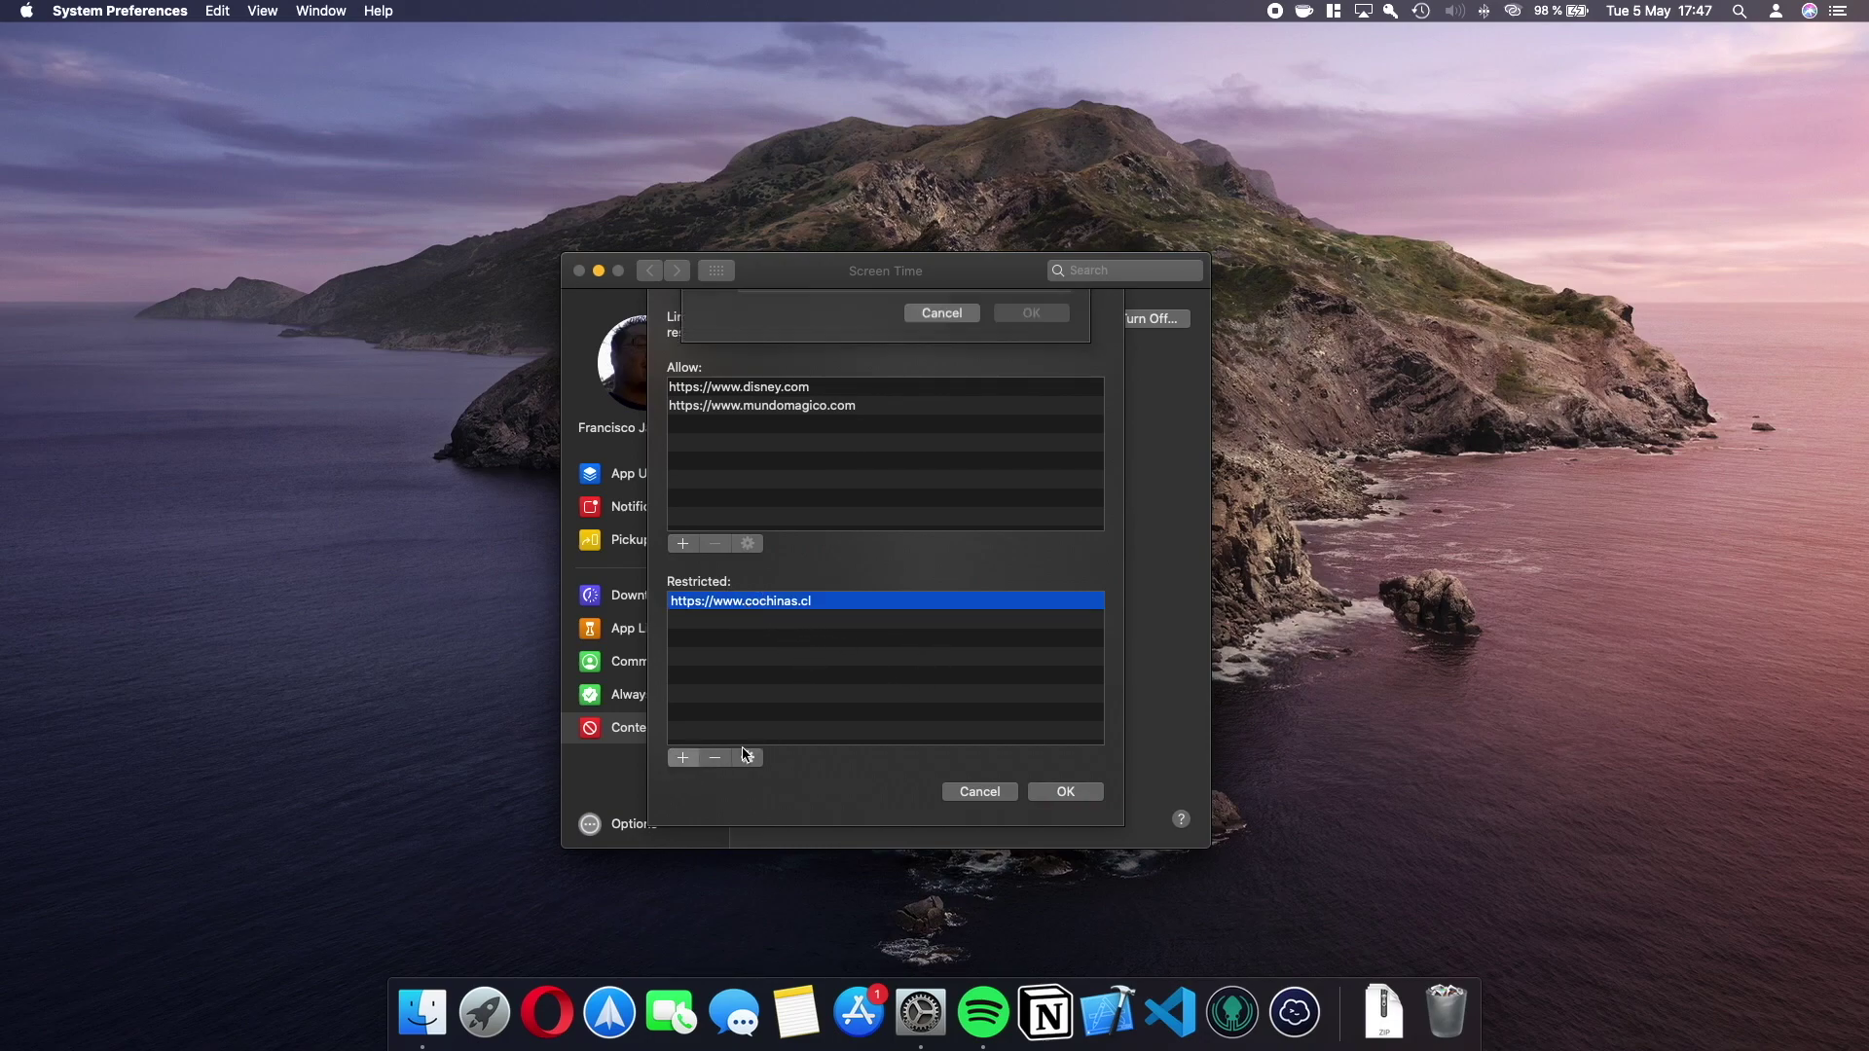
key("Right")
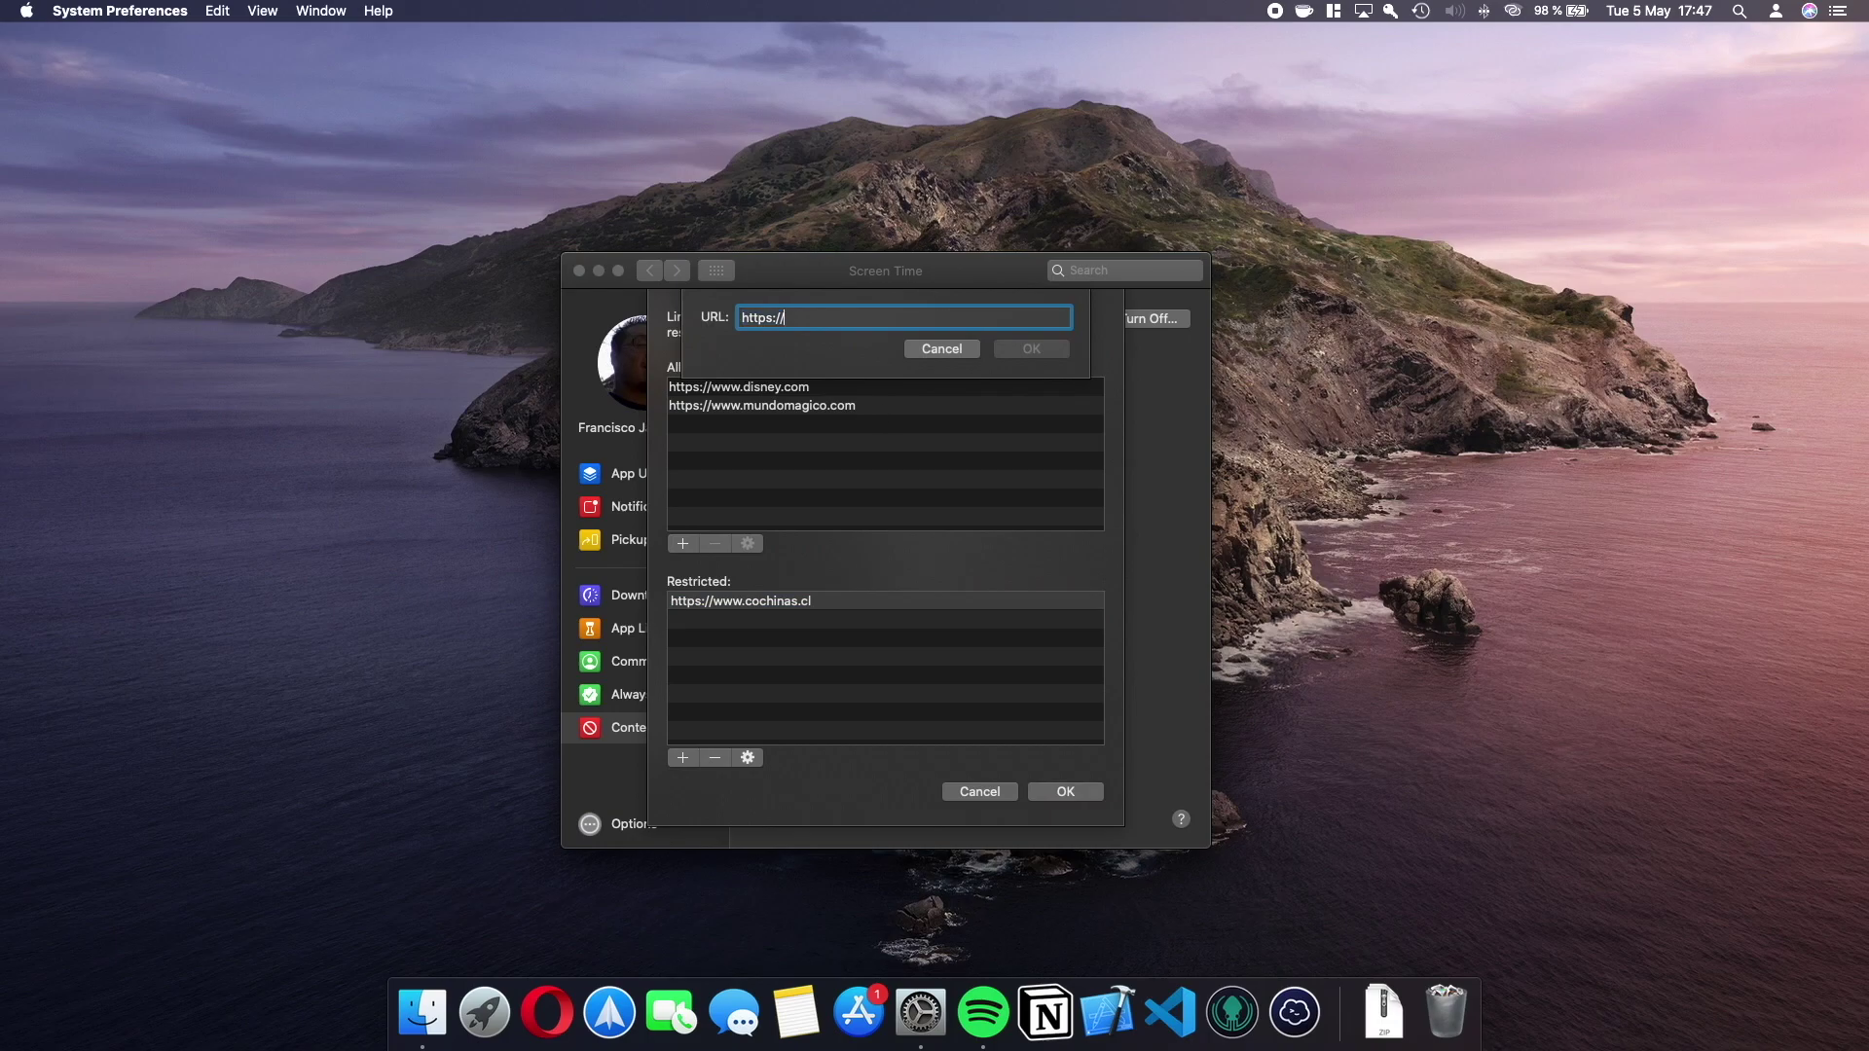
type("www.perversas.com")
left_click(1028, 351)
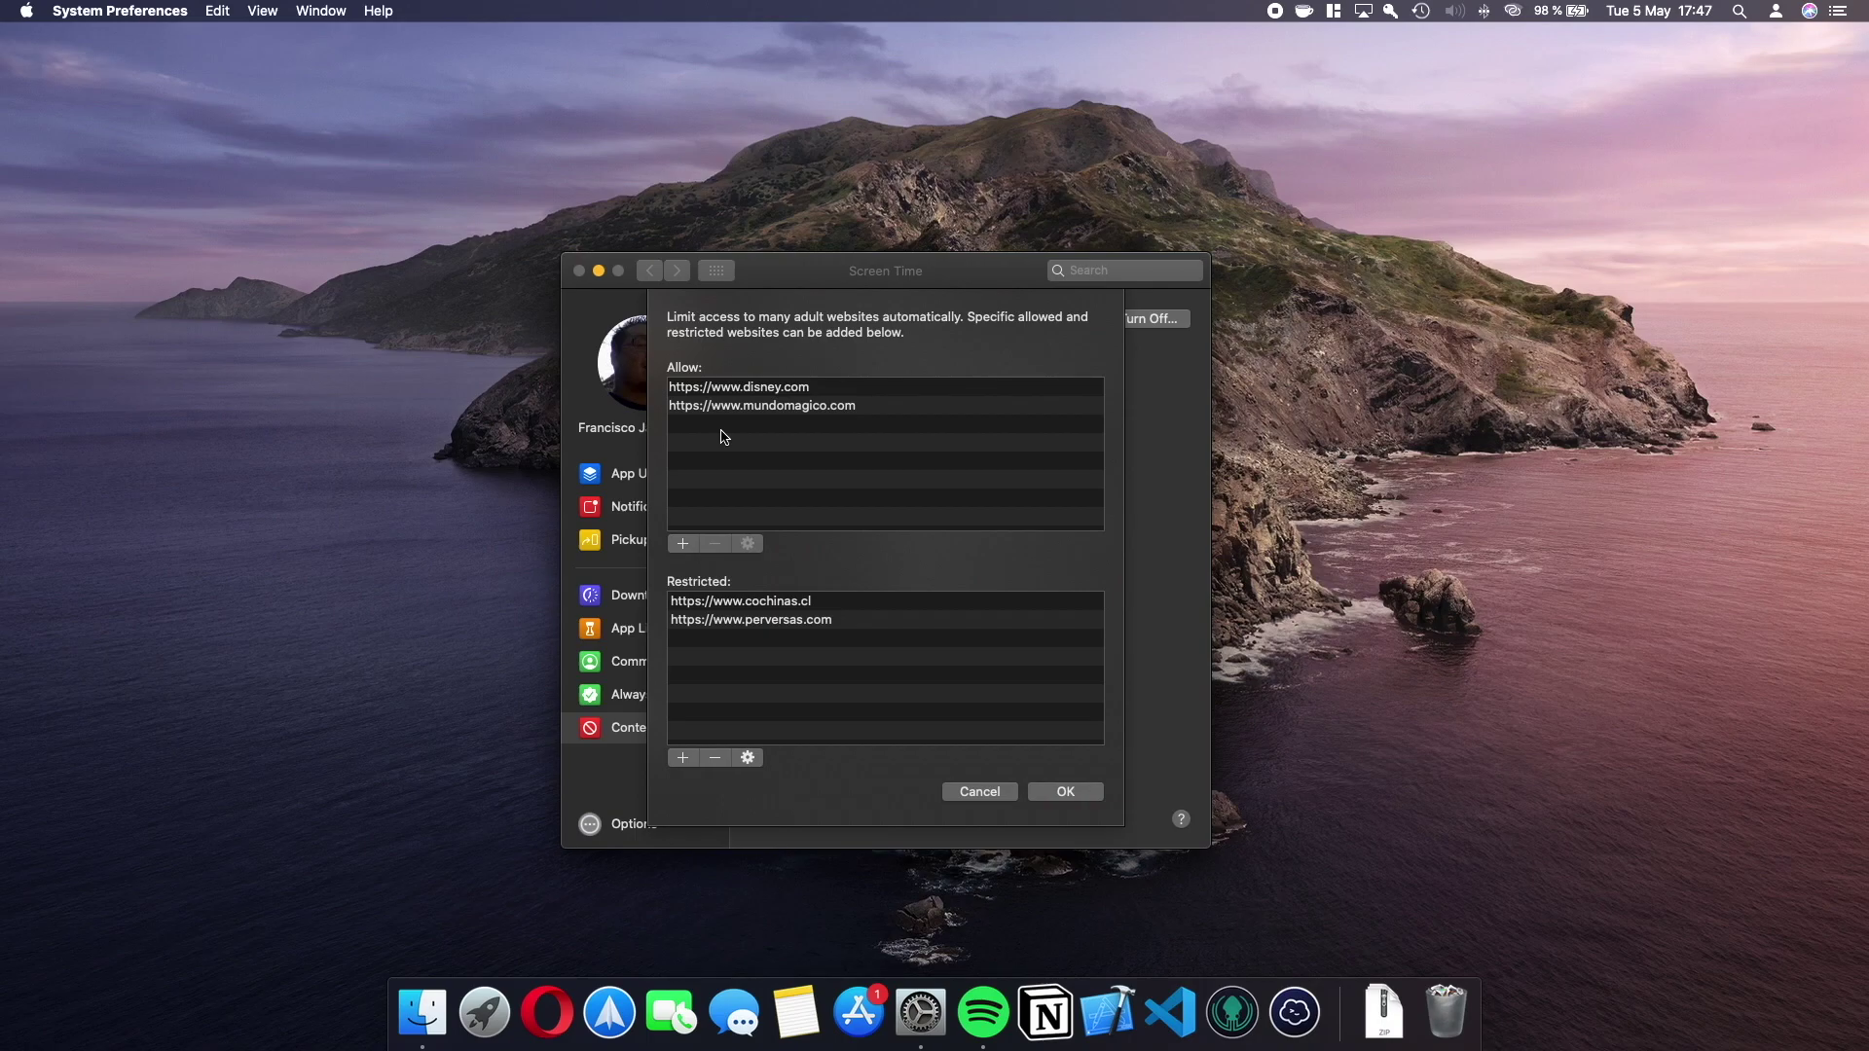
Remove disney.com, mundomagico.com, cochinas.cl and perversas.com from the website lists.
left_click(722, 388)
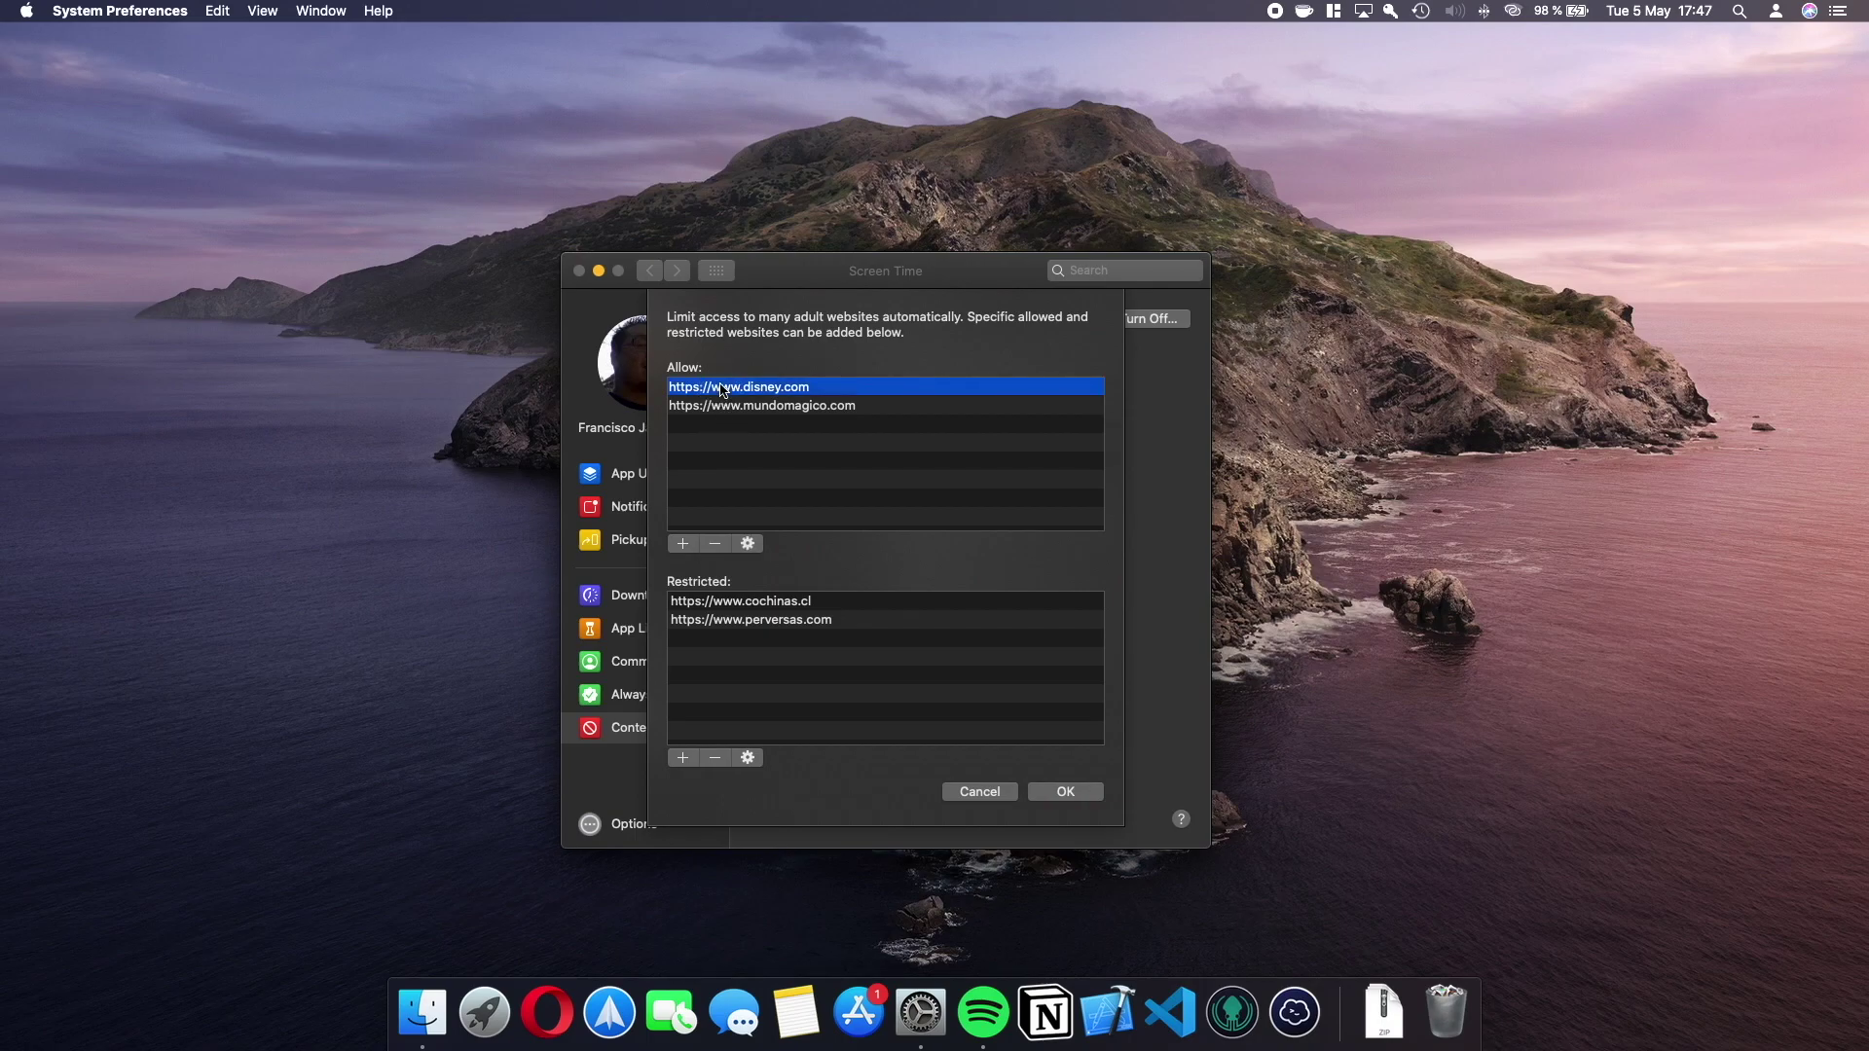
left_click(721, 545)
left_click(804, 390)
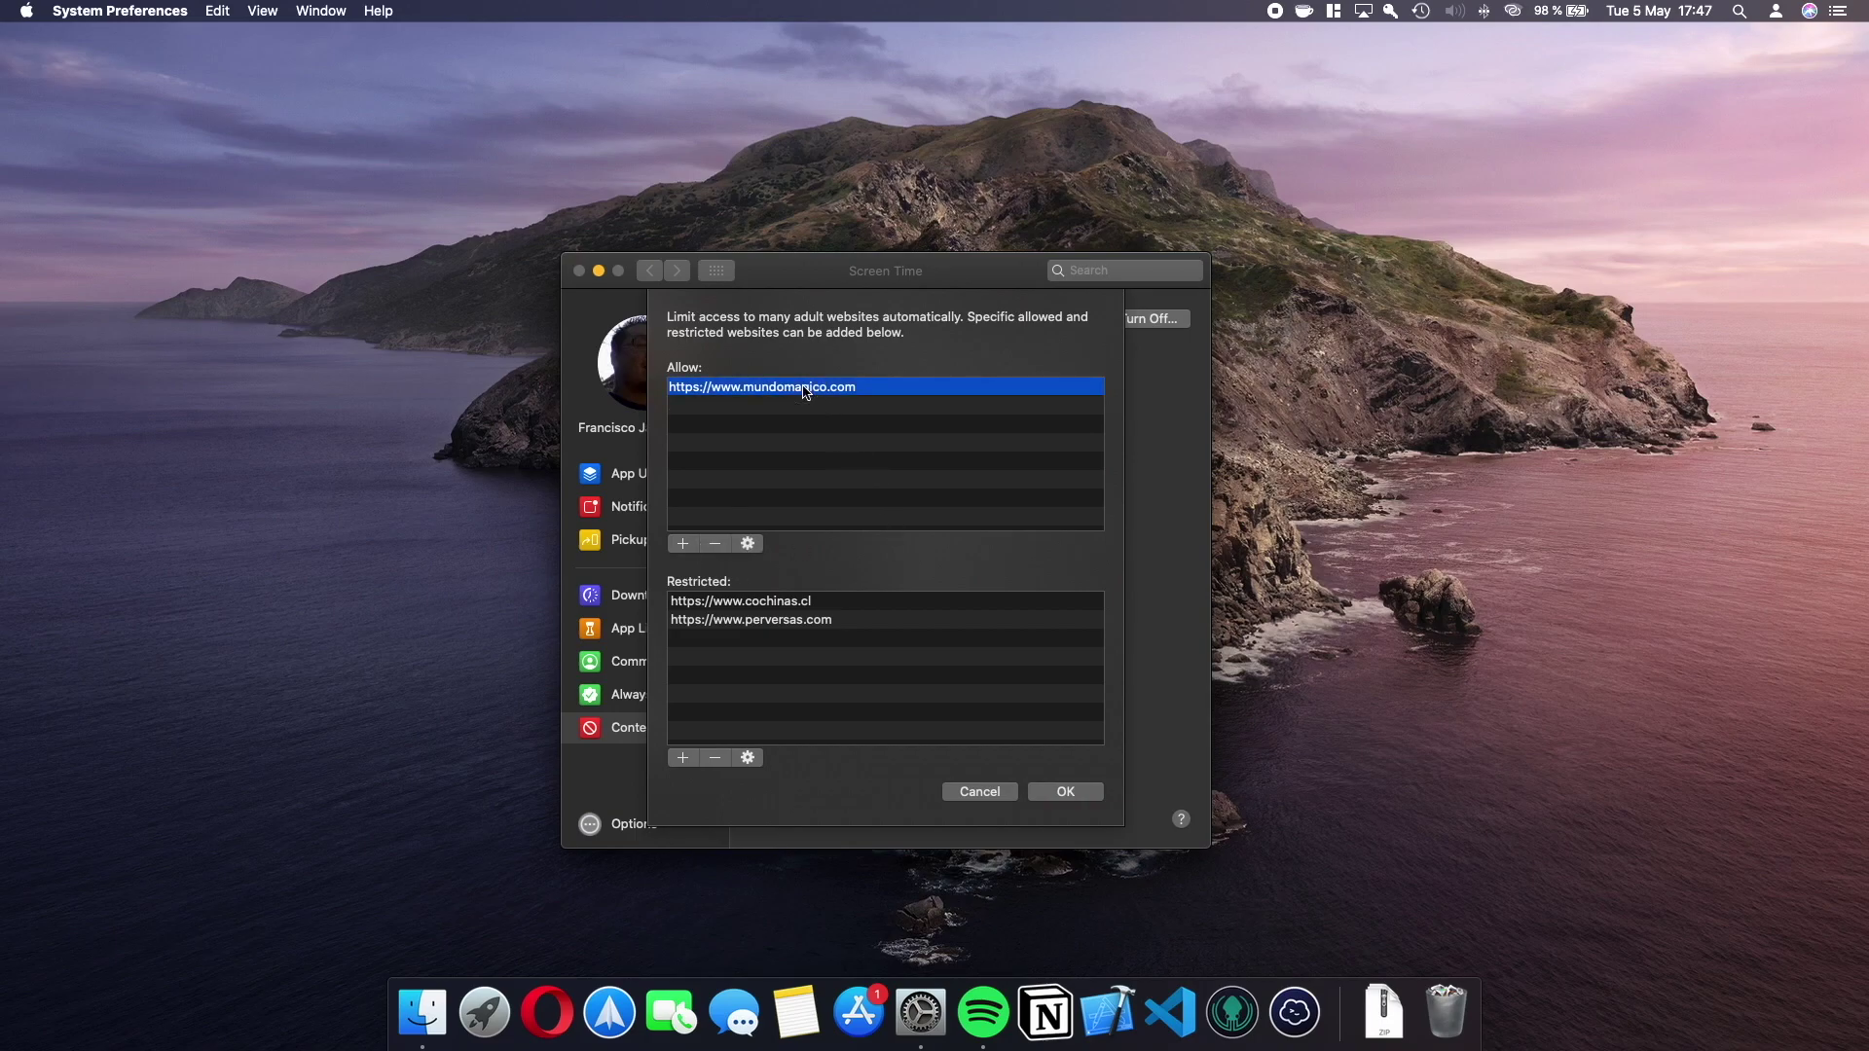
left_click(716, 550)
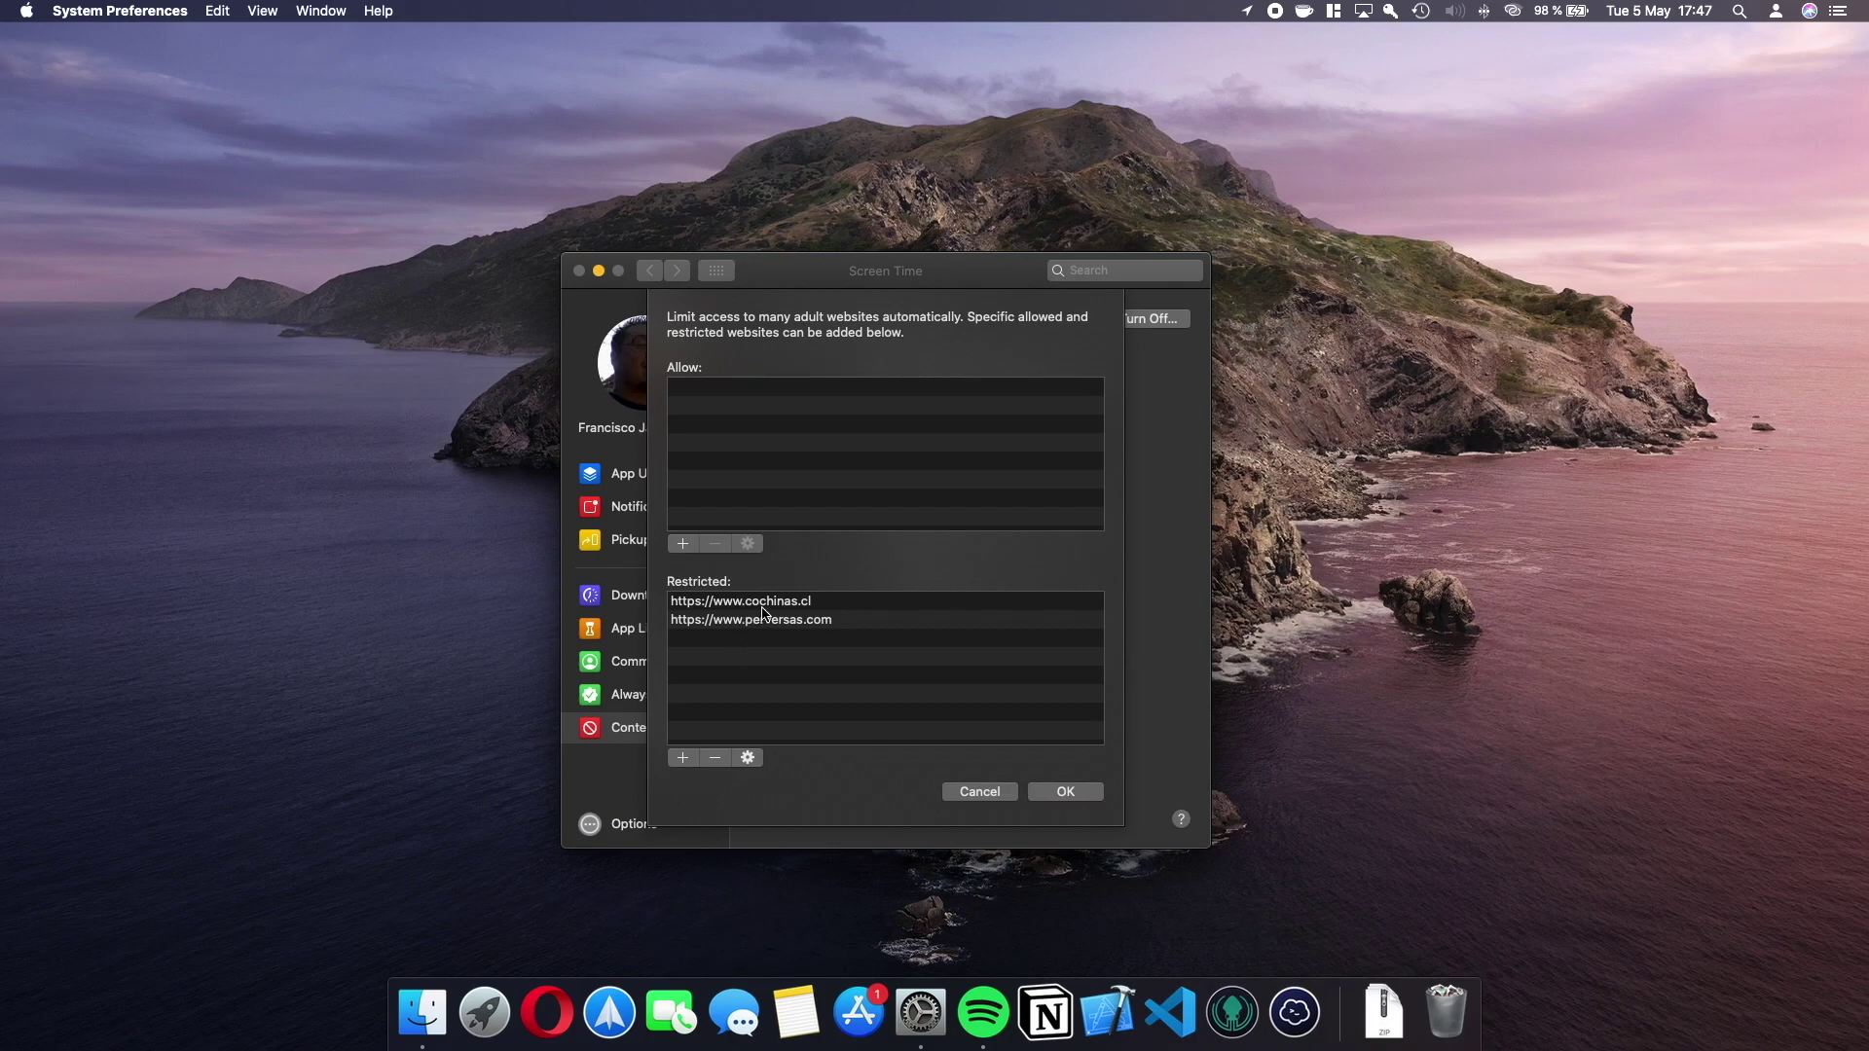
left_click(764, 608)
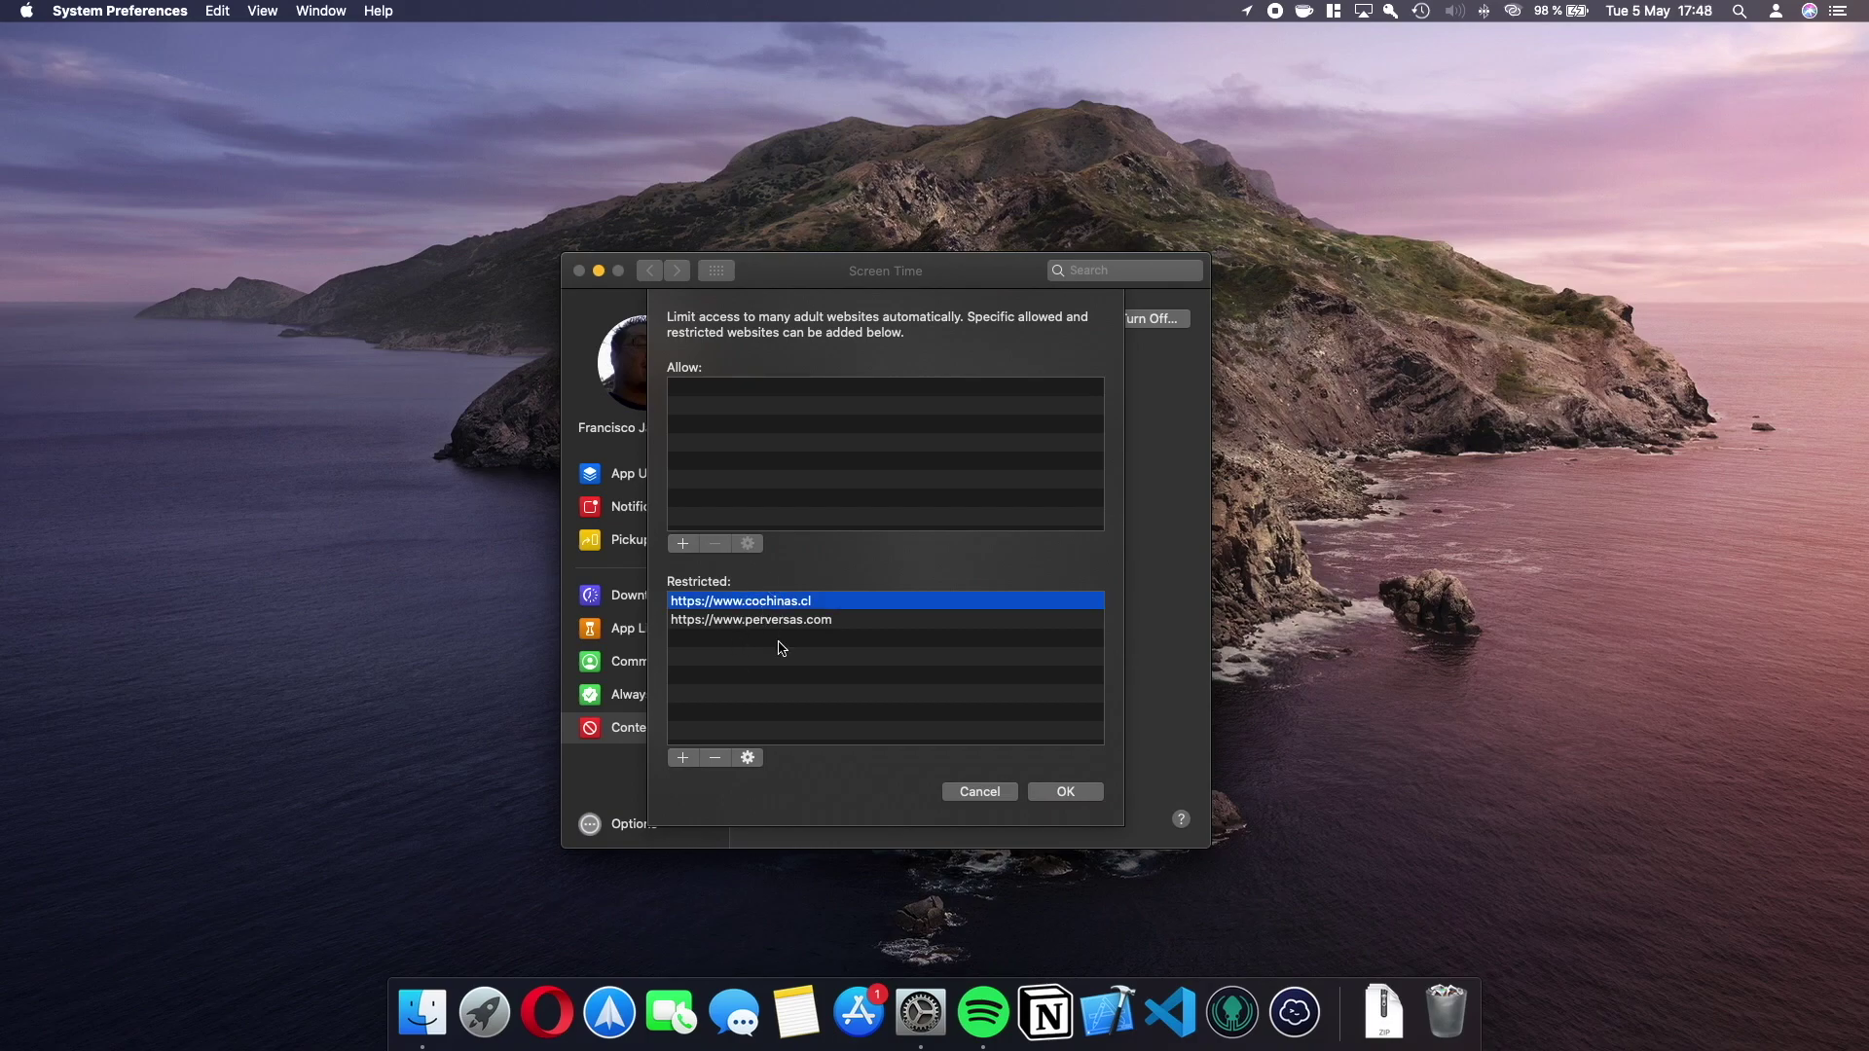
left_click(718, 759)
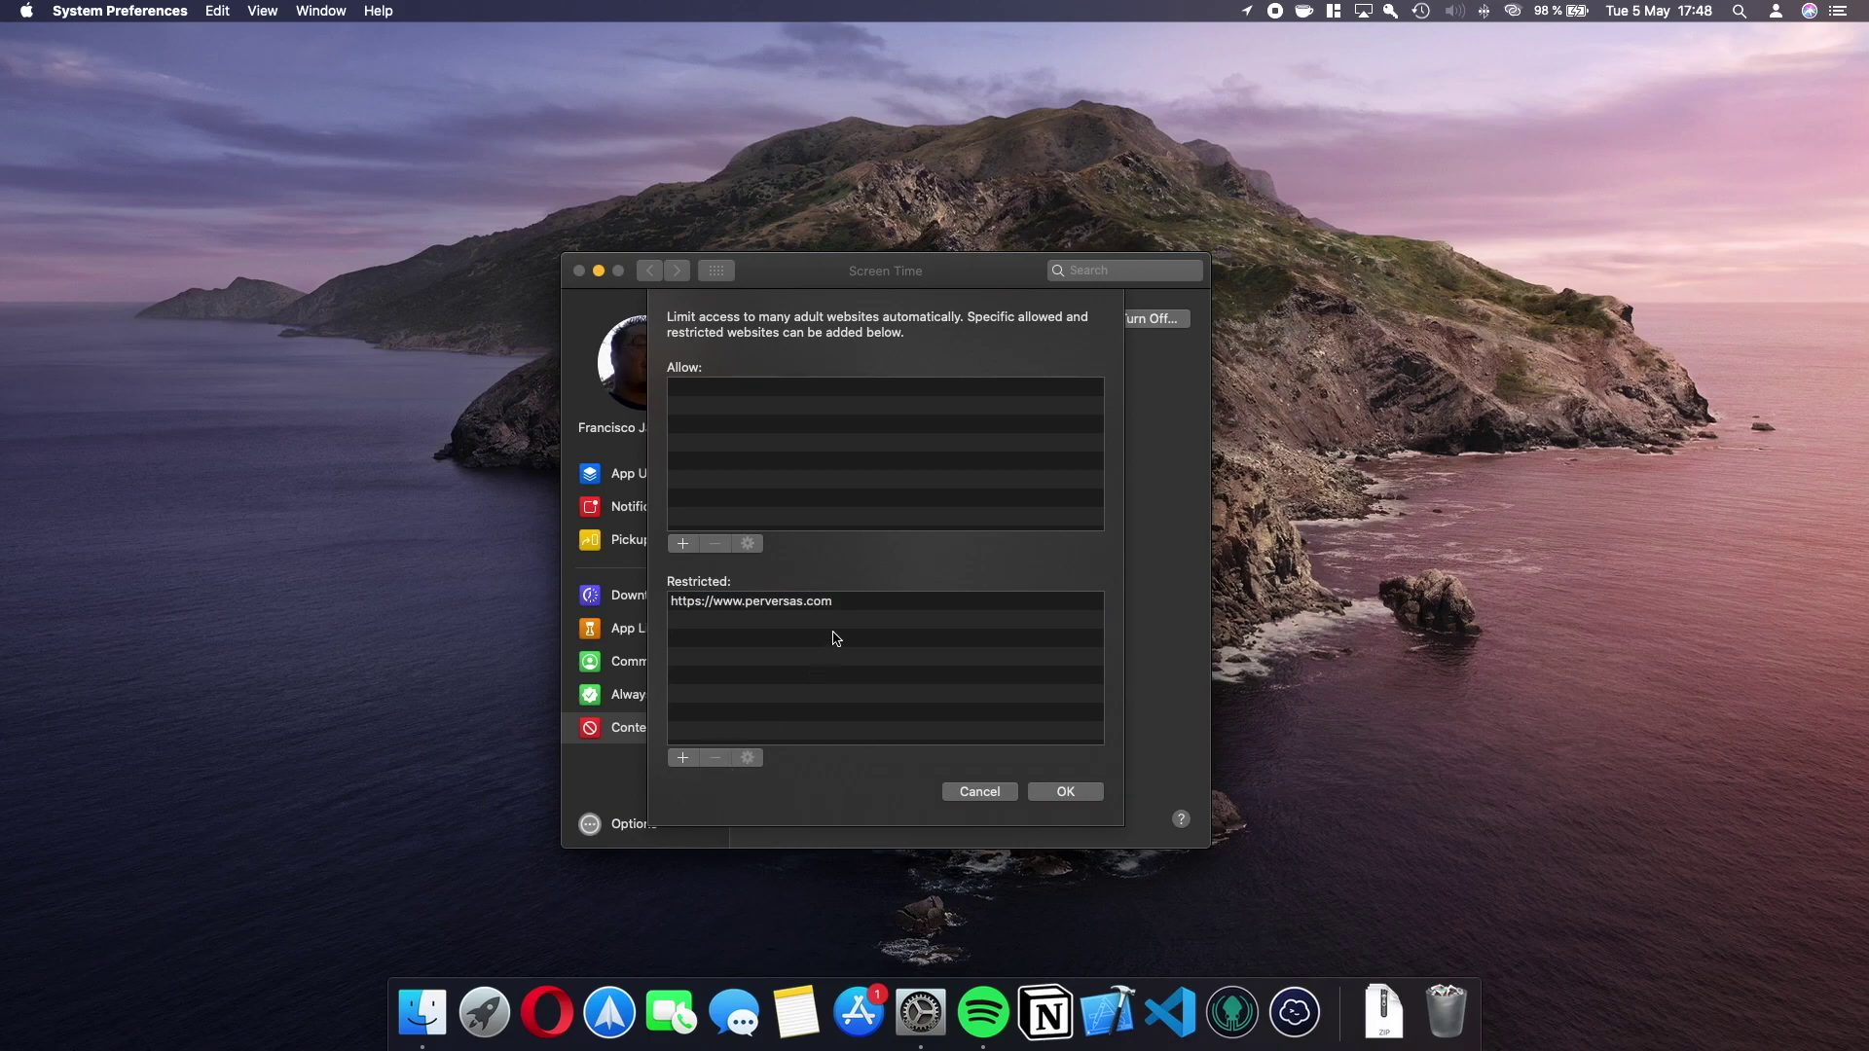
left_click(813, 605)
left_click(718, 759)
left_click(1086, 796)
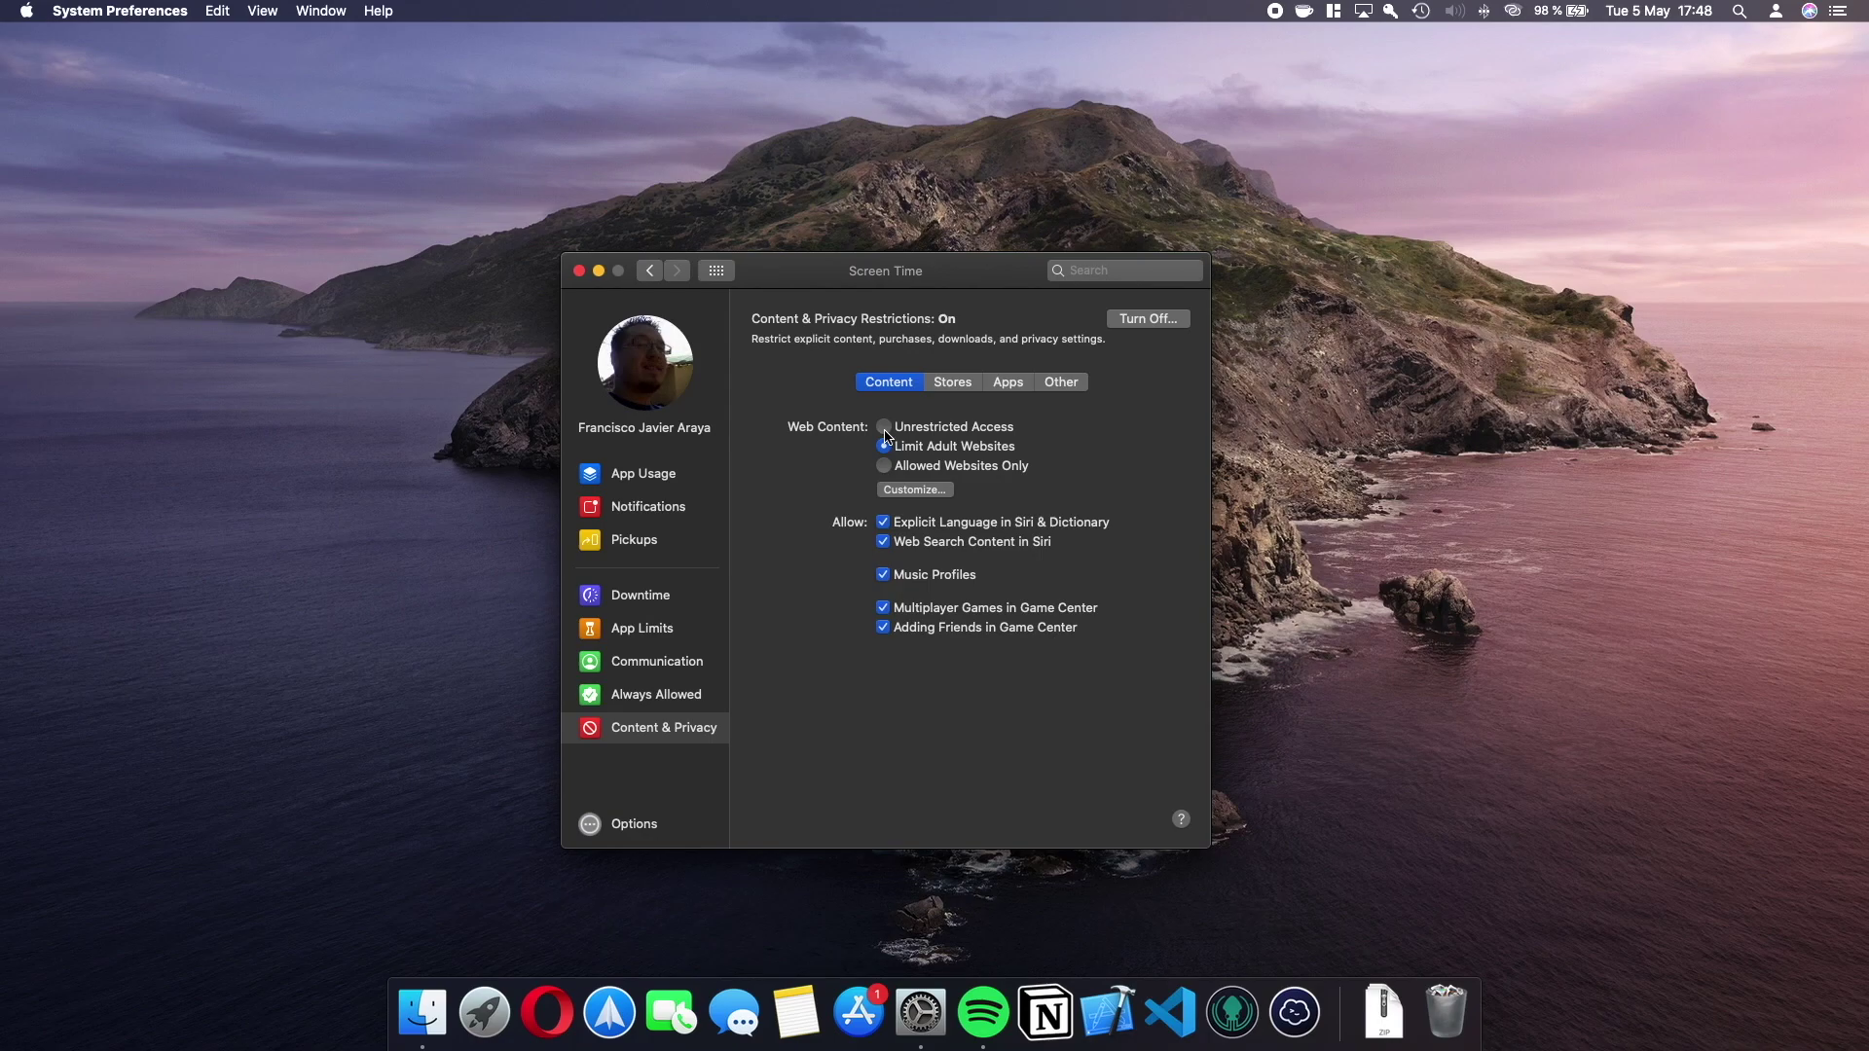
Switch web content to Unrestricted Access, review Stores movie ratings, and return to the overview.
left_click(885, 430)
left_click(948, 383)
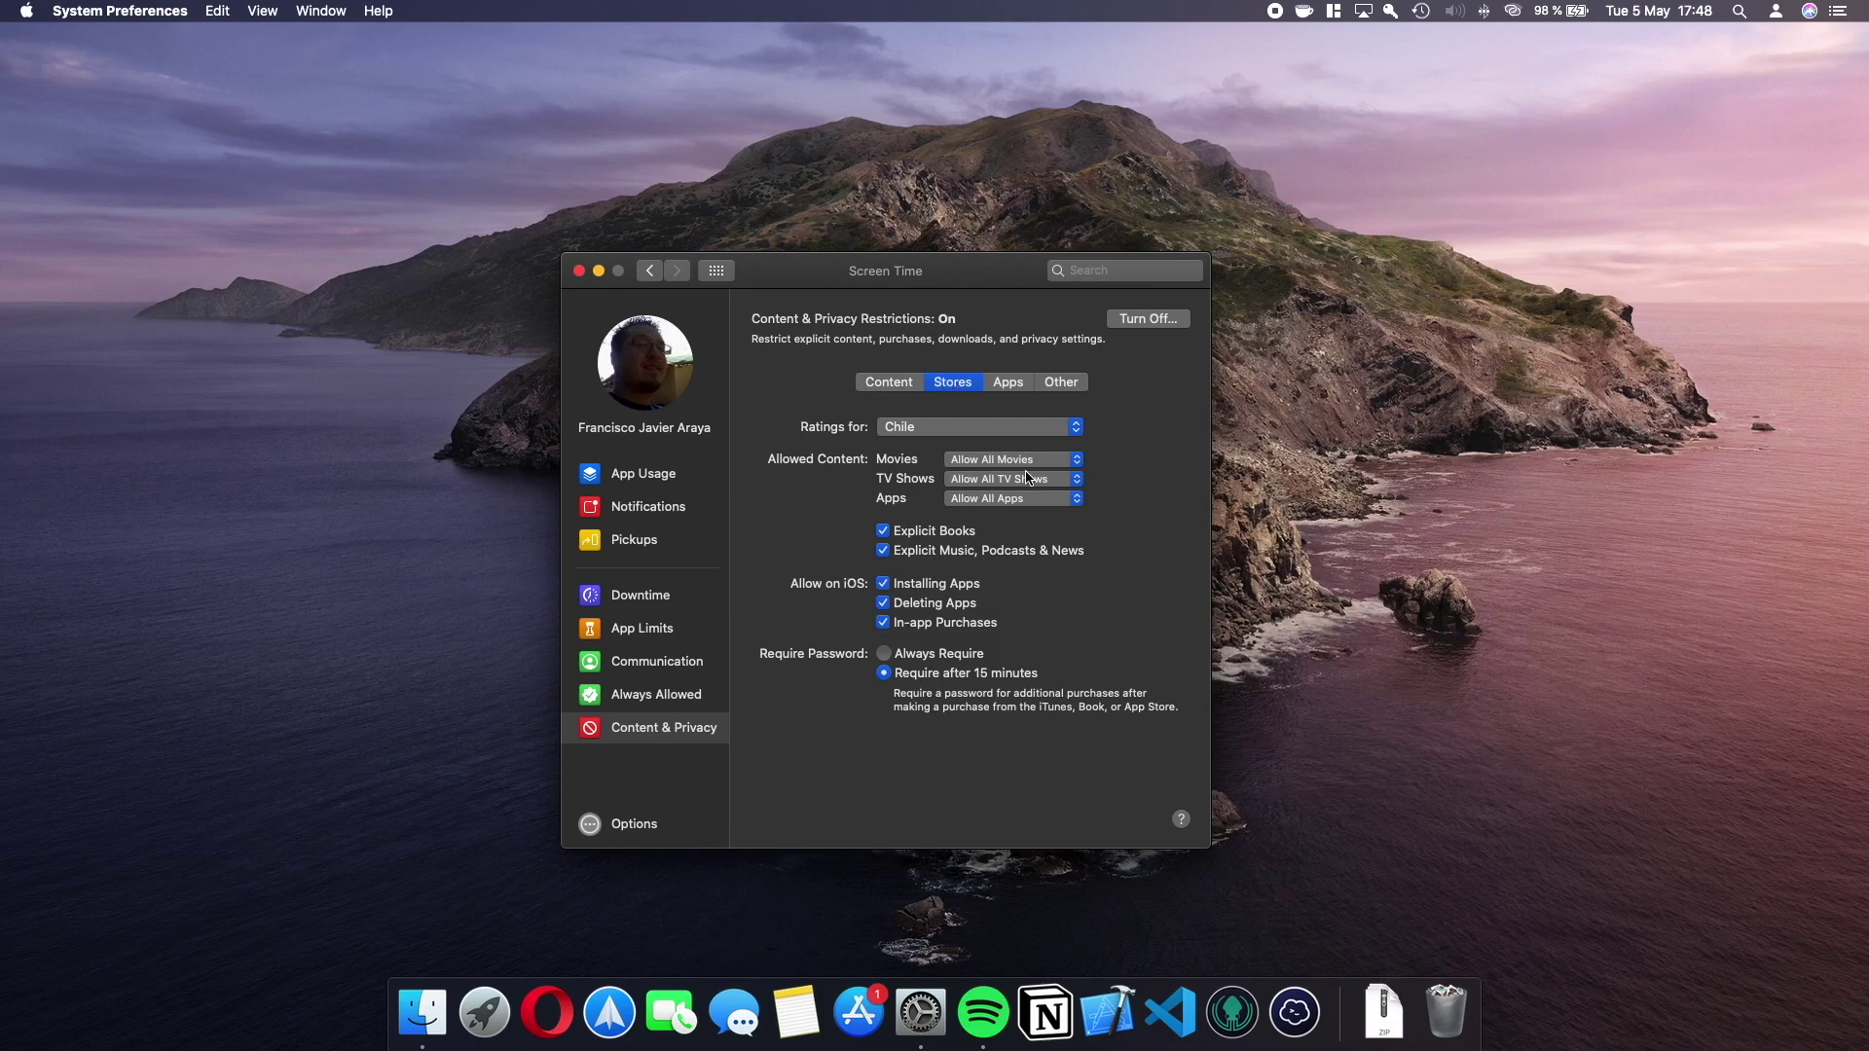
left_click(1066, 461)
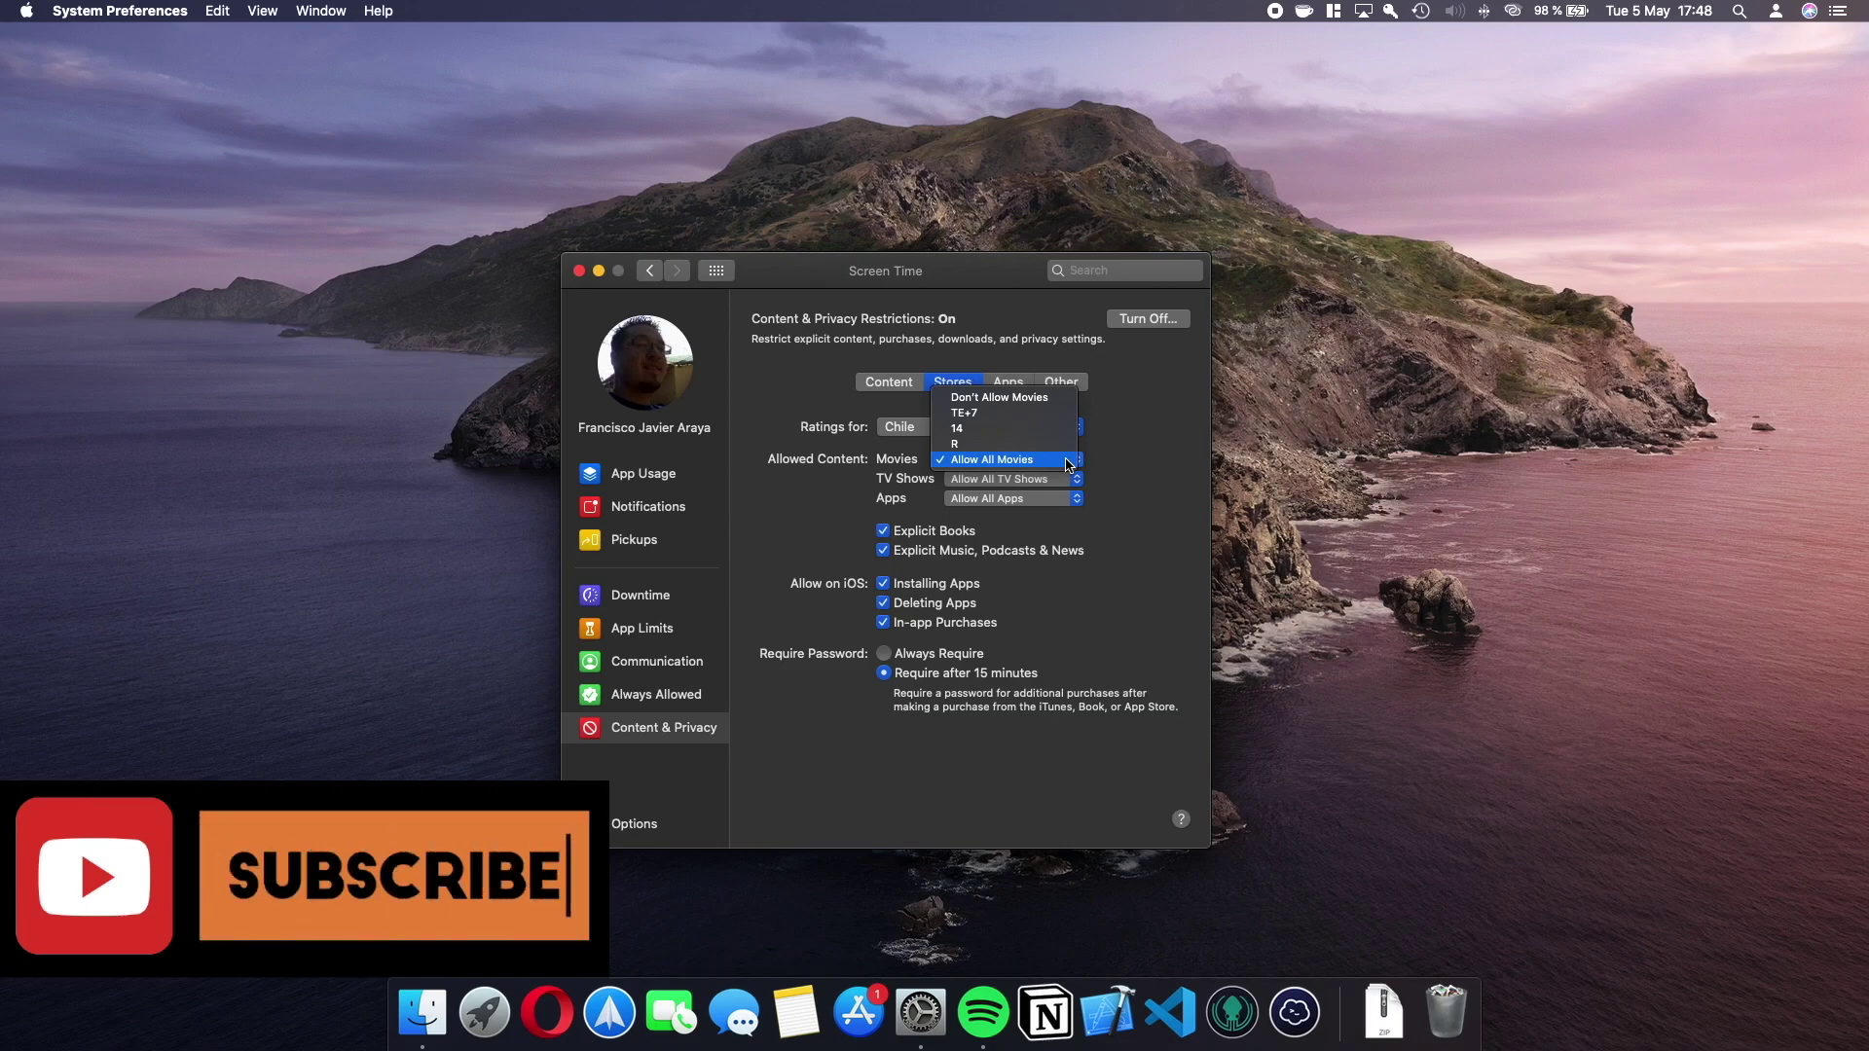
left_click(1130, 467)
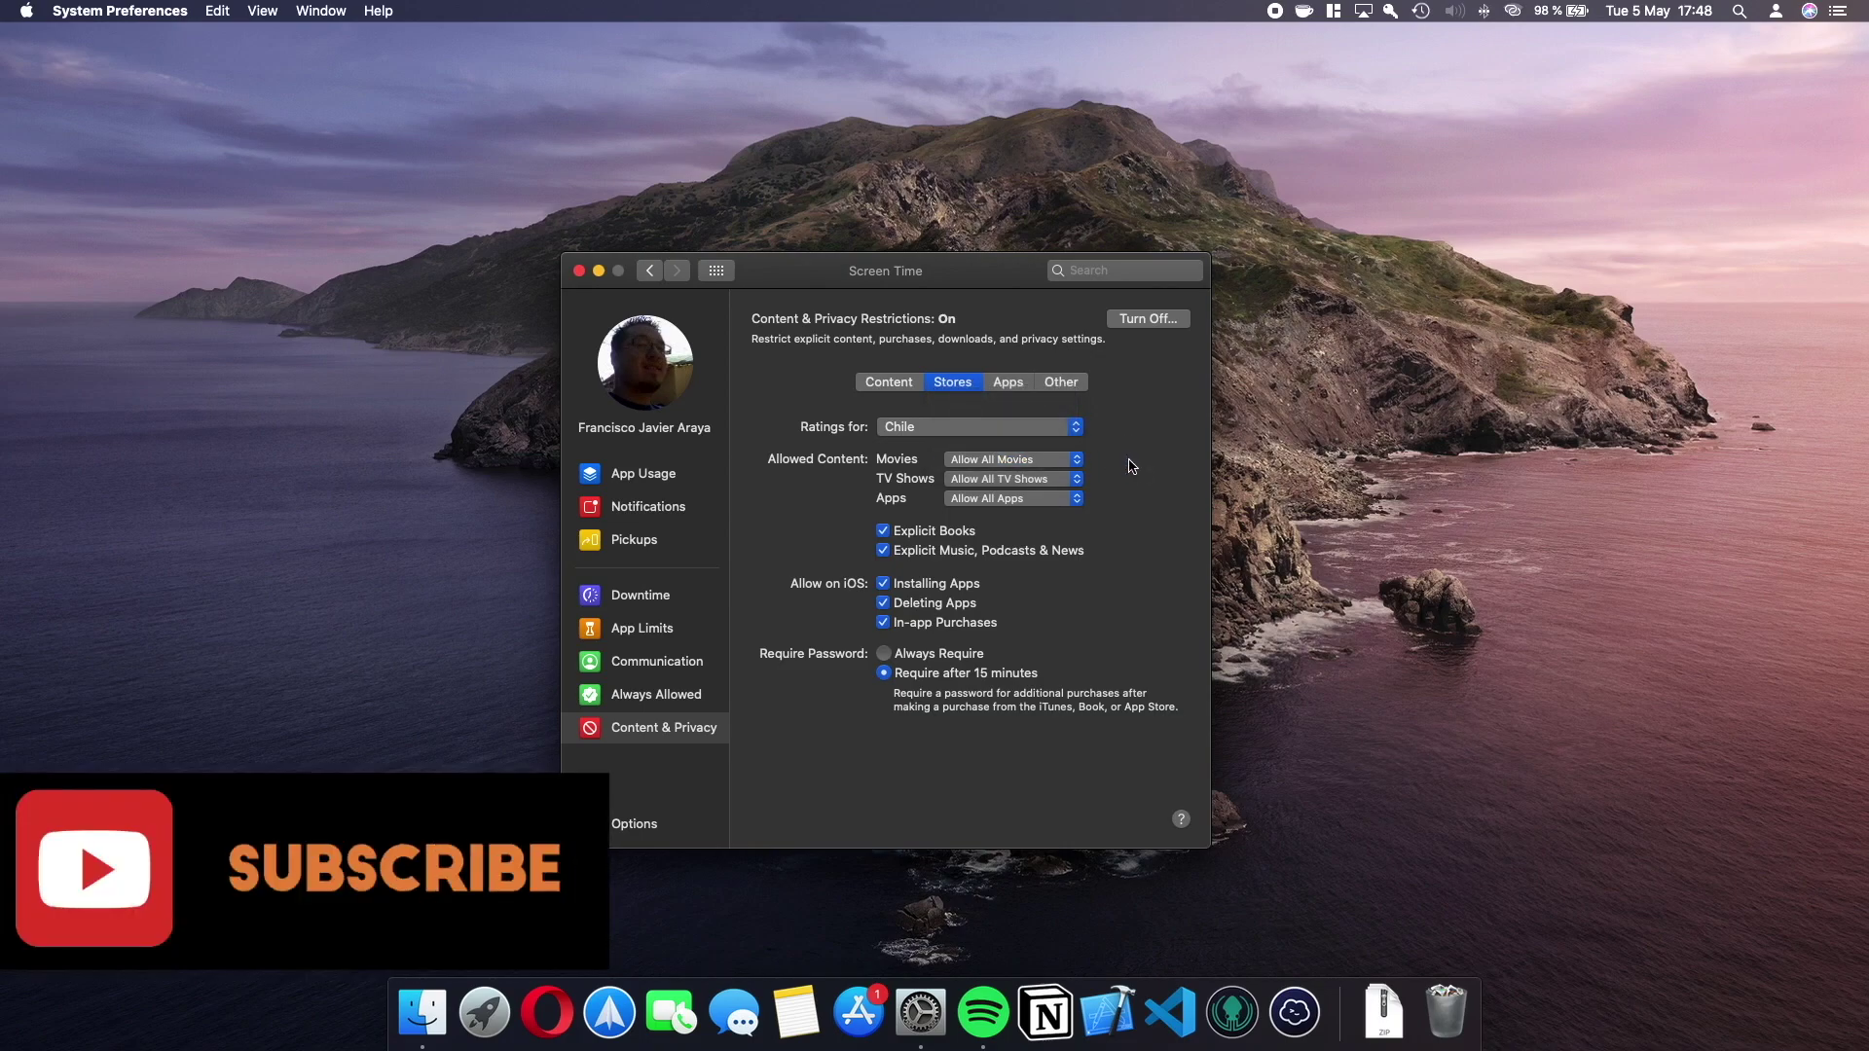
left_click(645, 274)
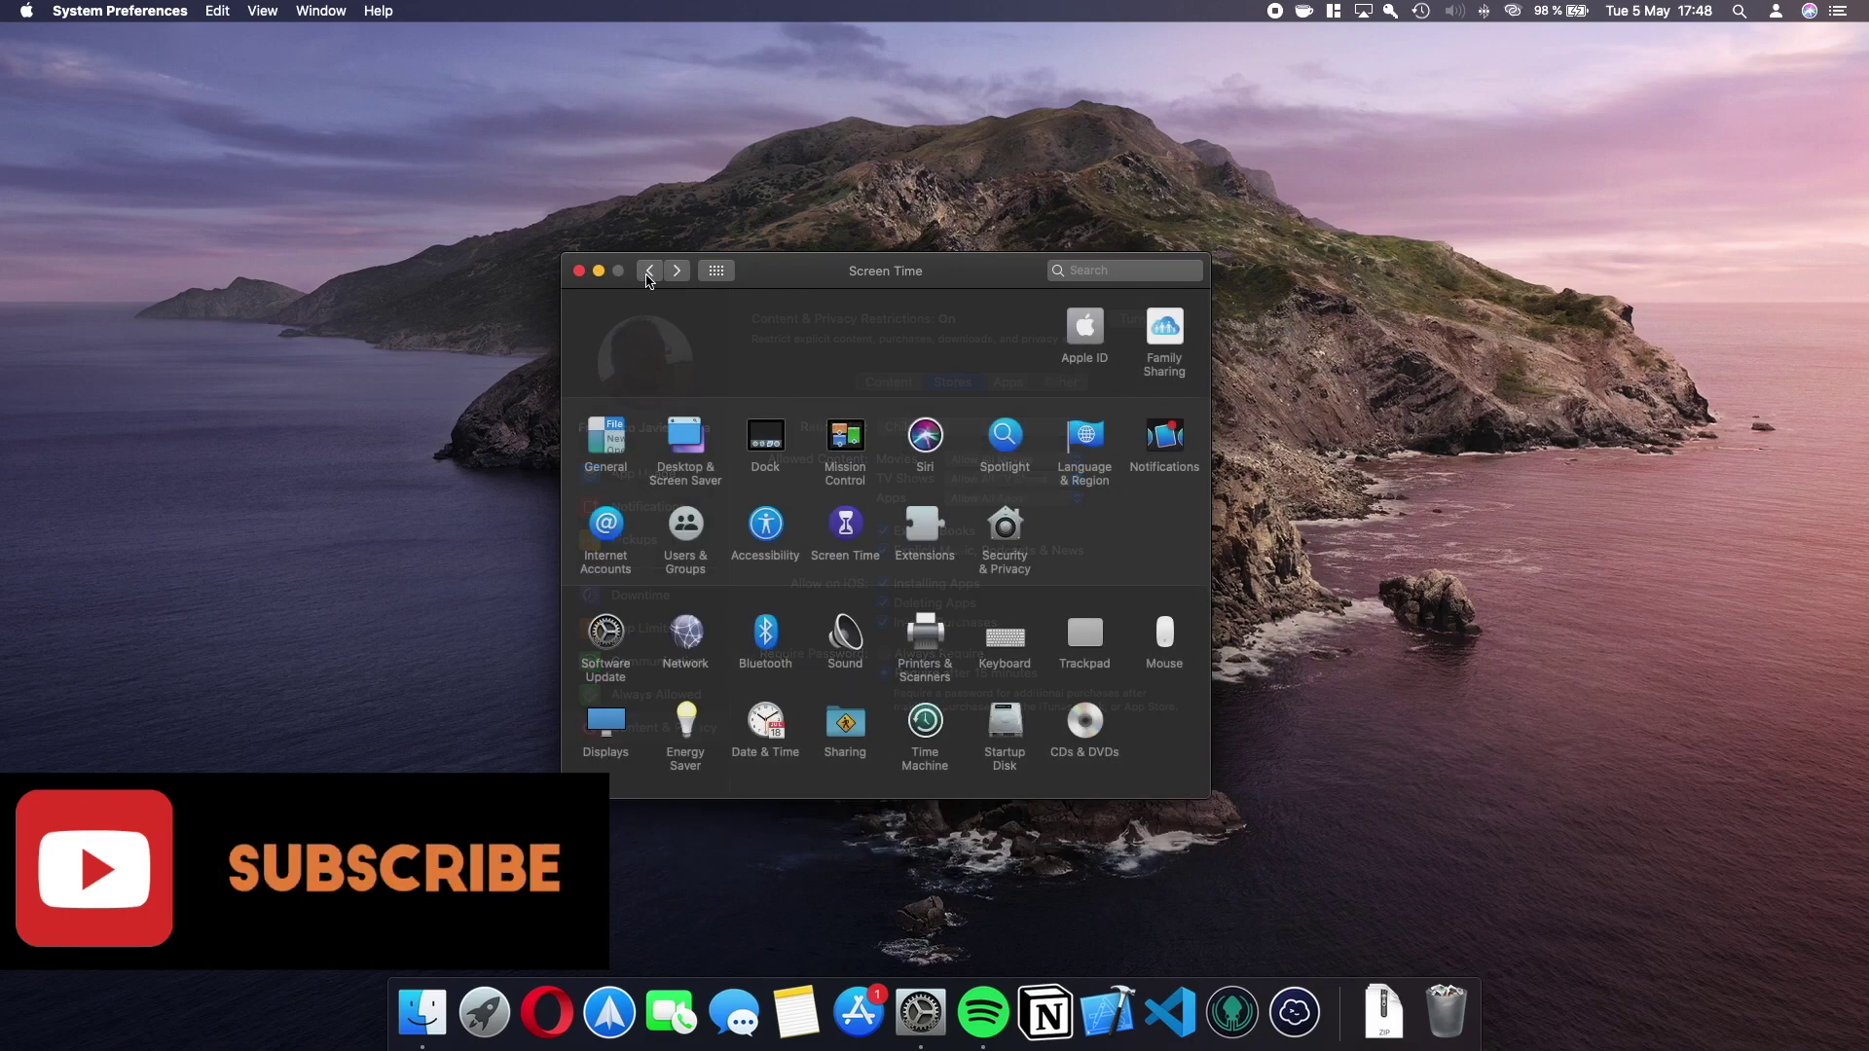
Open Users & Groups and unlock it with the admin password.
left_click(697, 524)
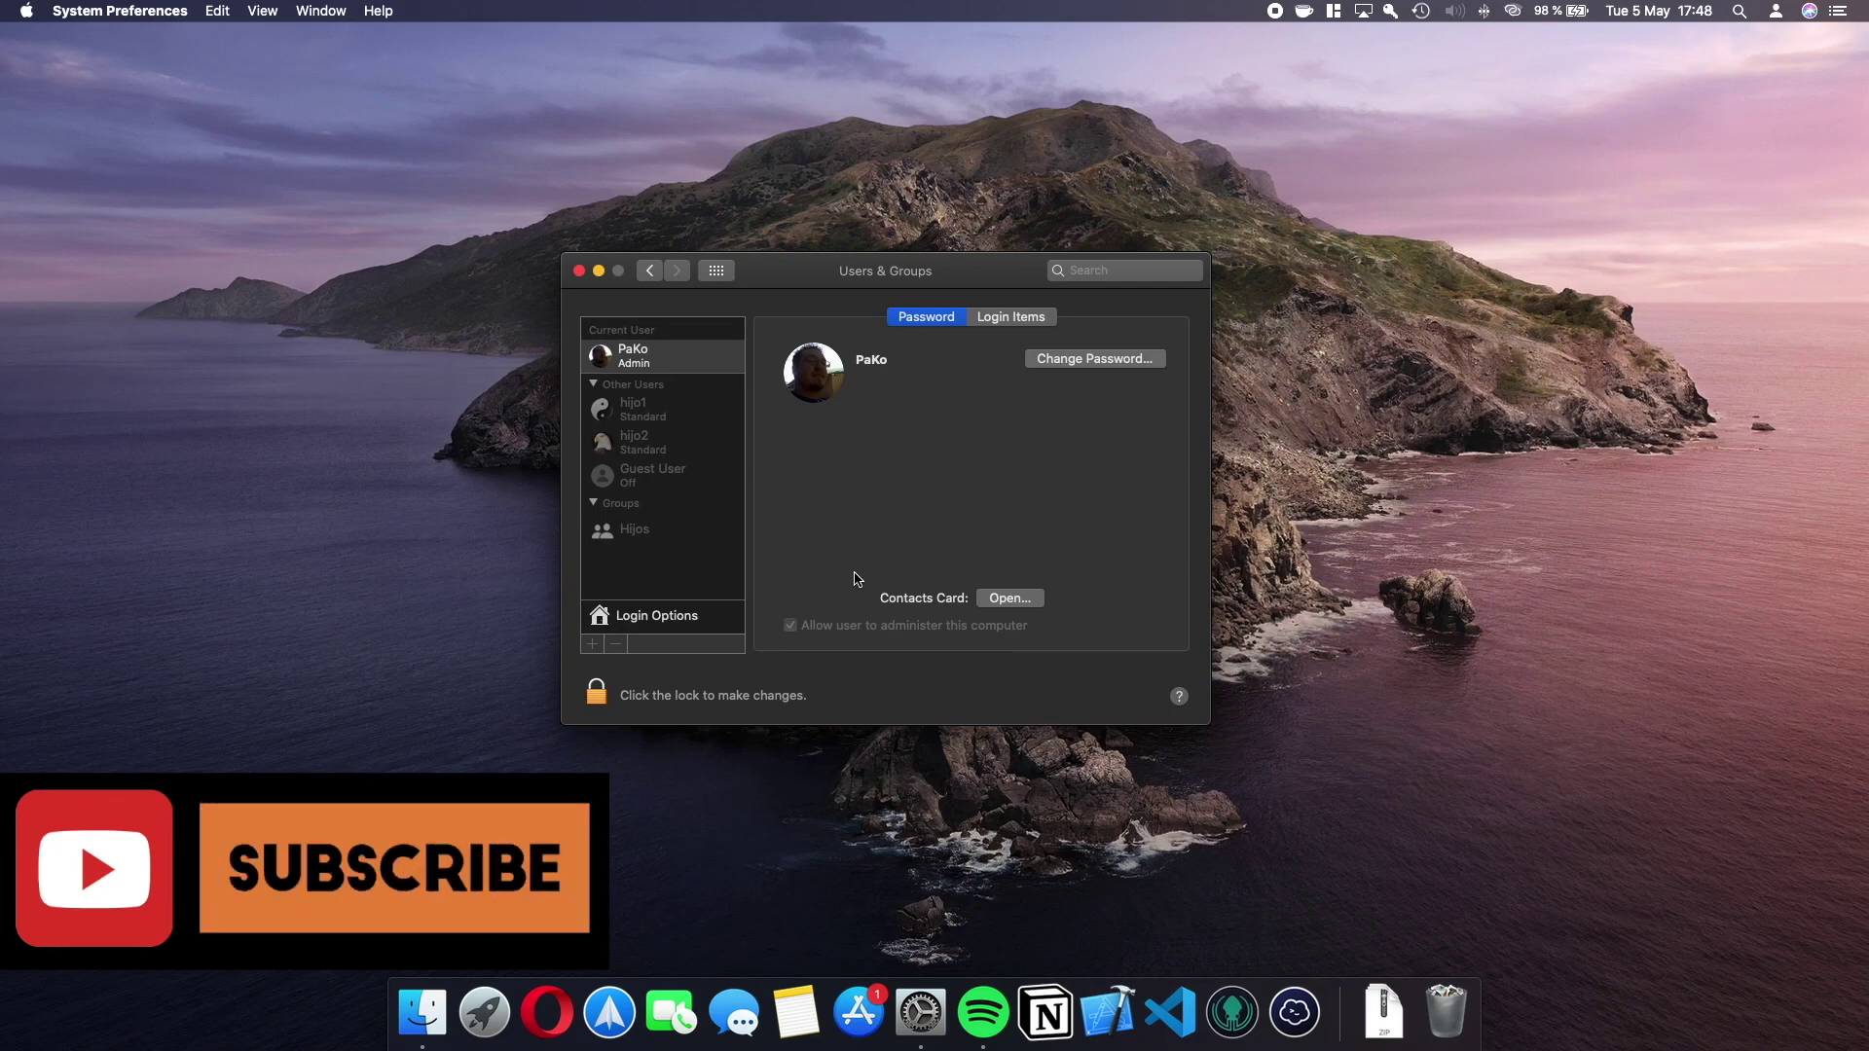
left_click(604, 697)
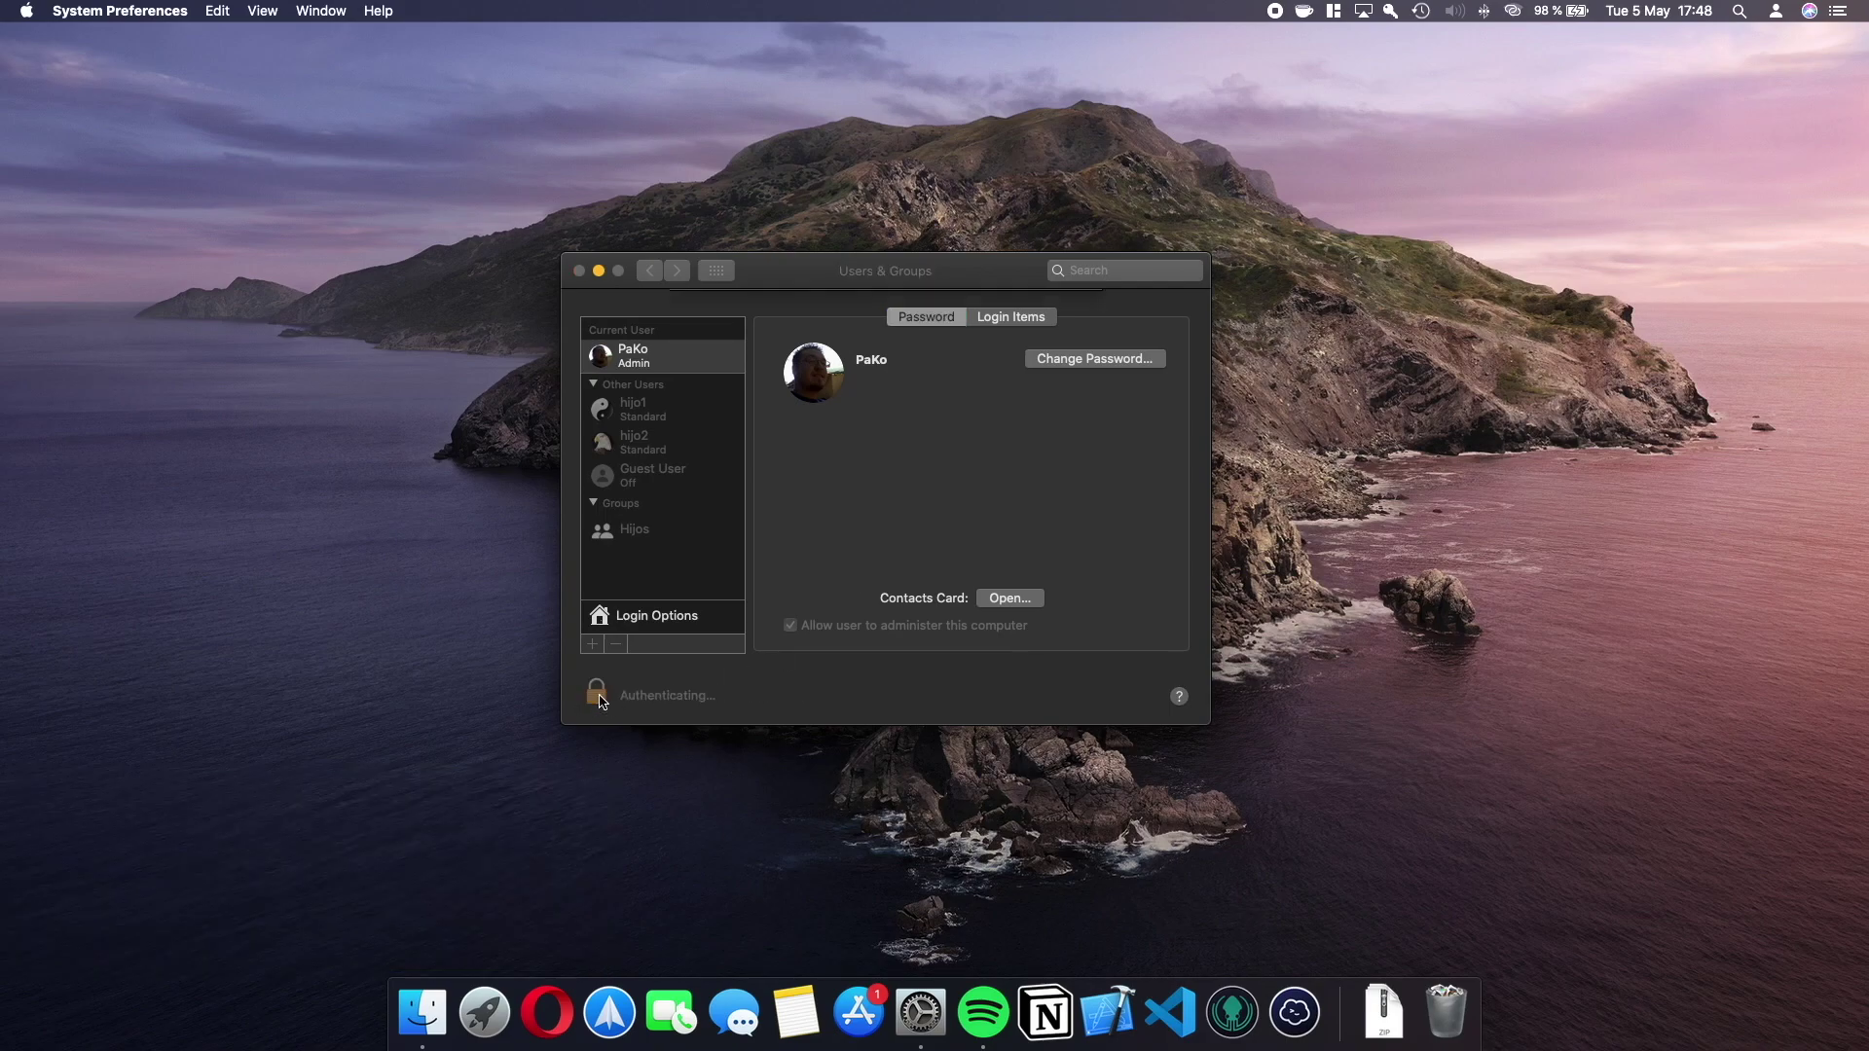
type("****")
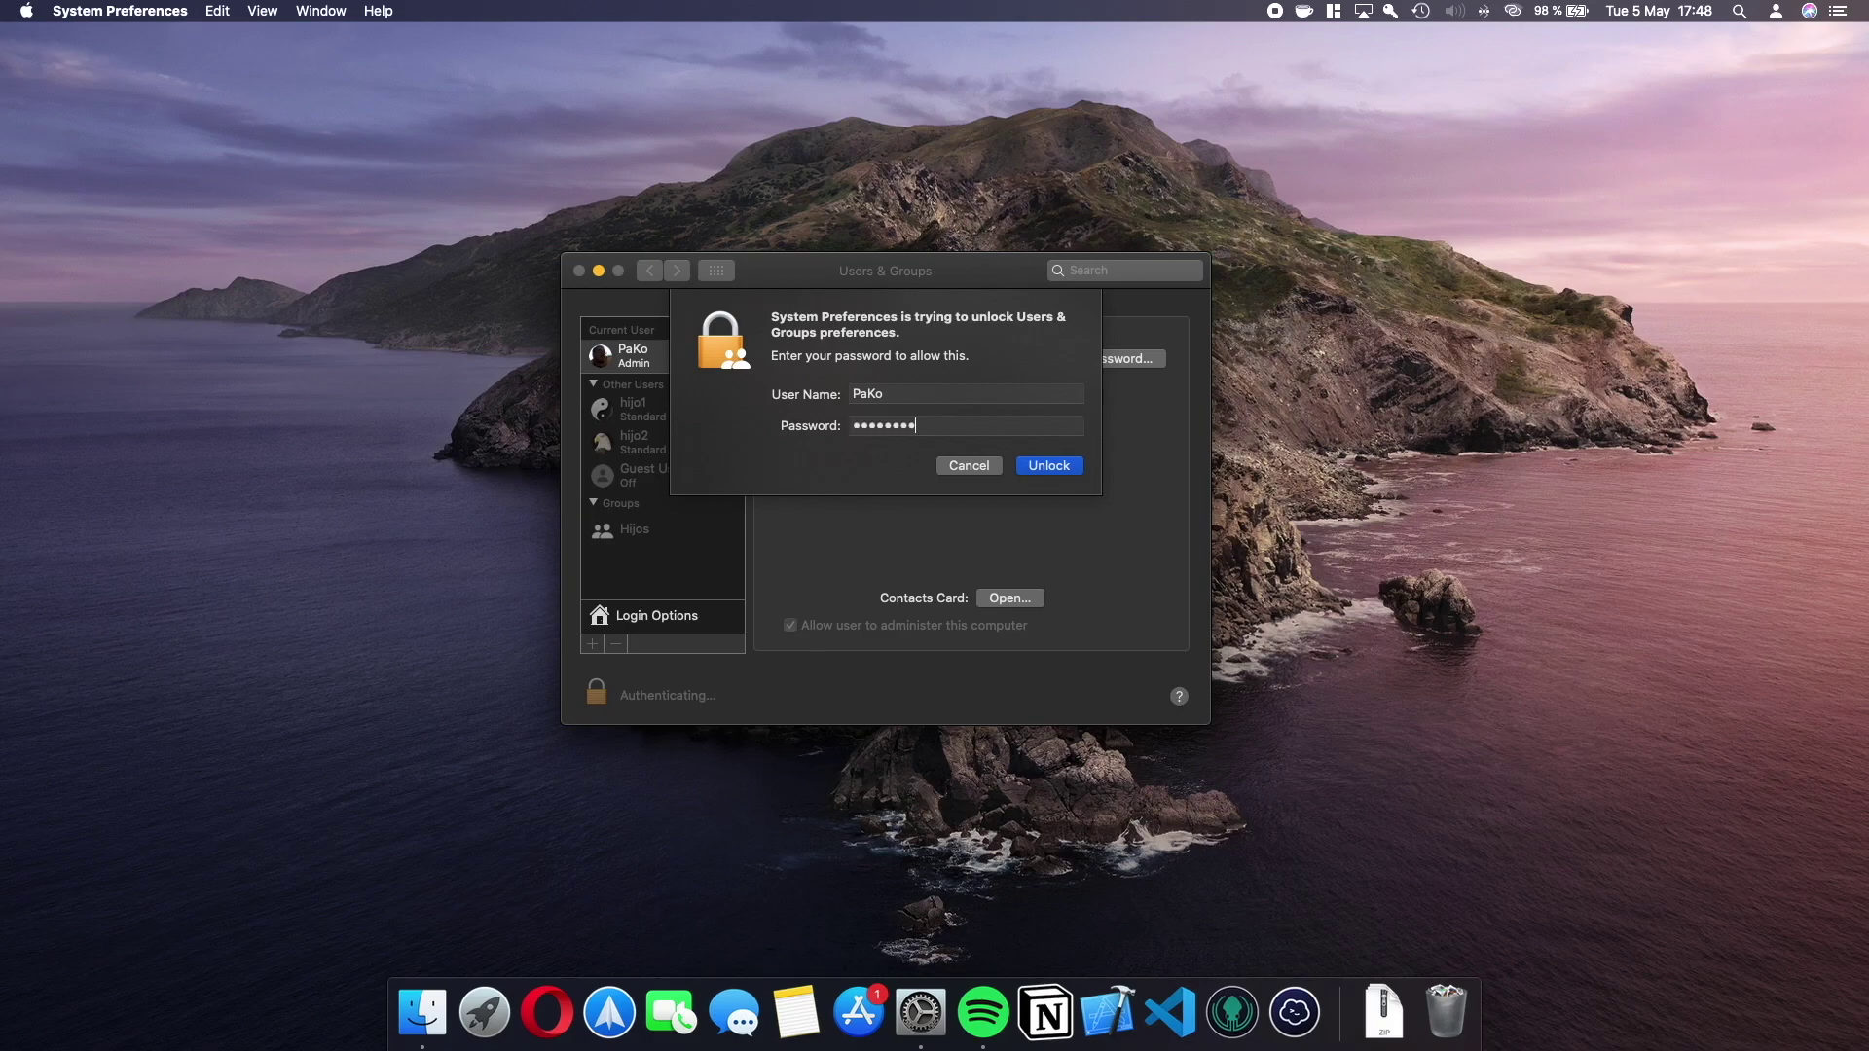
type("*******")
key("Return")
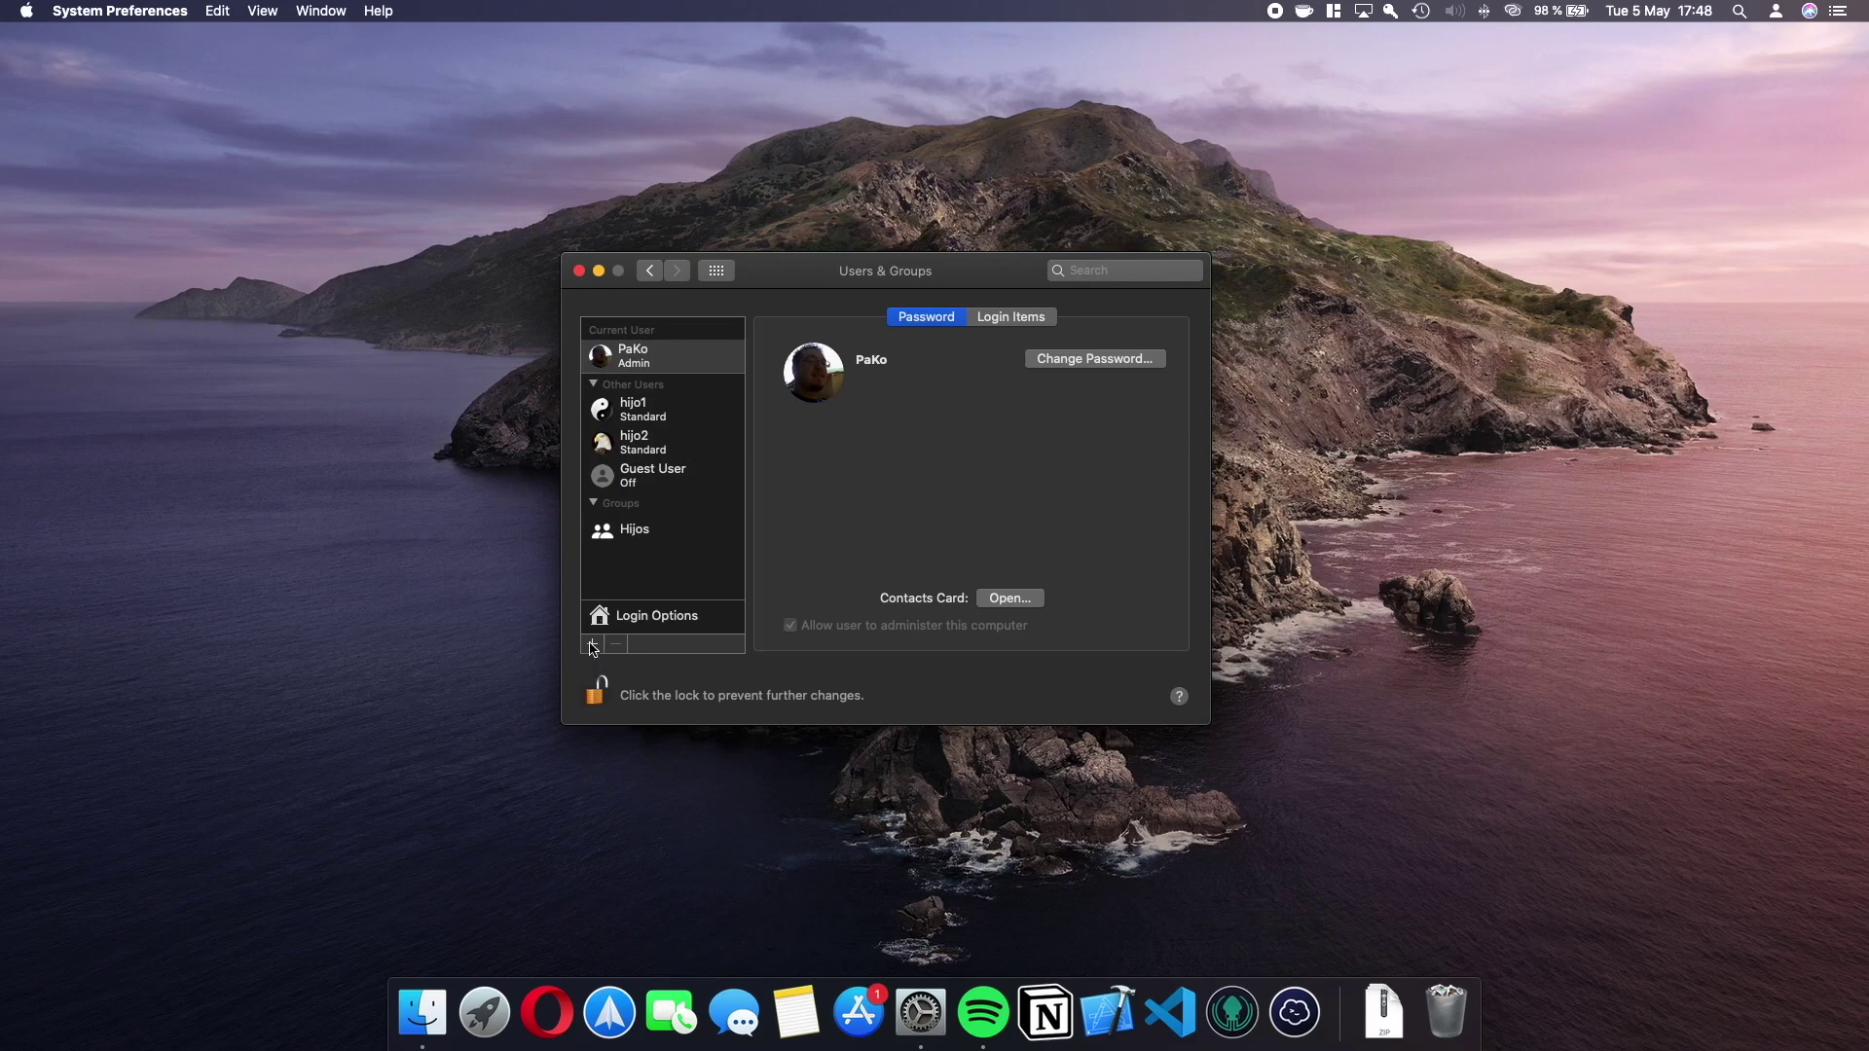
Start a new Sharing Only account, then cancel without creating it.
left_click(592, 643)
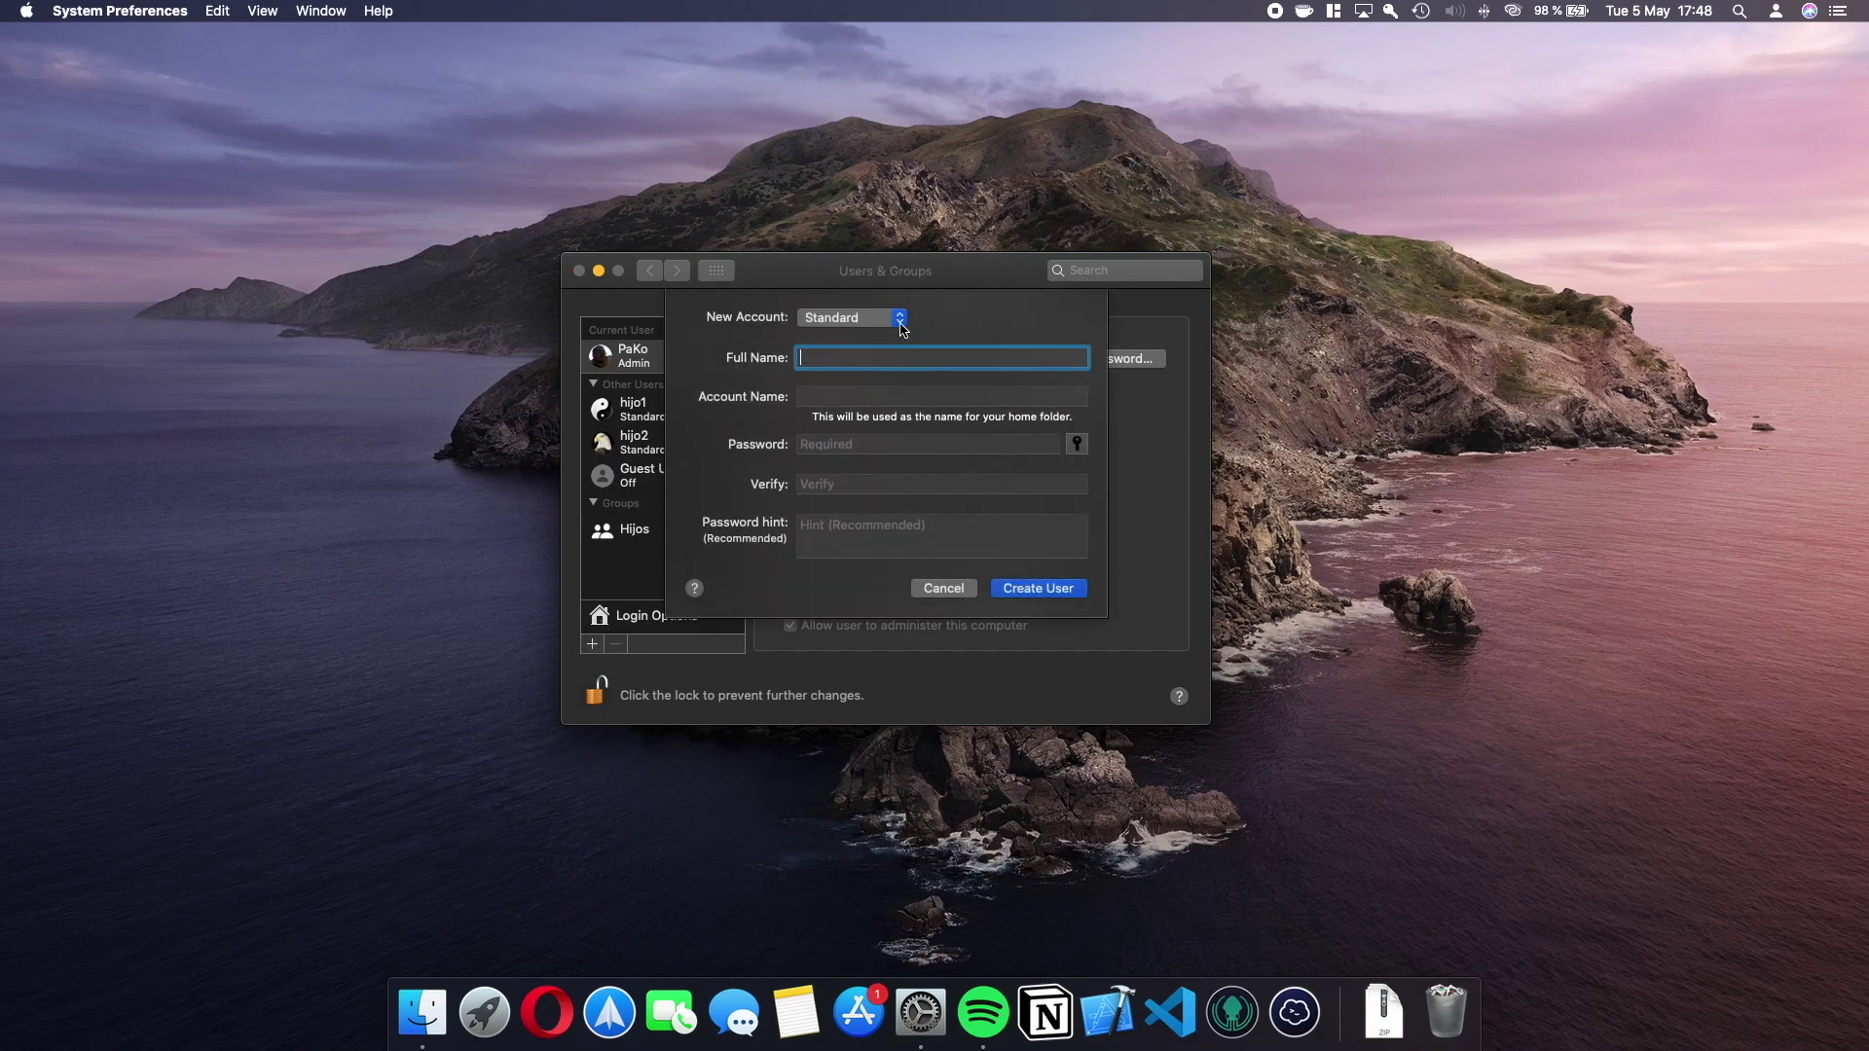
left_click(901, 321)
left_click(865, 336)
left_click(944, 588)
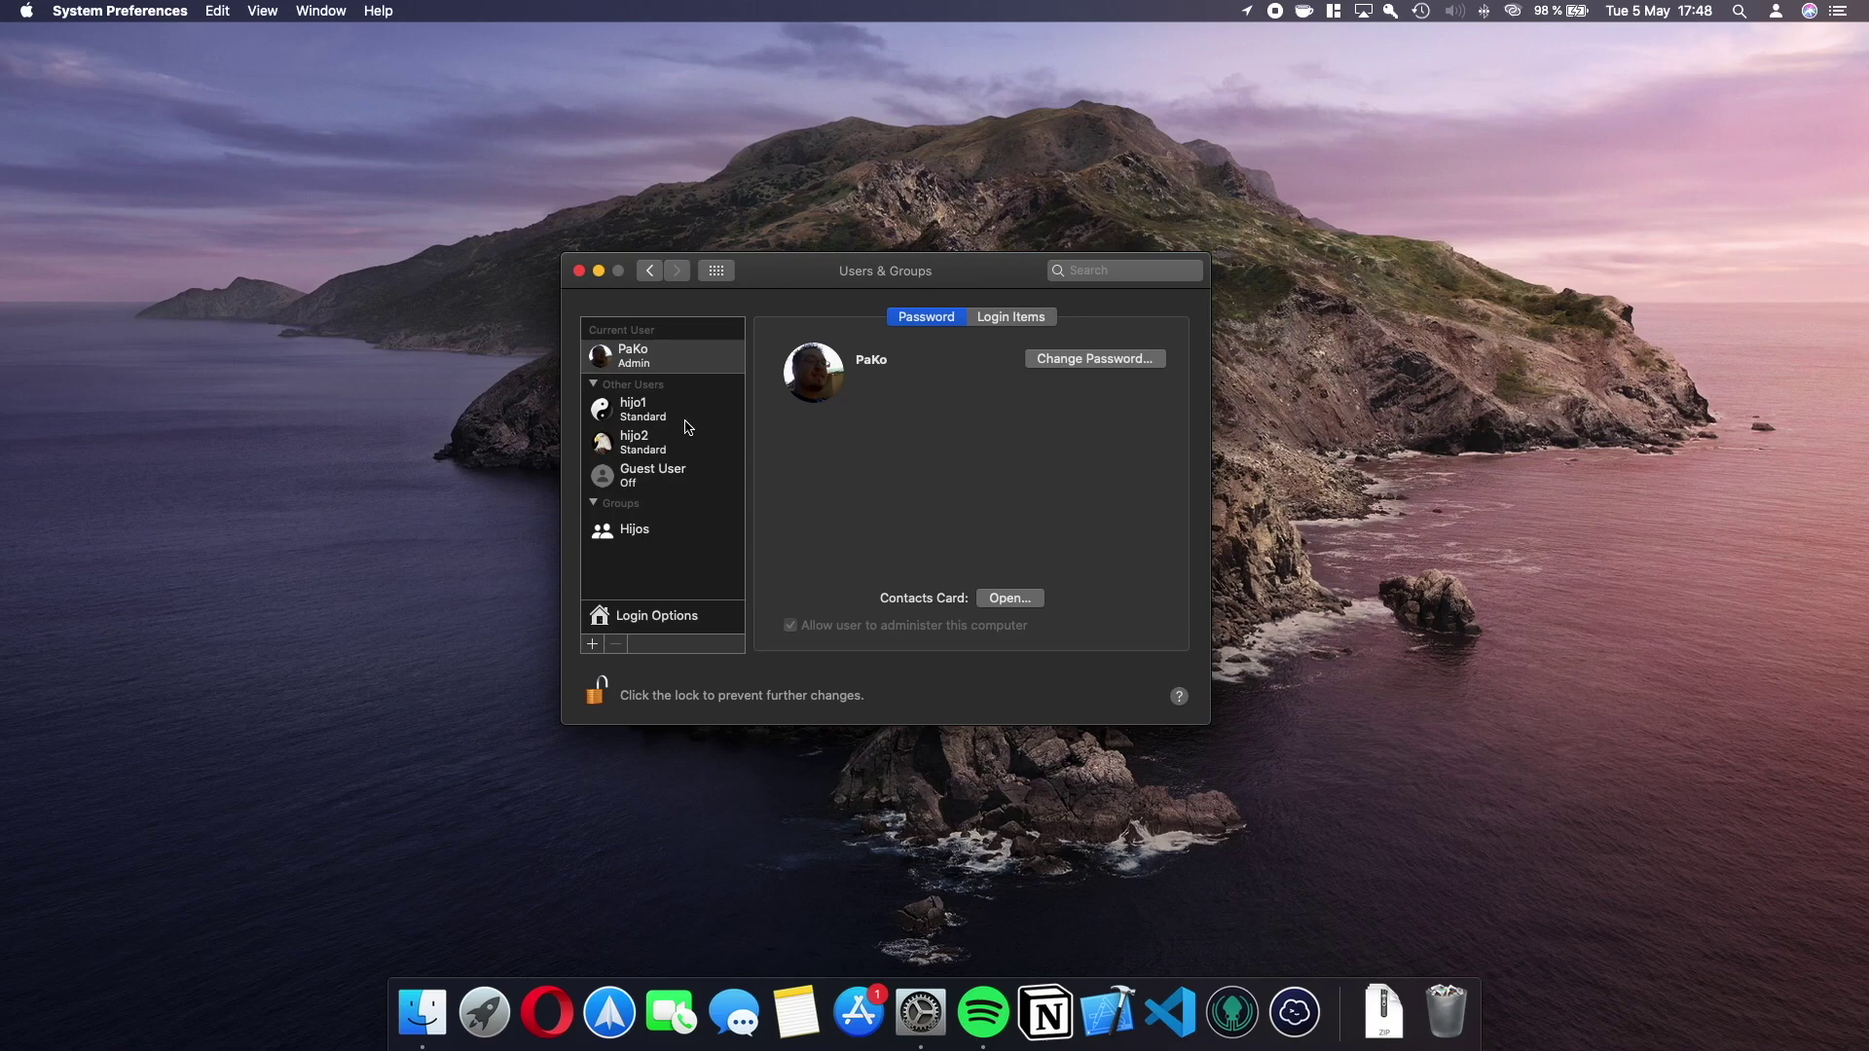
Open a new Finder window on the Users folder of Macintosh HD.
left_click(688, 427)
left_click(889, 802)
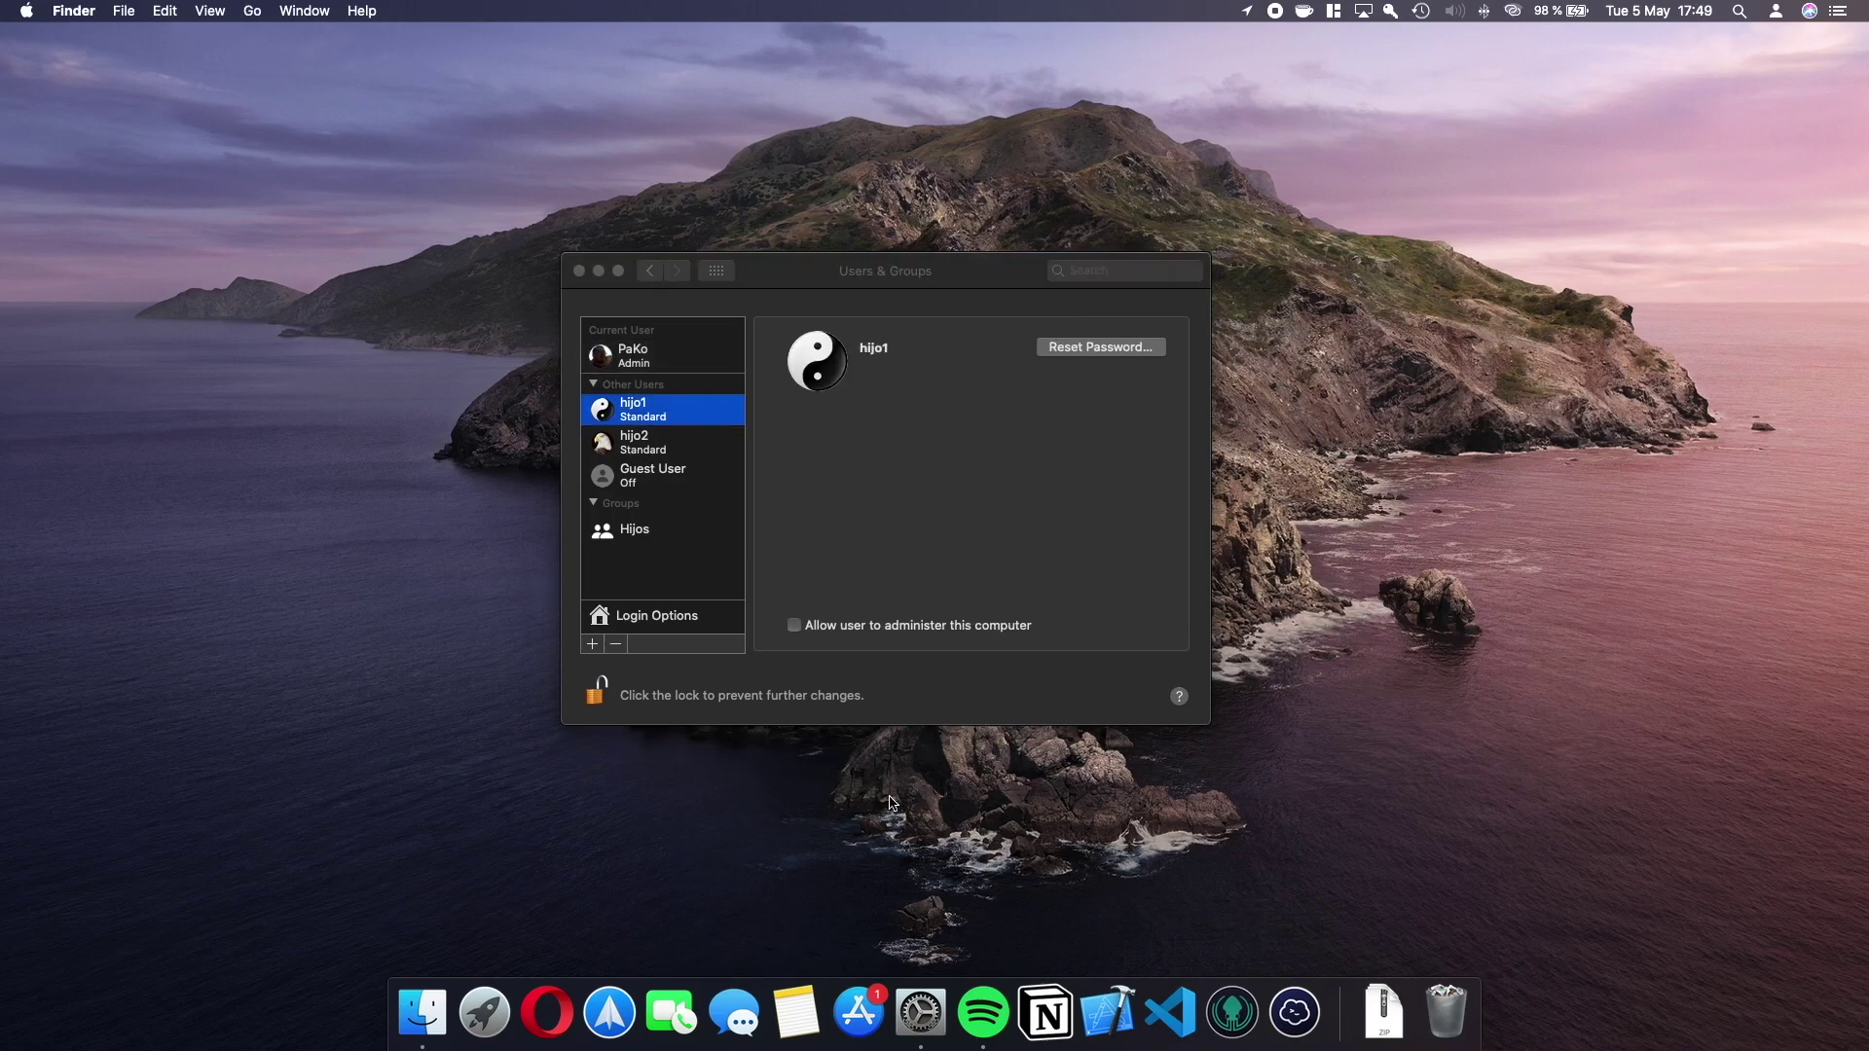
key("super+n")
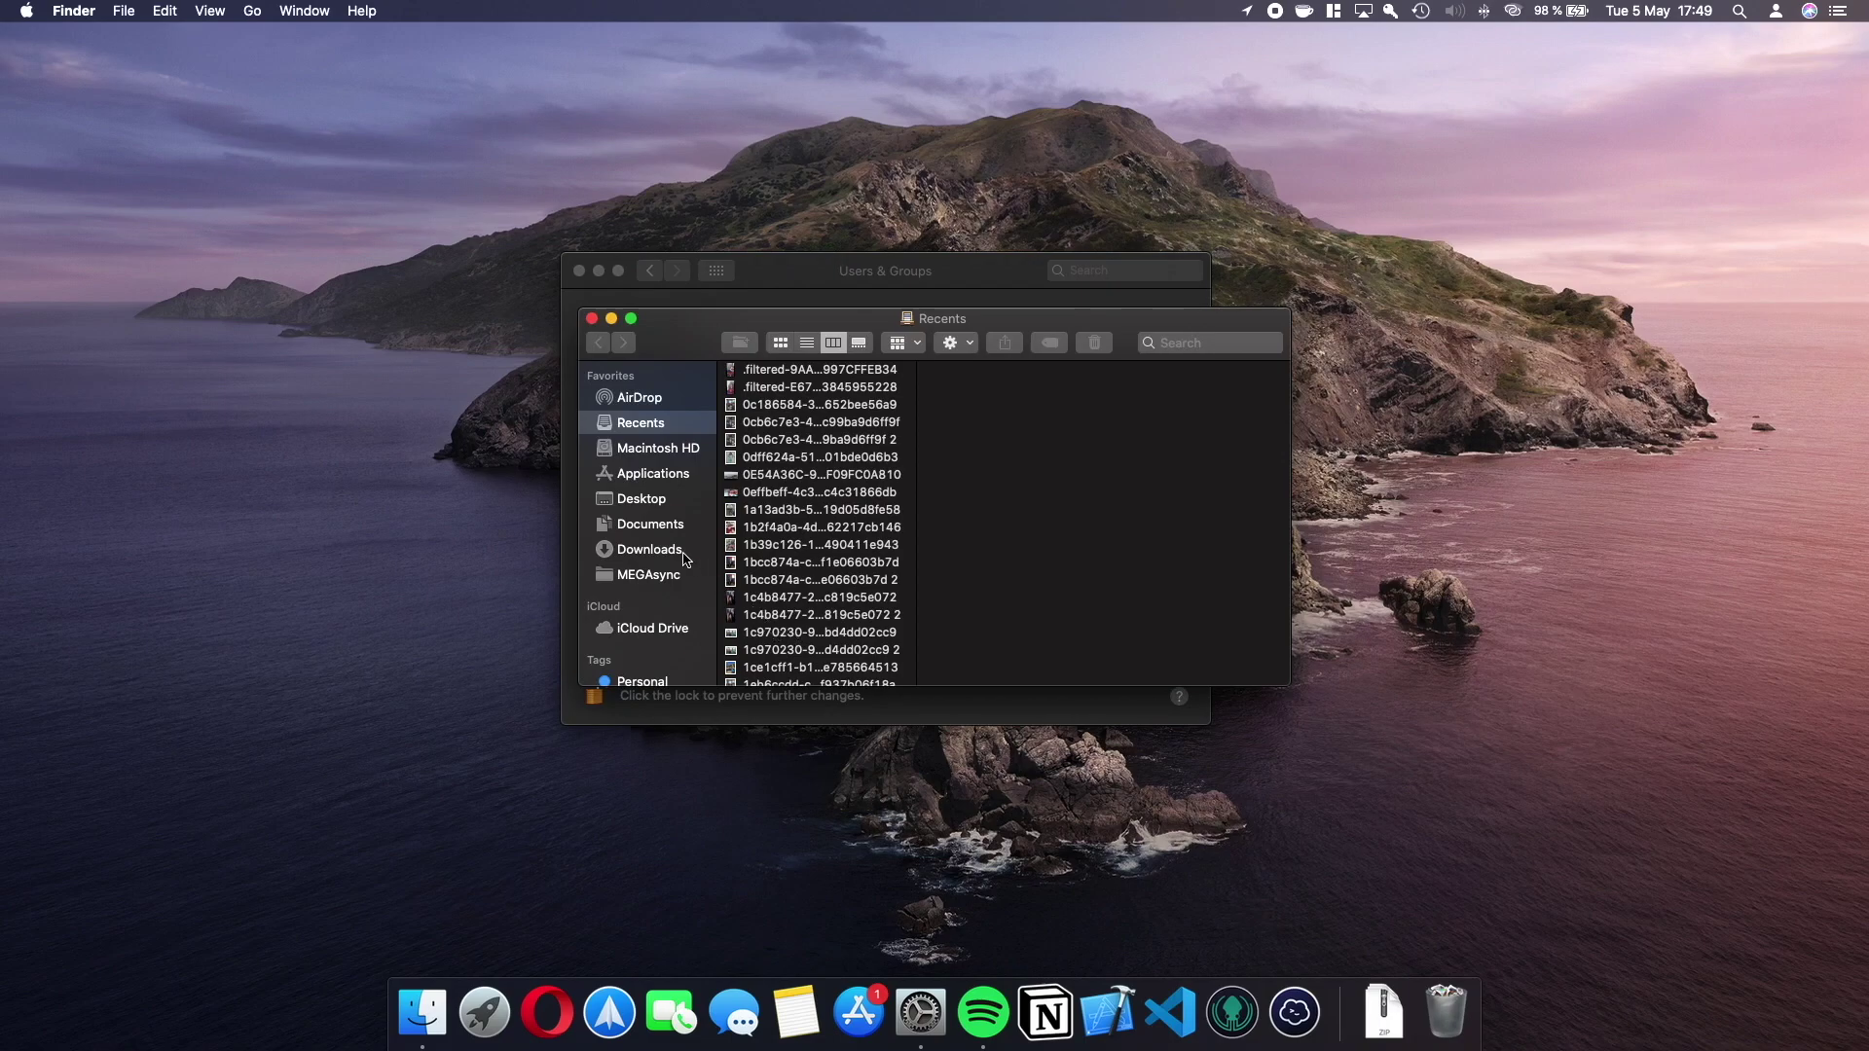
left_click(654, 448)
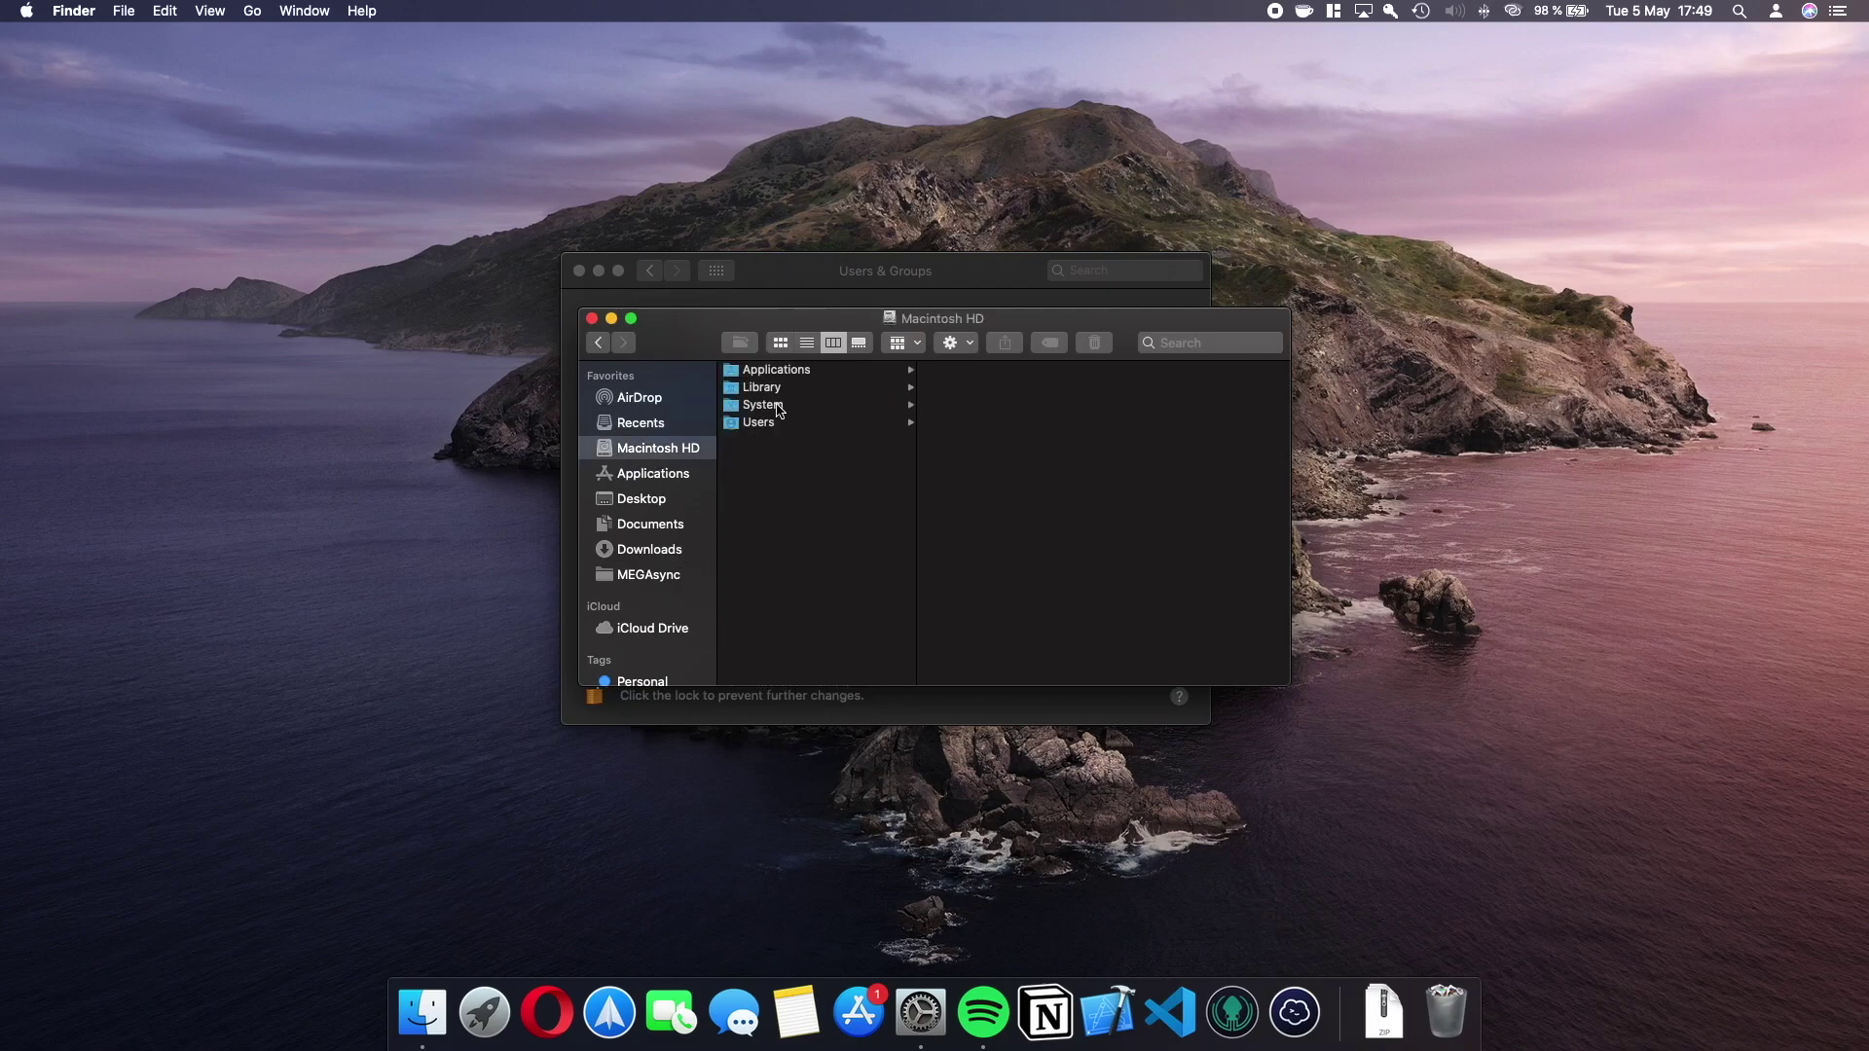
left_click(763, 405)
left_click(762, 425)
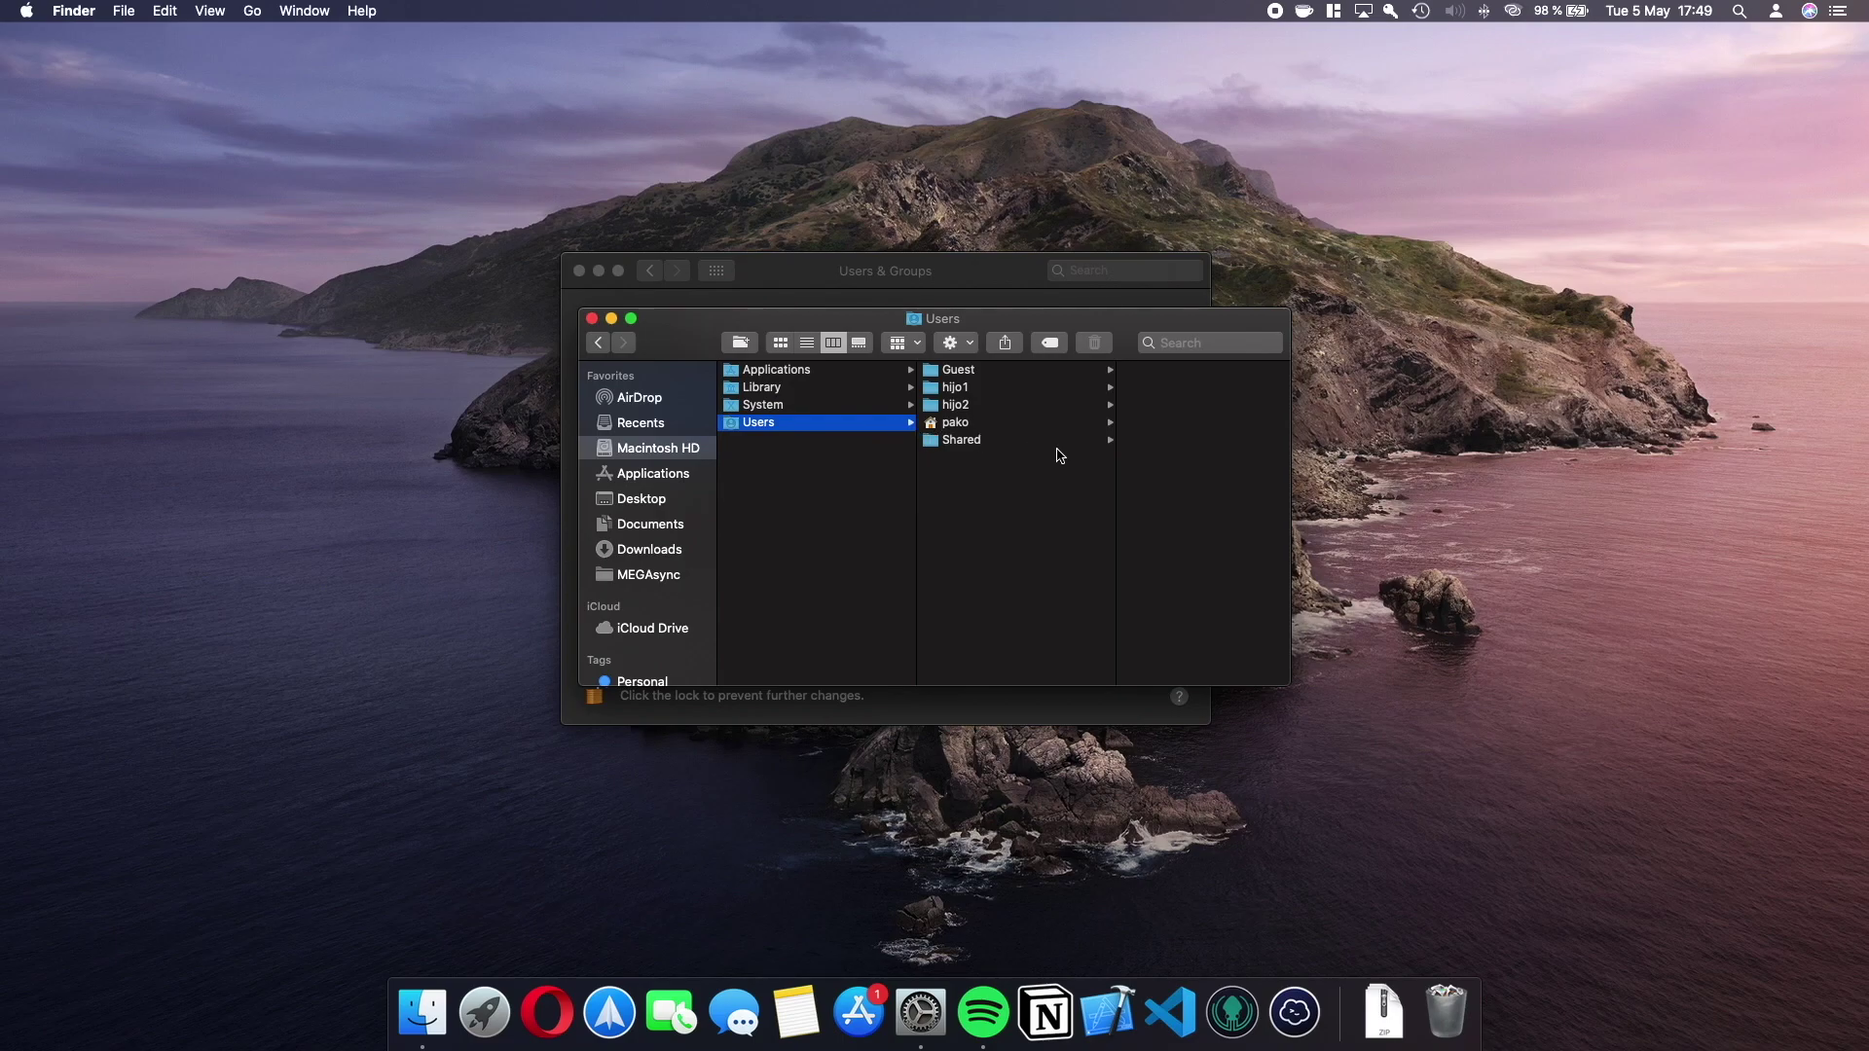
Inspect the hijo1 and hijo2 home folders, then return to Users & Groups.
left_click(964, 388)
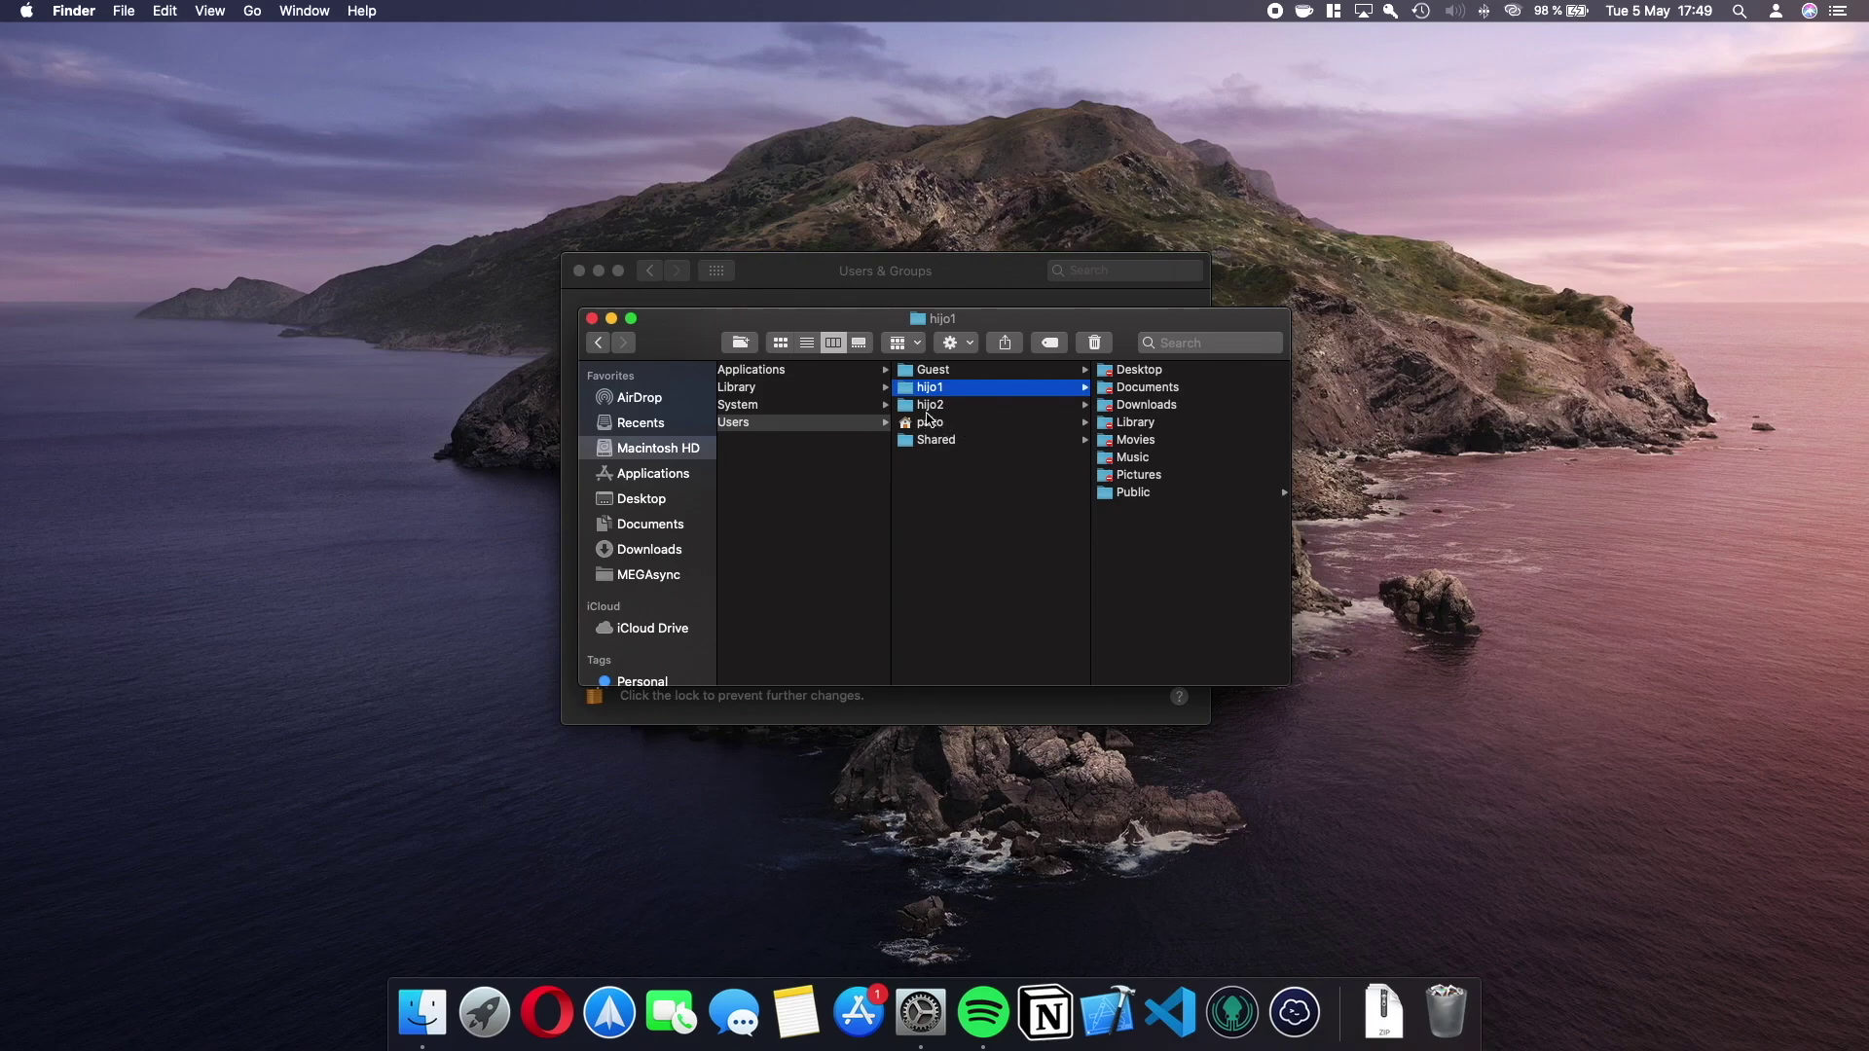
left_click(932, 410)
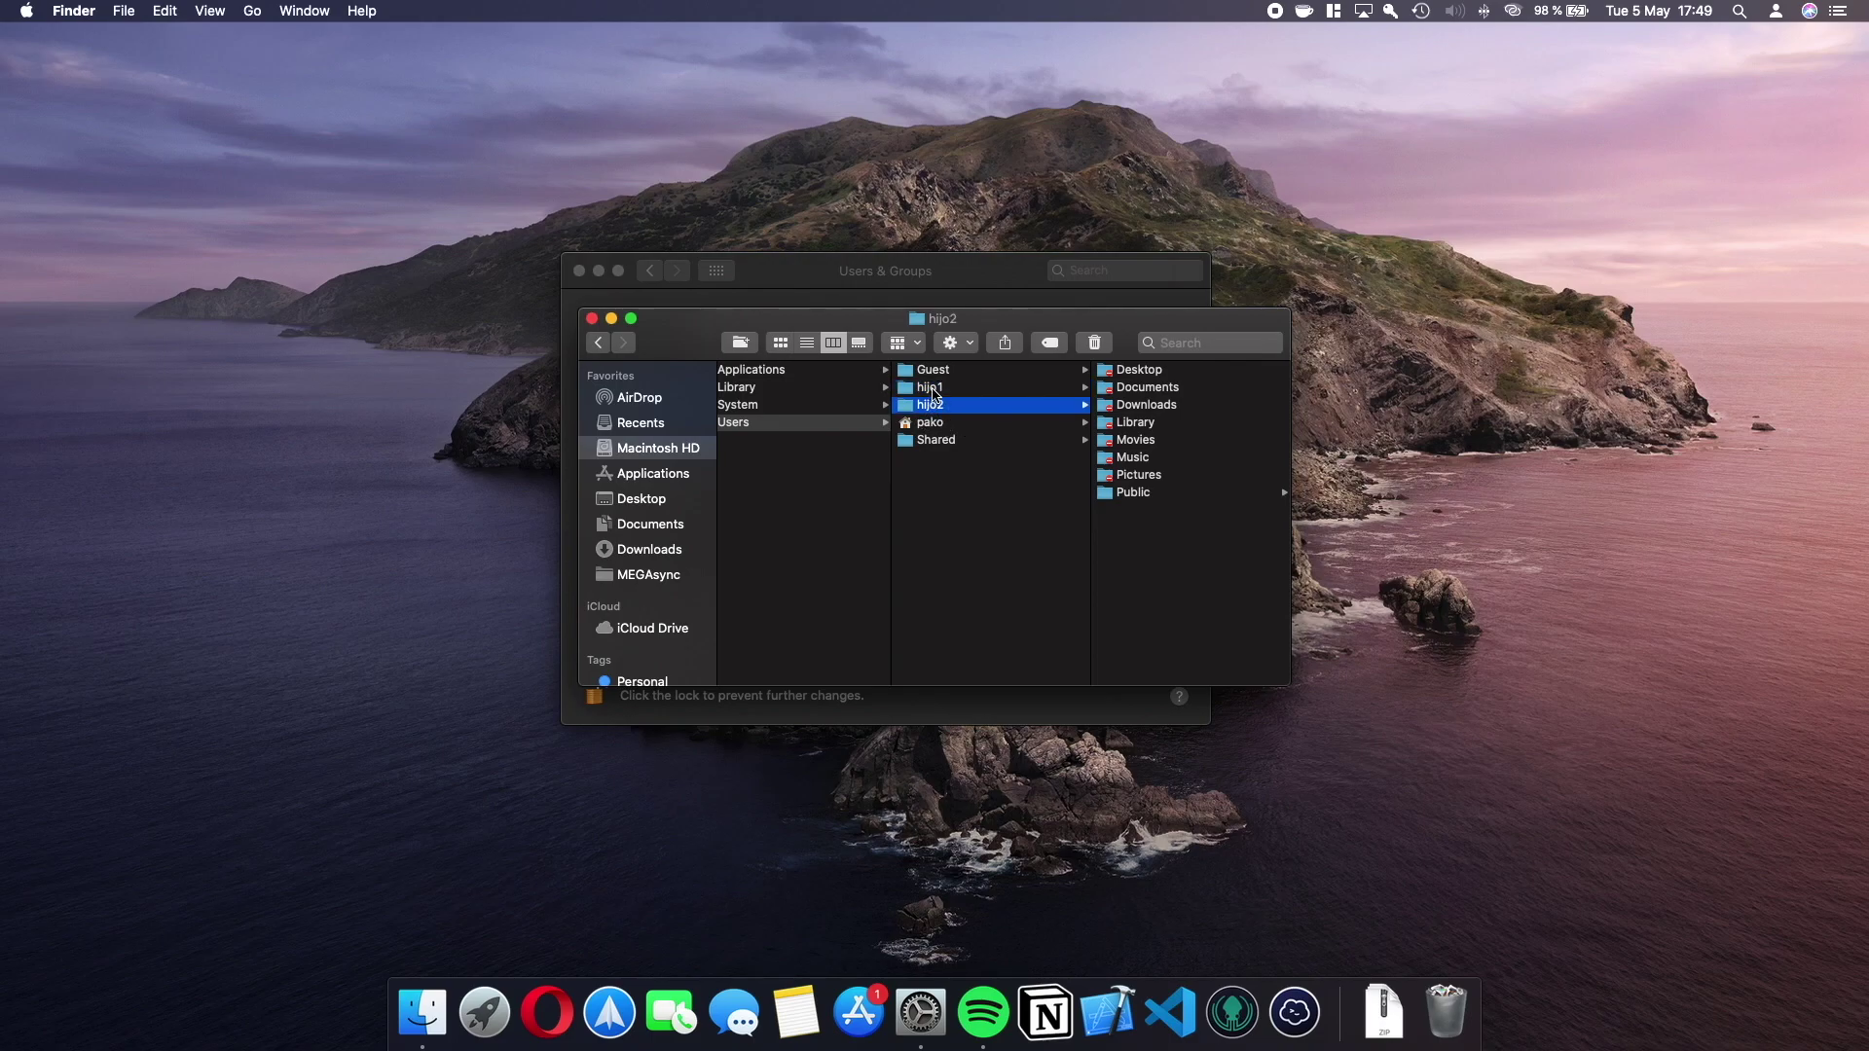
left_click(965, 275)
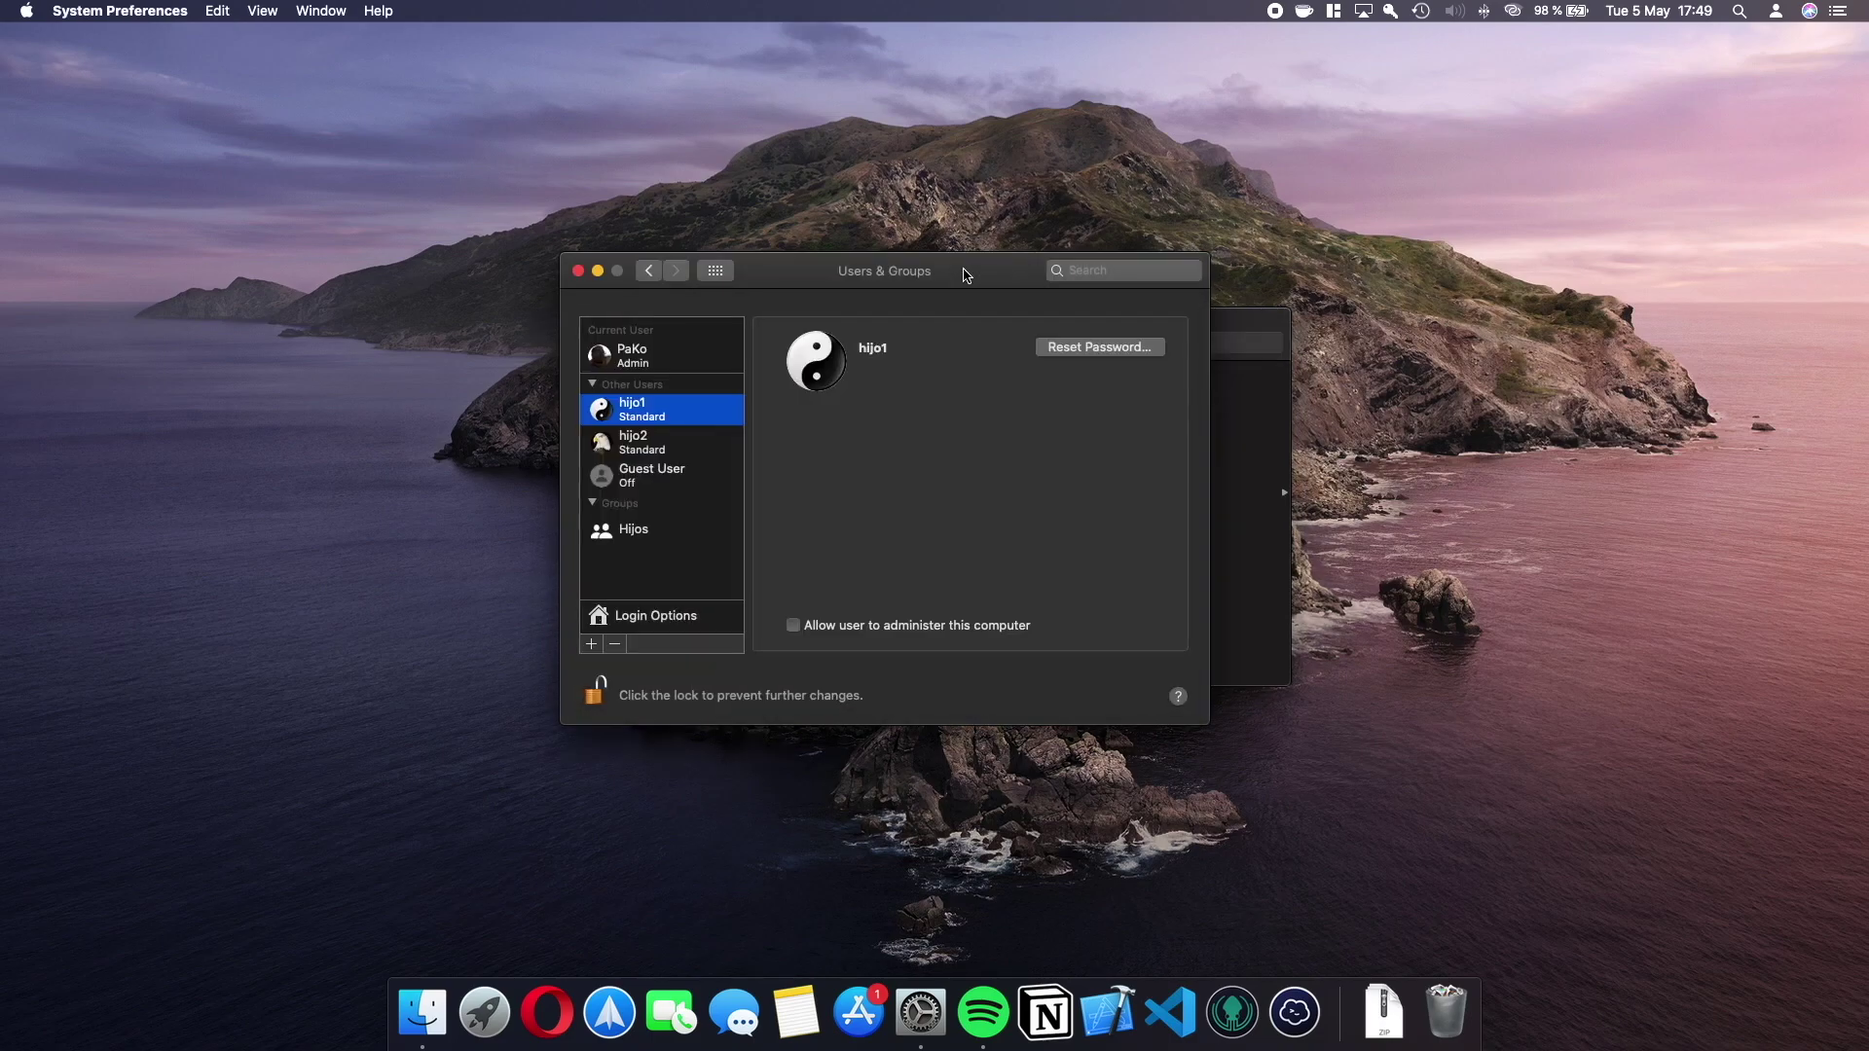
Delete the Hijos group.
left_click(667, 532)
left_click(614, 645)
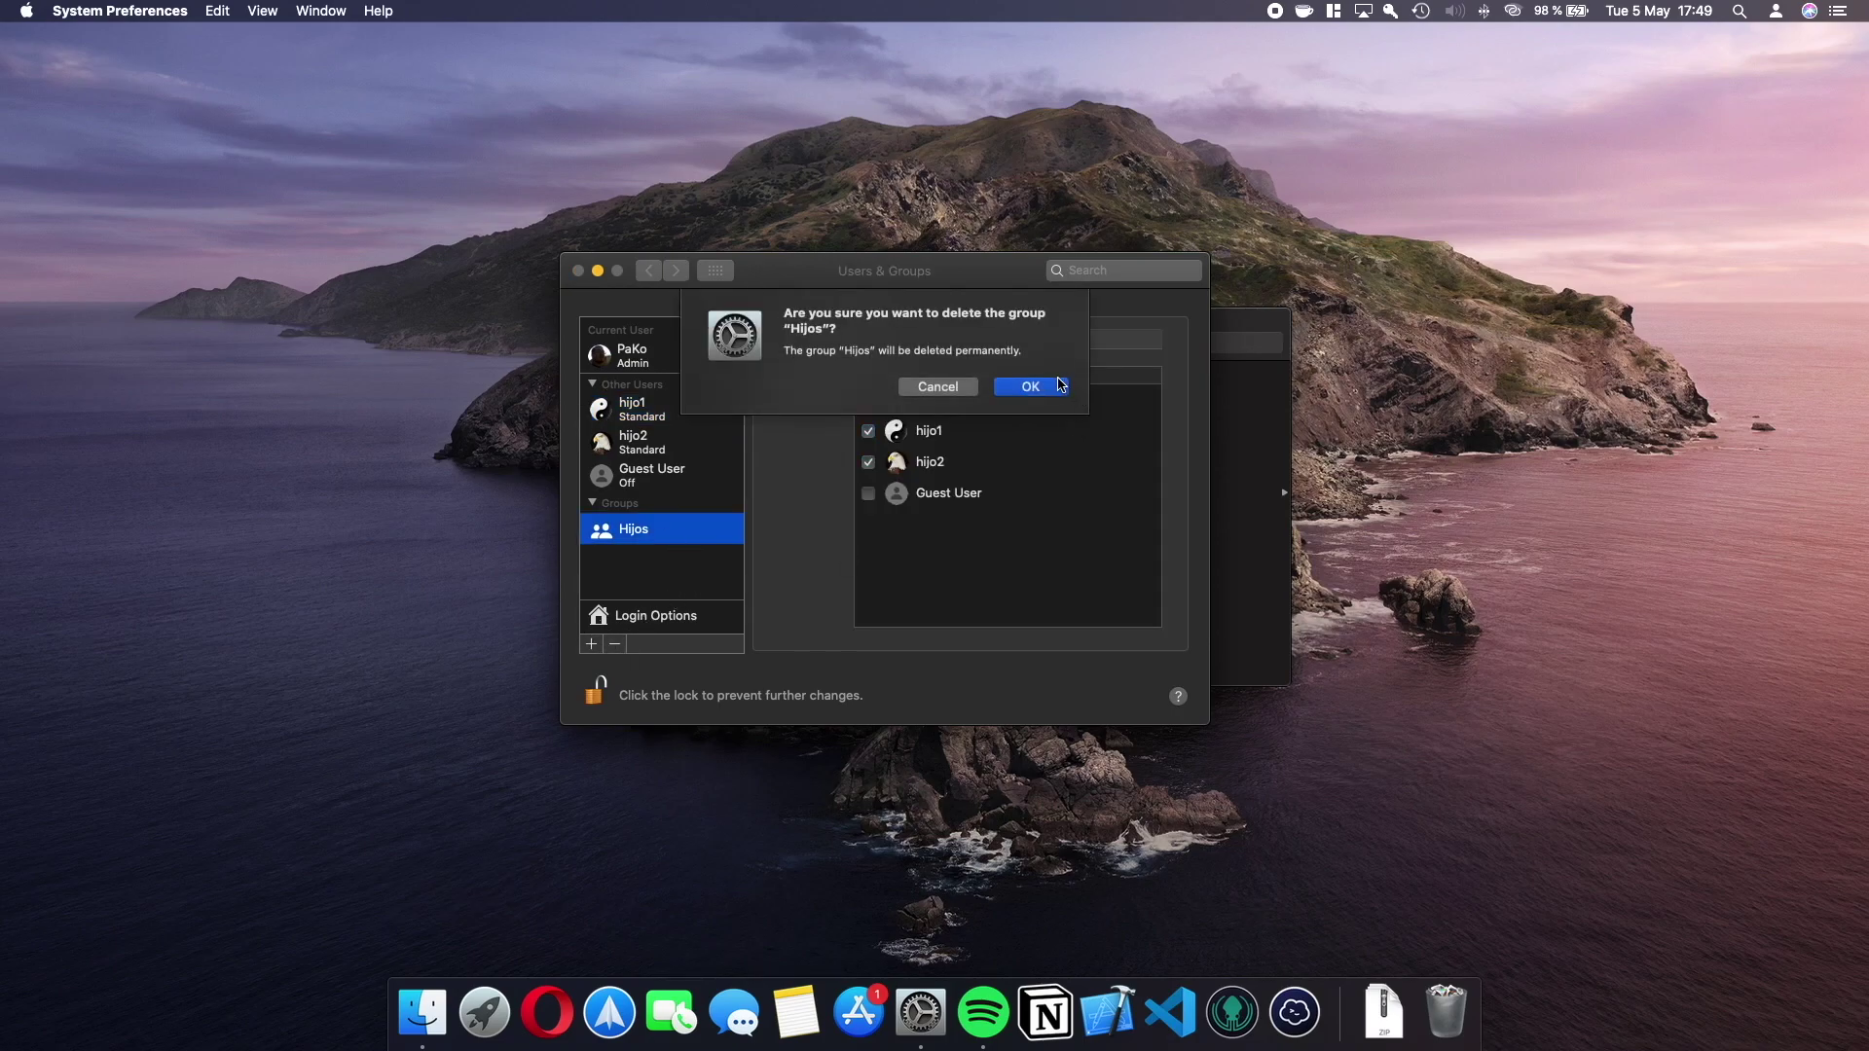
left_click(1052, 386)
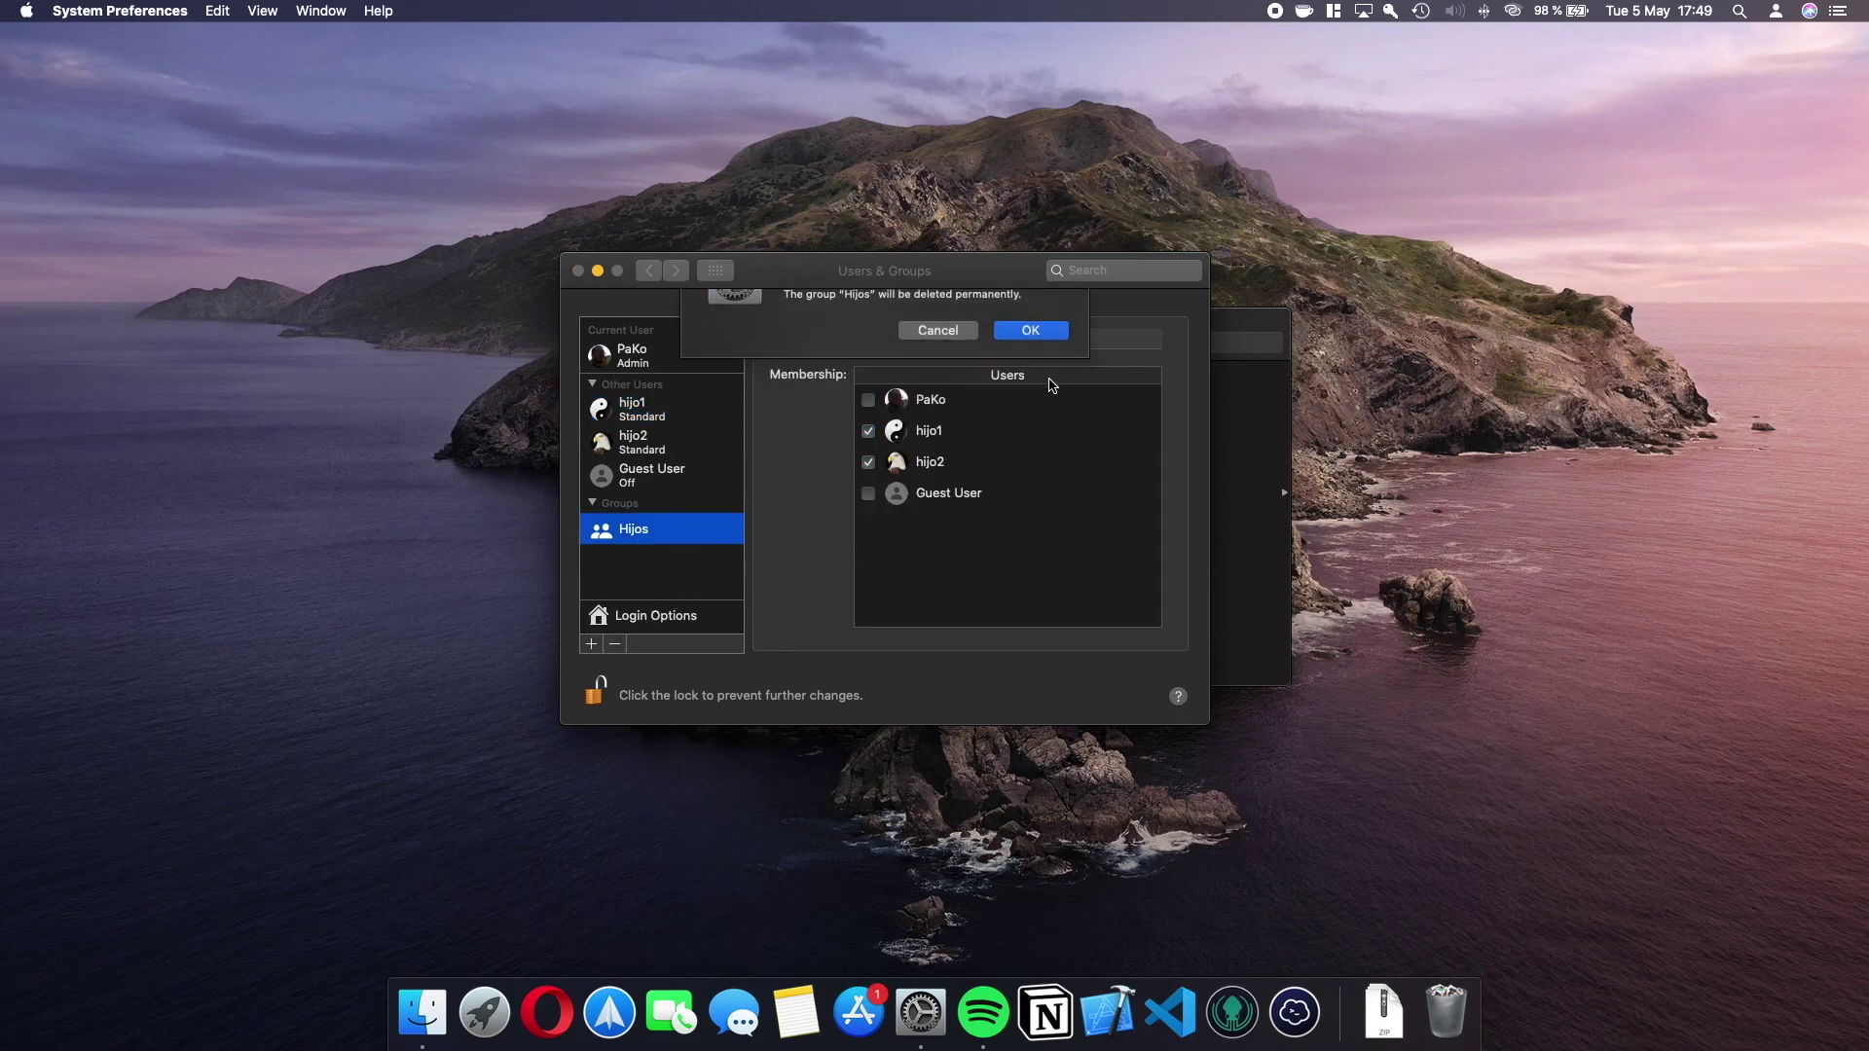
Delete the hijo2 account along with its home folder, checking the result in Finder.
left_click(670, 448)
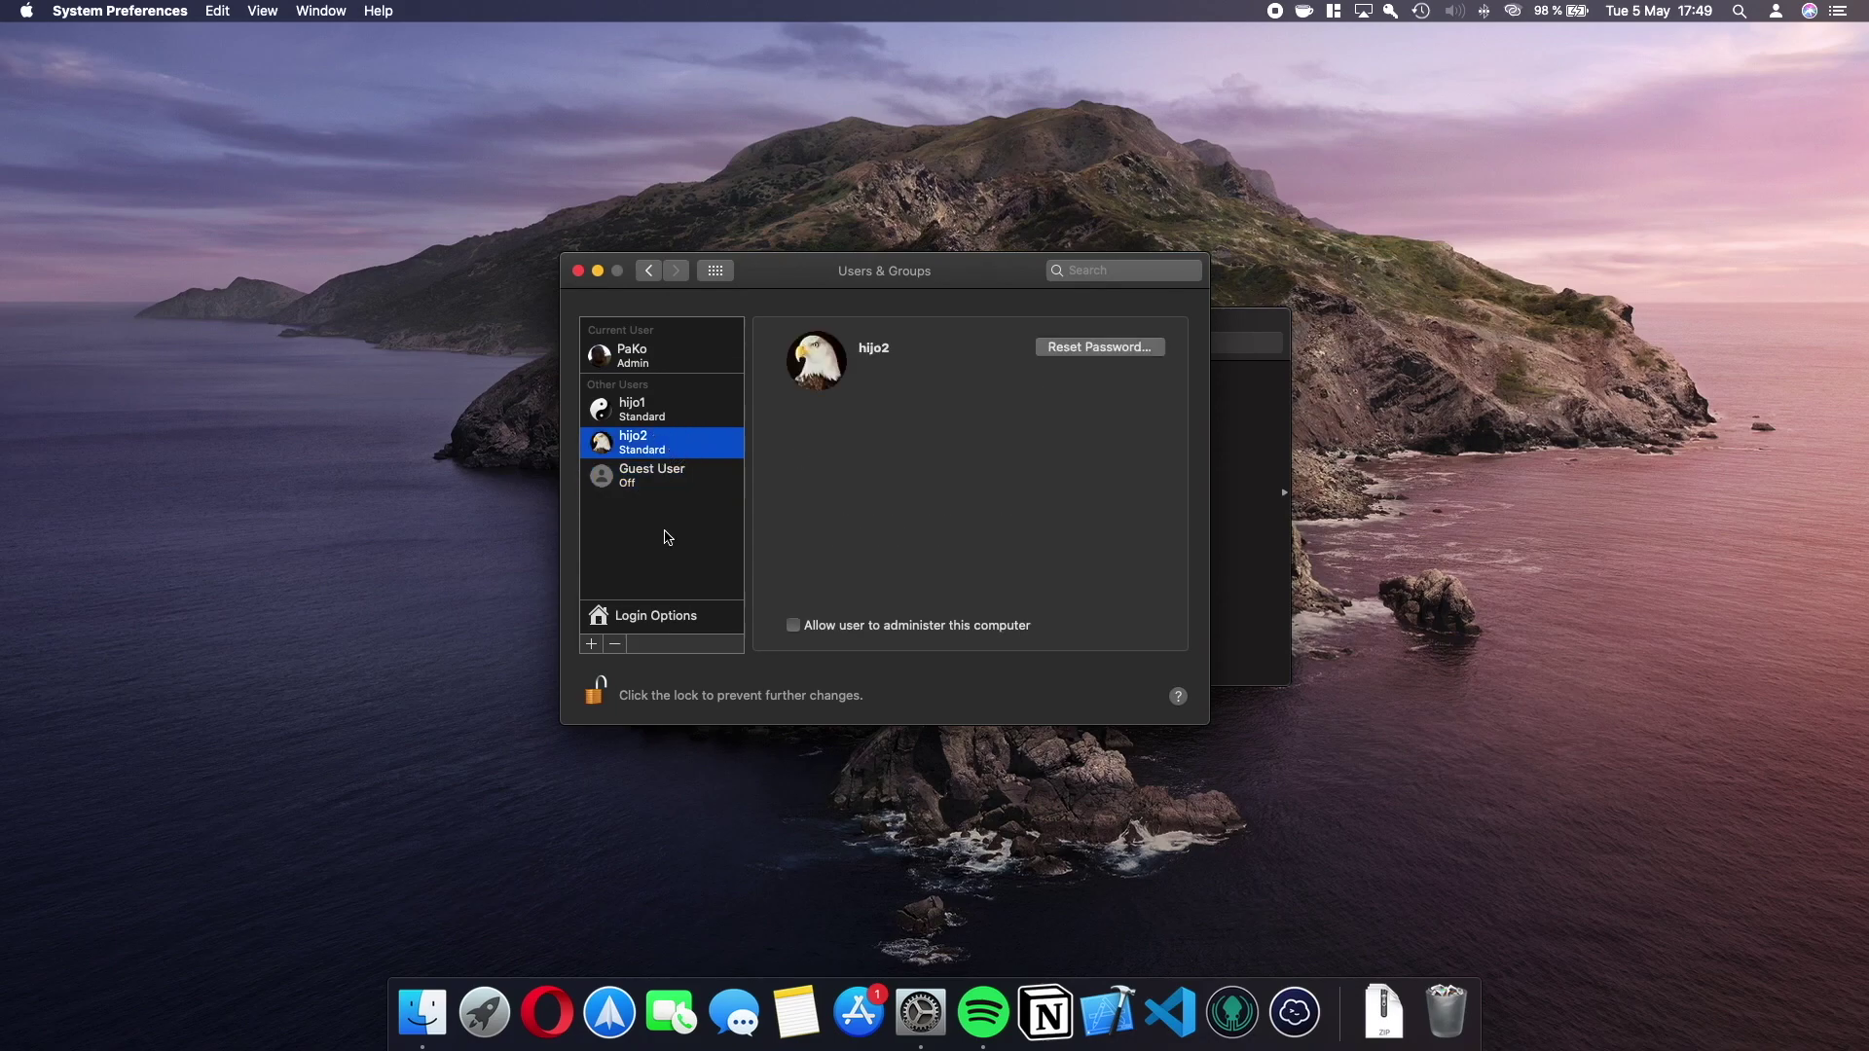
left_click(614, 644)
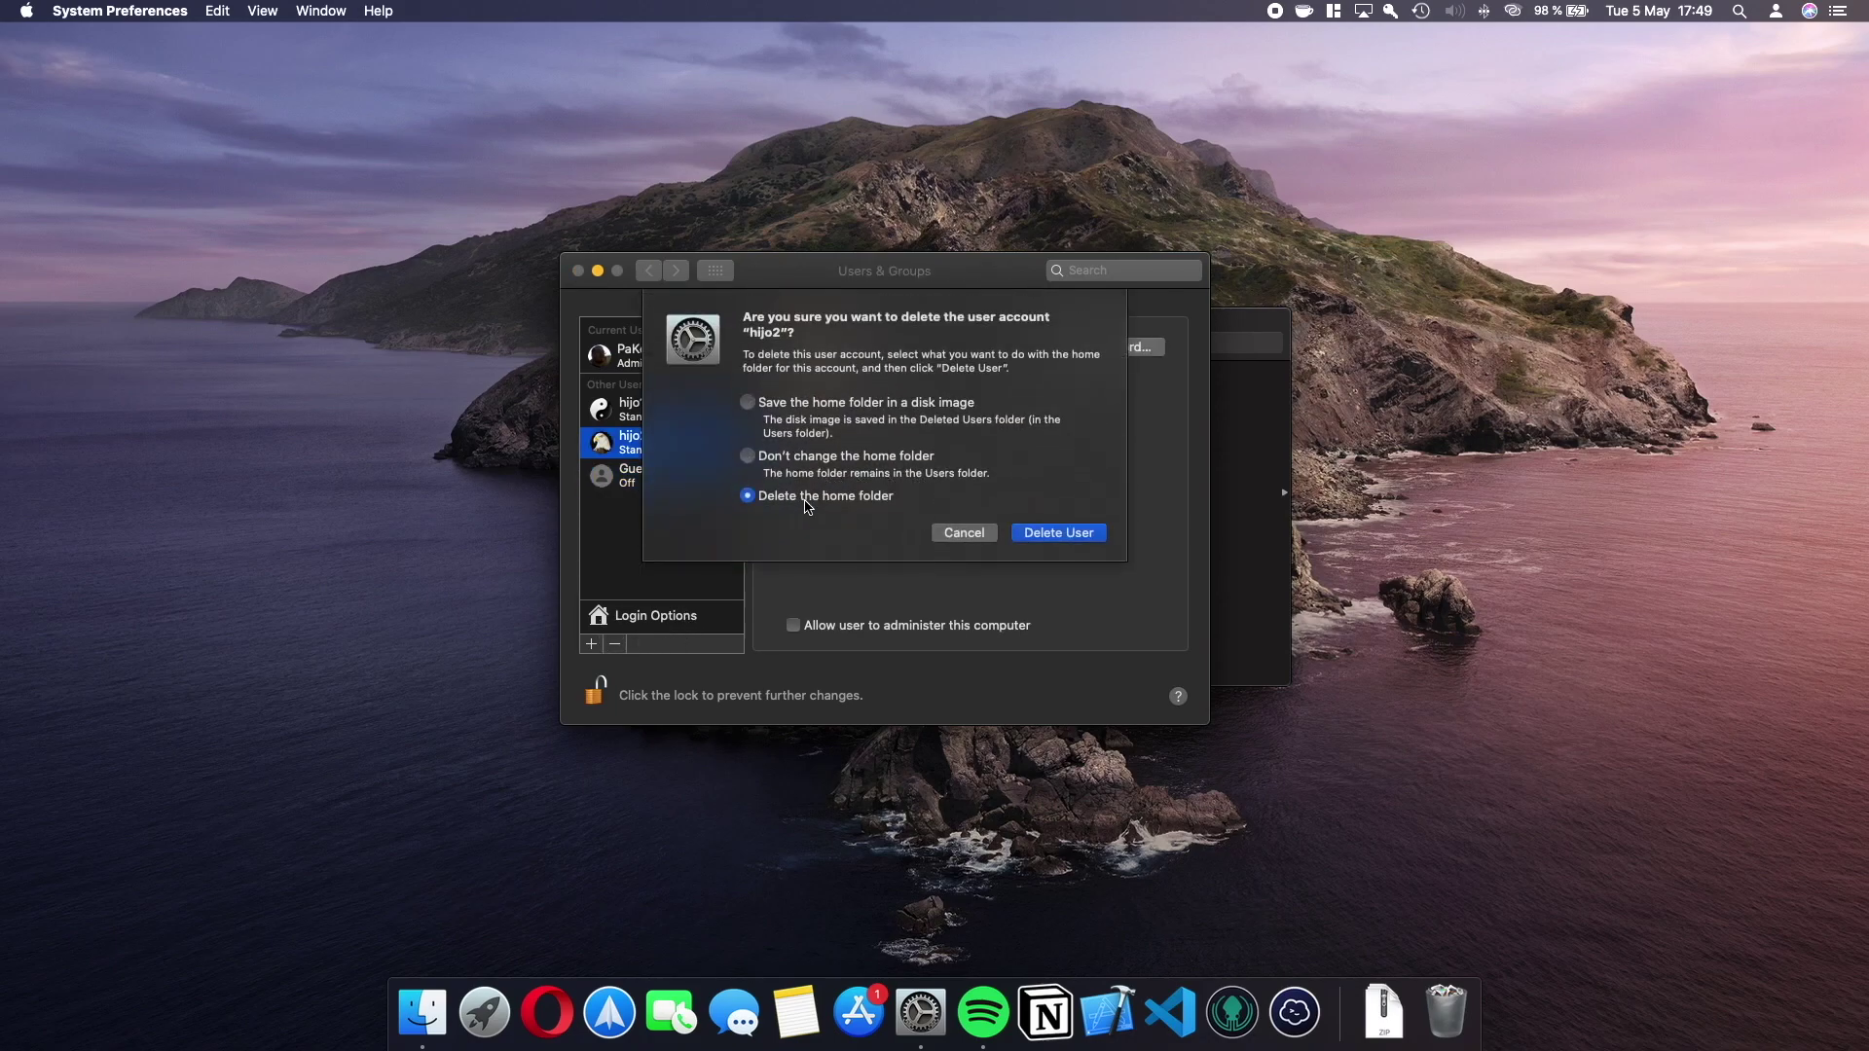
left_click(1038, 535)
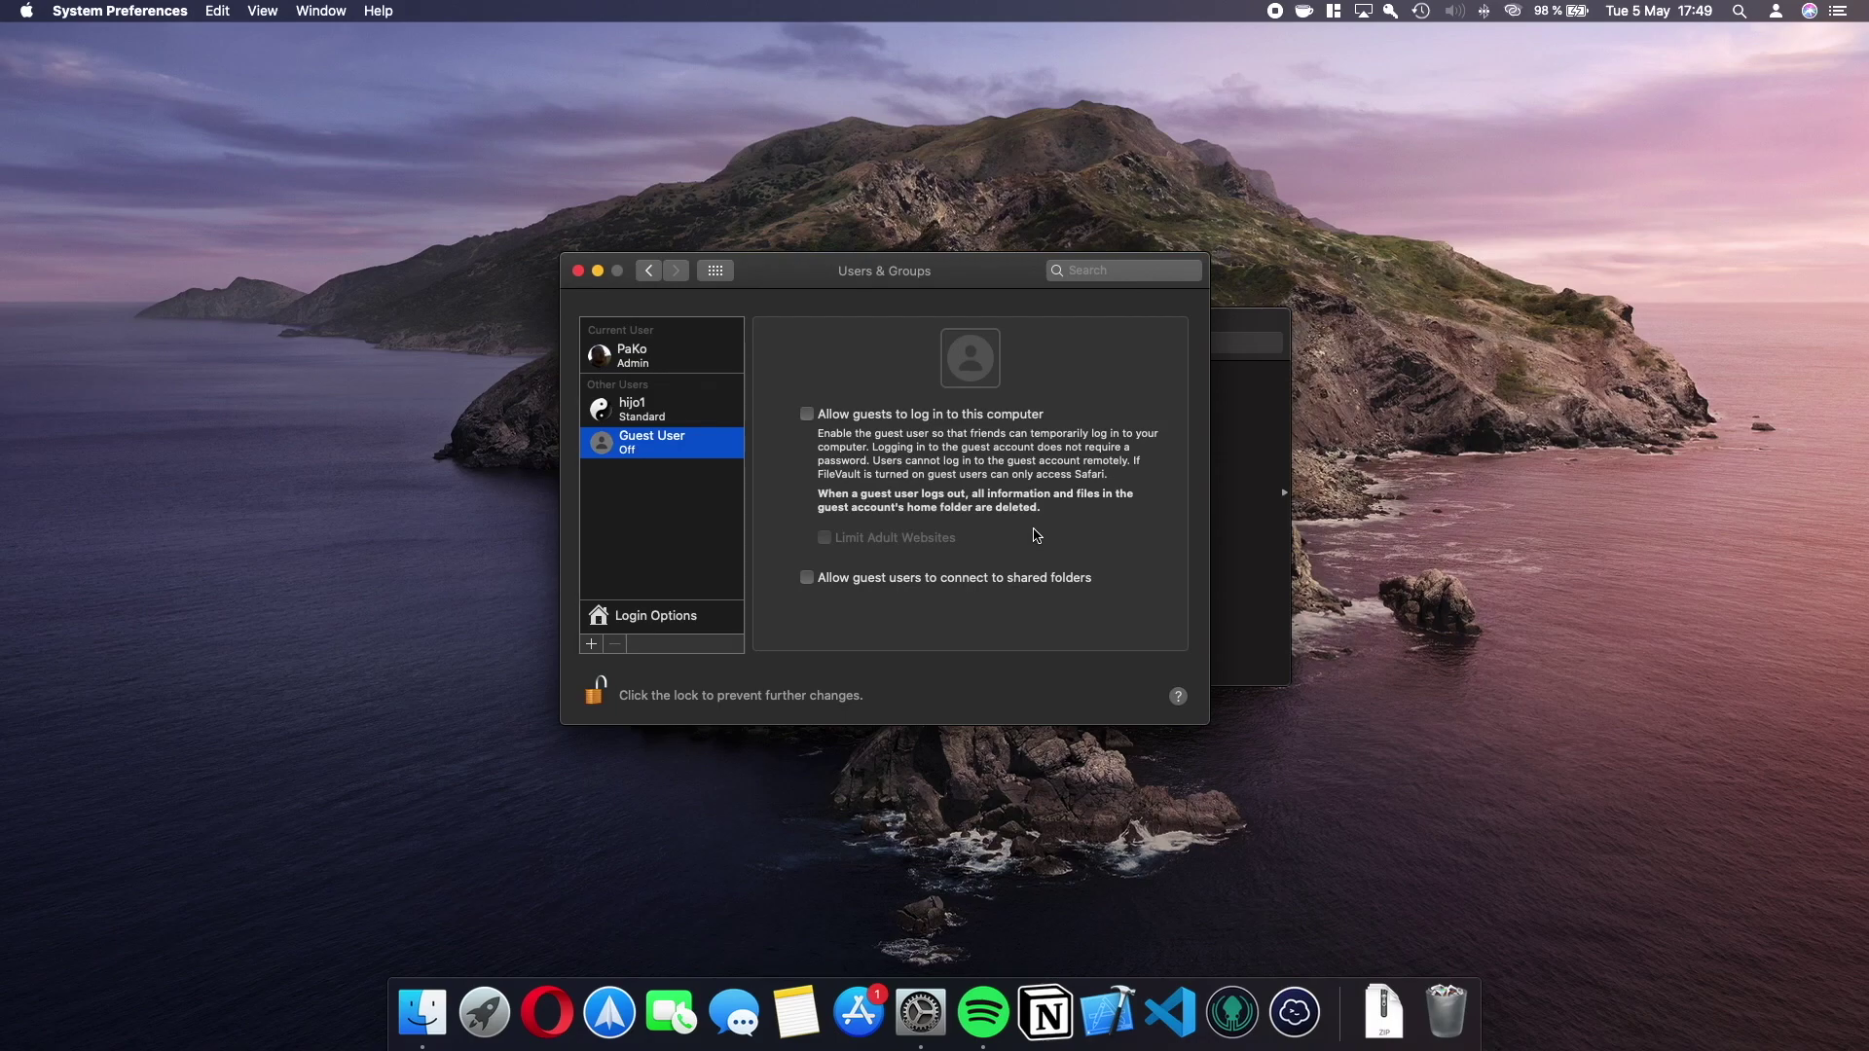
left_click(1237, 482)
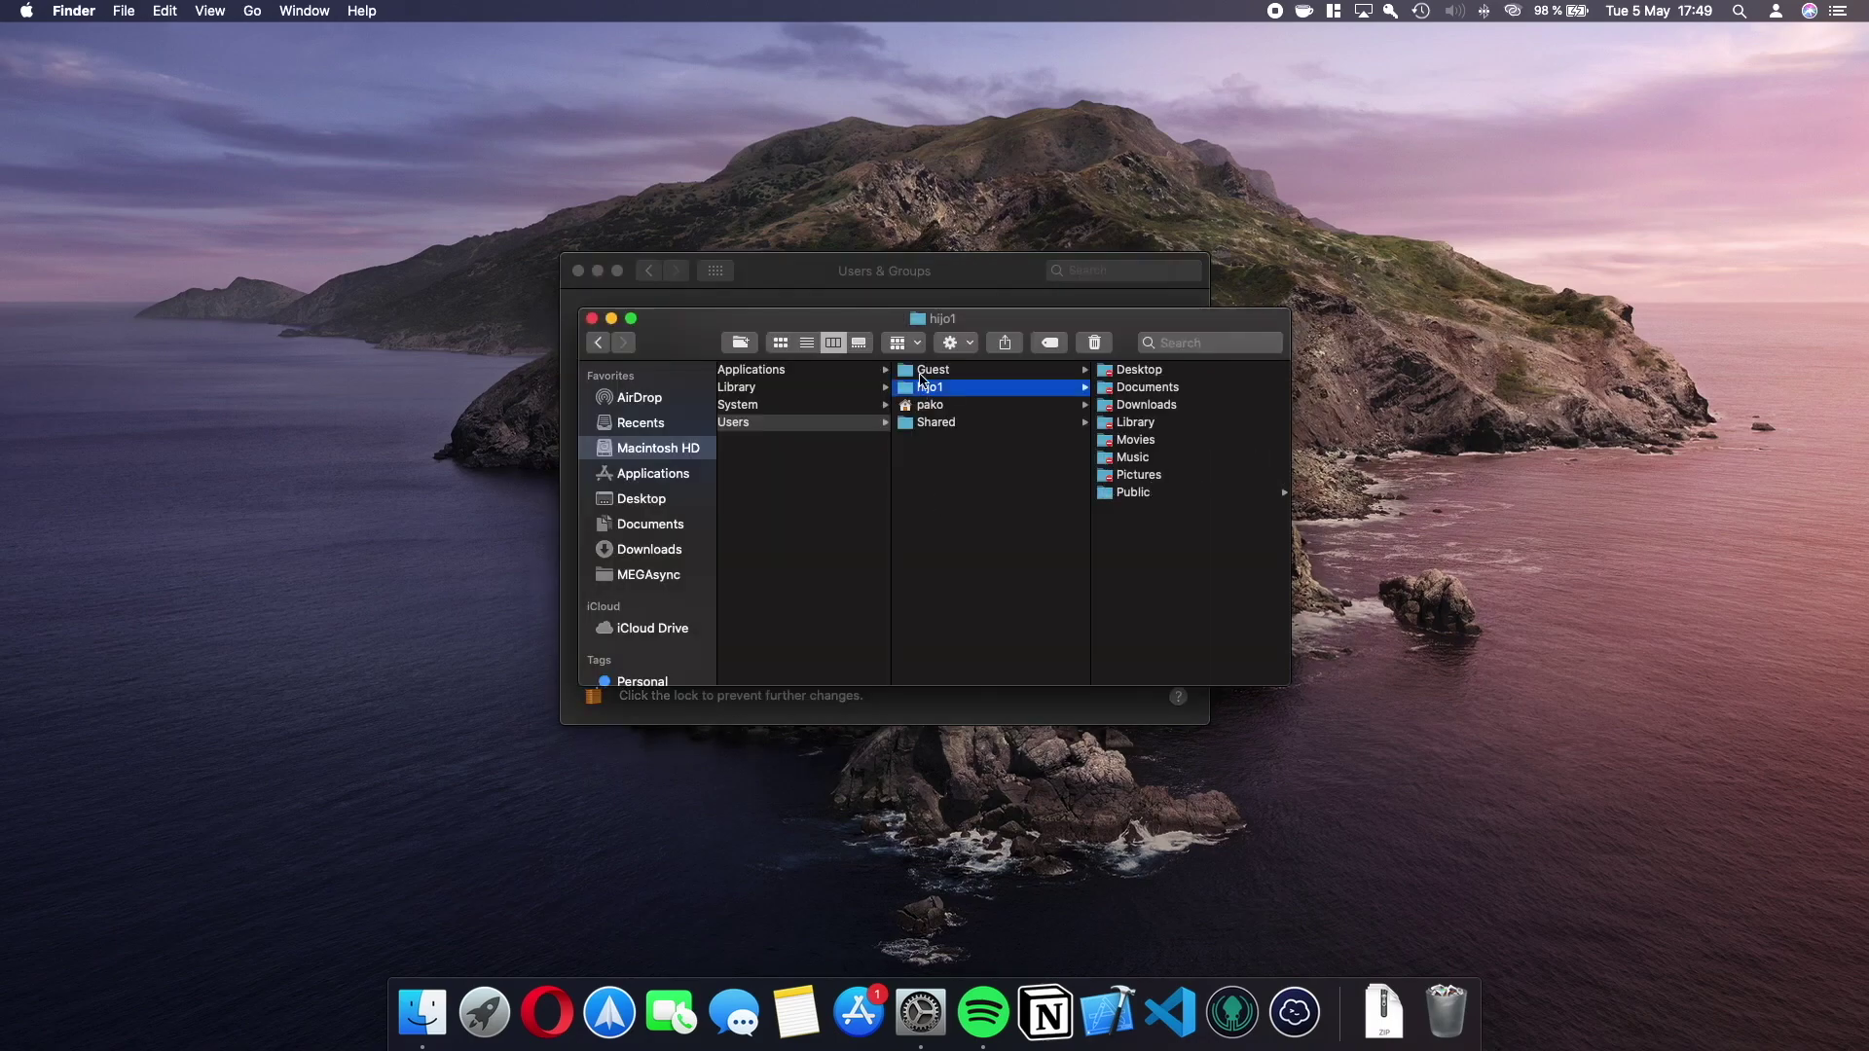
left_click(969, 272)
Delete the hijo1 account and its home folder, leaving only the admin account.
left_click(656, 416)
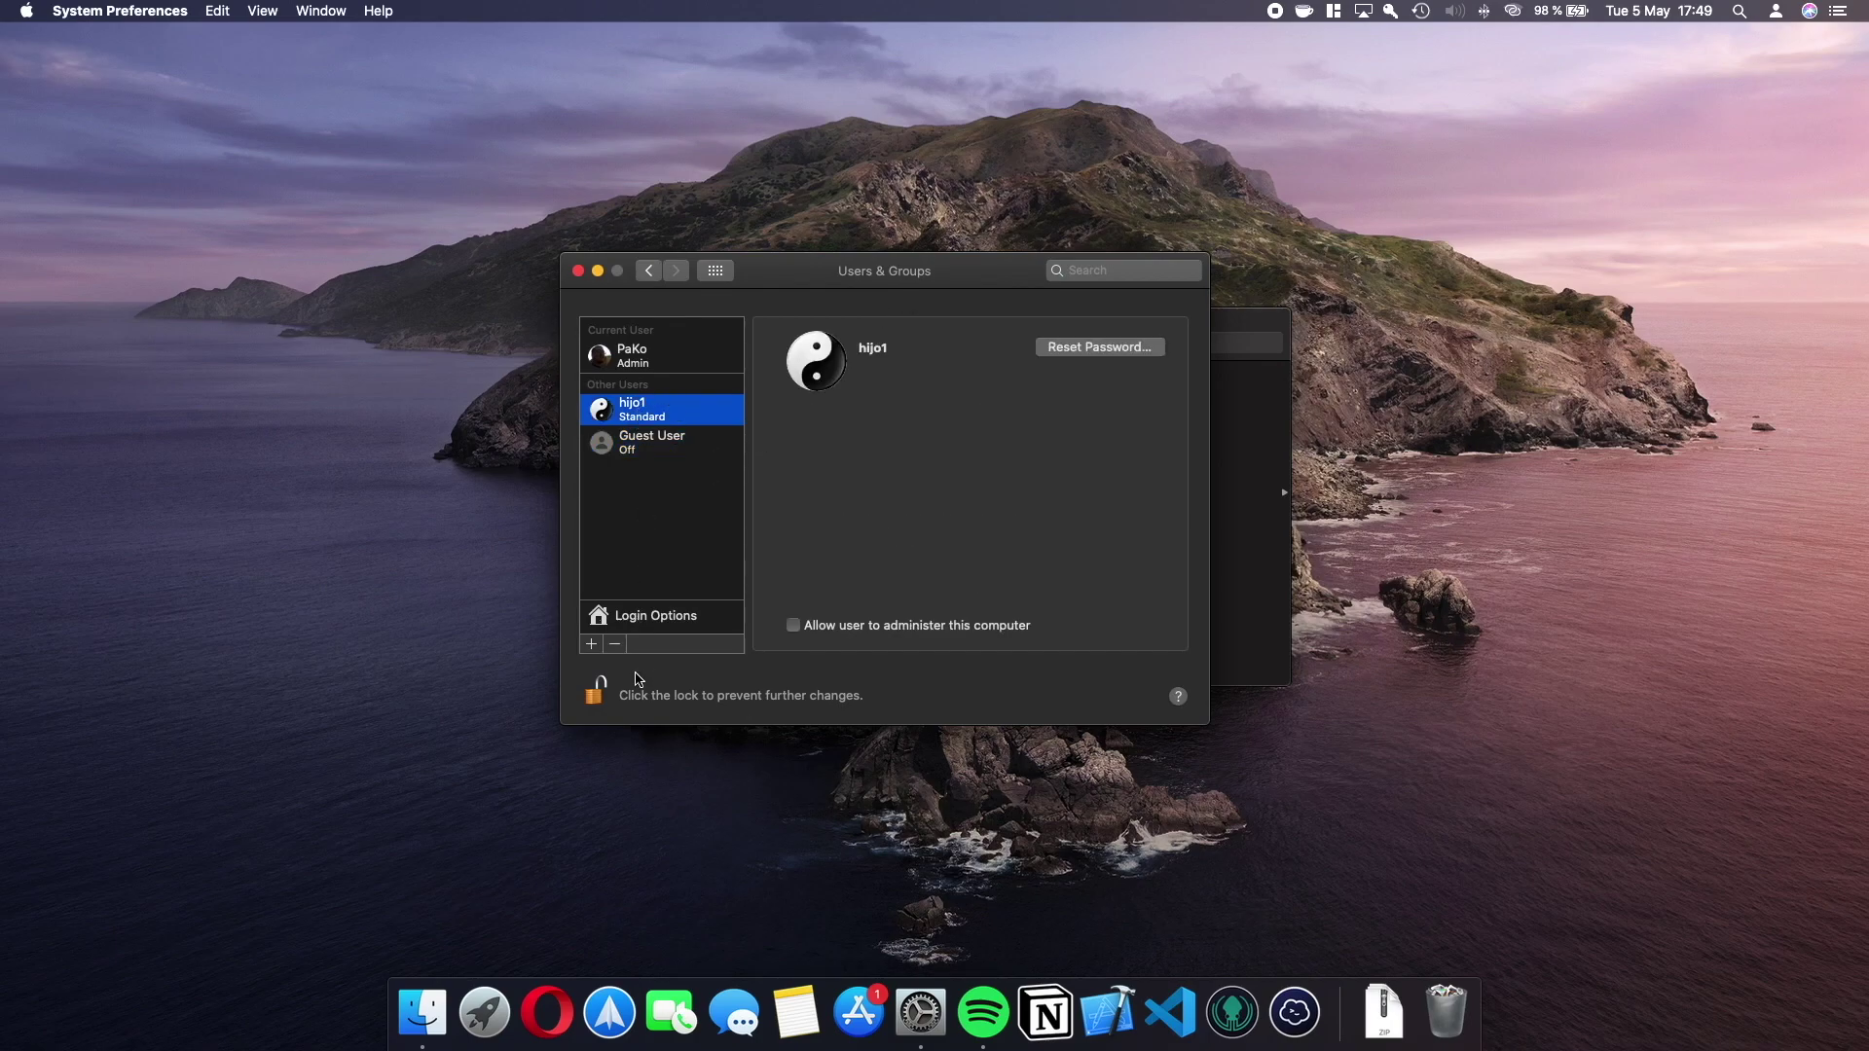
left_click(614, 644)
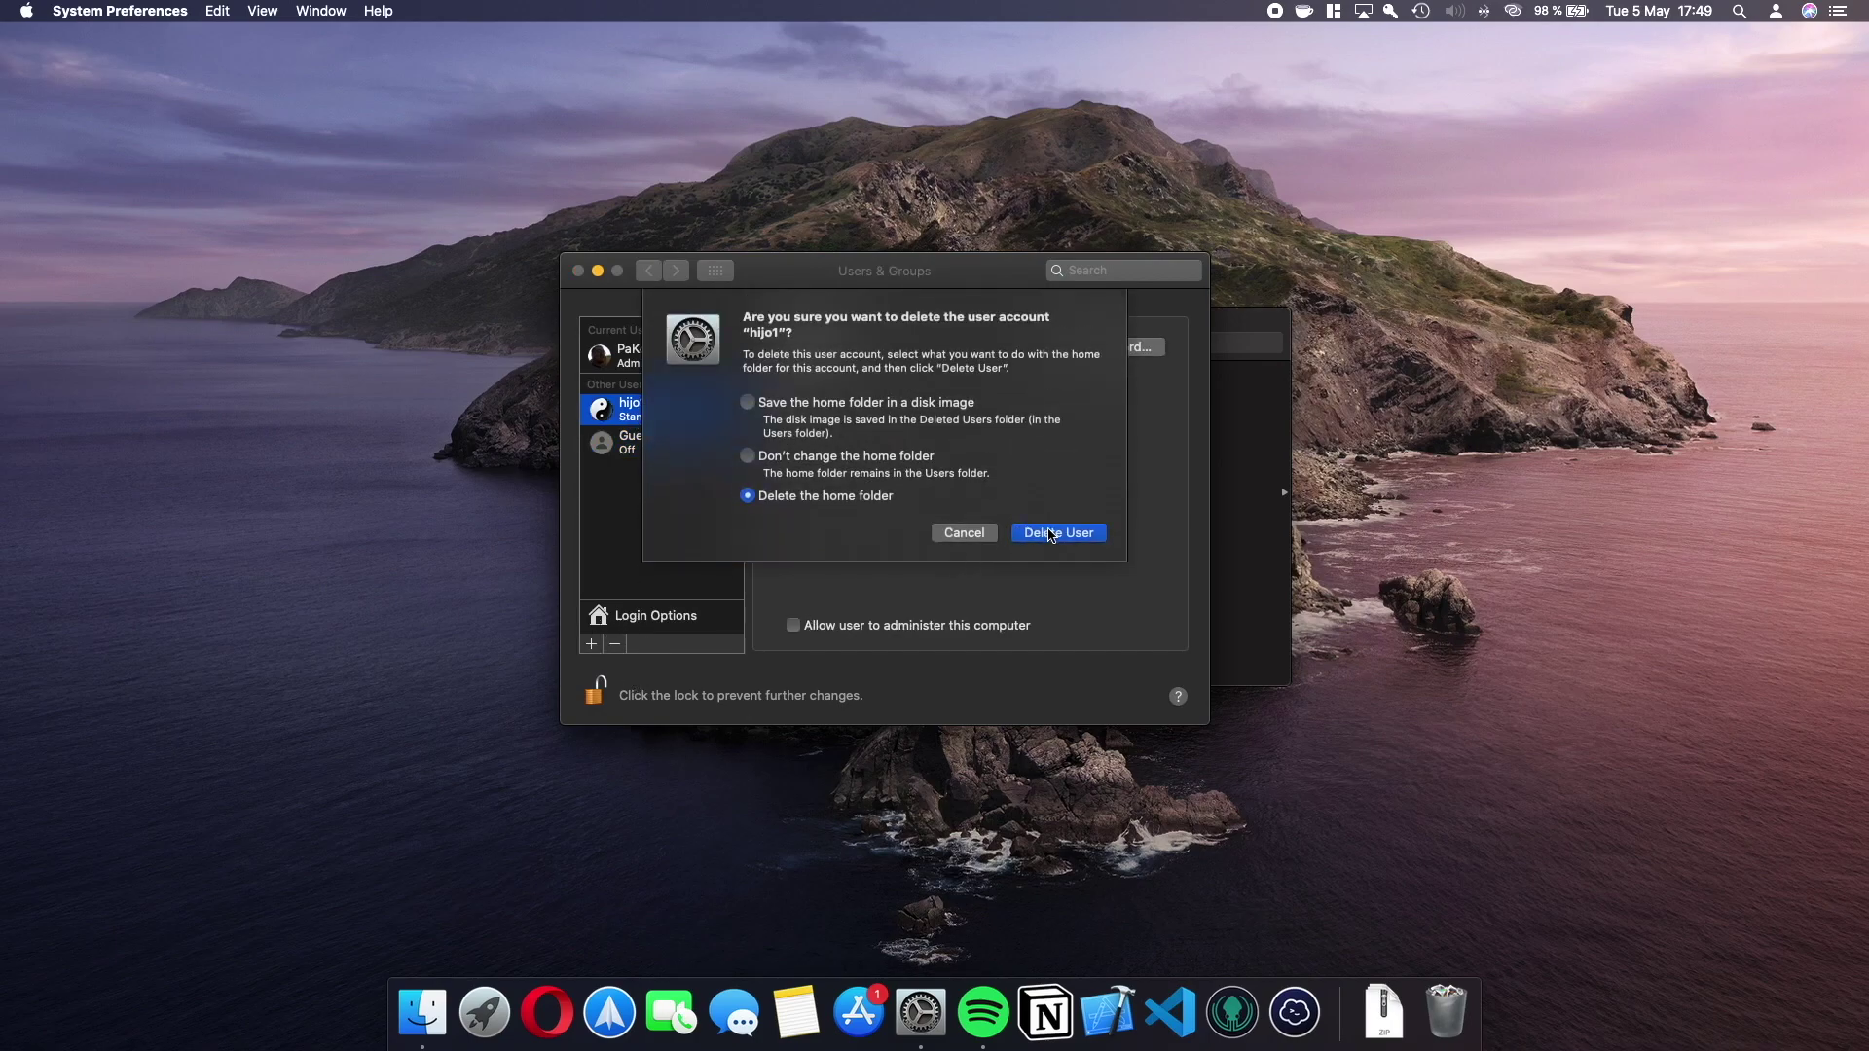
left_click(1051, 535)
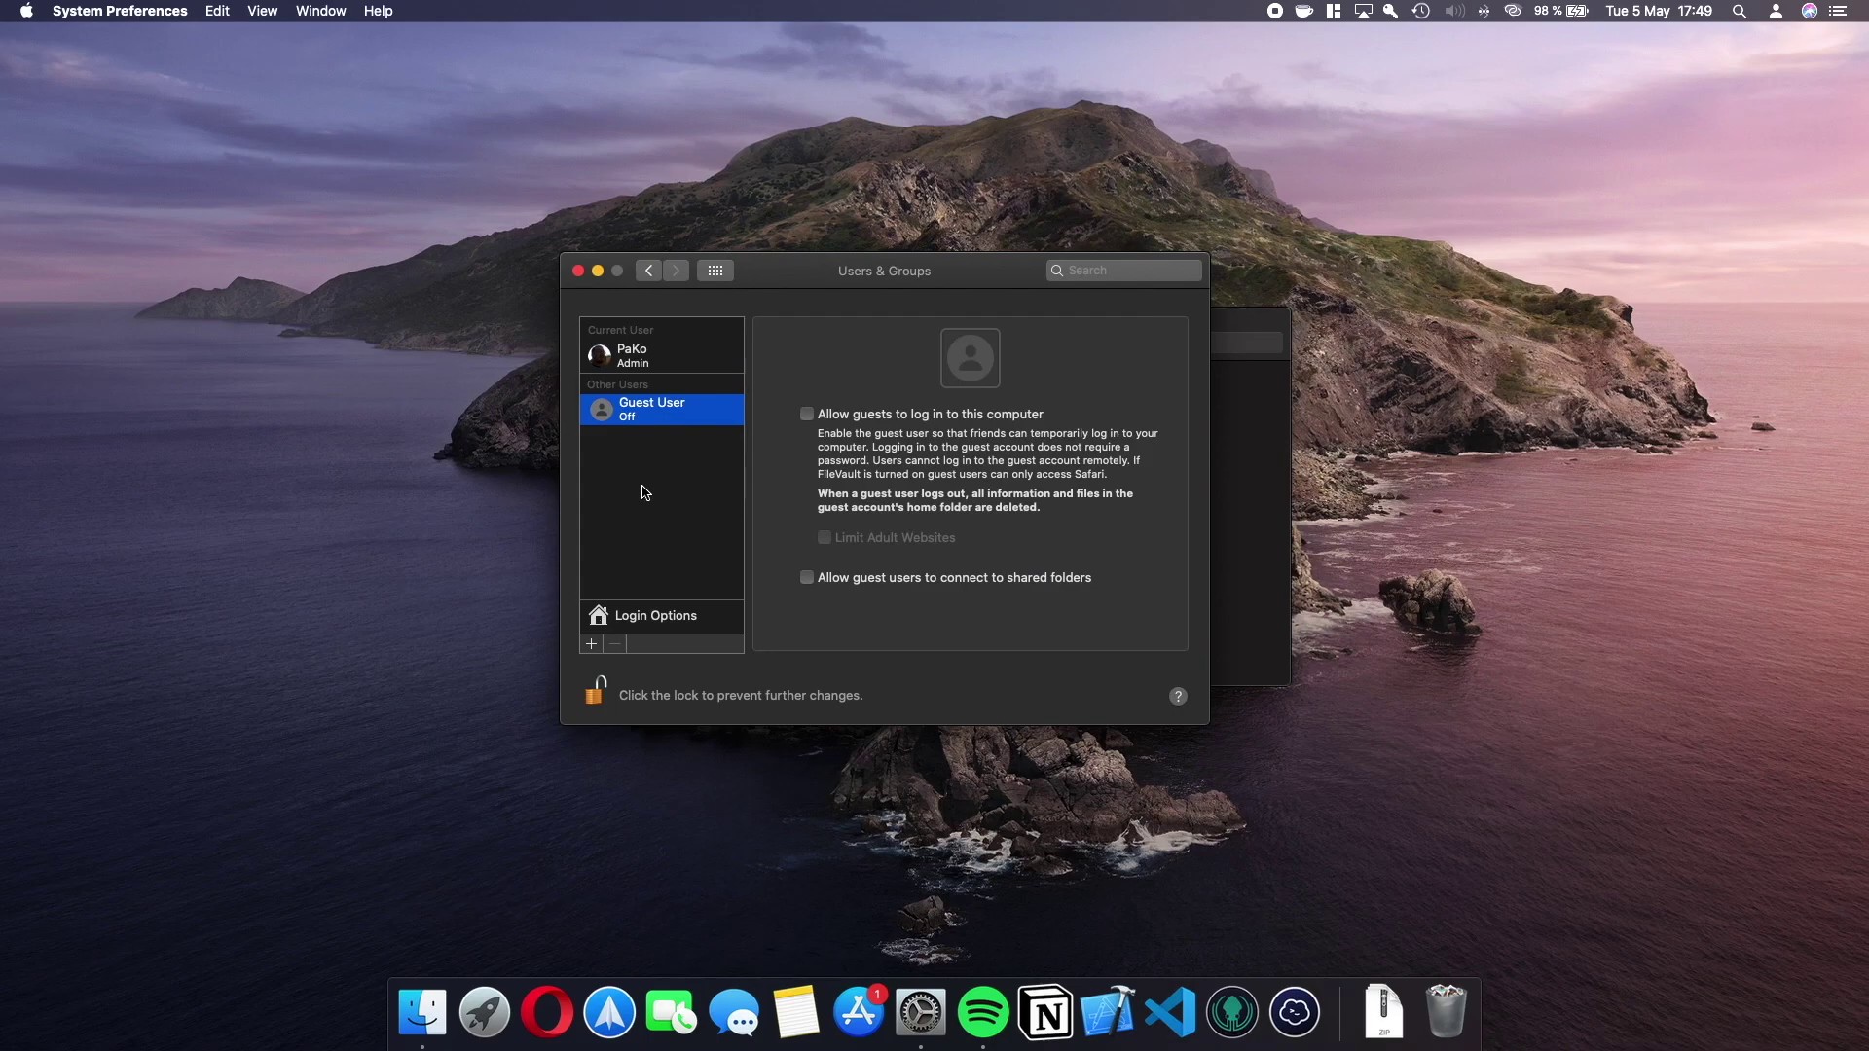
left_click(642, 362)
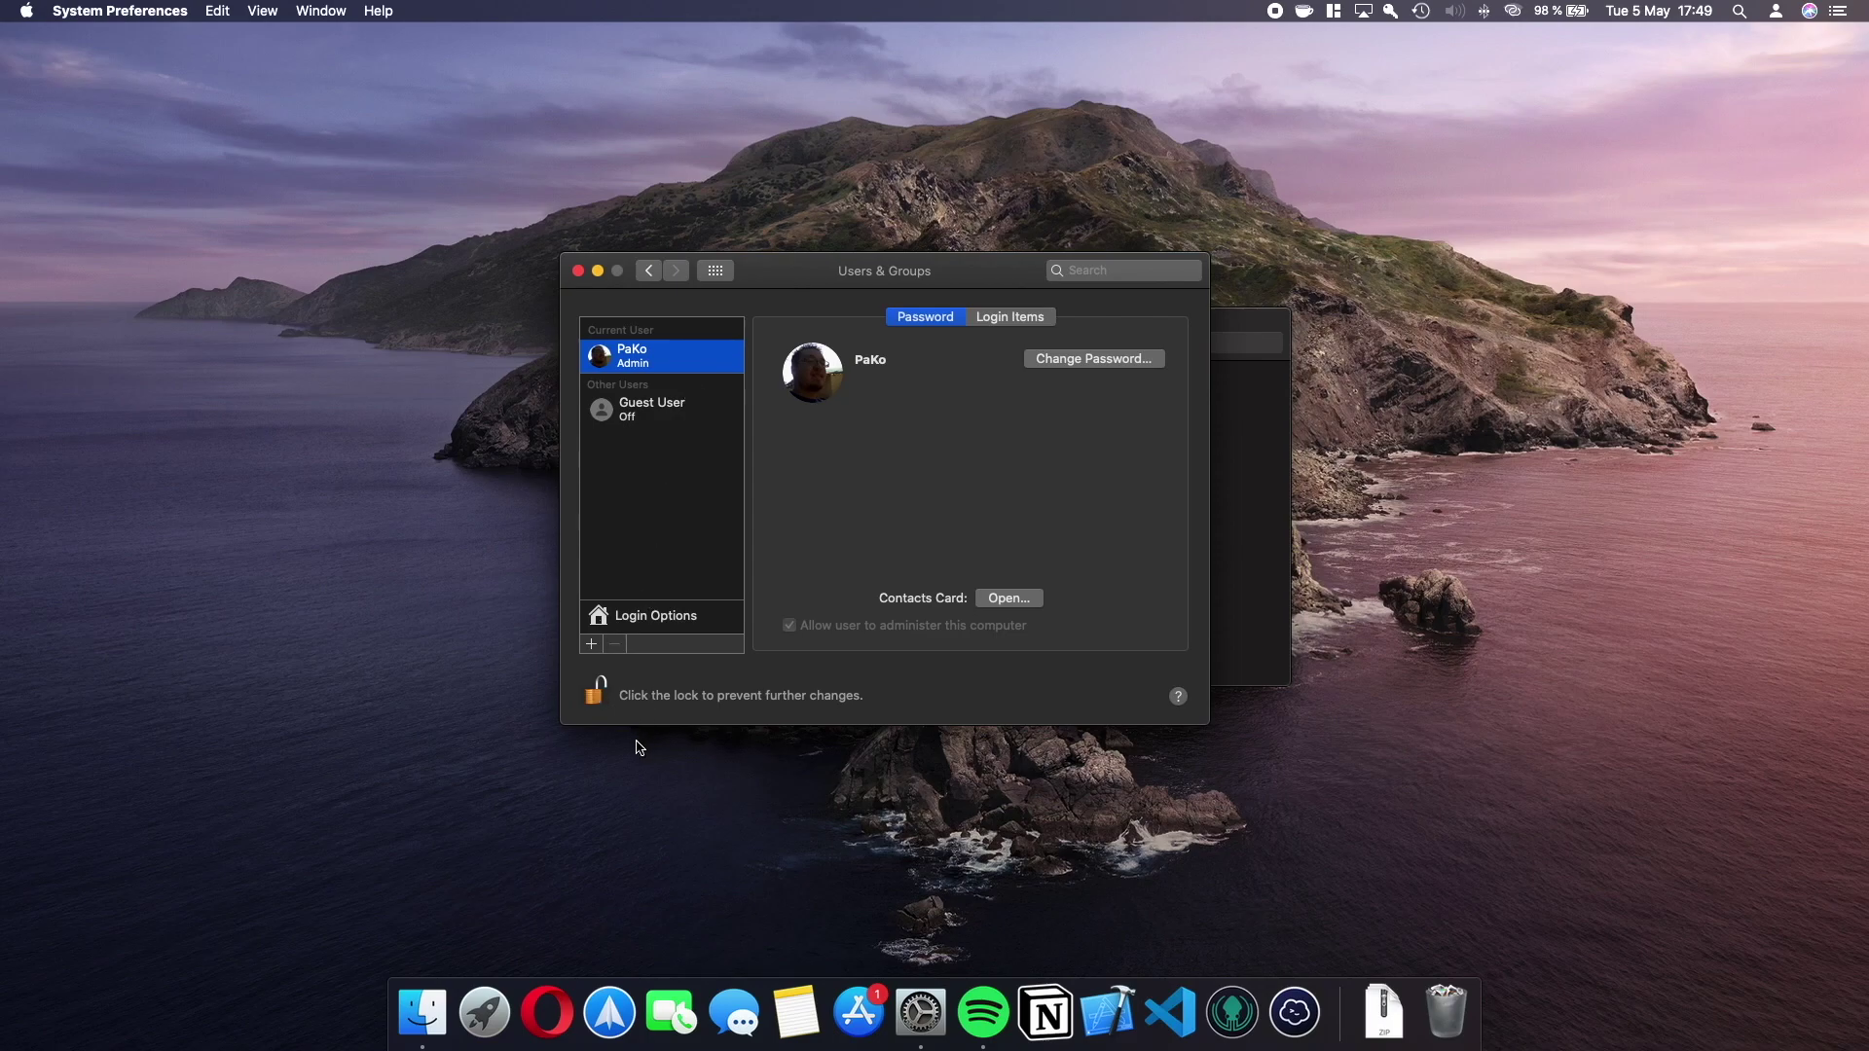
Lock Users & Groups, return to the preferences overview, and close the Finder Users window.
left_click(598, 695)
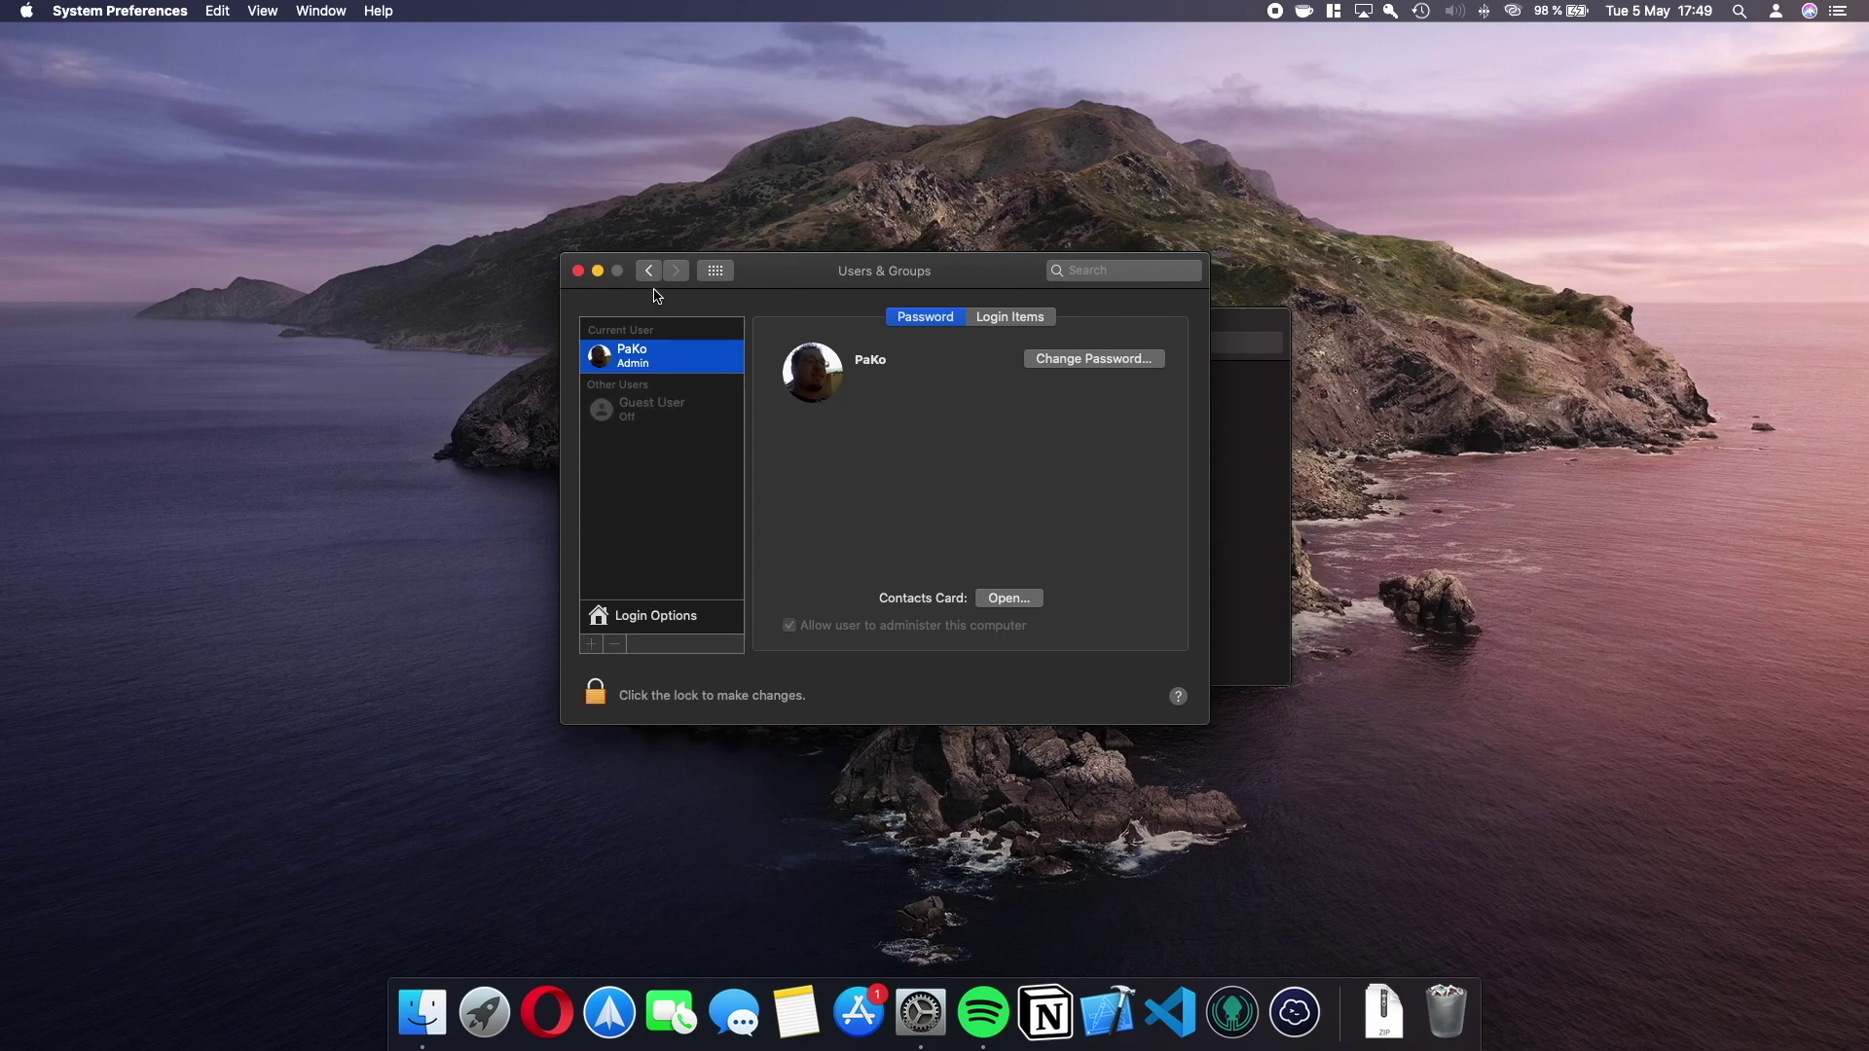
left_click(714, 271)
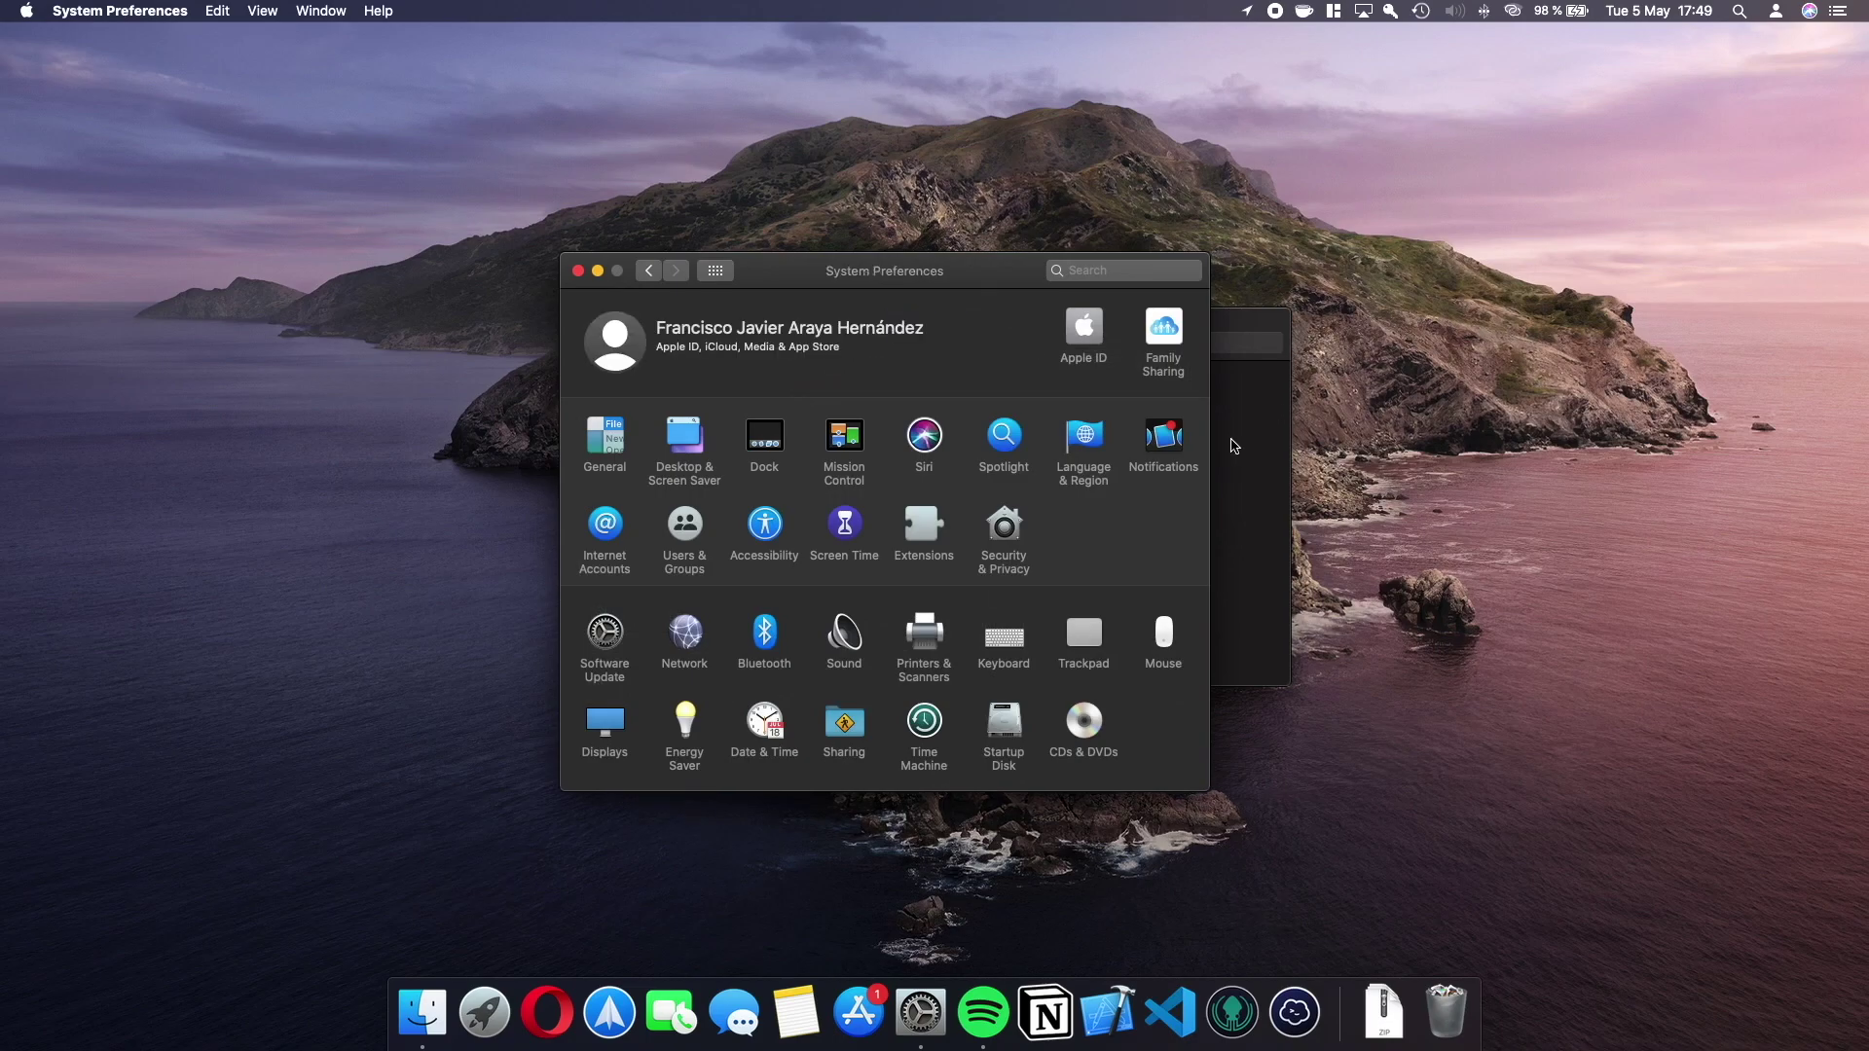
left_click(1231, 440)
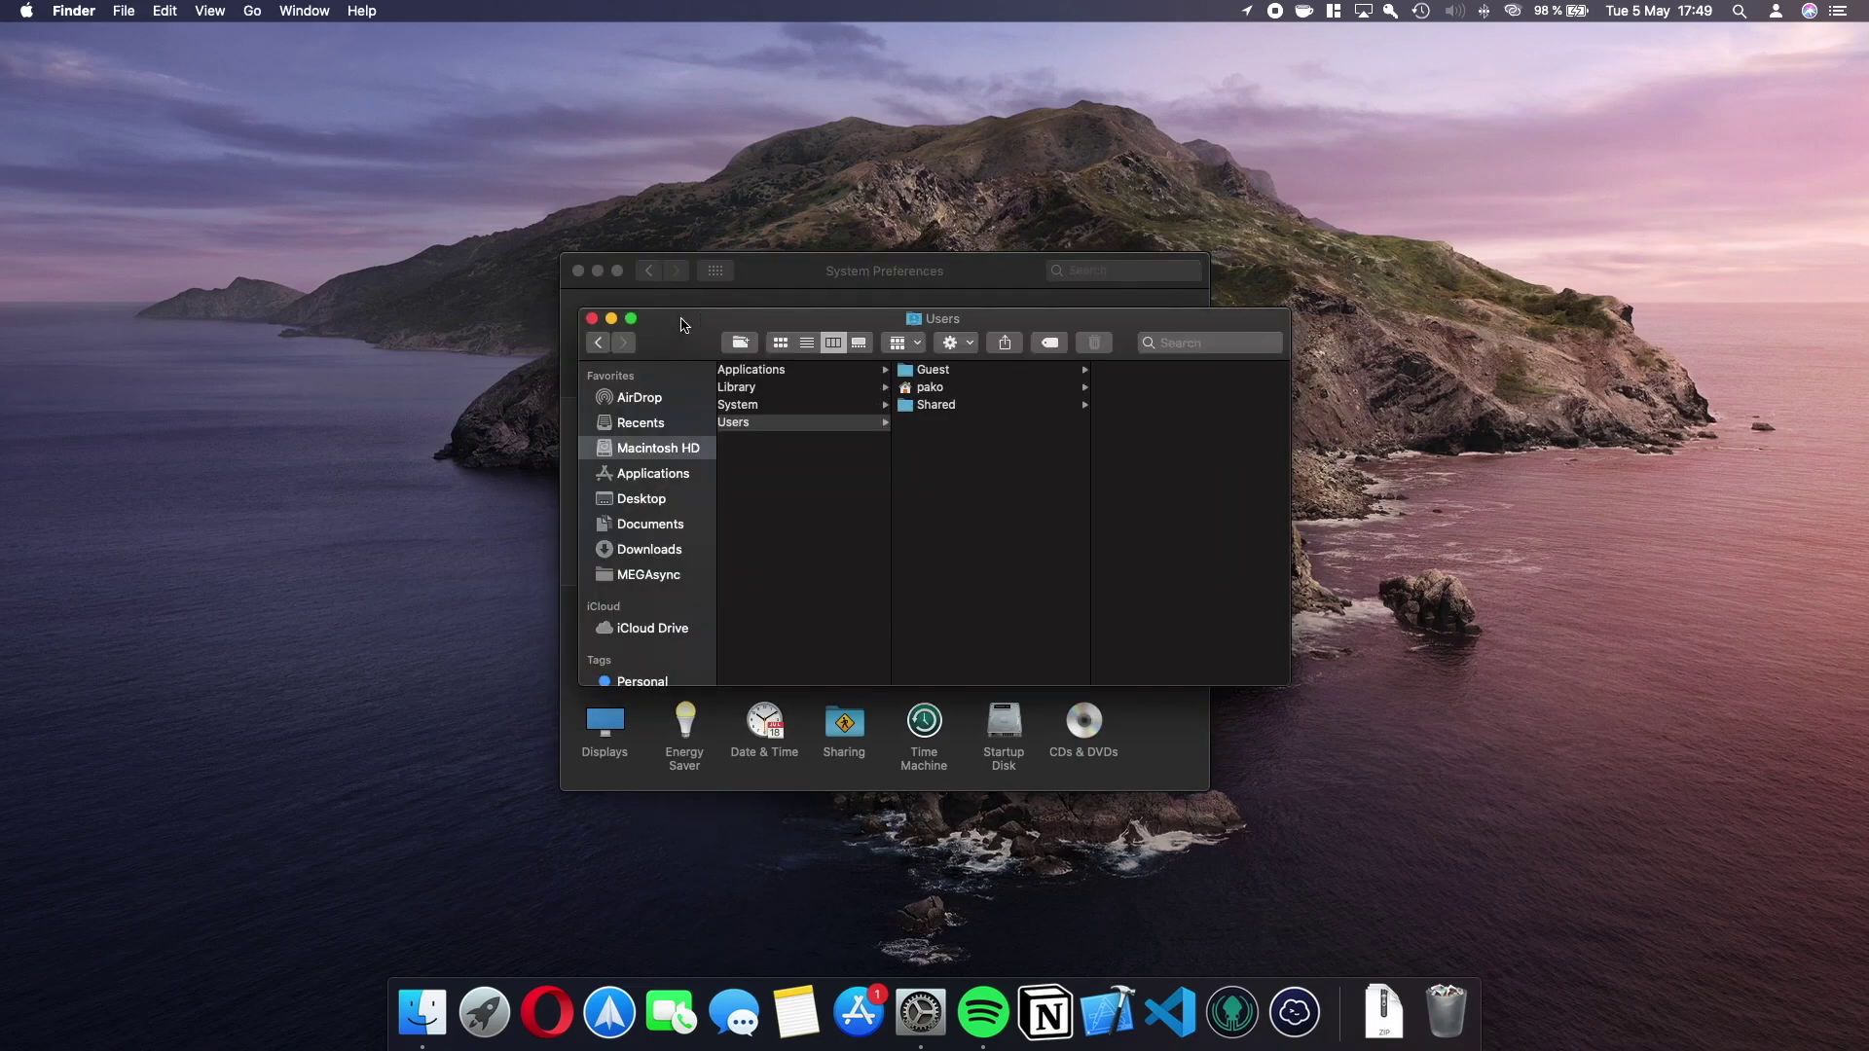
key("super+w")
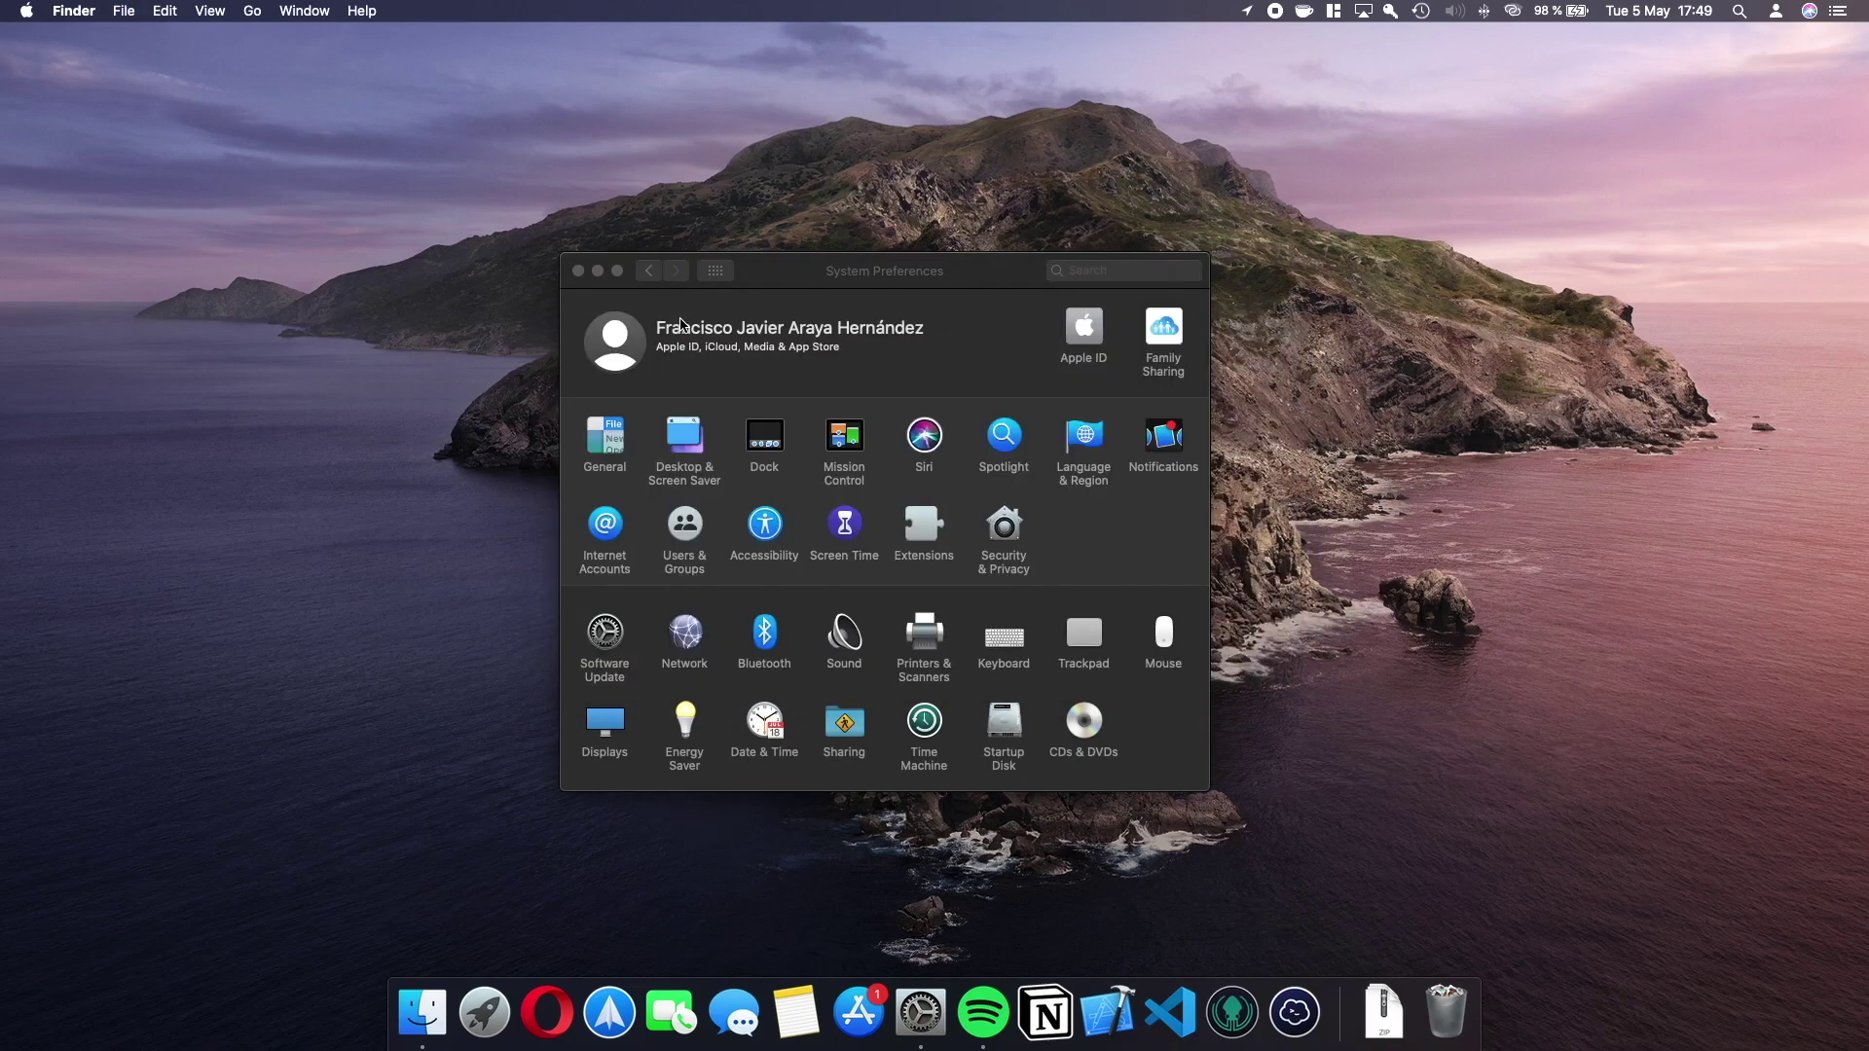